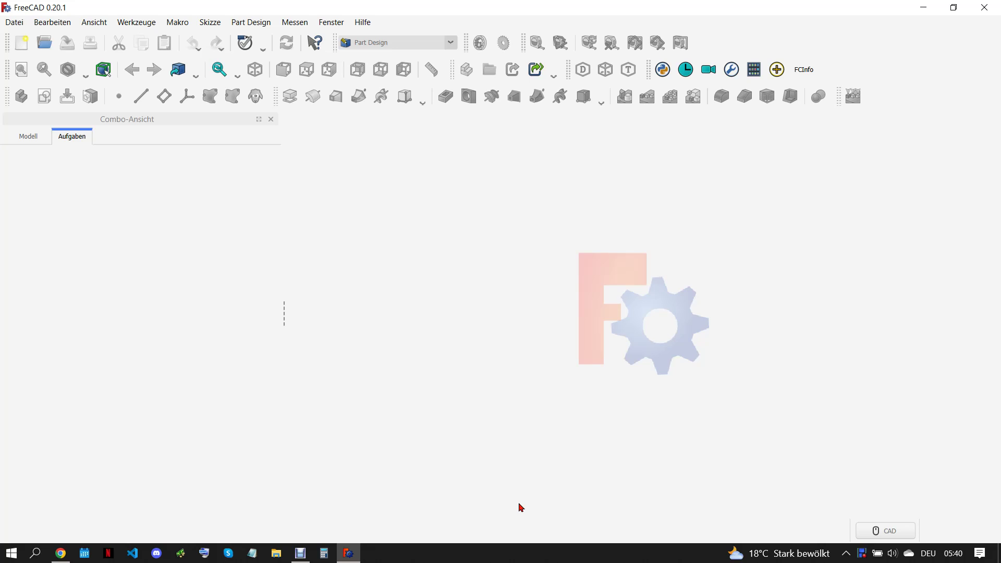
Check the HUDSON-A2-SHEET-06 drawing, then start a new FreeCAD document
click(61, 553)
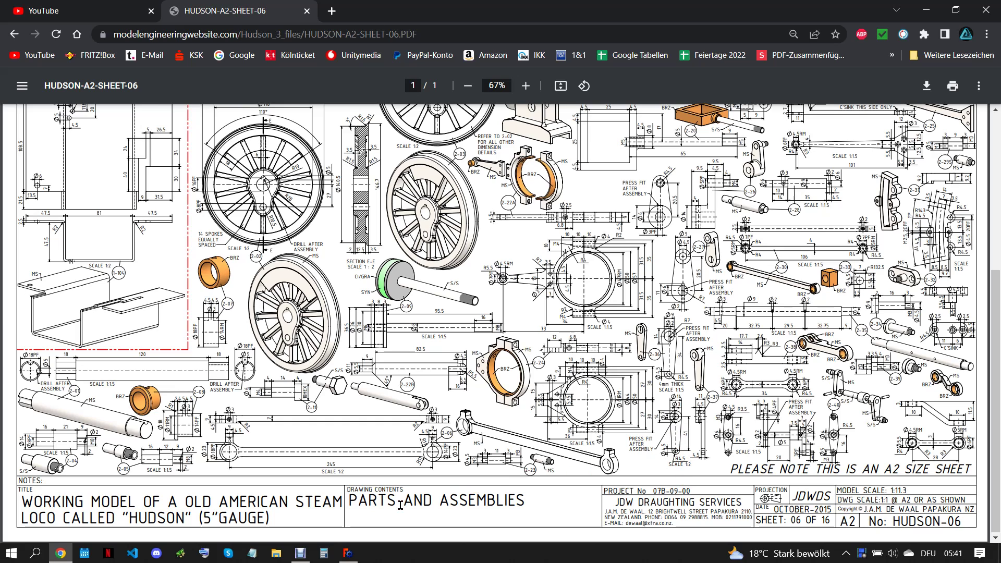
click(348, 552)
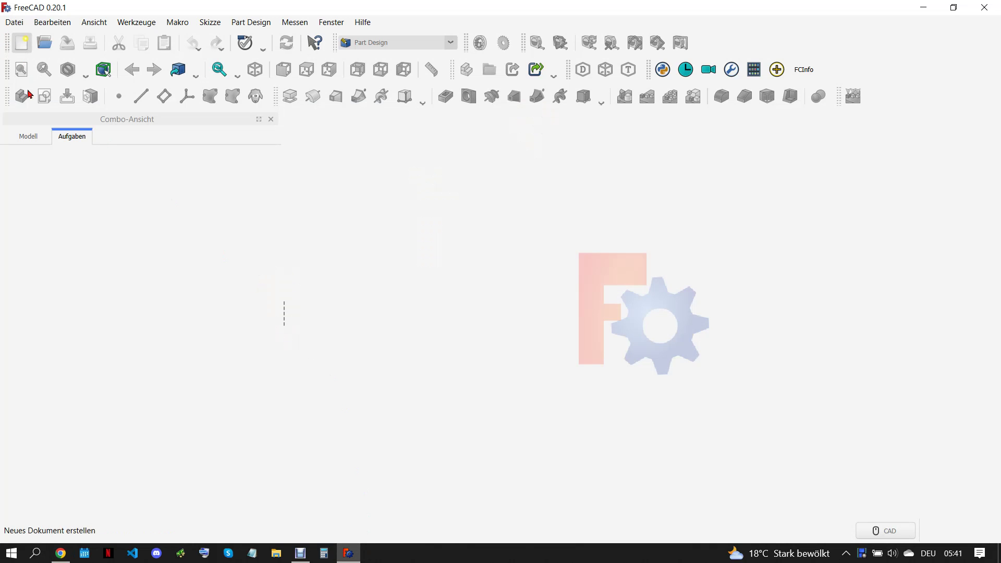
click(28, 93)
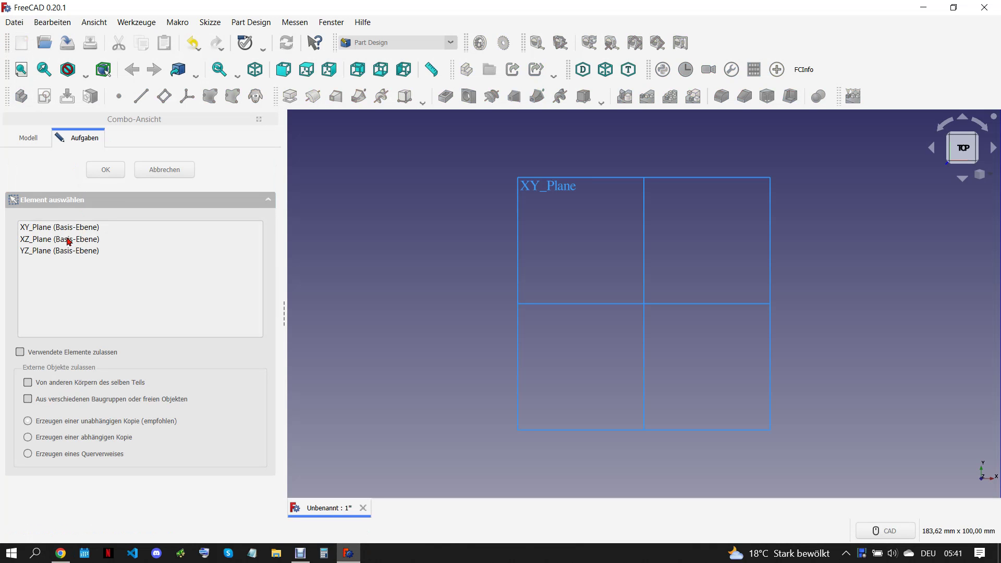
Draw a vertical slot upward from the origin on a sketch on the XZ plane
click(68, 241)
click(106, 169)
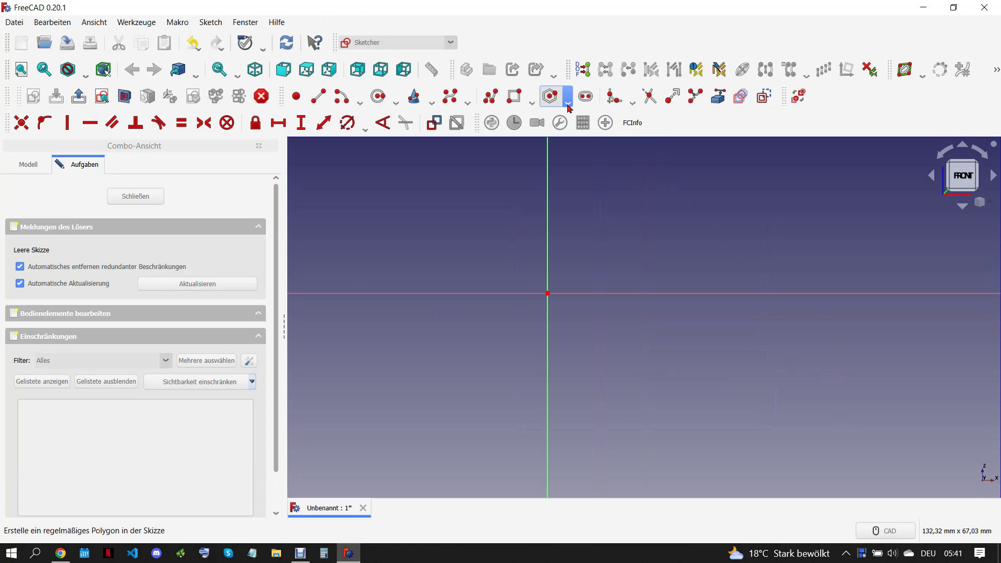
click(585, 96)
click(547, 293)
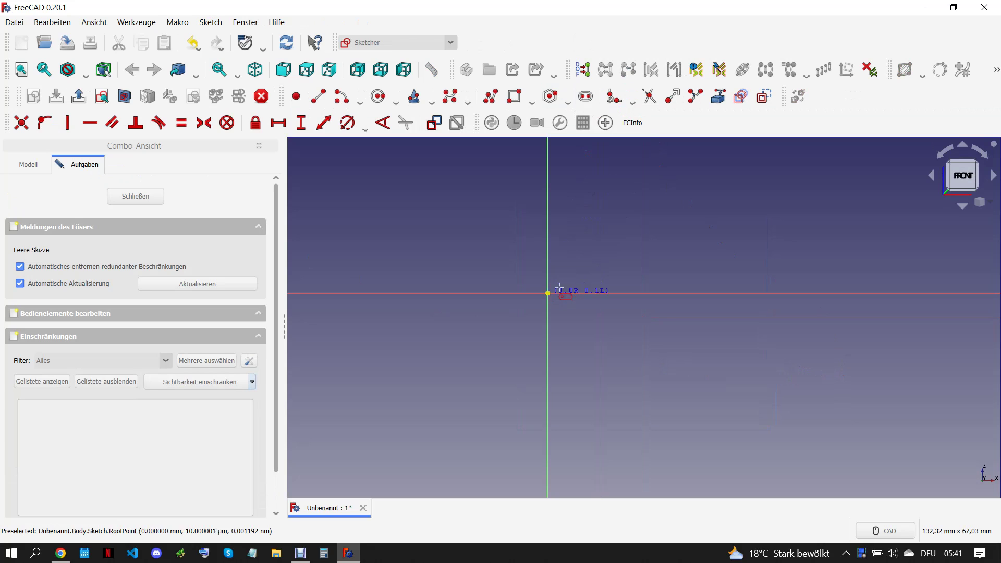
click(548, 183)
click(557, 206)
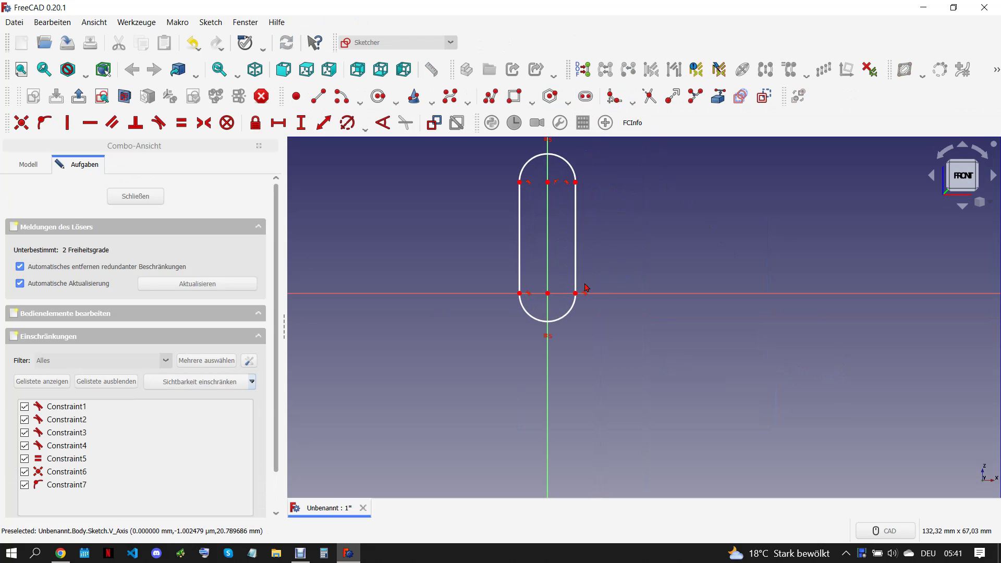
Delete the equal constraint between the slot's two end arcs
click(570, 315)
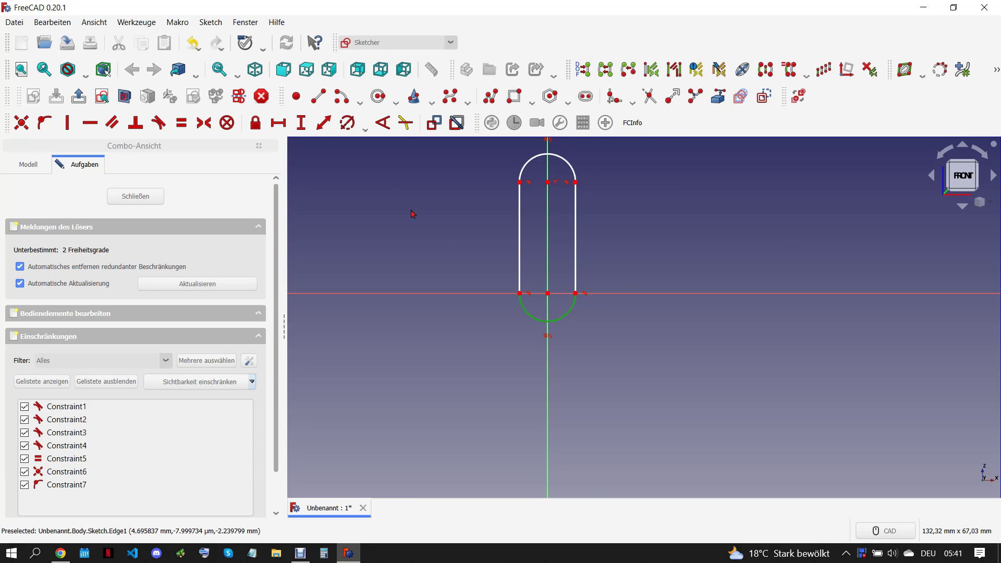
click(632, 207)
scroll(571, 213, down, 3)
click(562, 170)
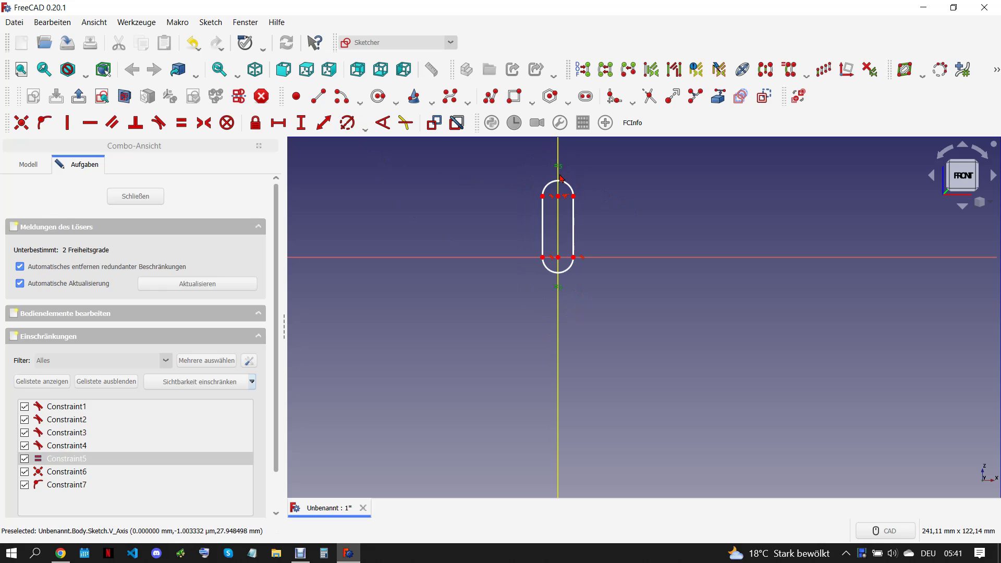
key(Delete)
Constrain the bottom arc to radius 4,5 mm and the top arc to 7 mm
click(572, 270)
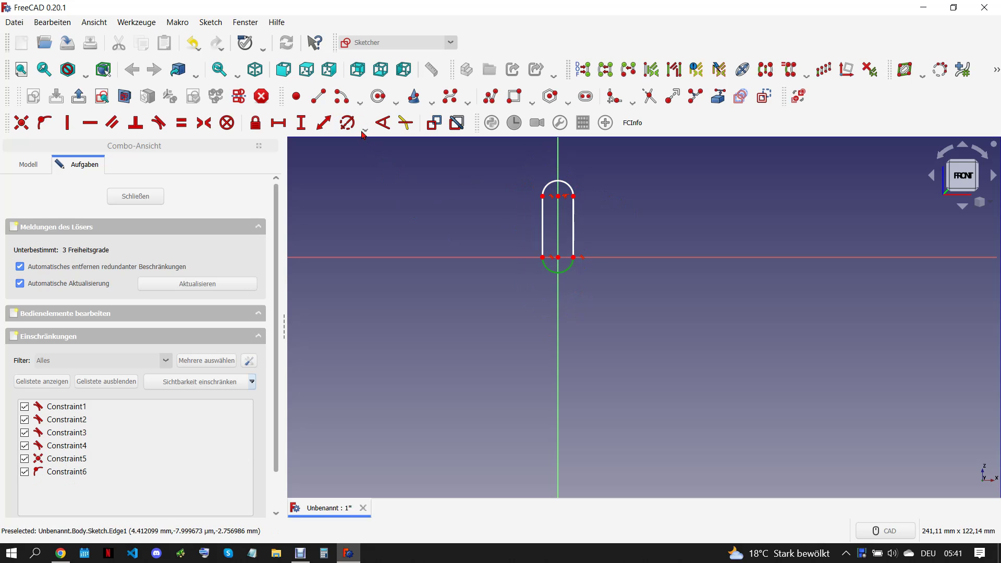
click(347, 123)
text(4,5)
click(423, 198)
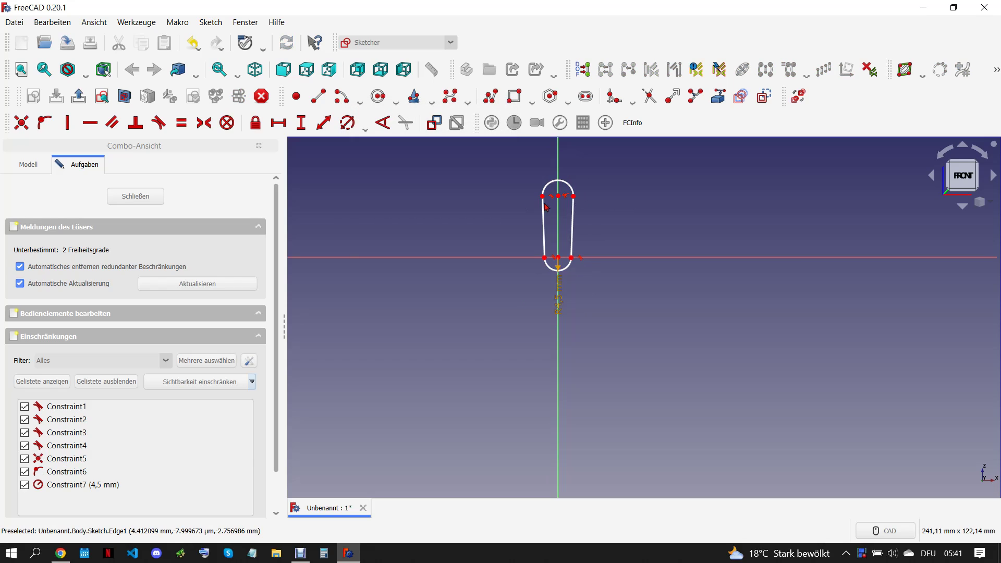
click(557, 175)
click(347, 122)
text(7)
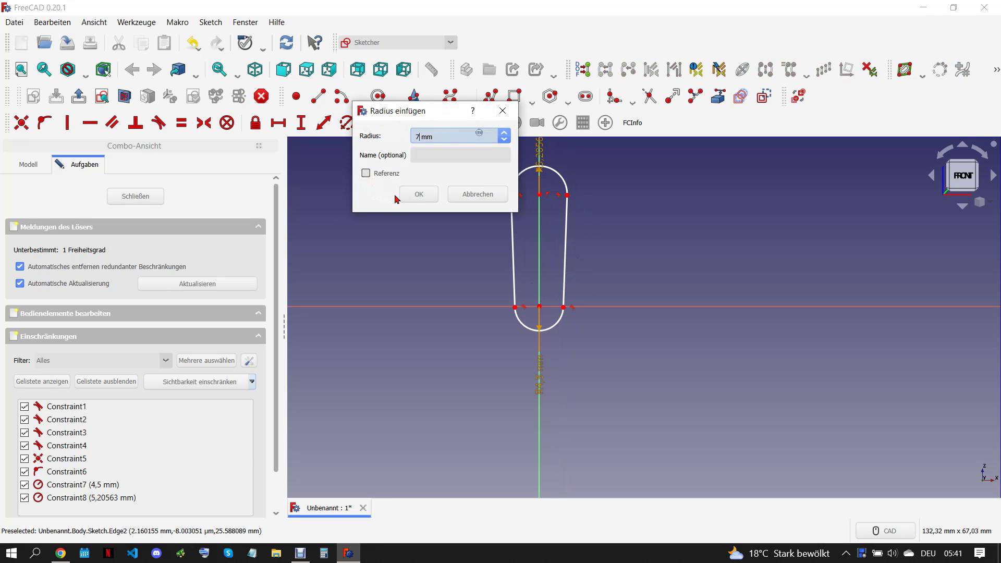
click(422, 196)
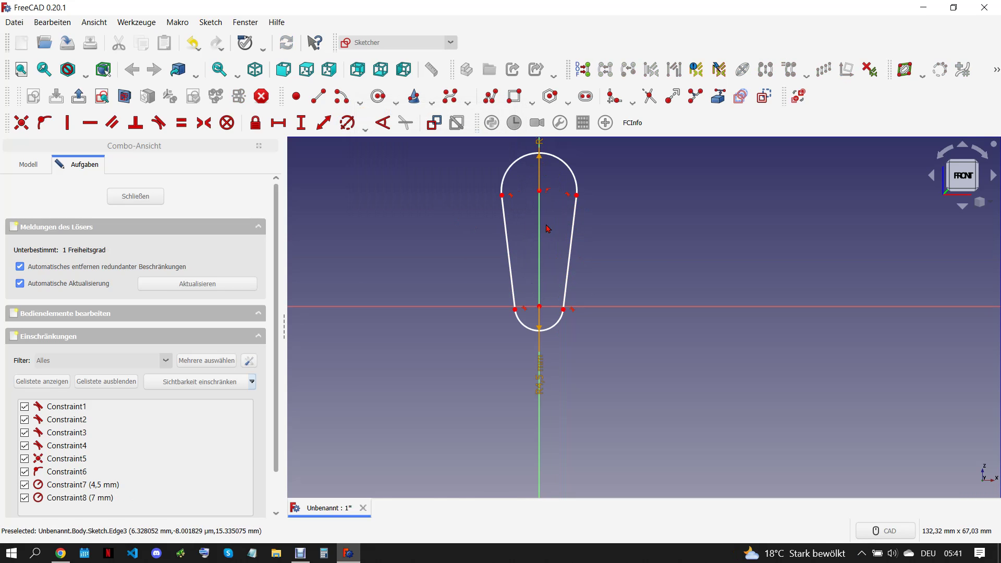
Set the vertical distance between the arc centres to 41 mm
click(539, 190)
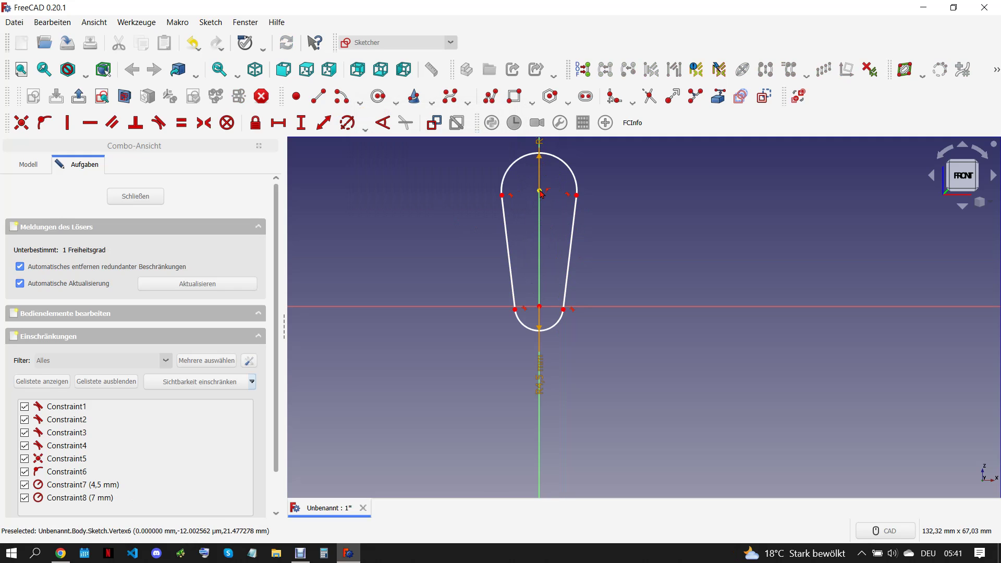
click(300, 123)
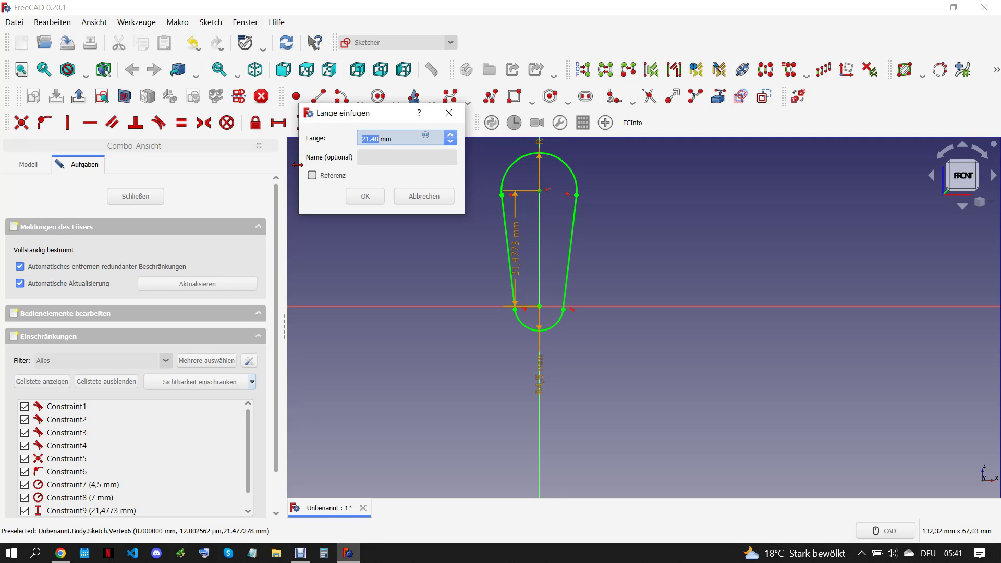
text(4)
click(365, 196)
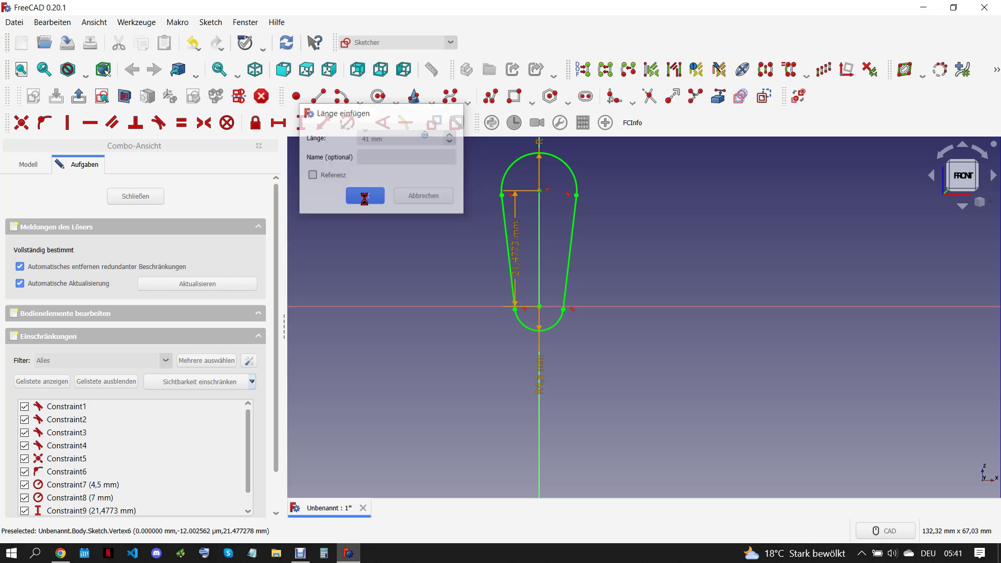
Move the 41 mm, R7 and R4,5 labels clear of the slot, recheck the drawing, and close the sketch
scroll(469, 337, down, 3)
drag(494, 263, 589, 262)
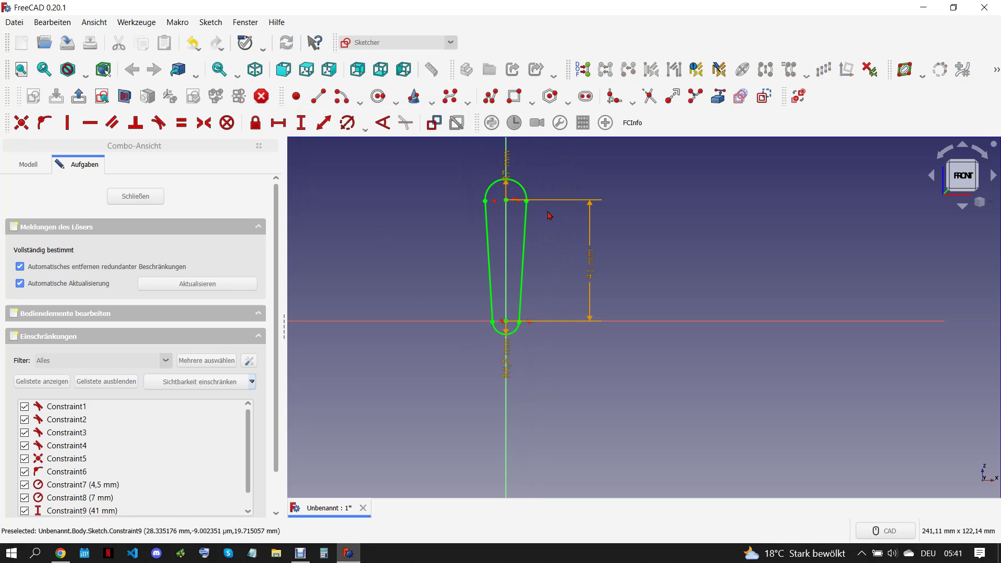
drag(514, 166, 530, 155)
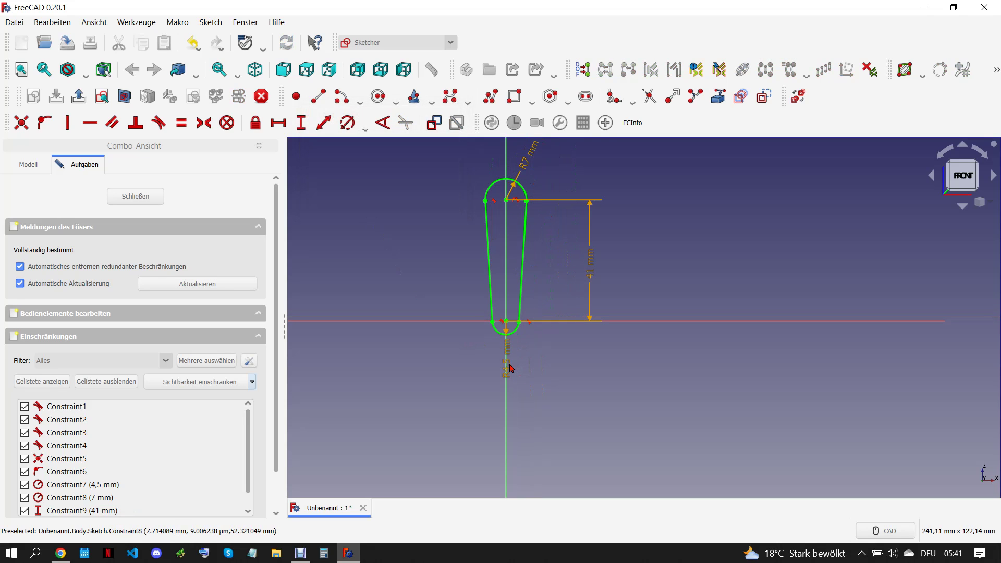
drag(511, 368, 477, 369)
scroll(514, 246, up, 2)
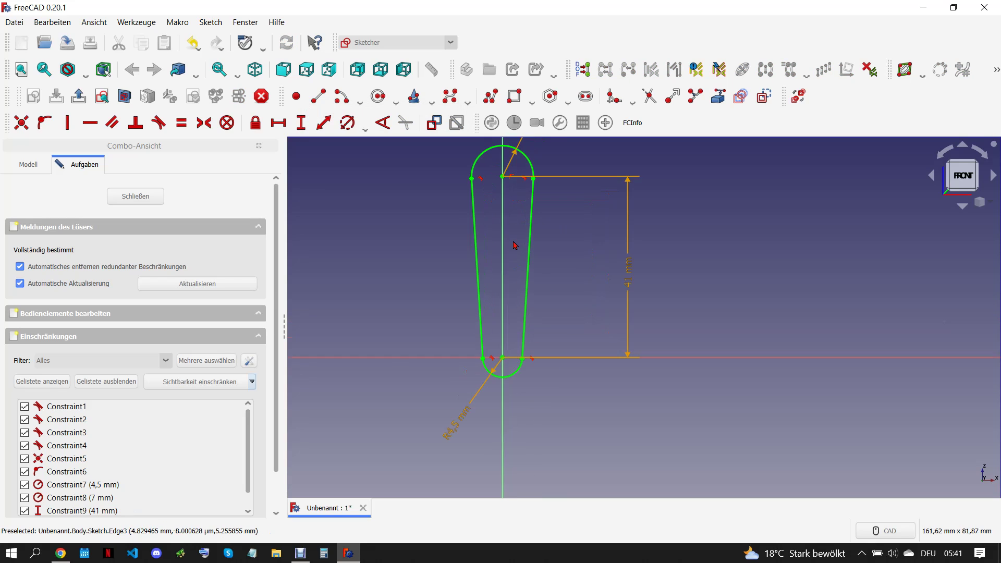
click(61, 551)
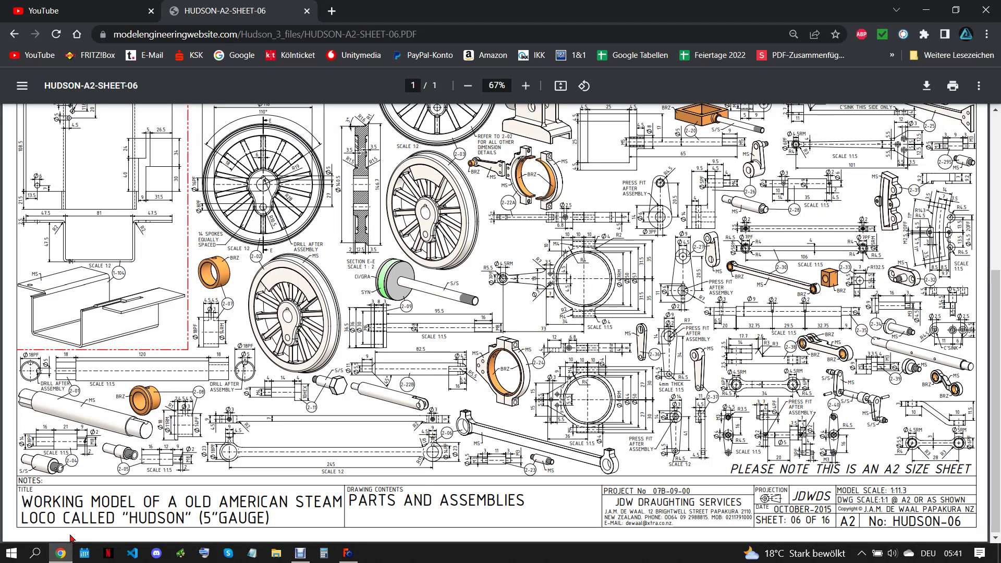
click(348, 552)
key(Escape)
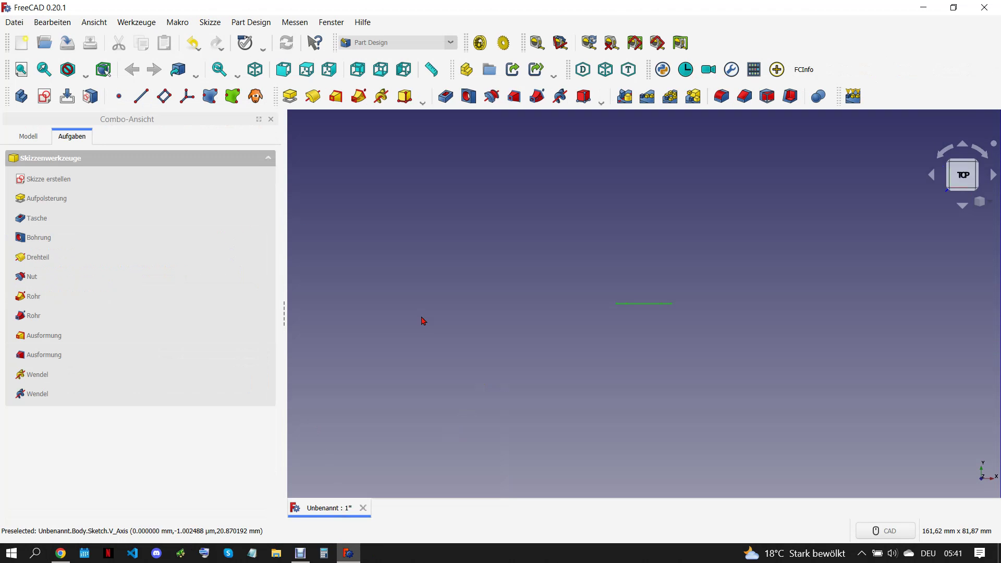
Pad the tapered sketch 4,5 mm into a solid and compare it with the drawing
click(289, 96)
text(4,5)
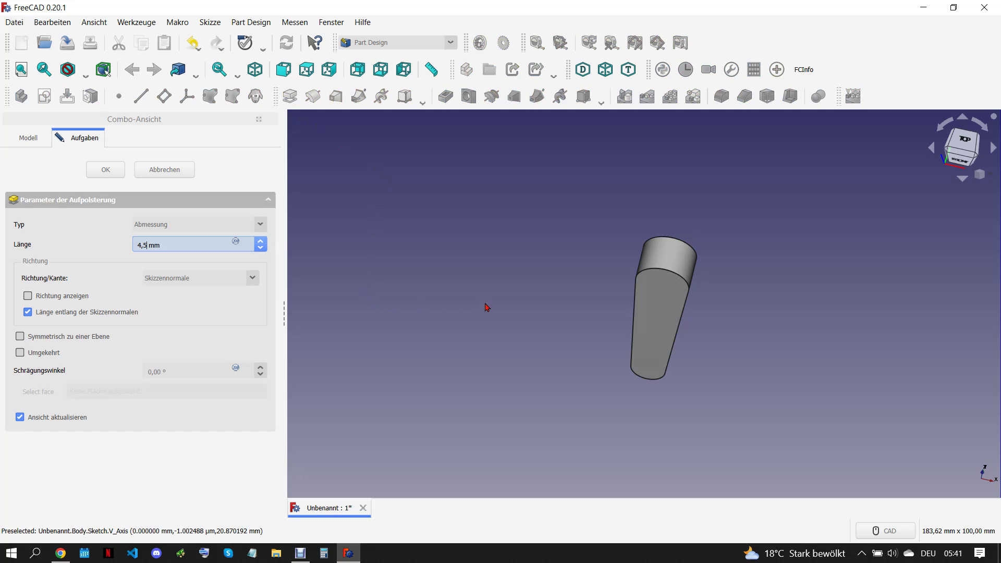
middle_drag(487, 307, 559, 282)
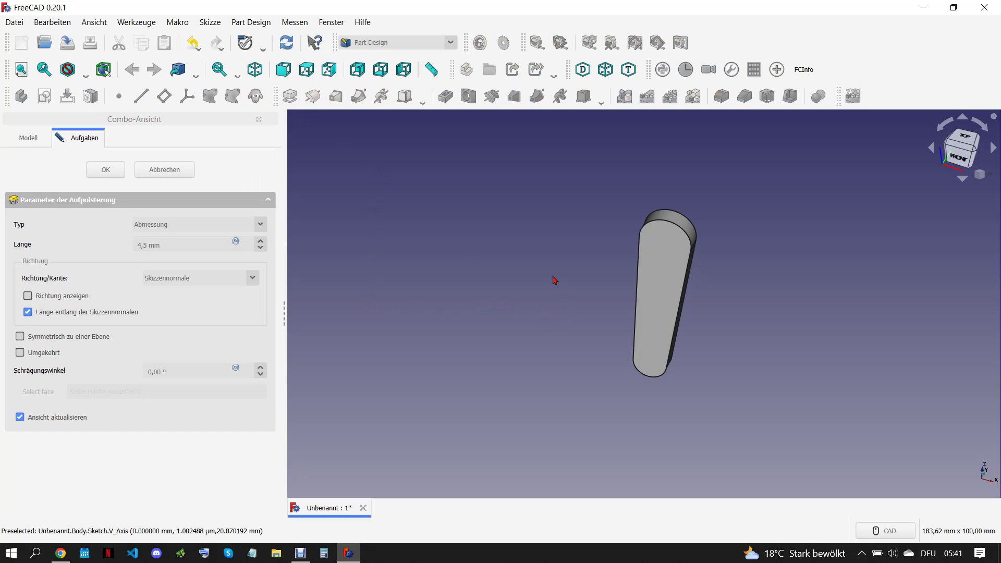
key(Return)
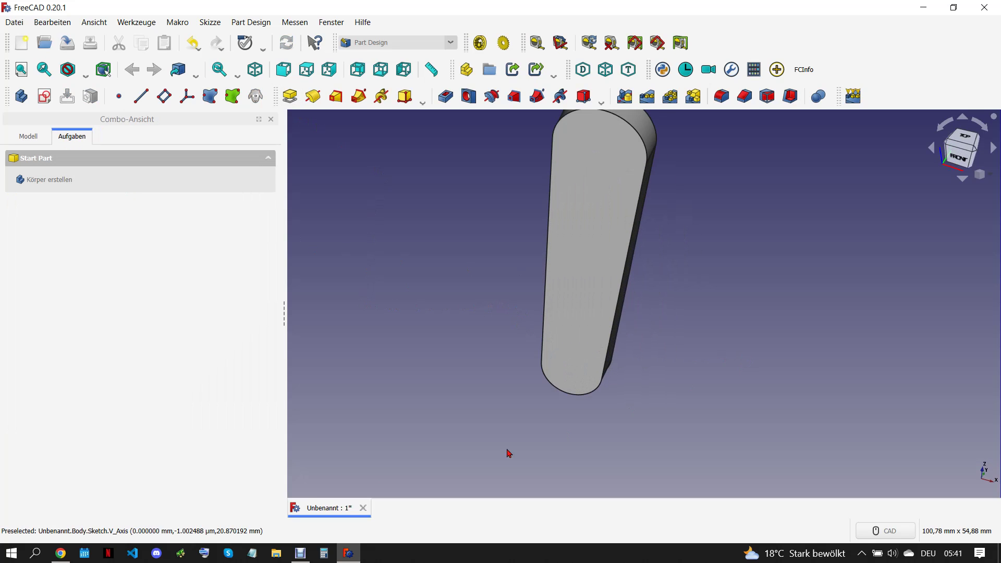
click(60, 554)
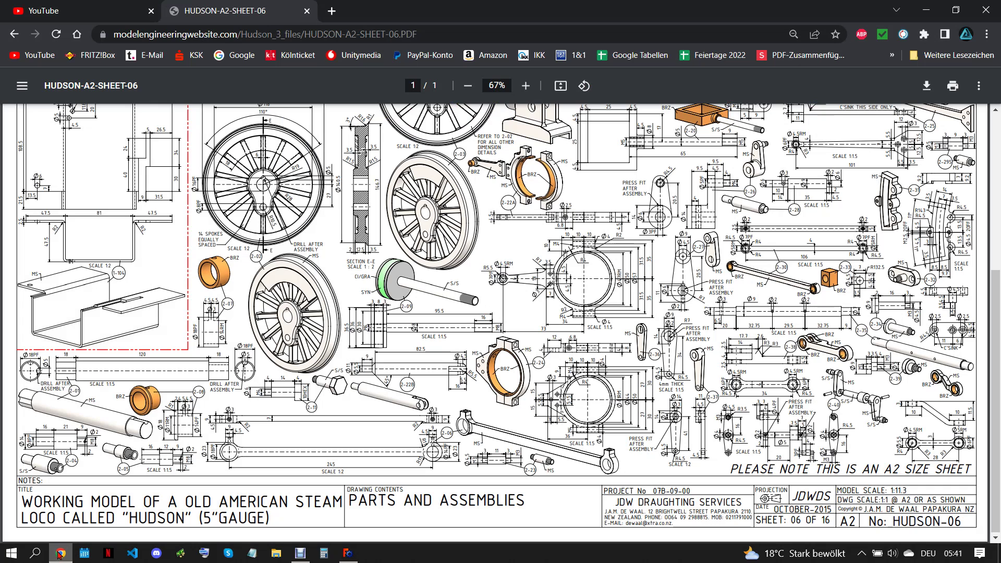
click(348, 553)
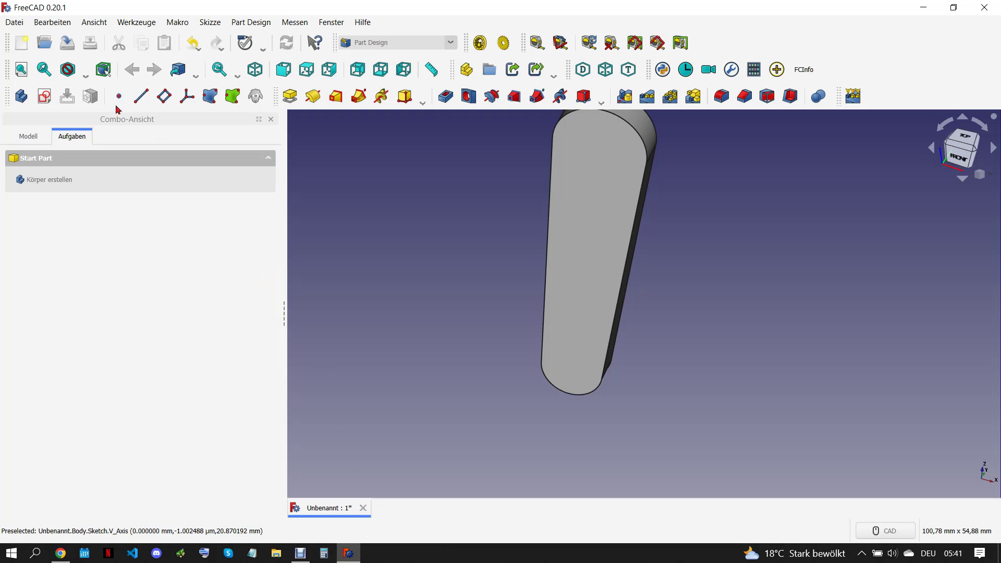
Sketch a circle on the XZ plane equal to the solid's referenced top arc
click(44, 96)
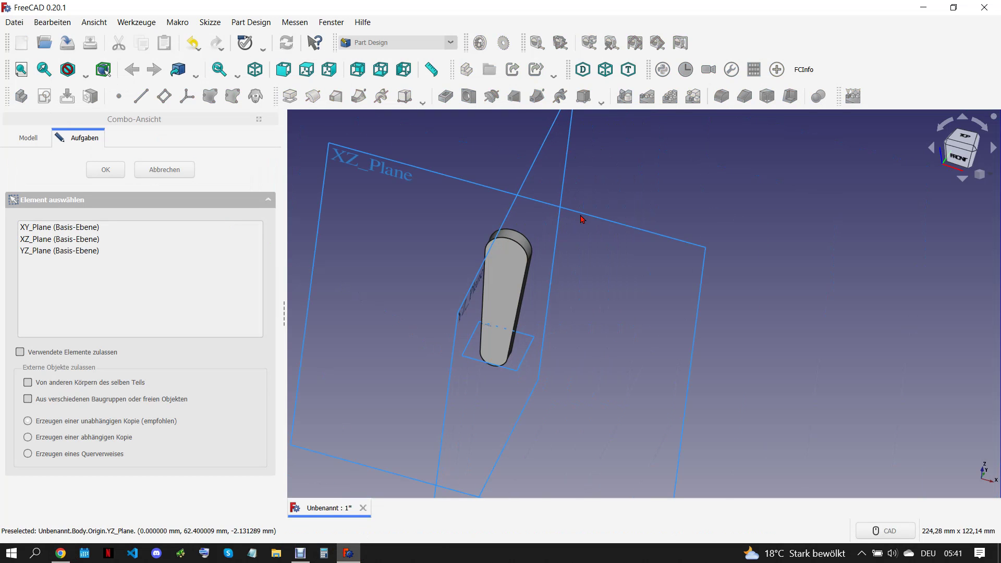
click(585, 233)
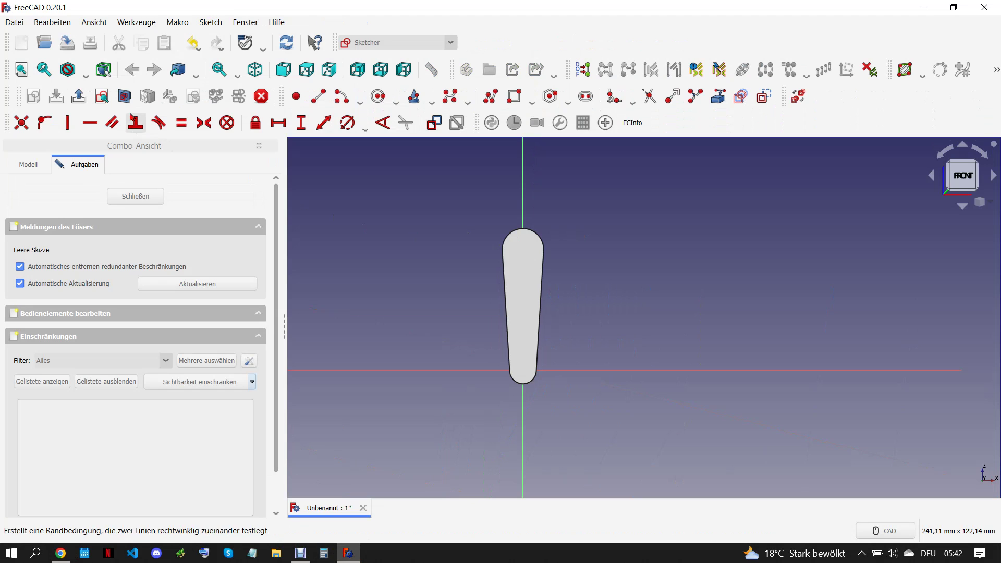
click(718, 96)
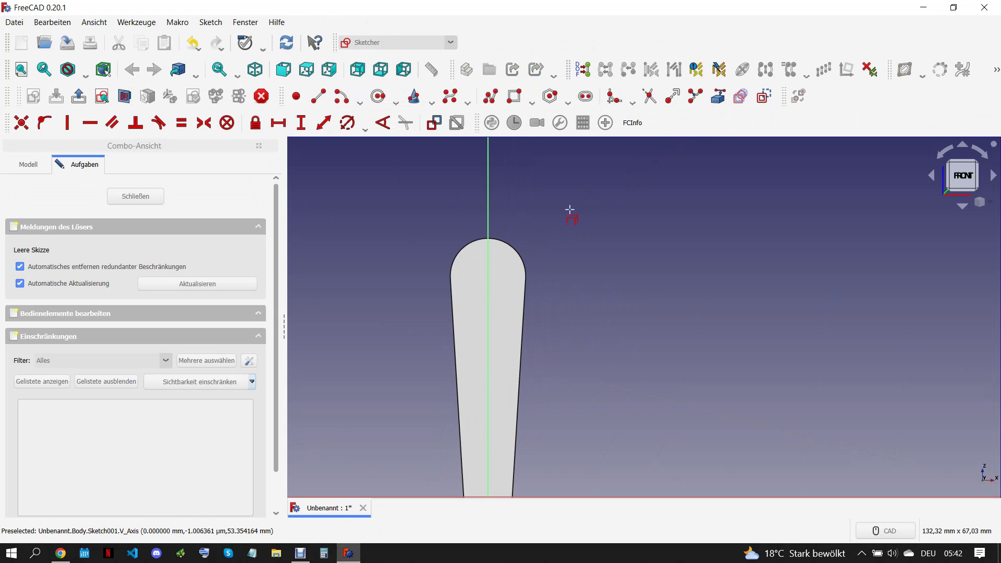
click(516, 245)
click(378, 96)
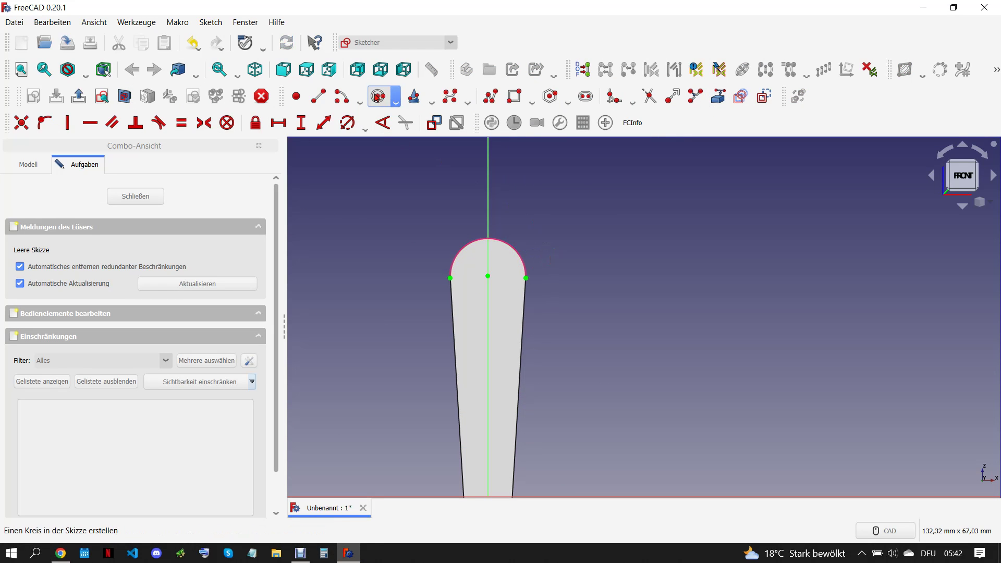
click(487, 276)
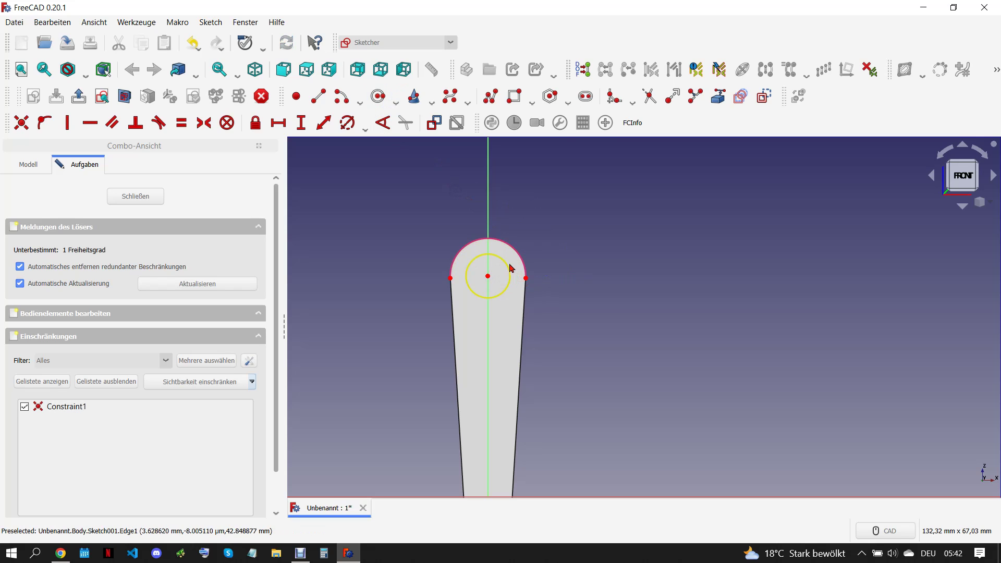
click(504, 261)
key(e)
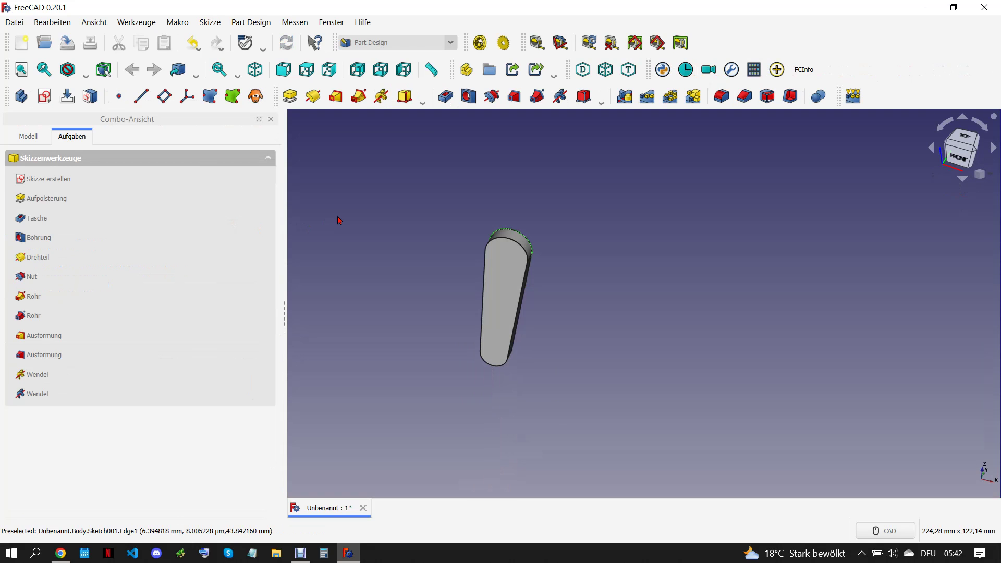
Pad the circle 11 mm to form the boss
click(290, 96)
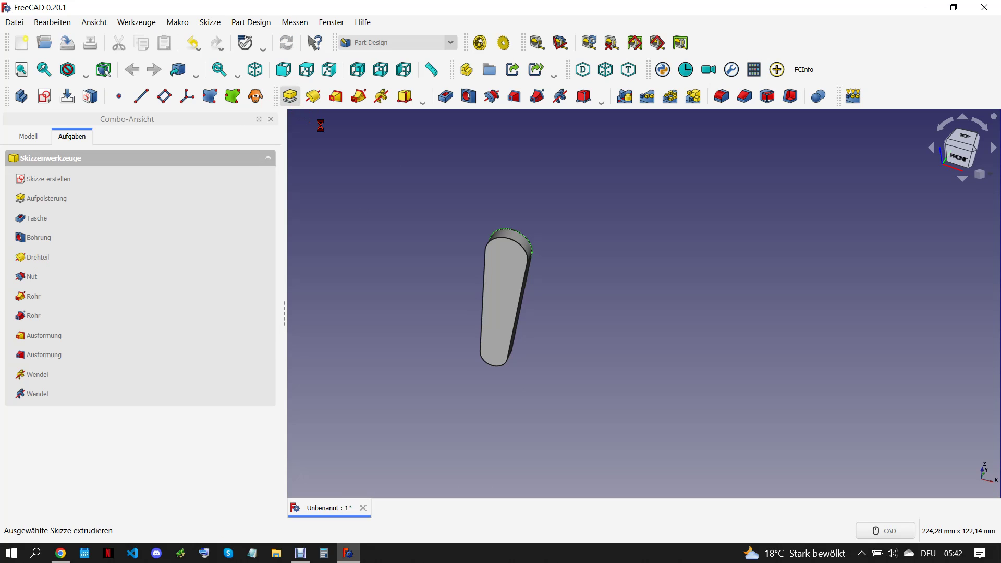
text(11)
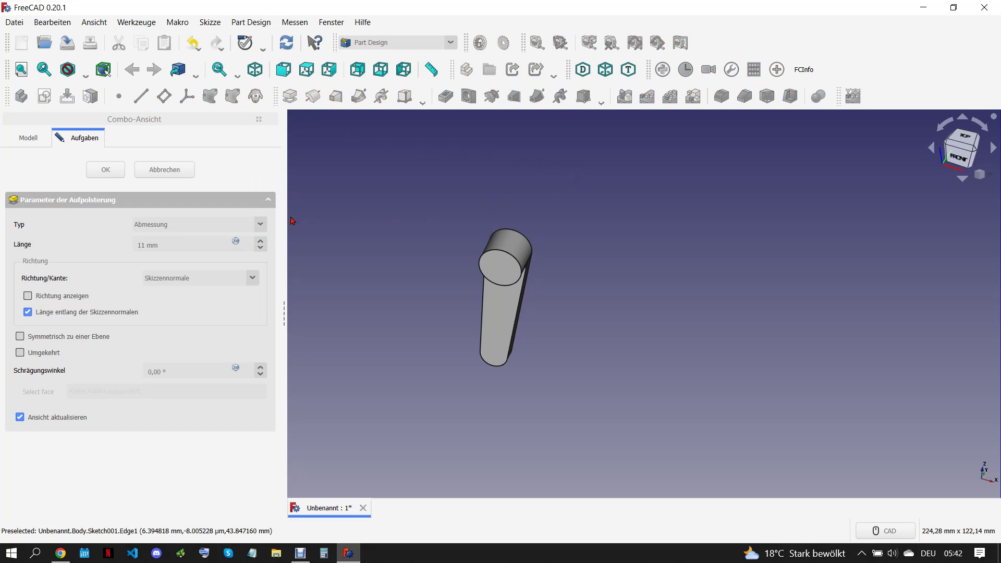
click(490, 269)
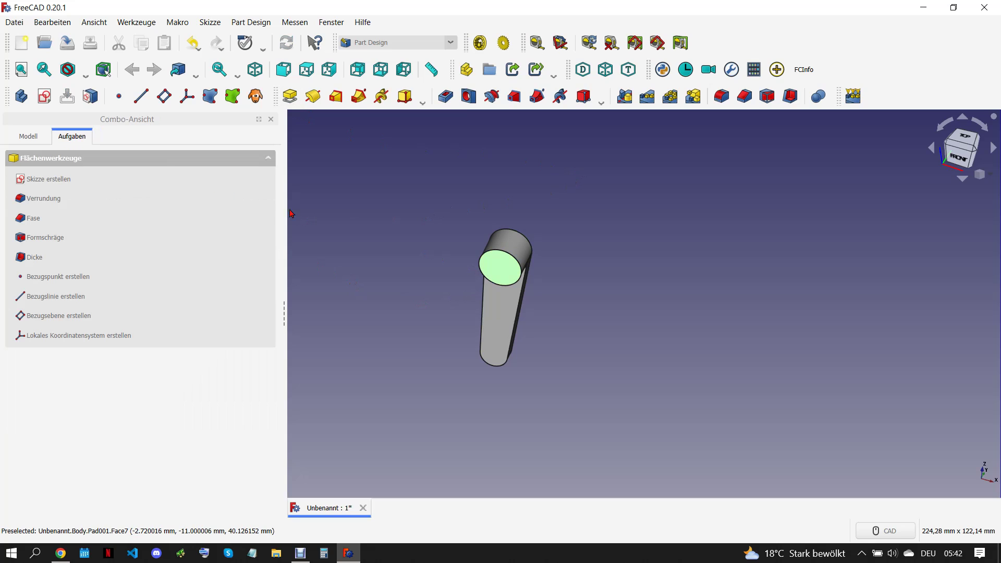
click(45, 96)
Reference the boss's round top edge as external geometry, then check the drawing
scroll(624, 259, up, 2)
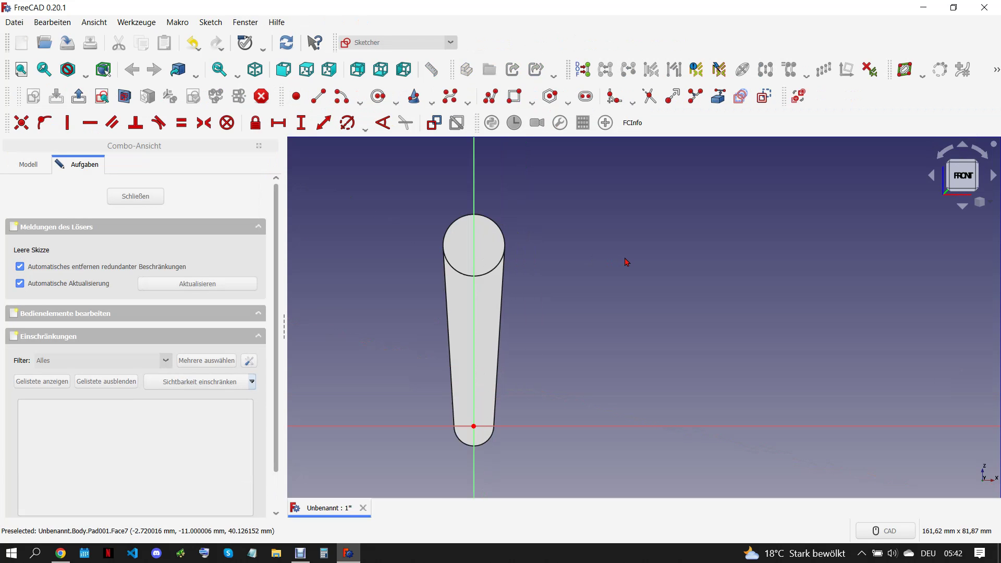
scroll(514, 211, up, 1)
click(472, 222)
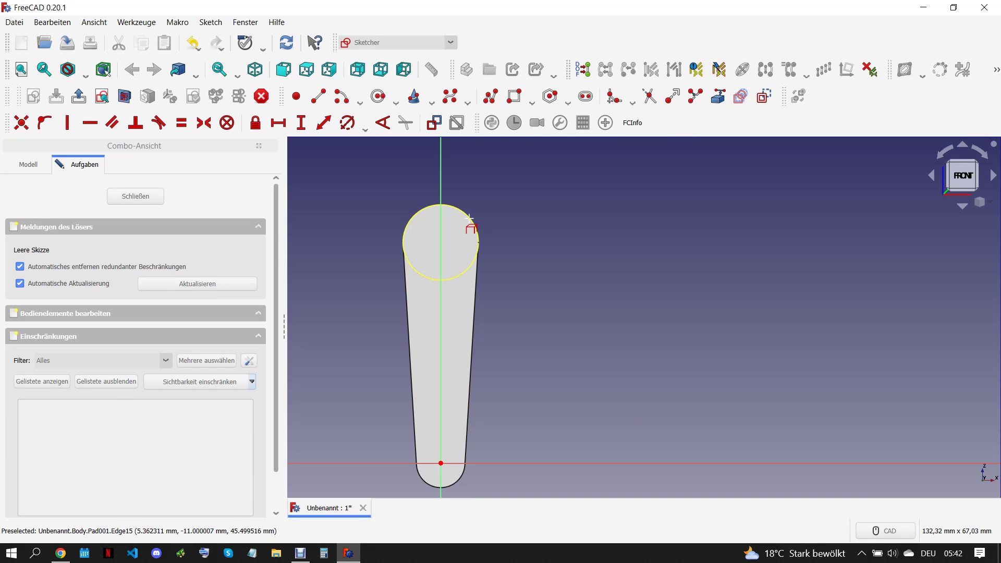
click(61, 551)
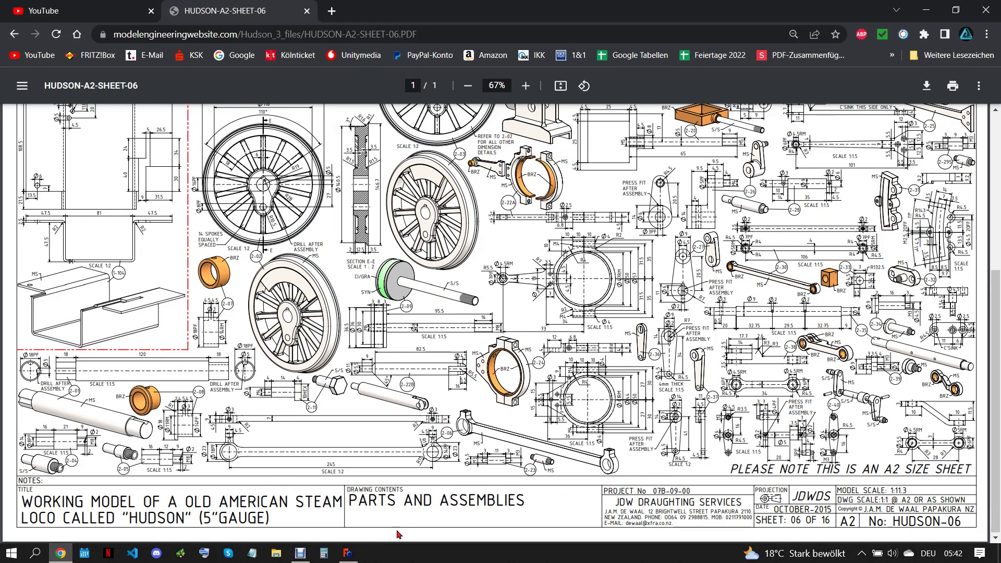
click(348, 553)
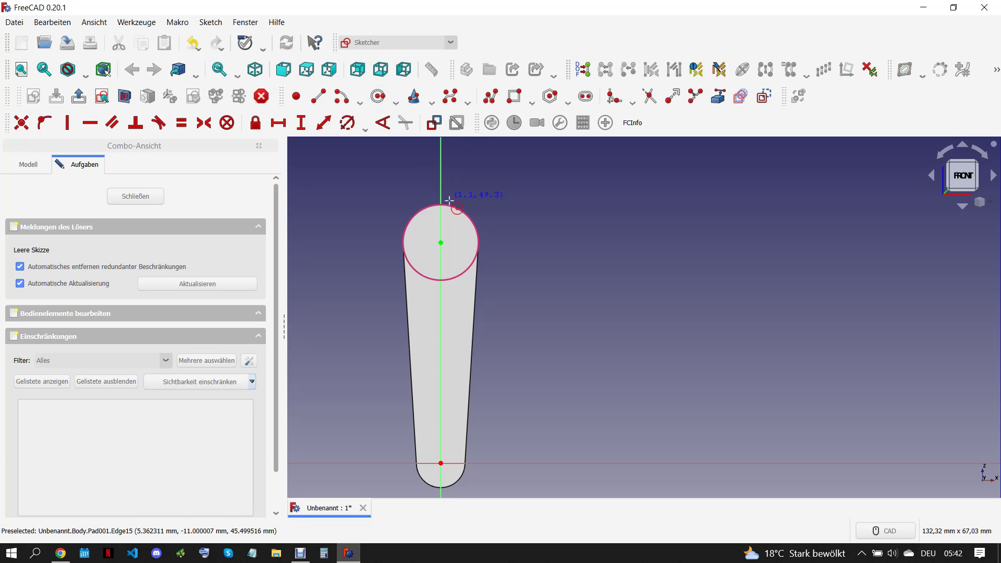
Draw a 7 mm circle concentric with the boss and a 4,5 mm circle at the lower end
click(440, 242)
click(442, 271)
click(441, 463)
click(444, 219)
click(347, 122)
text(7)
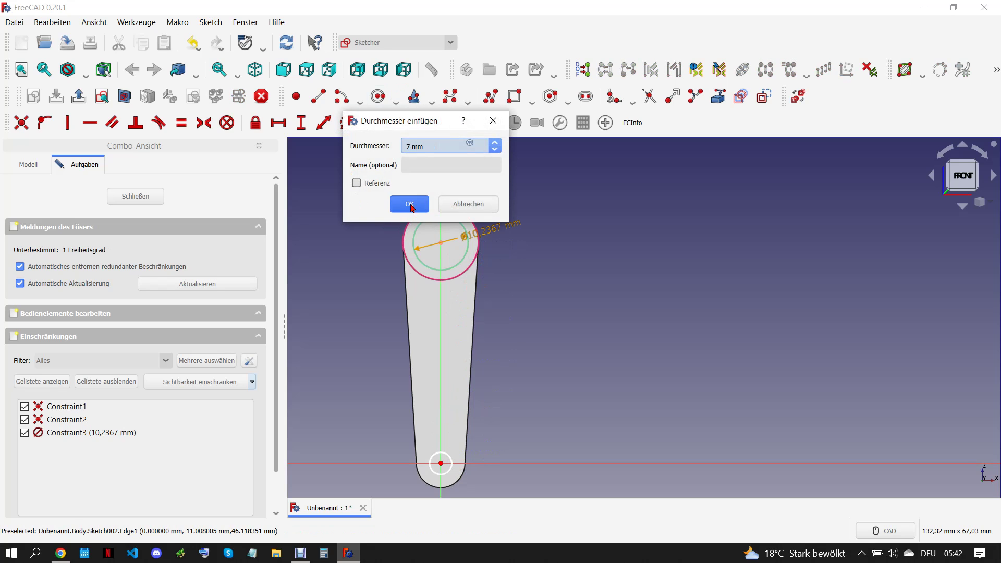
click(411, 205)
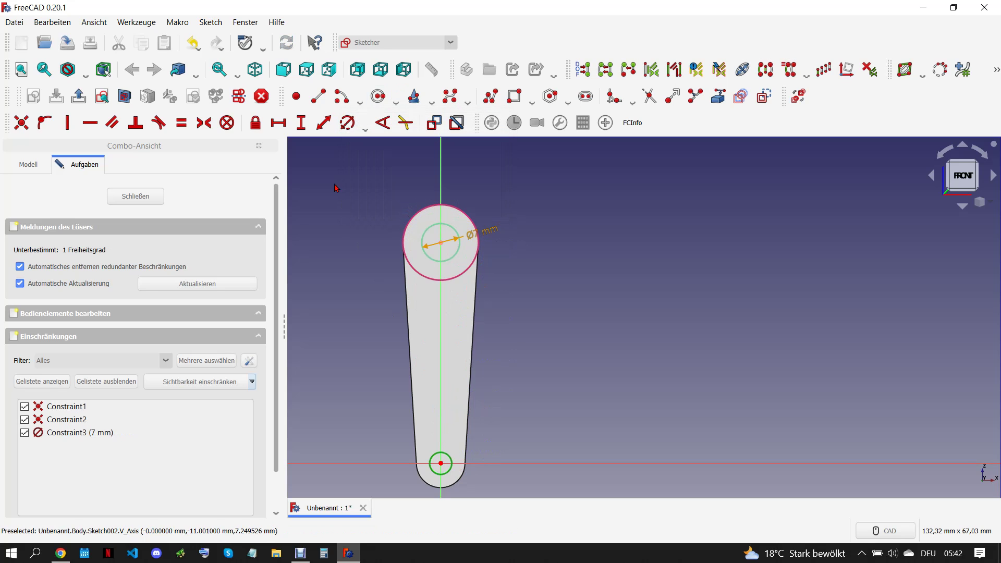
click(347, 122)
text(4,5)
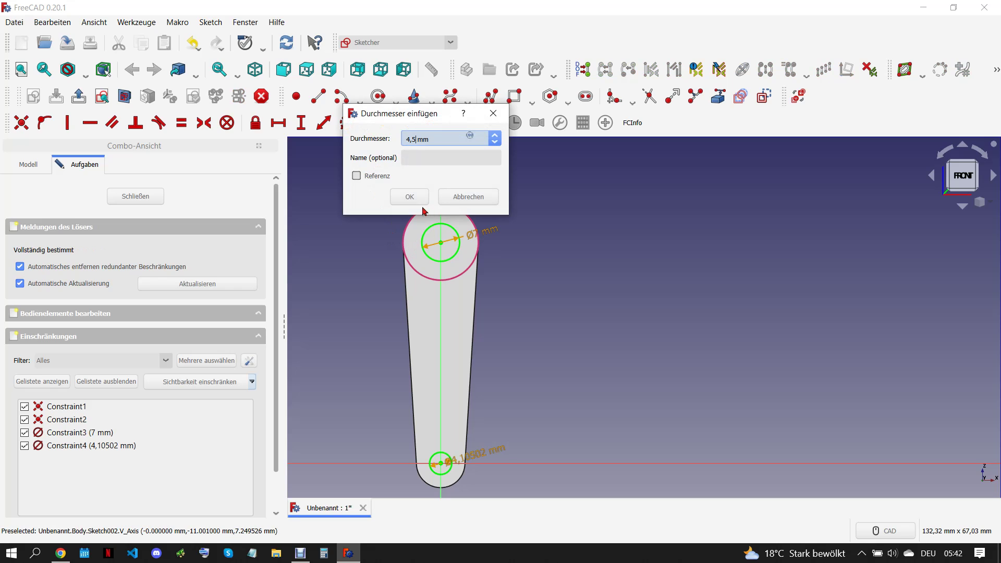
click(416, 200)
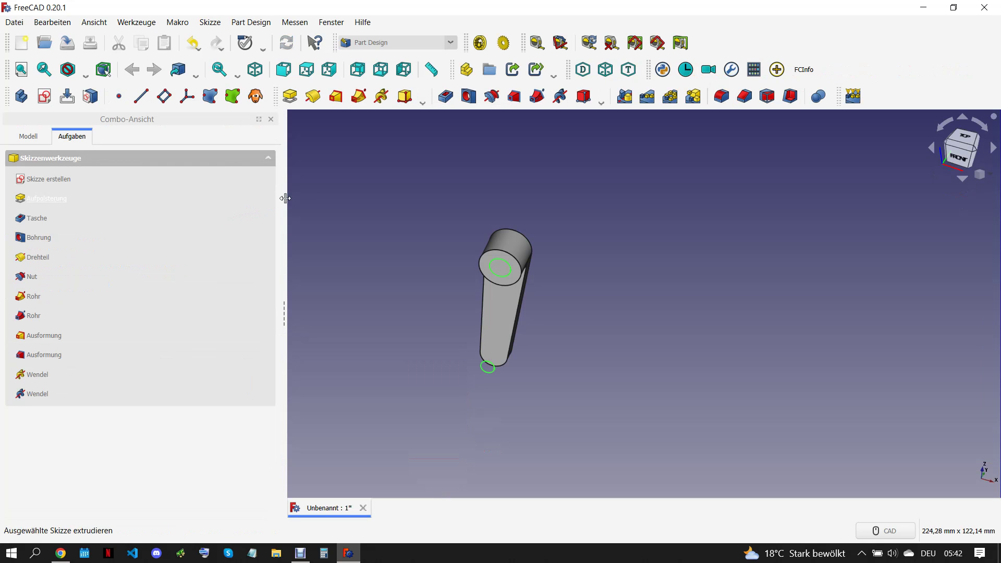
Pocket both circles with type Through all to cut the holes
click(446, 96)
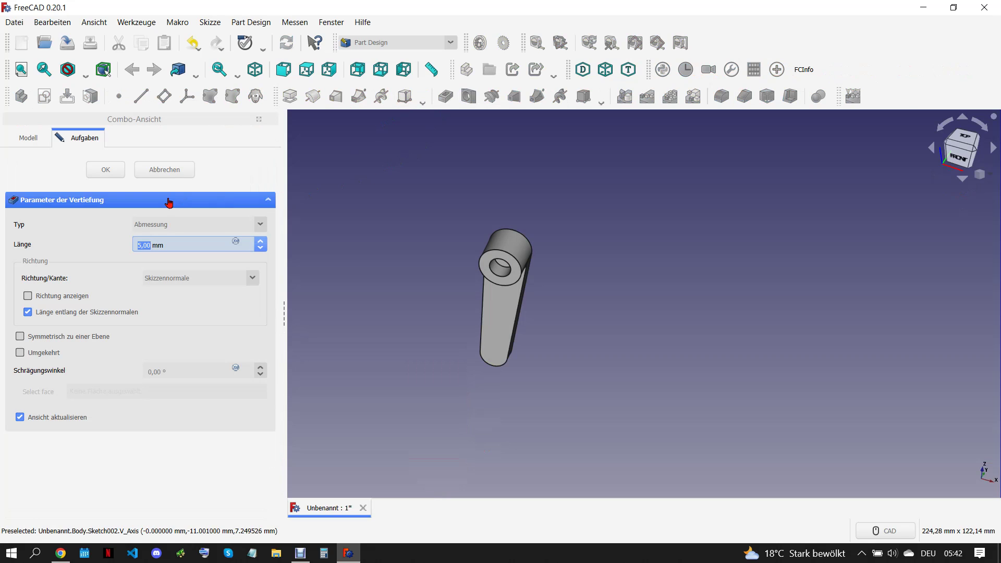
click(179, 226)
click(177, 248)
click(102, 171)
mouse_move(464, 335)
middle_down()
mouse_move(328, 284)
mouse_move(410, 350)
middle_up()
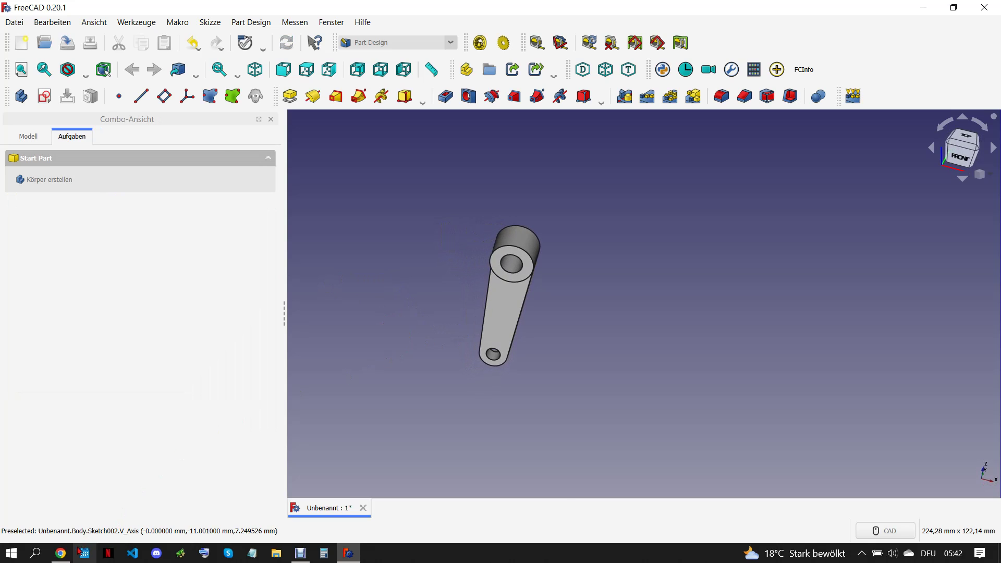
Look over the reference drawing in Chrome and return to FreeCAD
click(61, 552)
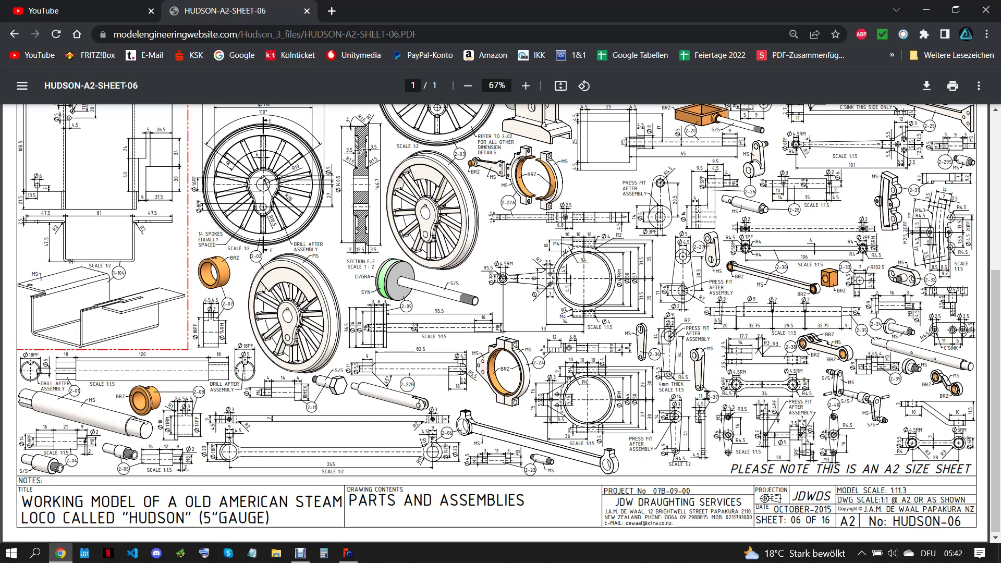
right_click(712, 397)
click(357, 559)
Save the lever under the file name 2-37, pasting the part number
key(alt)
key(Down)
key(Down)
key(Down)
key(Escape)
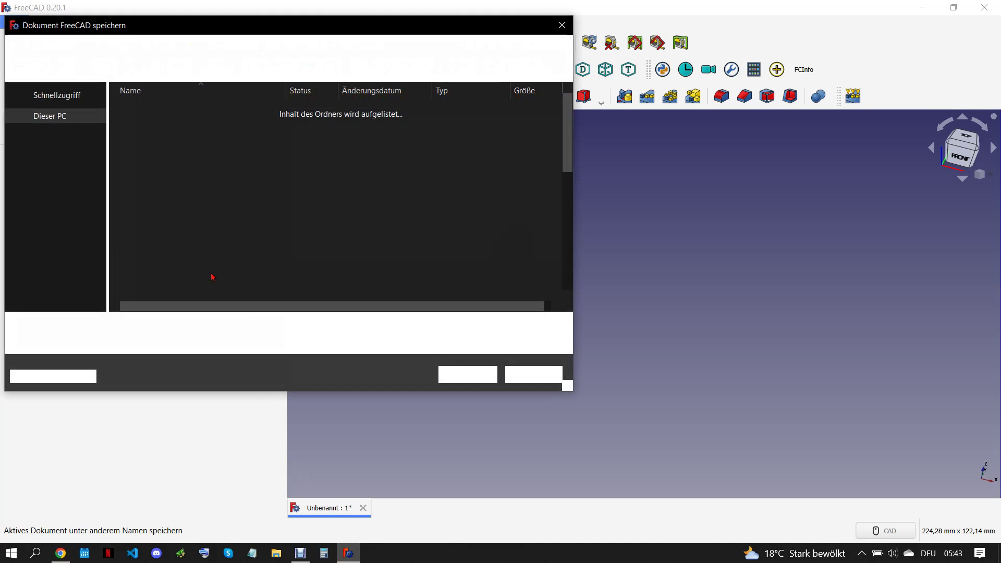
right_click(225, 324)
click(258, 370)
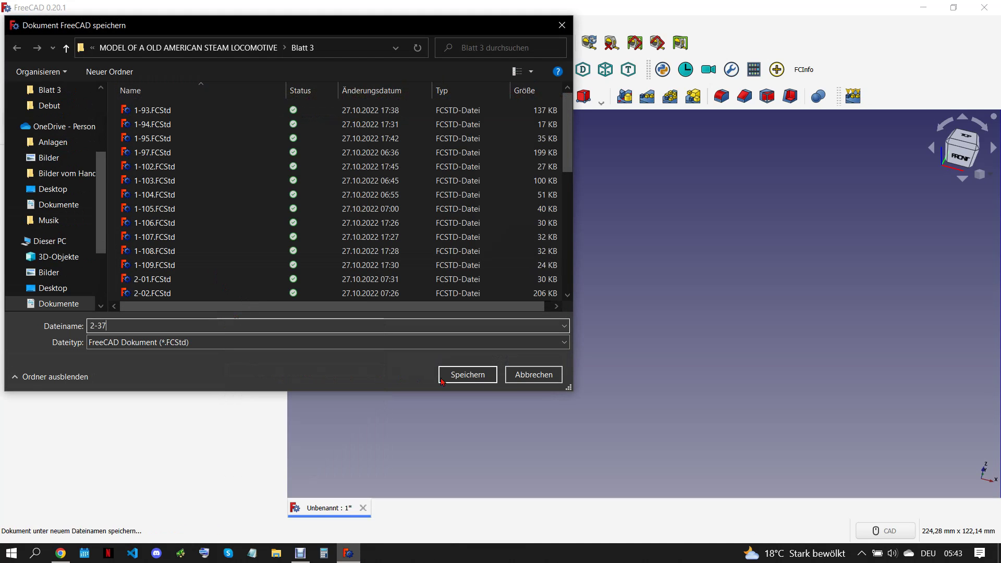
click(483, 376)
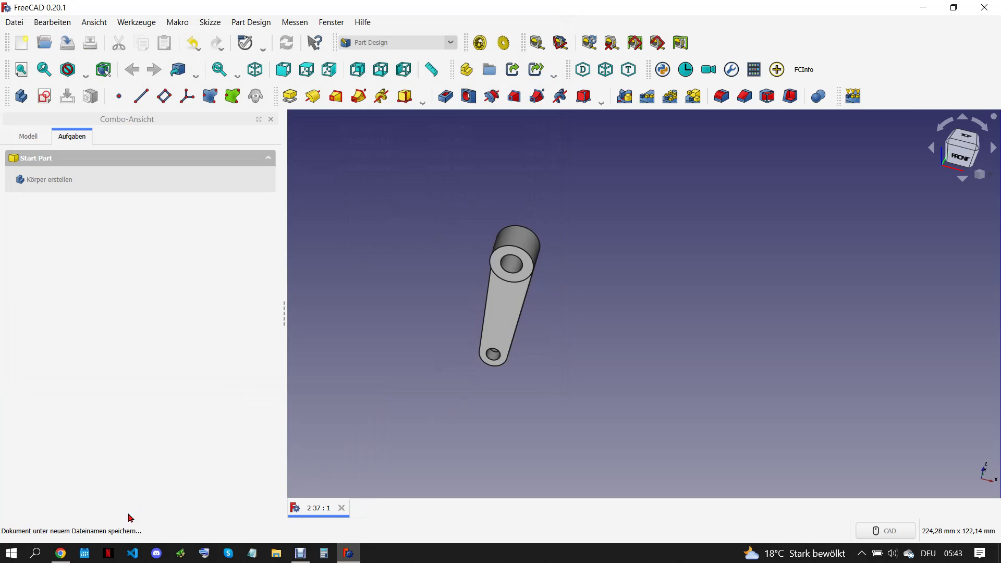
click(61, 553)
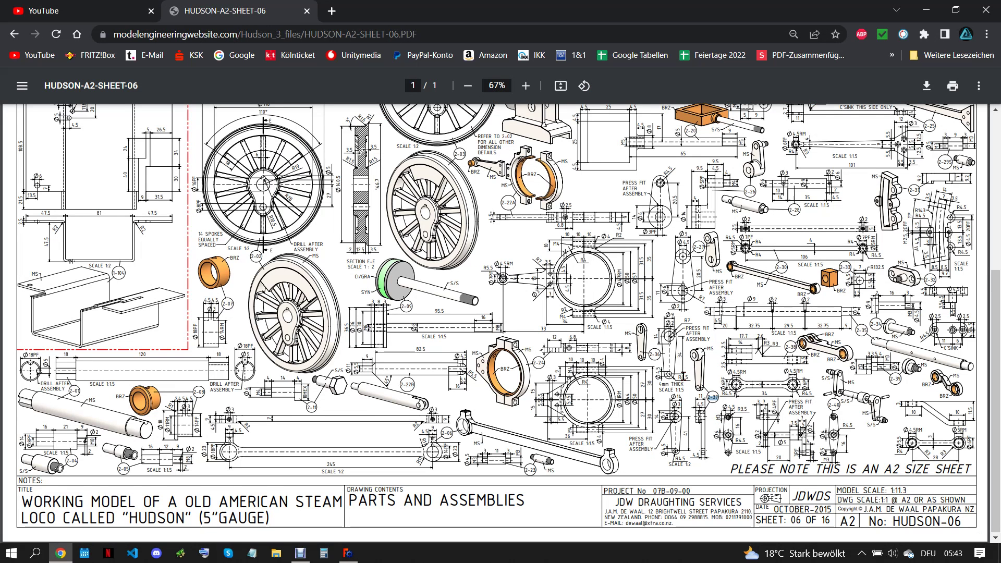
Change the base sketch's 41 mm centre distance to 34 mm
click(348, 552)
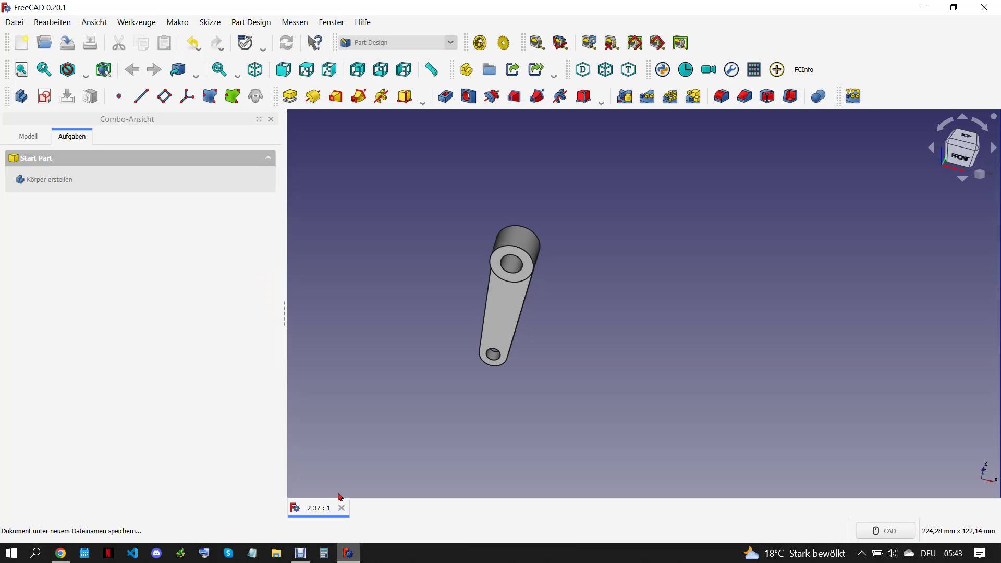
click(27, 137)
click(37, 228)
double_click(92, 241)
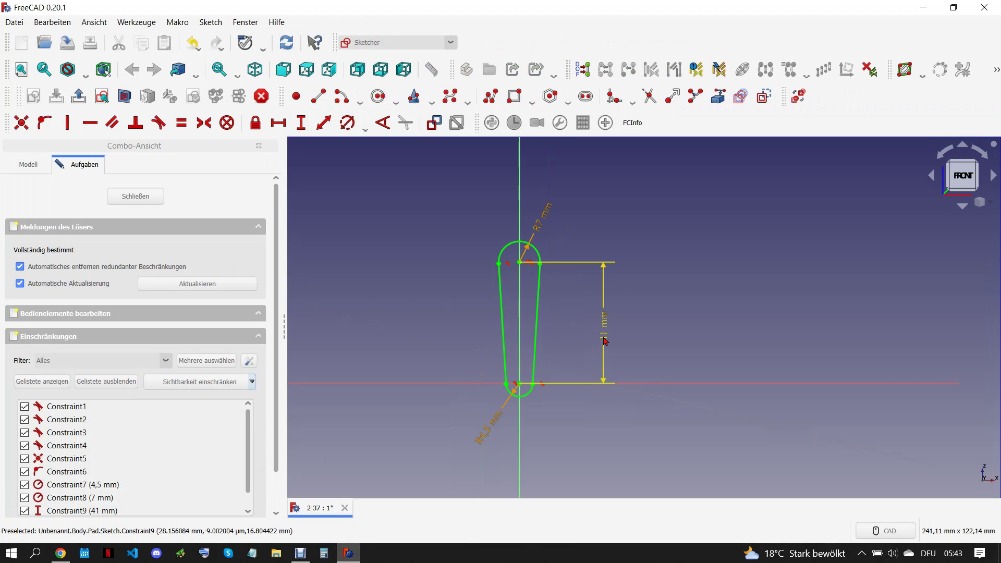
double_click(603, 332)
text(34)
click(670, 410)
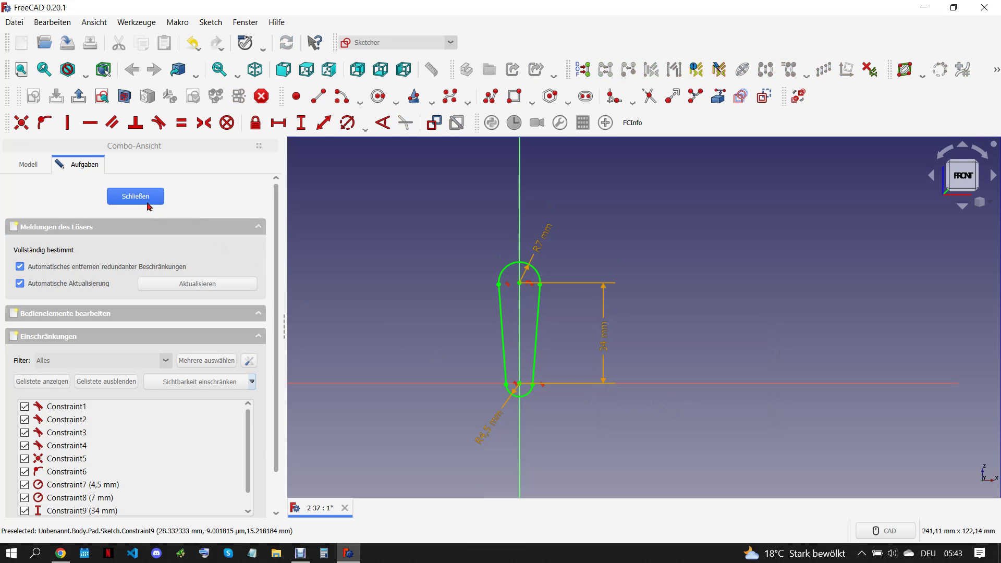
click(355, 286)
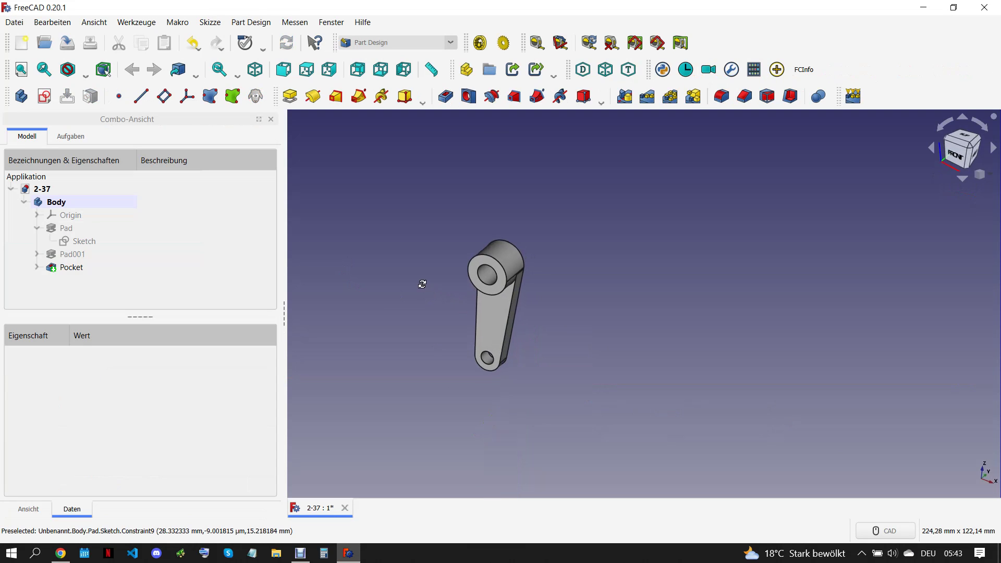
Save the shortened lever as 2-36, copying the part number from the PDF
click(14, 22)
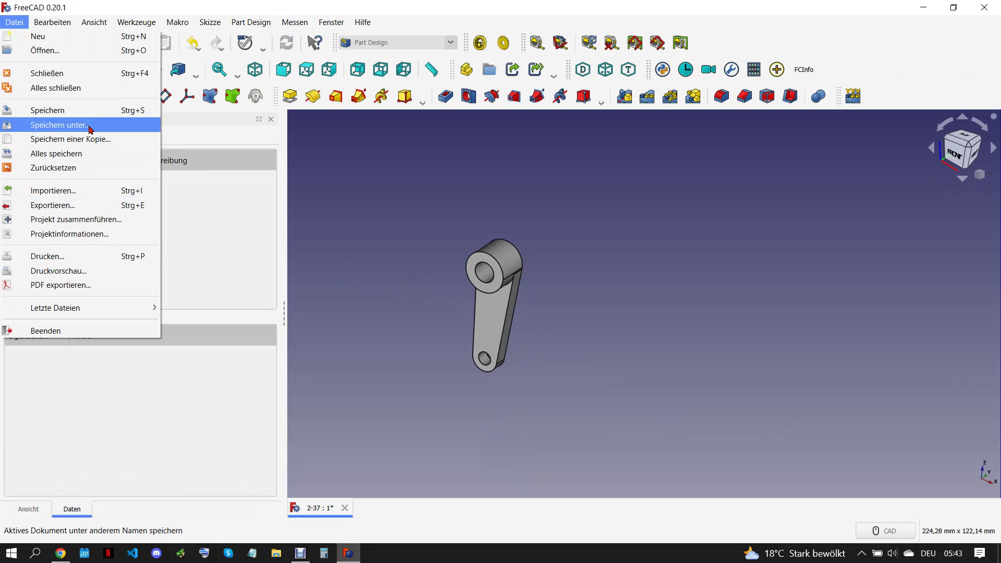
click(57, 124)
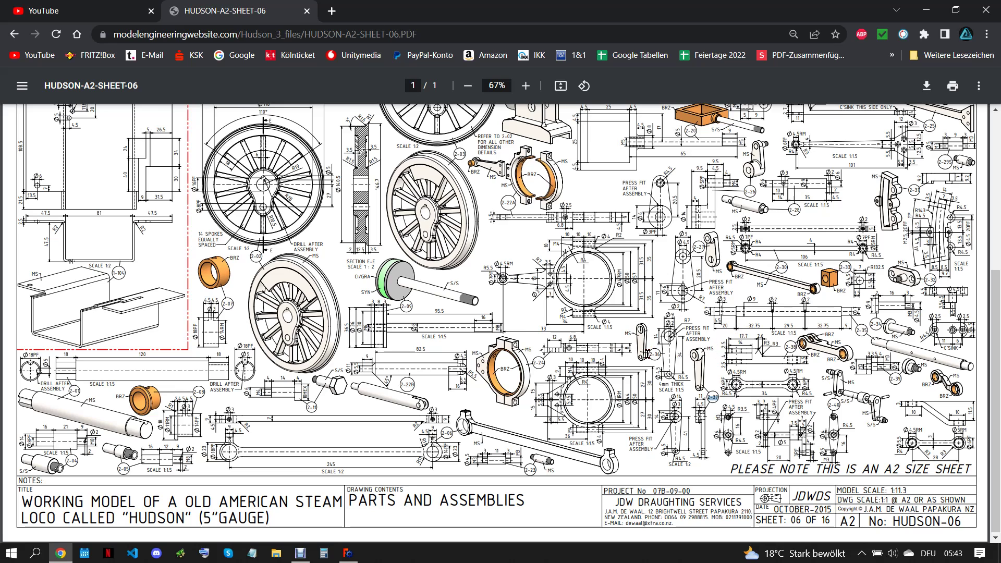
right_click(652, 353)
click(677, 366)
click(348, 553)
right_click(242, 330)
click(274, 373)
click(468, 374)
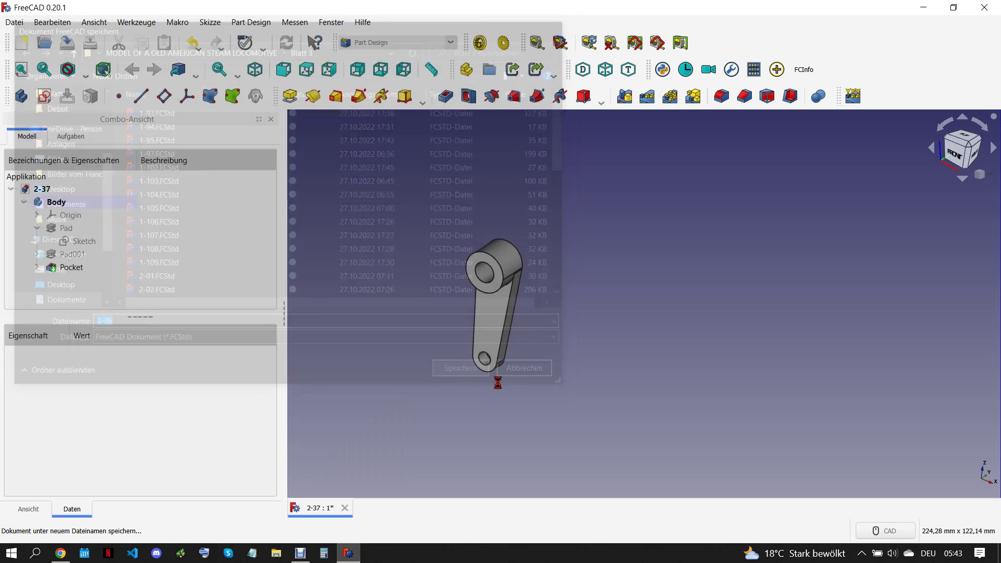
click(60, 553)
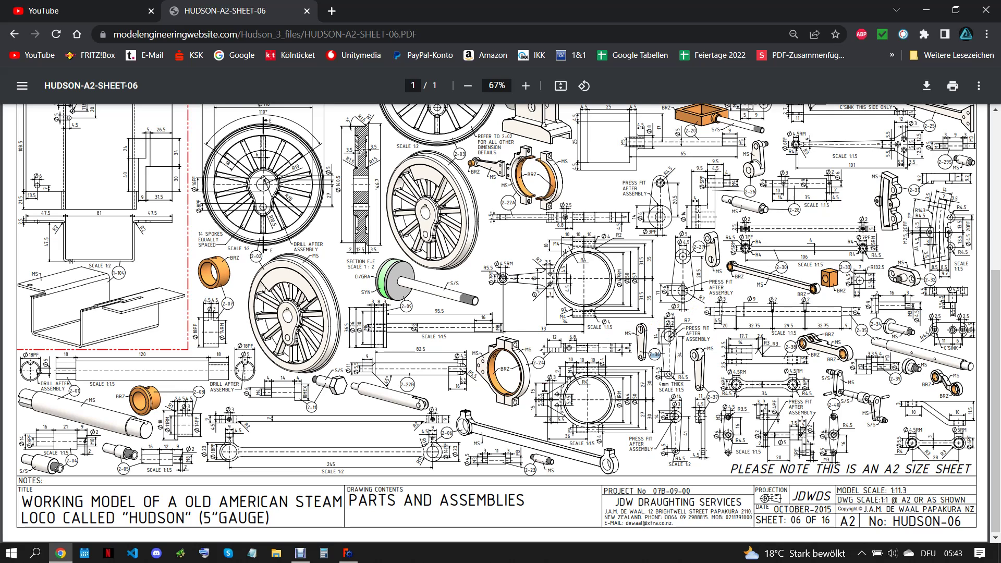
click(348, 552)
In the base sketch, set the lower arc radius to 7 mm and the upper to 4.5 mm
double_click(79, 241)
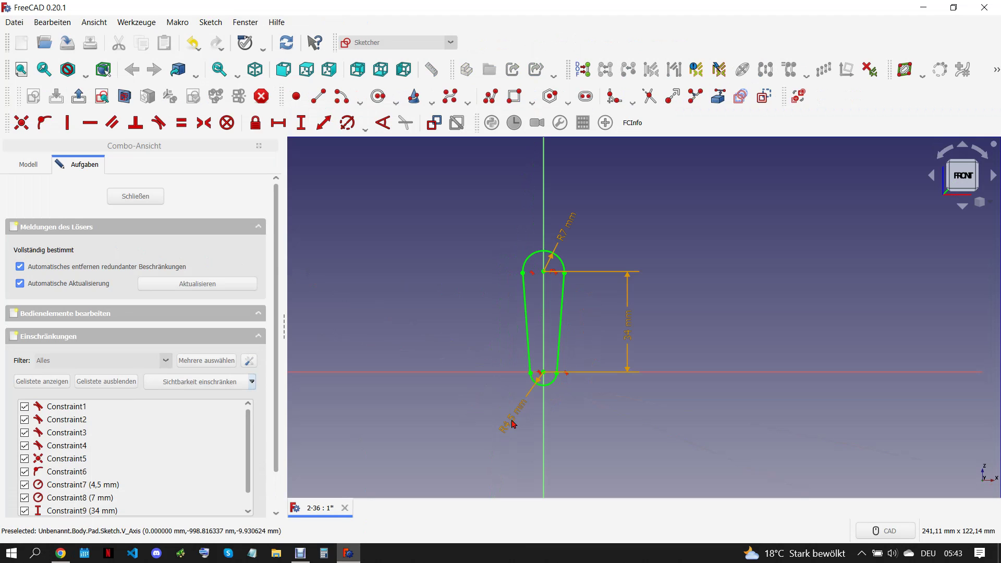
double_click(504, 429)
text(7)
click(572, 499)
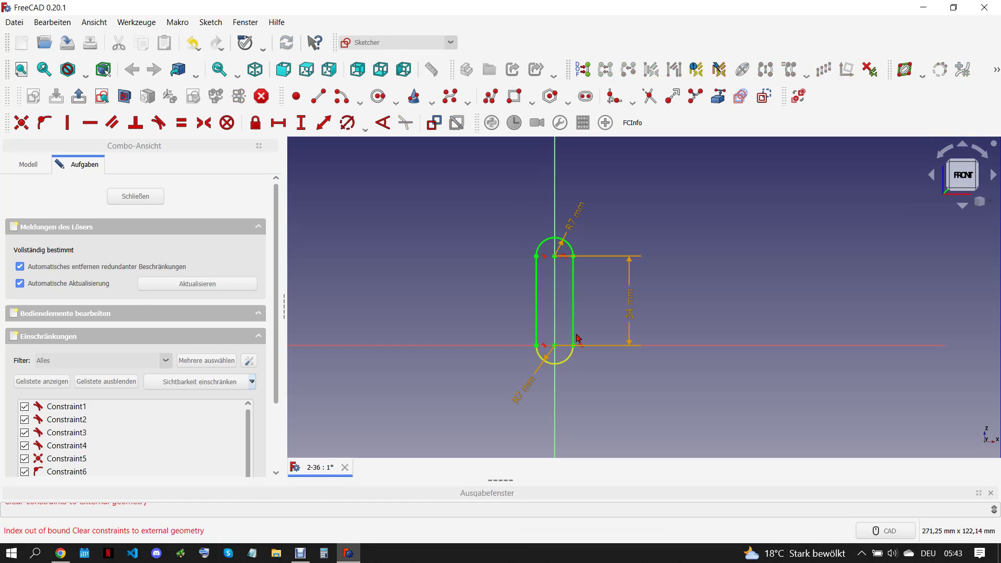
double_click(581, 230)
text(4.)
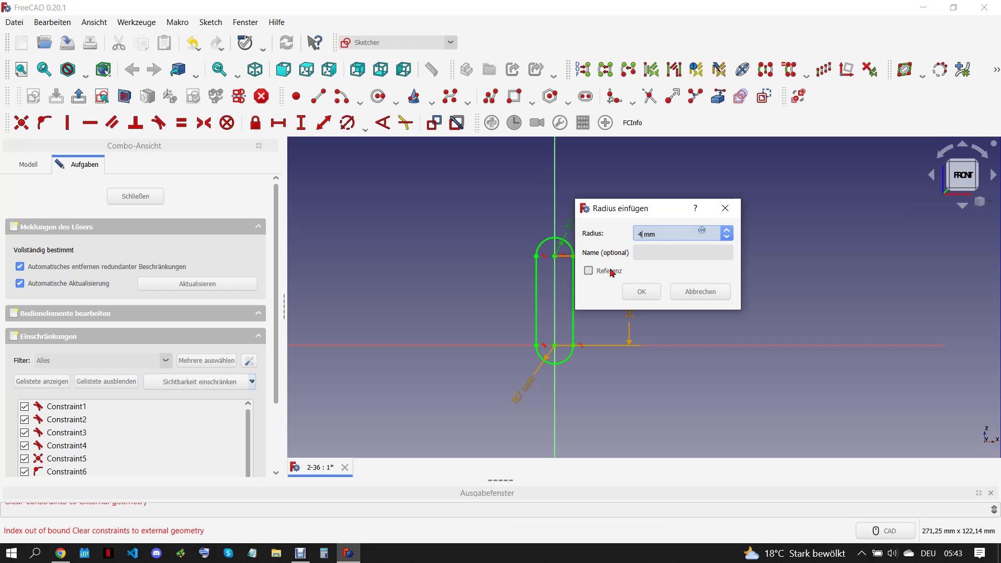
text(5)
click(641, 292)
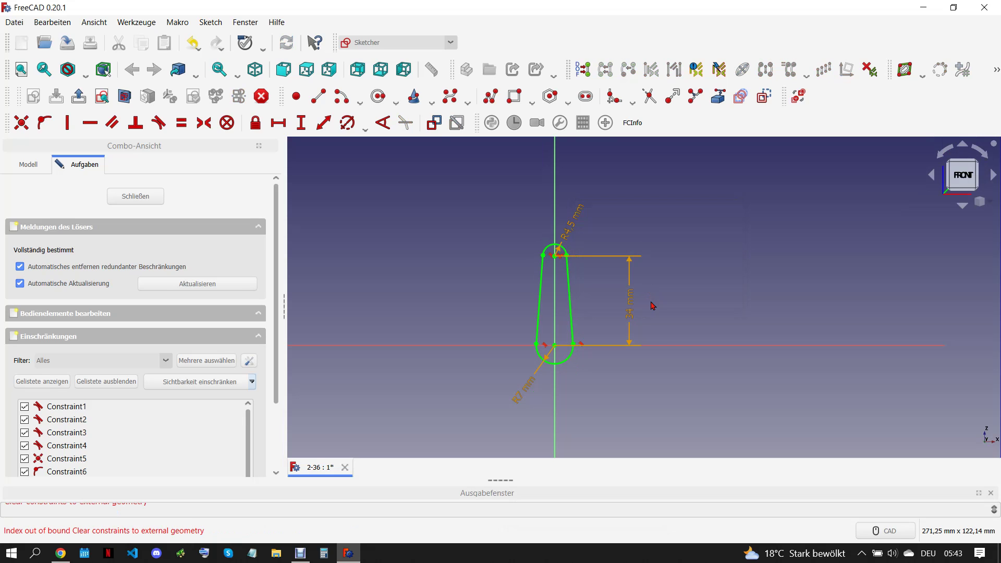
Check the drawing and set the vertical distance between the arc centres to 20.5 mm
click(61, 552)
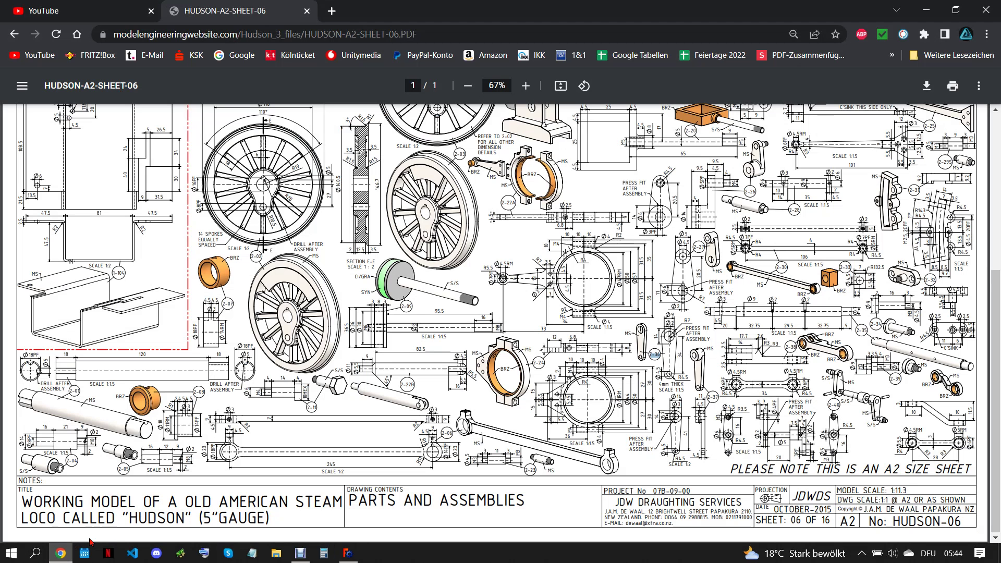
click(349, 553)
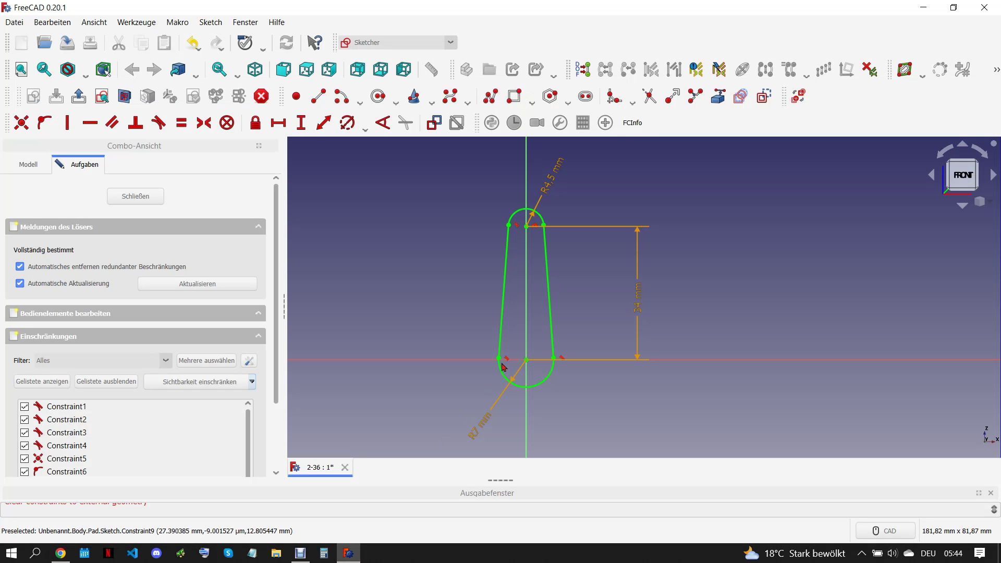
double_click(638, 308)
text(2,5)
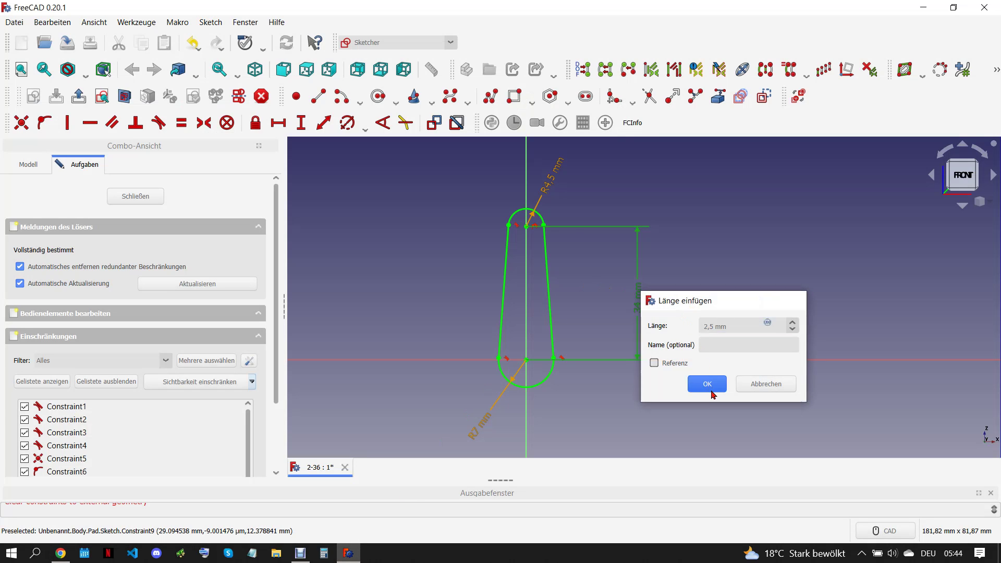
click(708, 385)
click(539, 288)
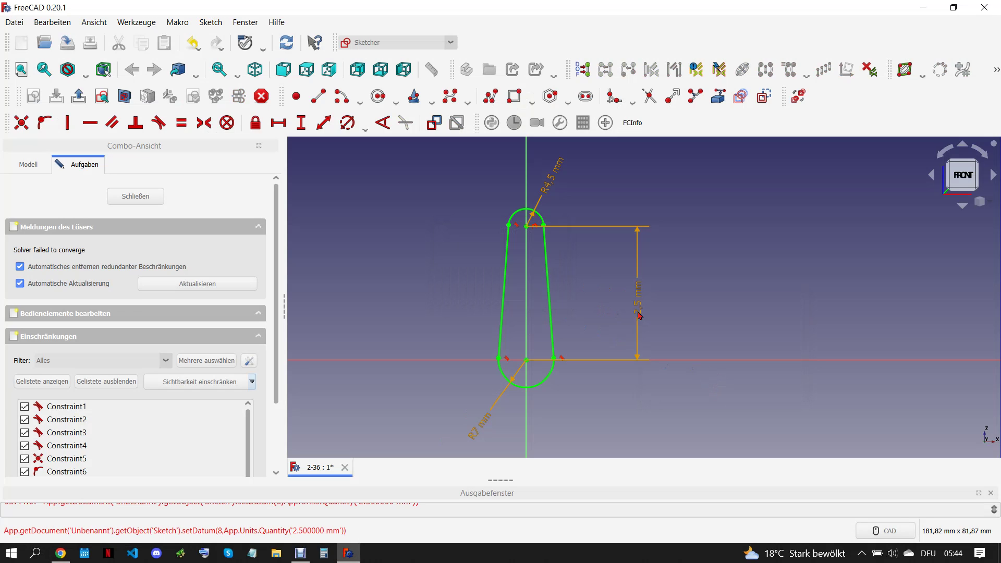
double_click(637, 316)
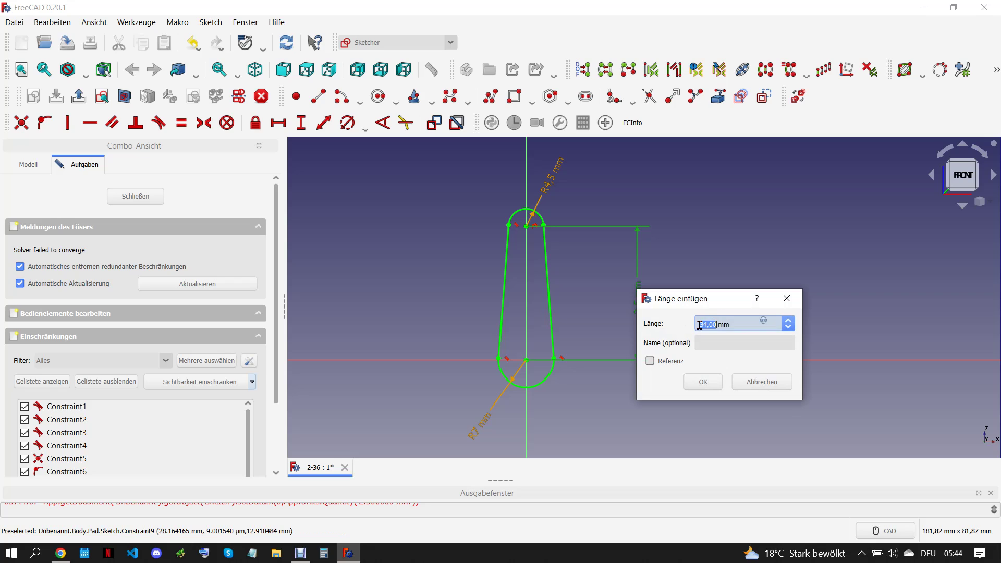
text(2)
text(5)
click(702, 382)
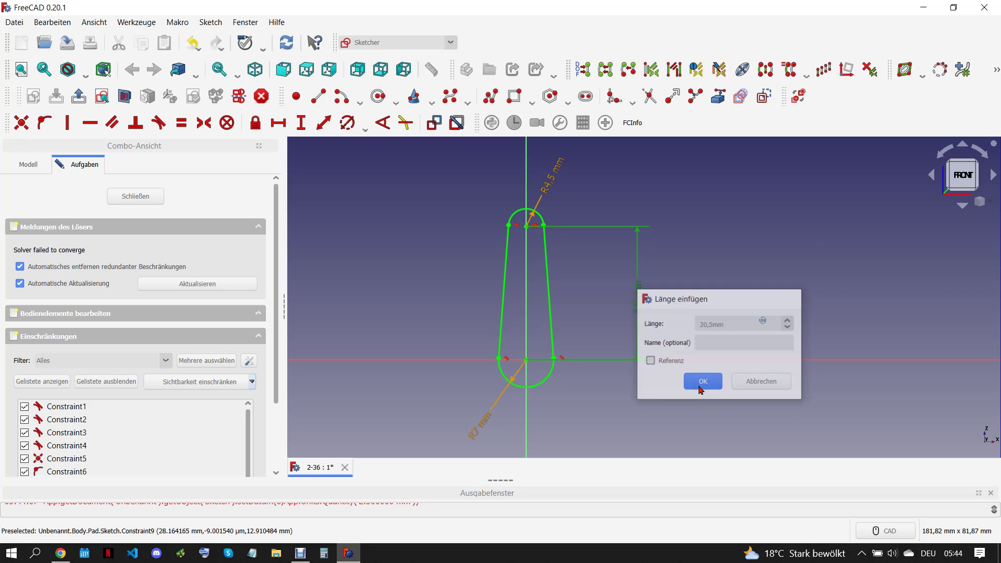
click(61, 553)
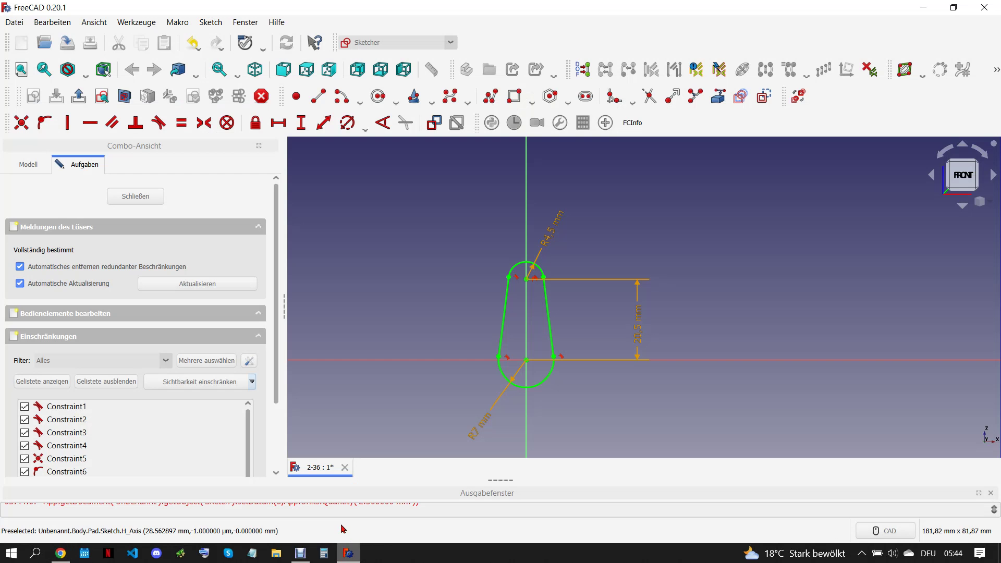
click(347, 552)
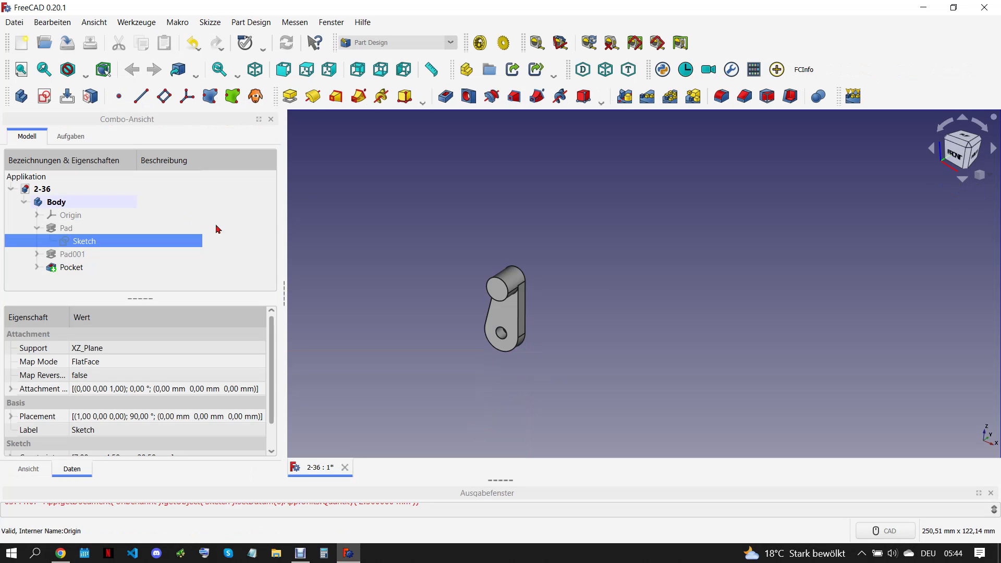
click(317, 272)
click(40, 254)
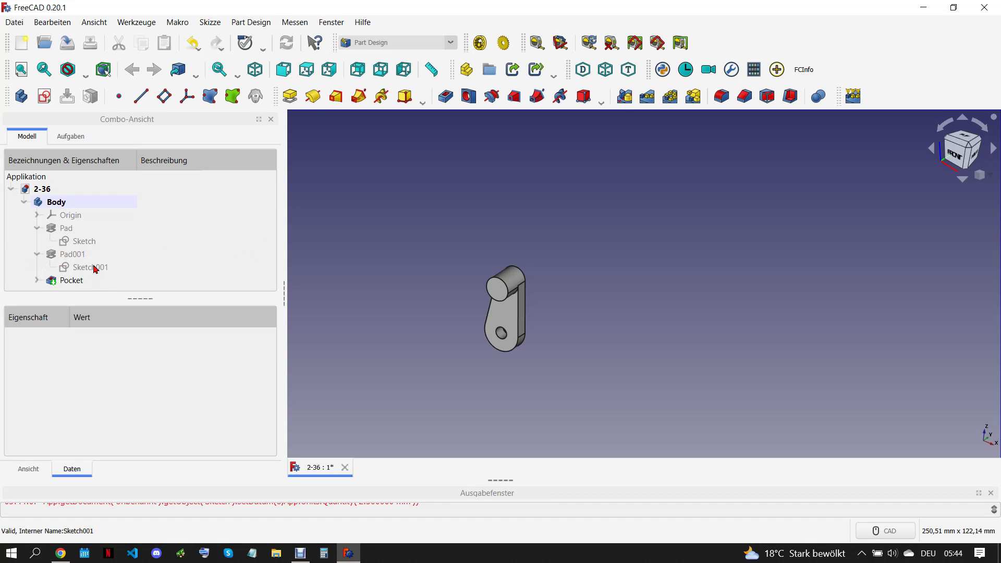
double_click(95, 268)
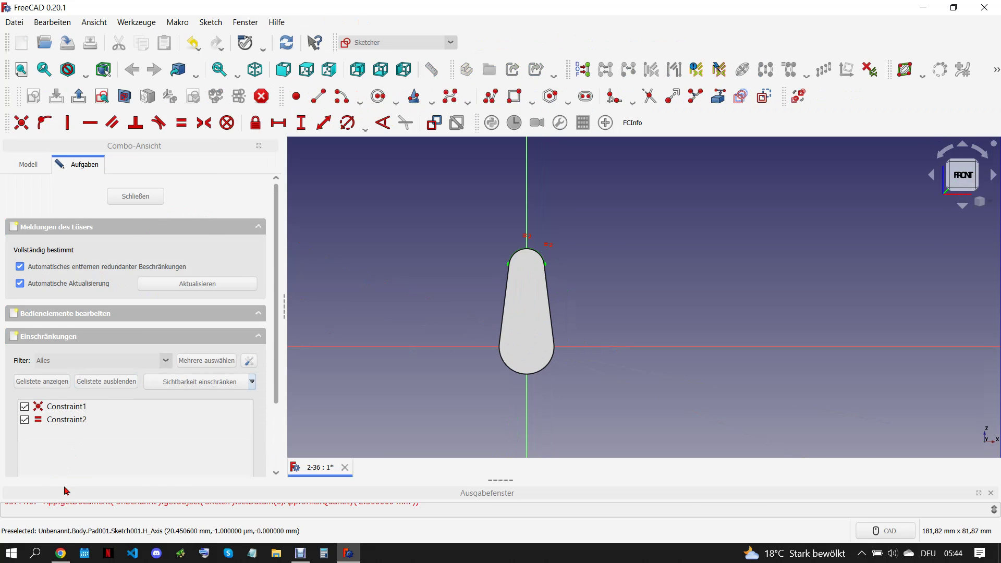
click(61, 554)
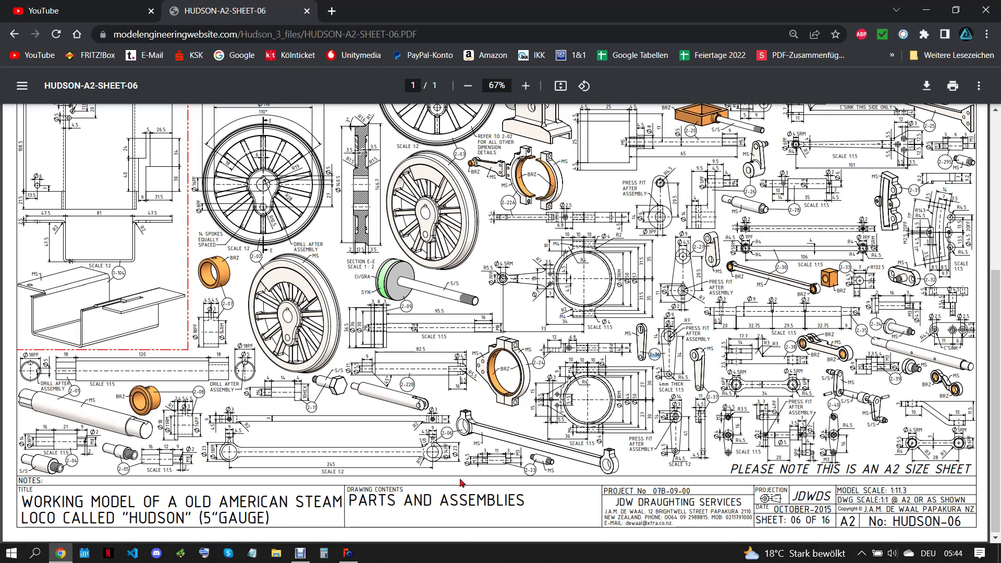
click(348, 553)
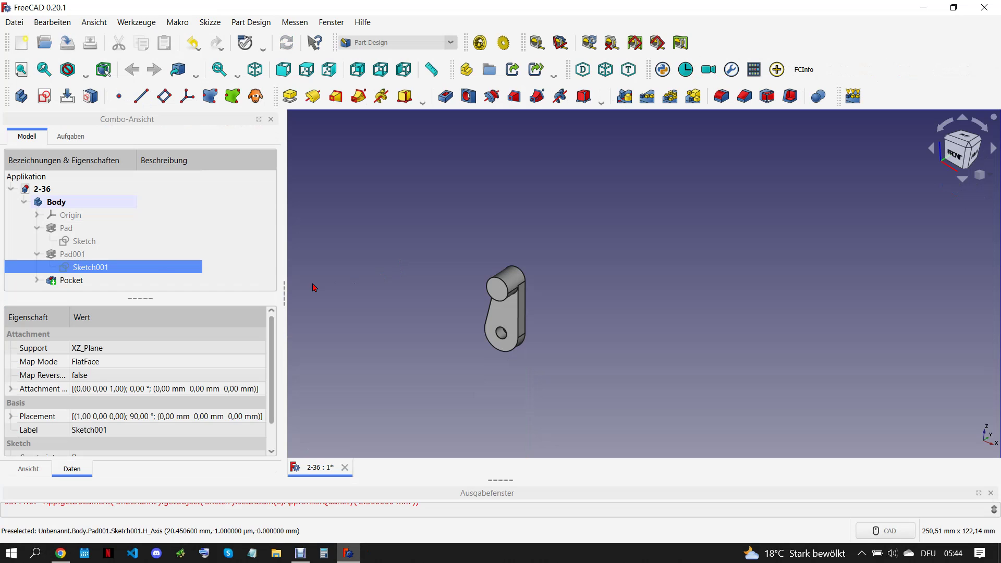
In Sketch002, move the 7 mm circle concentric with the top boss
click(338, 287)
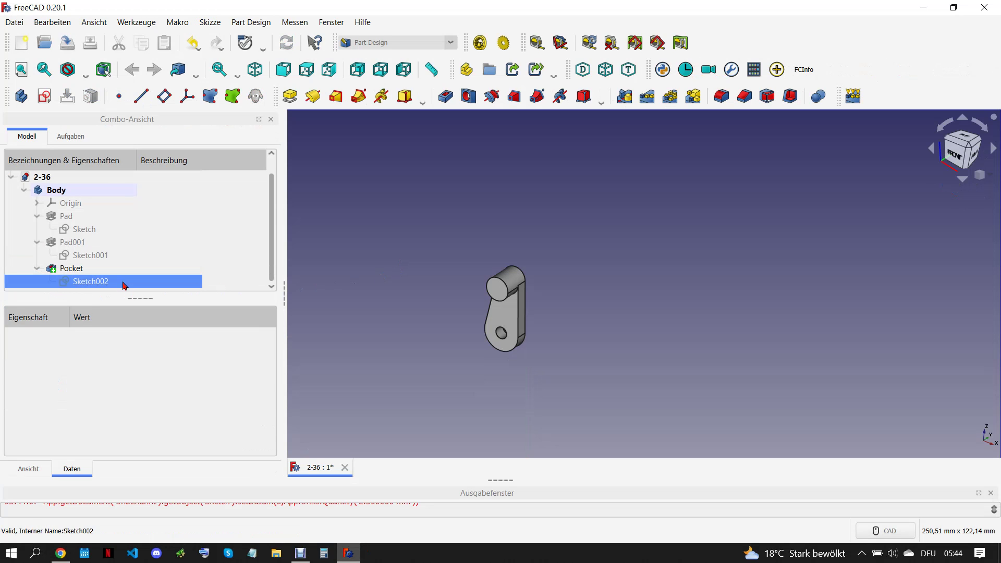
double_click(123, 283)
scroll(680, 324, up, 3)
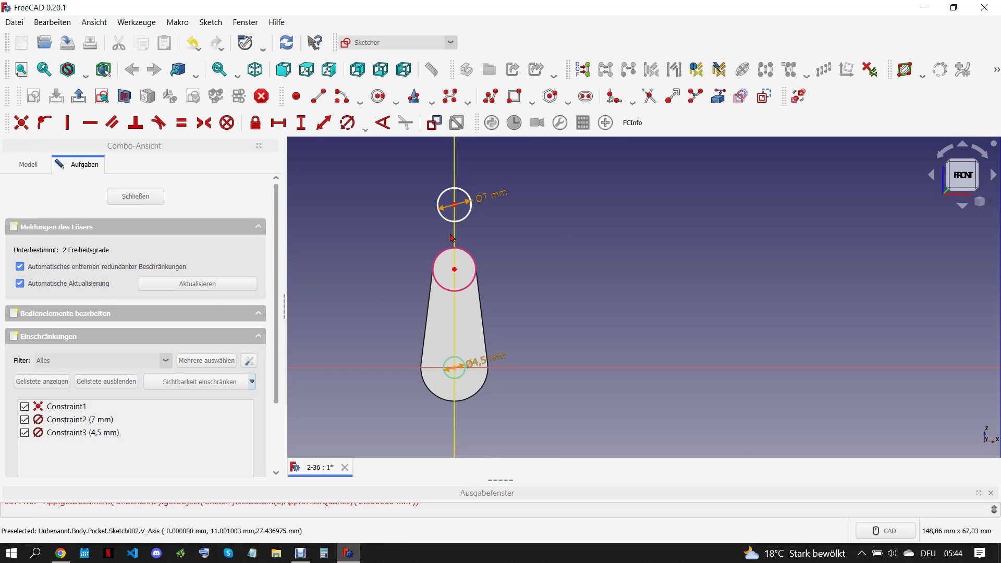
drag(453, 202, 449, 271)
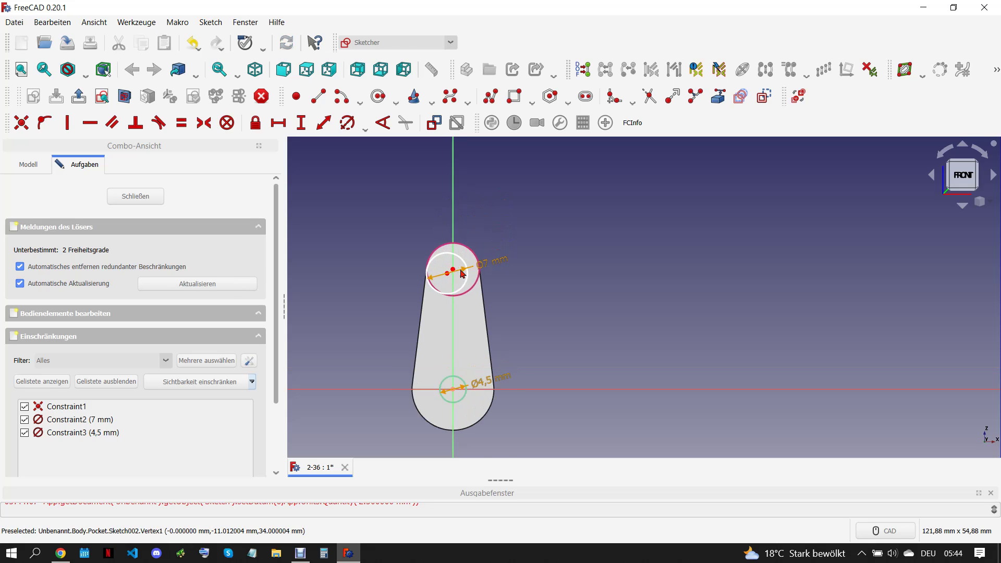
scroll(451, 272, up, 3)
drag(466, 290, 476, 285)
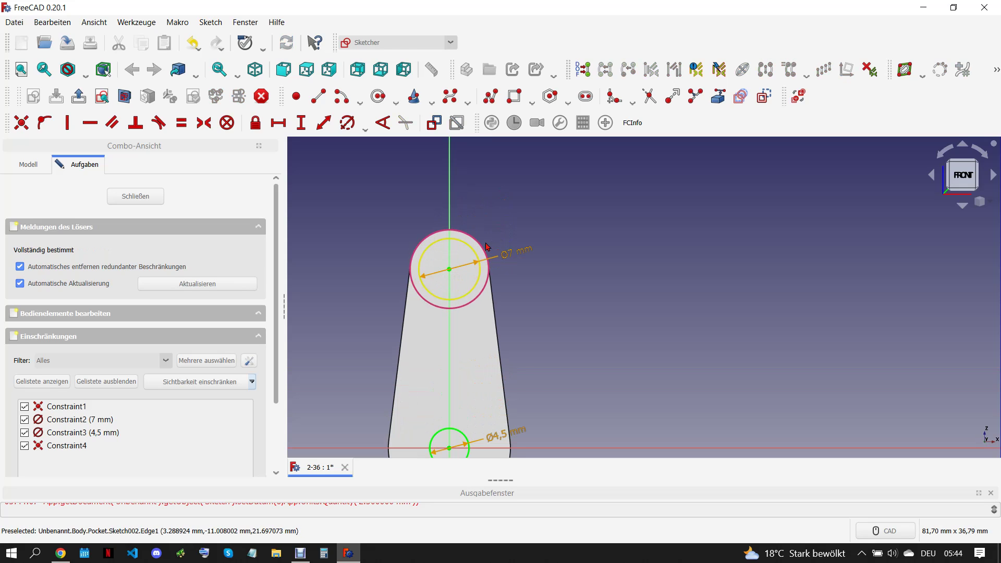
scroll(485, 298, down, 5)
scroll(504, 307, up, 4)
Set the lower hole diameter to 6 mm and the upper circle to 4,5 mm
double_click(503, 307)
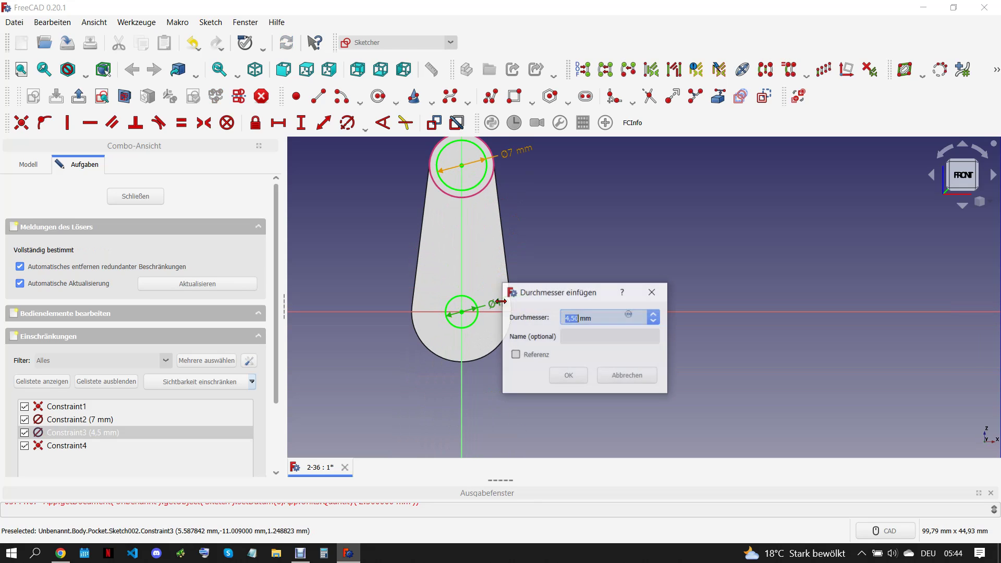
click(61, 553)
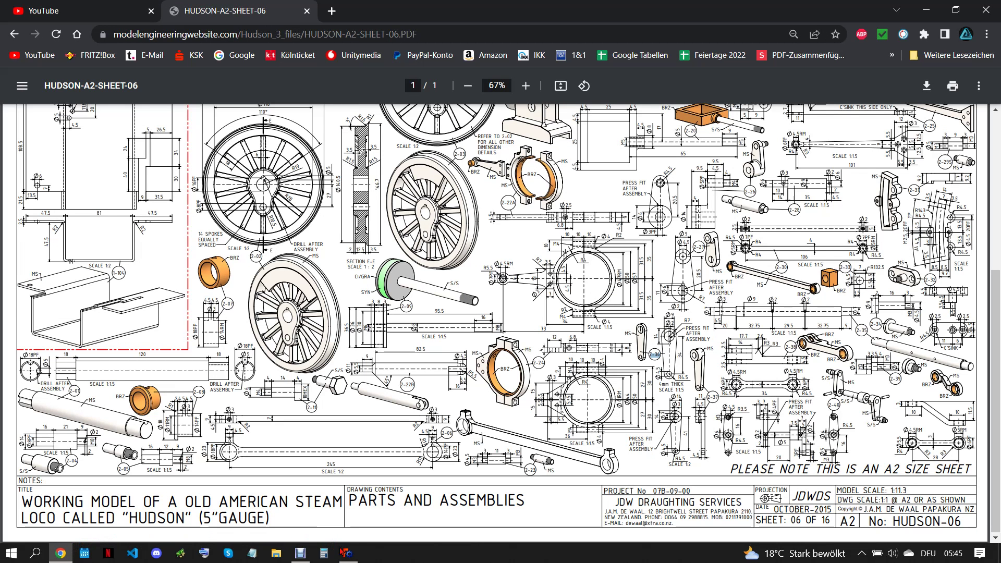
key(alt+Tab)
text(6)
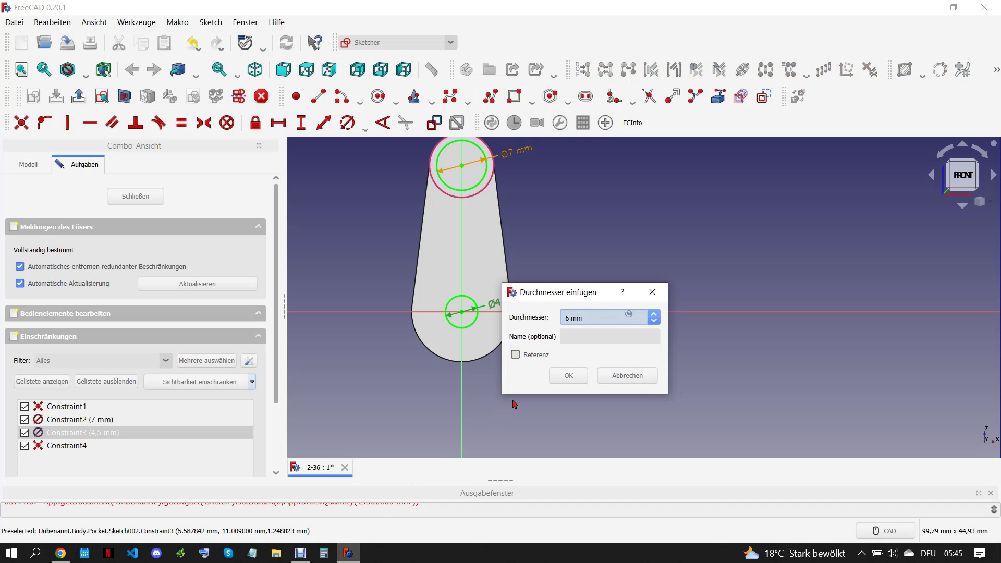
key(Return)
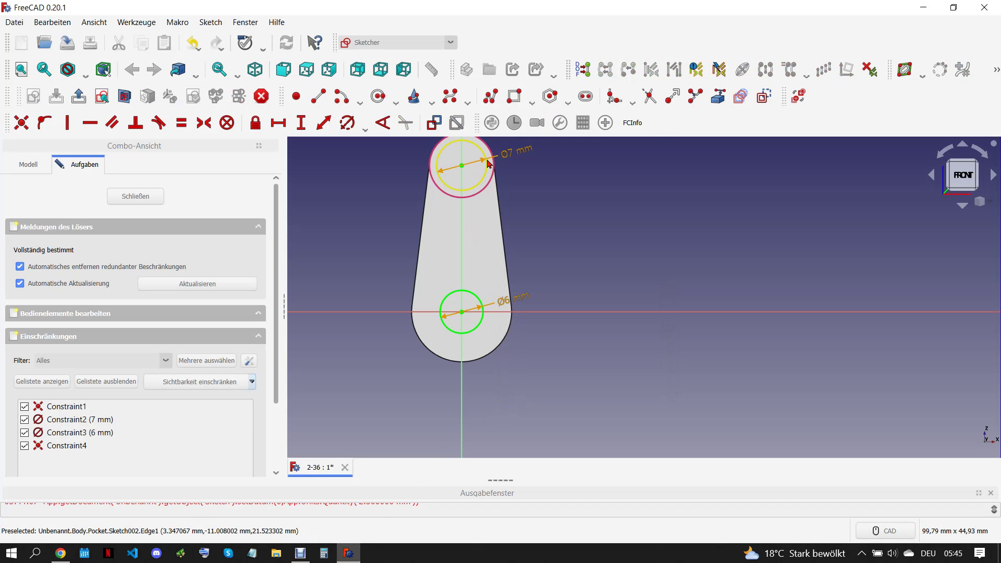
double_click(474, 163)
text(4,)
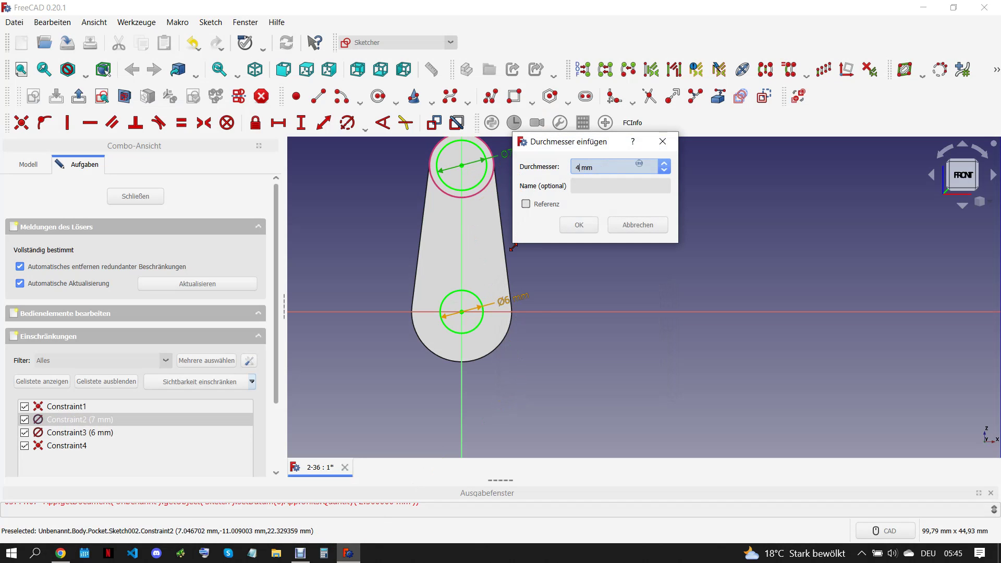
text(5)
click(578, 225)
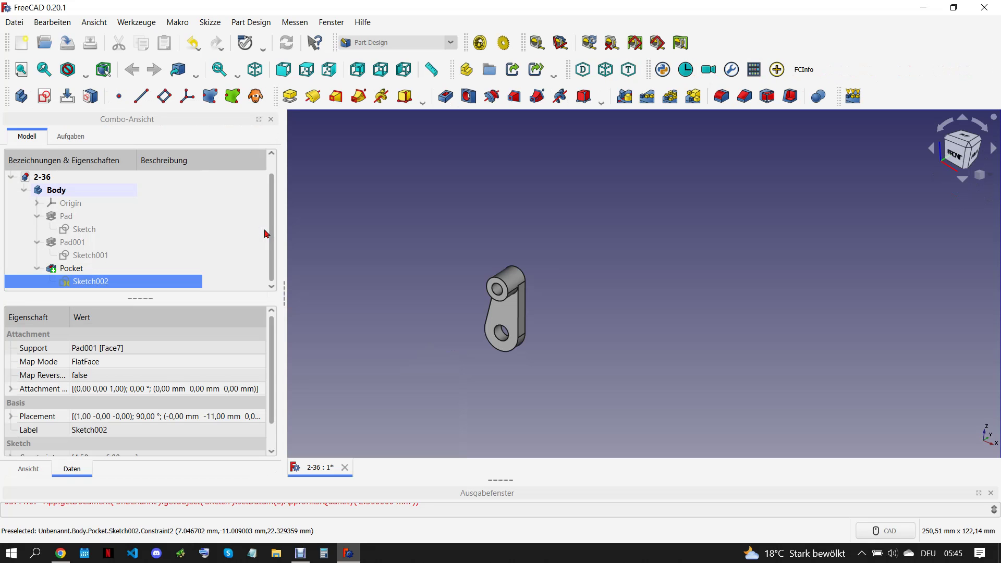
click(61, 552)
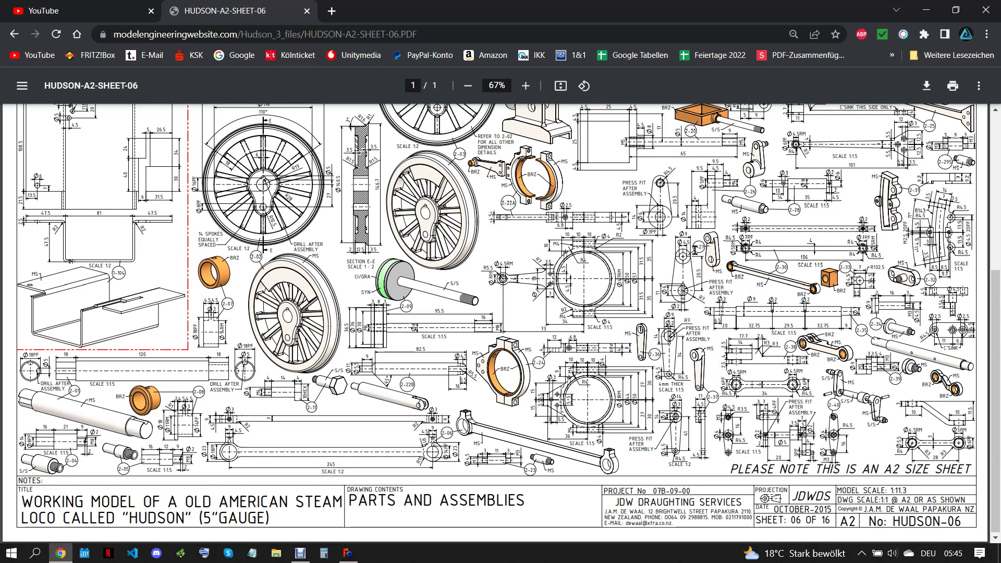
Copy part number 2-27 from the drawing and save the part under that name
right_click(709, 252)
click(718, 263)
click(349, 552)
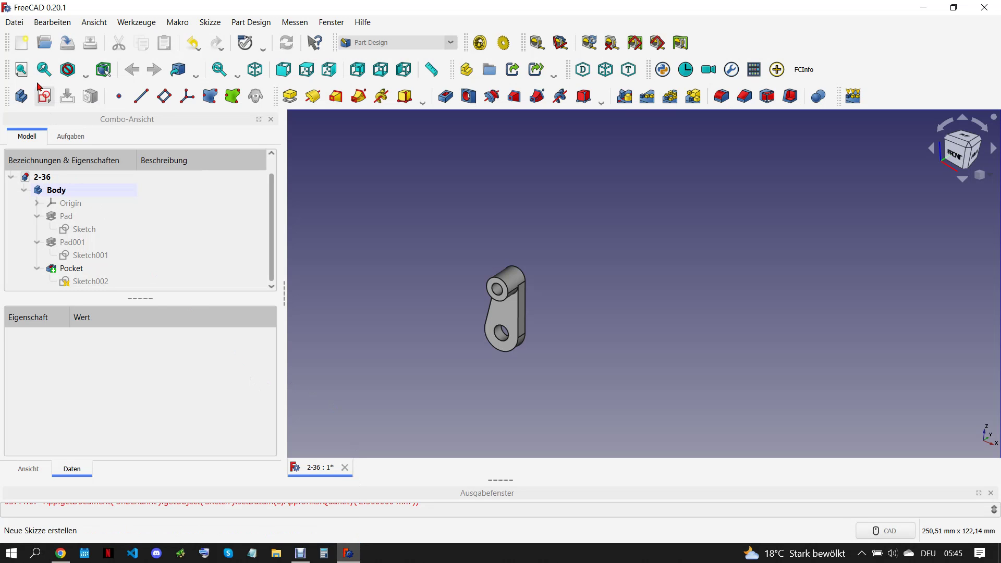
click(14, 22)
click(31, 122)
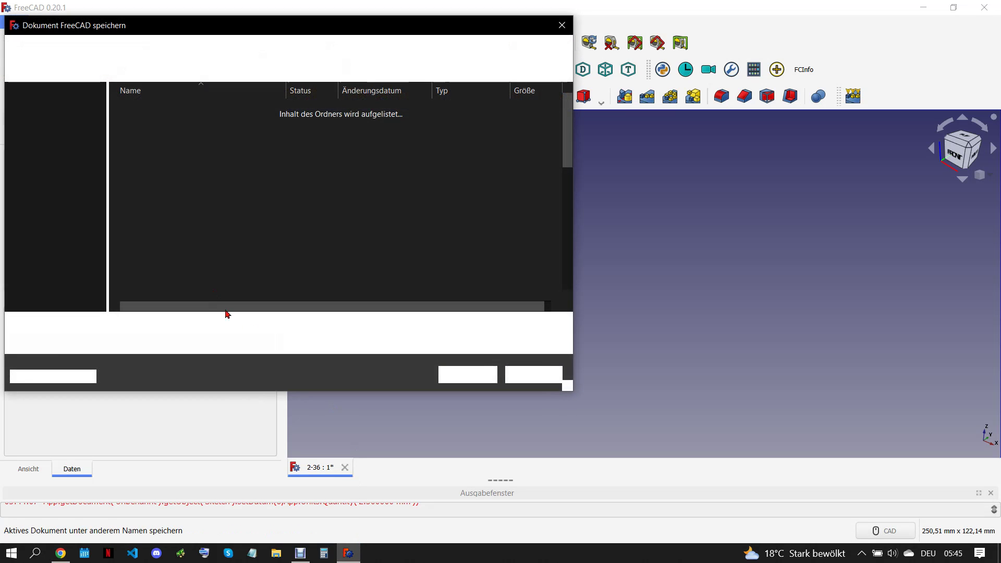
right_click(228, 324)
click(287, 376)
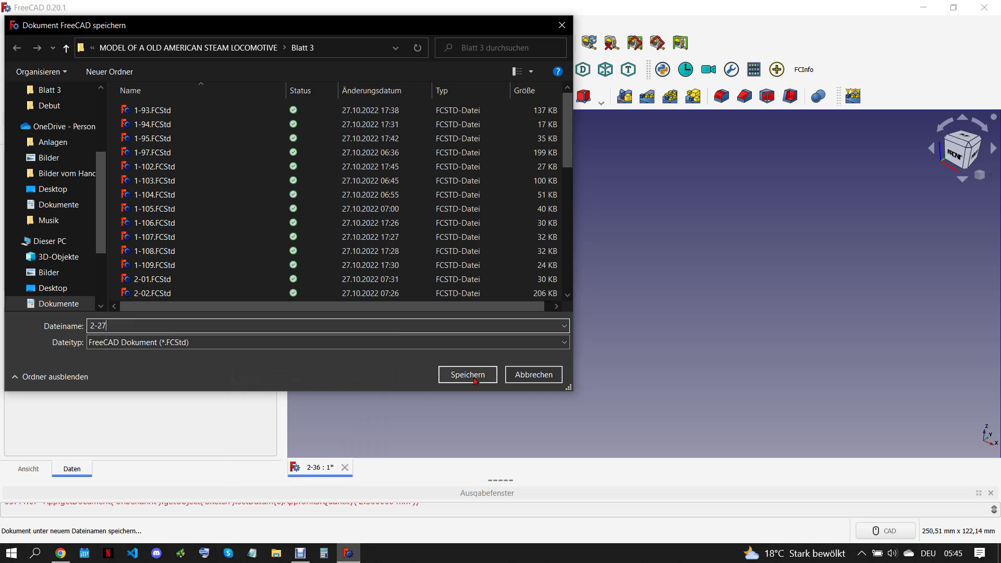
click(468, 375)
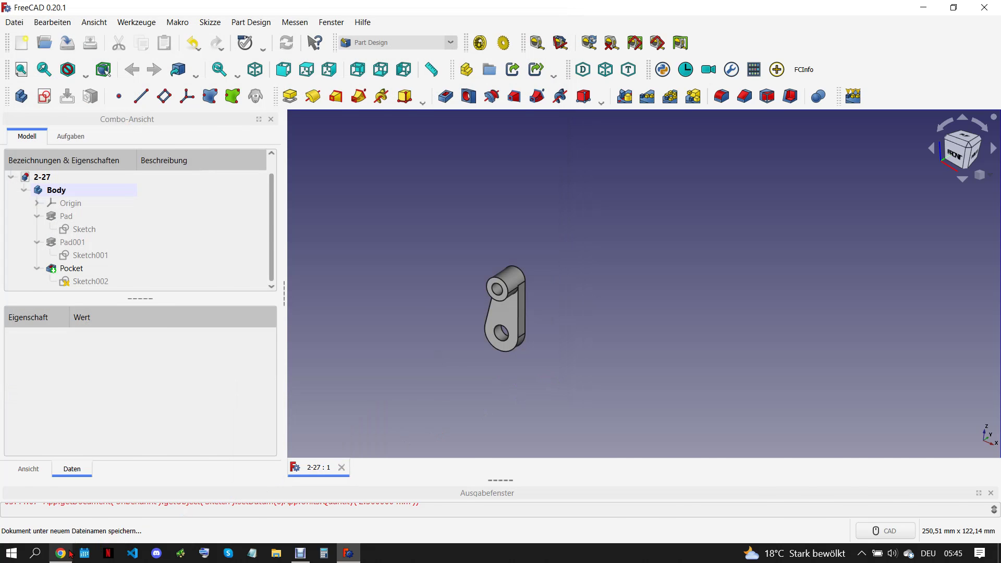
click(69, 551)
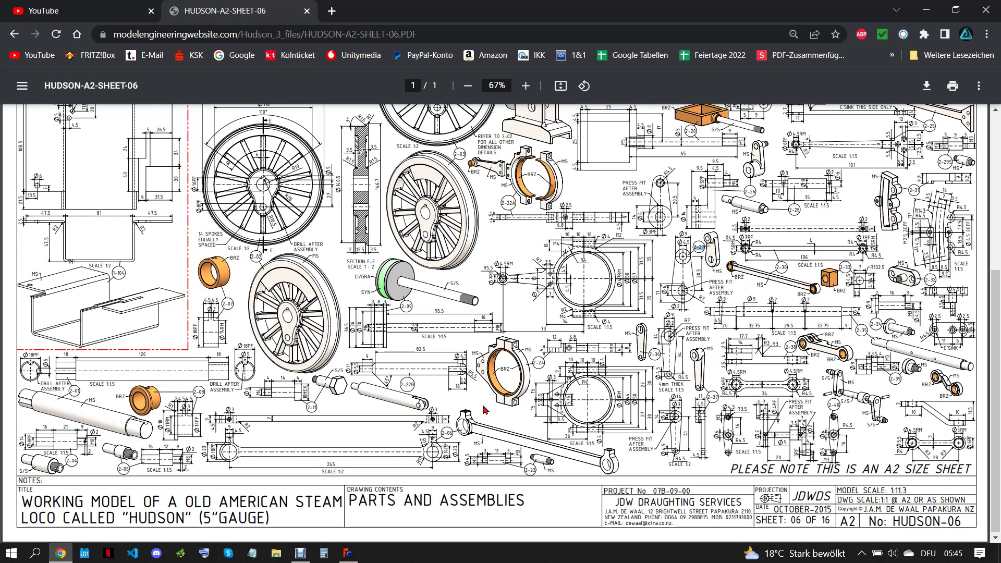
In Sketch001, delete the circle's equal-size and centre coincident constraints
click(348, 552)
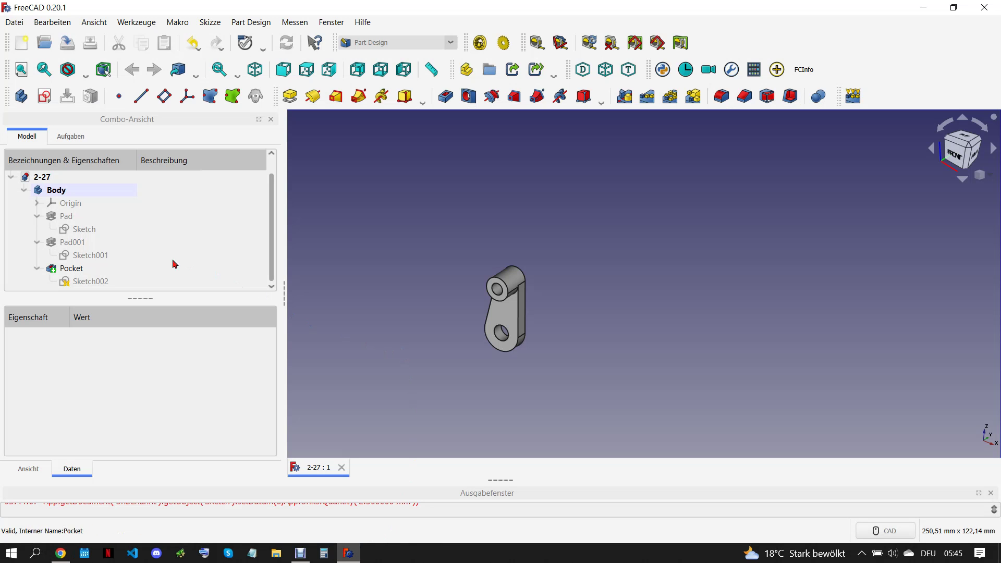
double_click(102, 259)
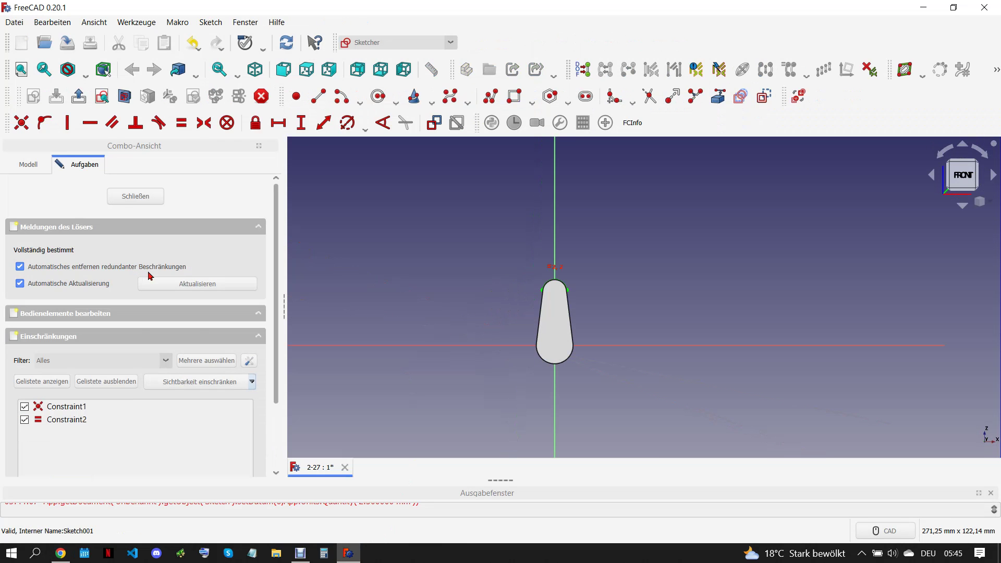
scroll(592, 339, up, 3)
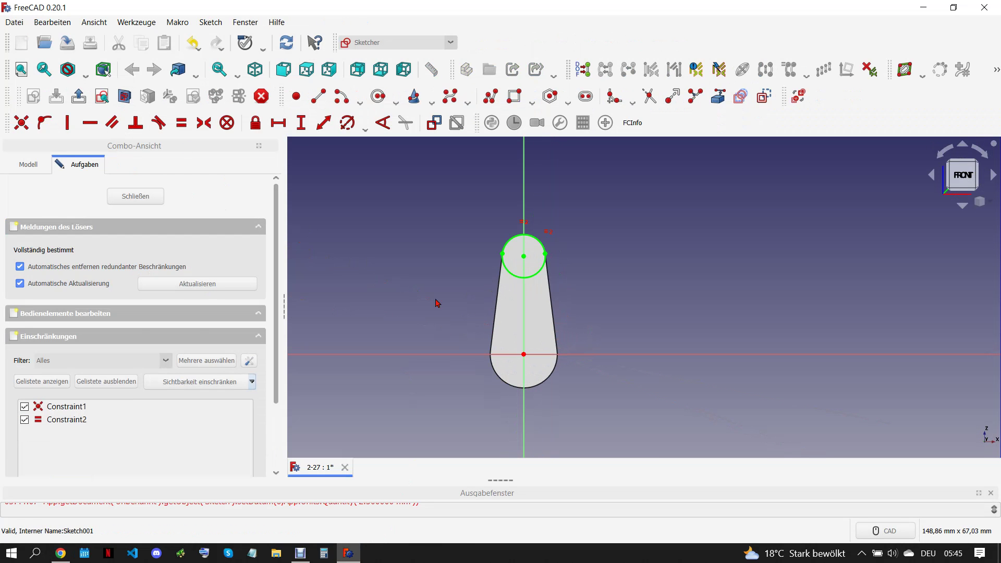
scroll(573, 280, up, 2)
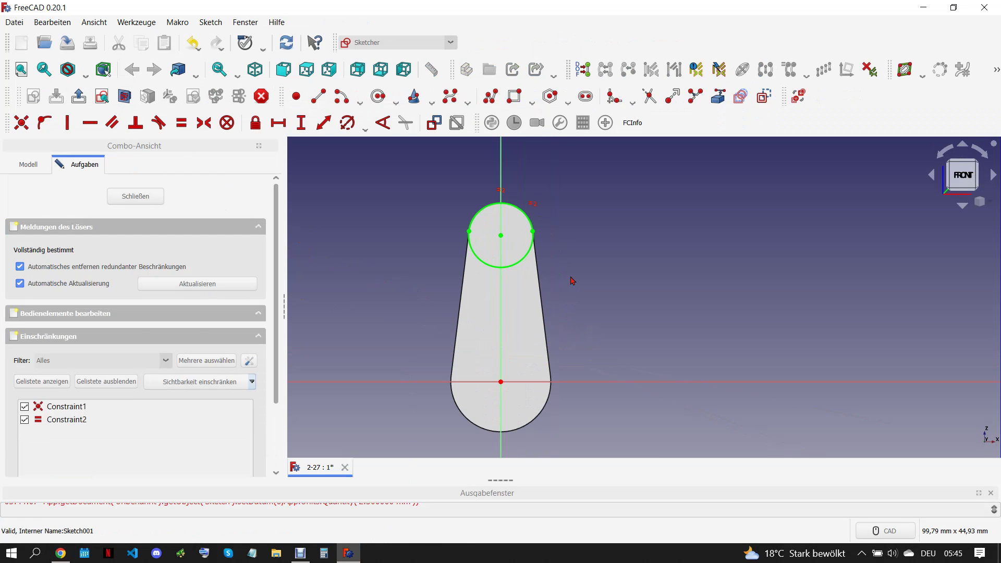
click(535, 208)
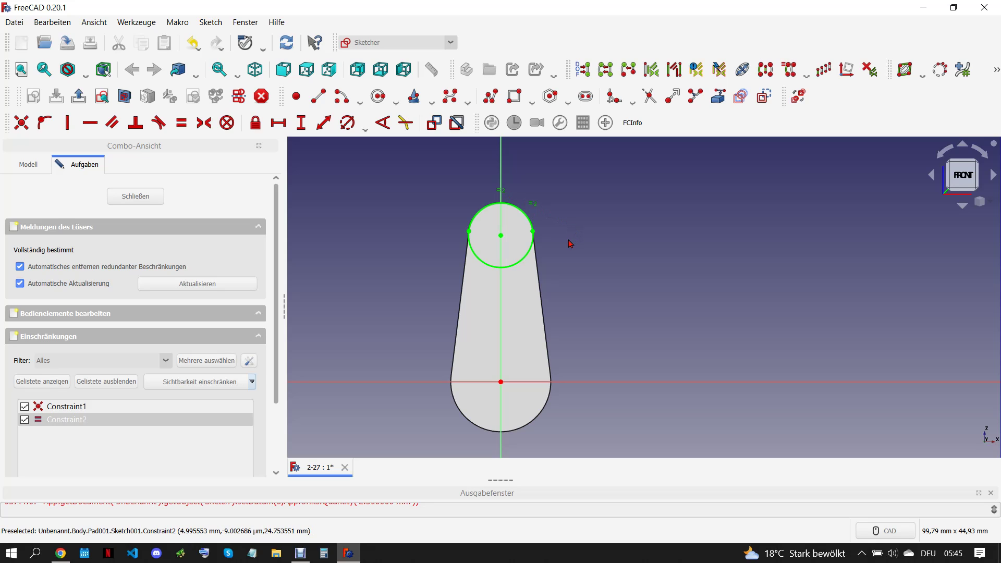
key(Delete)
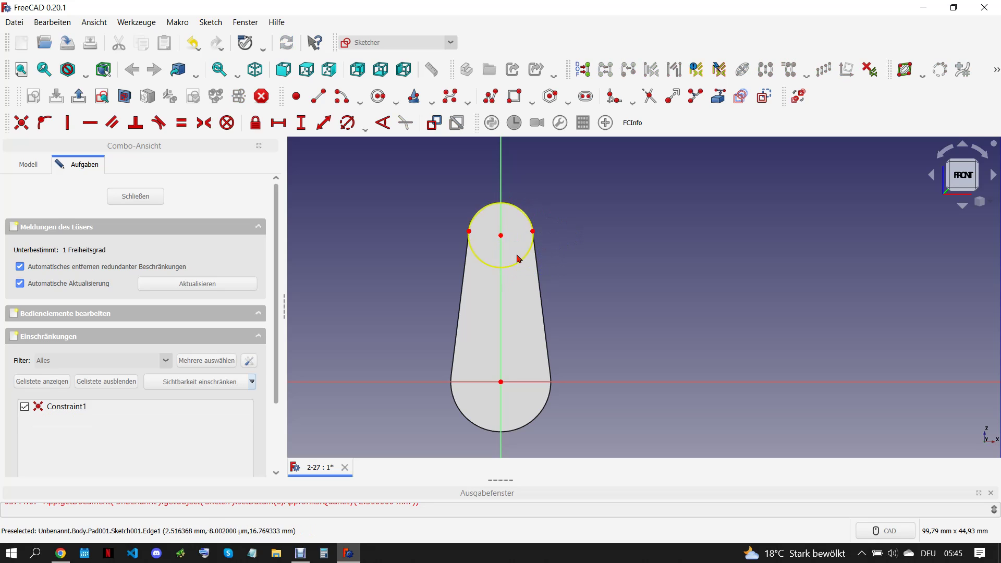
click(501, 235)
key(Delete)
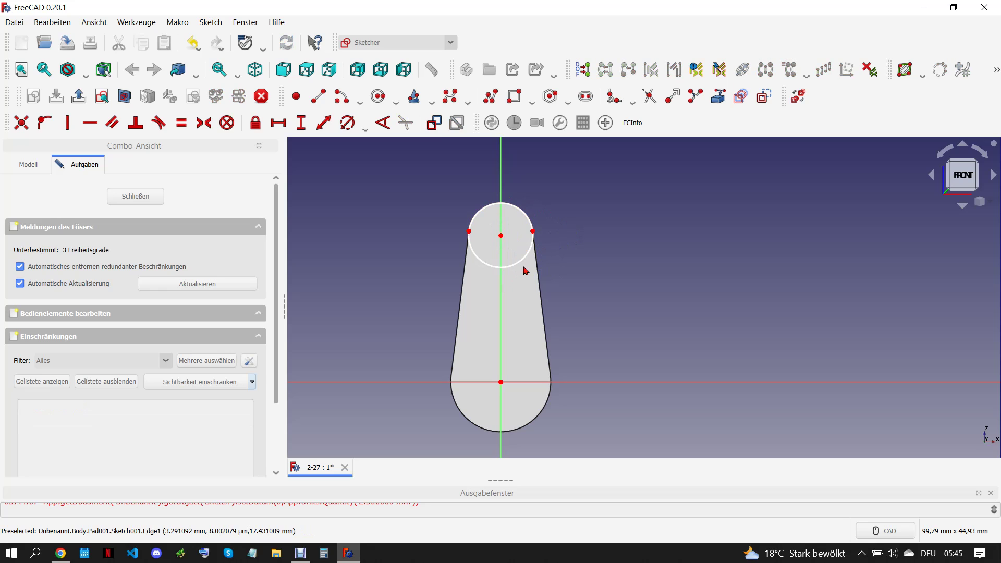
Centre the circle on the origin and make it equal to the external bottom arc
drag(529, 262, 540, 283)
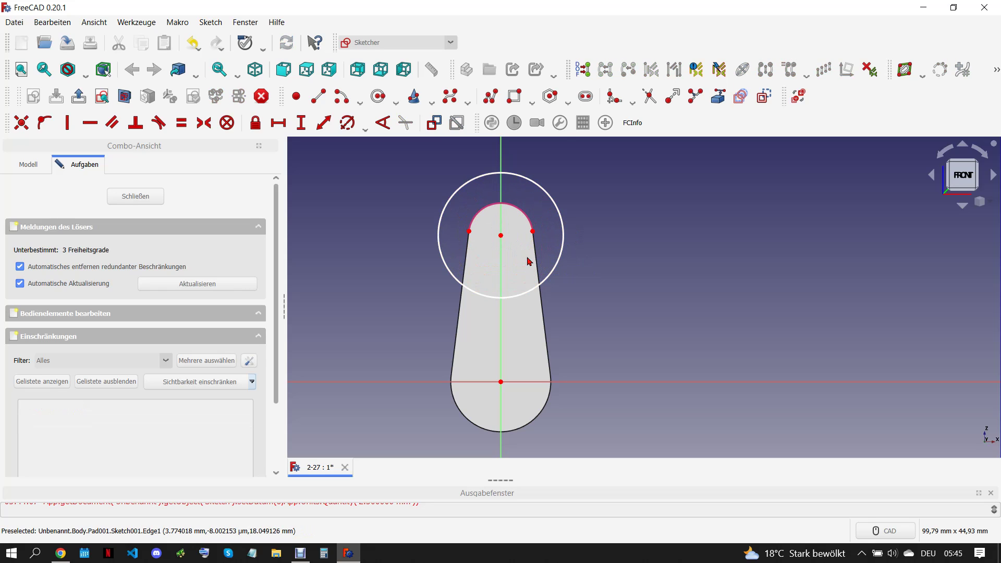
drag(502, 235, 504, 302)
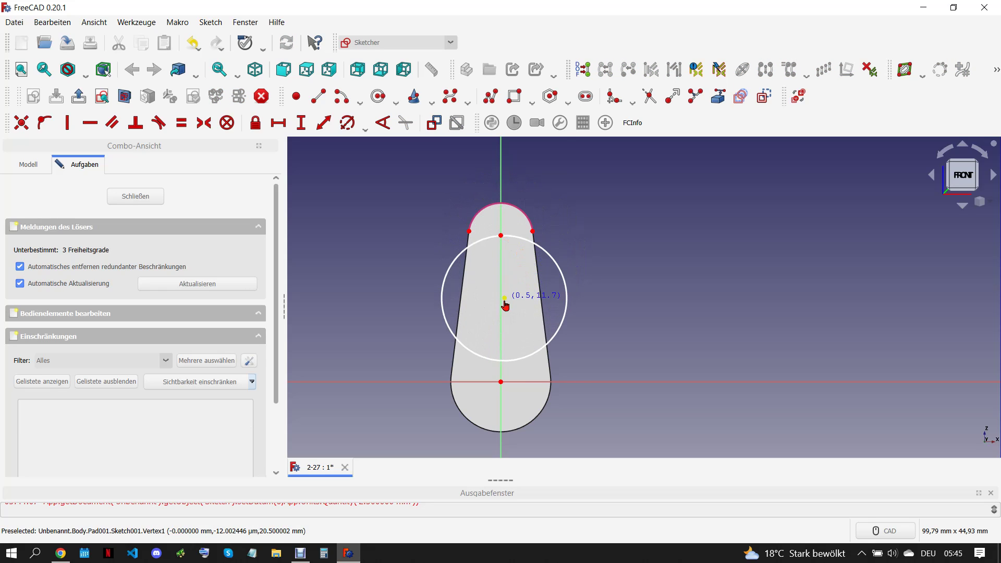
click(521, 210)
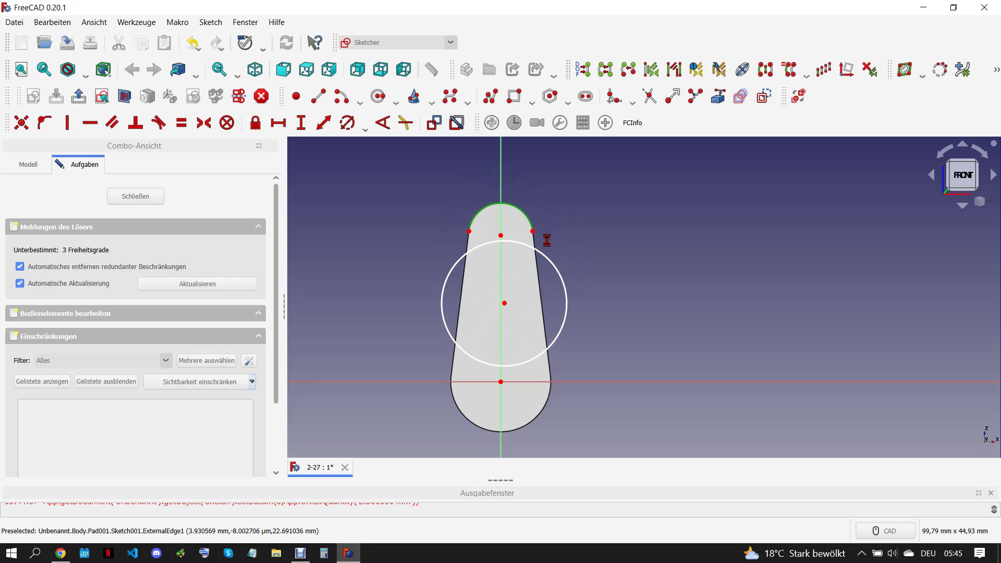
click(547, 236)
click(503, 302)
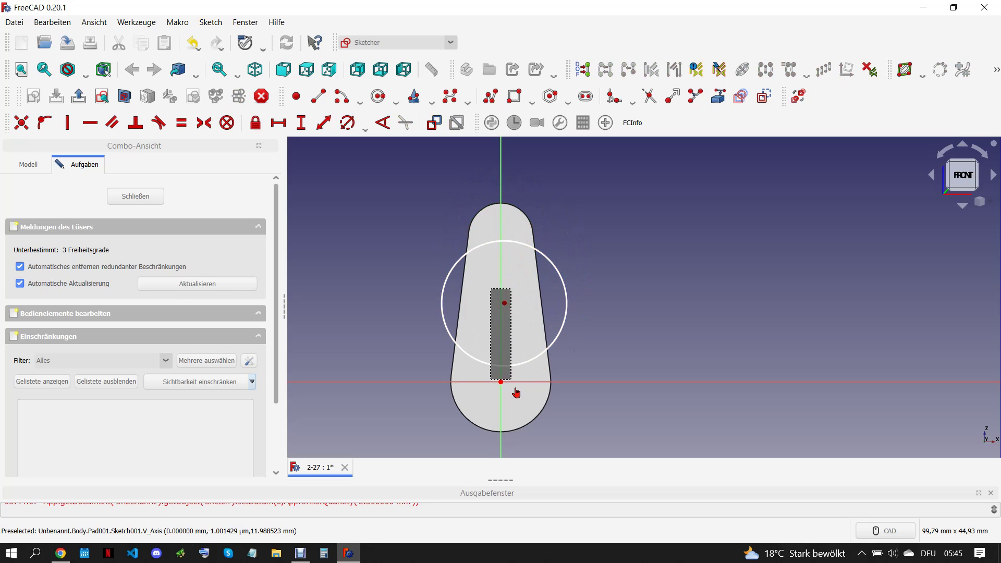
click(500, 388)
key(c)
click(717, 96)
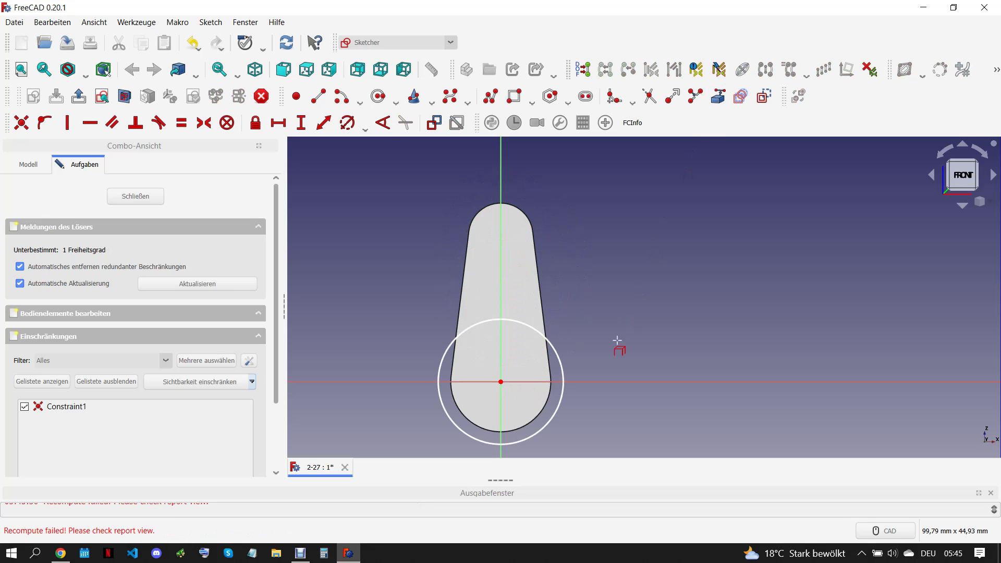
click(560, 412)
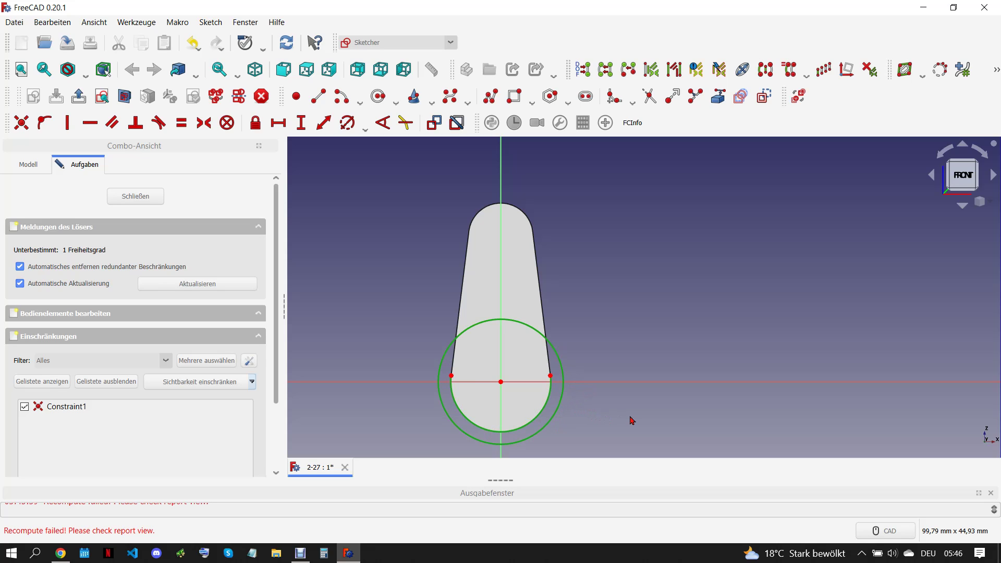
key(e)
click(137, 196)
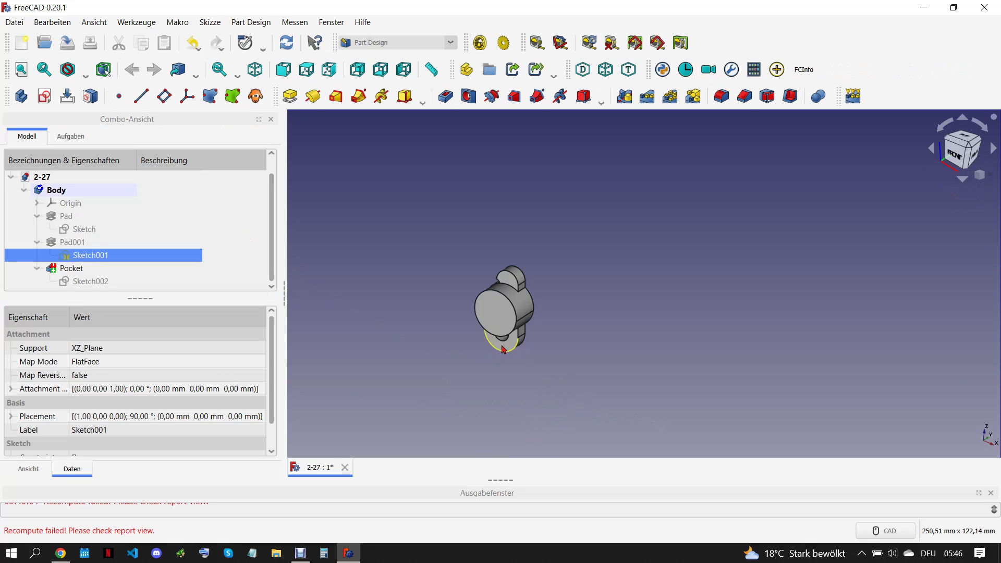
mouse_move(71, 268)
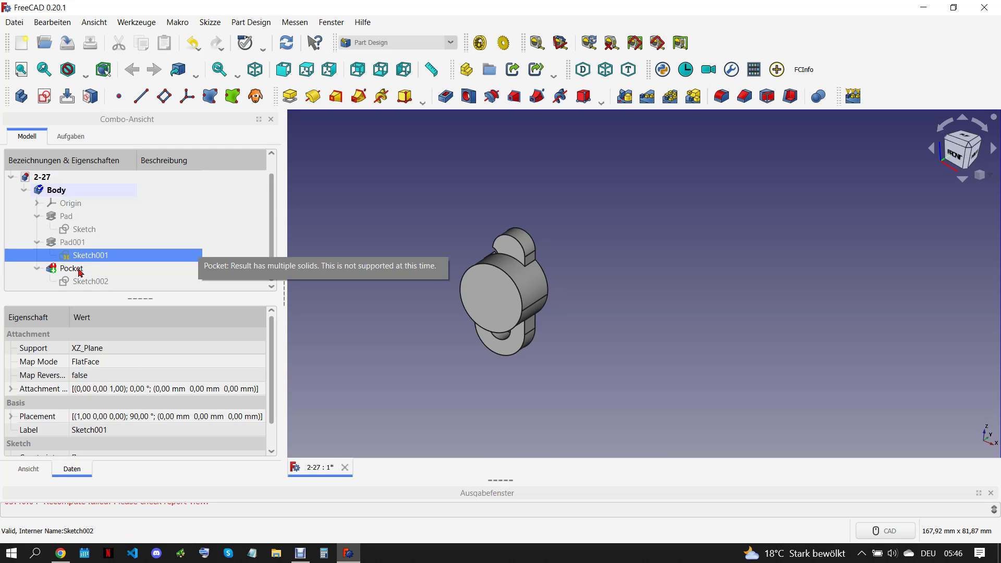
Delete the failing Pocket feature and its Sketch002 from the model tree
click(60, 552)
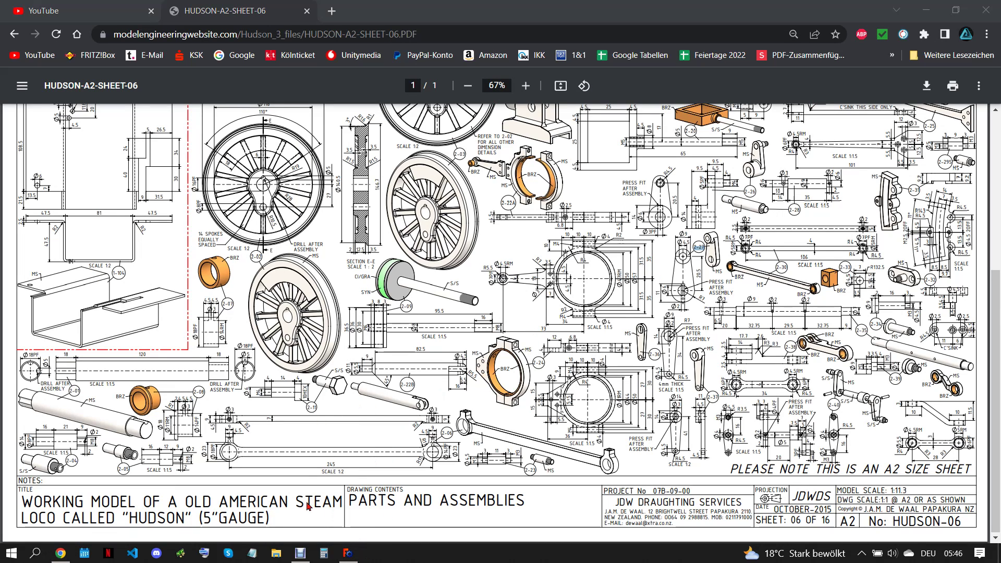
click(348, 552)
click(97, 270)
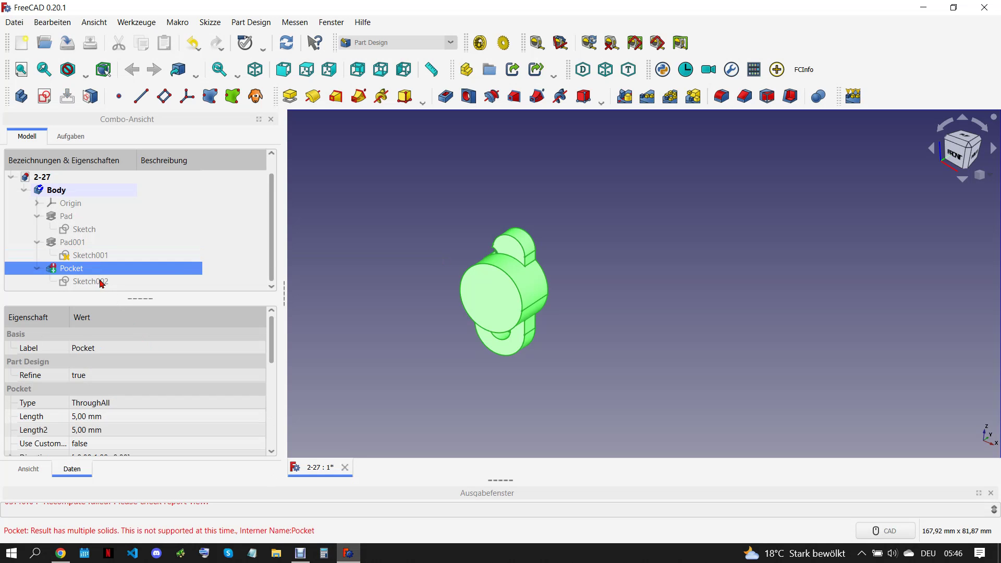
key(Delete)
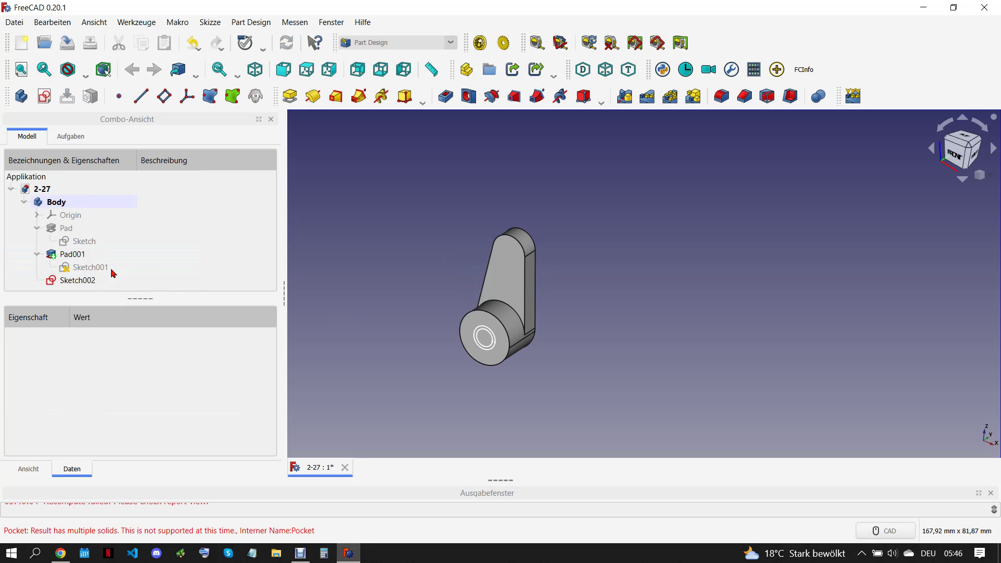
click(73, 282)
key(Delete)
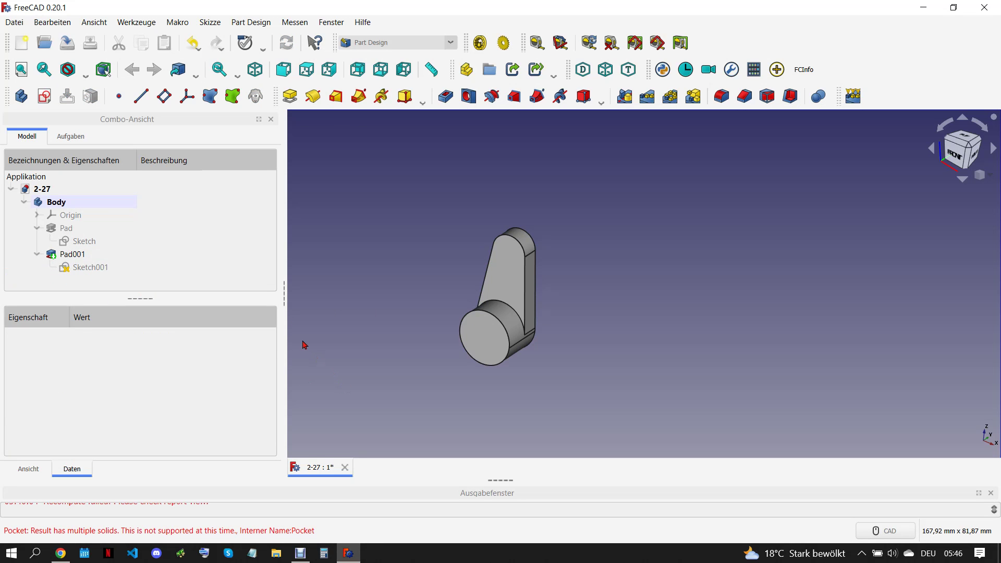
click(61, 554)
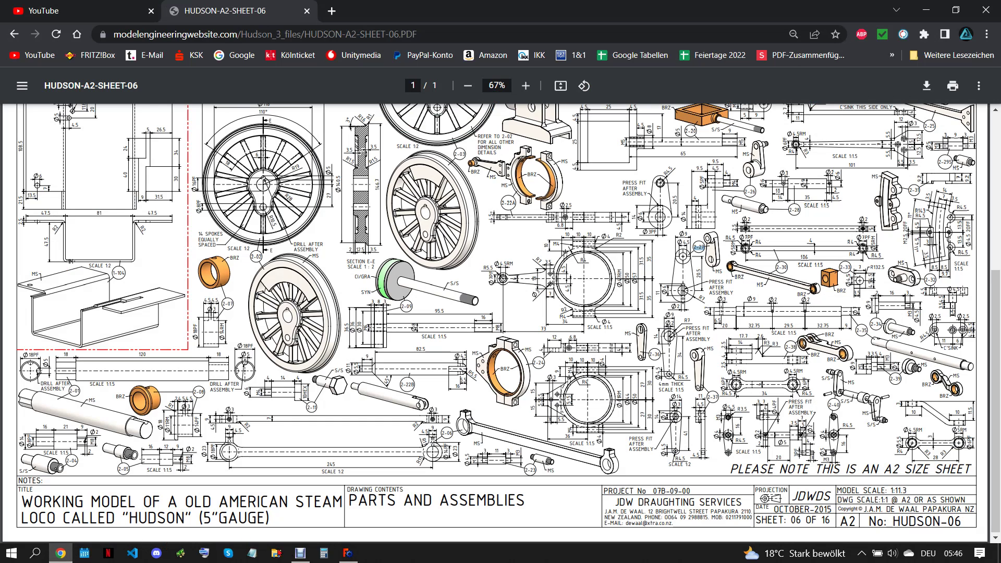
click(348, 553)
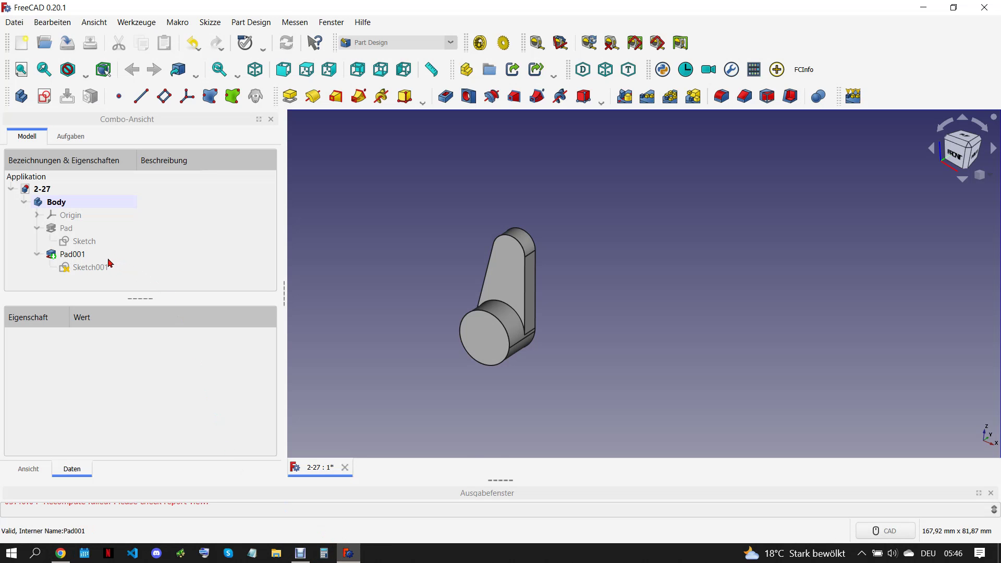
Change Pad001's length from 11 mm to 14 mm and compare with the drawing
double_click(72, 255)
text(14)
click(364, 303)
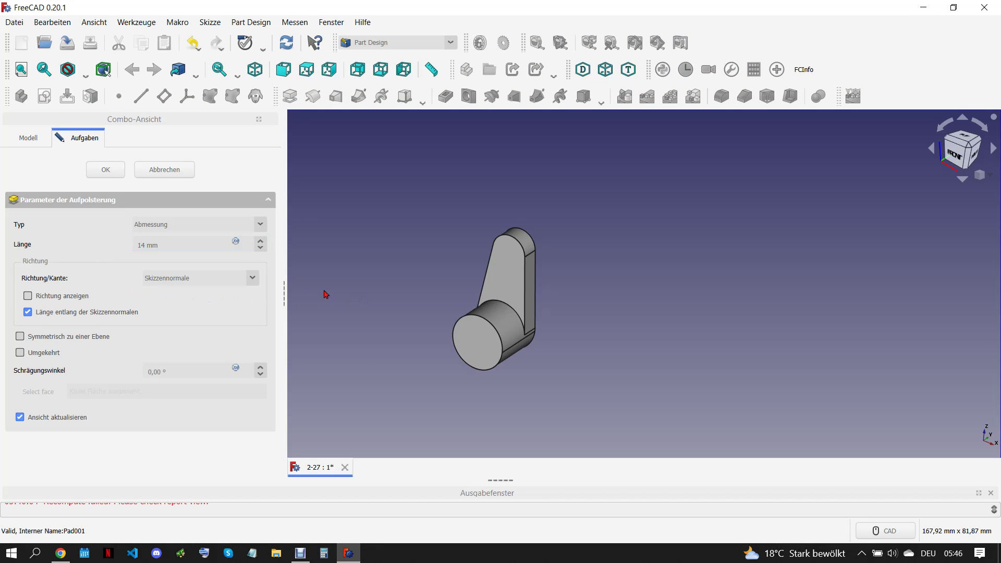
key(Return)
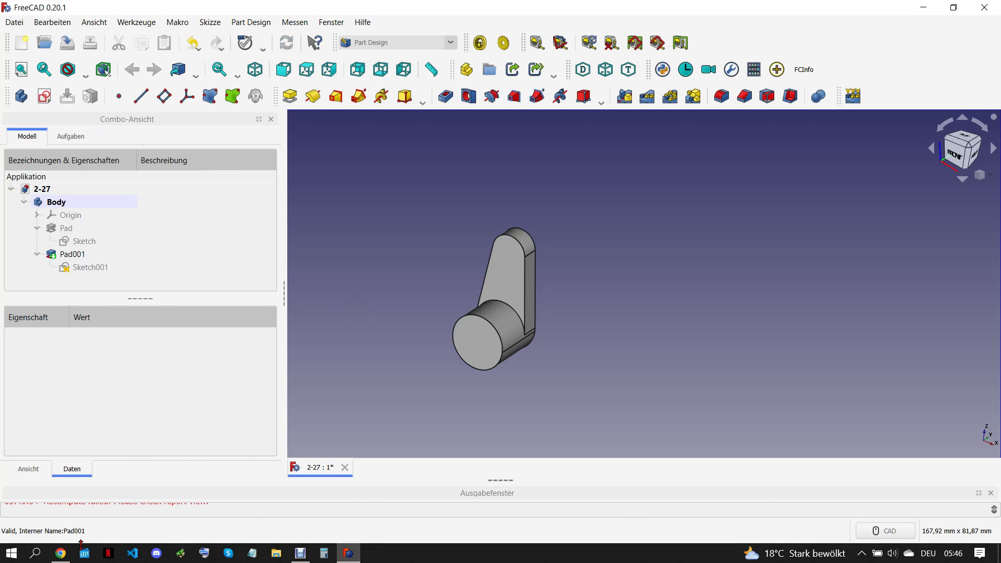
click(61, 554)
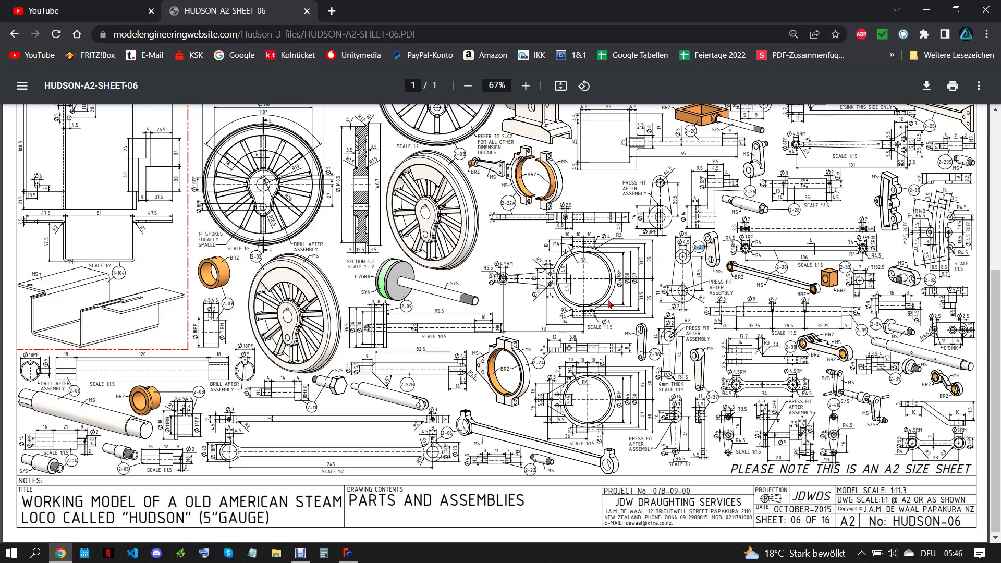
click(348, 553)
click(496, 352)
Start a new sketch on the boss face with a 6 mm circle at the origin
click(44, 96)
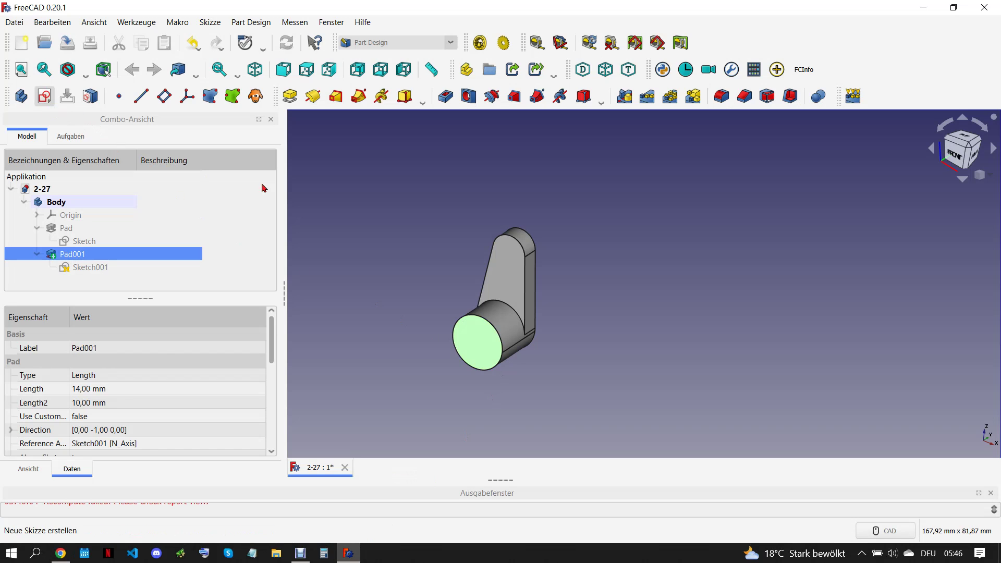
click(379, 96)
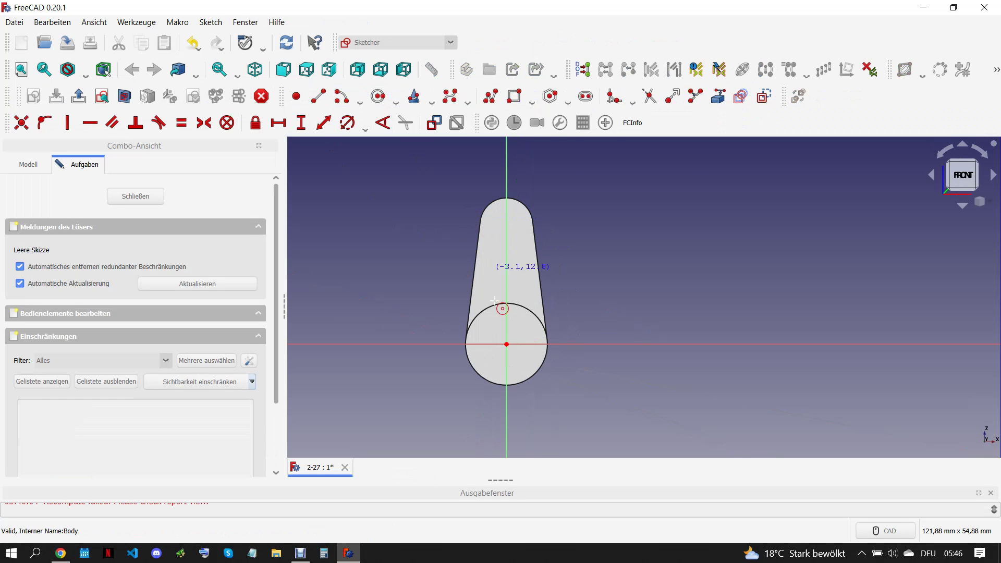
click(507, 345)
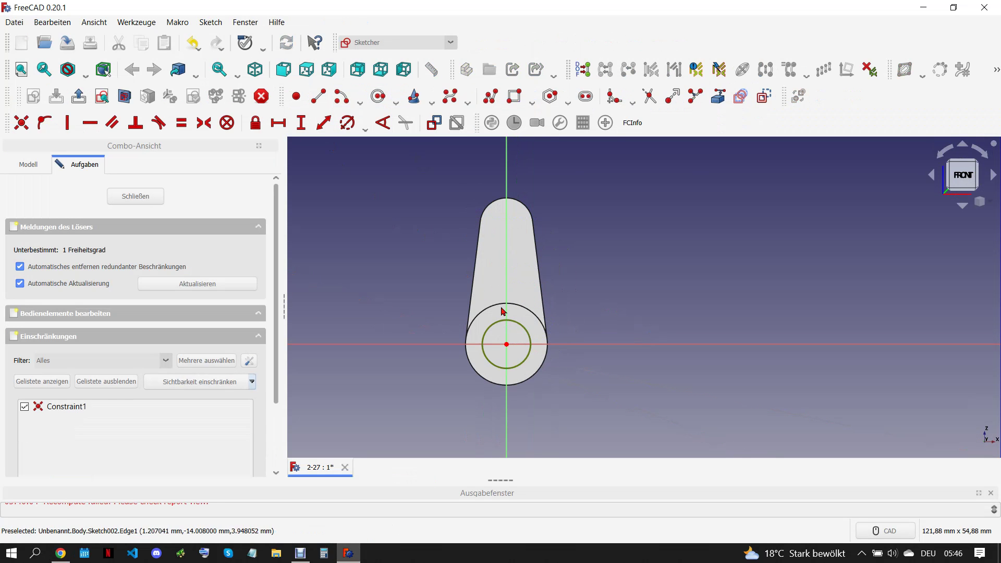
click(347, 122)
click(409, 197)
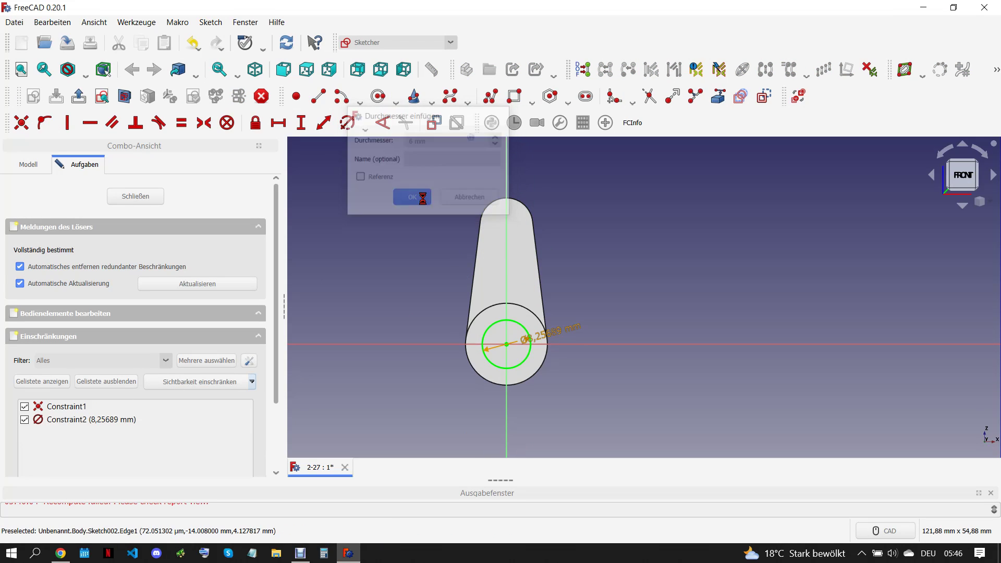
Add a 4,5 mm circle centred on the top arc and close the sketch
click(798, 96)
click(524, 204)
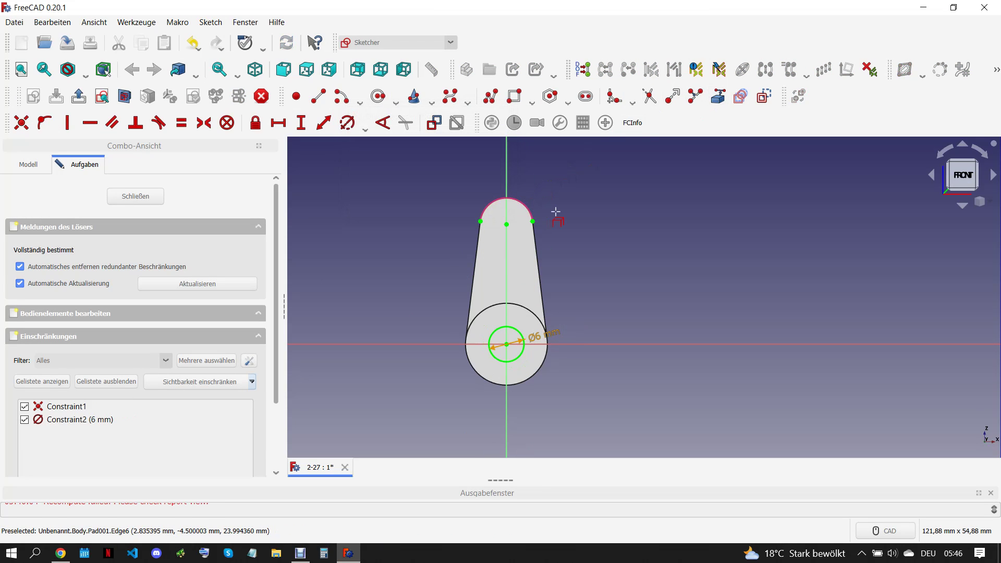
click(388, 105)
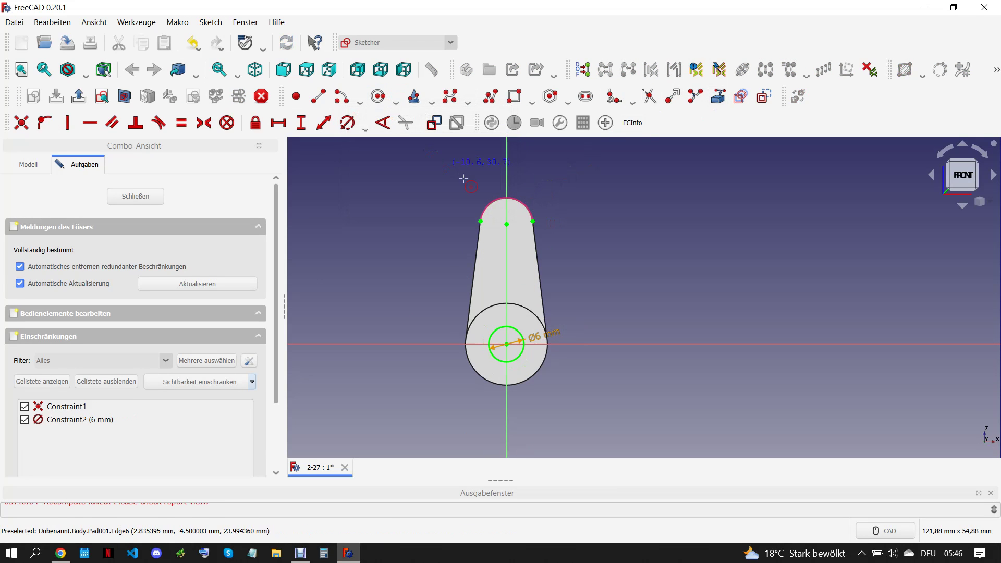
click(506, 224)
click(347, 123)
text(4)
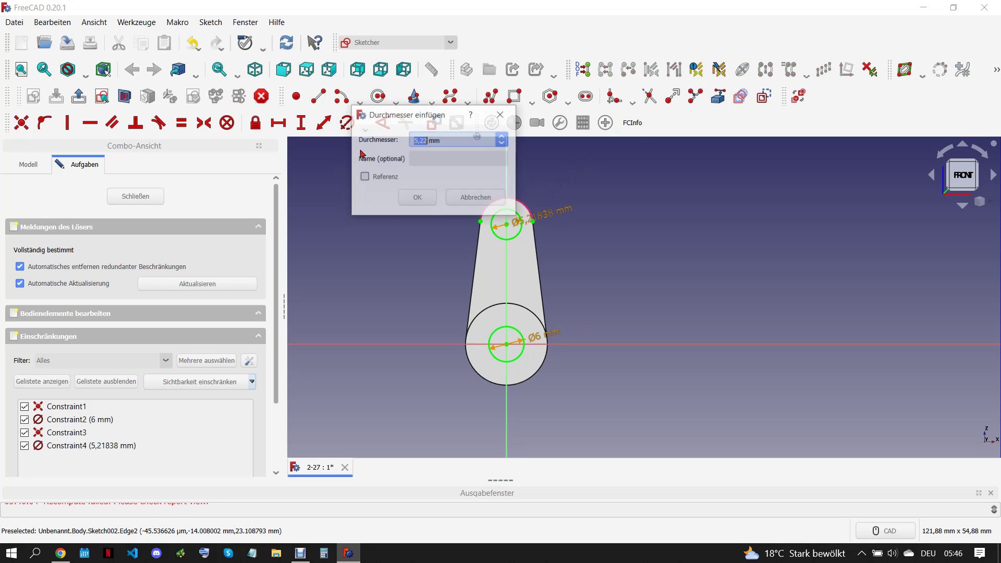
text(5)
click(417, 198)
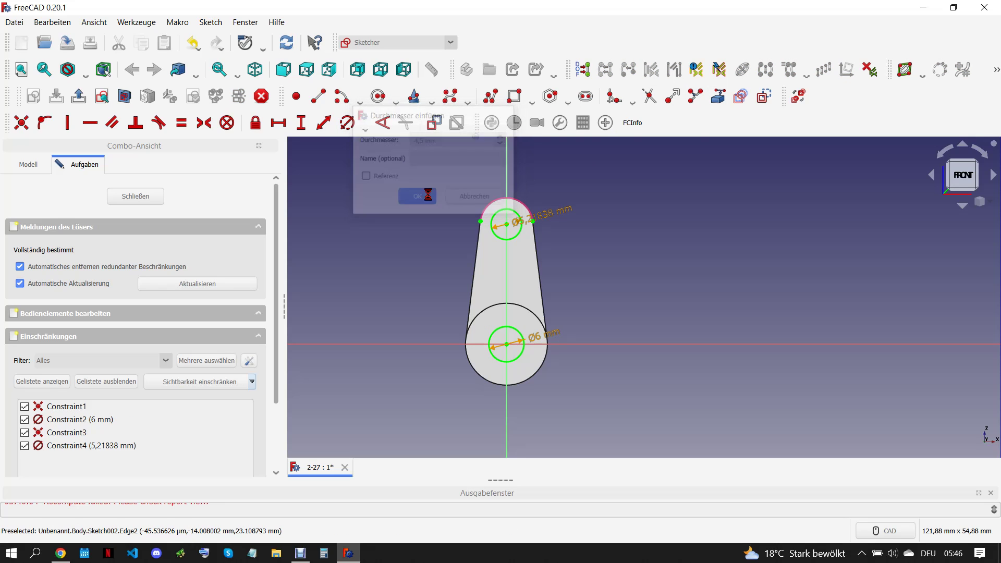
click(148, 200)
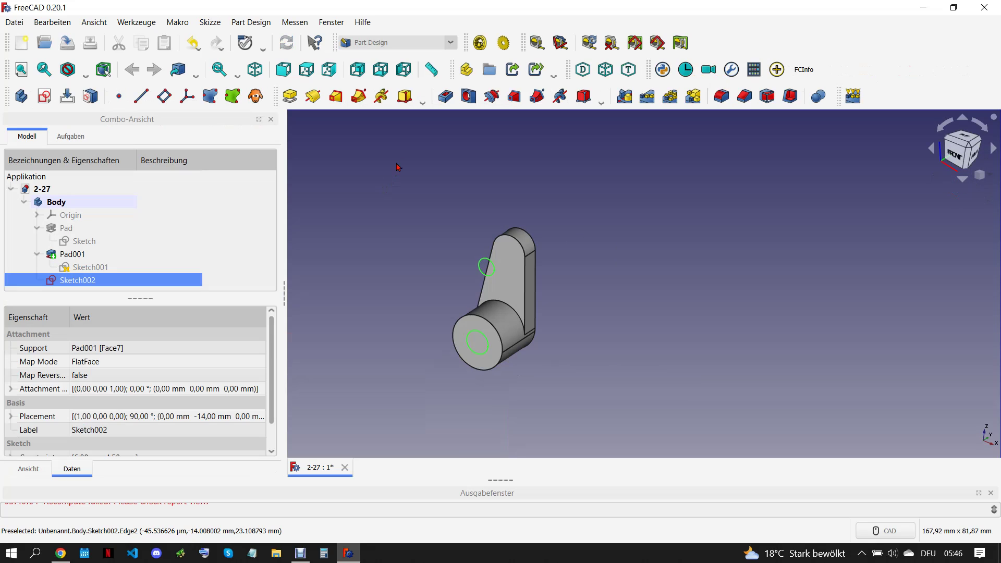
click(446, 96)
Pocket the holes 'Durch alles' through the lever
click(184, 224)
click(157, 245)
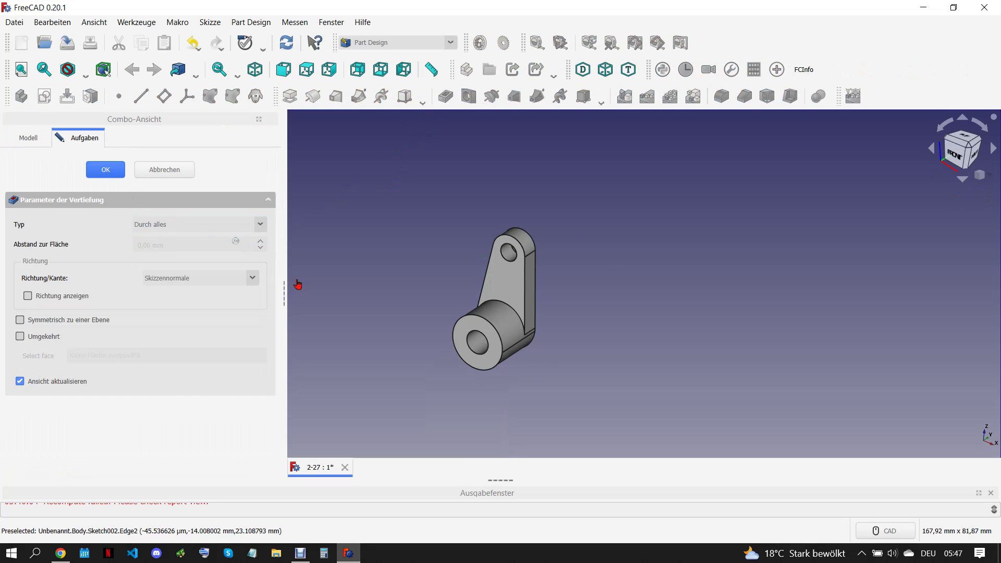
key(Return)
Create a second body with a detached datum plane at the upper hole edge
click(20, 96)
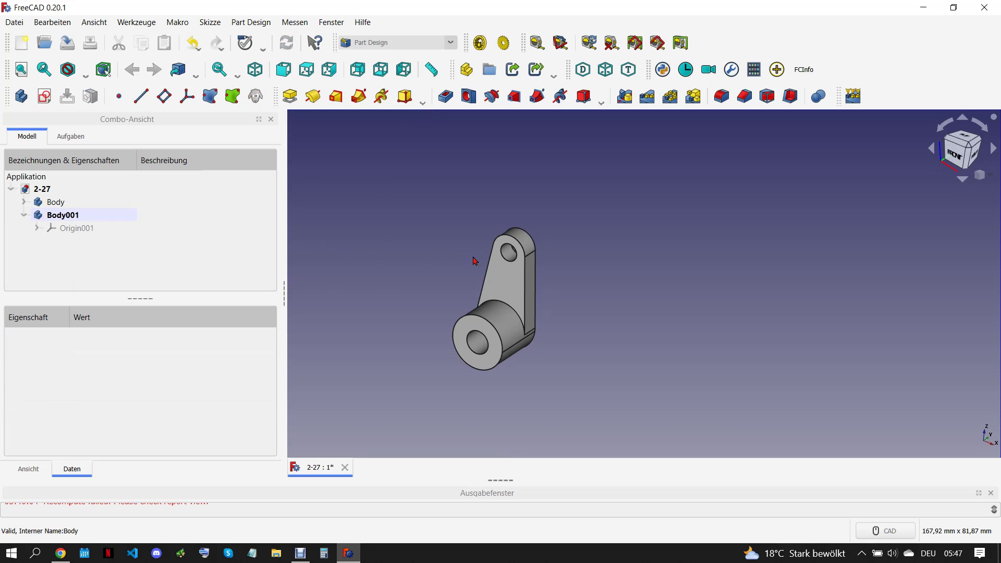
click(506, 249)
click(163, 95)
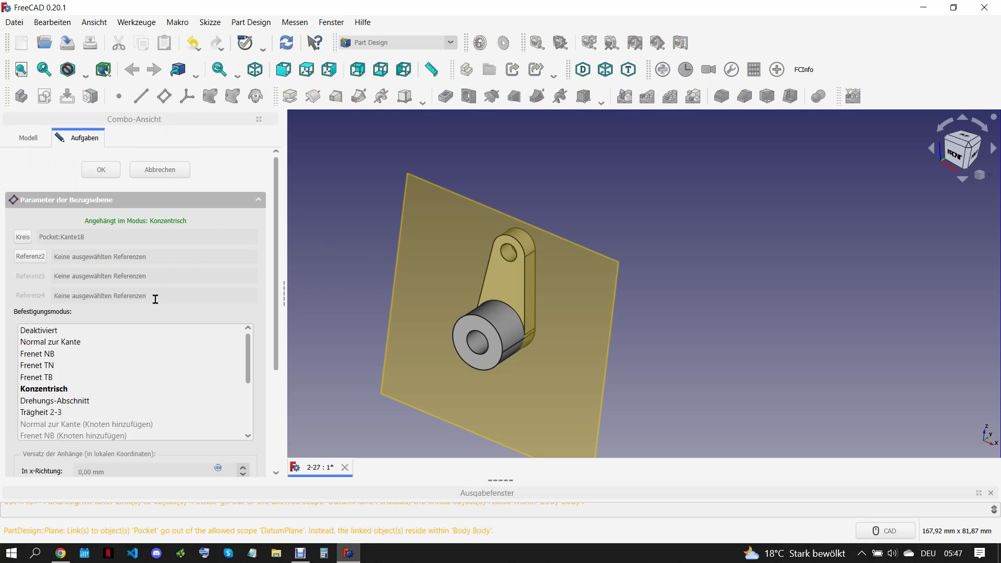
click(61, 331)
click(101, 170)
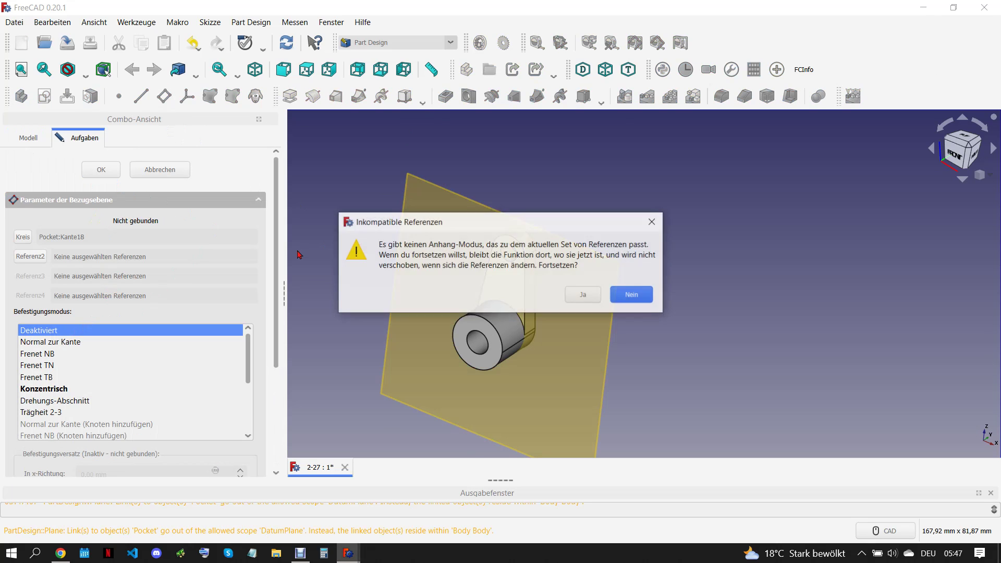
click(584, 296)
click(566, 339)
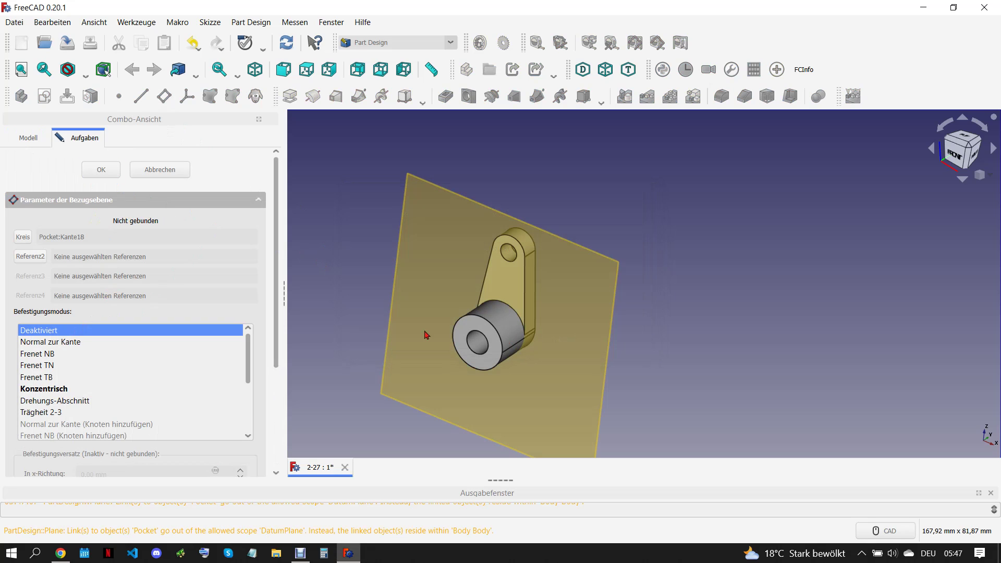
click(437, 267)
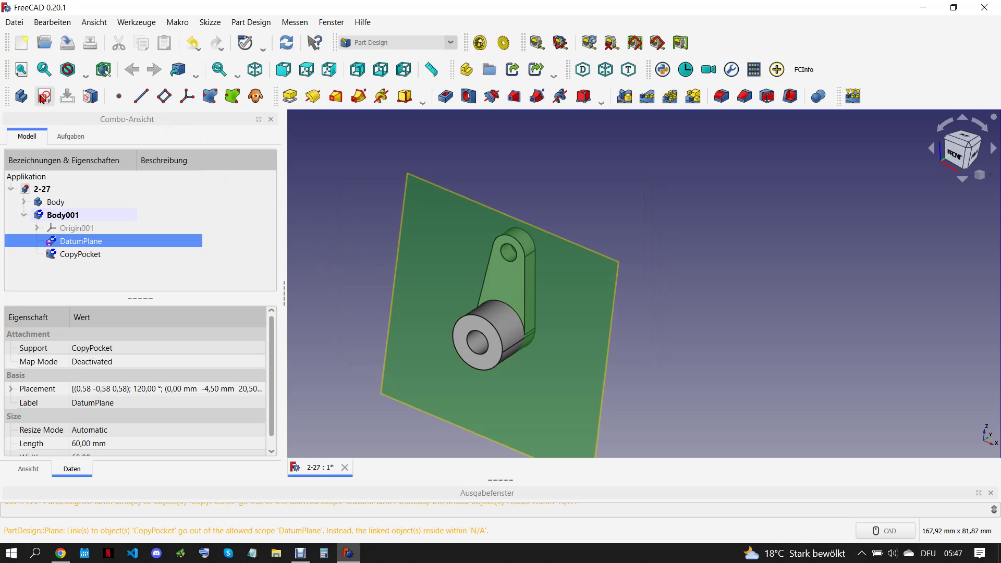
scroll(789, 267, up, 4)
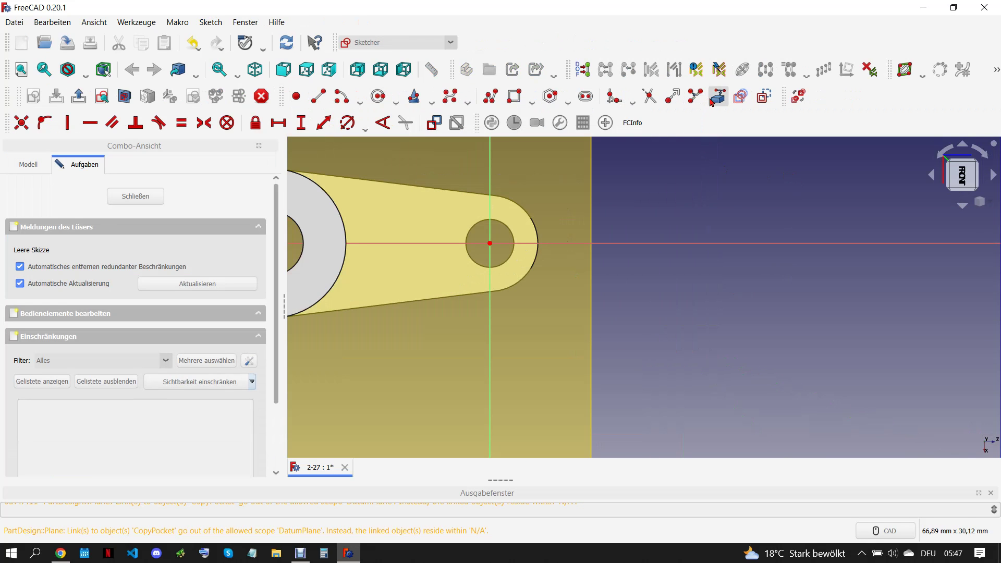
Draw a 4,5 mm circle centred on the sketch origin in the upper hole
click(379, 96)
click(492, 243)
click(504, 234)
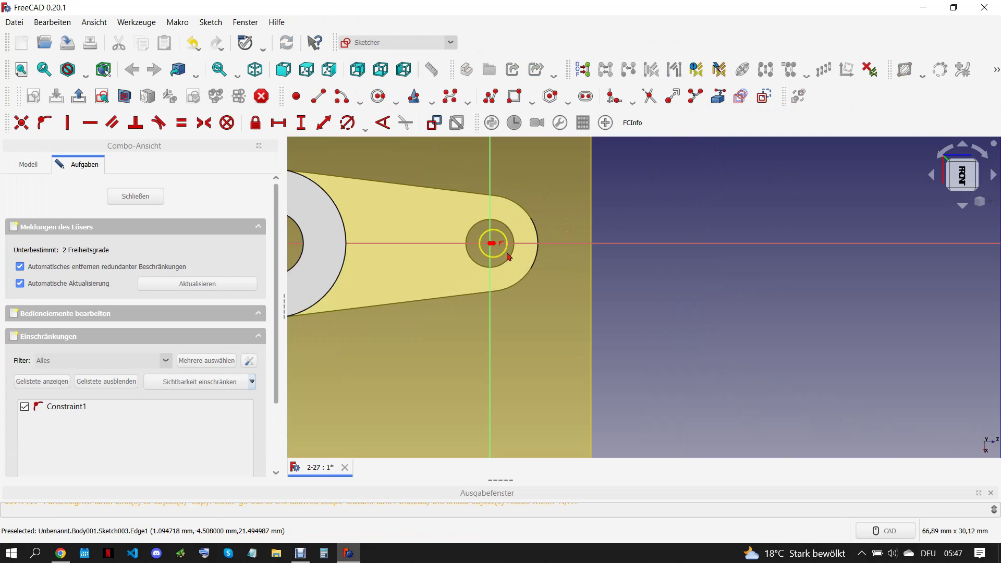
scroll(492, 246, up, 5)
click(487, 242)
key(c)
click(521, 224)
click(347, 122)
text(4,5)
click(421, 201)
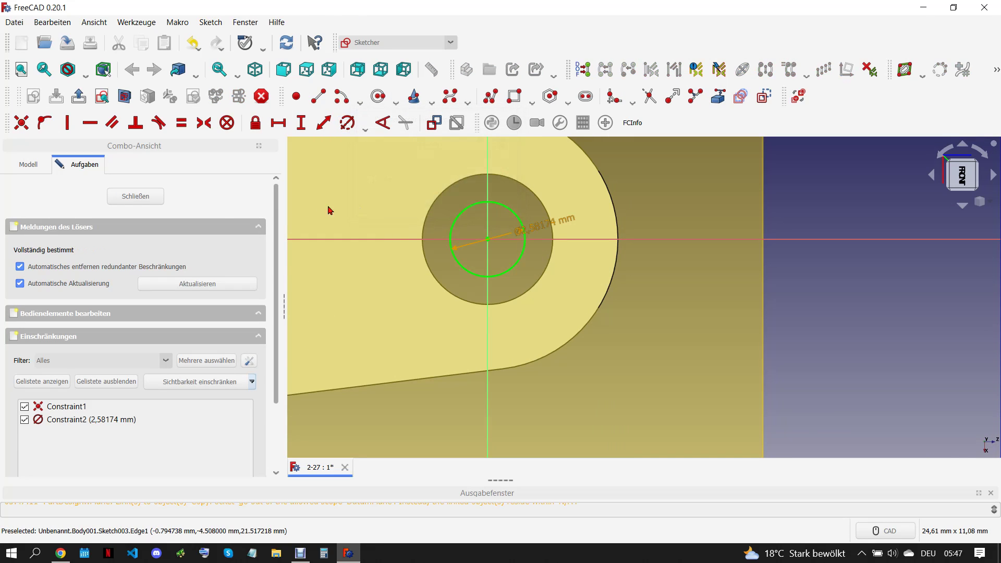
click(156, 198)
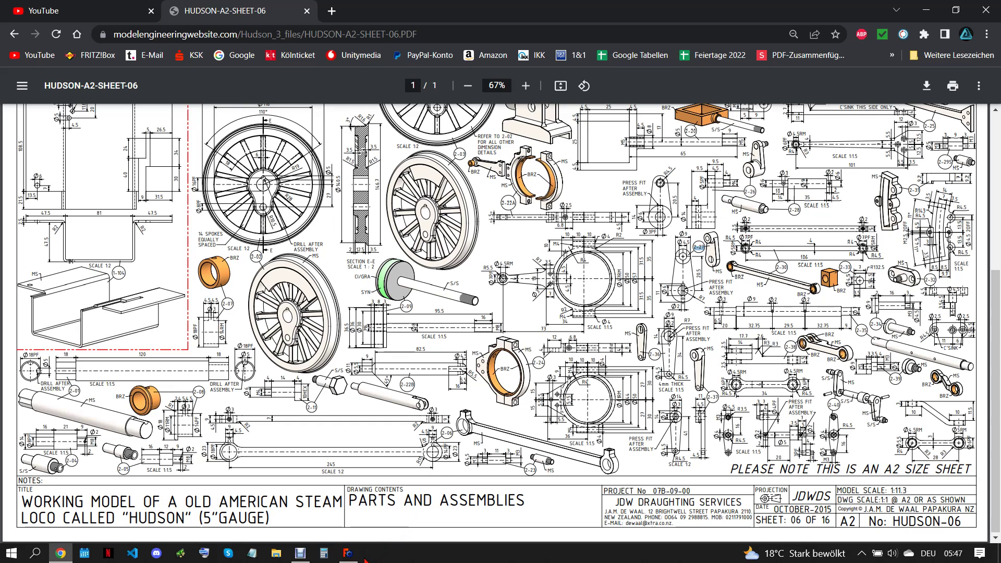
mouse_move(348, 553)
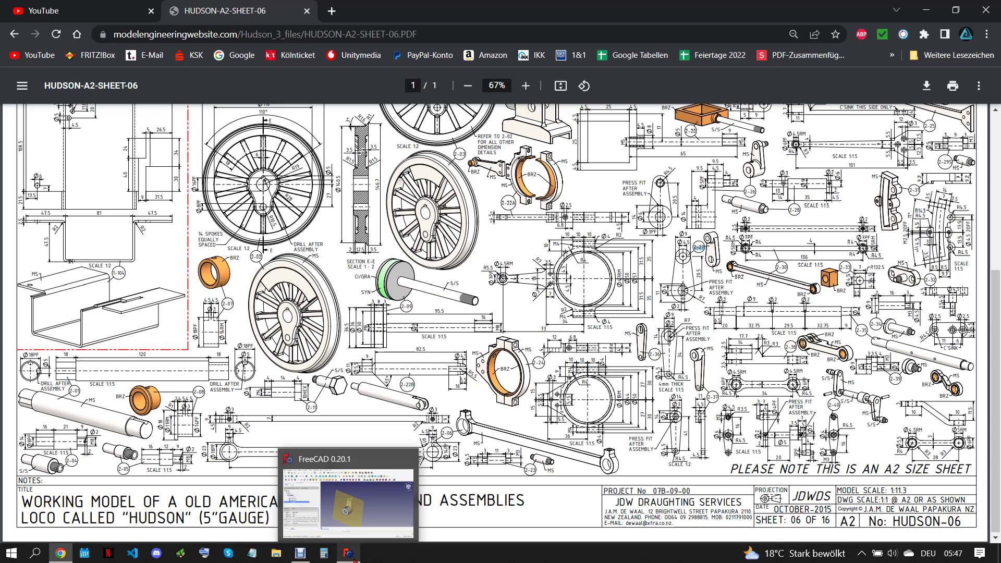
click(349, 554)
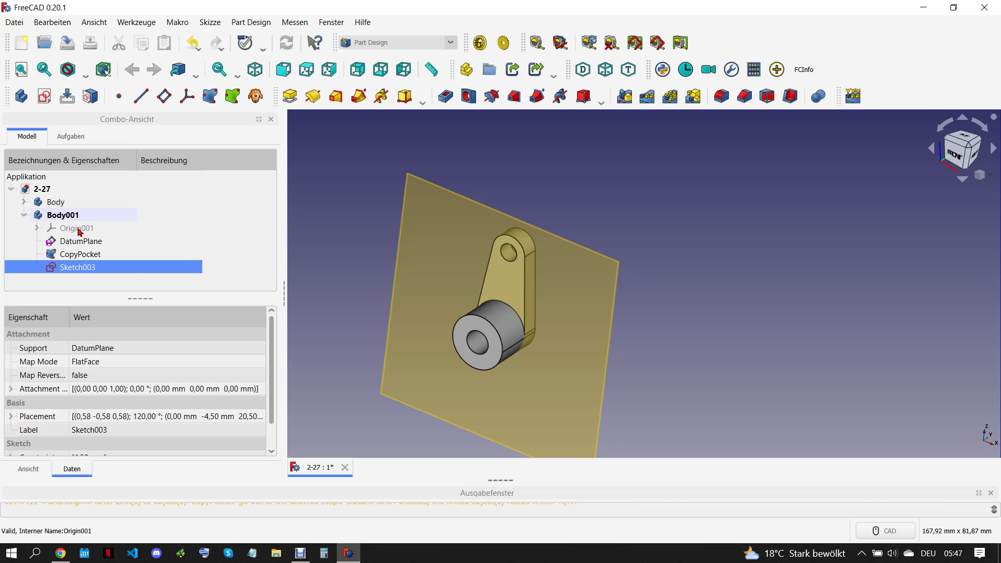
Change the Pocket's Sketch002 upper hole diameter from 4,5 mm to 5 mm
click(24, 203)
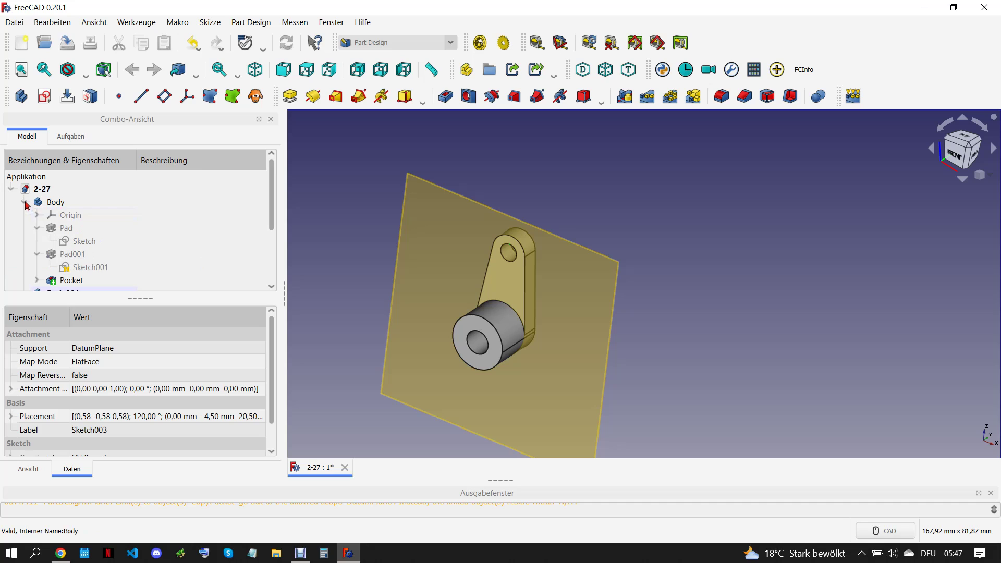
scroll(110, 264, down, 2)
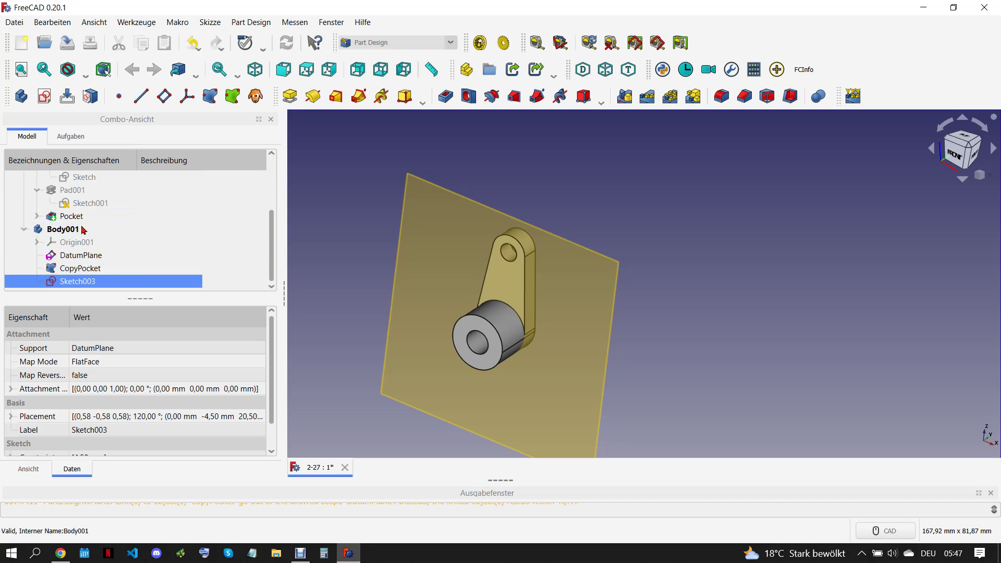
click(37, 216)
click(96, 233)
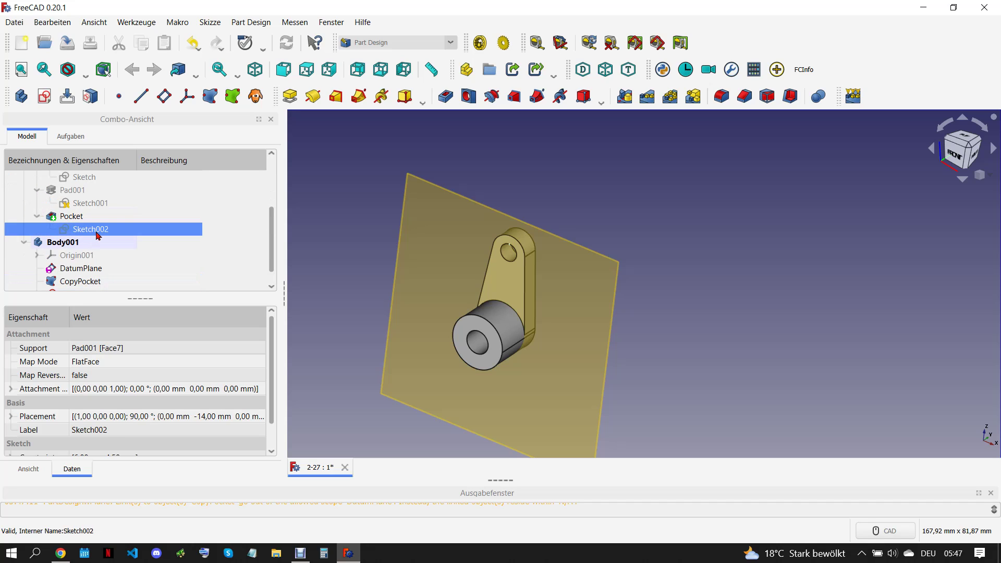
double_click(123, 230)
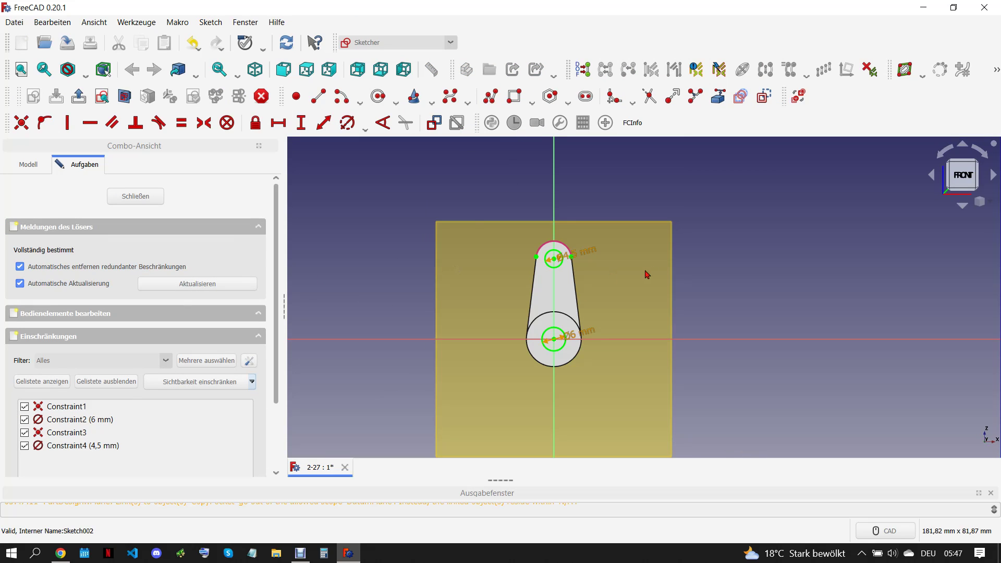
scroll(436, 253, up, 3)
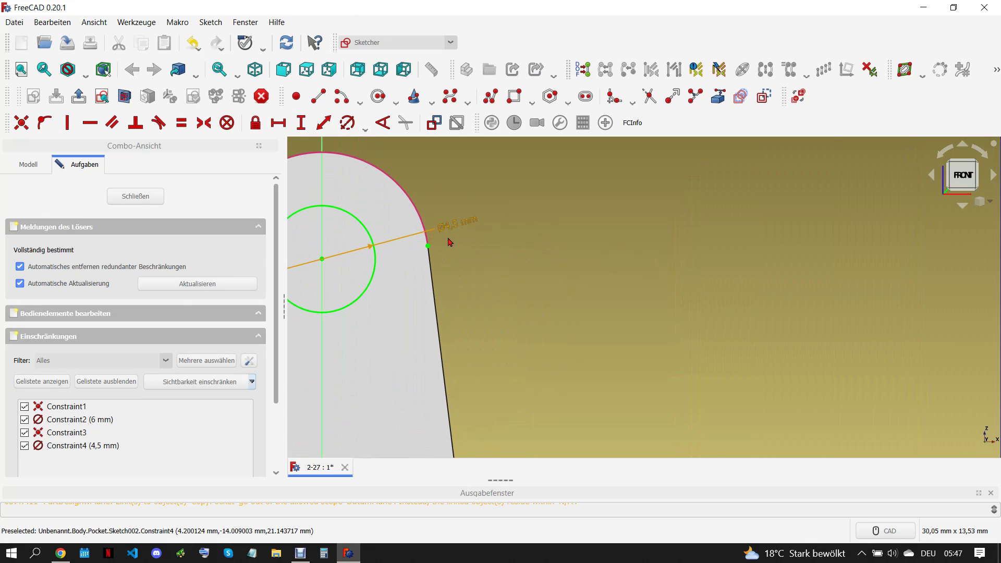
double_click(451, 229)
click(515, 300)
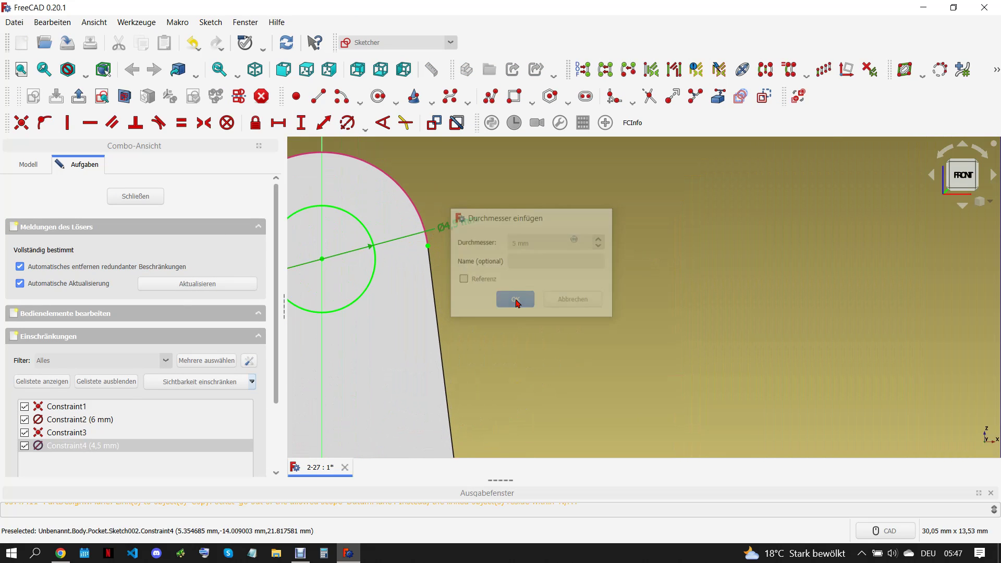
click(154, 201)
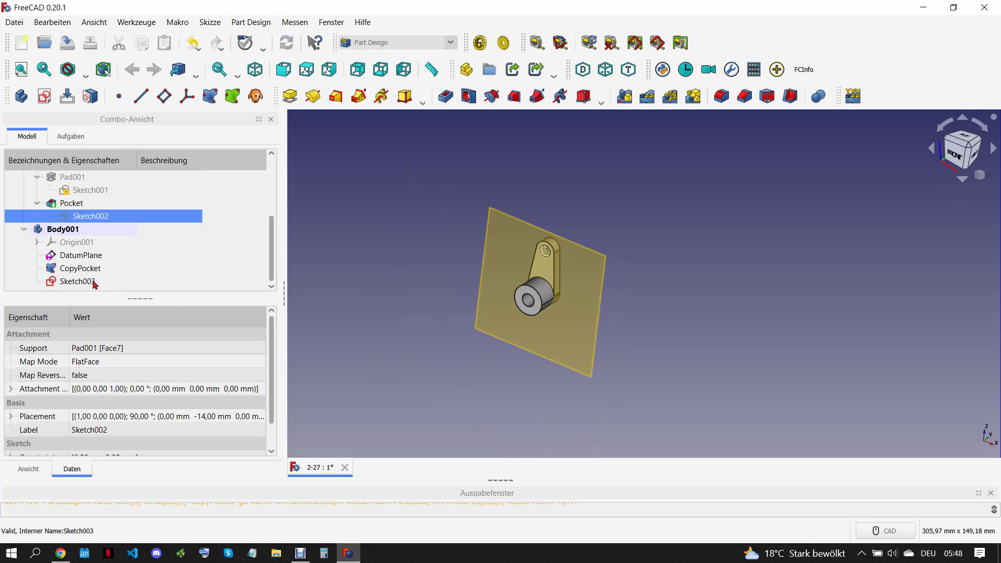
Change Sketch003's circle diameter from 4,5 mm to 5 mm
double_click(94, 282)
scroll(701, 276, up, 3)
scroll(575, 251, up, 3)
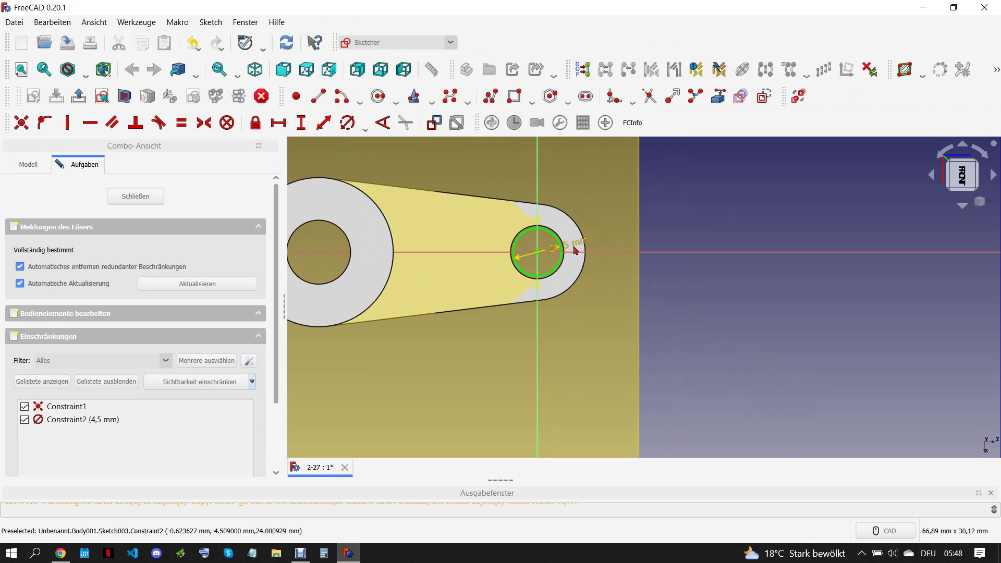
double_click(576, 251)
text(5)
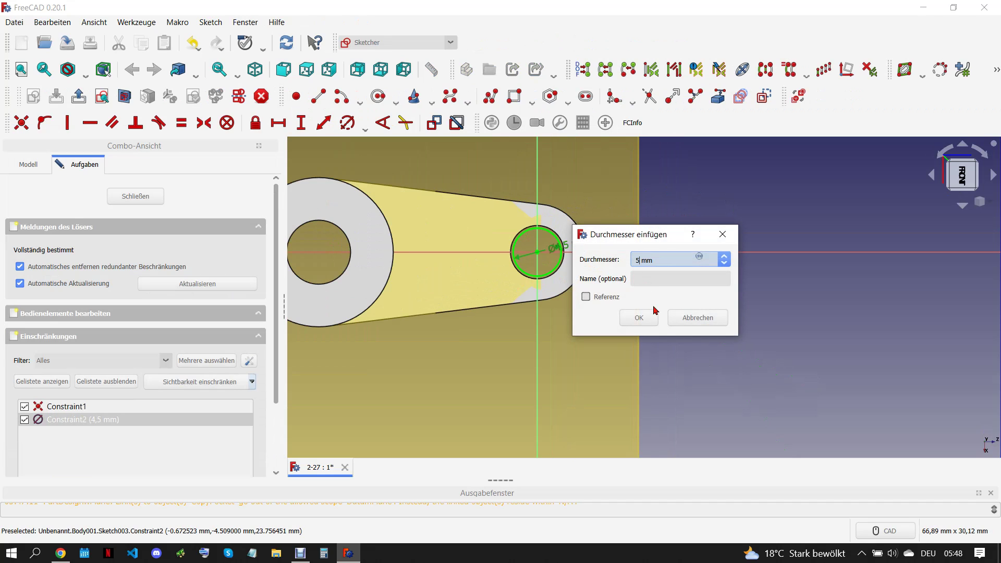
click(640, 317)
drag(579, 252, 623, 233)
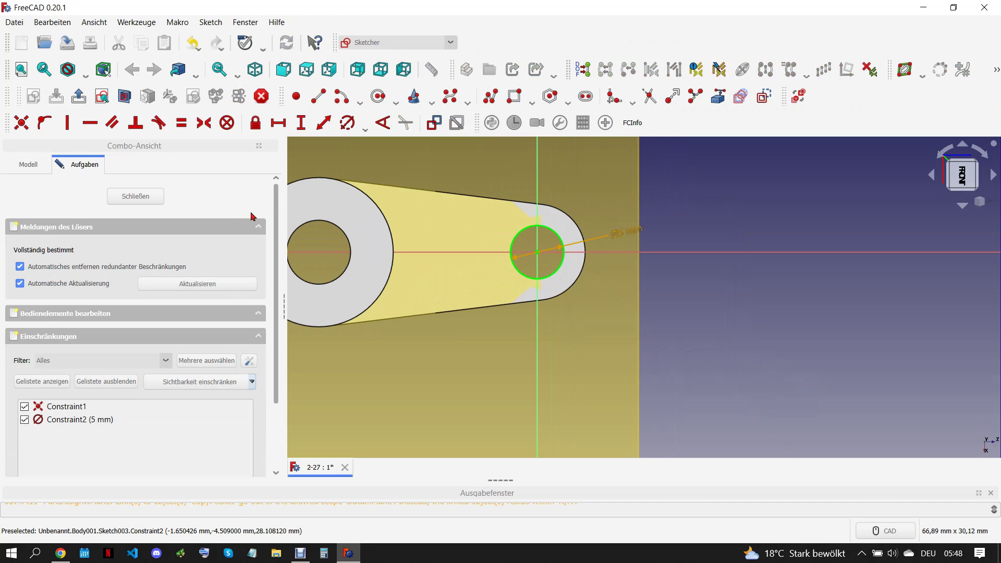
click(140, 198)
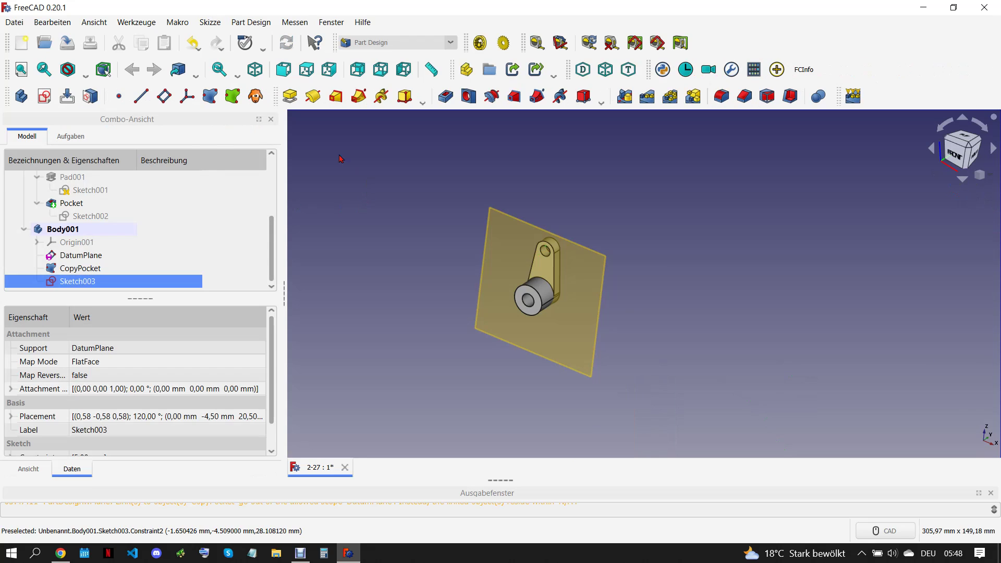
Try a 9,5 mm pad on CopyPocket, then cancel it after the empty-shape error
click(110, 269)
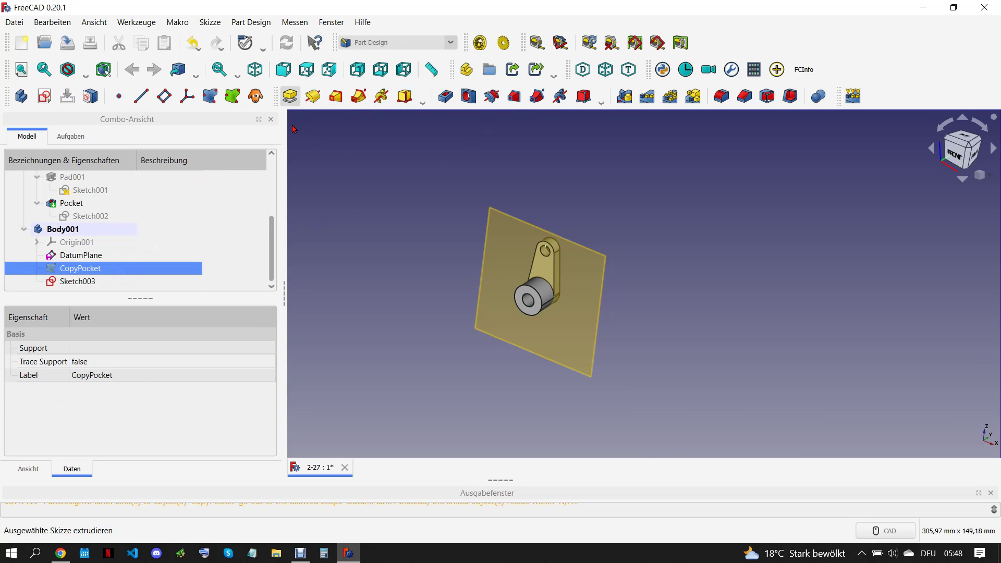
click(290, 96)
text(9,5)
click(368, 187)
click(105, 169)
click(548, 296)
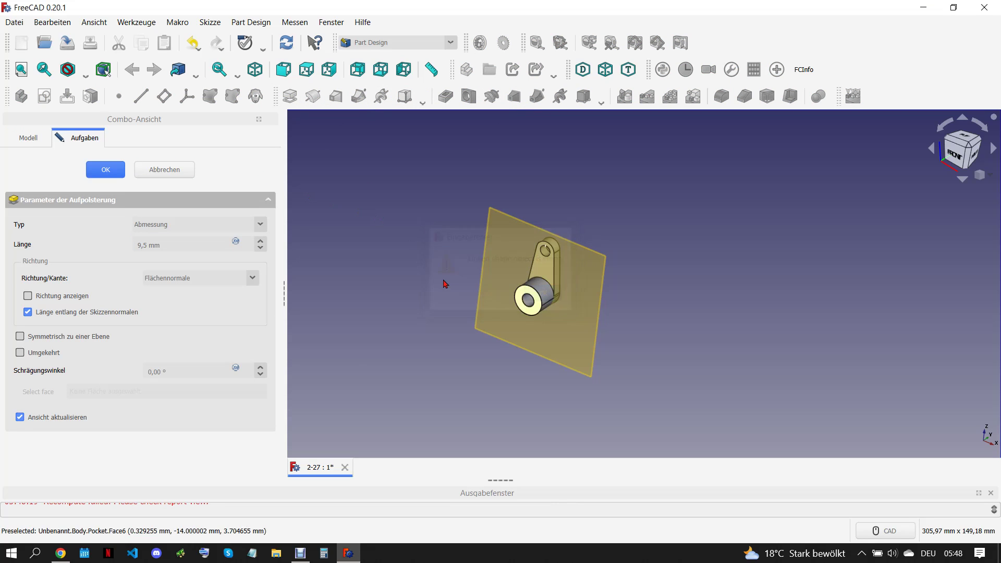
click(165, 170)
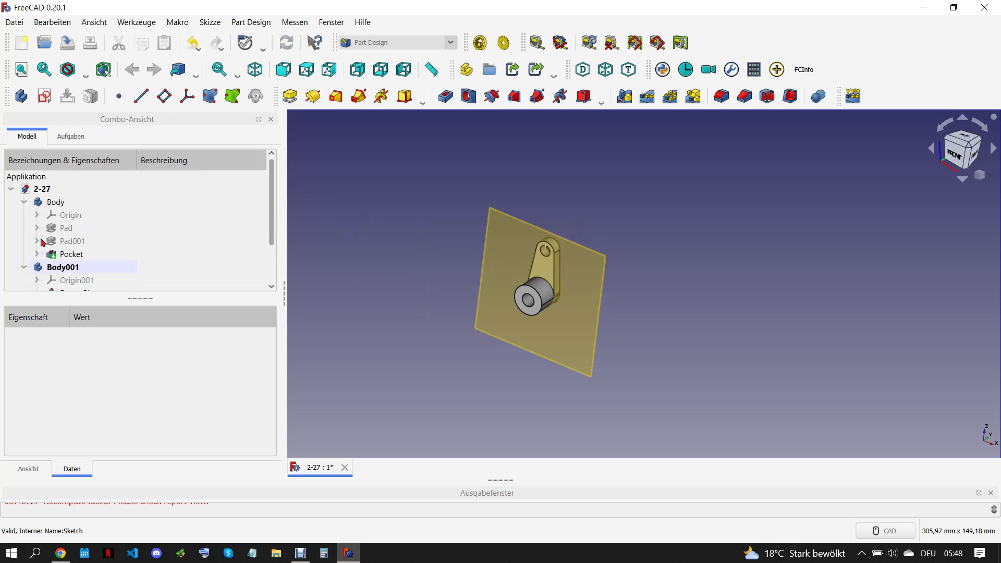
Reopen the datum plane settings and confirm them, keeping the plane in place
scroll(99, 274, down, 1)
double_click(95, 255)
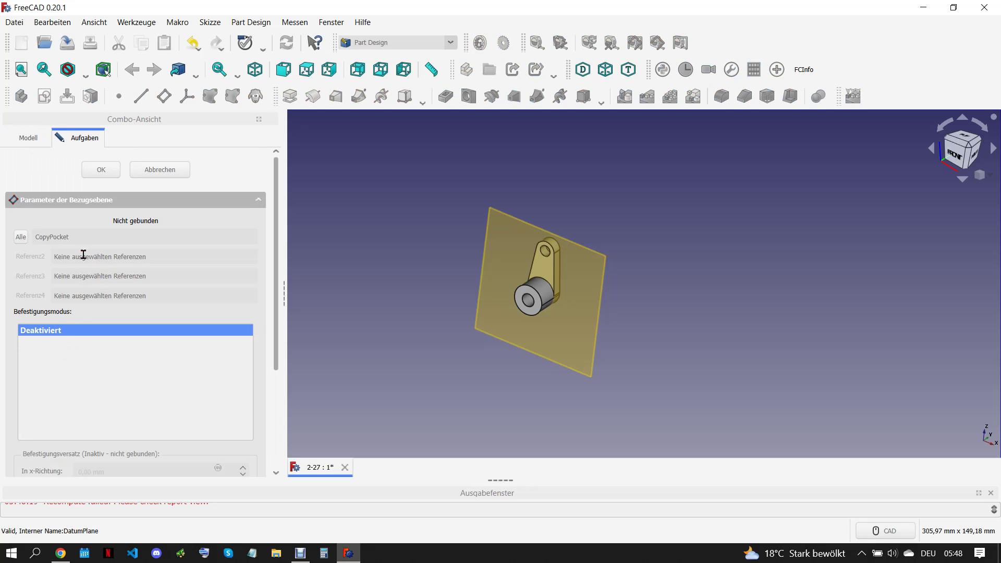
click(101, 169)
click(580, 295)
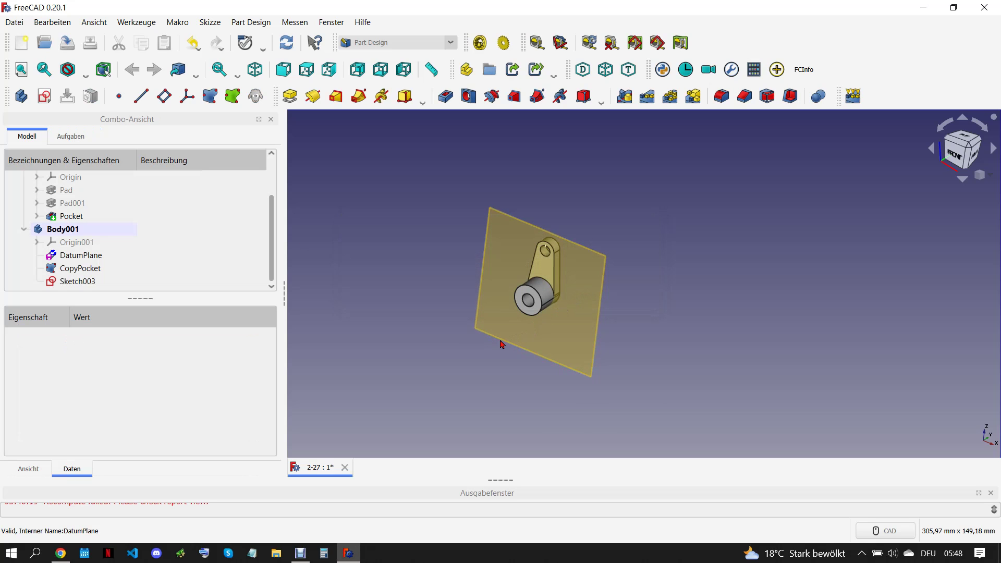
Pad Sketch003 9,5 mm in the reversed direction to form the arm and boss
click(93, 282)
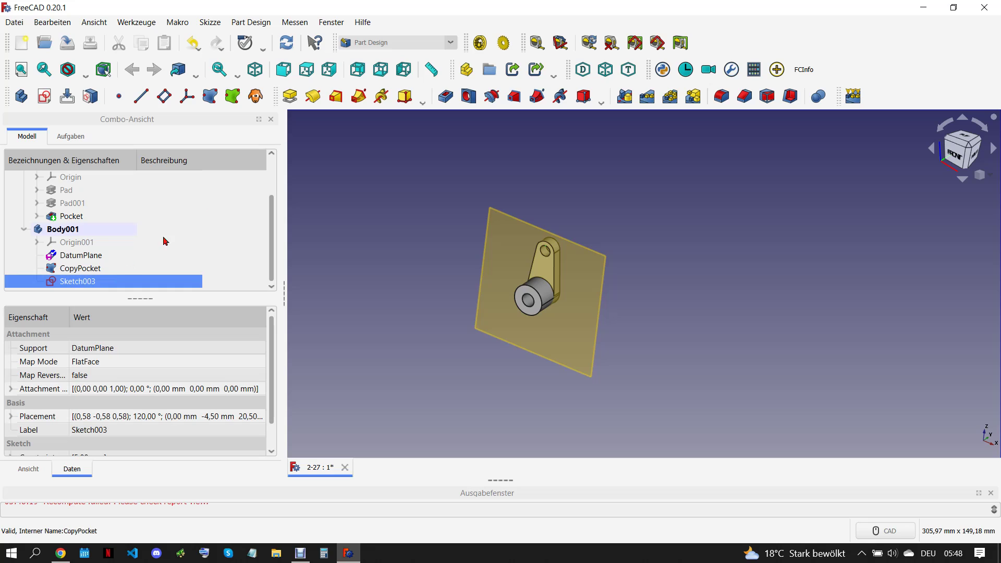
click(290, 96)
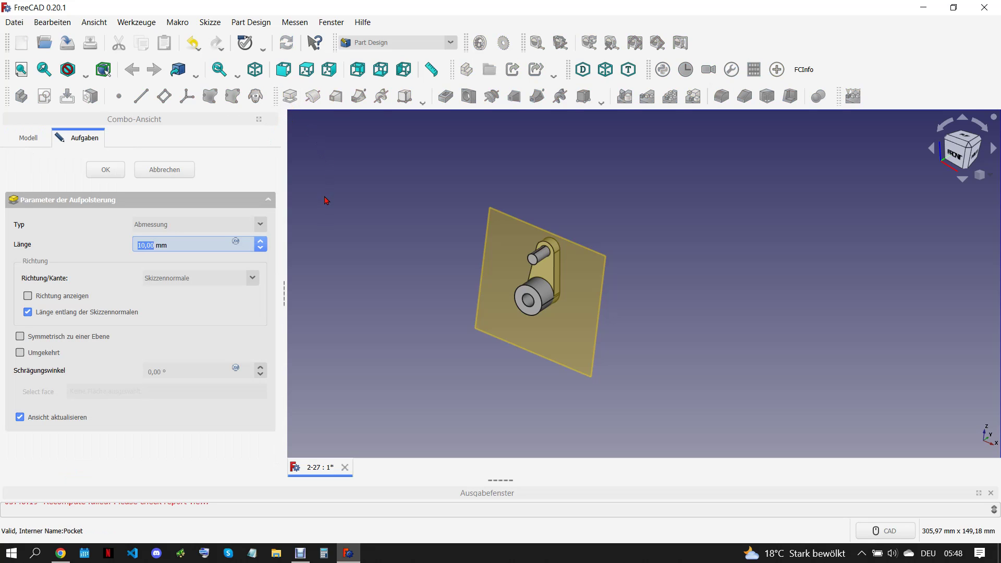
text(9,5)
click(21, 353)
click(102, 169)
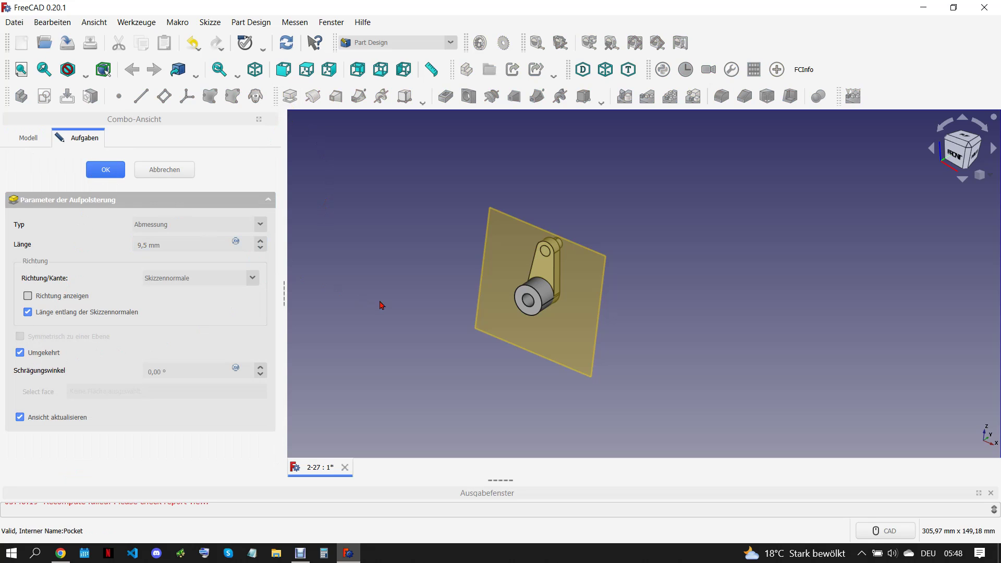
middle_drag(555, 316, 564, 245)
scroll(564, 245, up, 5)
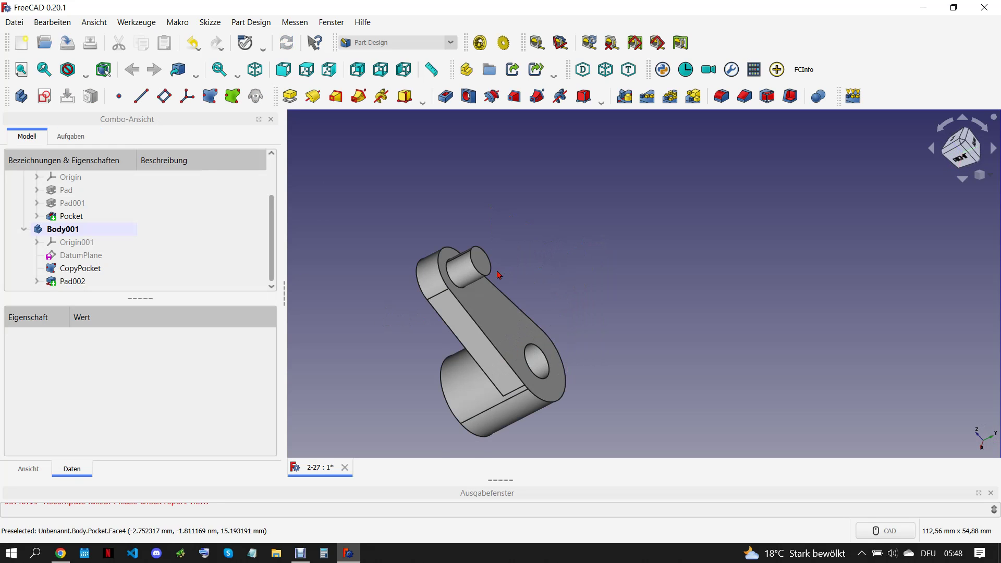
click(480, 262)
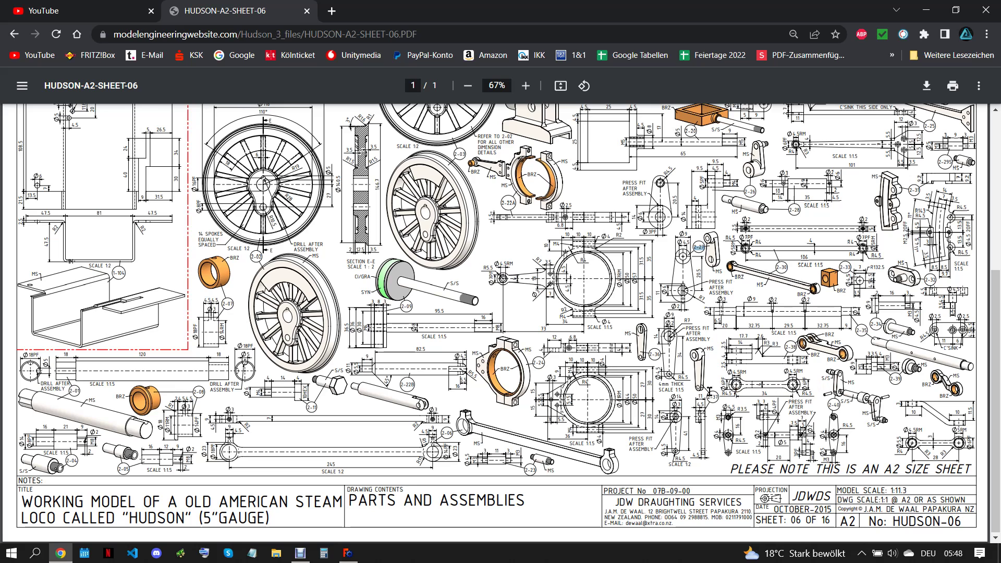
Sketch a 4 mm diameter circle centred on the boss's end-face origin
click(348, 553)
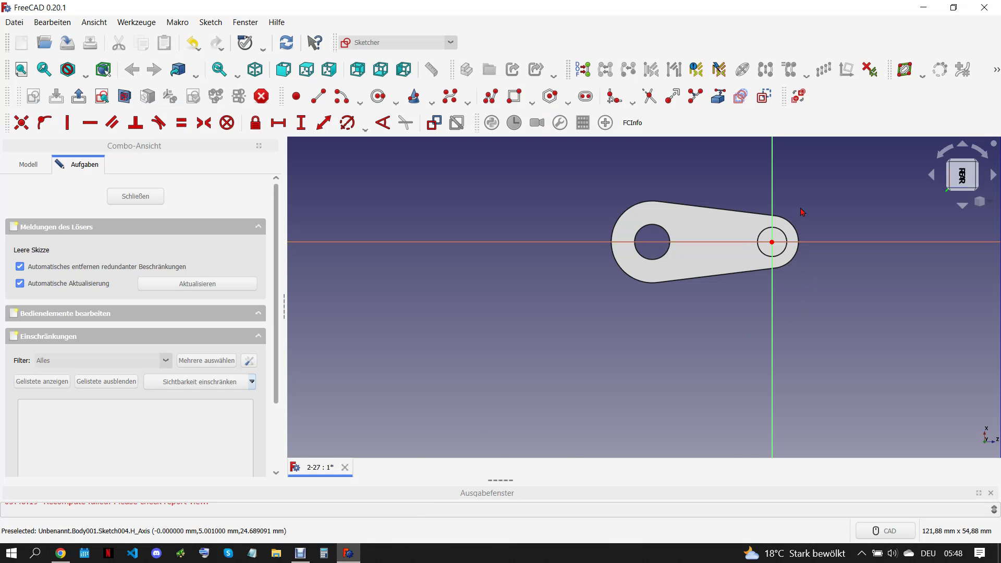
click(378, 96)
click(715, 363)
click(733, 347)
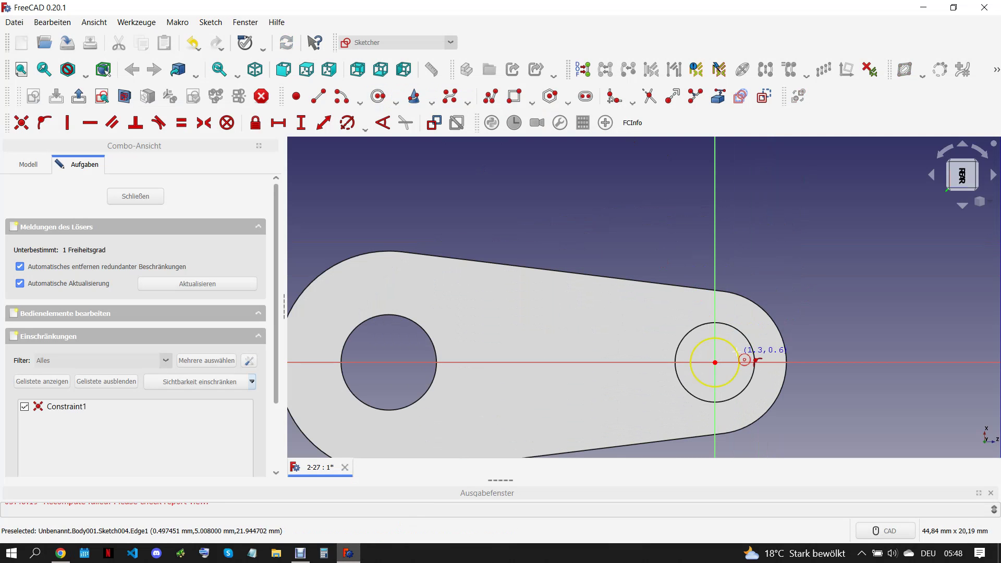
click(347, 123)
text(4)
key(Return)
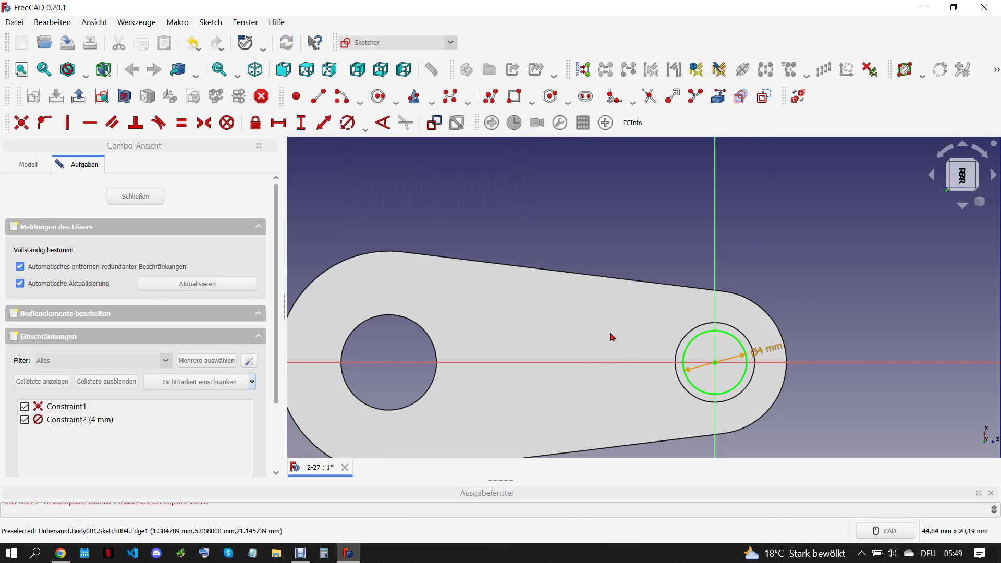
Pad the circle 4 mm to form the stepped pin
click(131, 194)
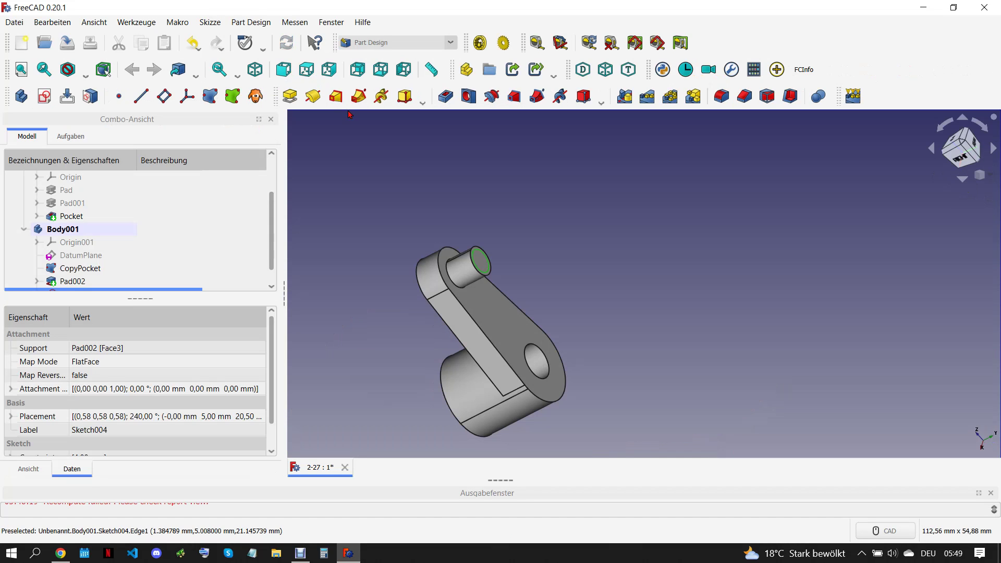
click(289, 96)
text(4)
key(Return)
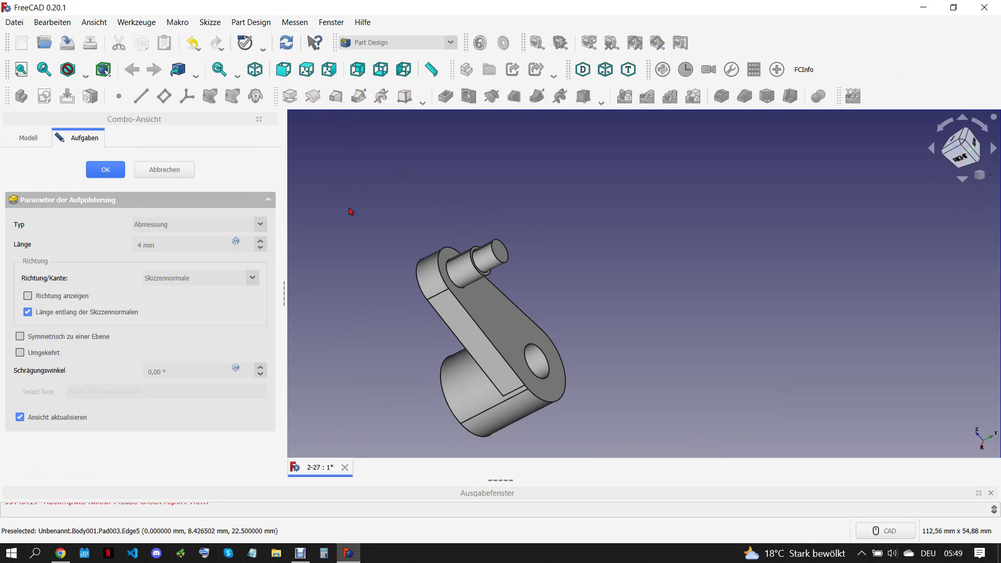
middle_drag(536, 306, 737, 306)
scroll(737, 306, down, 4)
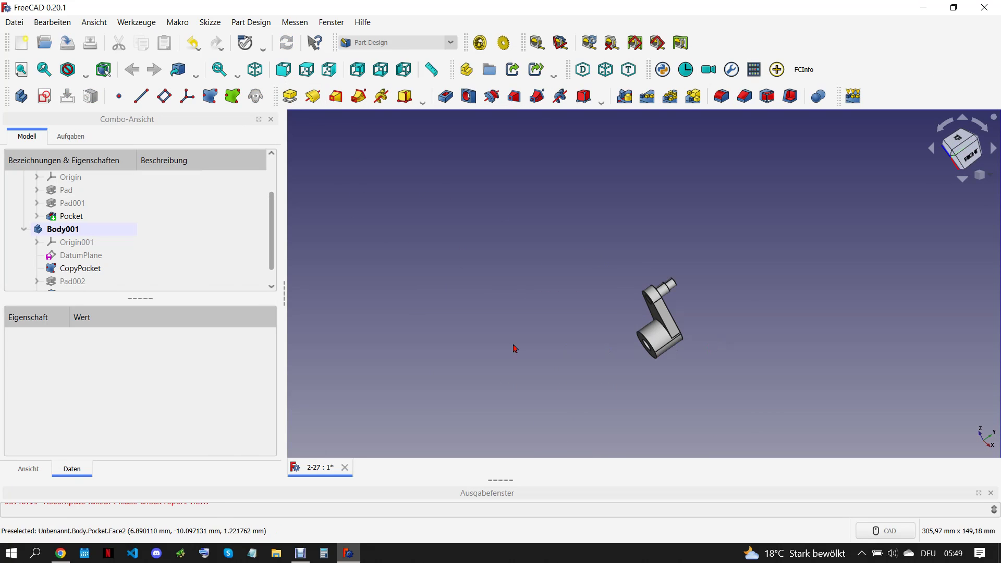
click(81, 268)
Combine Body and Body001 into one Compound in the Part workbench
click(24, 229)
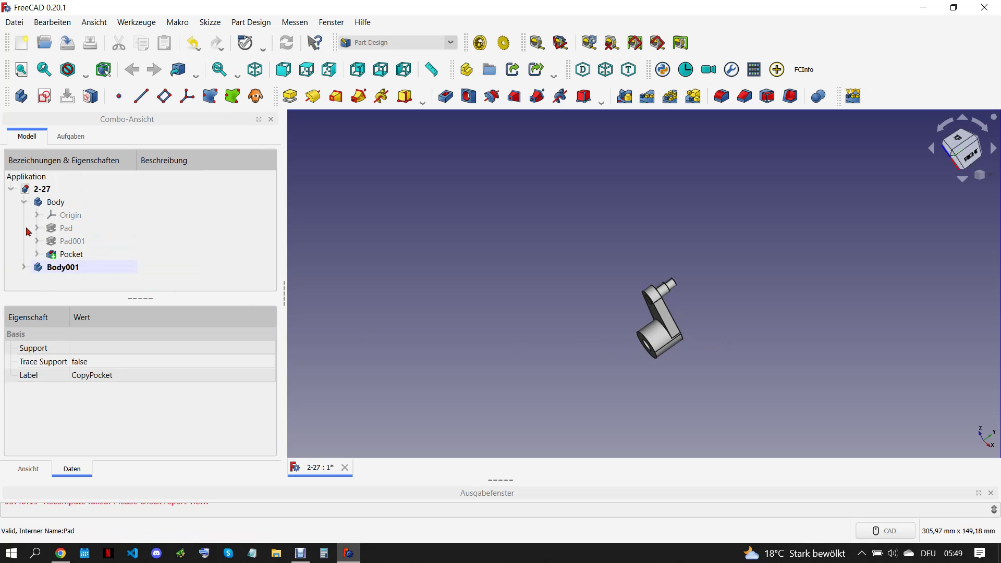
click(25, 200)
click(62, 202)
ctrl+click(74, 214)
click(391, 43)
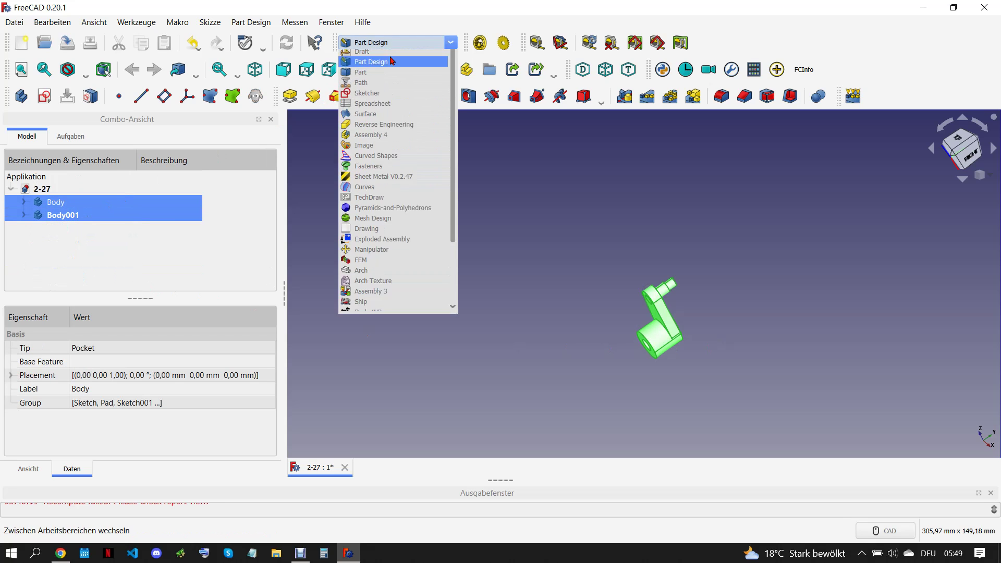
click(375, 87)
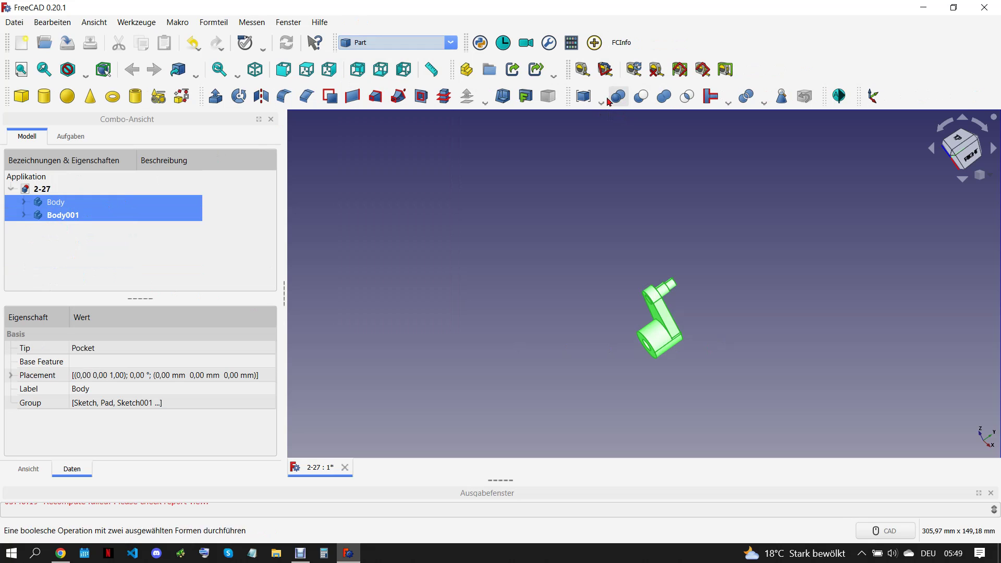
click(584, 96)
scroll(627, 365, up, 3)
scroll(627, 373, up, 1)
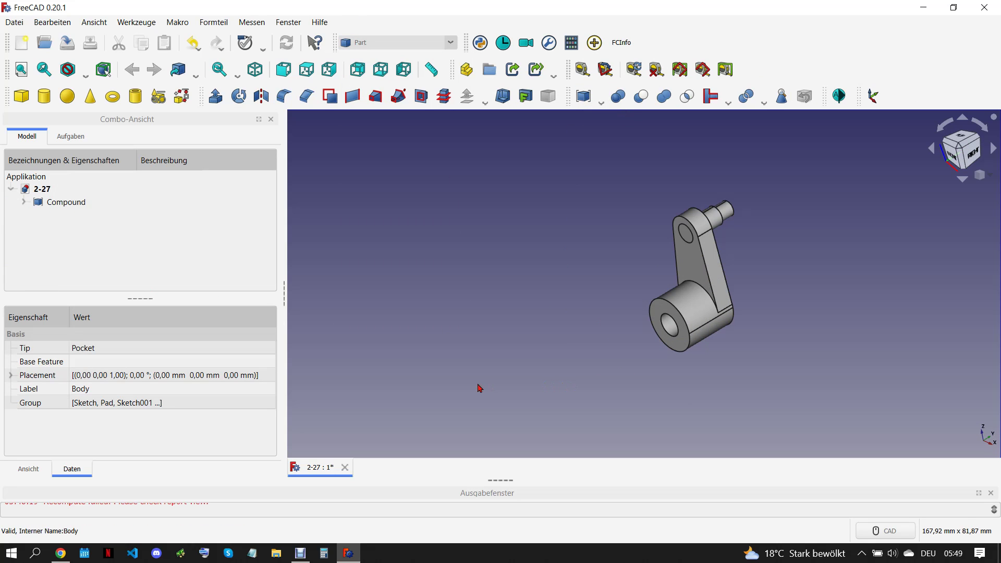
Copy the part number 2-26 from the drawing and save the document as 2-26
click(60, 552)
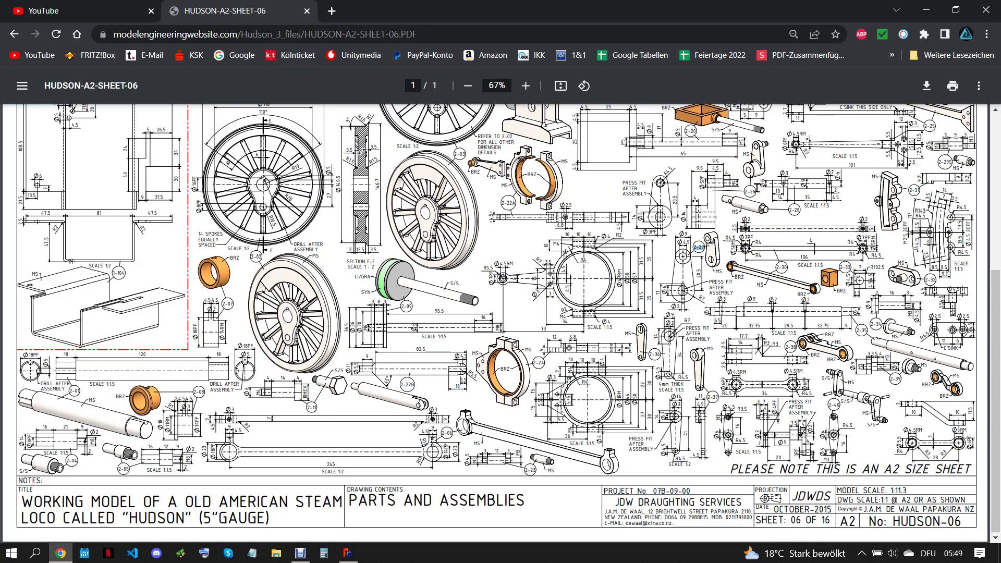
double_click(749, 192)
right_click(750, 191)
click(776, 207)
click(348, 553)
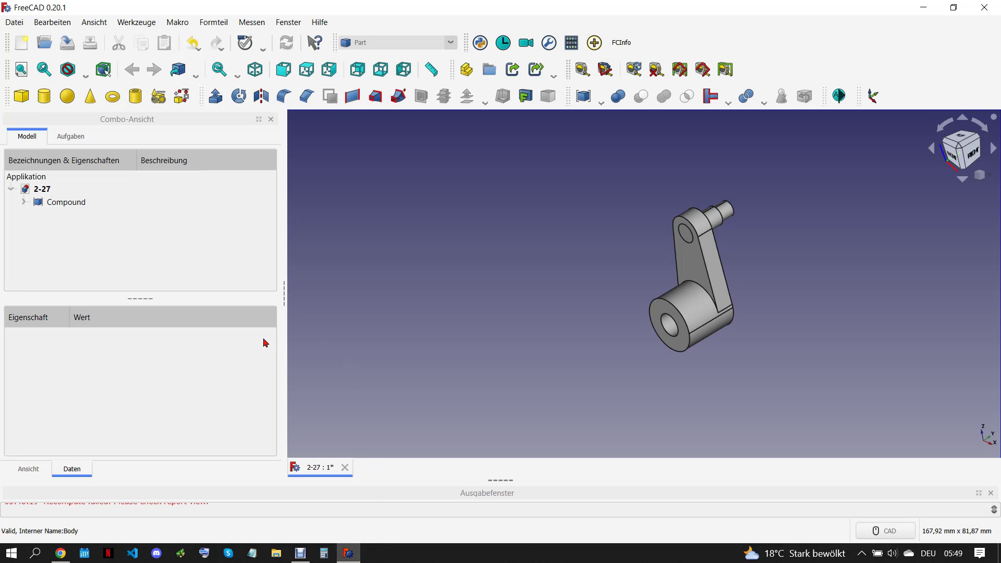
click(18, 23)
click(62, 125)
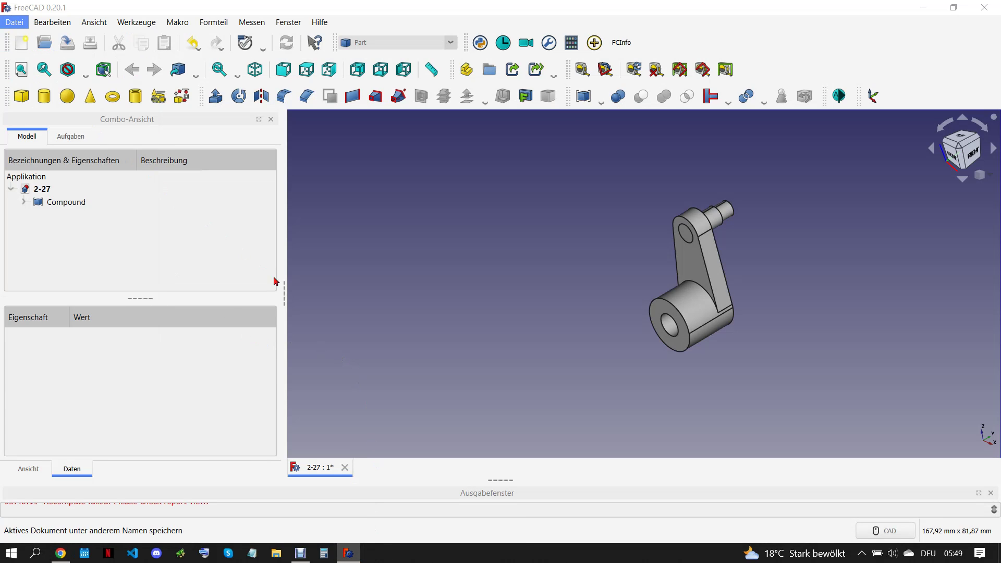
right_click(286, 325)
click(437, 374)
text(2-26)
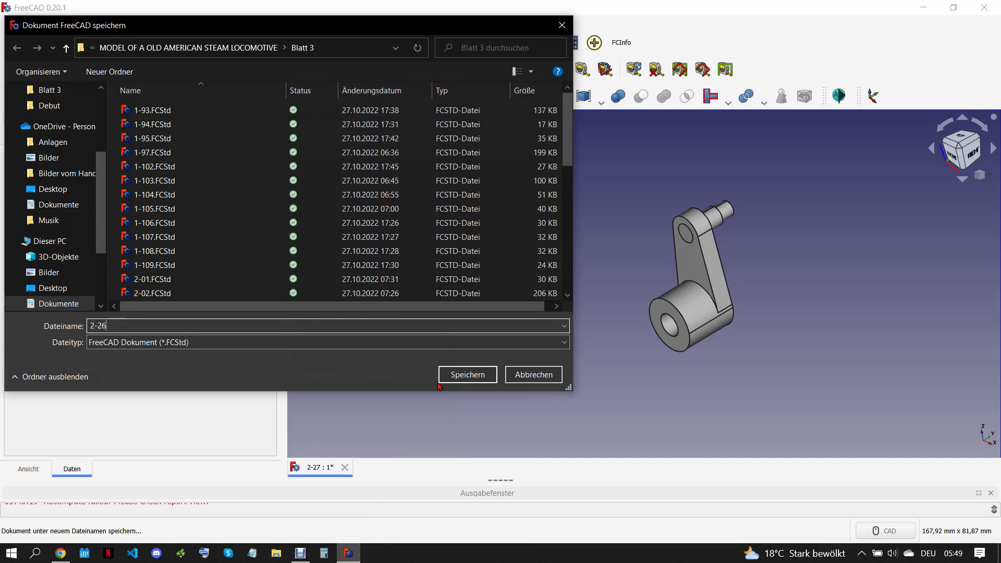
click(473, 380)
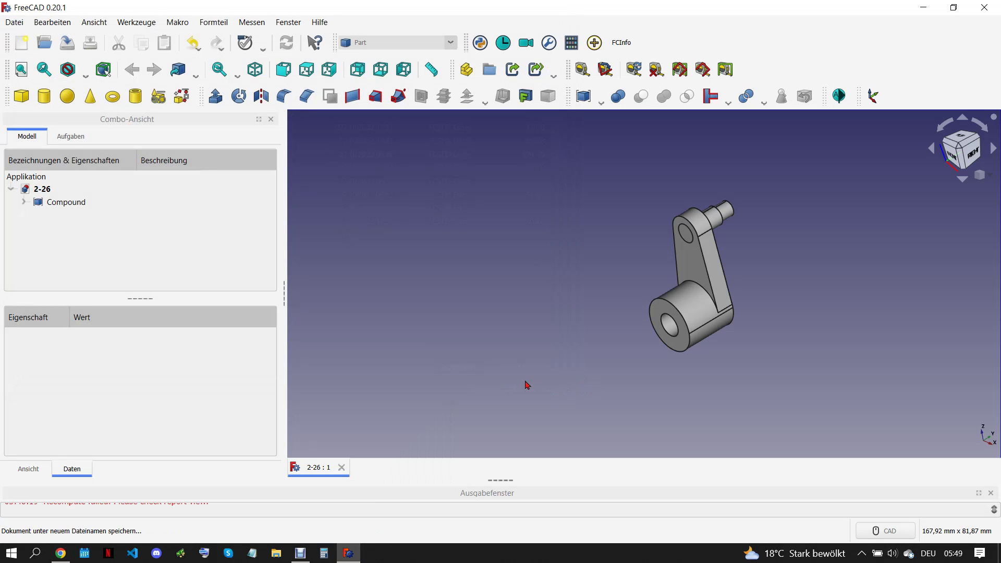
click(60, 553)
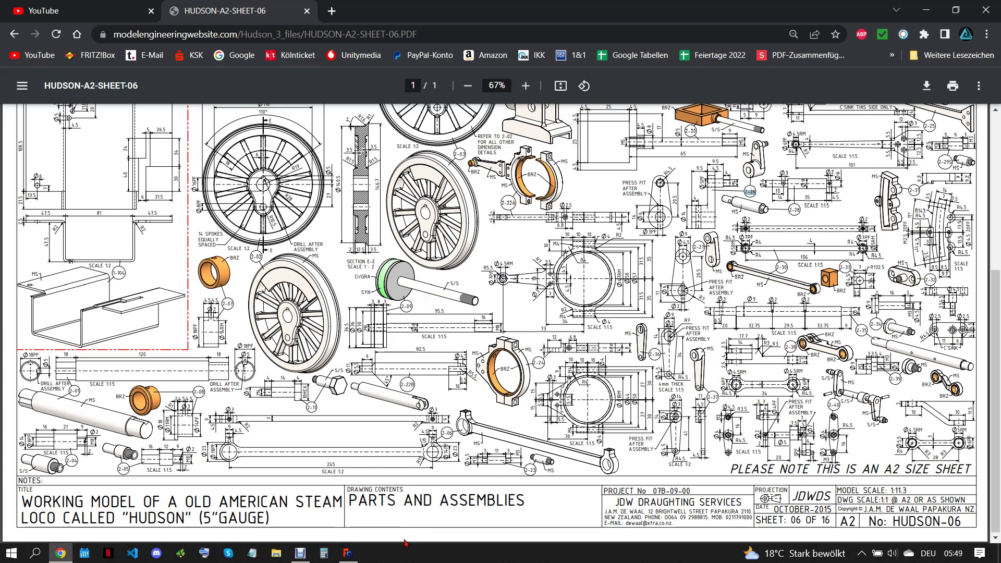
Return from the HUDSON drawing to the saved 2-26 model in FreeCAD
click(349, 552)
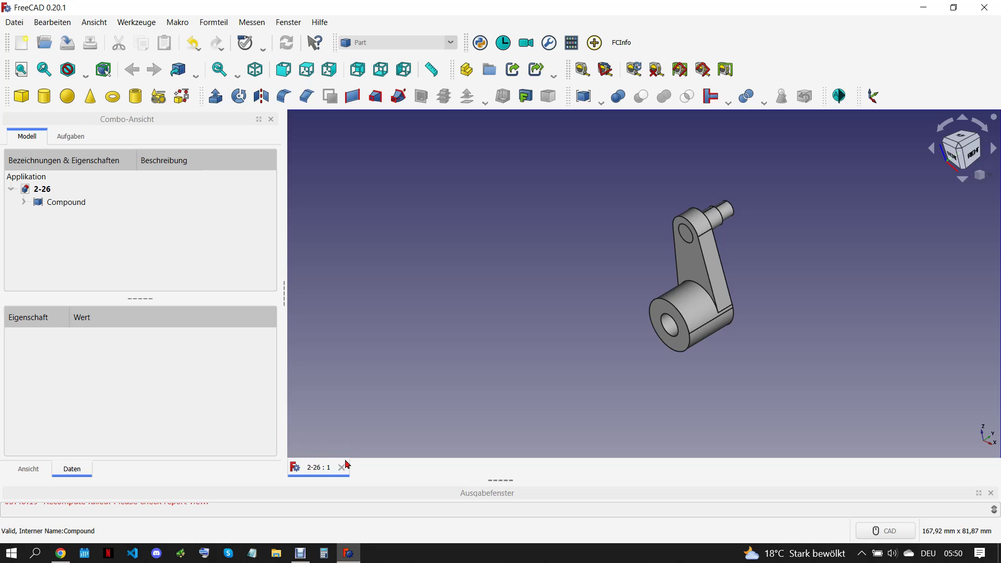
Close 2-26 and start a new Part Design body with a sketch on the YZ_Plane
click(341, 467)
click(22, 42)
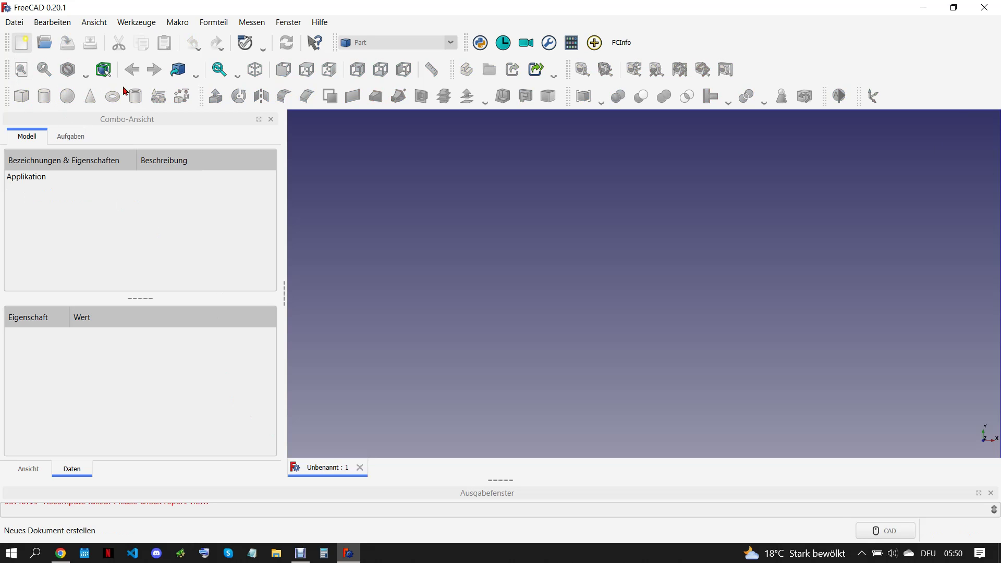
click(393, 42)
click(386, 76)
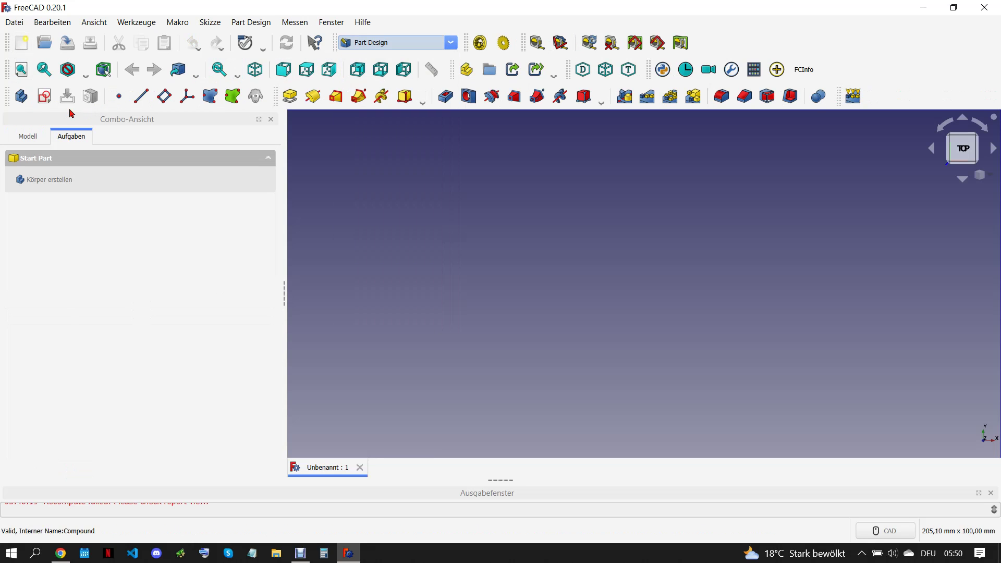
click(22, 96)
click(78, 226)
click(81, 251)
click(113, 177)
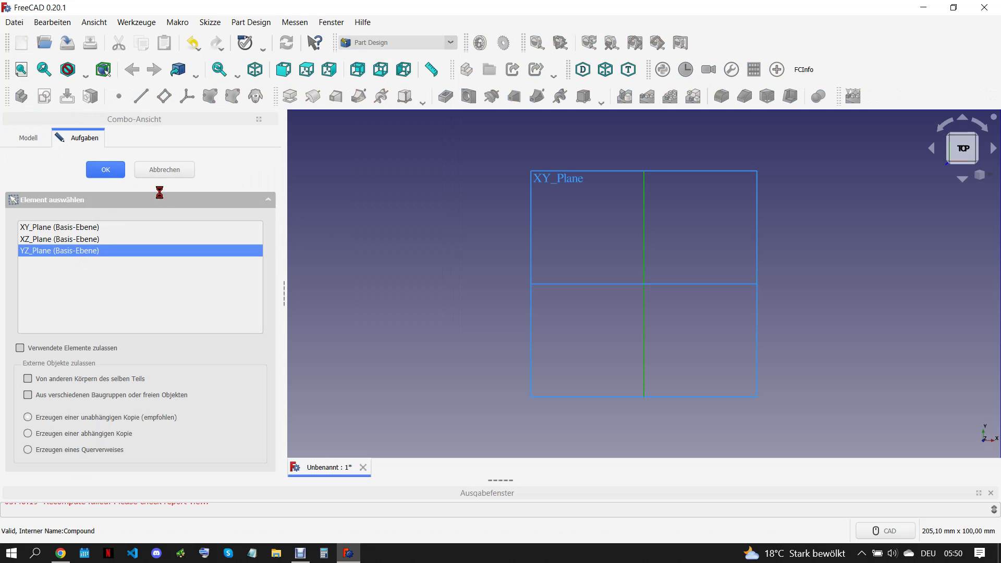
Draw a 36 mm diameter circle centred on the origin
click(378, 96)
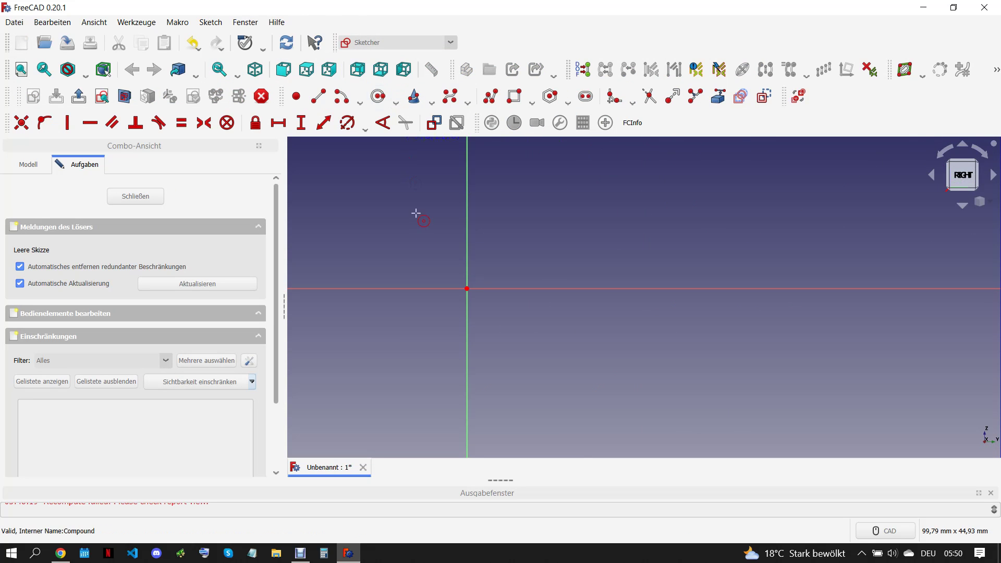
click(467, 288)
click(506, 287)
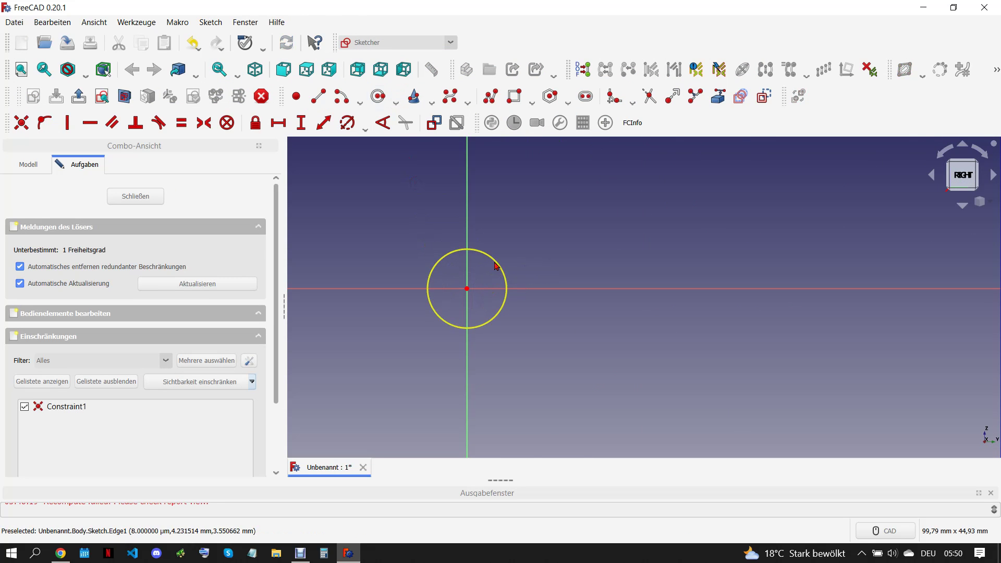
right_click(495, 264)
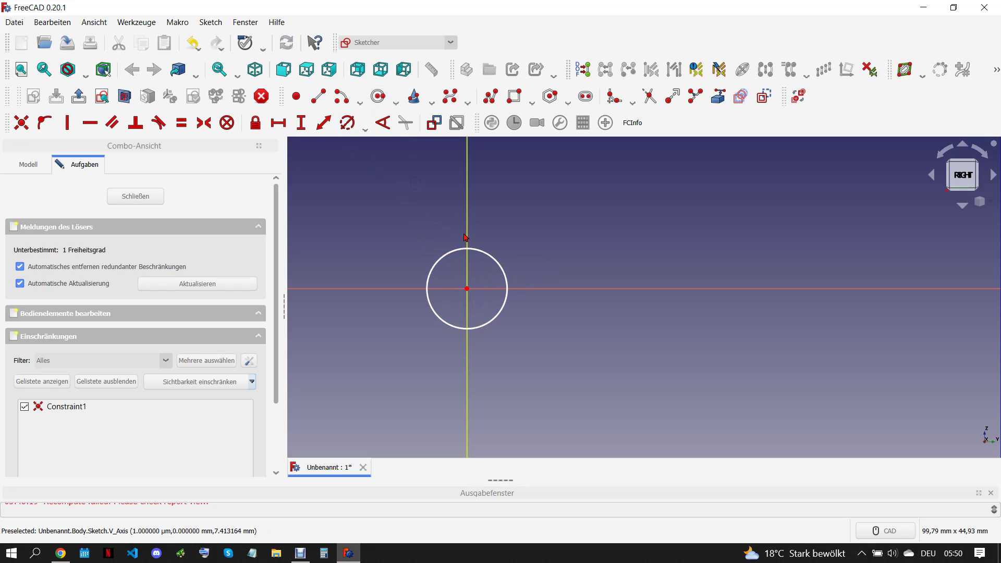
click(472, 250)
click(353, 130)
text(36)
key(Return)
Pad the circle 14 mm into a disc
click(137, 198)
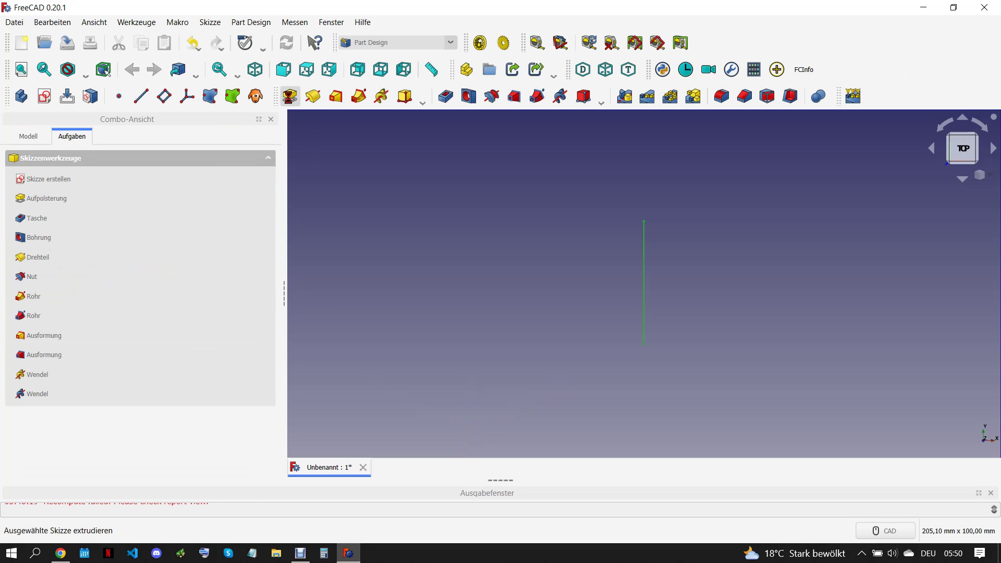
click(289, 96)
text(14)
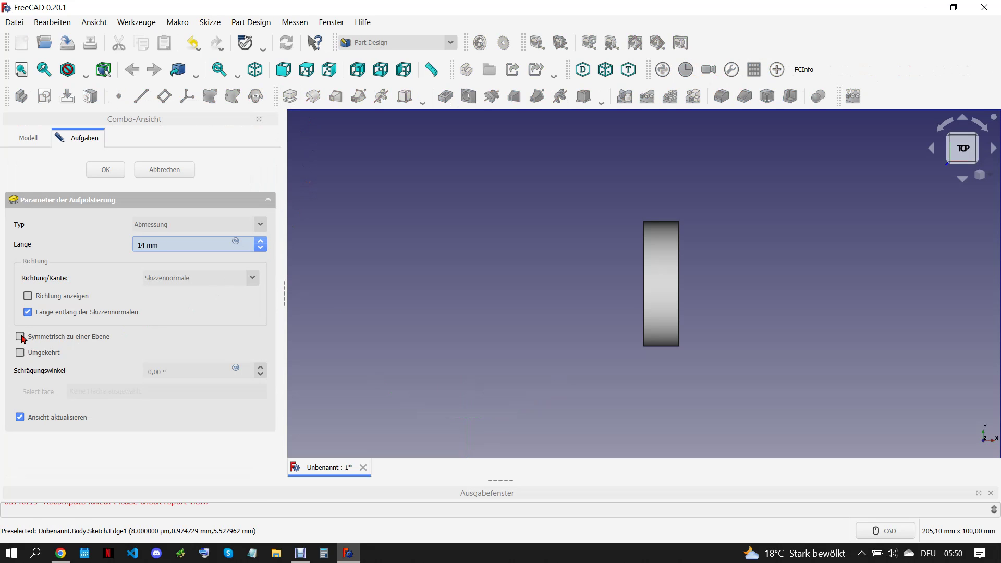
click(106, 169)
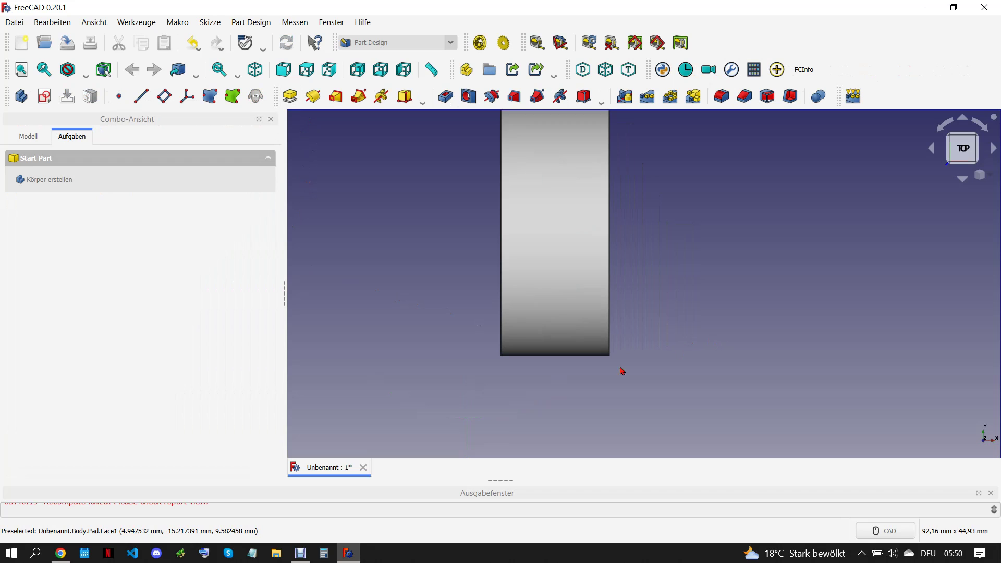
click(60, 554)
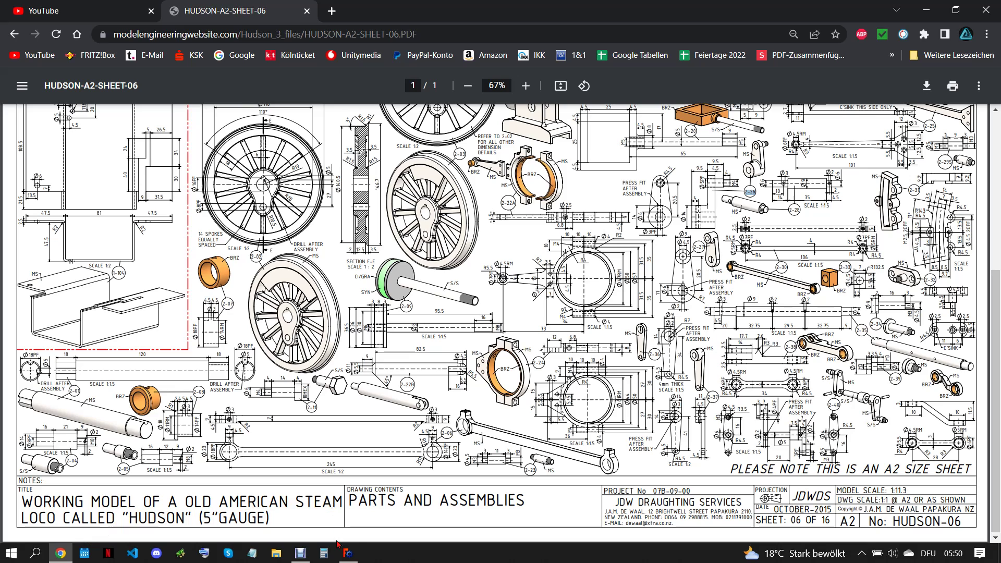
Start a new sketch on the XY plane of the disc
click(348, 552)
scroll(464, 342, down, 1)
scroll(464, 341, down, 3)
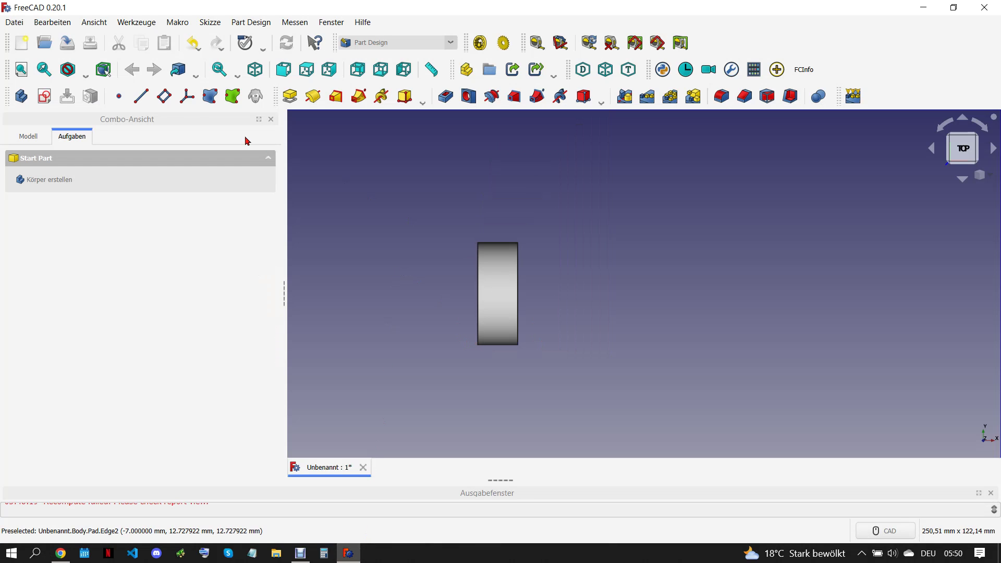
click(45, 95)
click(476, 194)
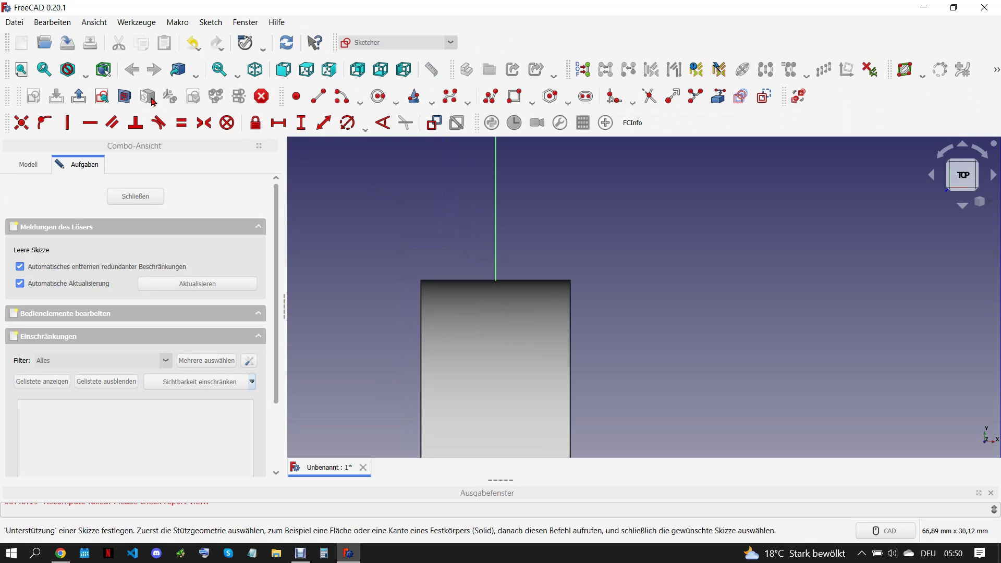
Draw a rectangle with its bottom corners symmetric about the vertical axis
click(514, 96)
click(462, 272)
click(541, 314)
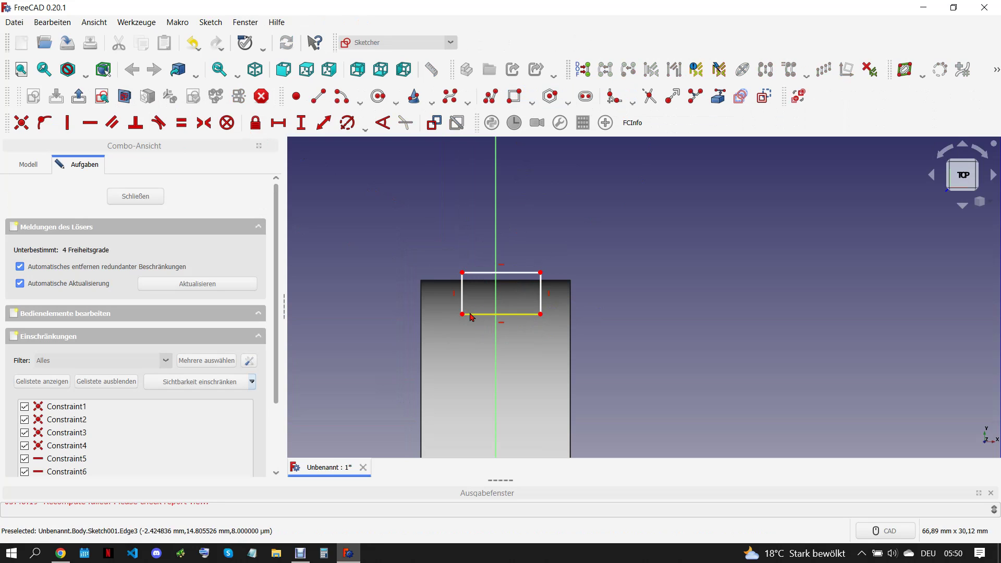
click(463, 314)
click(540, 314)
click(495, 303)
click(204, 123)
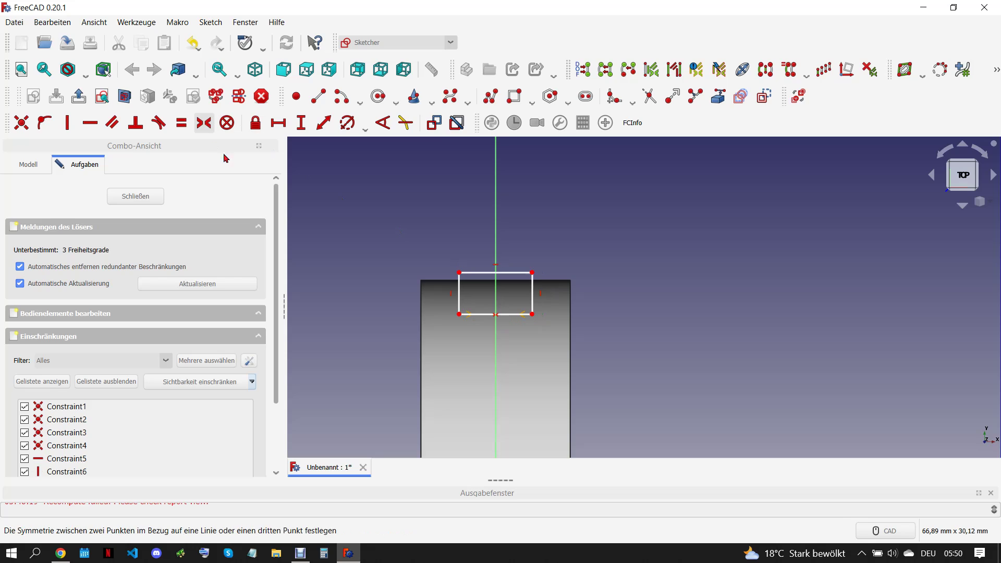
middle_drag(477, 336, 461, 286)
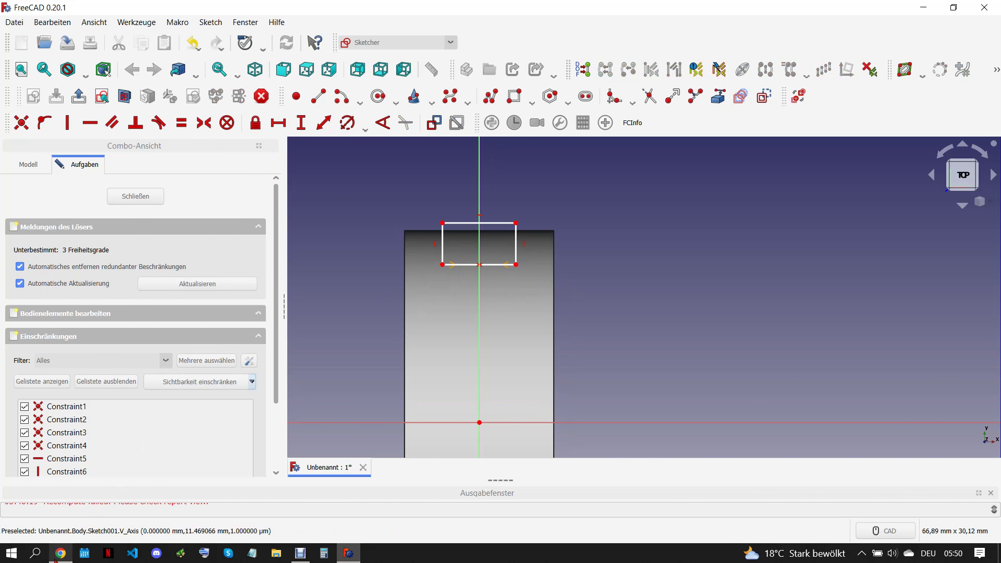
Give the rectangle's bottom edge an 8 mm length
click(60, 554)
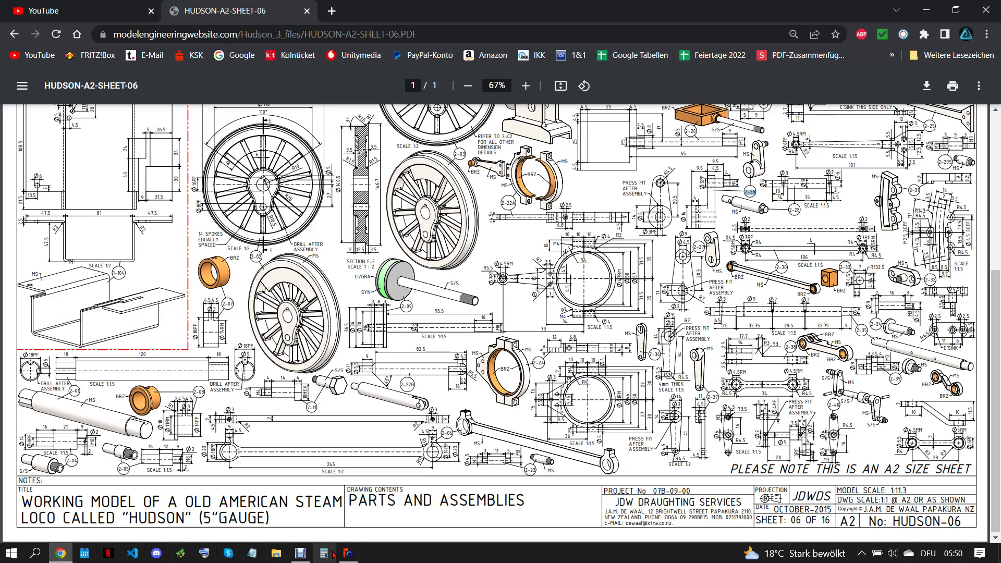
click(348, 553)
click(499, 265)
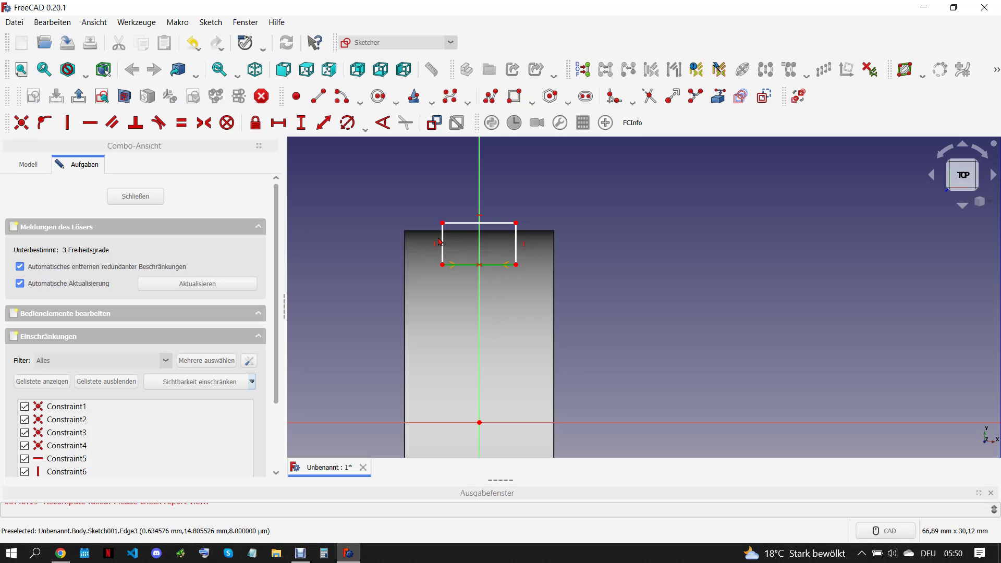
click(324, 123)
text(8)
key(Return)
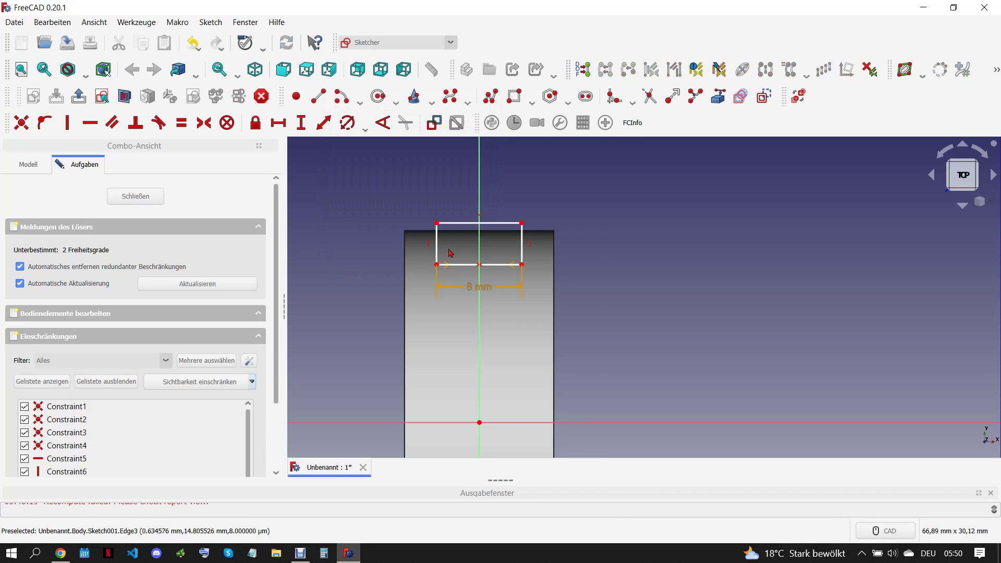
Place the rectangle's top corner 18,25 mm vertically from the axis
scroll(469, 231, up, 2)
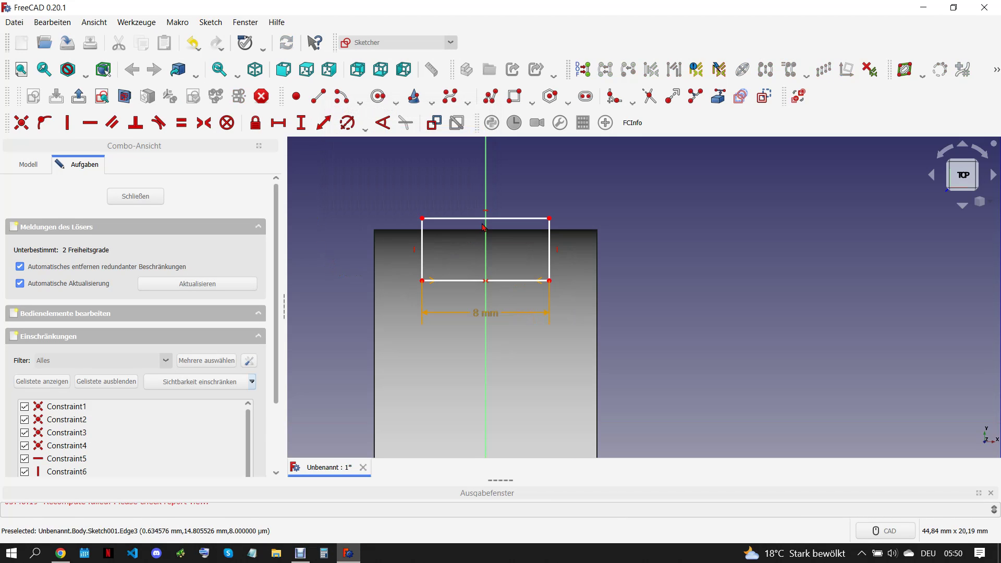
click(422, 217)
click(301, 123)
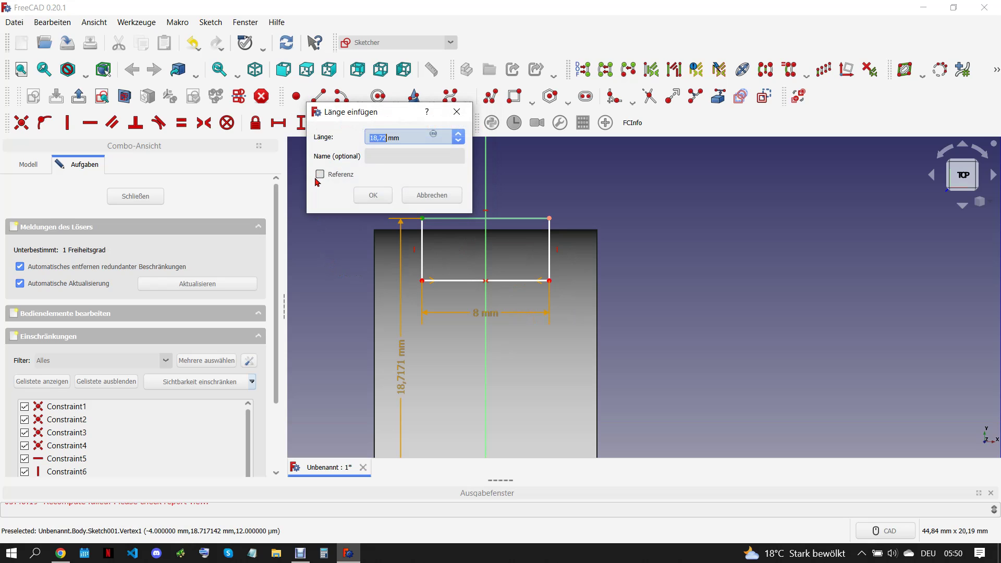
text(36)
click(60, 555)
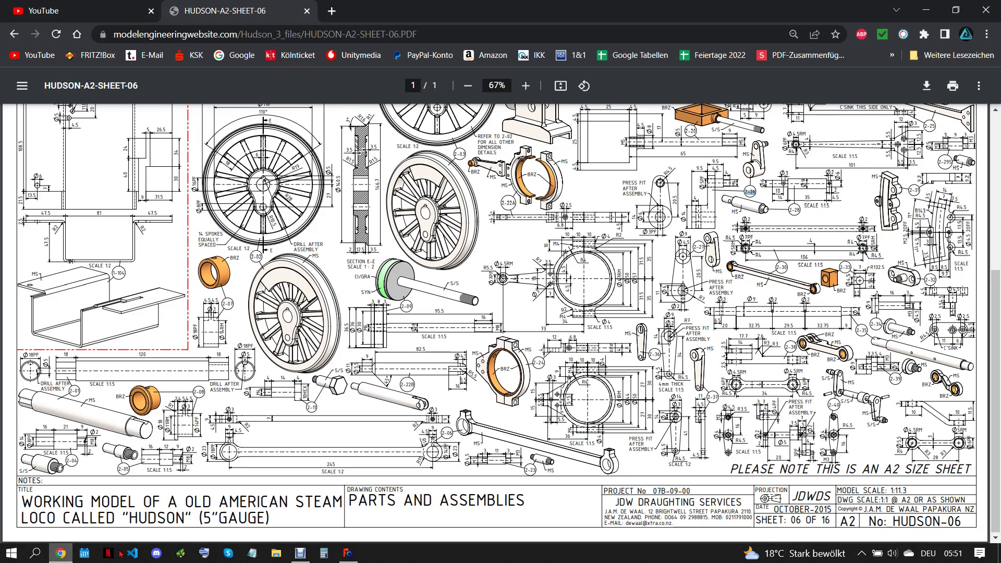
click(357, 558)
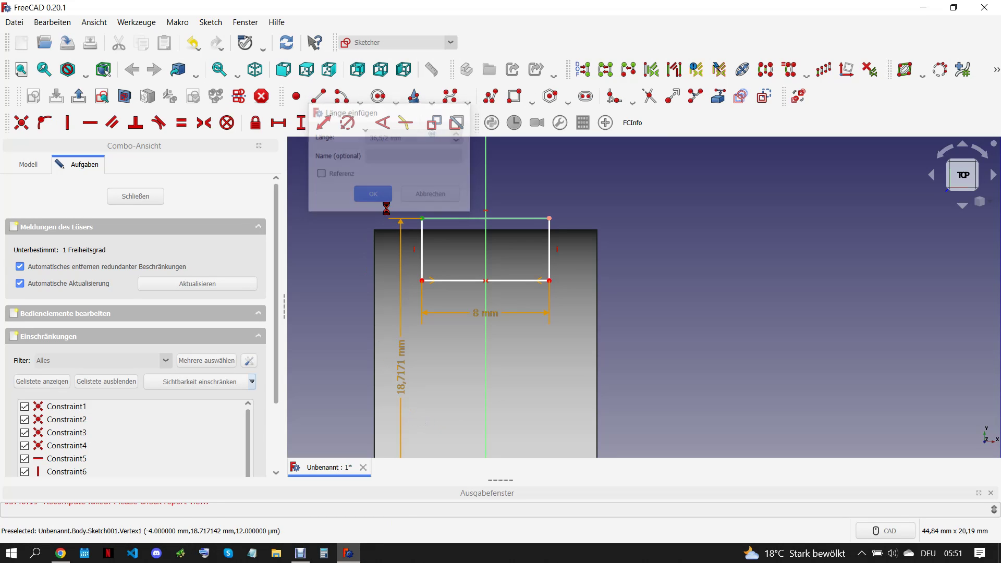
click(374, 196)
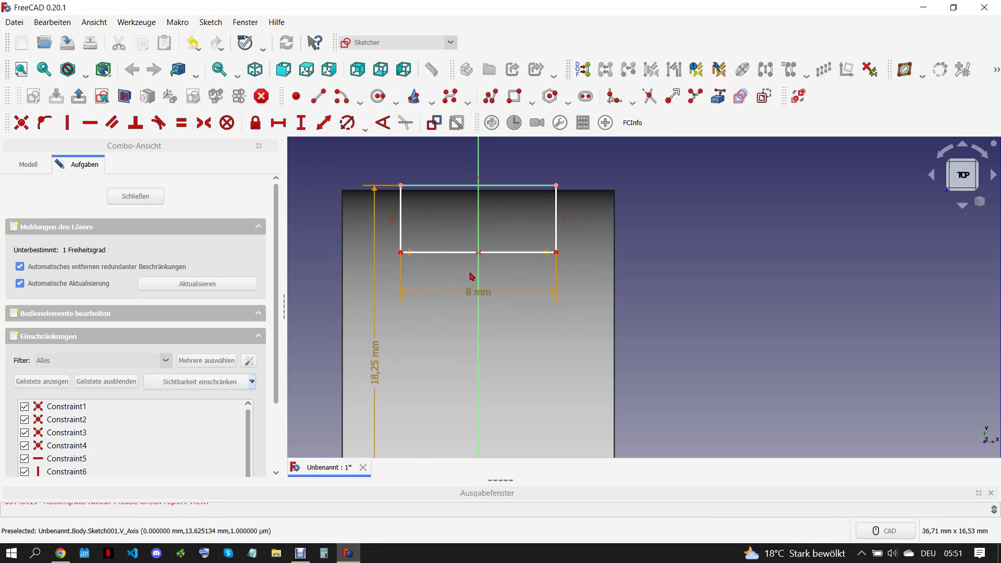
mouse_move(342, 263)
middle_down()
mouse_move(320, 377)
mouse_move(427, 319)
mouse_move(409, 209)
mouse_move(341, 131)
middle_up()
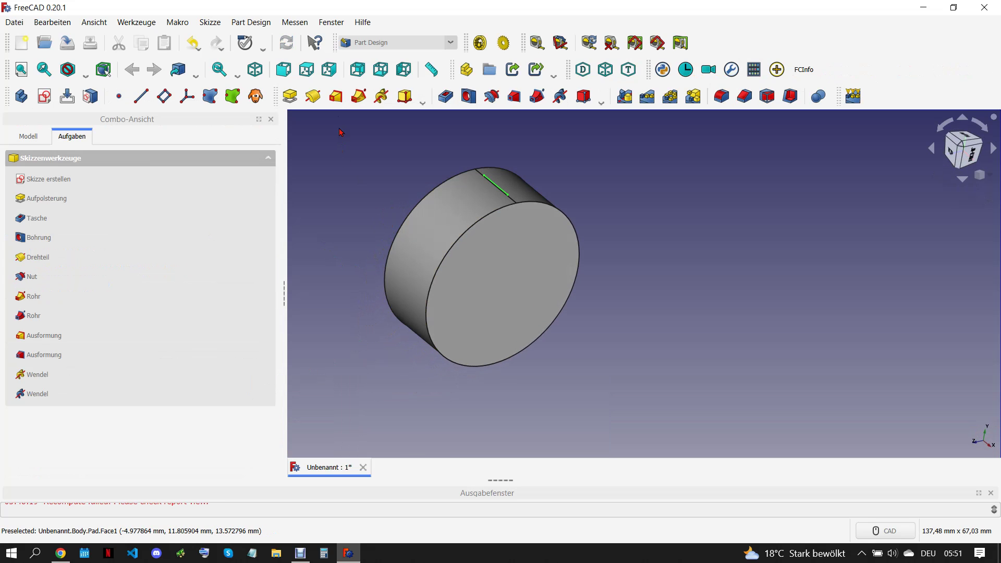
Revolve the rectangle profile around the X axis to cut the rim groove
click(311, 104)
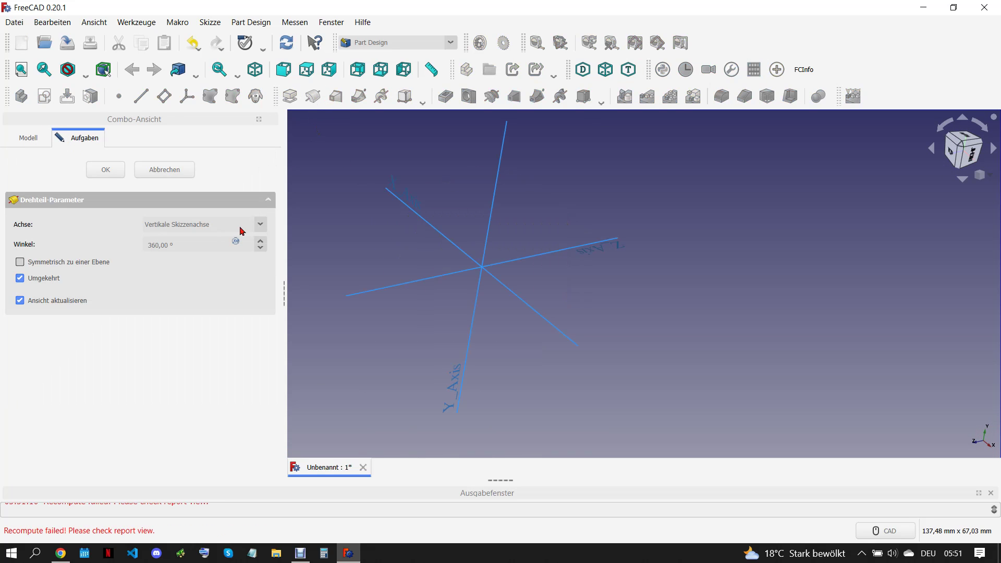
click(200, 225)
click(201, 284)
click(571, 338)
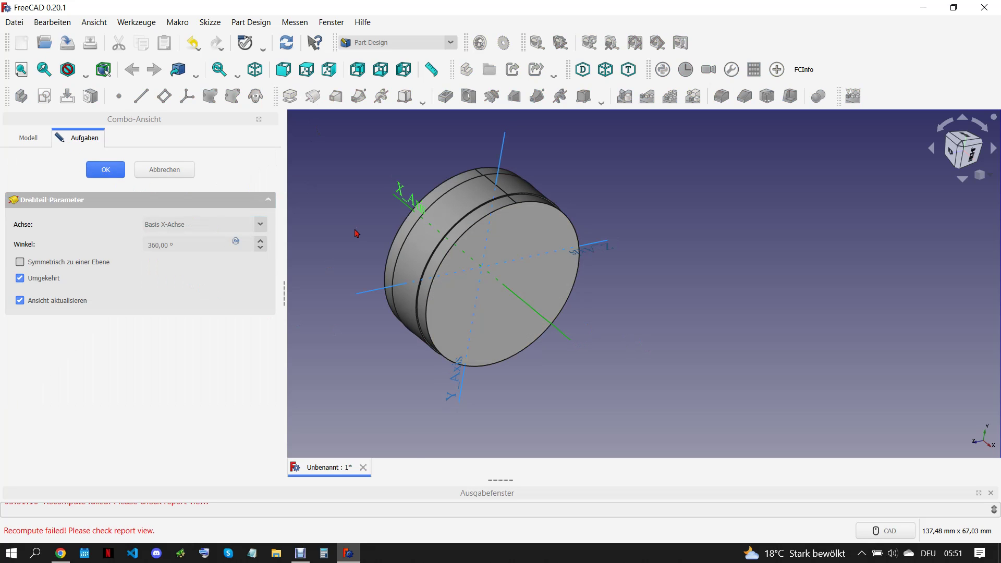
key(Return)
Start a new sketch on the disc's front face
click(510, 298)
click(44, 96)
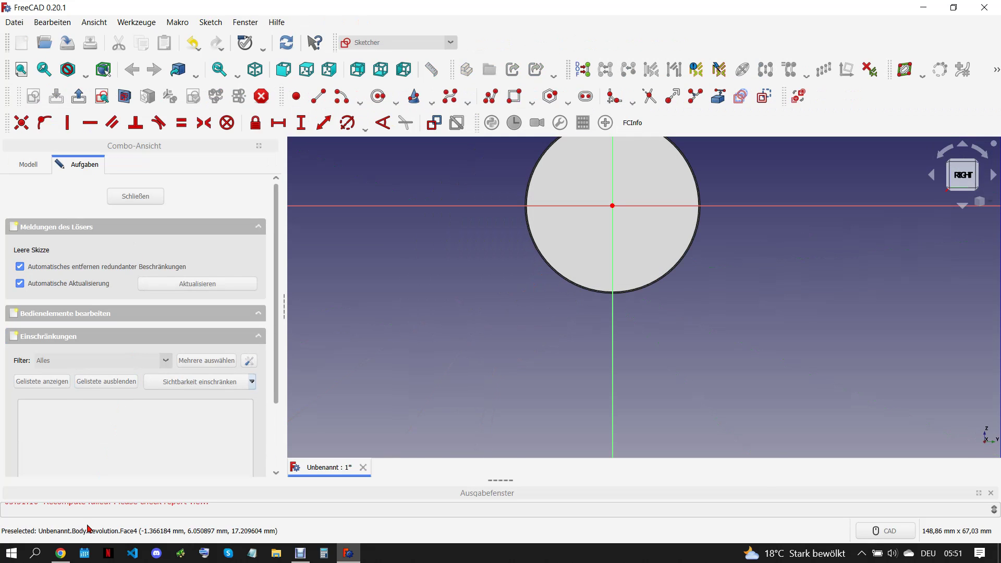
click(57, 556)
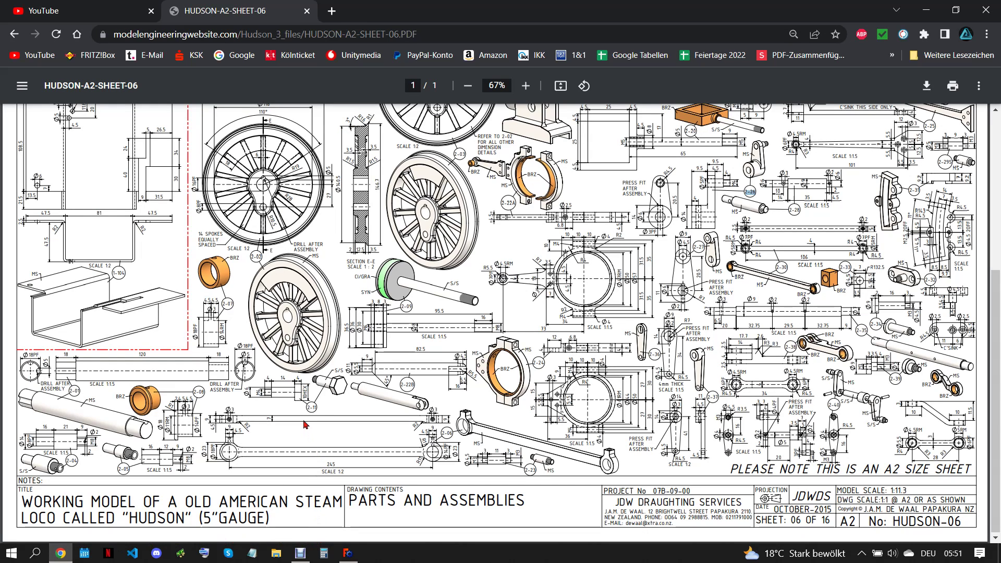
click(348, 553)
scroll(710, 172, up, 1)
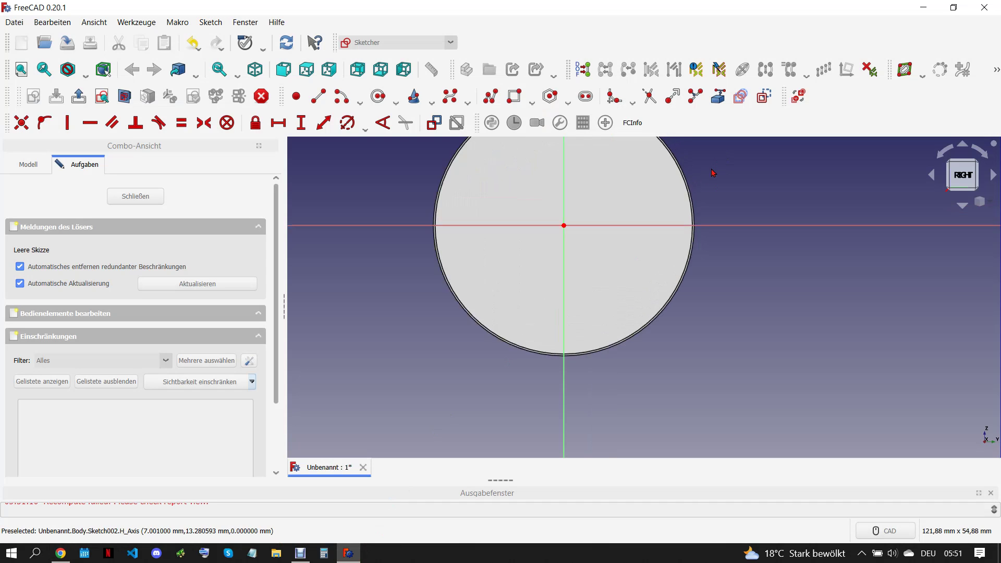
Draw a 6 mm diameter circle centred on the sketch origin
click(368, 95)
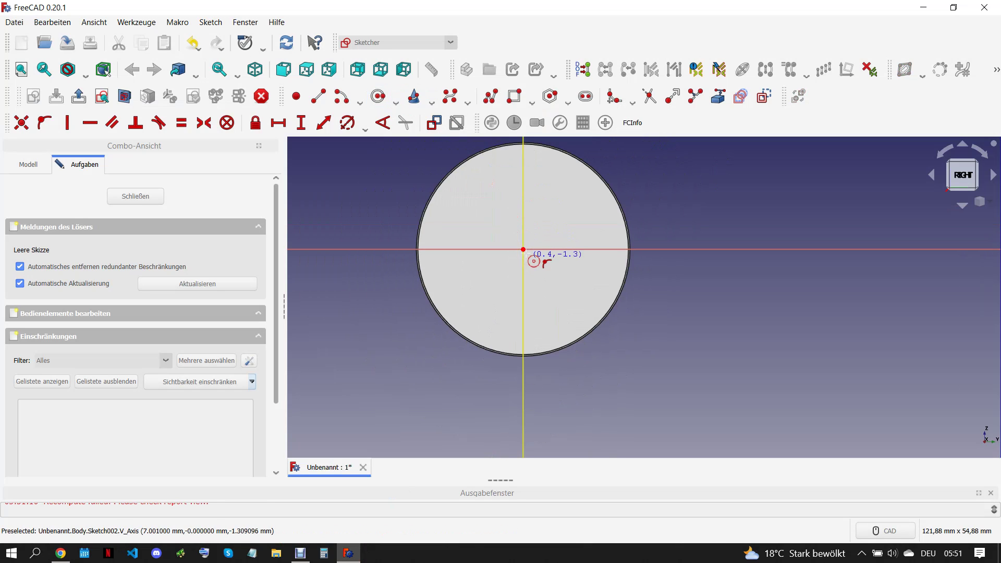
click(523, 249)
click(549, 237)
click(516, 216)
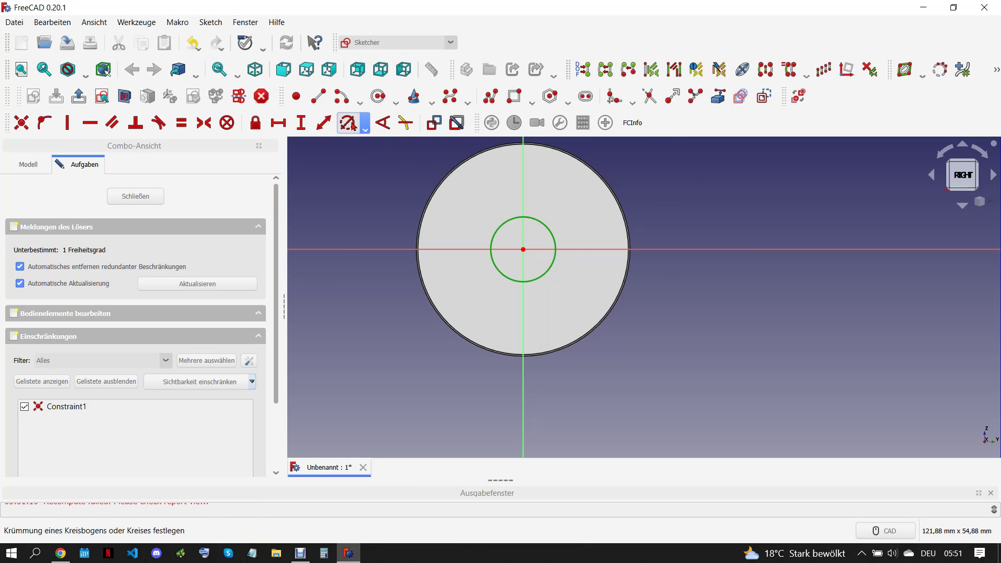
click(347, 123)
text(6)
click(405, 200)
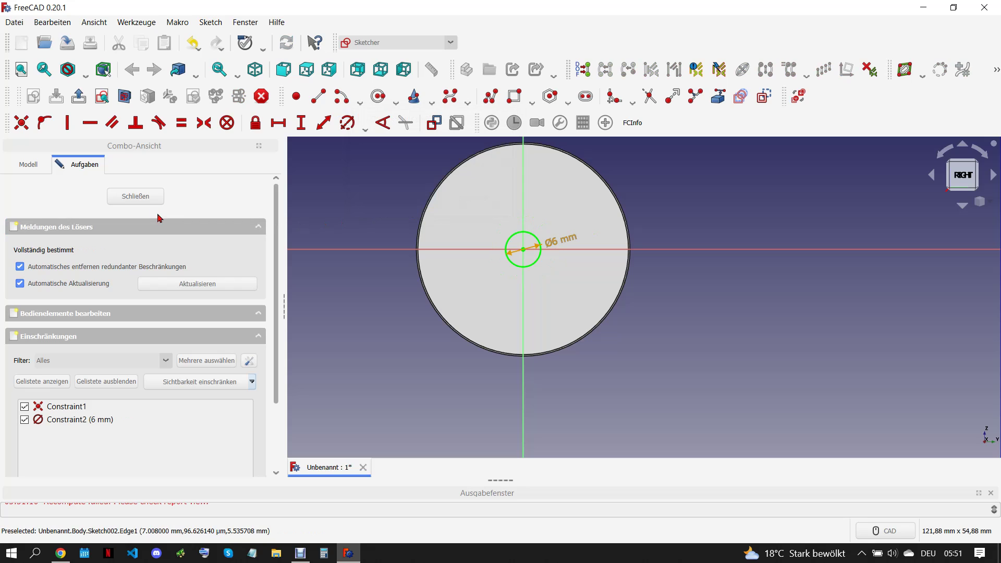
key(Escape)
Pocket the circle 'Through all' to bore the centre hole
click(468, 96)
click(175, 233)
click(165, 251)
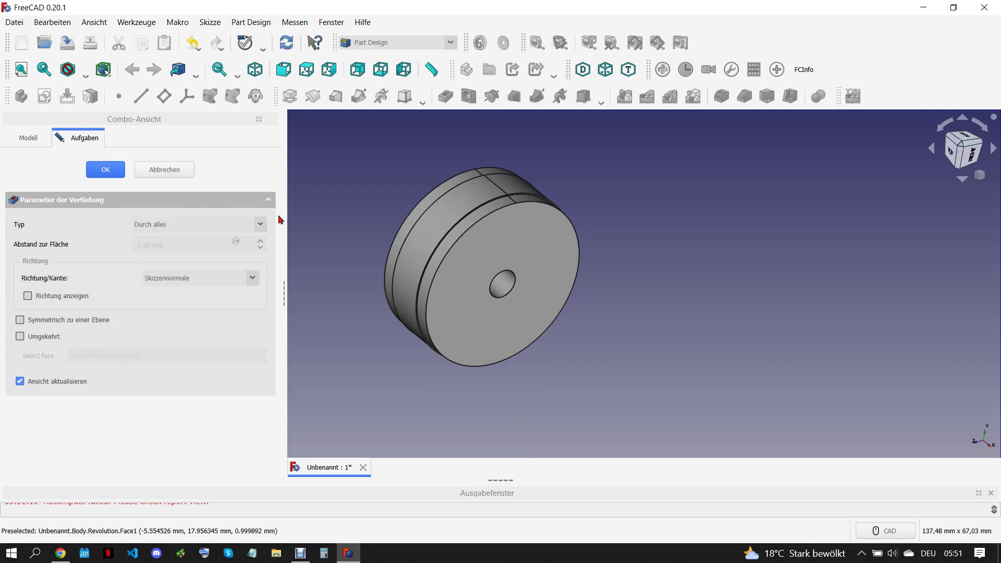
key(Return)
mouse_move(389, 276)
middle_down()
mouse_move(597, 311)
mouse_move(402, 241)
middle_up()
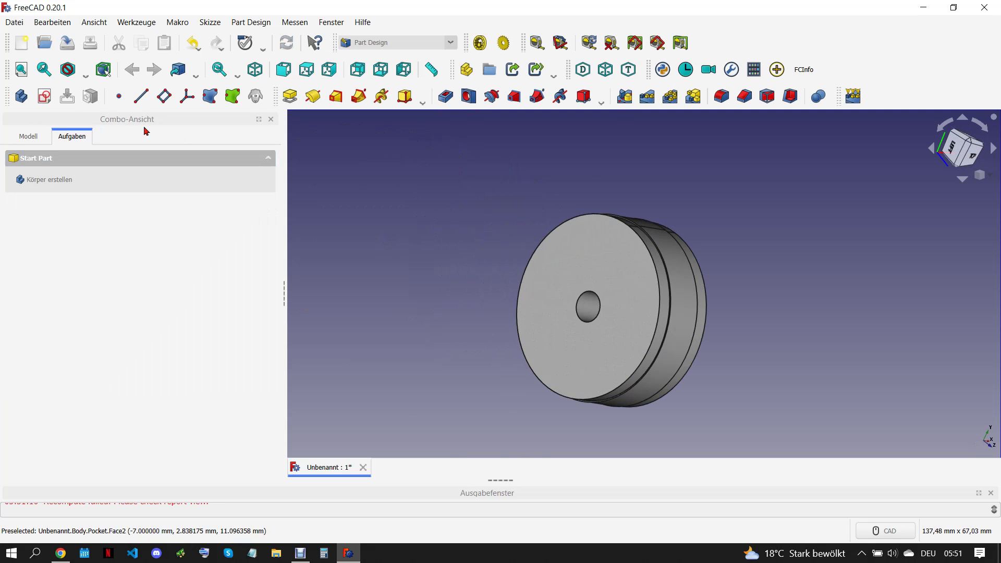
click(599, 331)
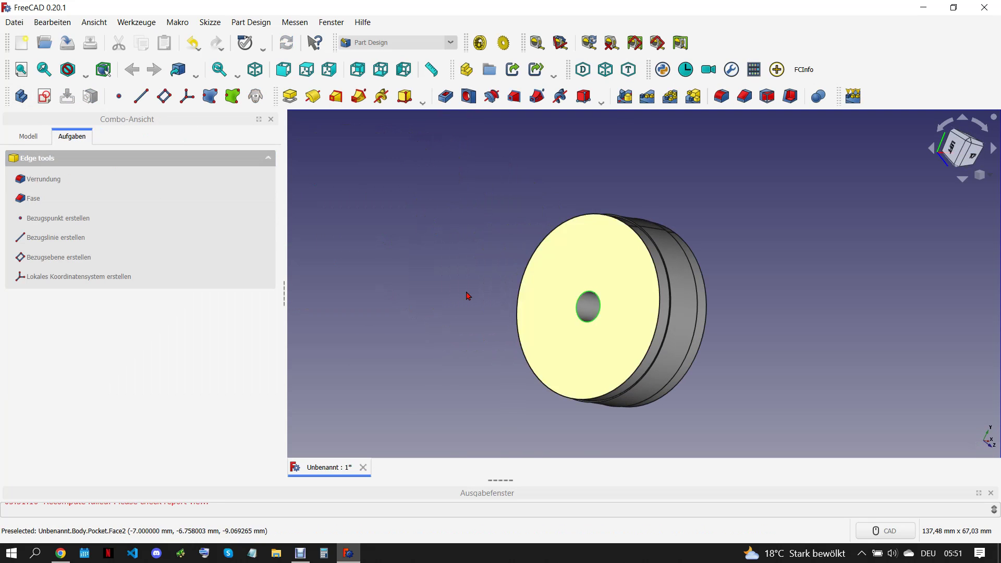
Create a detached datum plane on the hole edge and select it for sketching
click(164, 96)
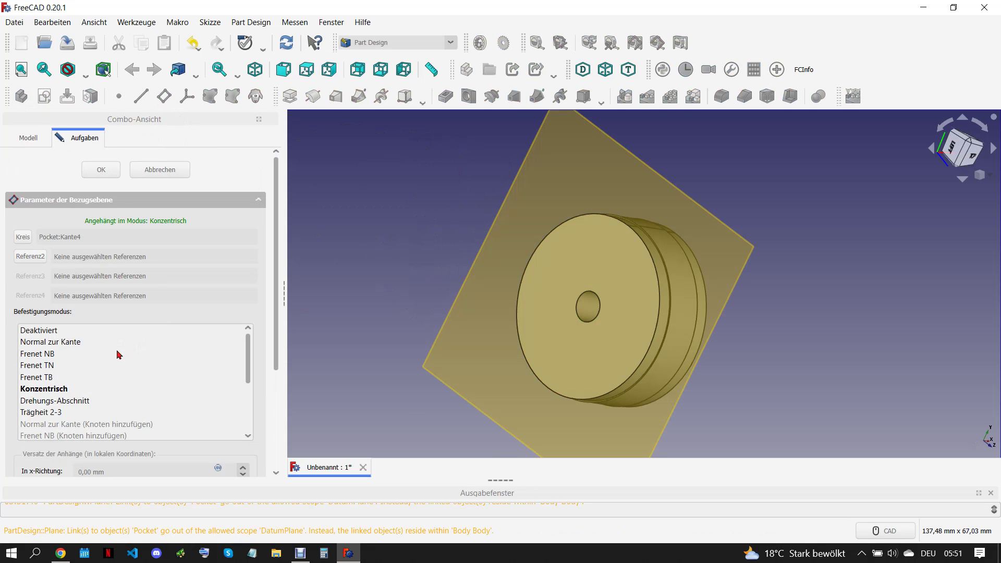
click(42, 331)
click(102, 170)
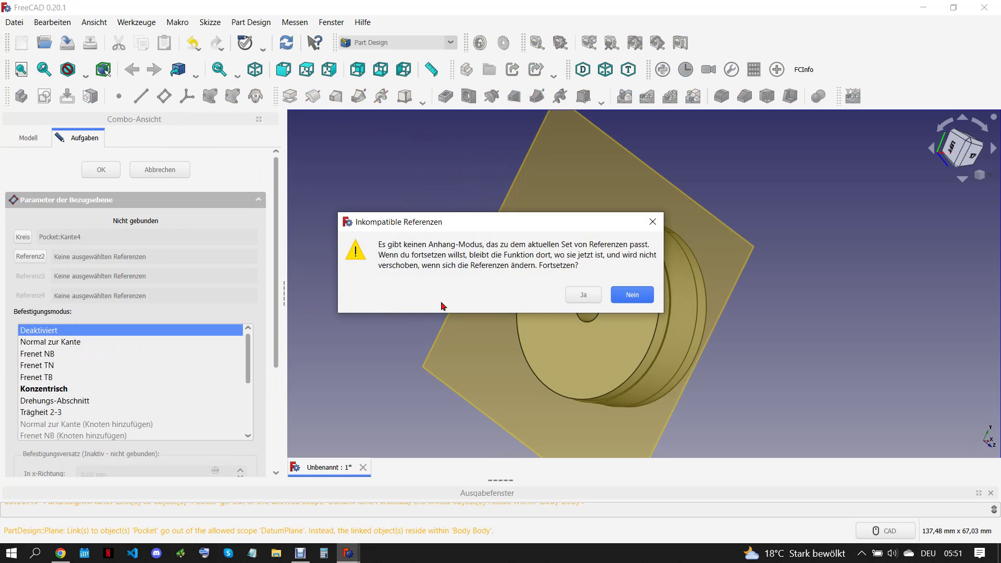
click(583, 295)
click(560, 339)
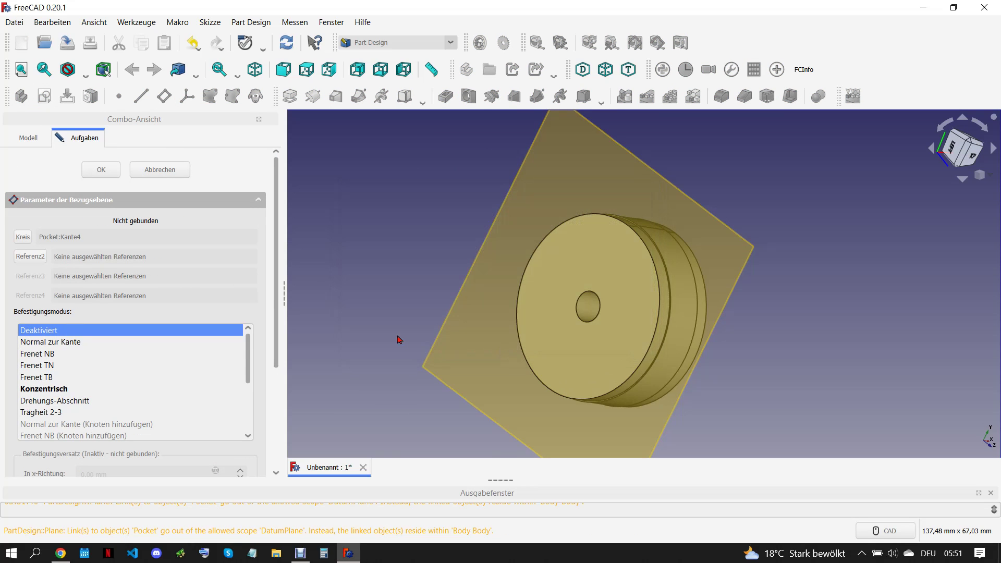
click(522, 224)
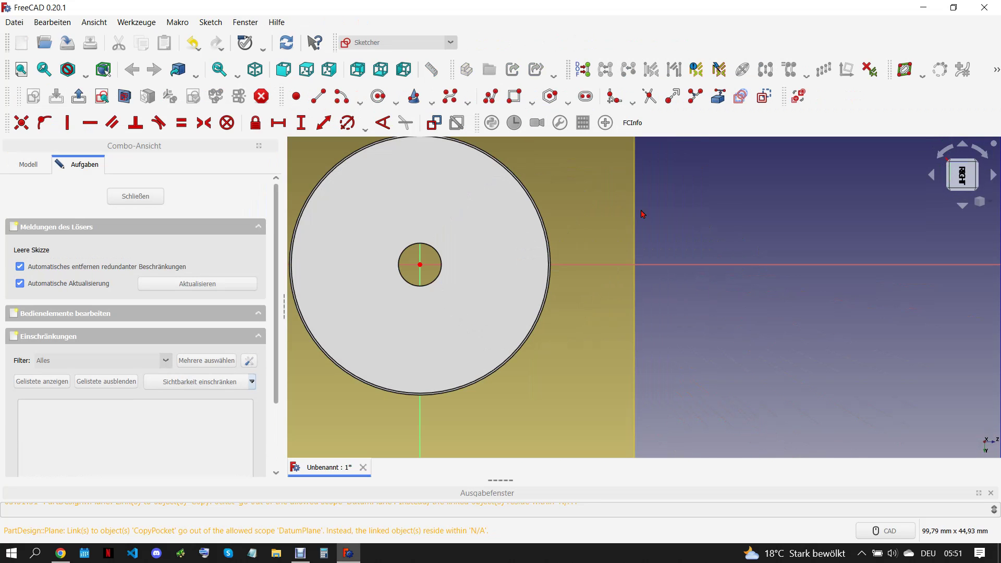
scroll(368, 231, up, 1)
Draw a circle at the sketch origin with a 6 mm diameter
click(378, 96)
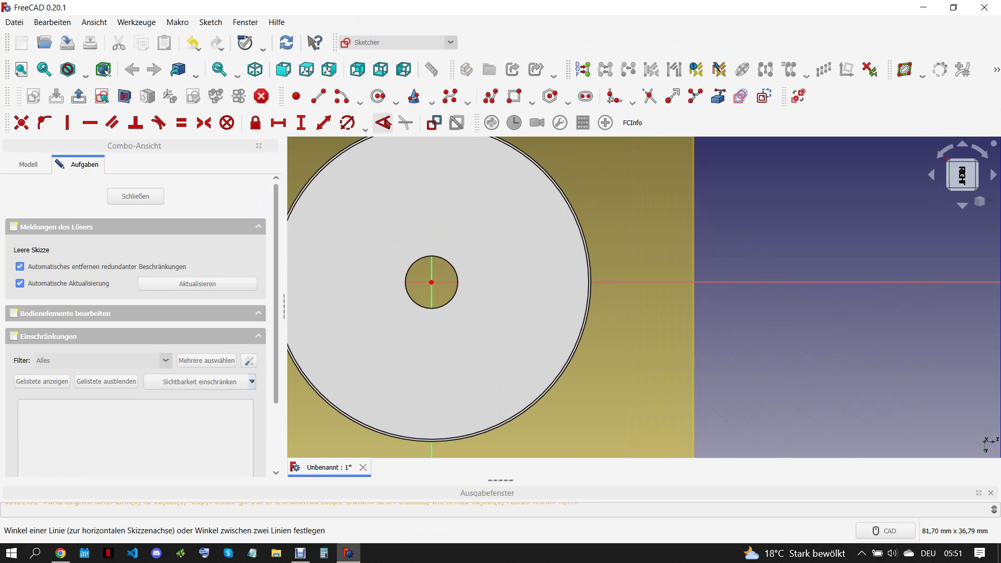
click(431, 282)
click(440, 276)
click(347, 122)
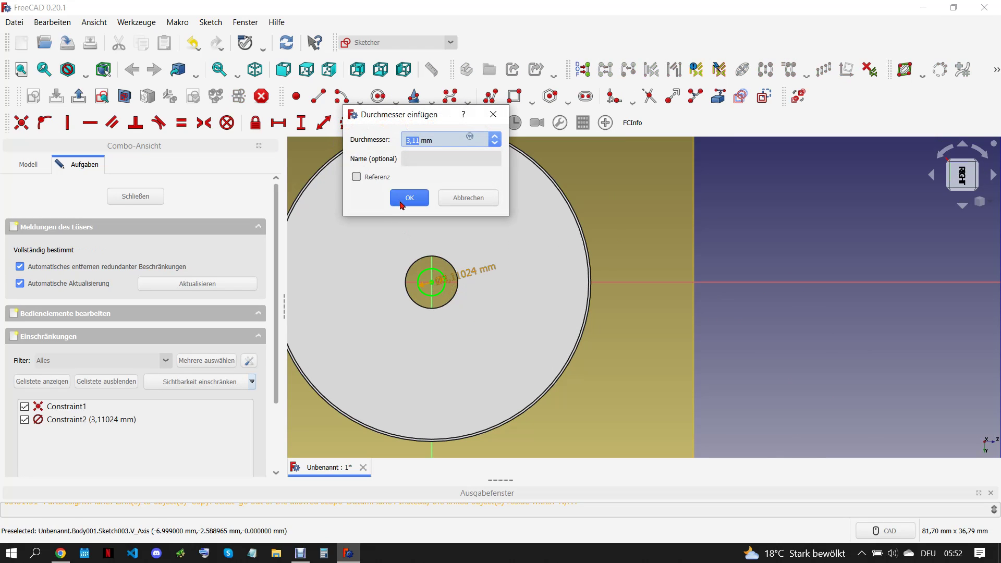
key(Return)
Pad the 6 mm circle sketch into a pin in the disc's centre hole
click(136, 196)
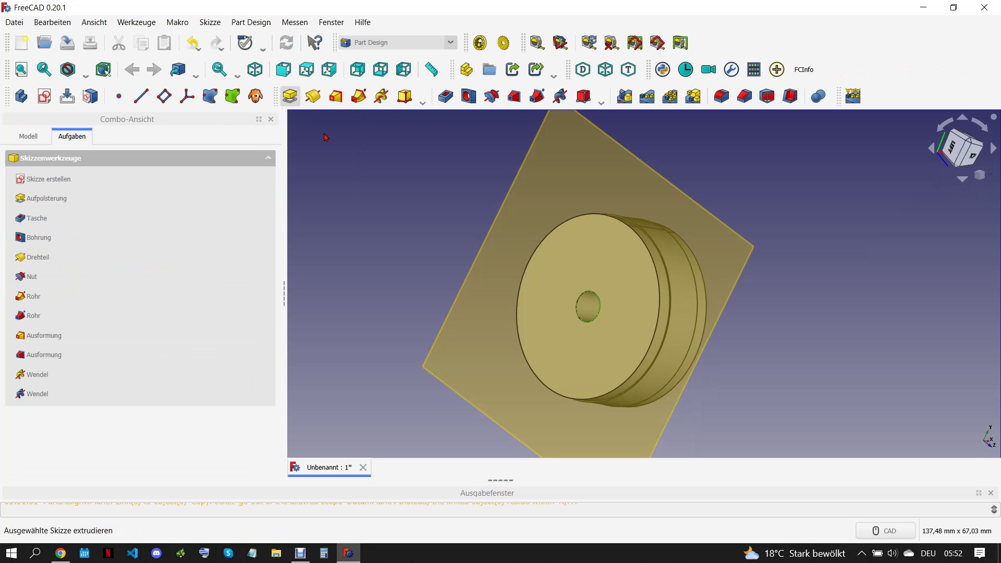
click(290, 96)
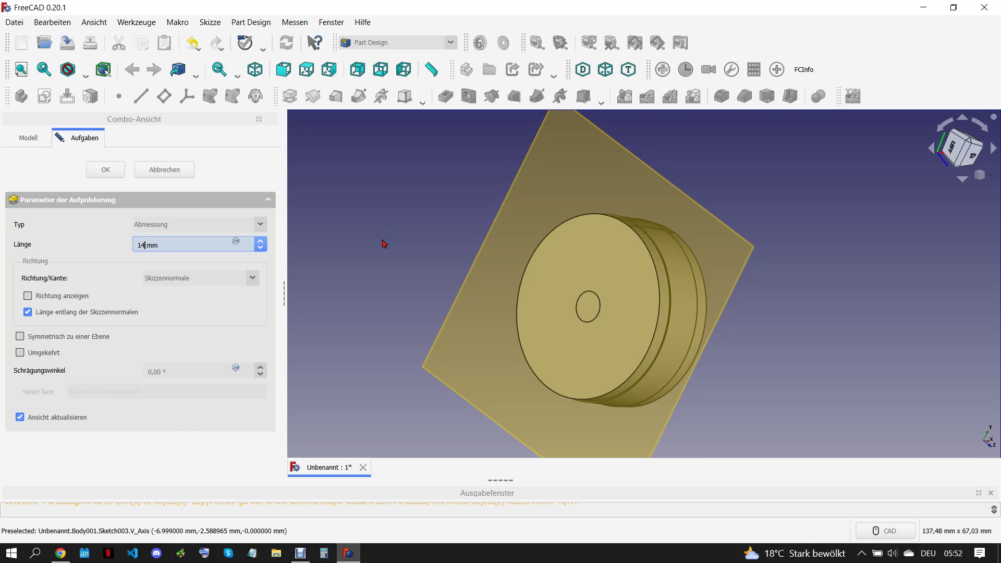
click(110, 171)
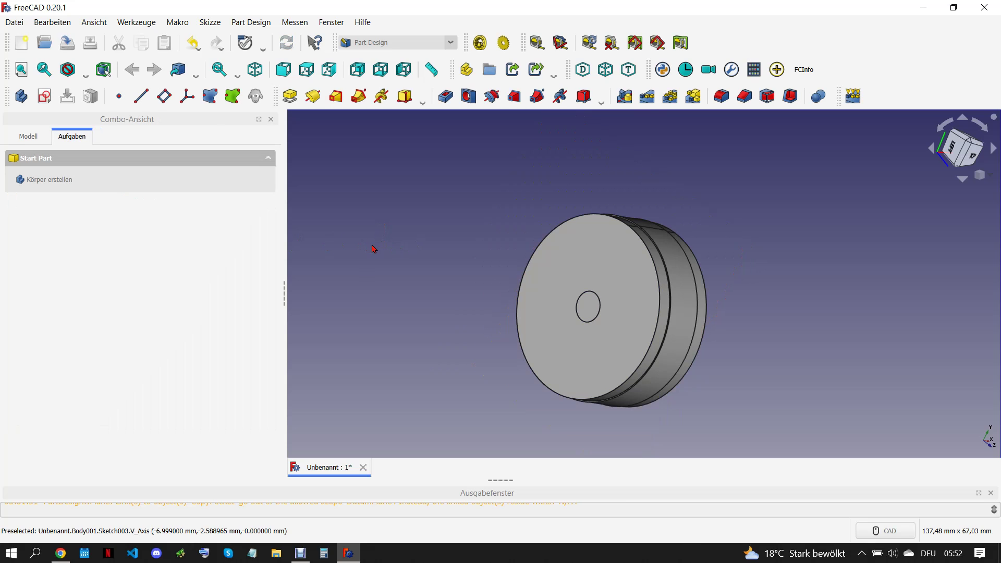
middle_drag(551, 313, 462, 301)
Sketch an 8 mm diameter circle centred on the disc's hole face
click(767, 373)
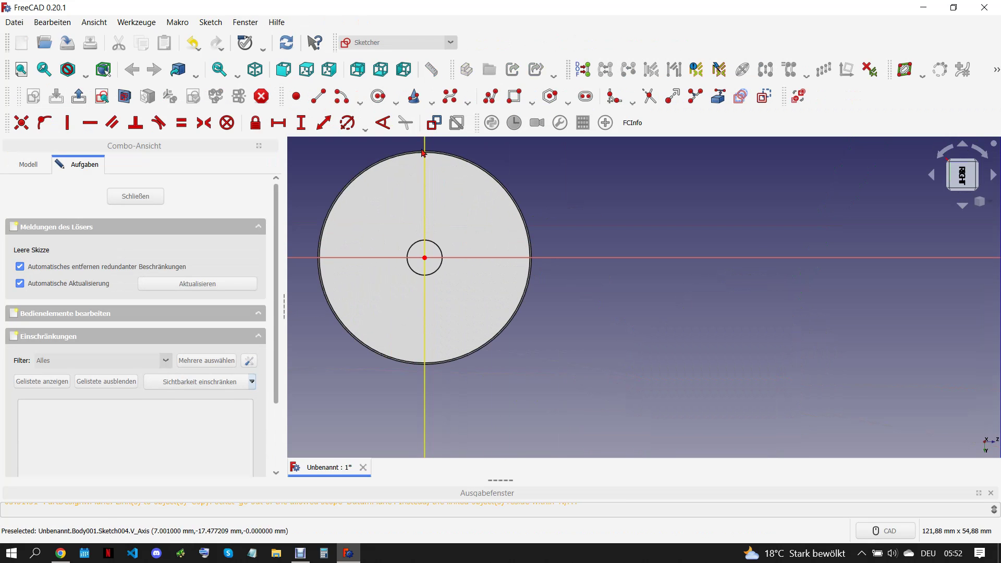
click(378, 96)
click(425, 257)
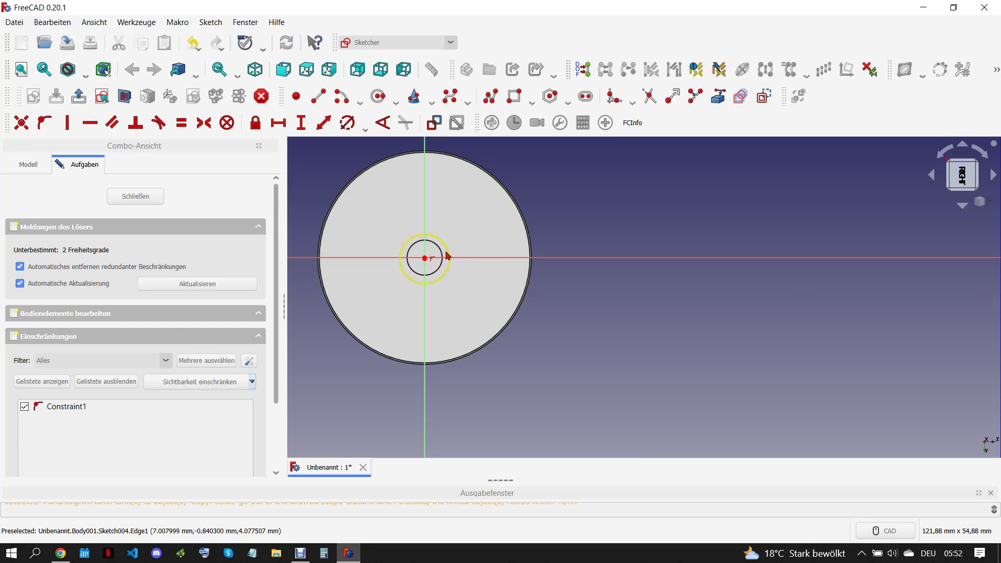
key(Escape)
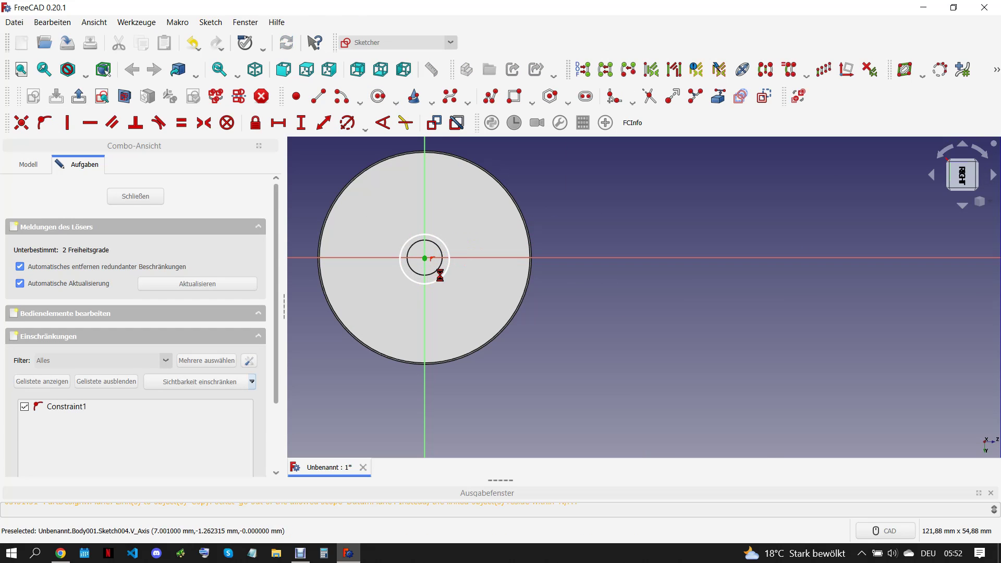
click(447, 252)
click(348, 123)
text(8)
click(410, 201)
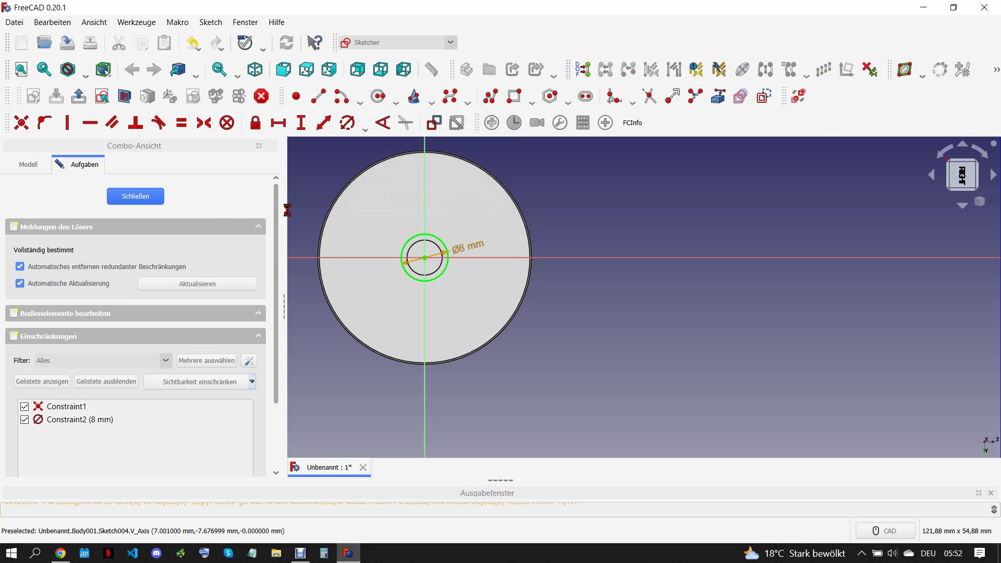
Pad the 8 mm circle 99,5 mm into a shaft
click(60, 553)
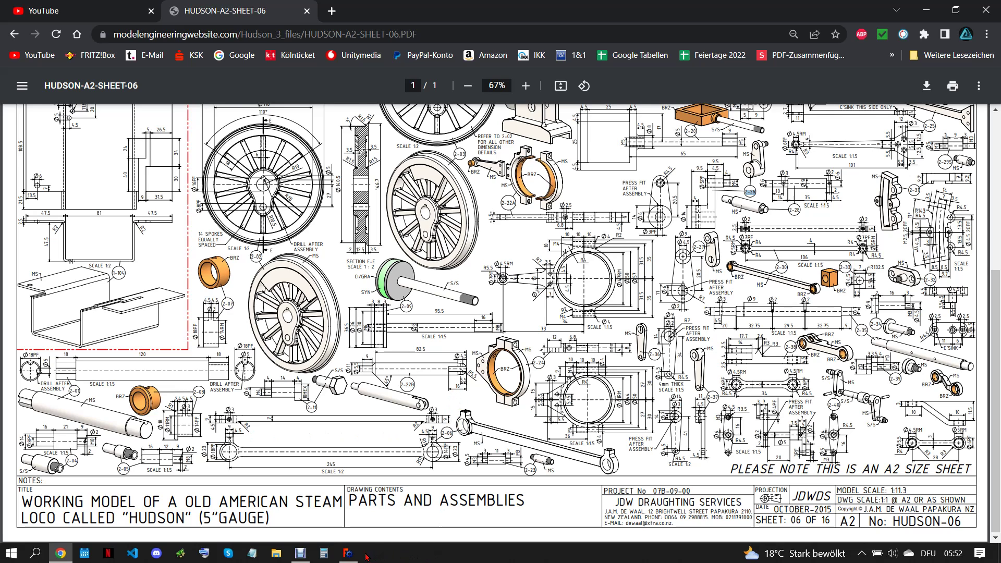
click(349, 553)
scroll(615, 324, down, 3)
scroll(615, 318, up, 3)
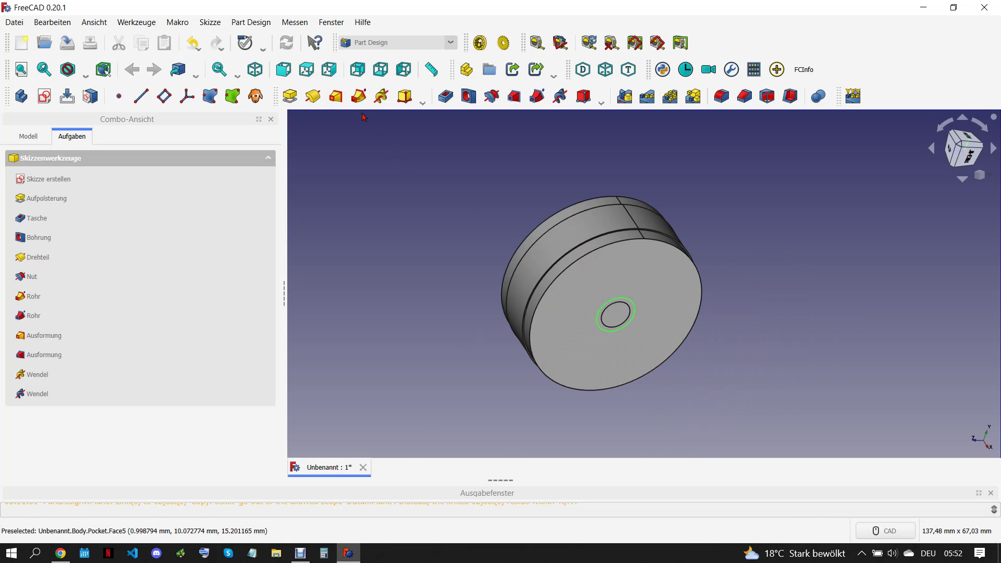
click(291, 99)
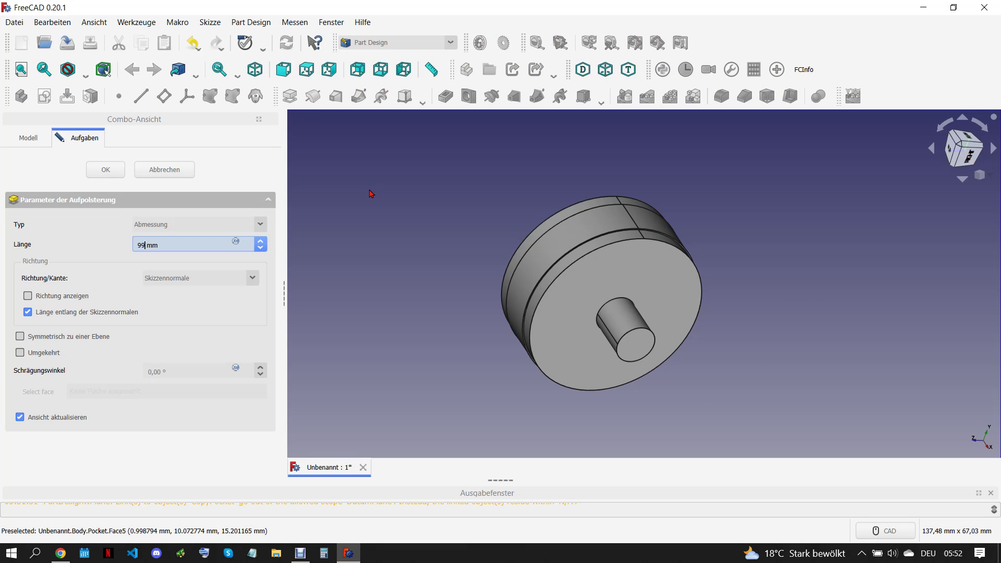
click(416, 219)
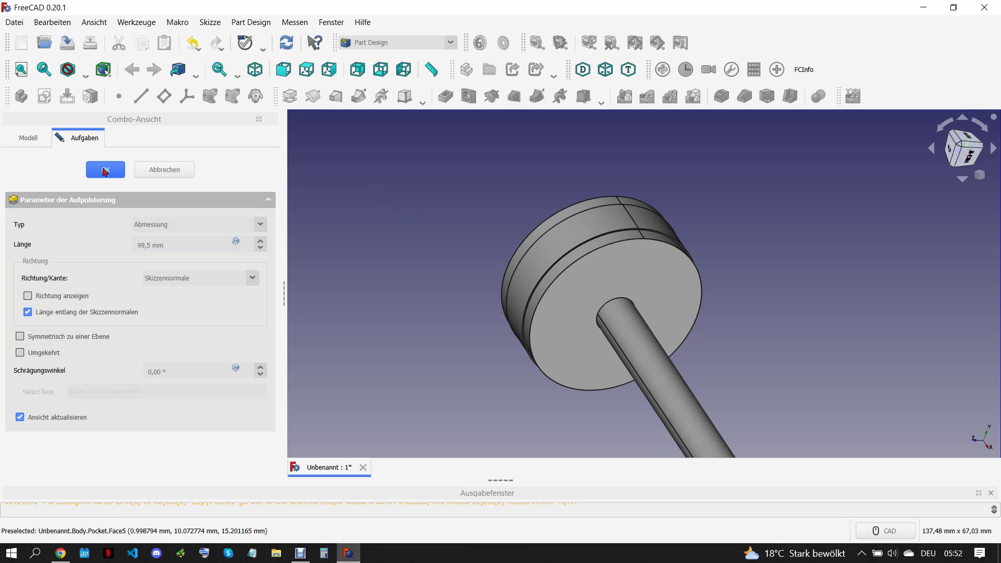
key(Return)
mouse_move(594, 395)
middle_down()
mouse_move(739, 232)
mouse_move(711, 277)
mouse_move(617, 325)
middle_up()
Select Body and Body001 and merge them into a Compound in the Part workbench
click(29, 136)
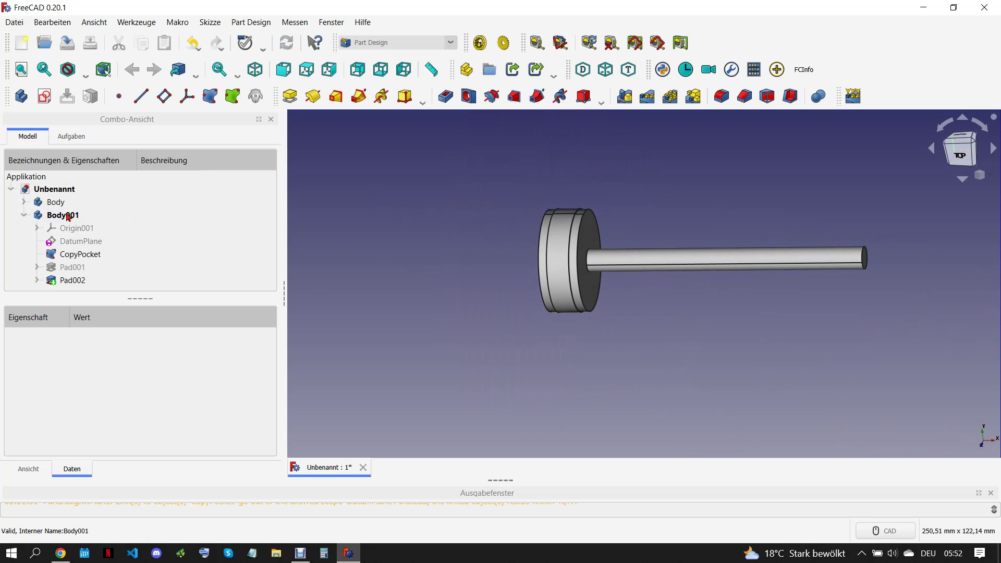
click(80, 255)
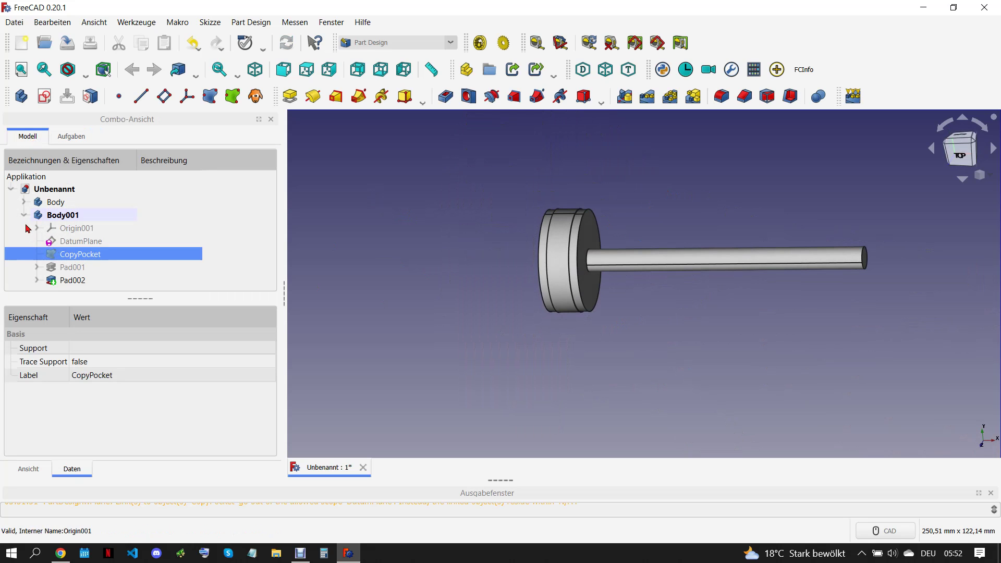
click(24, 214)
click(56, 203)
ctrl+click(86, 216)
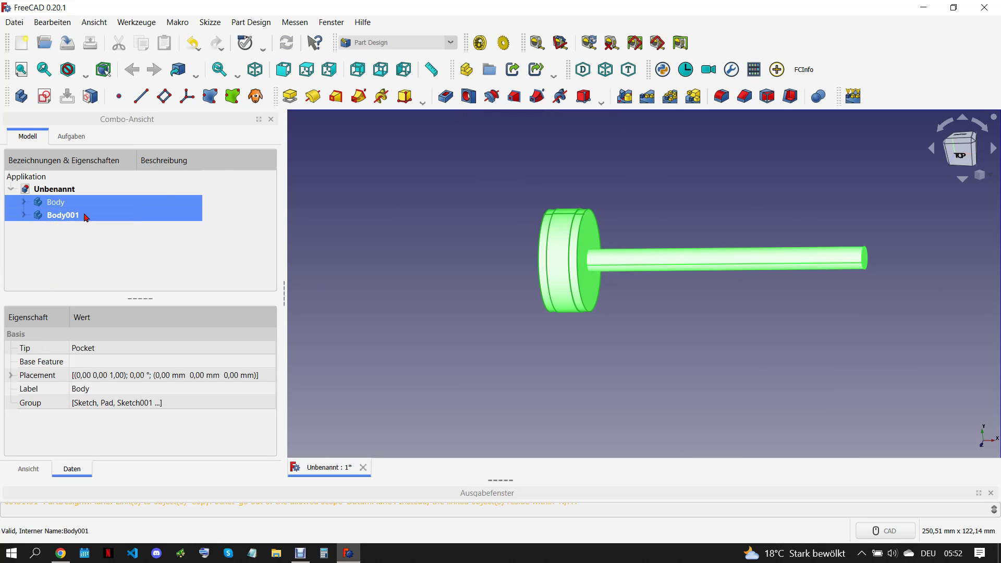
click(450, 42)
click(443, 85)
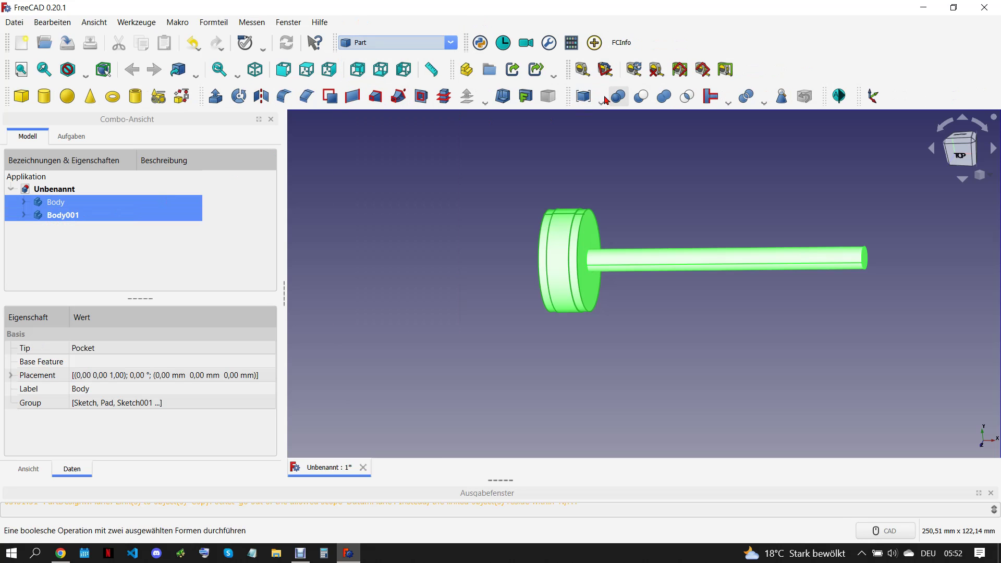
click(584, 98)
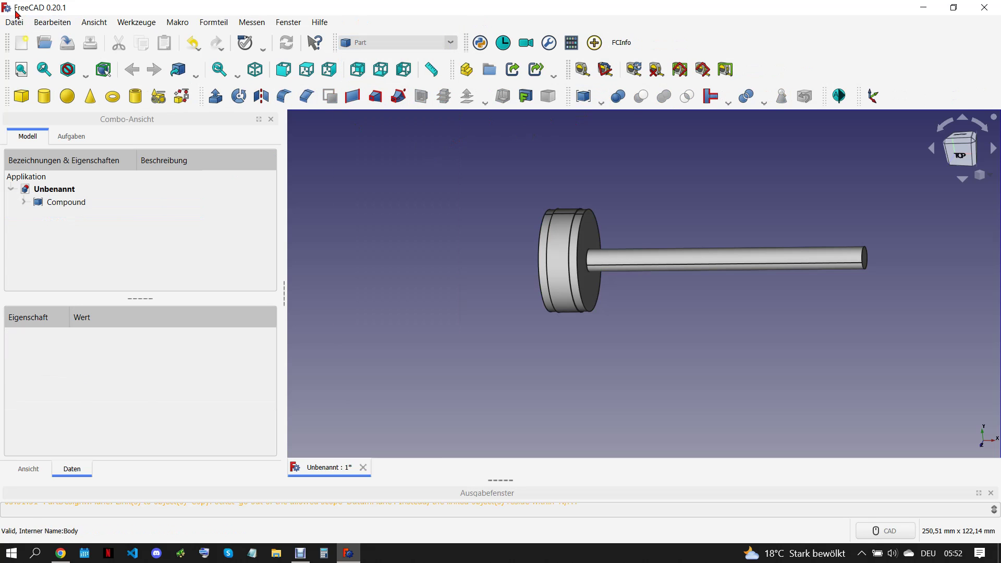
Start Save As for the document and switch to the reference drawing
click(14, 22)
click(62, 123)
click(60, 553)
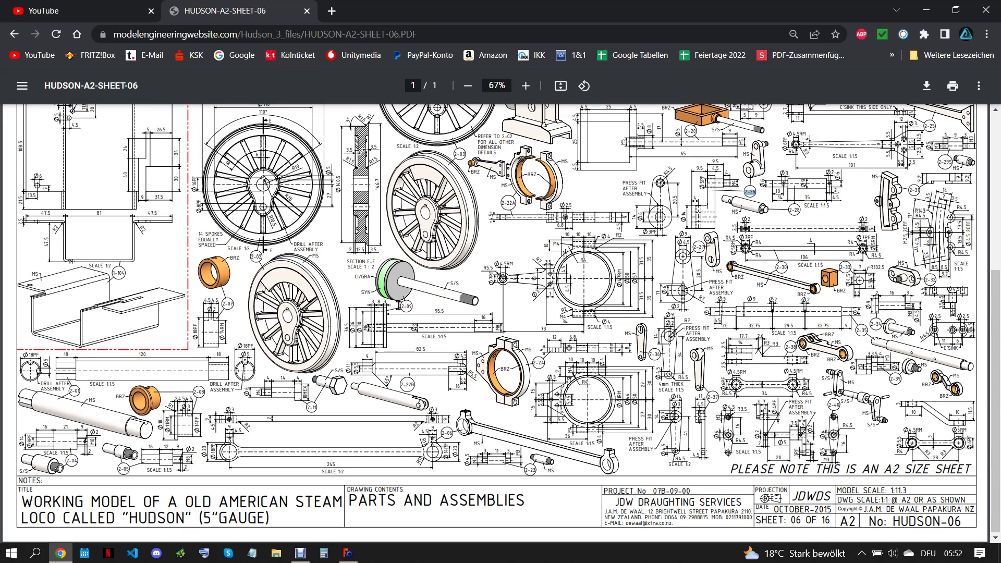
Save the model as '2-09', copied from the PDF, then close the document
right_click(406, 304)
click(462, 317)
click(348, 553)
right_click(193, 325)
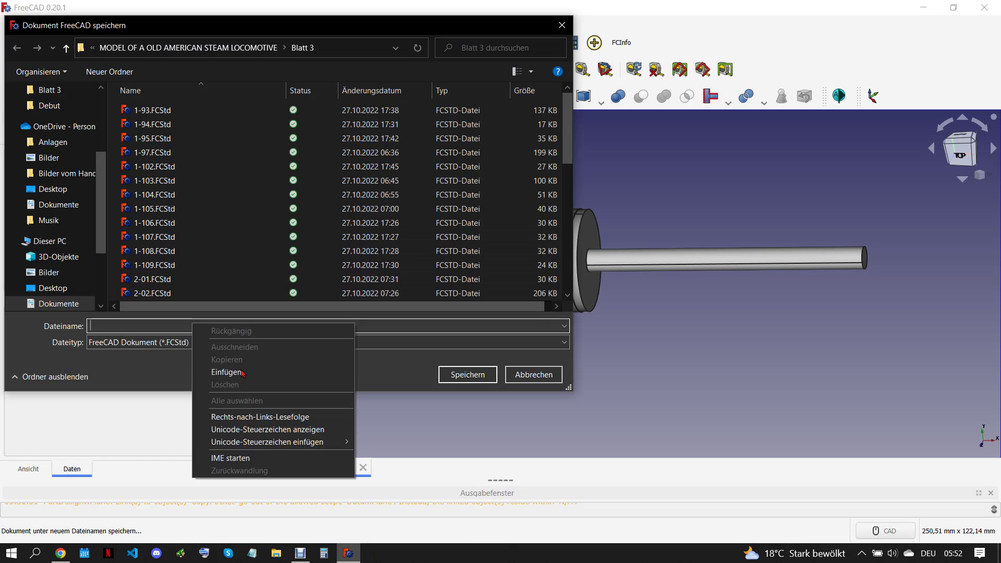
click(226, 372)
click(467, 375)
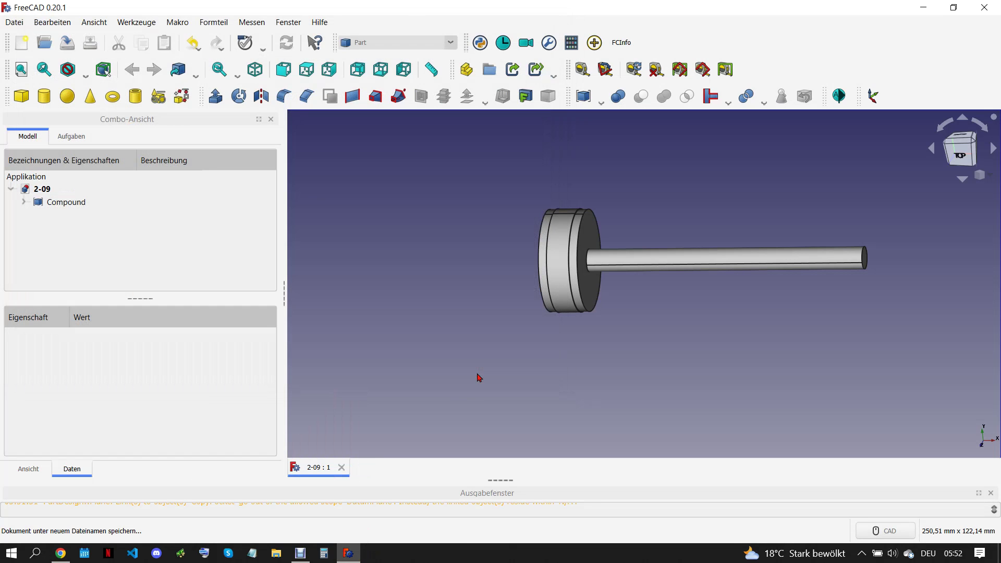
click(342, 468)
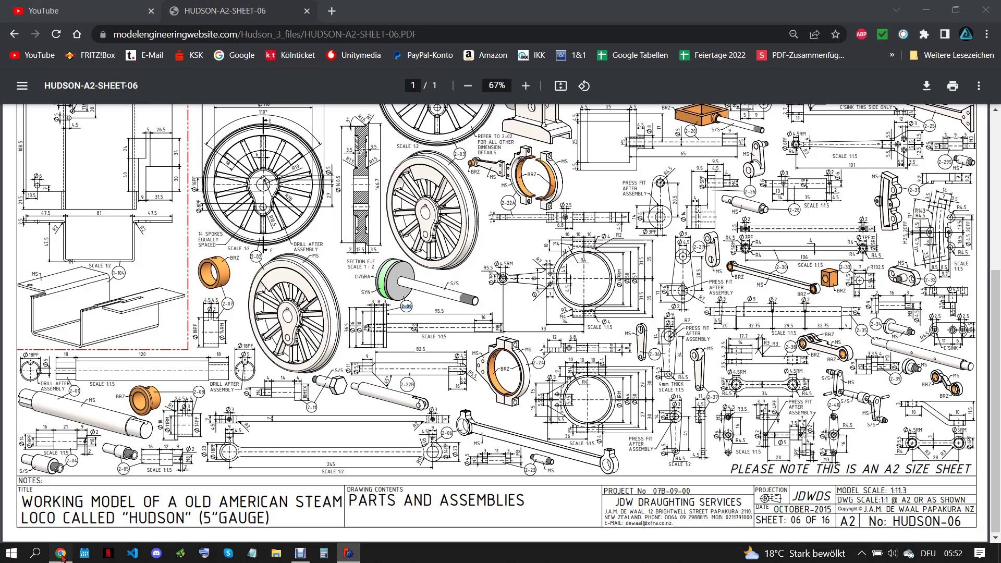
key(alt+Tab)
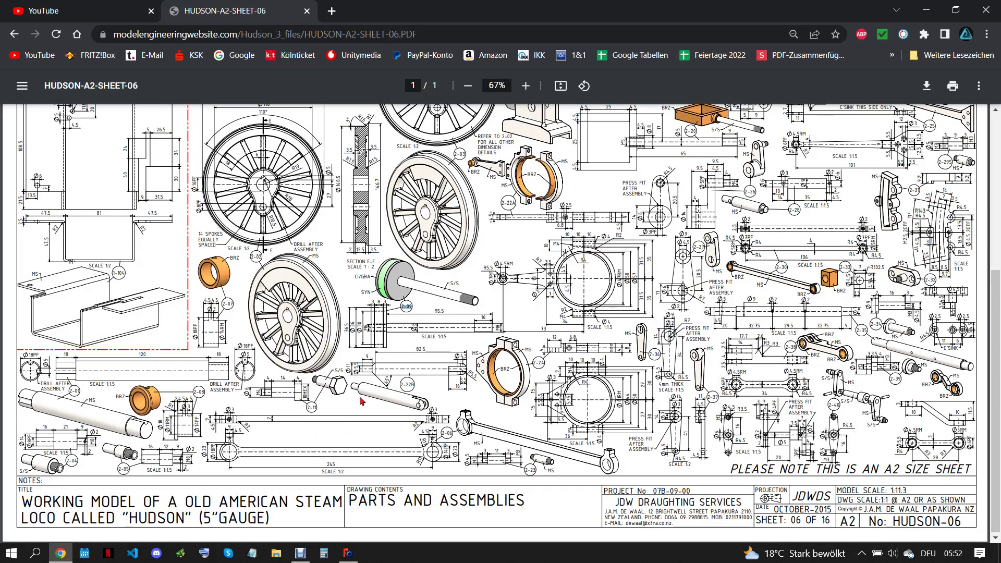
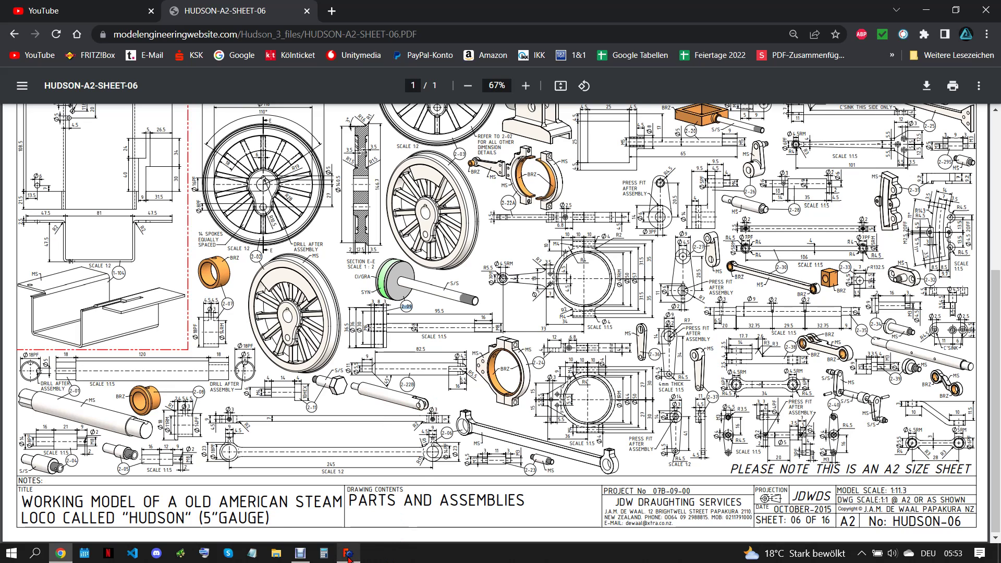
Switch from Chrome to FreeCAD and create a new empty document
click(348, 558)
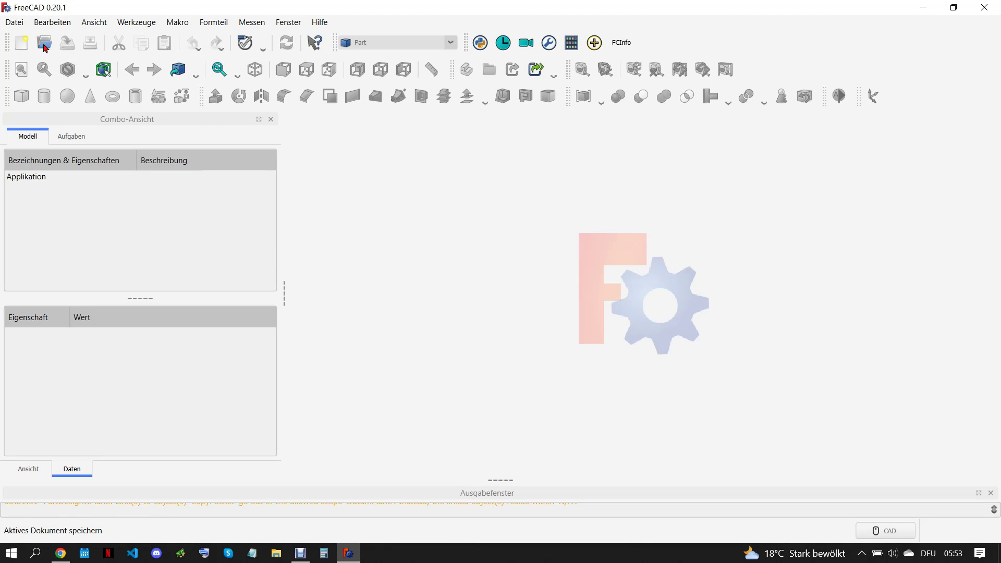
click(21, 42)
Switch to the Part Design workbench and start a sketch on the YZ_Plane
click(389, 42)
click(378, 92)
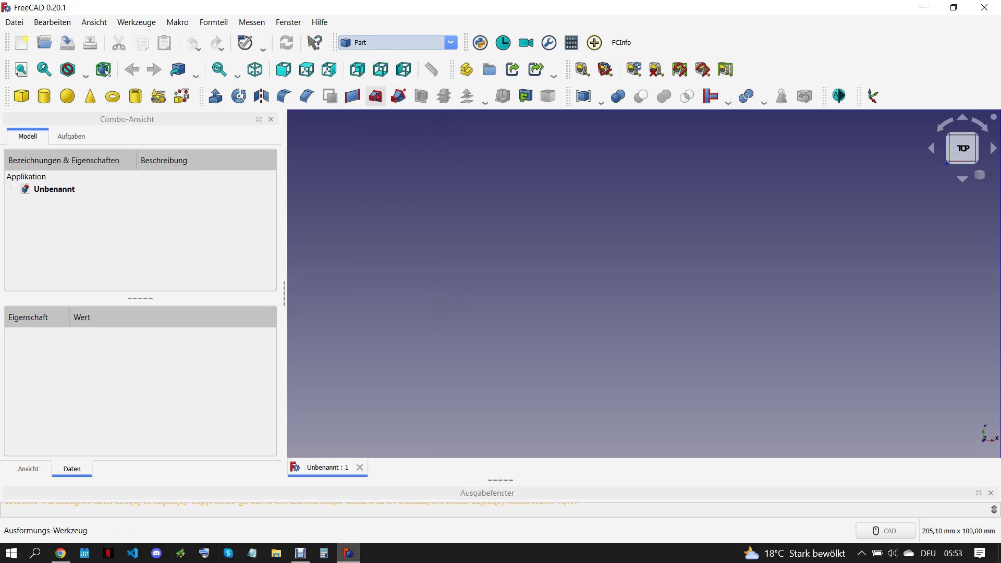
click(396, 43)
click(388, 78)
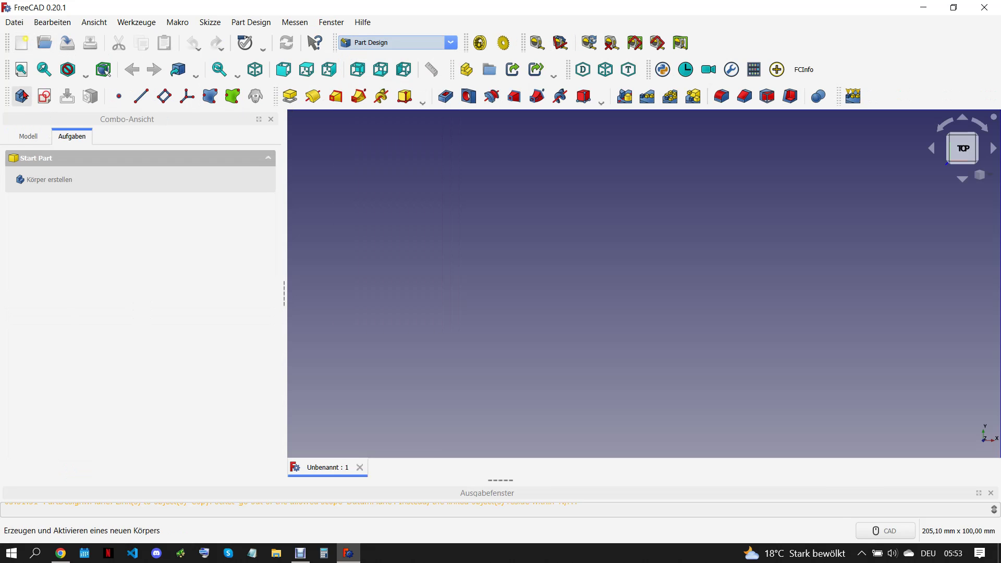
click(21, 96)
click(82, 249)
click(106, 170)
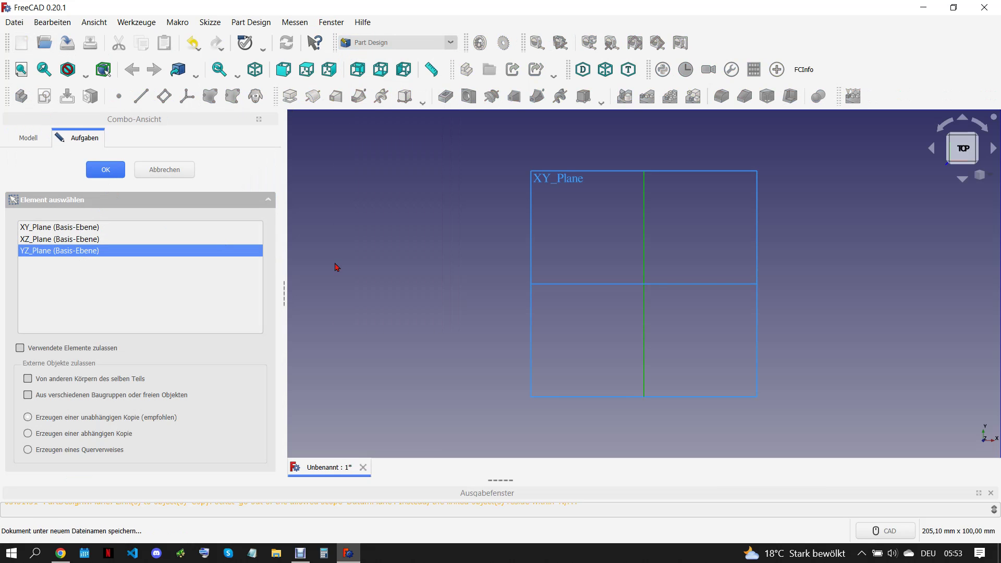
Draw a circle centred on the origin with a 5,5 mm diameter
click(379, 96)
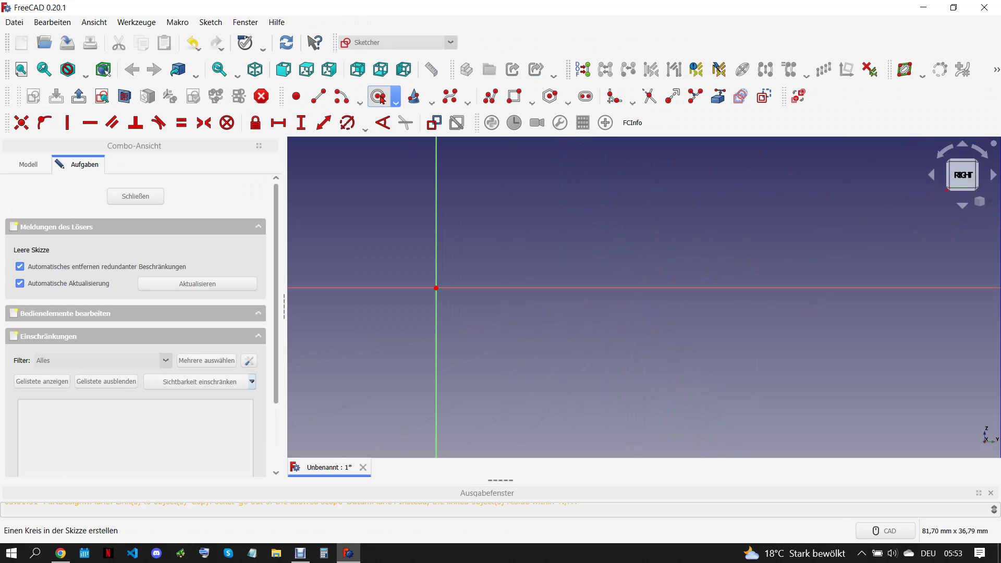
click(436, 288)
click(452, 288)
click(348, 123)
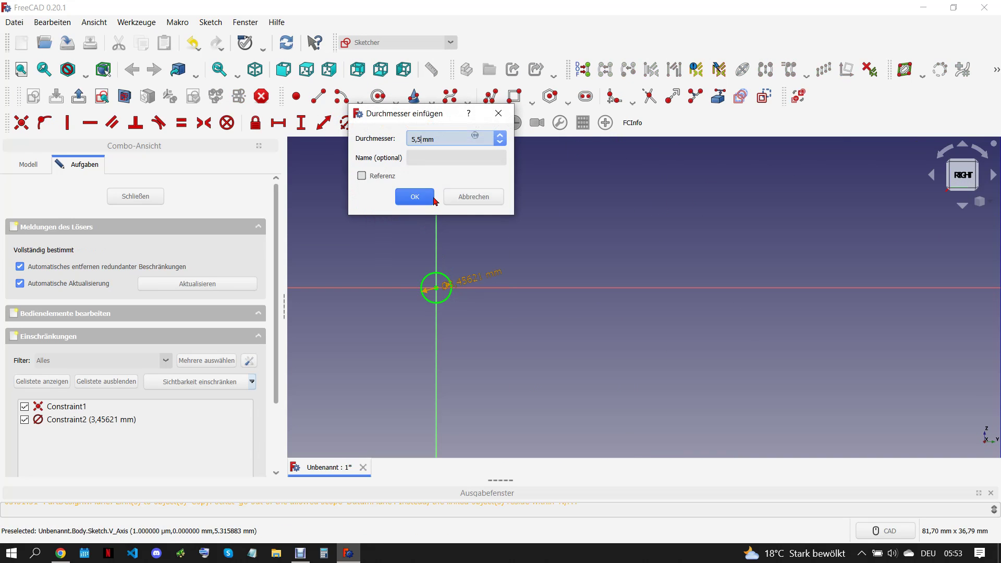
click(414, 196)
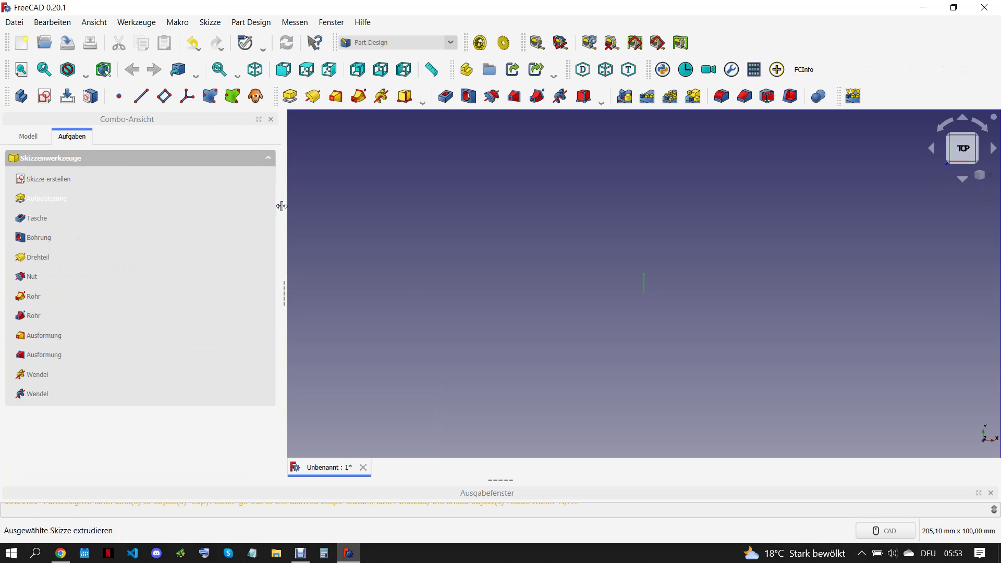
Pad the circle sketch 9 mm into a cylinder
click(290, 96)
text(9)
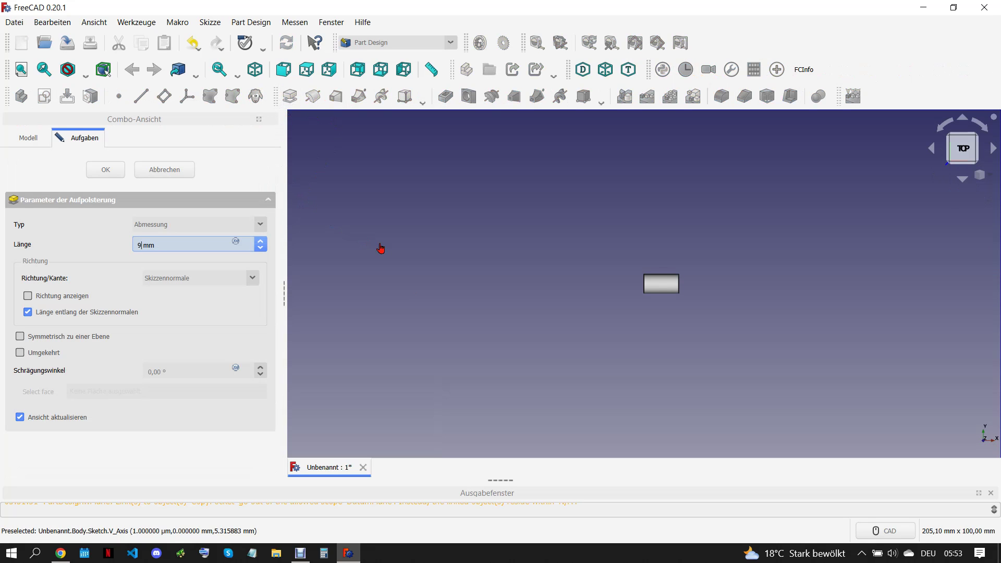
click(105, 170)
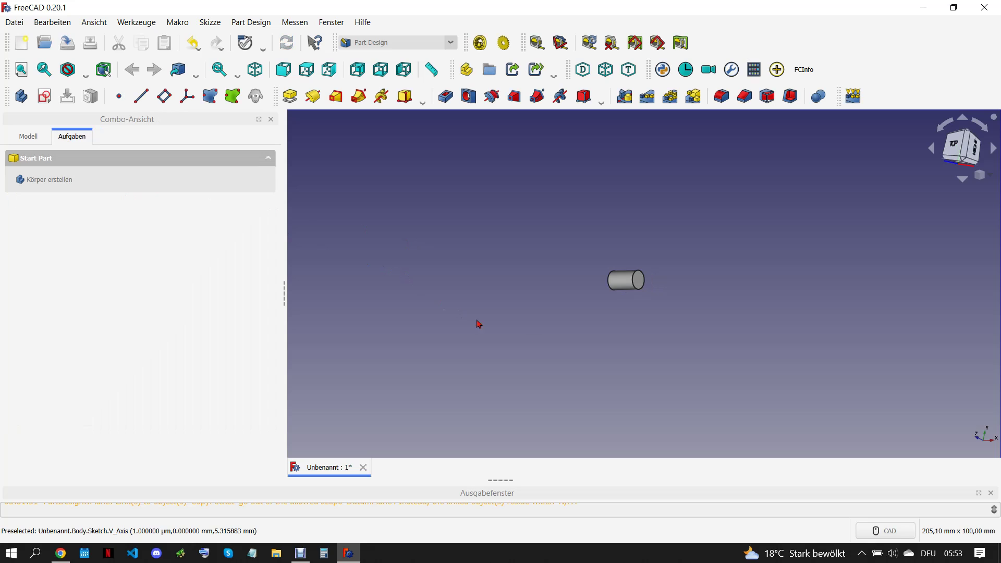
scroll(704, 287, up, 3)
Sketch a 5,5 mm diameter circle centred on the cylinder's end face and close it
click(560, 276)
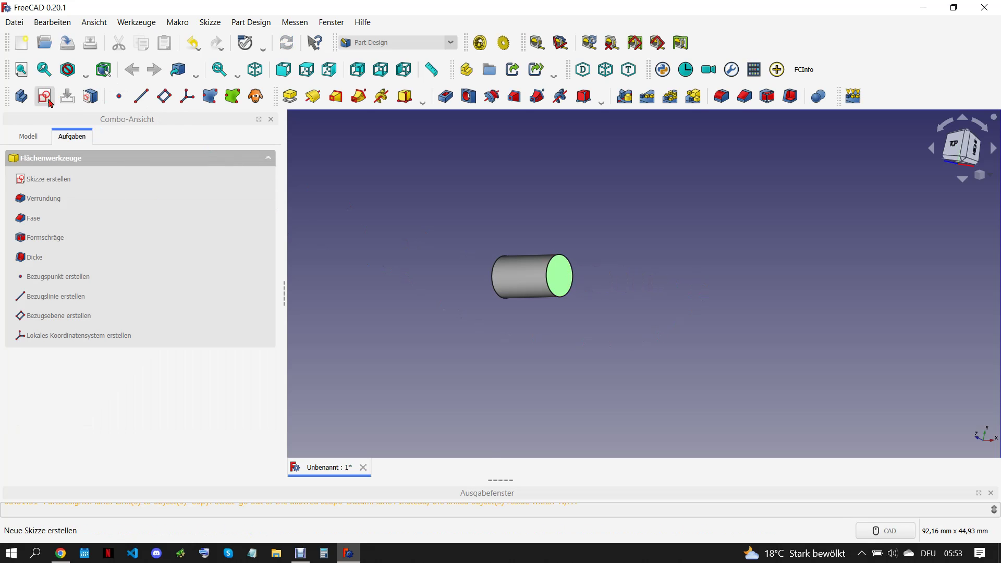
click(50, 102)
click(381, 98)
click(468, 198)
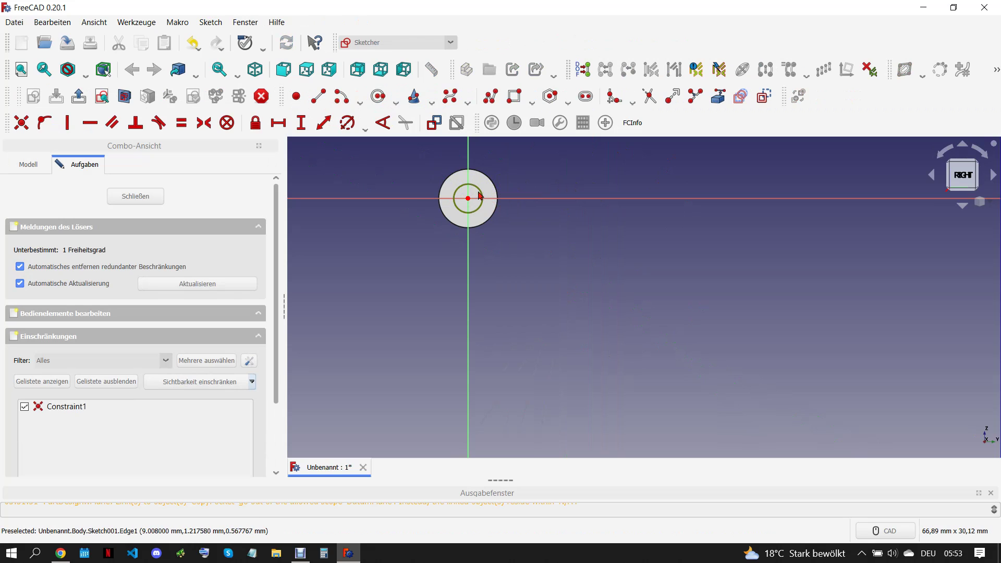
click(480, 196)
click(346, 123)
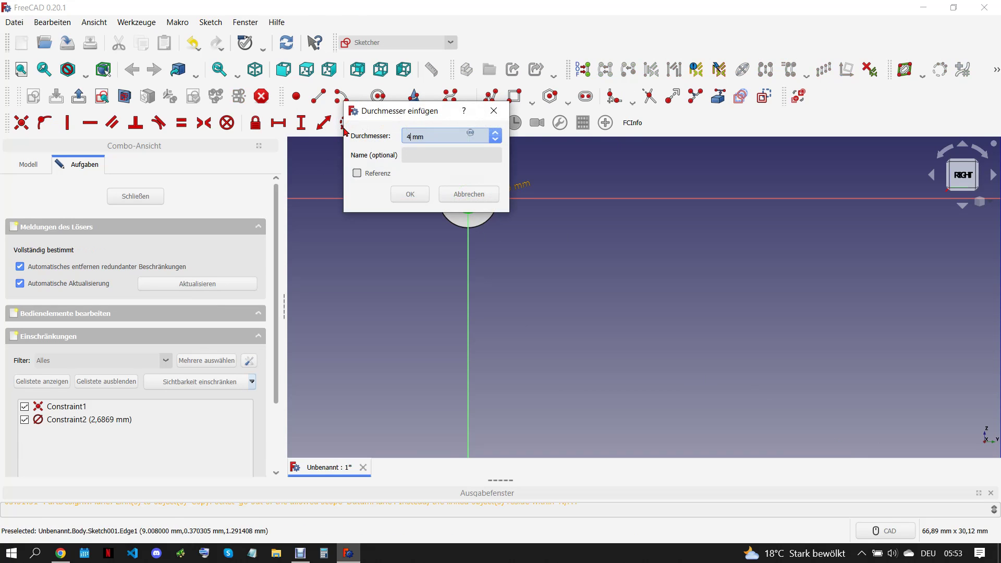
click(410, 194)
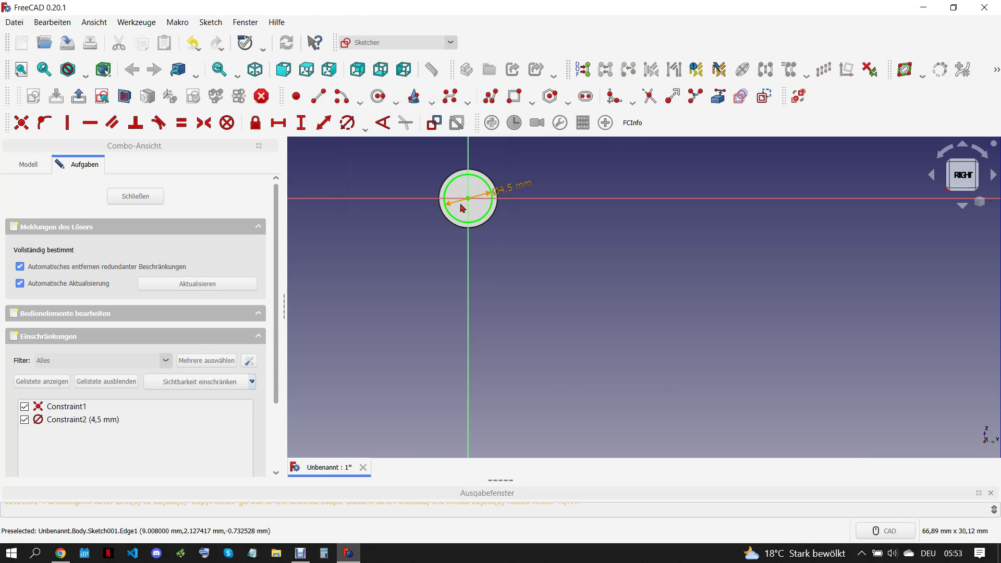
scroll(519, 188, up, 2)
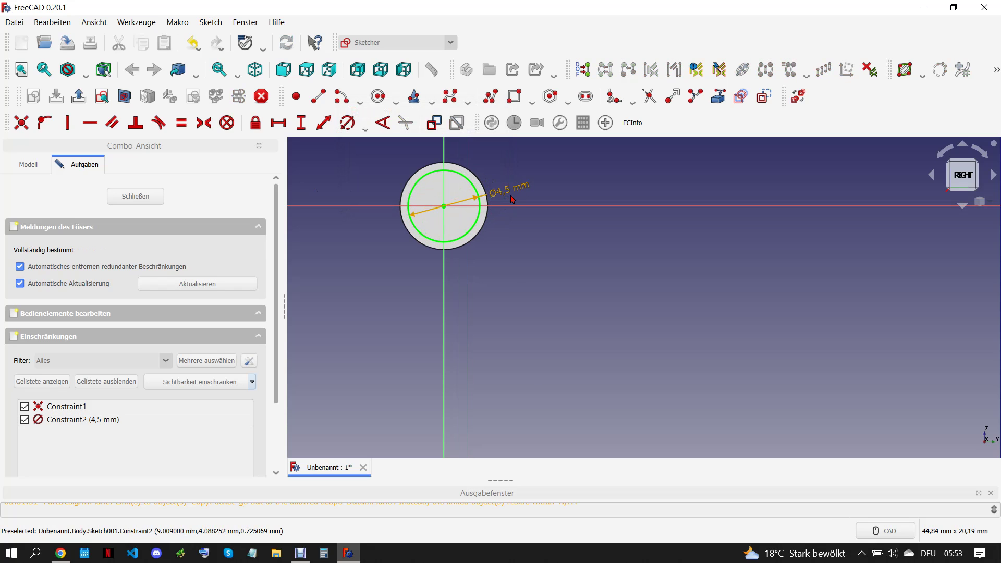
double_click(505, 190)
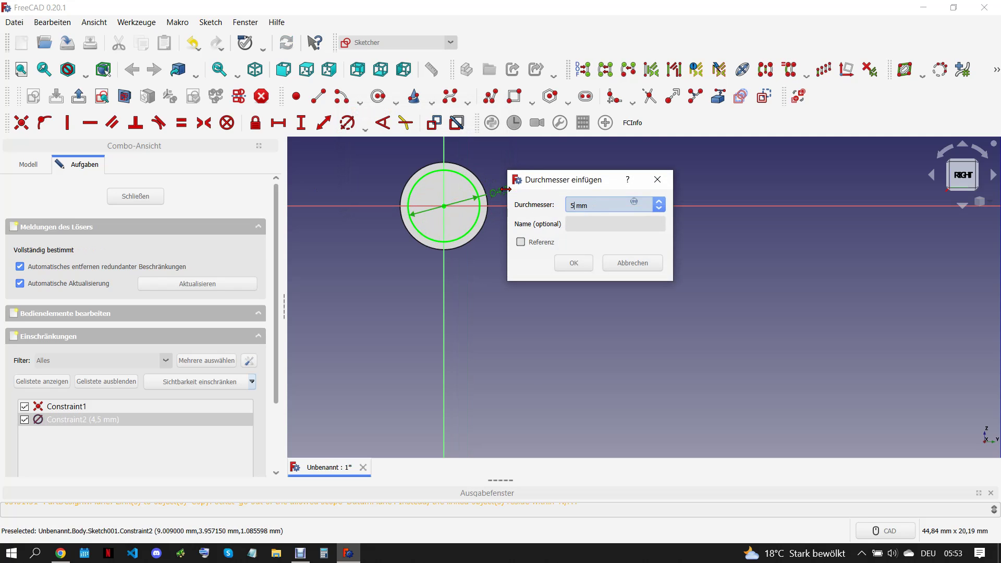
text(5,5)
click(573, 262)
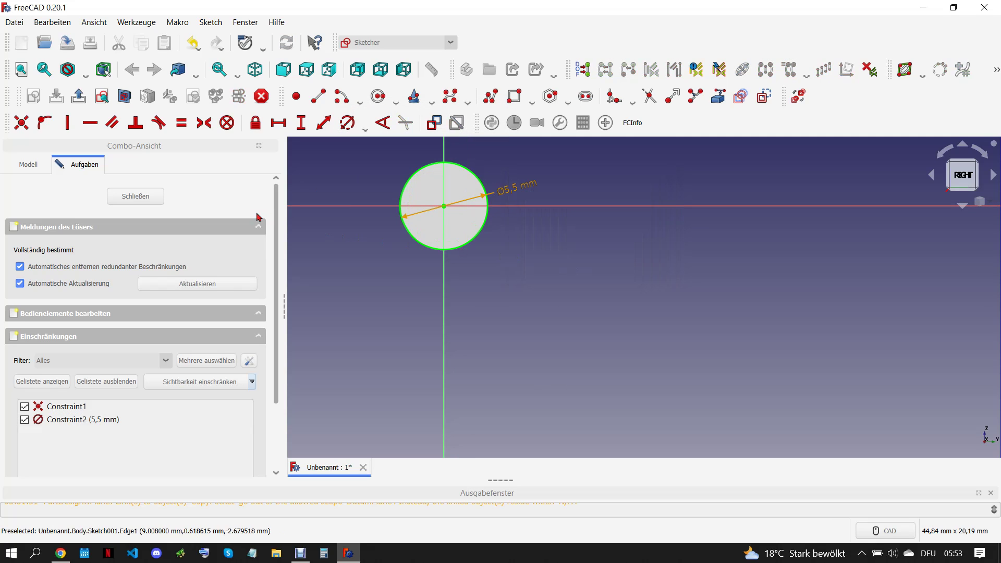
key(Escape)
Start a second sketch on the cylinder's end face
click(387, 227)
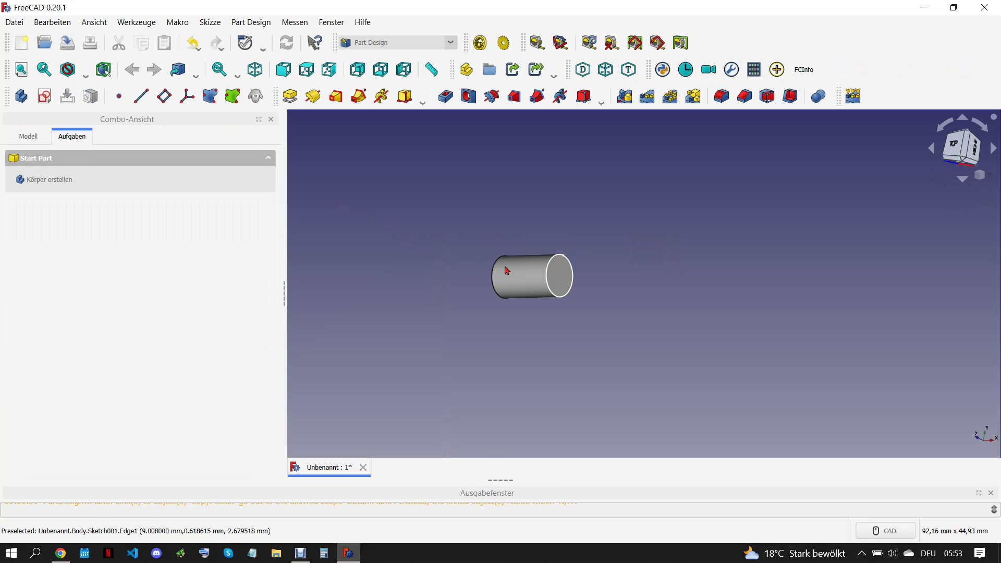
click(558, 274)
click(44, 96)
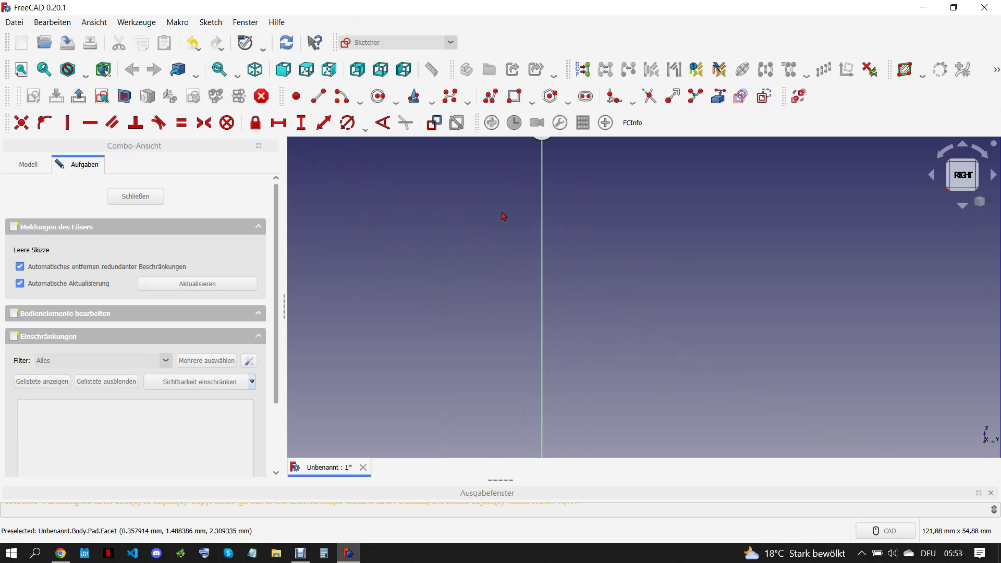
scroll(578, 170, up, 5)
scroll(508, 282, up, 2)
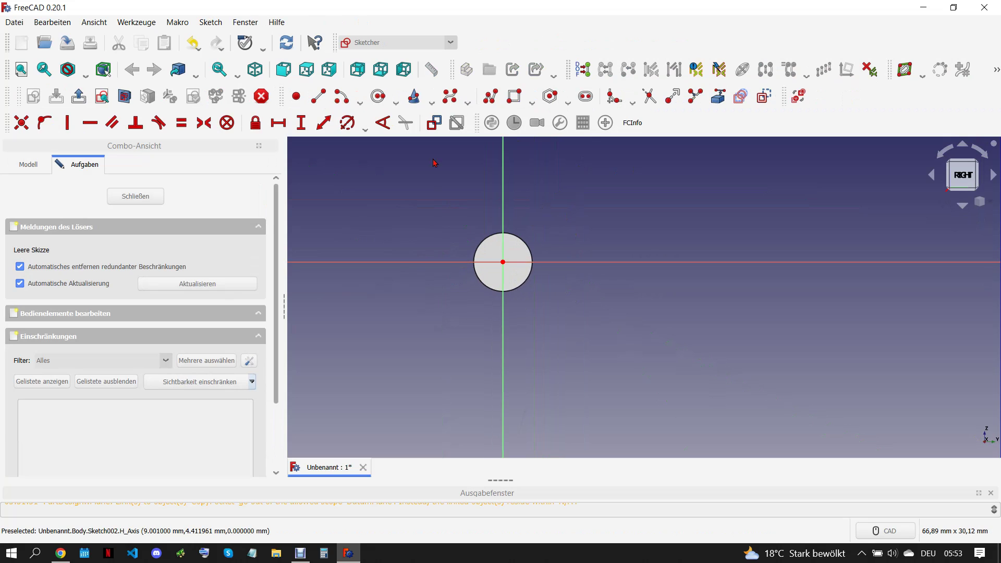
Draw an 11 mm diameter circle centred on the origin and close the sketch
click(377, 98)
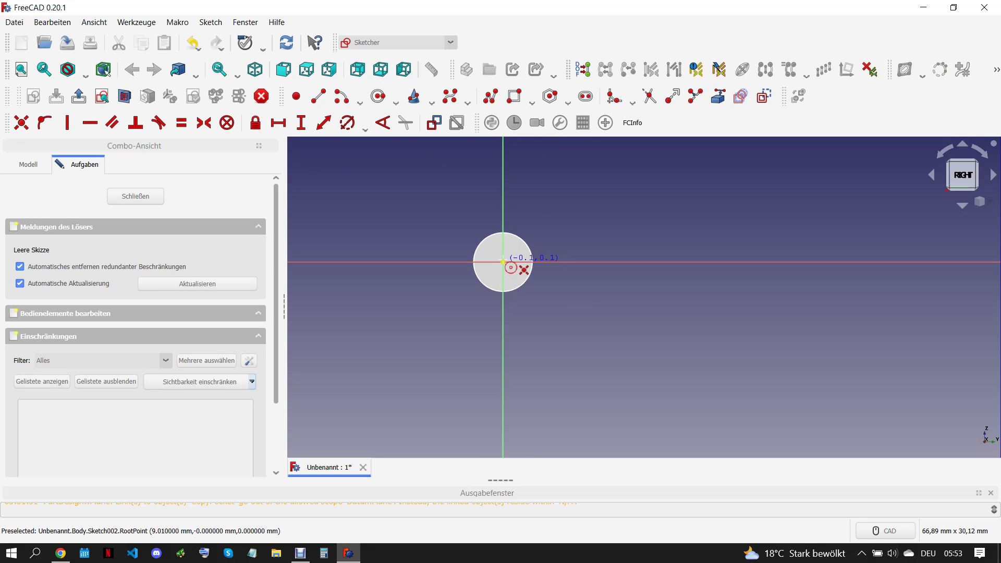
click(503, 261)
click(544, 249)
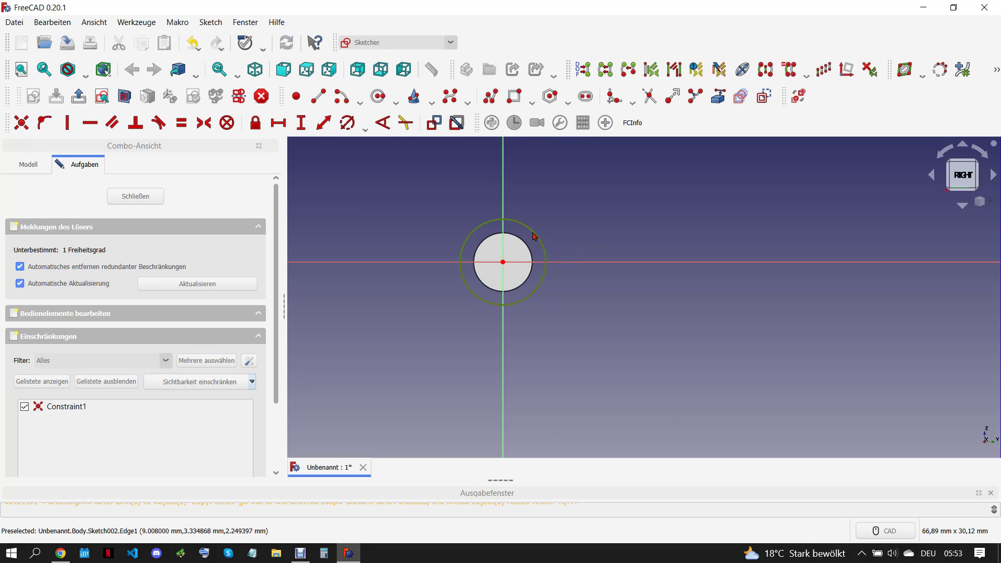
click(347, 124)
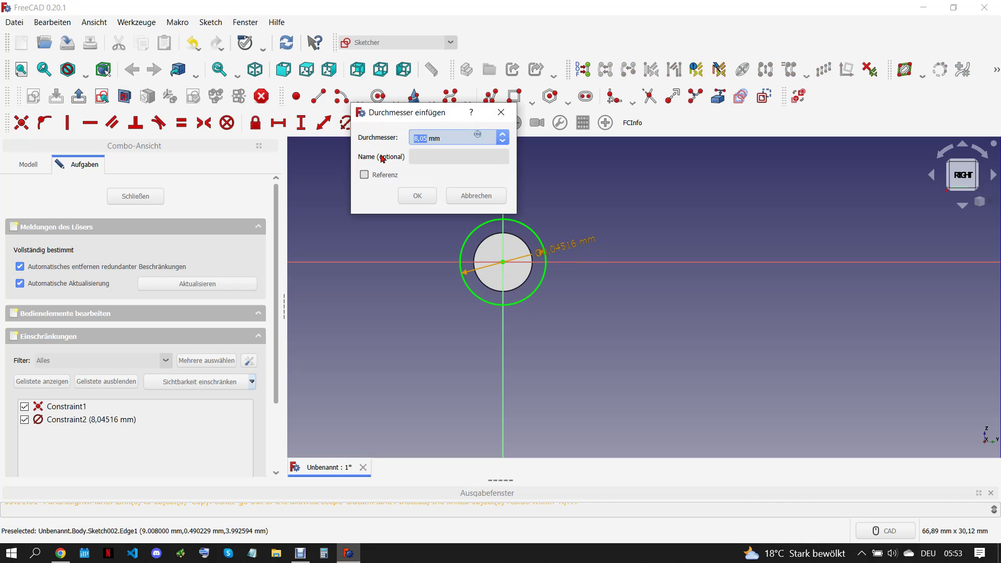
text(11)
click(417, 195)
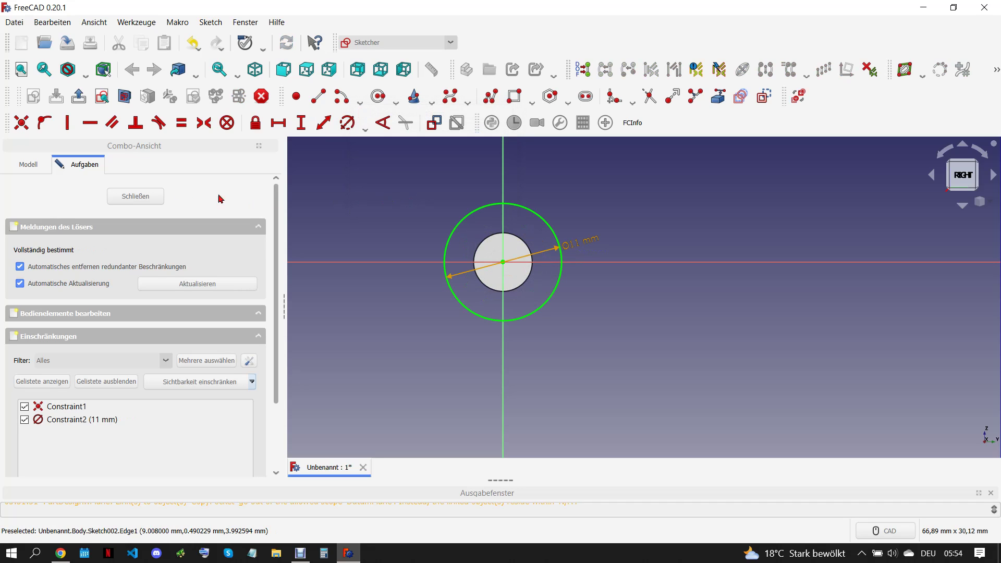
click(145, 197)
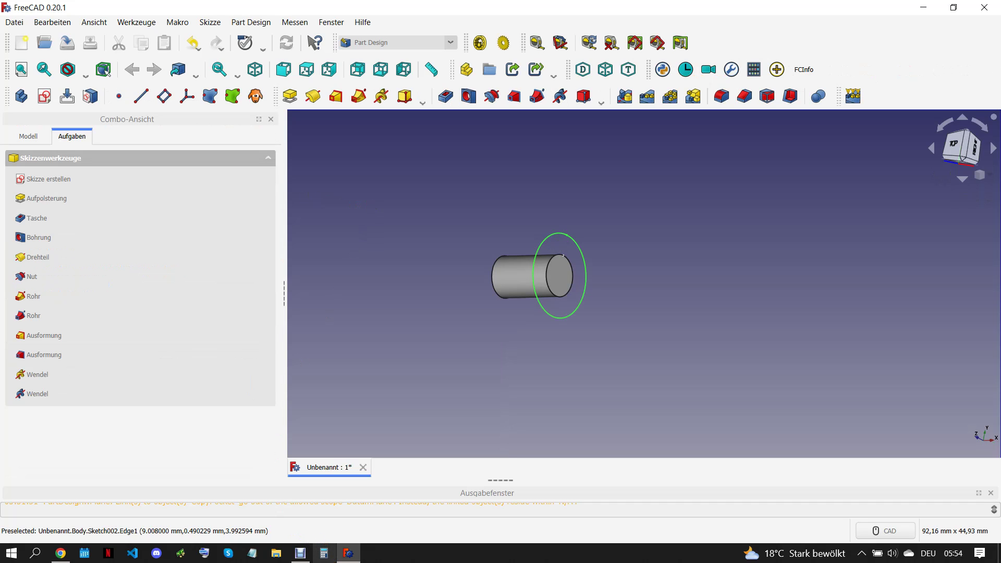
click(29, 134)
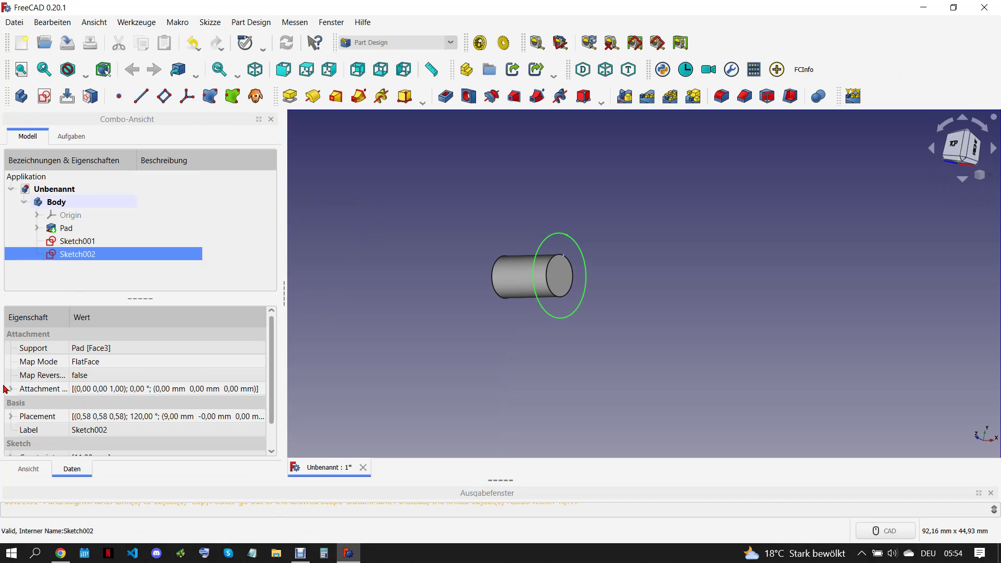
click(11, 389)
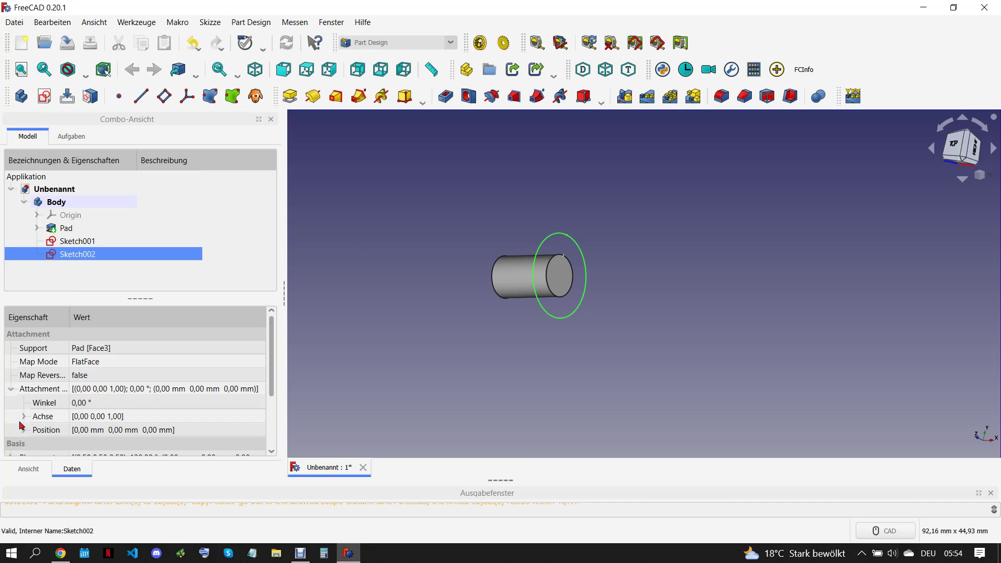
click(24, 430)
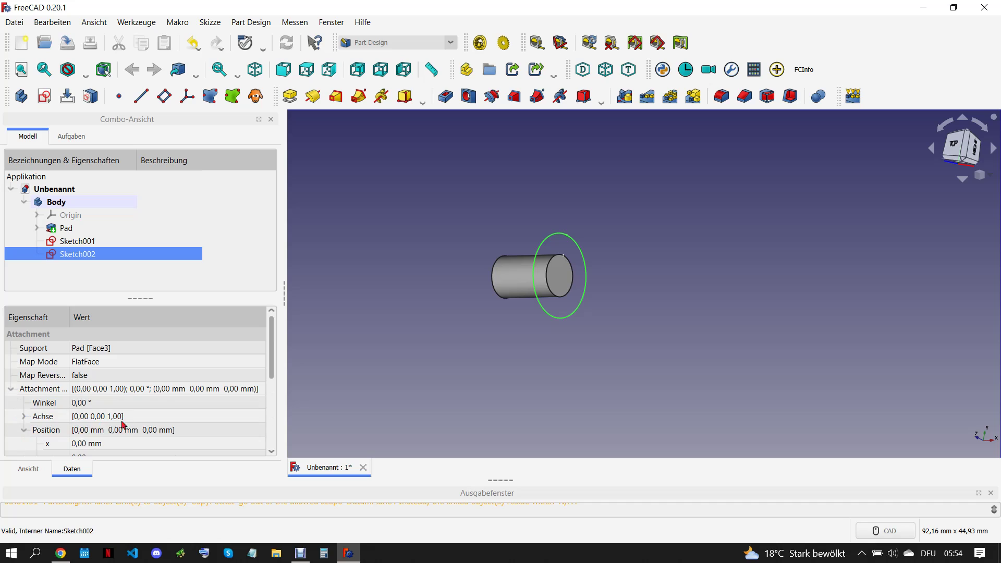
scroll(125, 426, down, 3)
click(130, 366)
scroll(131, 365, down, 1)
scroll(131, 365, up, 2)
scroll(131, 365, up, 2)
drag(127, 365, 48, 365)
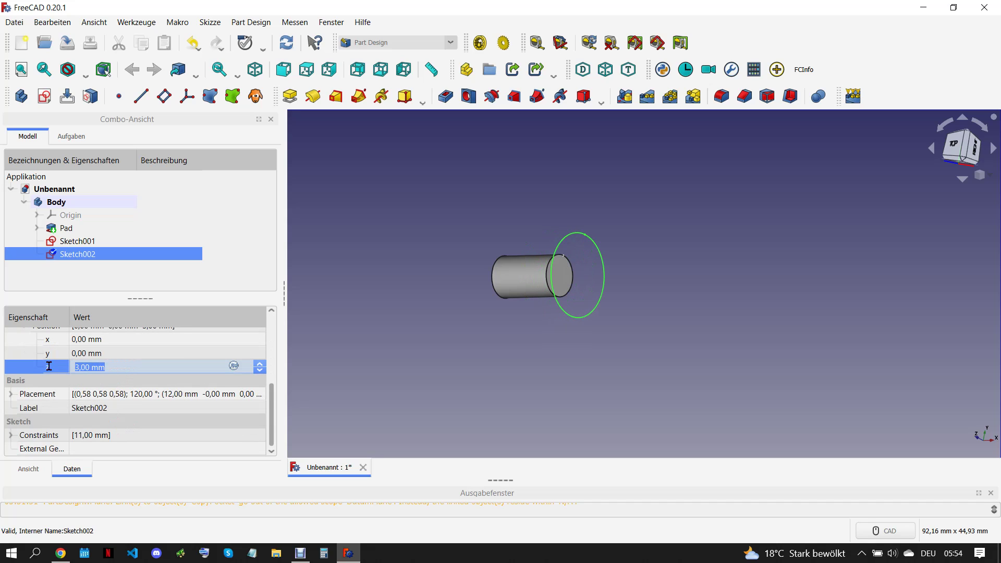
text(5,5)
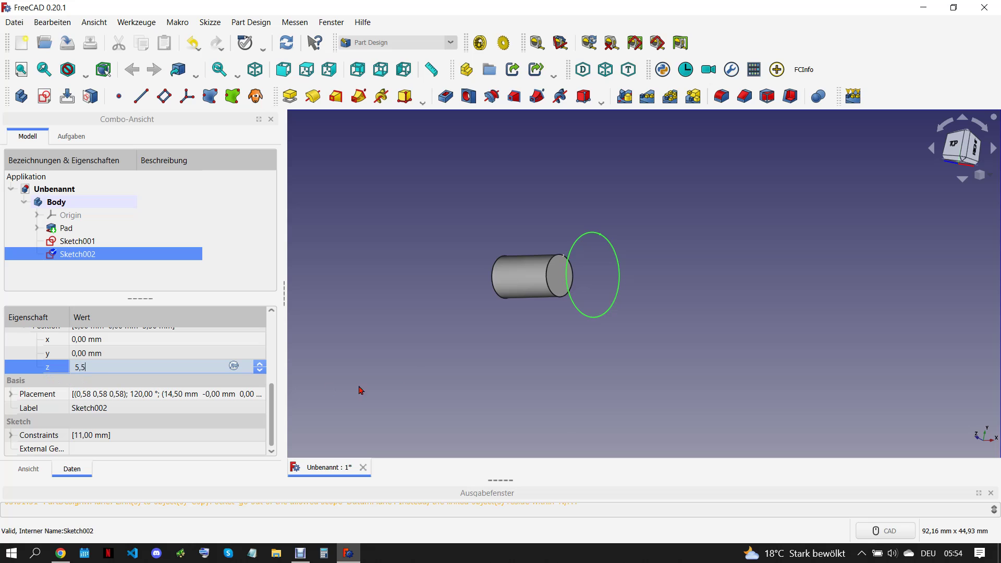
key(Return)
mouse_move(576, 335)
middle_down()
mouse_move(637, 330)
mouse_move(579, 353)
mouse_move(532, 346)
middle_up()
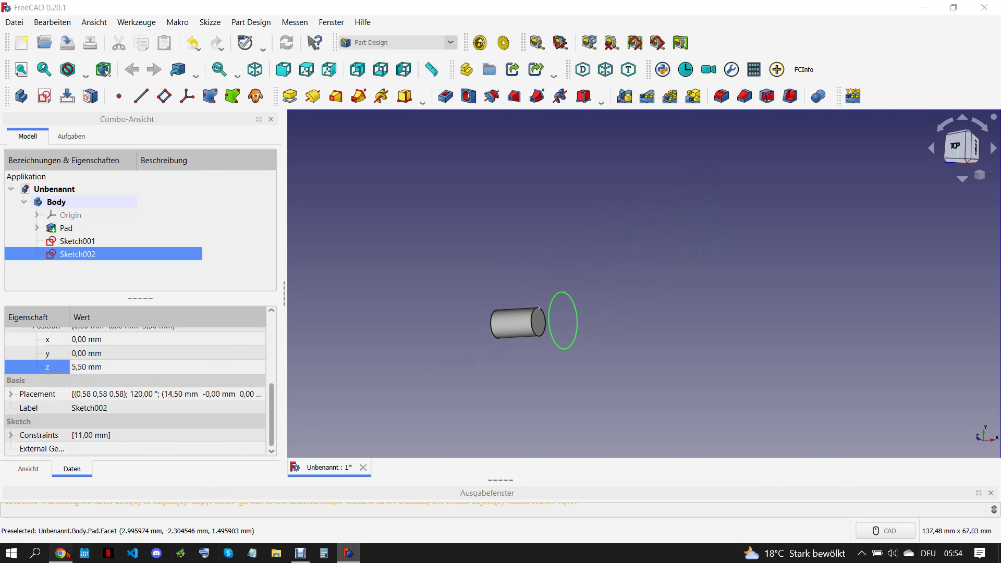
click(62, 554)
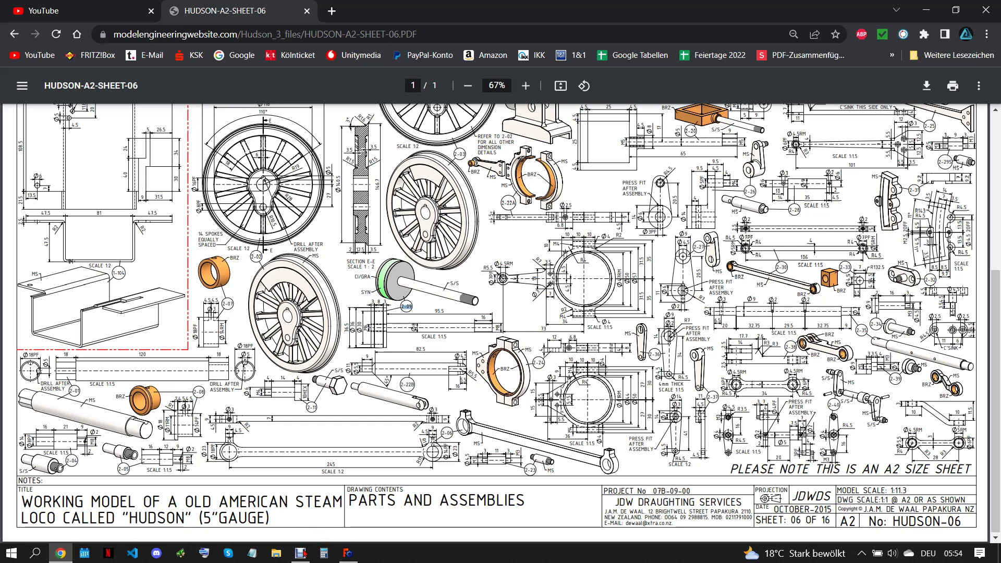
click(349, 552)
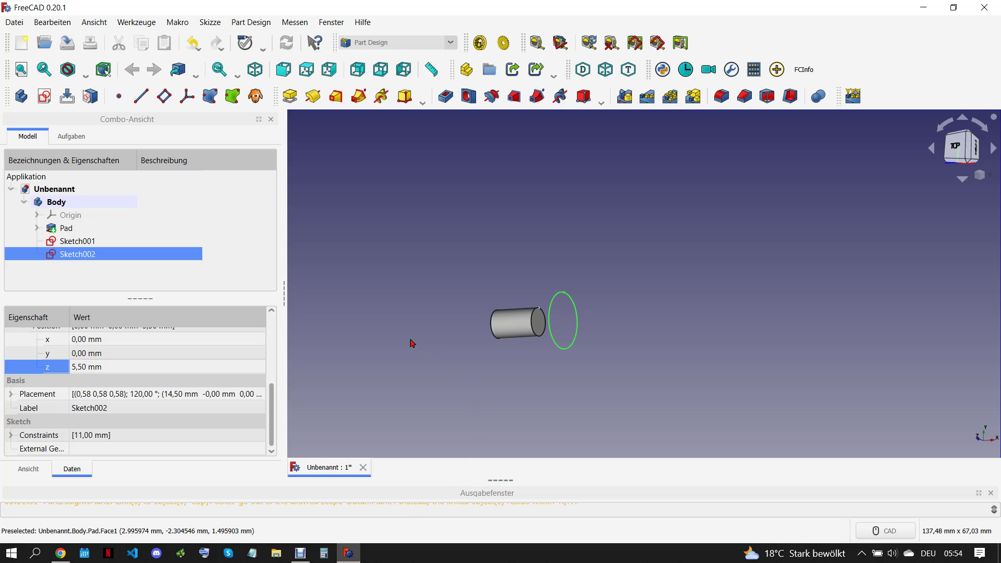
Loft Sketch001 into Sketch002 with an Additive Loft
ctrl+click(123, 240)
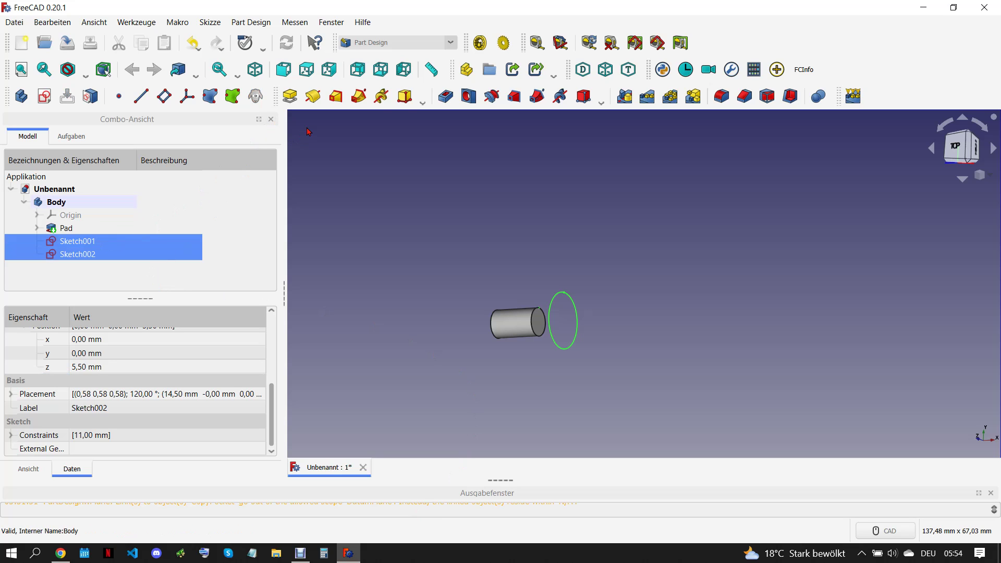
click(336, 97)
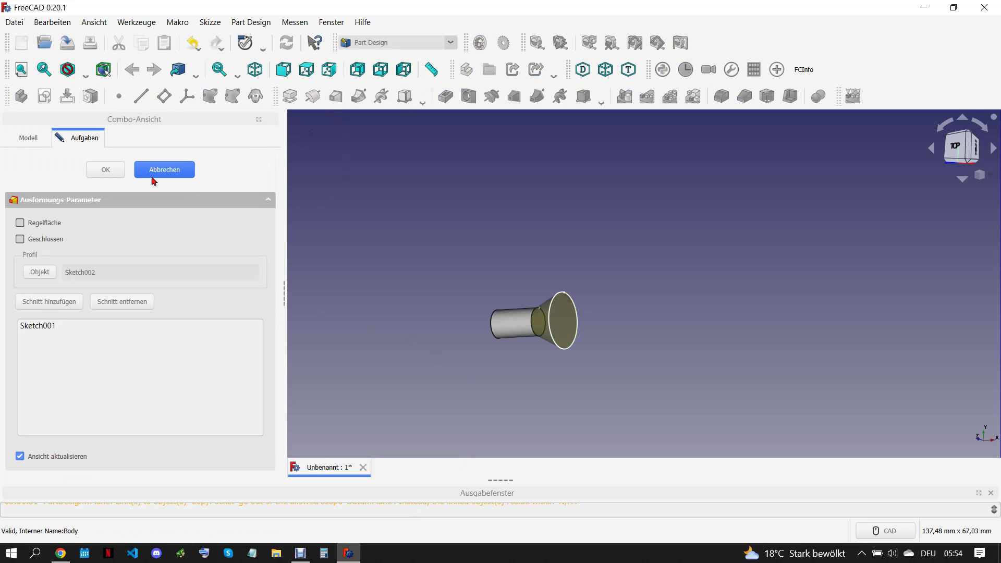
click(111, 179)
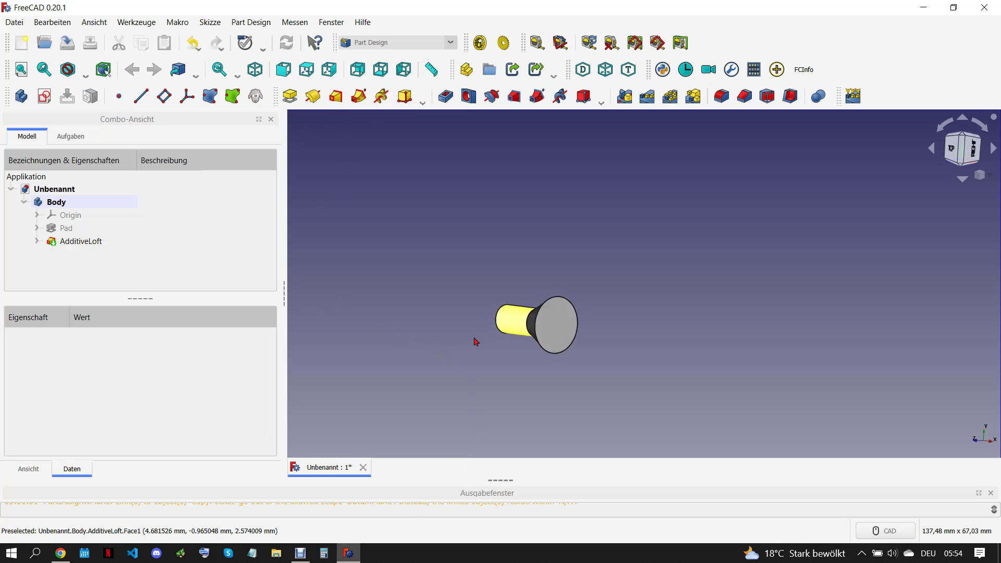
click(61, 552)
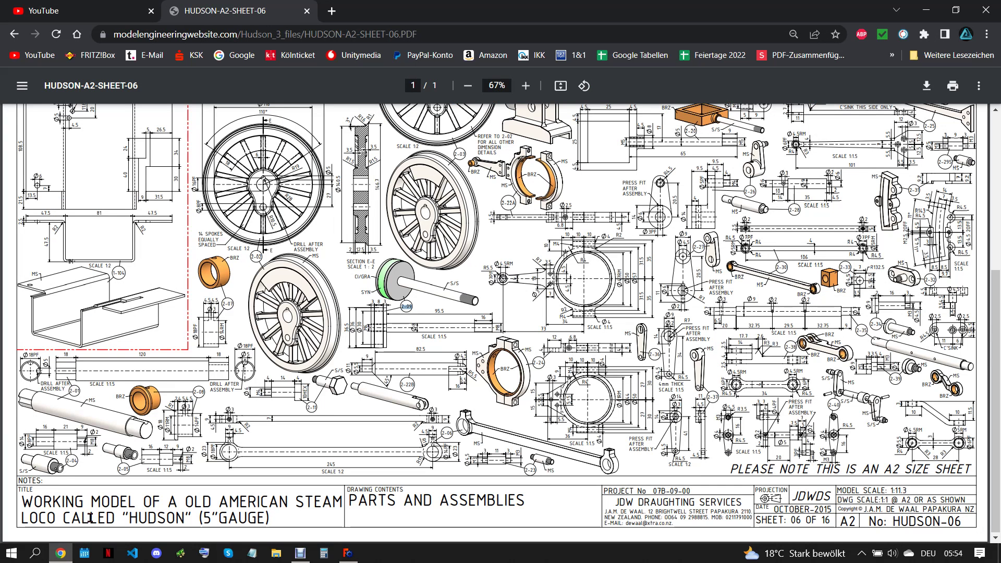
click(349, 553)
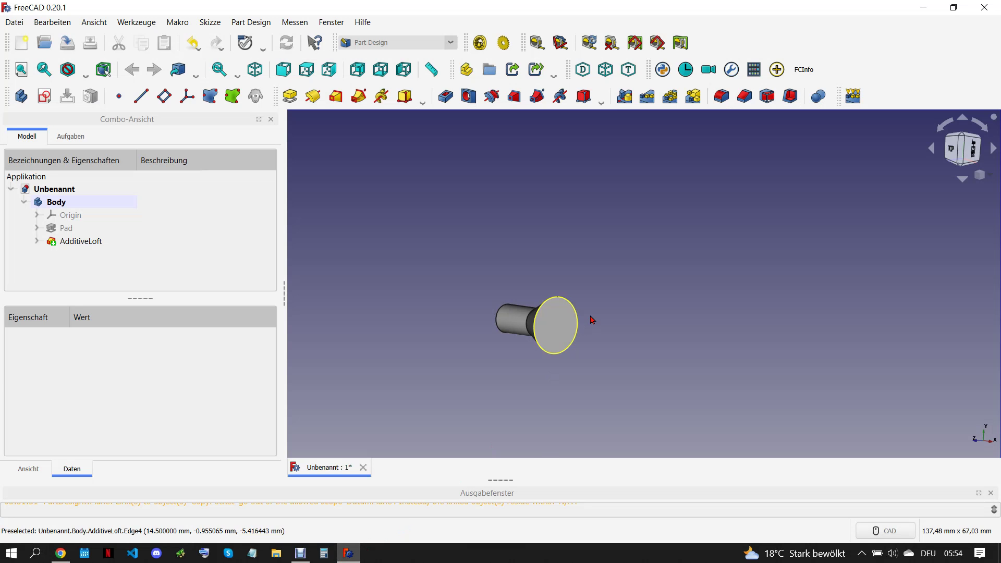
Pad the loft's large end face 82,5 mm into a long shaft
click(558, 323)
click(290, 96)
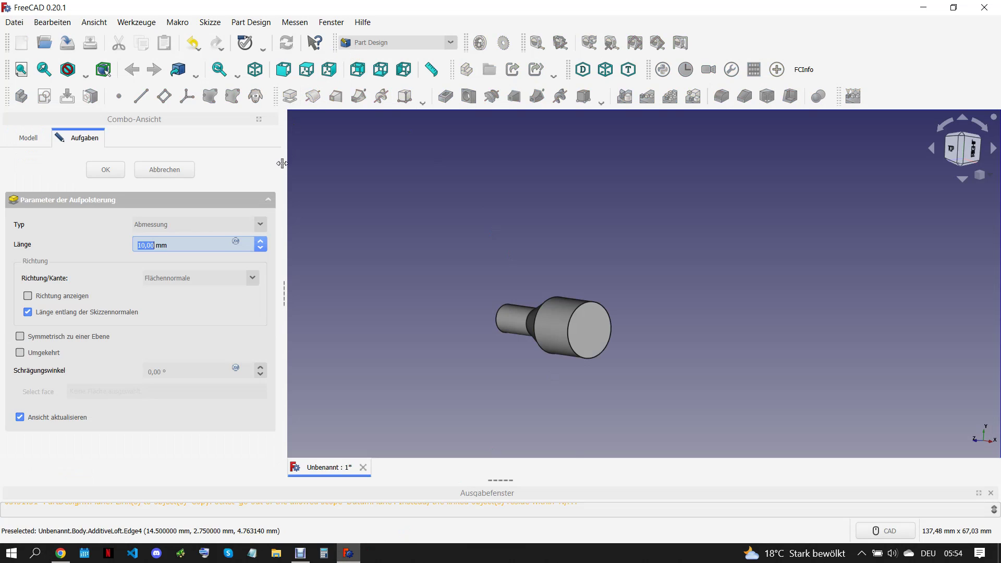
text(82,5)
click(461, 198)
middle_drag(503, 209, 563, 215)
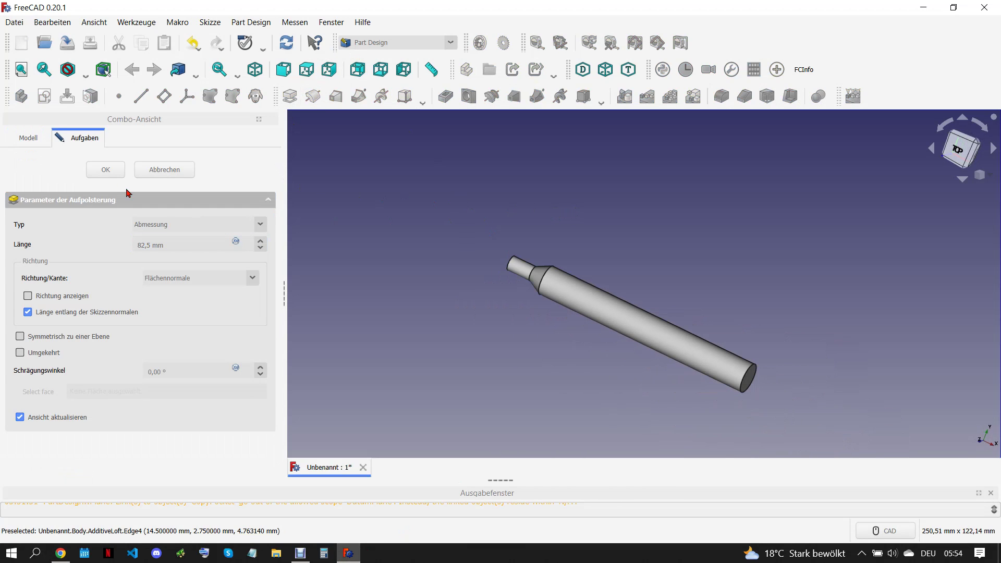
key(Return)
scroll(711, 414, up, 4)
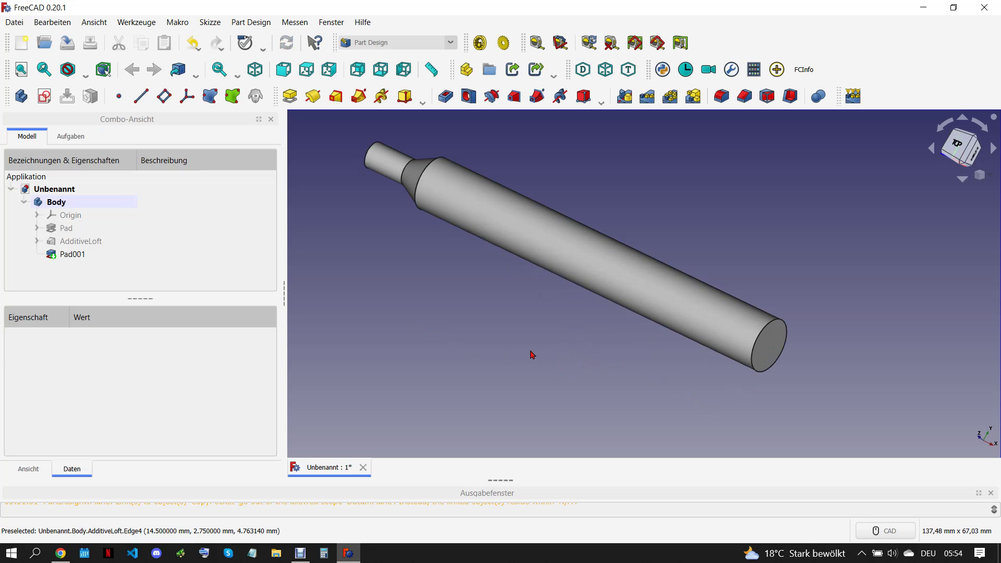
click(72, 553)
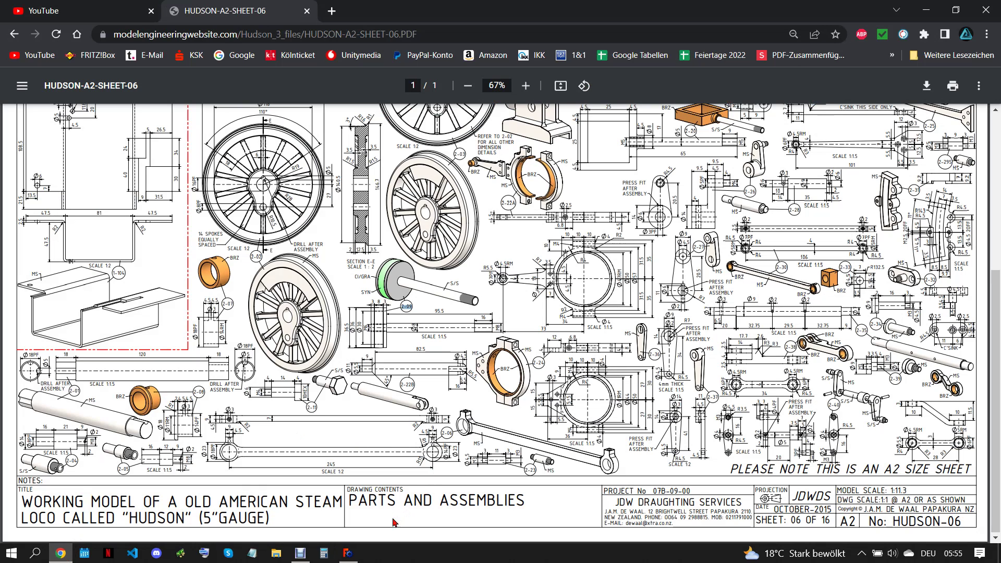
Fillet the edge at the shaft's far end with radius 5
click(349, 553)
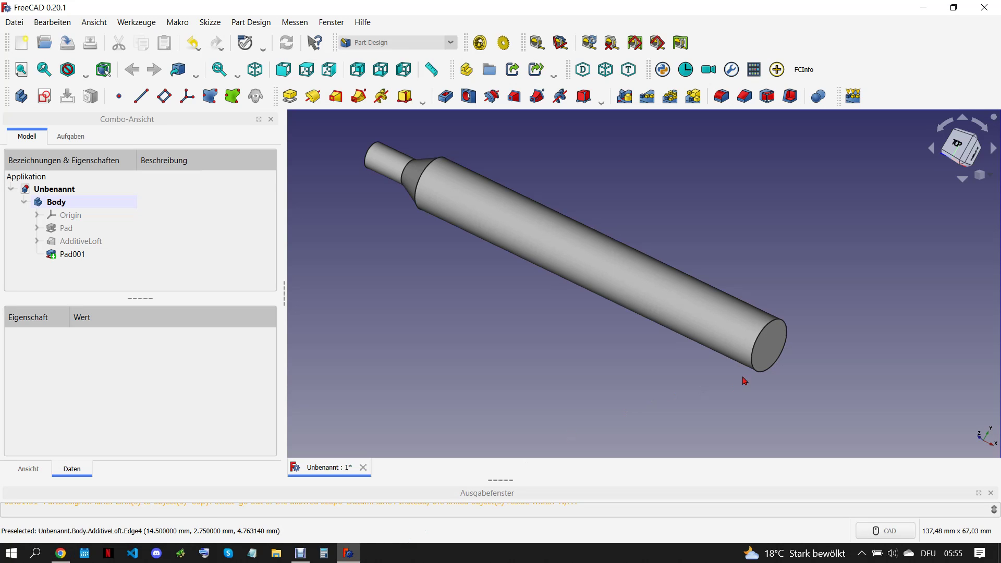
click(765, 336)
click(721, 96)
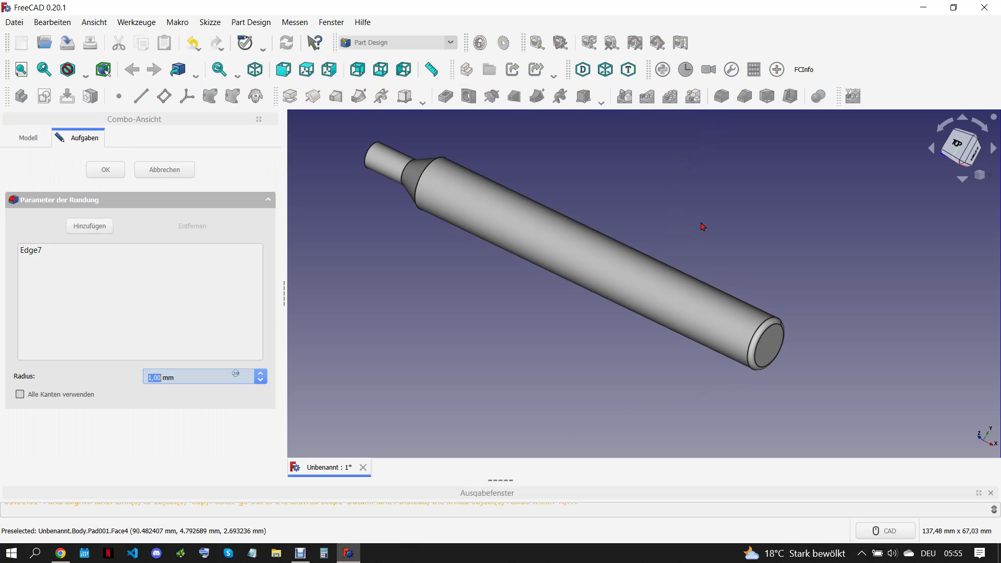
text(5)
click(723, 227)
key(Return)
Check the reference drawing, then begin a new sketch on the XY plane
click(61, 552)
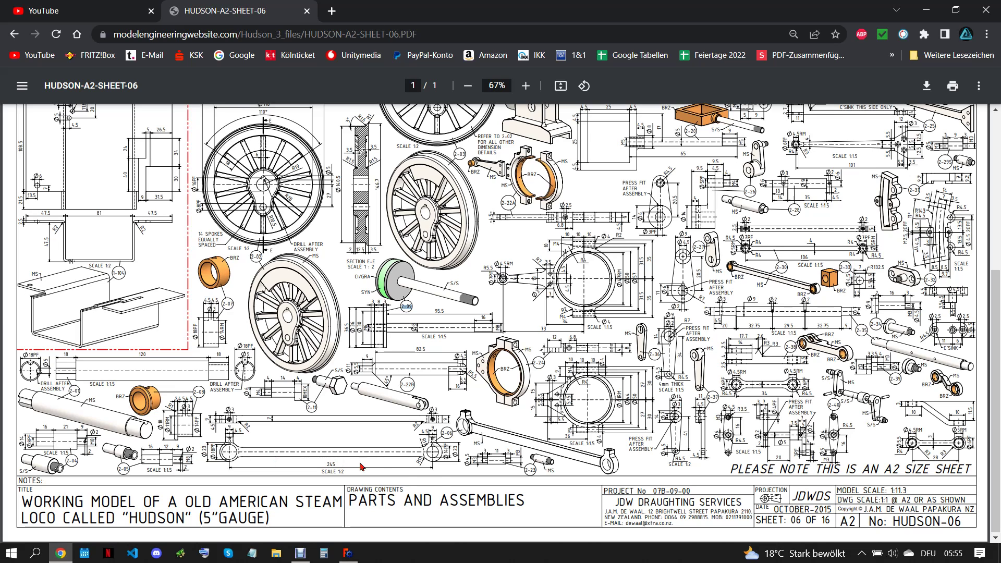
click(348, 552)
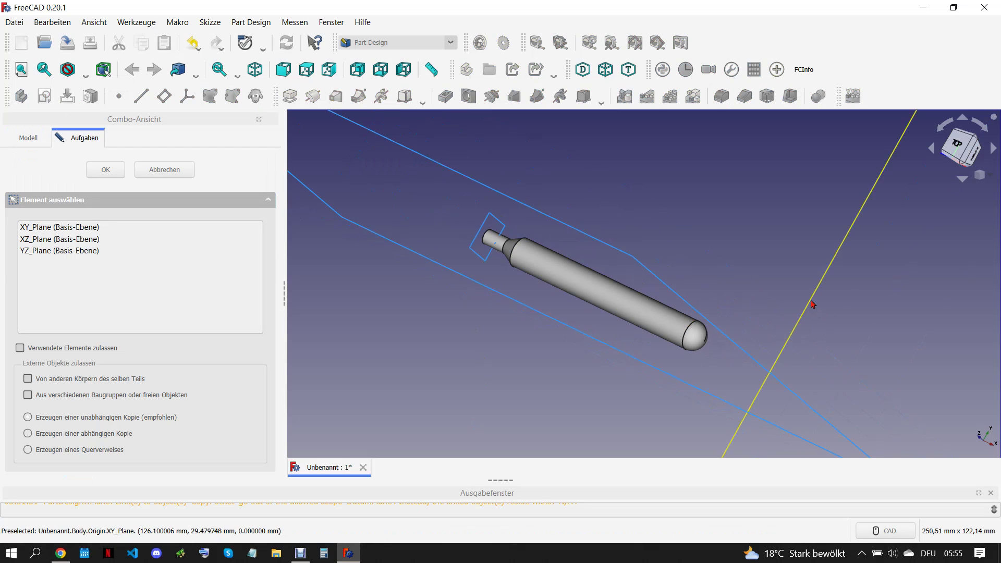
click(830, 314)
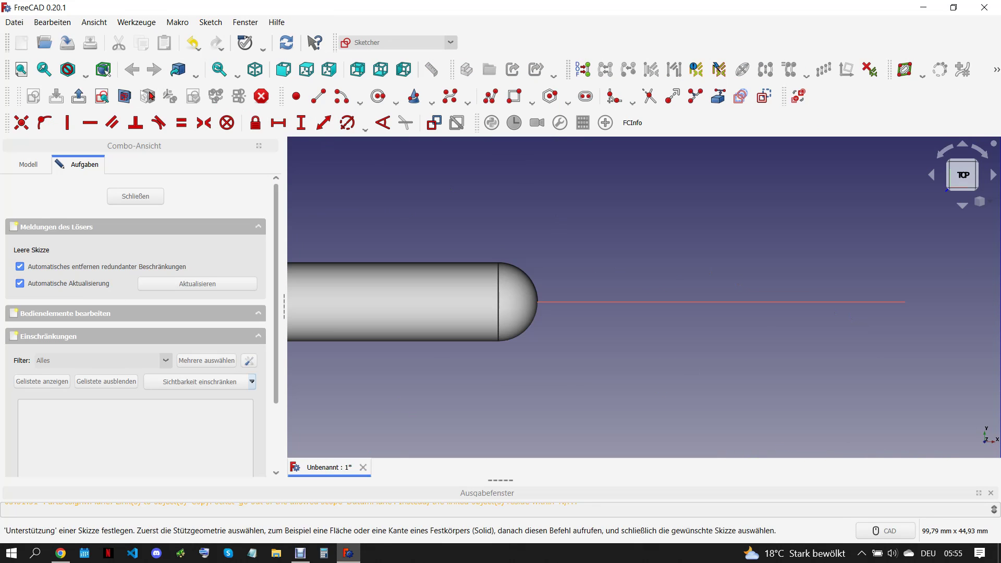
Draw a rectangle over the rounded end, symmetric about the horizontal axis
scroll(360, 281, up, 3)
click(515, 96)
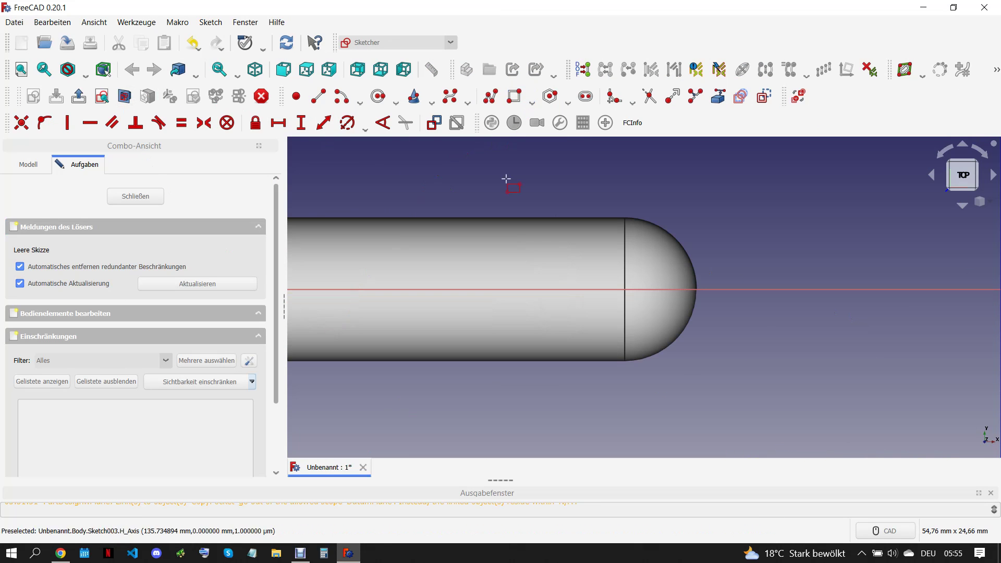
click(468, 256)
click(750, 311)
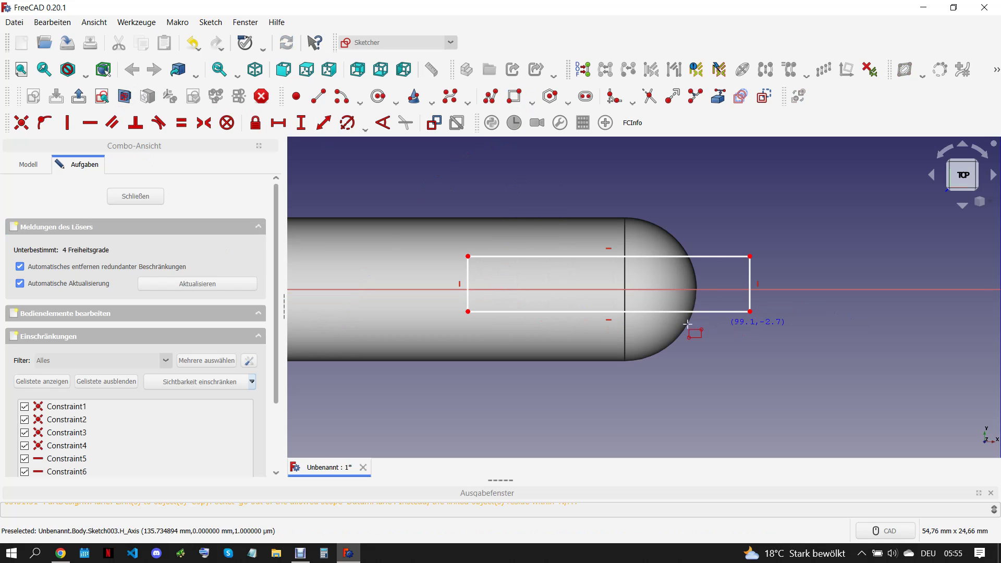
click(467, 257)
click(468, 312)
click(493, 289)
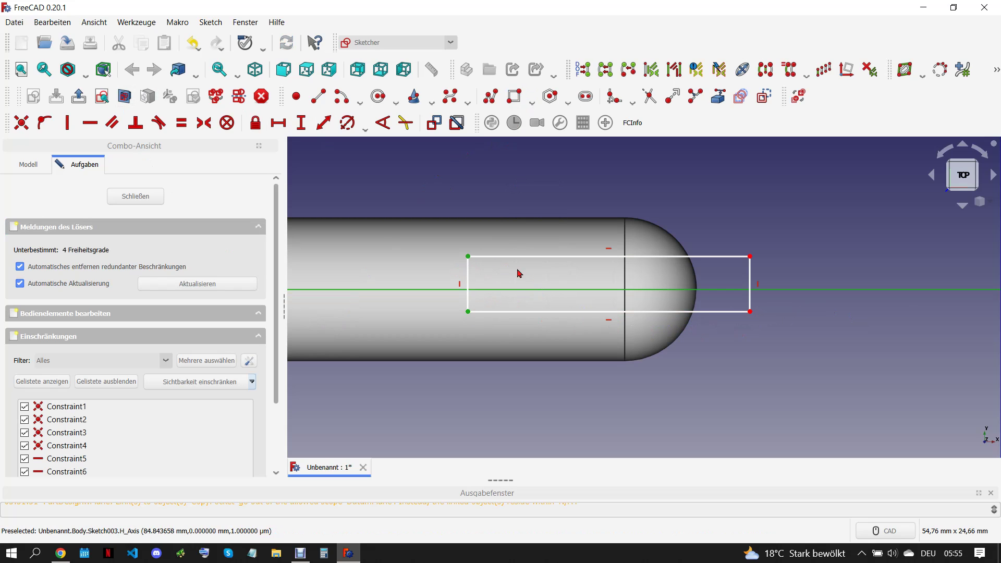
click(203, 122)
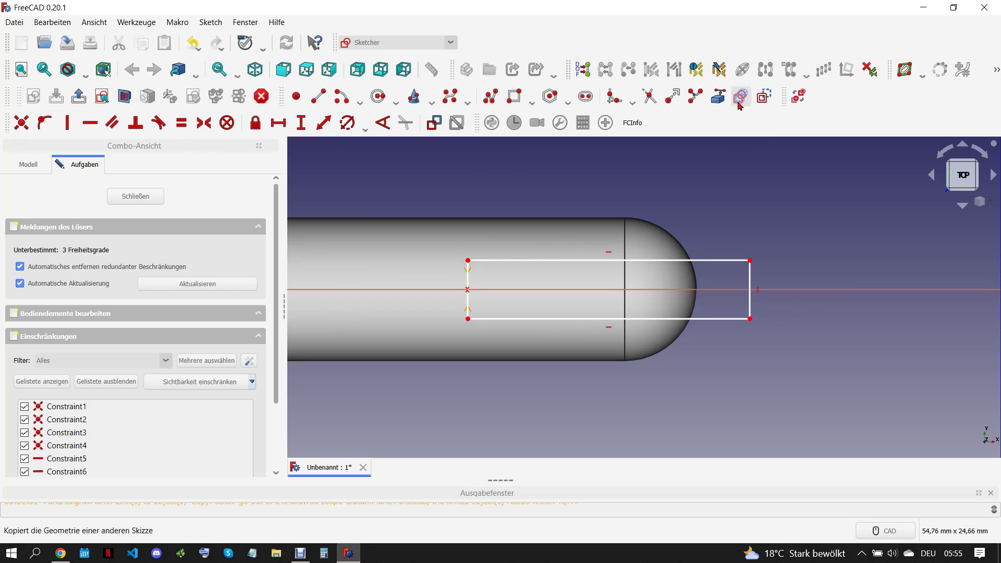
Reference the end arc and set 16 mm from its tip to the rectangle's left edge
click(697, 284)
right_click(699, 295)
click(696, 289)
click(468, 260)
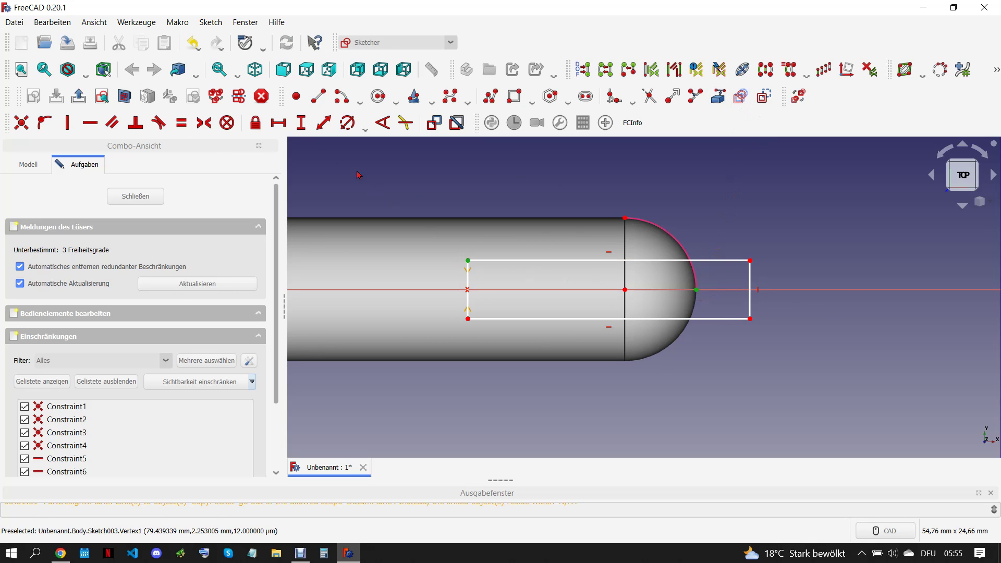
click(271, 124)
click(59, 552)
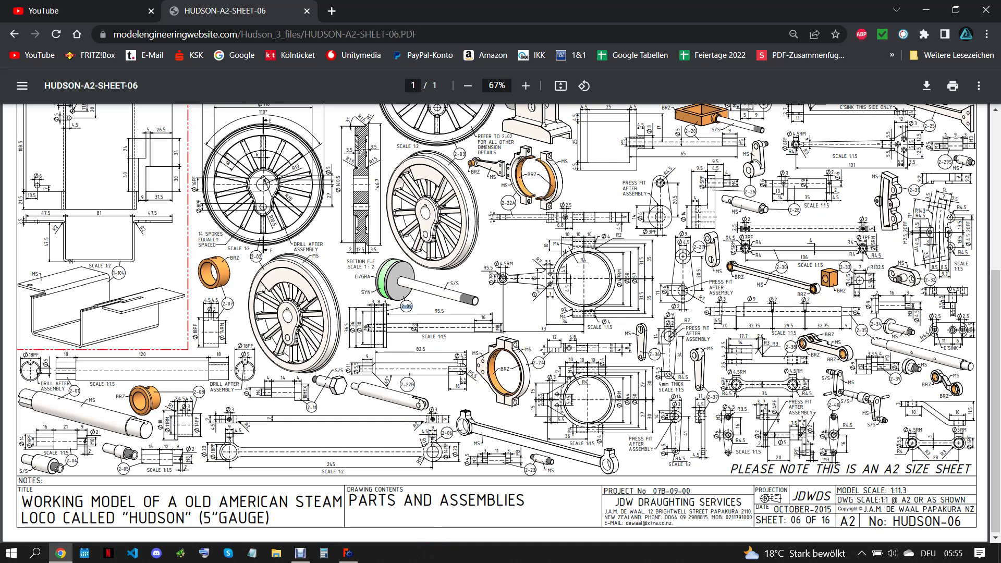
mouse_move(347, 553)
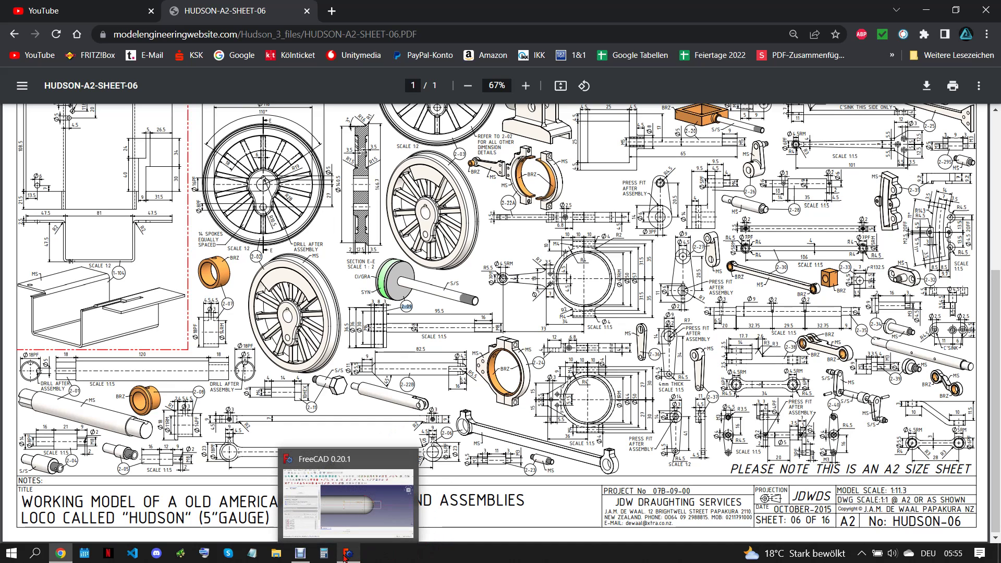
click(343, 558)
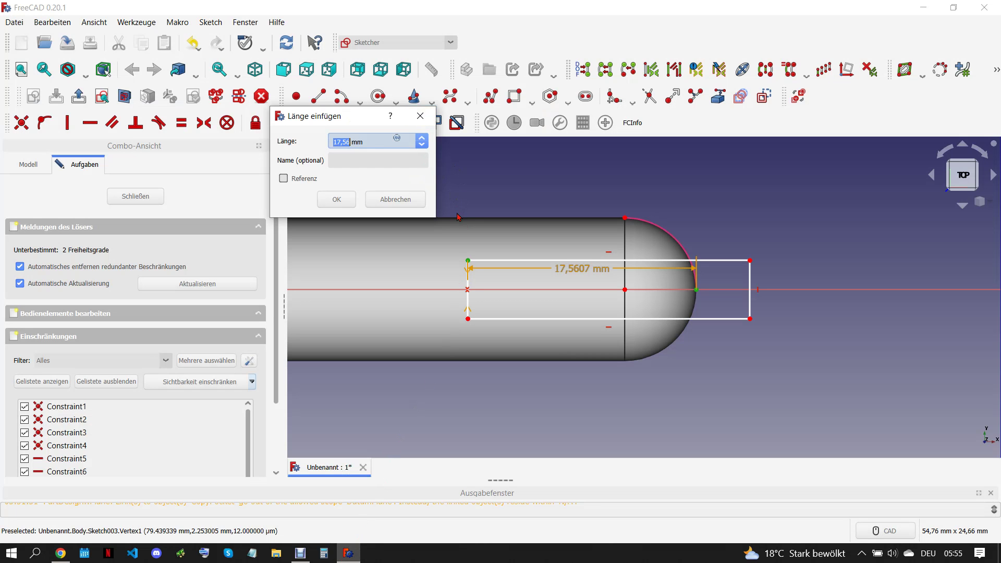
text(16)
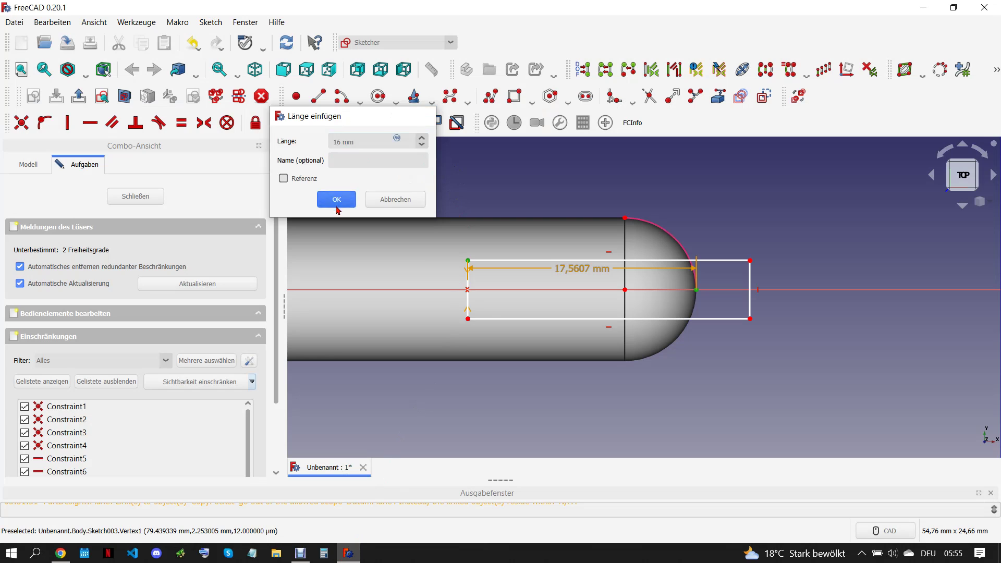
click(336, 200)
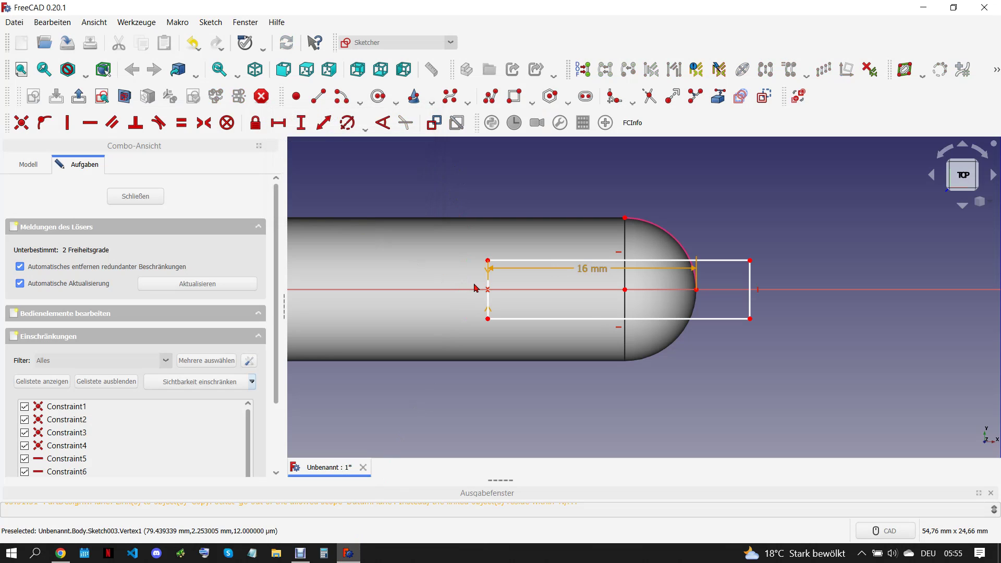
Give the rectangle a 4,5 mm height and 20,1 mm length, then close the sketch
click(301, 122)
text(4)
key(Return)
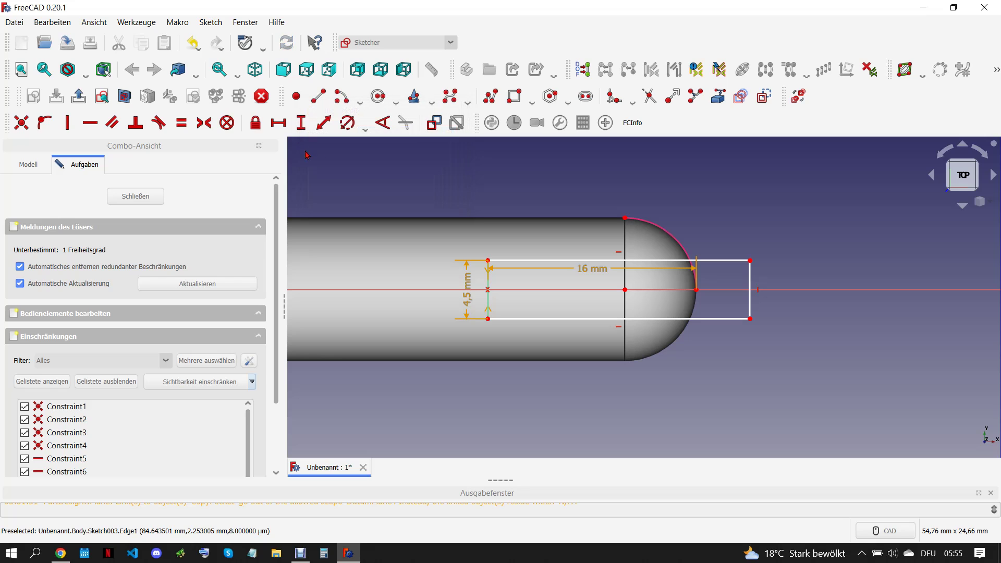
click(323, 122)
click(395, 198)
click(137, 196)
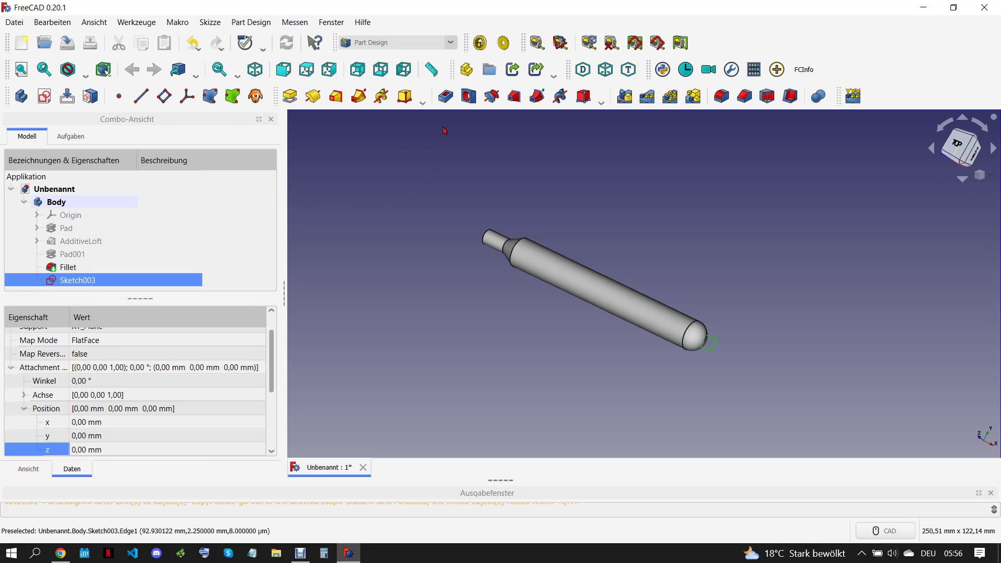
Cut a symmetric through-all pocket from Sketch003 to fork the tip, then view it from the front
click(445, 96)
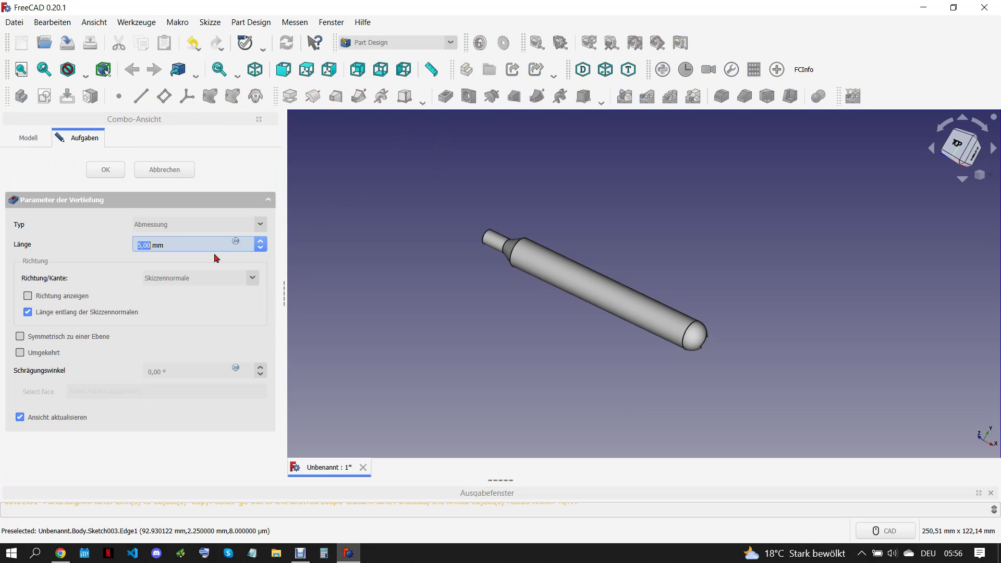
click(30, 339)
click(178, 225)
click(178, 250)
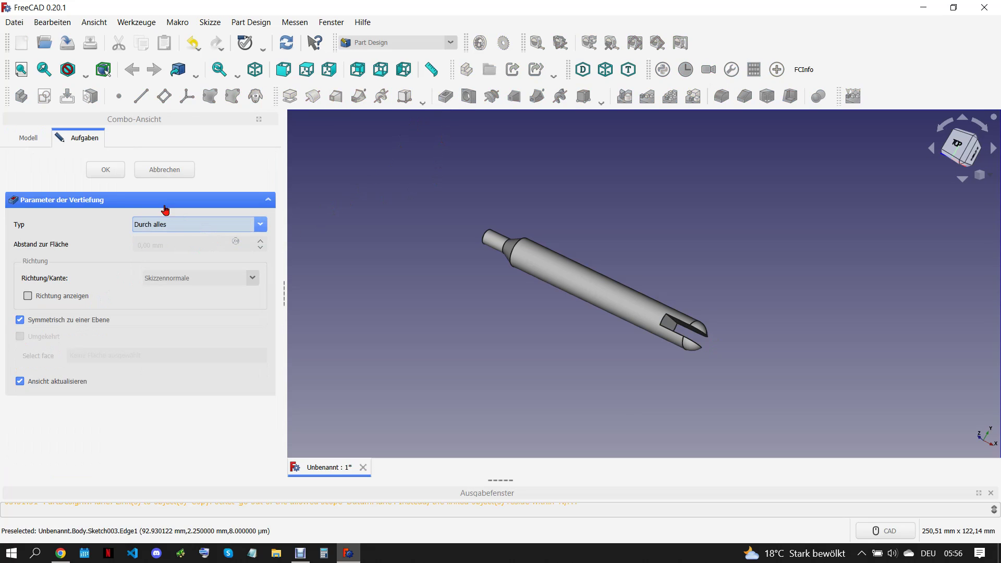
key(Return)
key(1)
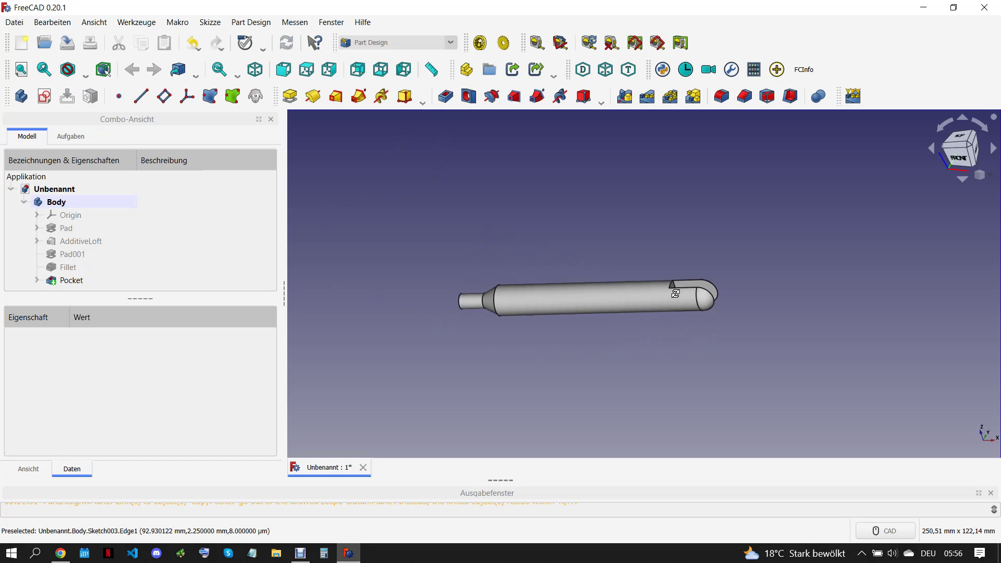
scroll(727, 340, up, 3)
scroll(766, 315, up, 3)
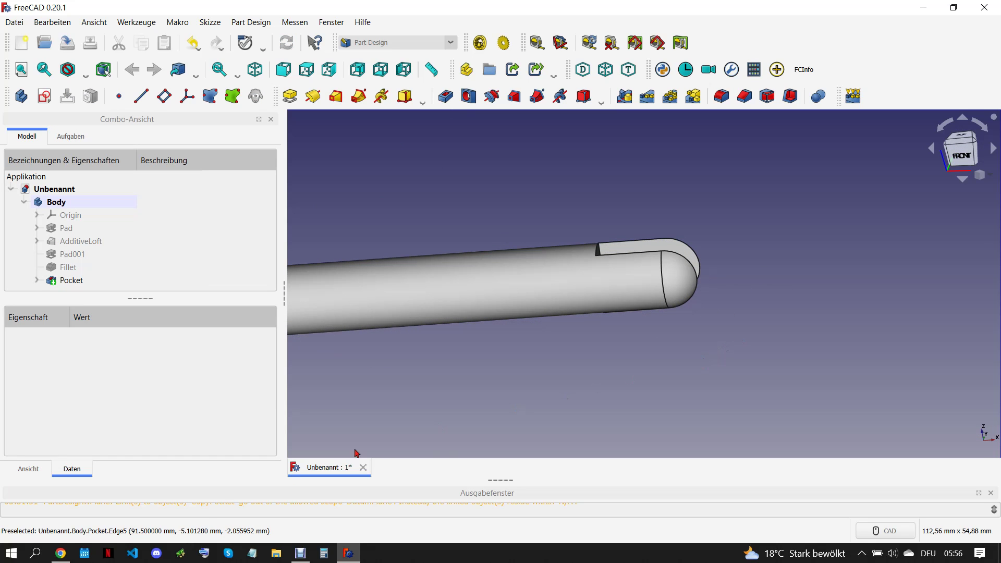
click(60, 553)
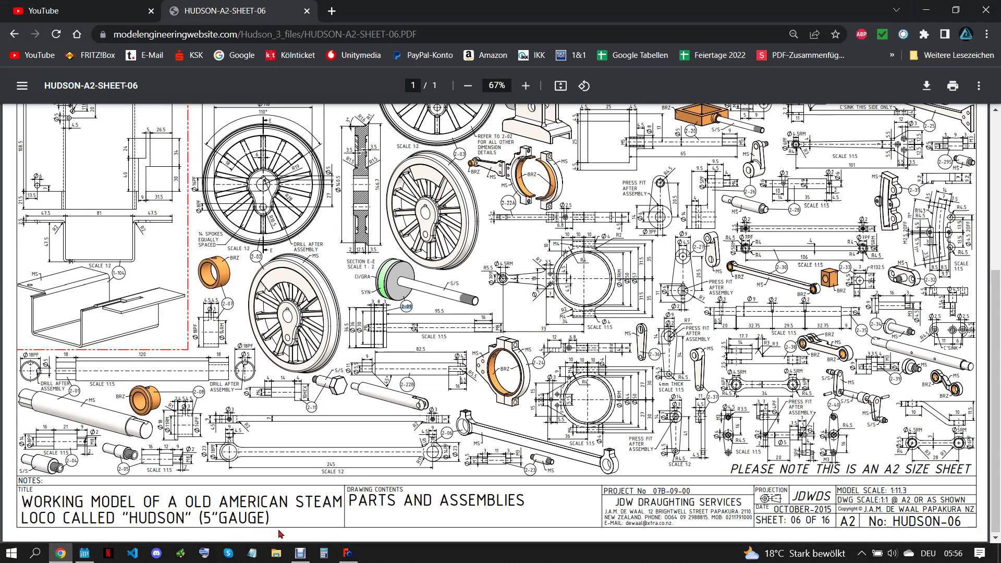
click(348, 553)
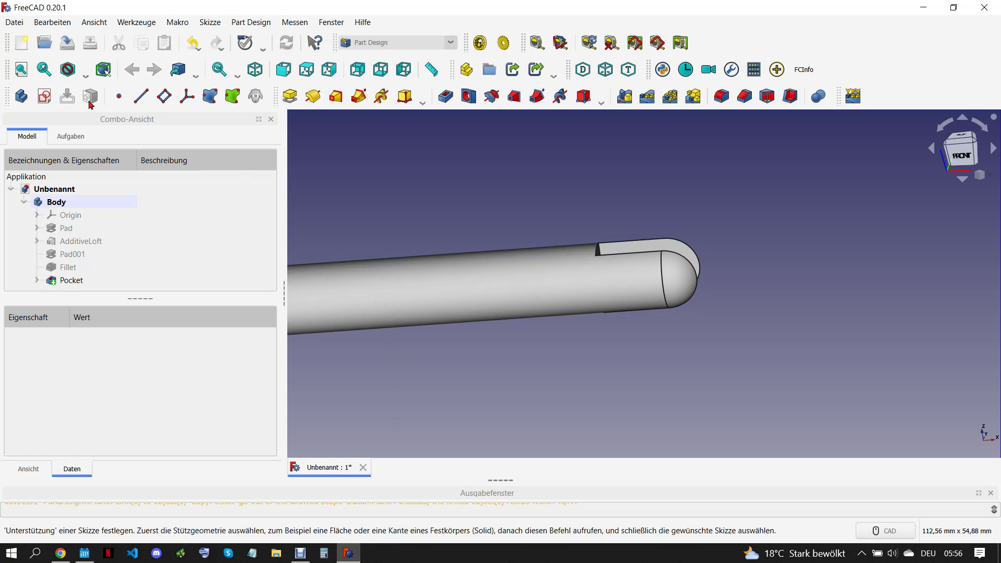
Start a new sketch and bring in the rounded end's arc as external geometry
click(44, 96)
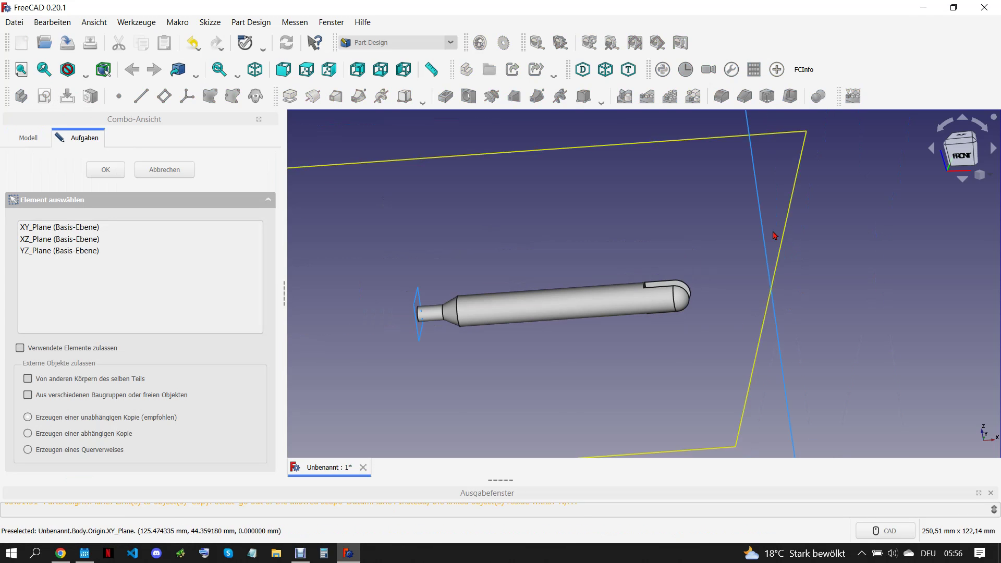
click(745, 266)
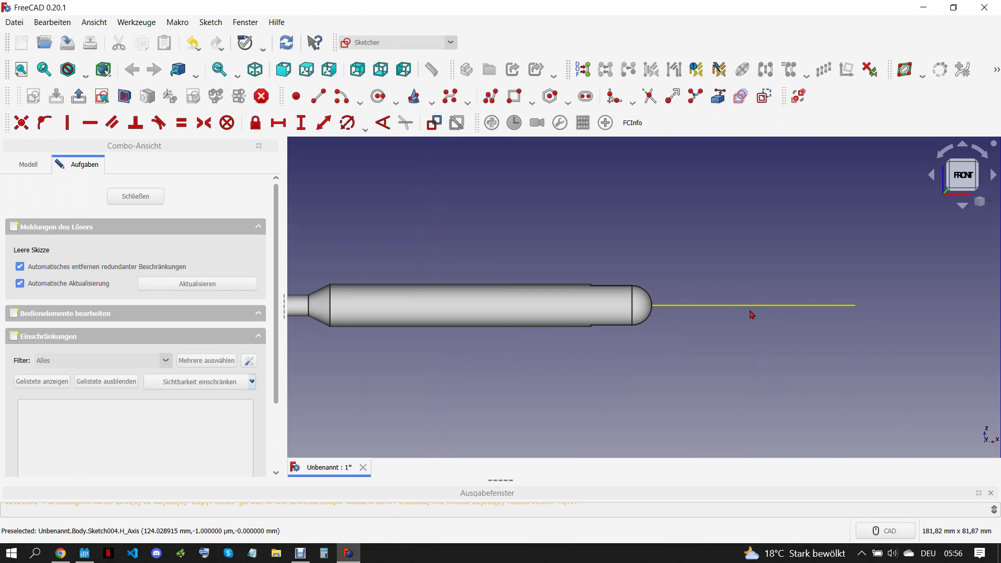
scroll(730, 310, up, 1)
scroll(651, 299, up, 1)
scroll(606, 292, up, 2)
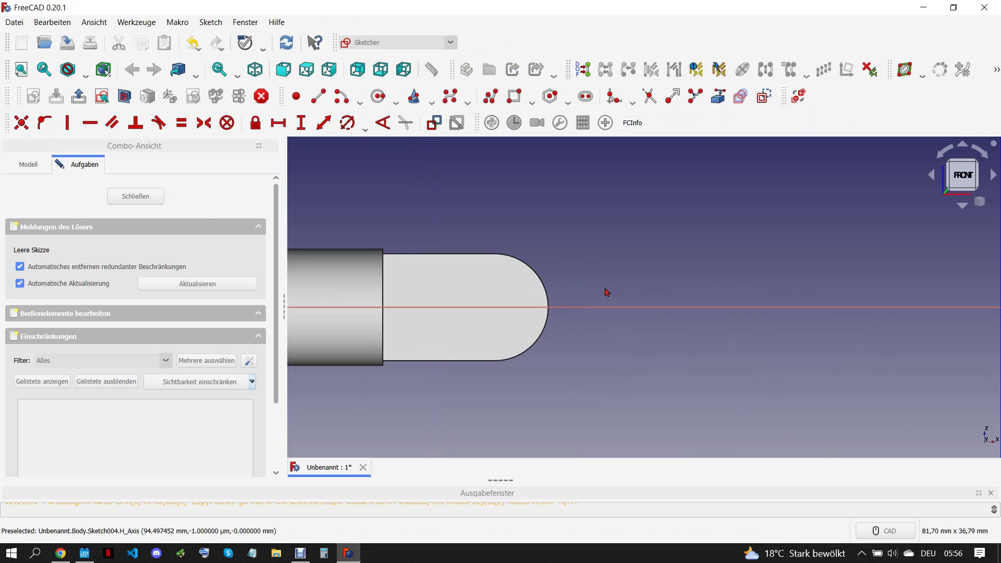
click(718, 96)
click(536, 270)
Draw a 4,5 mm diameter circle at the arc's centre and close the sketch
click(380, 97)
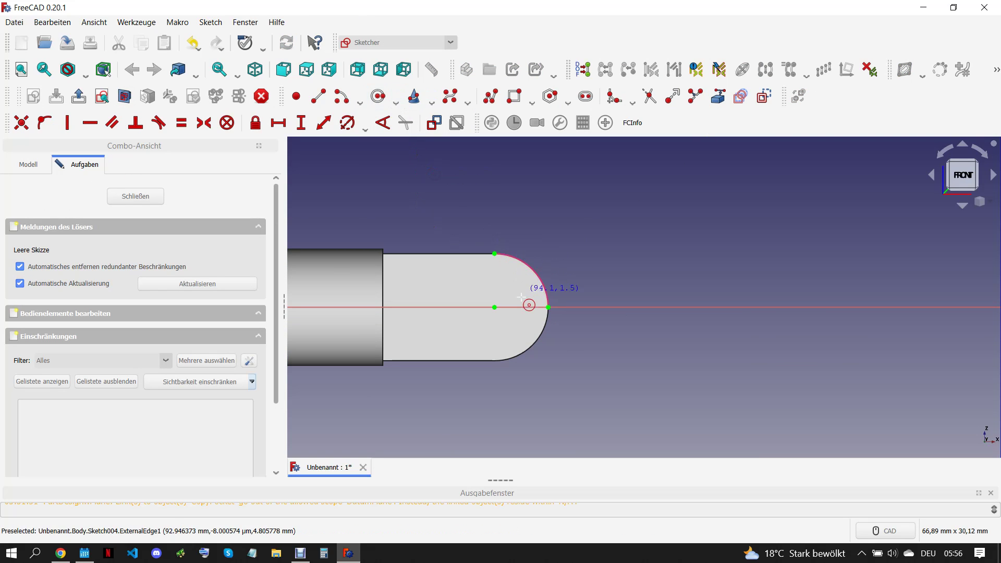
click(494, 307)
key(Escape)
click(348, 123)
click(477, 291)
text(4,5)
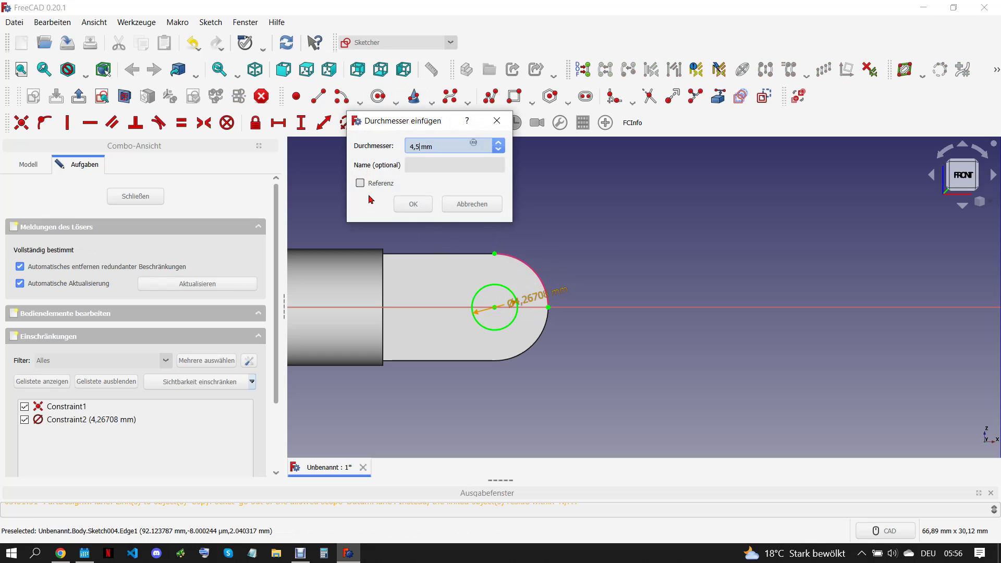
key(Return)
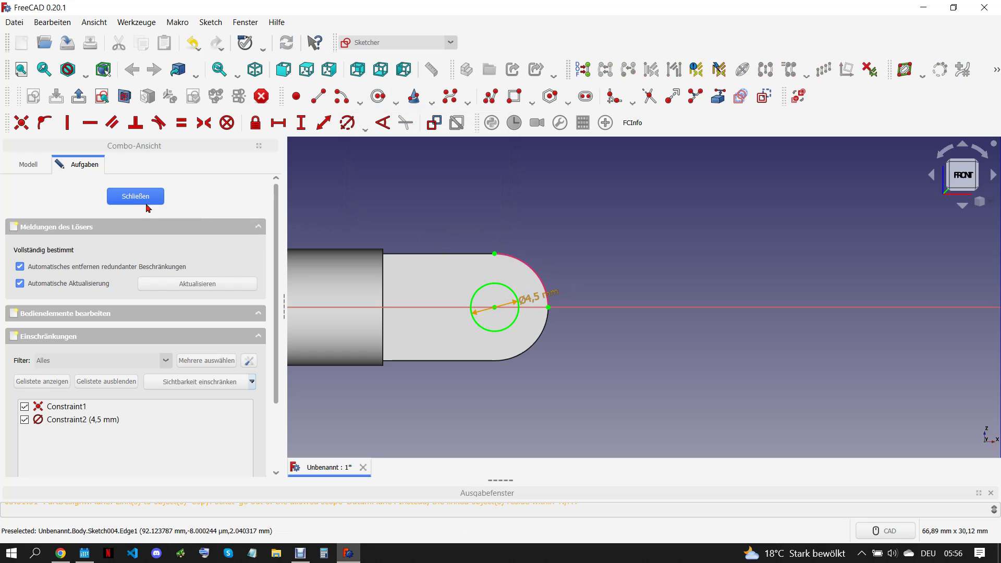
key(Escape)
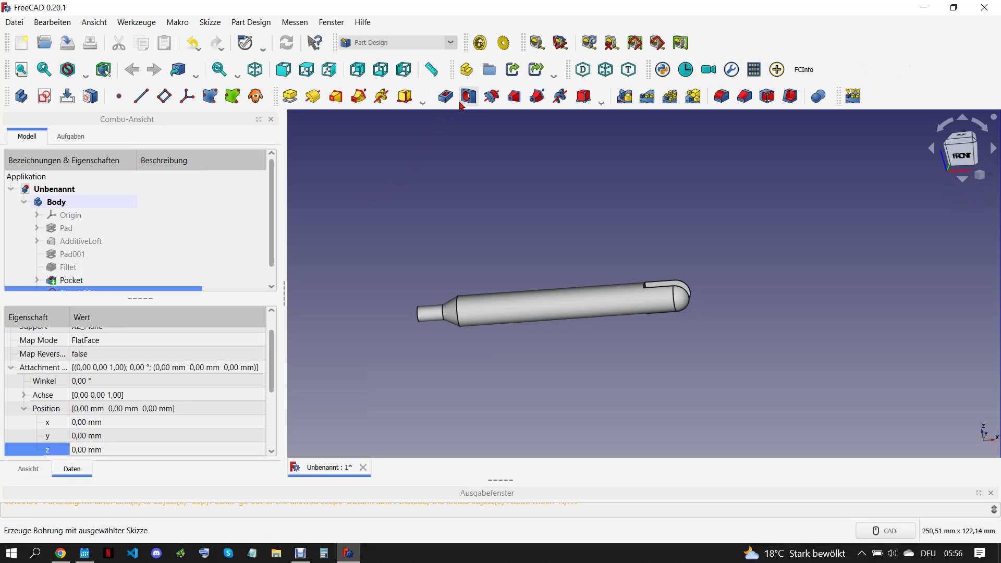
Pocket the circle symmetrically through all to make the hole
click(468, 96)
click(19, 337)
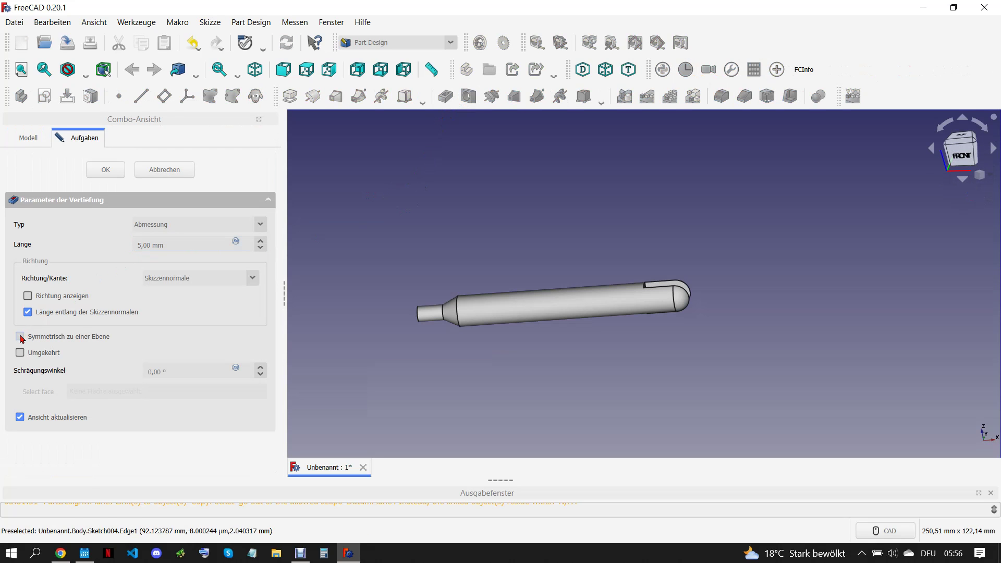
click(217, 225)
click(183, 248)
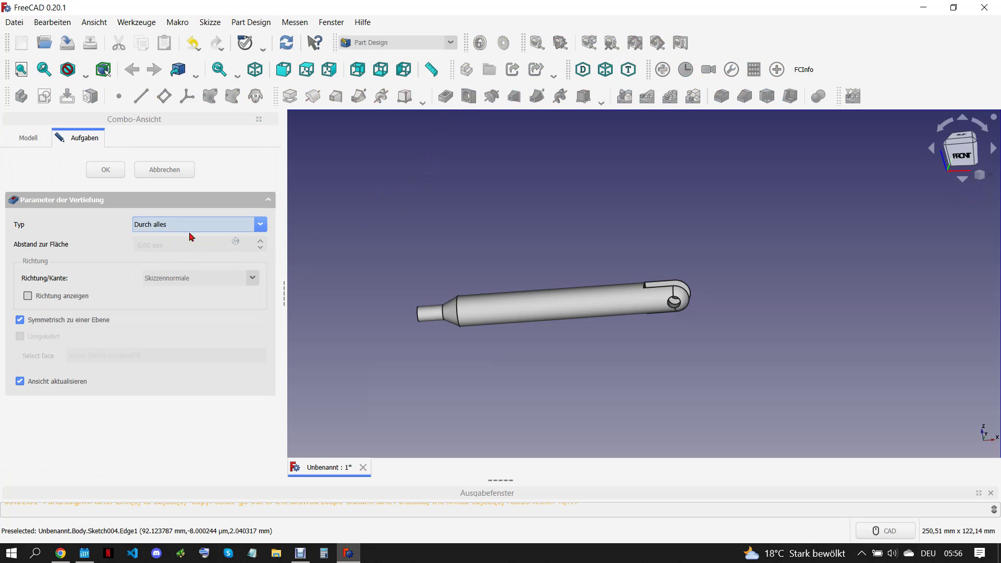
key(Return)
mouse_move(624, 339)
middle_down()
mouse_move(398, 361)
mouse_move(586, 361)
mouse_move(537, 373)
middle_up()
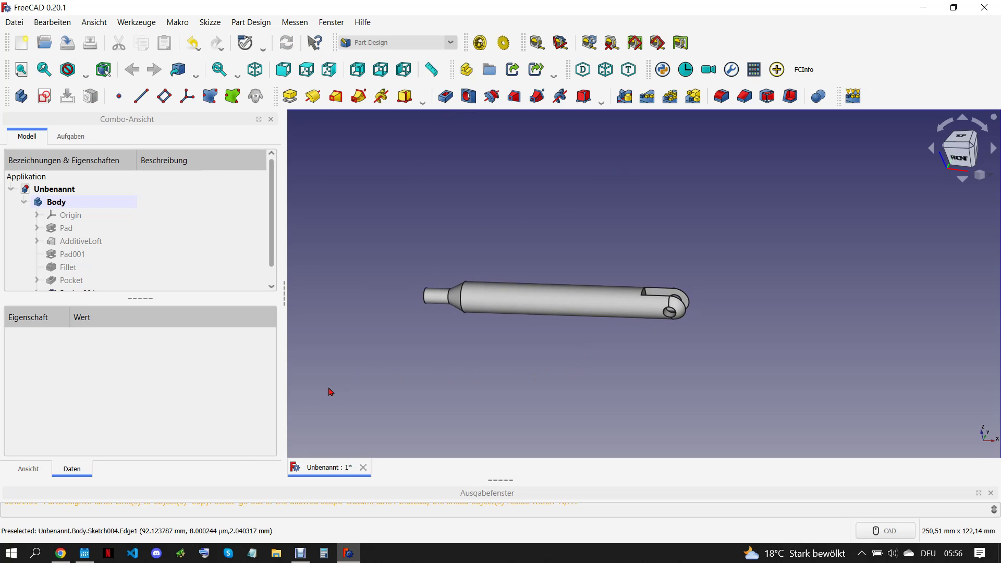
click(62, 552)
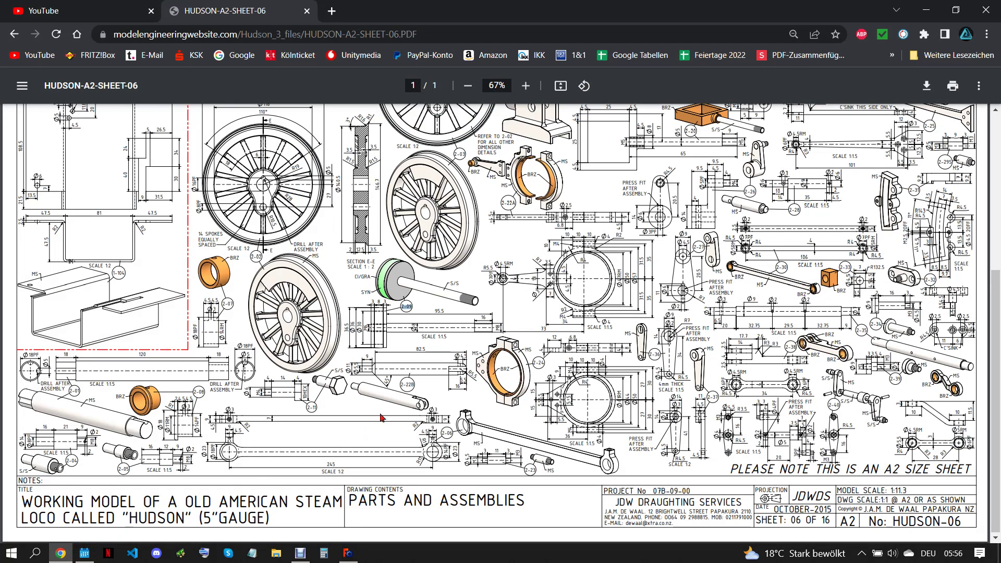
Copy the part number 2-22B from the drawing sheet
drag(399, 384, 415, 384)
right_click(407, 380)
click(447, 392)
click(348, 553)
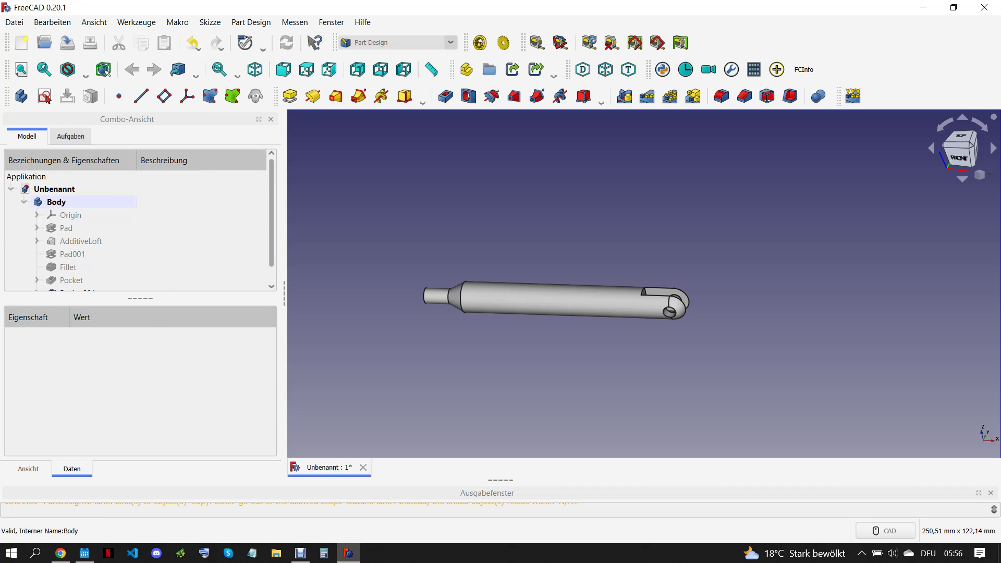
Save a copy of the model as 2-22B and close the document
click(15, 22)
click(79, 126)
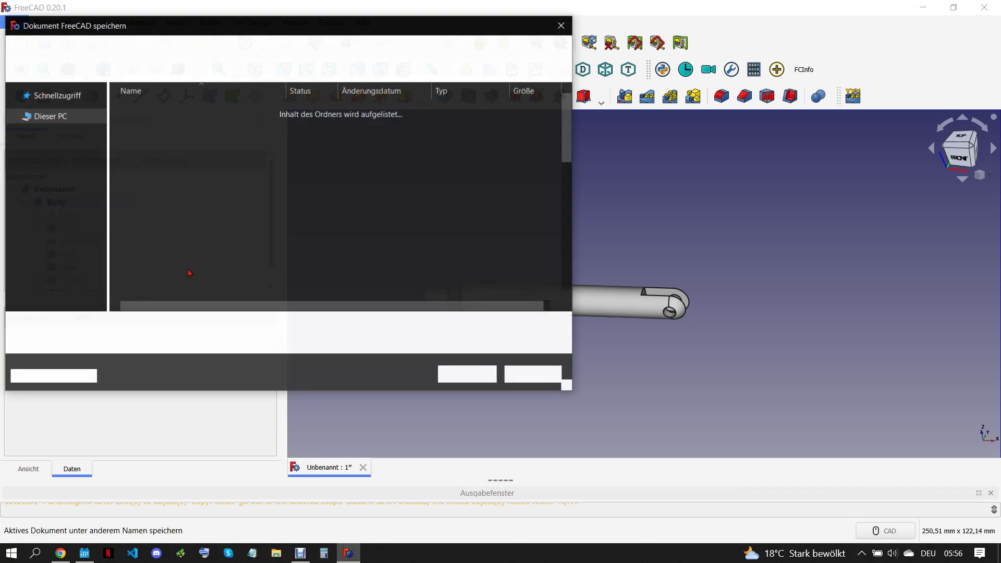
right_click(222, 326)
click(250, 378)
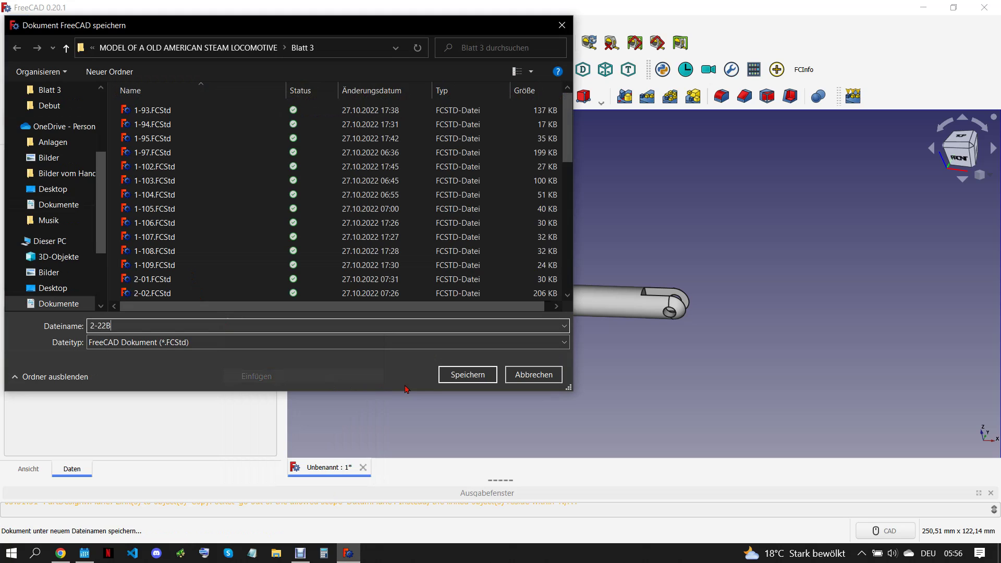
click(458, 374)
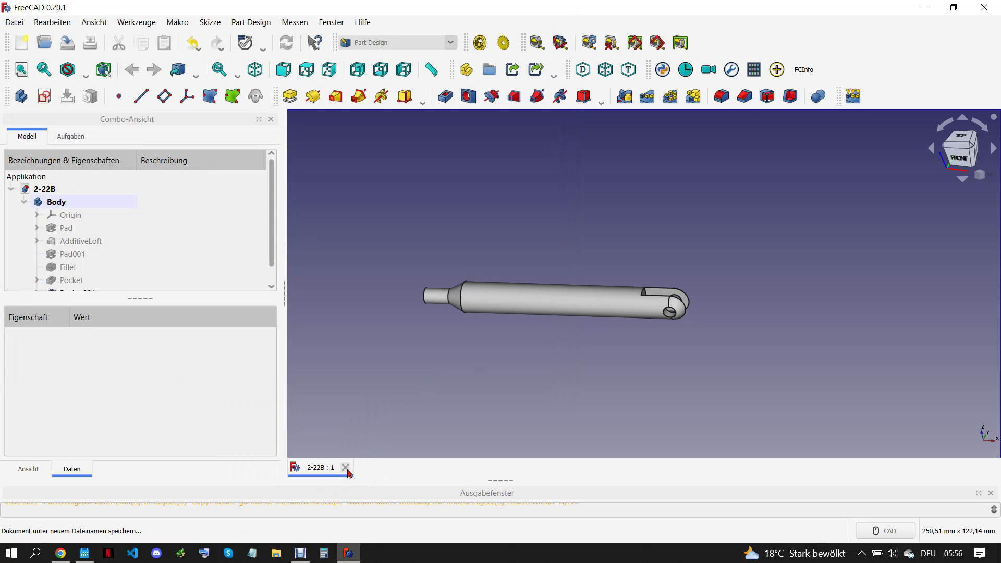
click(346, 467)
click(82, 556)
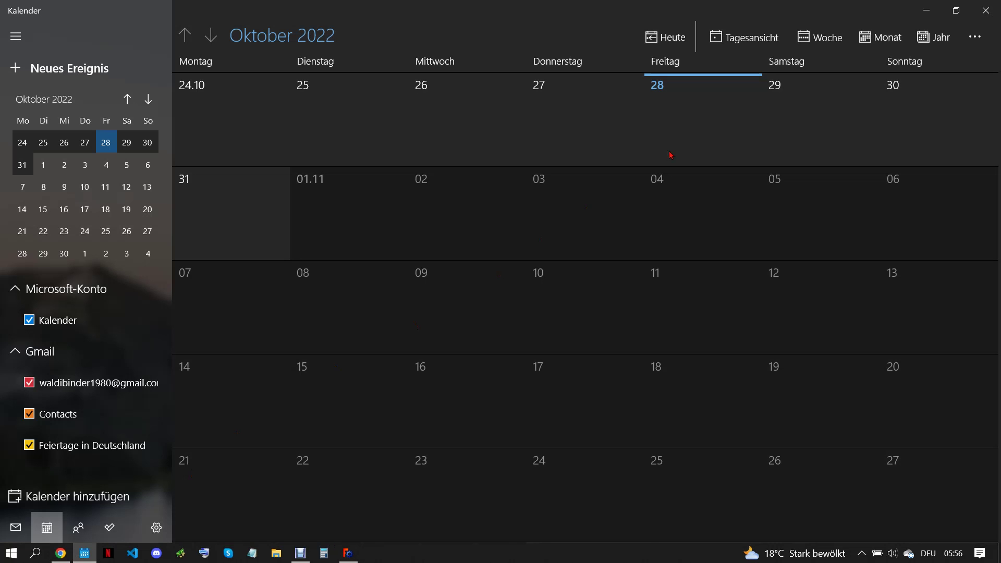
click(985, 7)
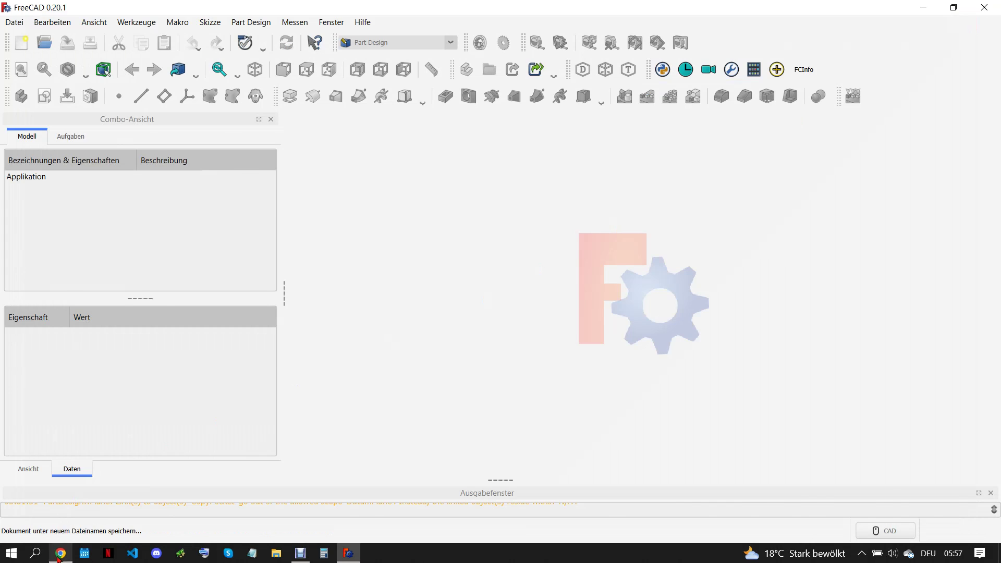
click(60, 553)
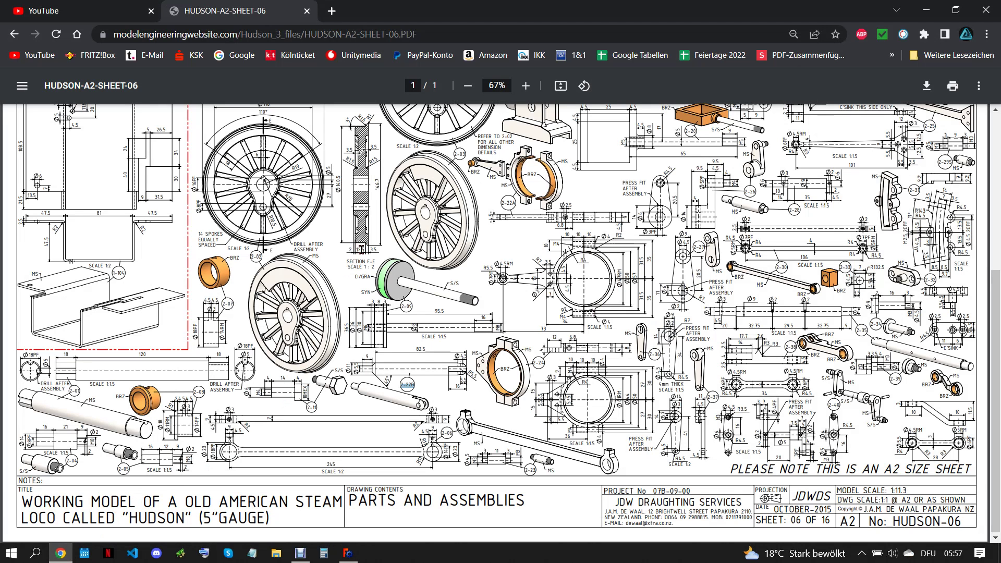
scroll(409, 266, up, 3)
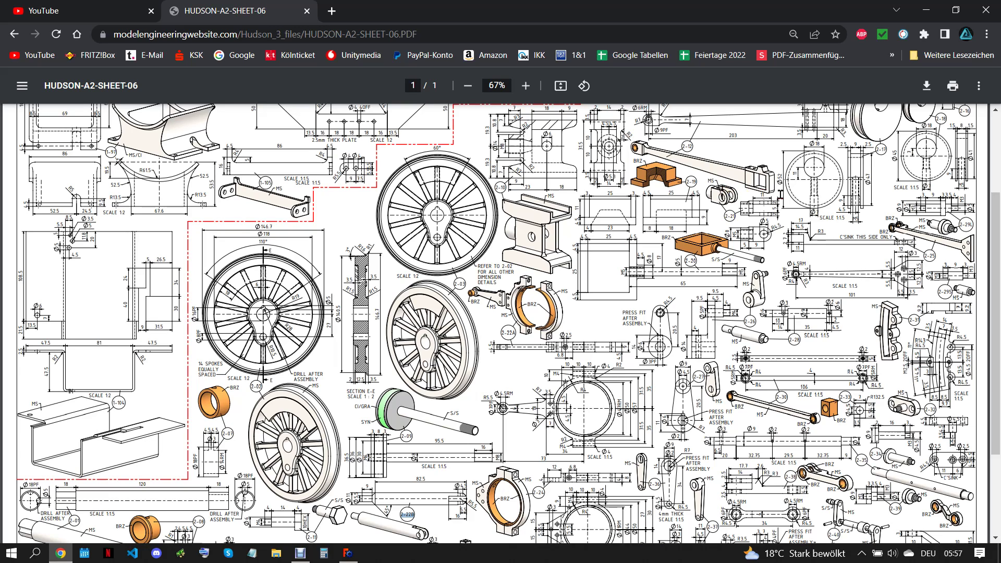
scroll(976, 235, up, 1)
scroll(976, 234, up, 1)
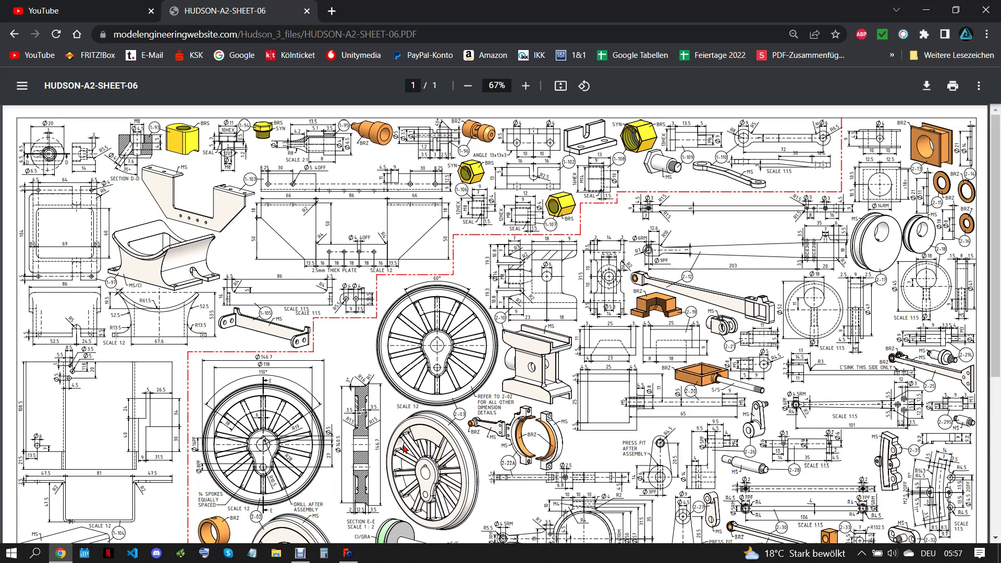
click(345, 554)
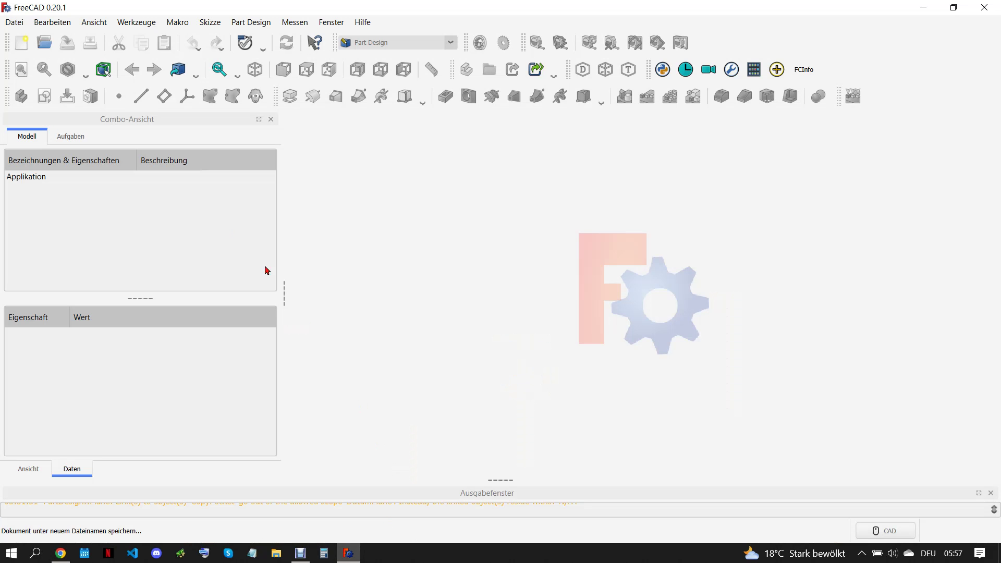
In a new document, sketch a 52 mm diameter circle on the XZ plane at the origin
click(21, 42)
click(21, 96)
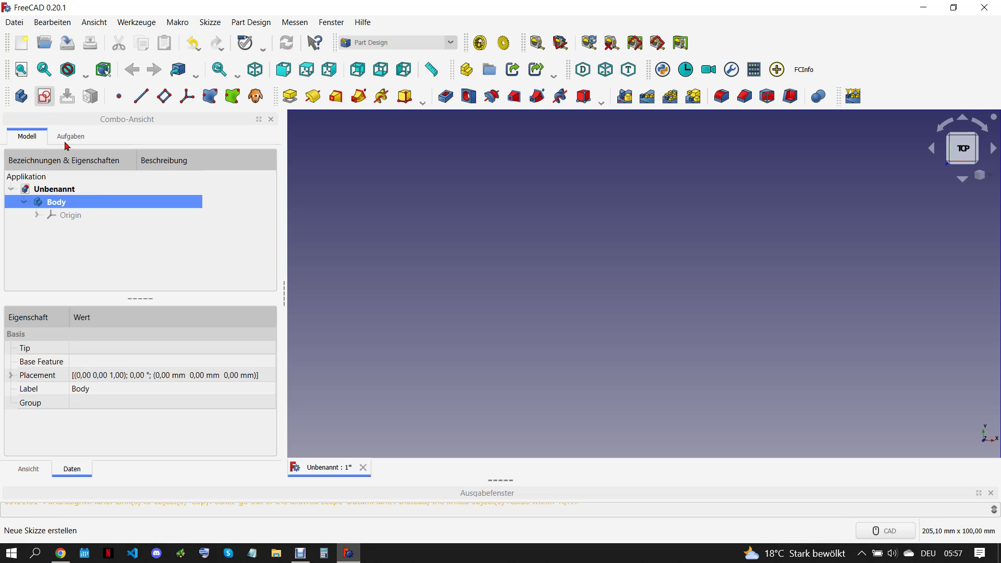
click(67, 244)
click(107, 170)
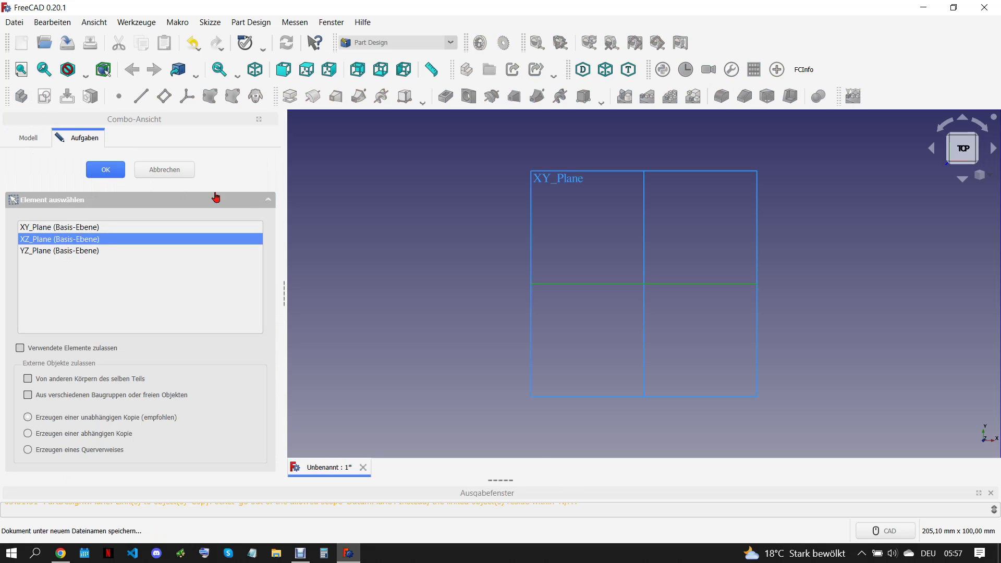
click(378, 96)
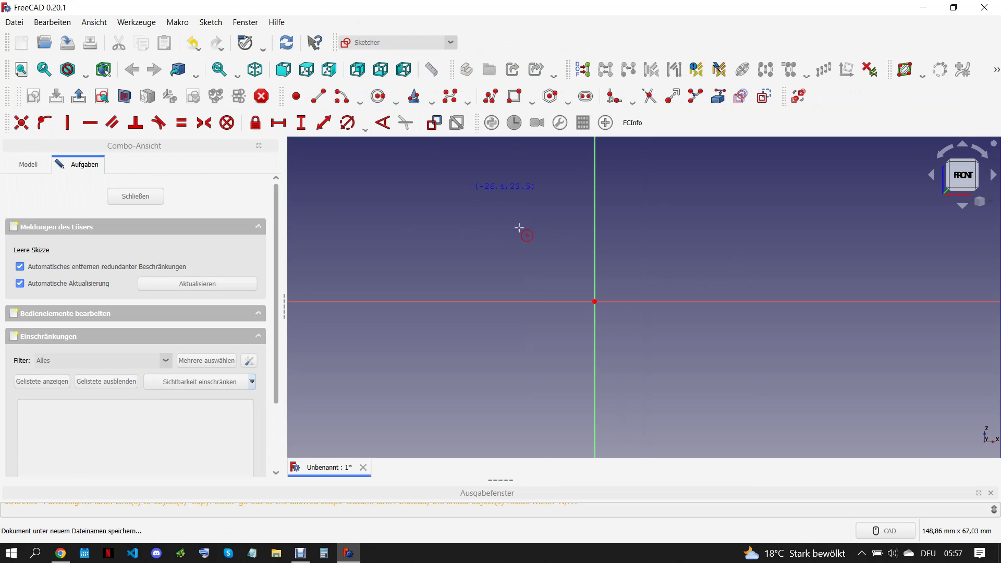
click(594, 301)
click(647, 263)
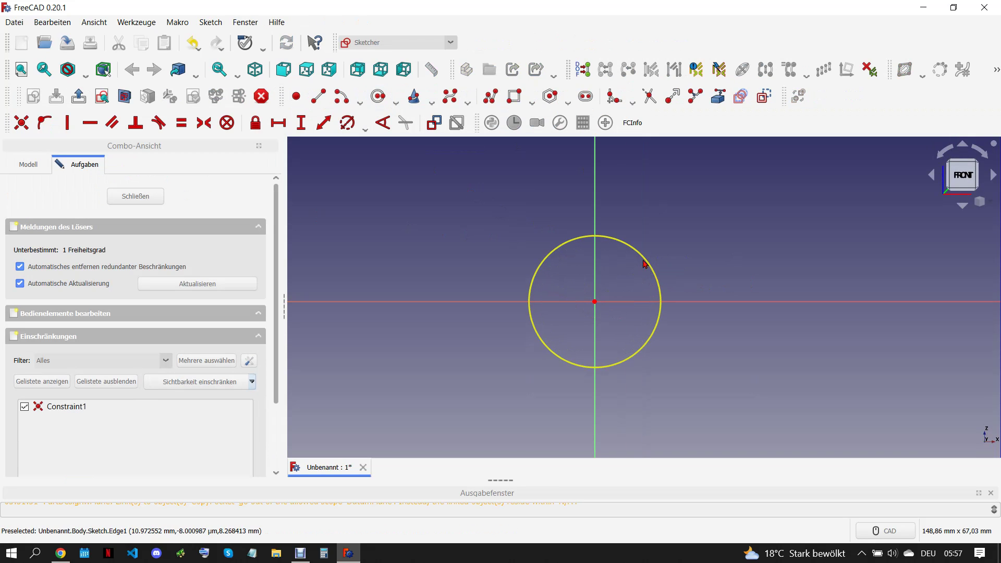
click(348, 124)
text(52)
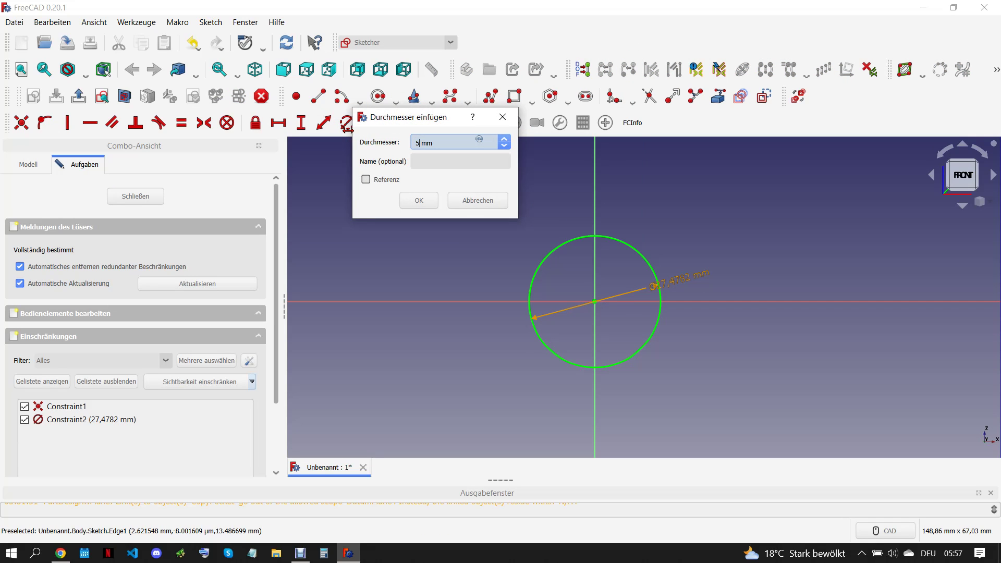
click(433, 206)
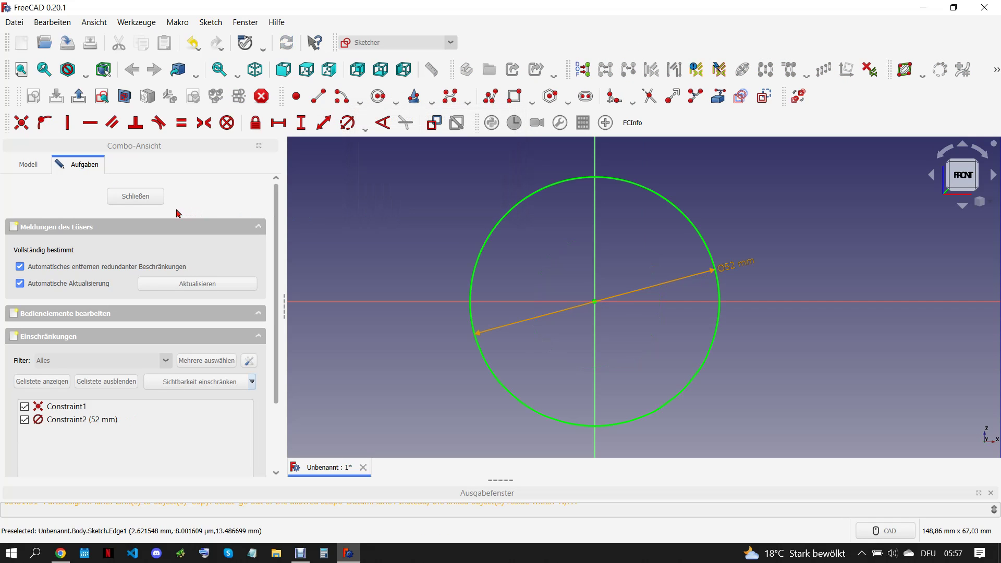
Pad the circle 14 mm symmetric to the sketch plane, then check the reference drawing
key(Escape)
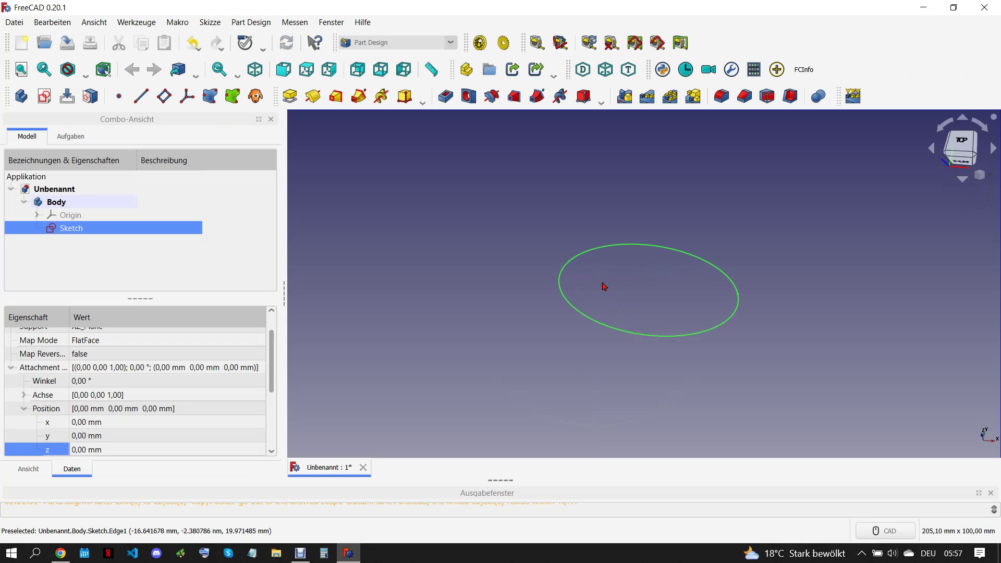
click(290, 96)
text(14)
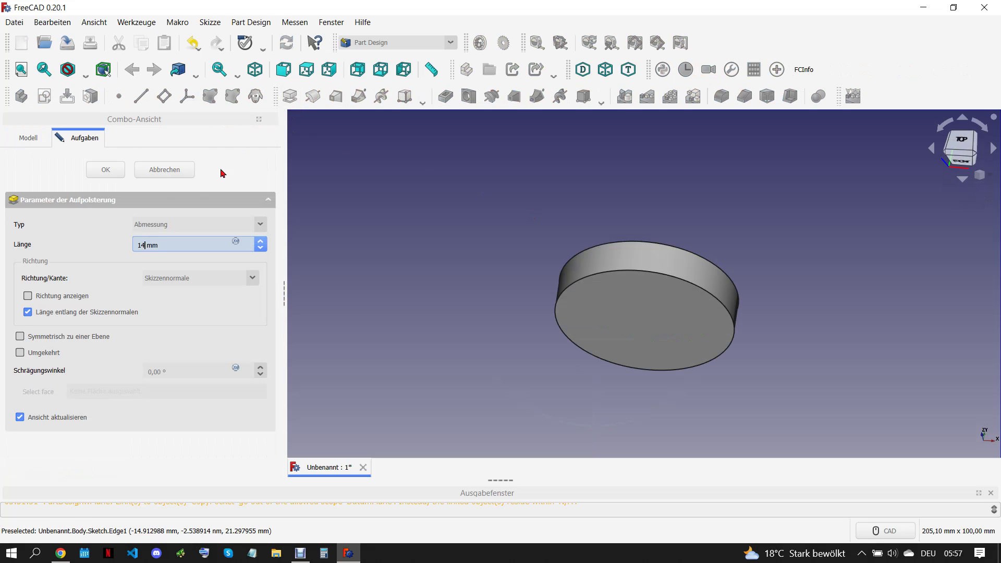
click(19, 337)
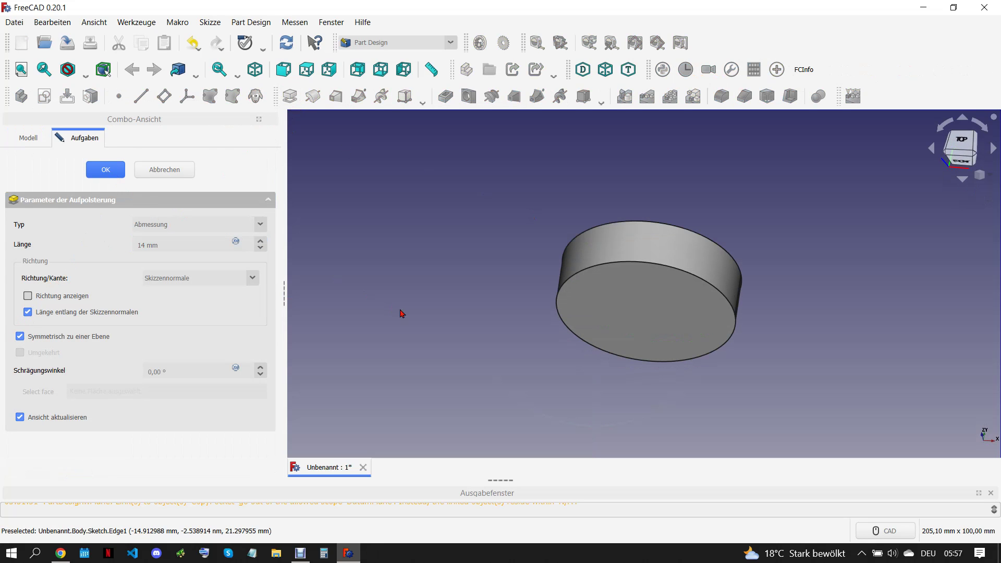
key(Return)
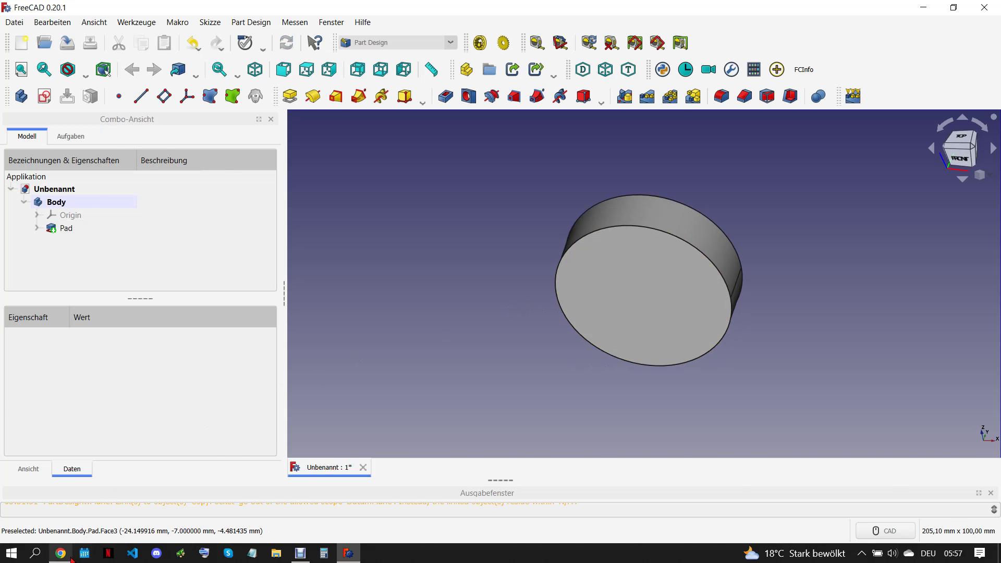
click(61, 553)
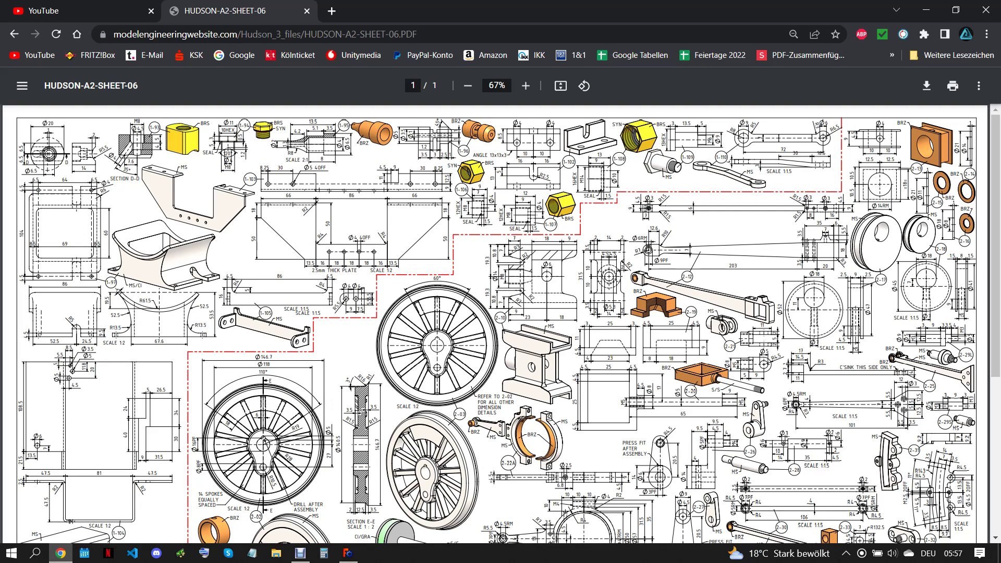
click(347, 552)
Reopen the pad's base sketch for editing and consult the reference drawing
click(37, 228)
click(81, 242)
double_click(83, 245)
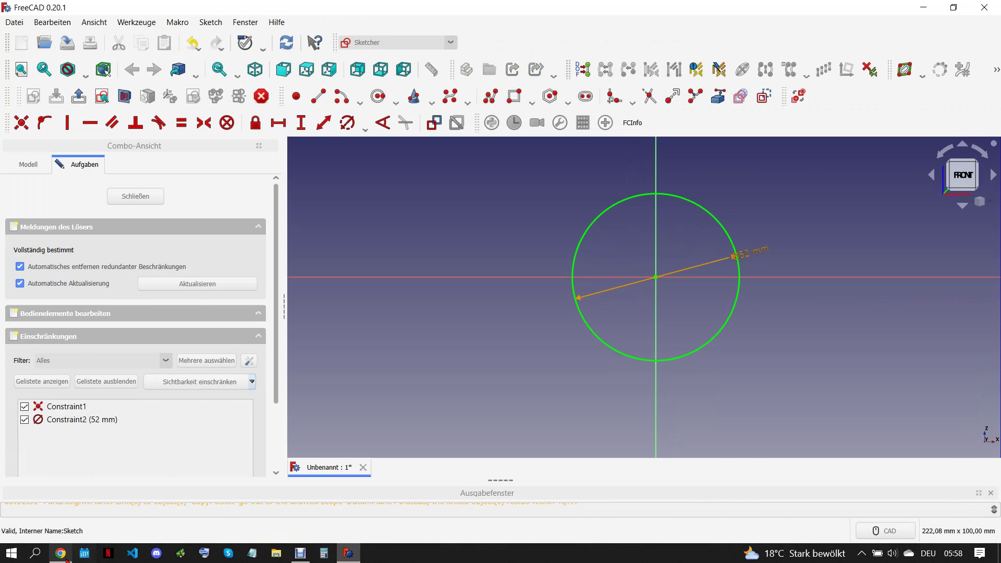
click(61, 554)
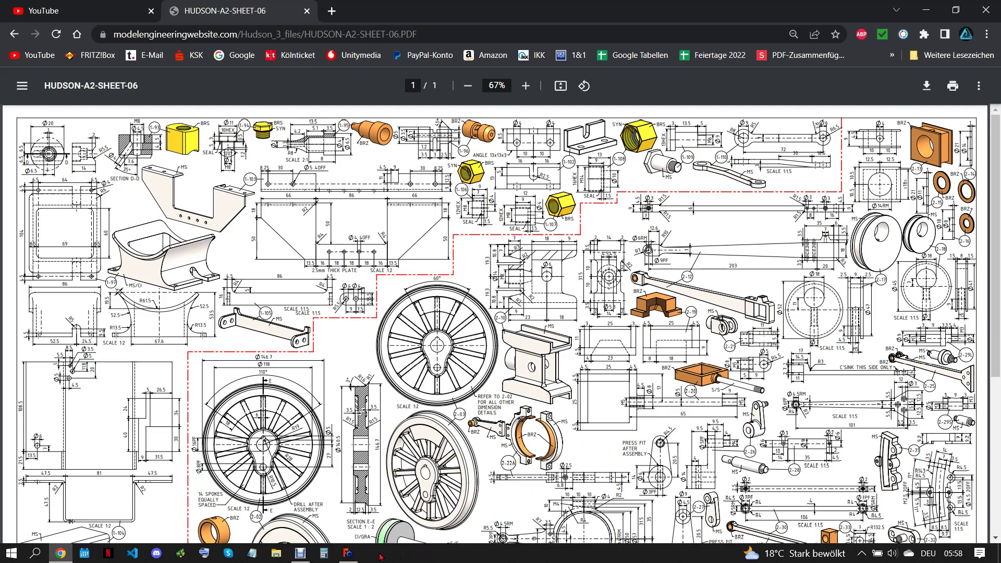
click(348, 553)
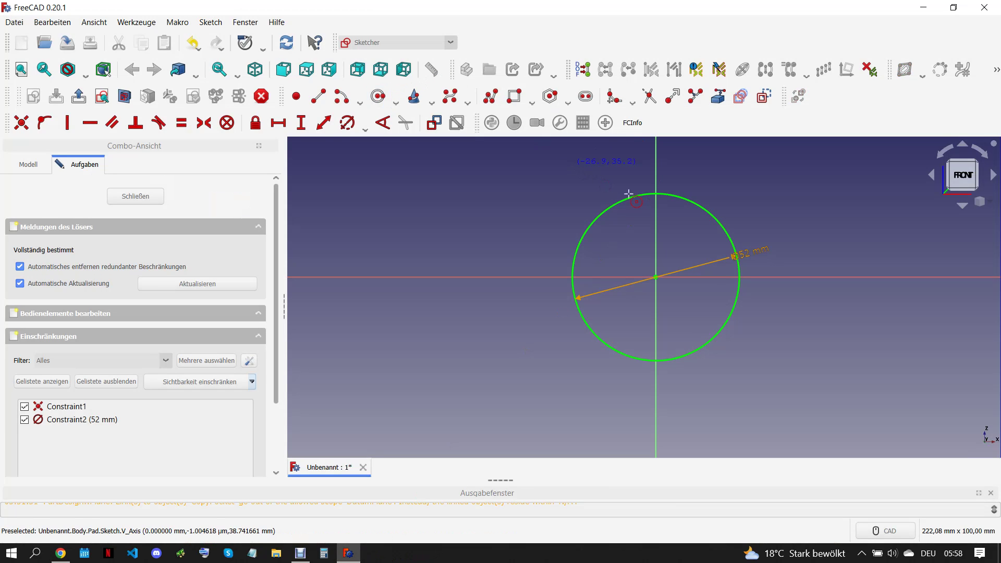
Add an 18 mm hole circle 11 mm above the centre and close the sketch
click(655, 238)
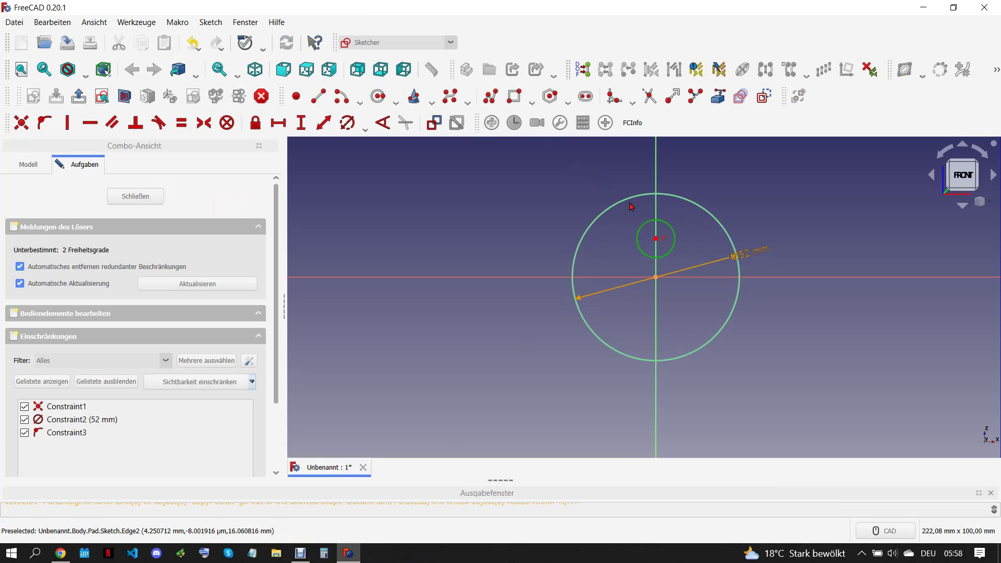
click(347, 123)
text(18)
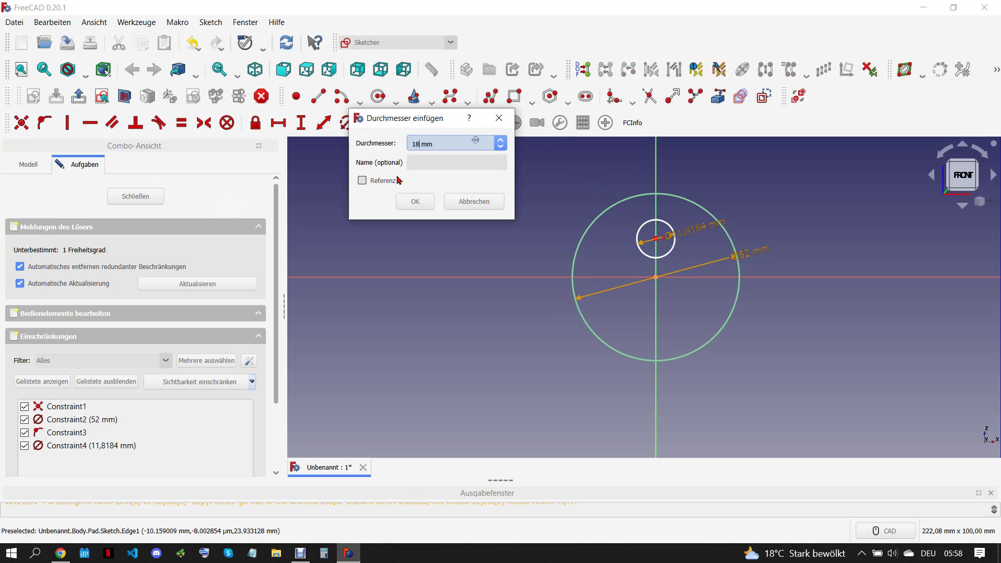
click(415, 201)
click(301, 122)
text(11)
key(Return)
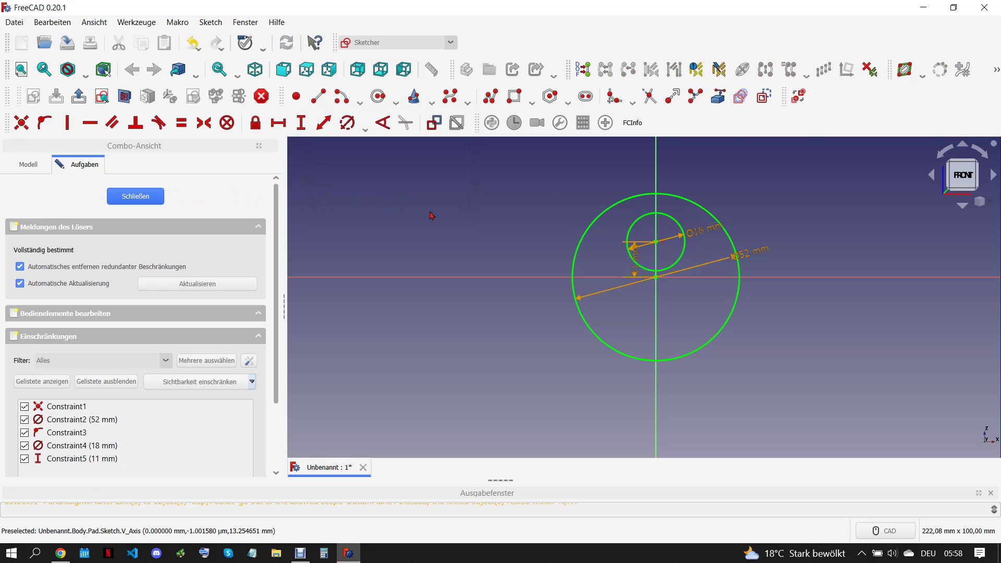
key(Escape)
click(44, 96)
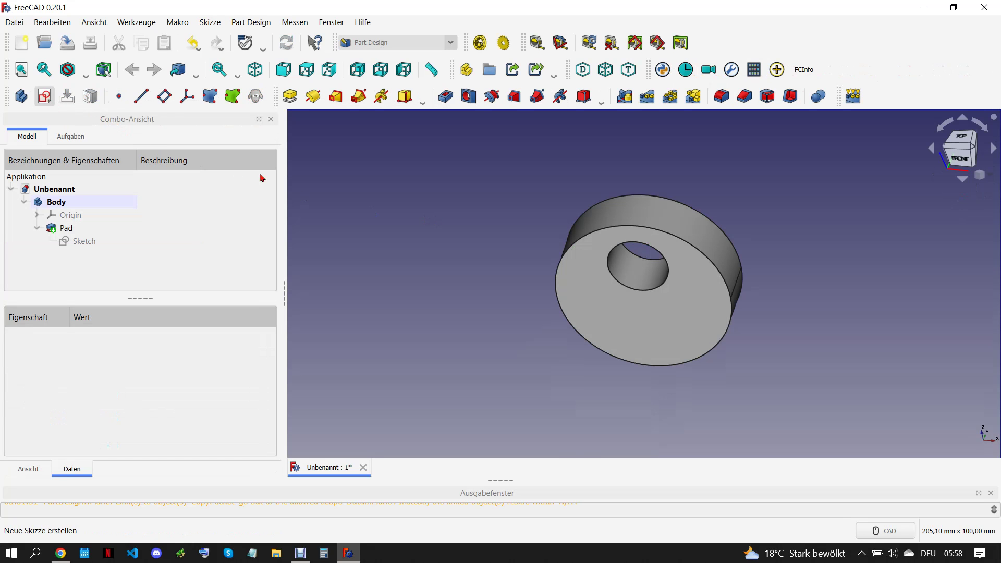
Start a sketch on the side plane and draw a rectangle at the top of the disc
click(741, 196)
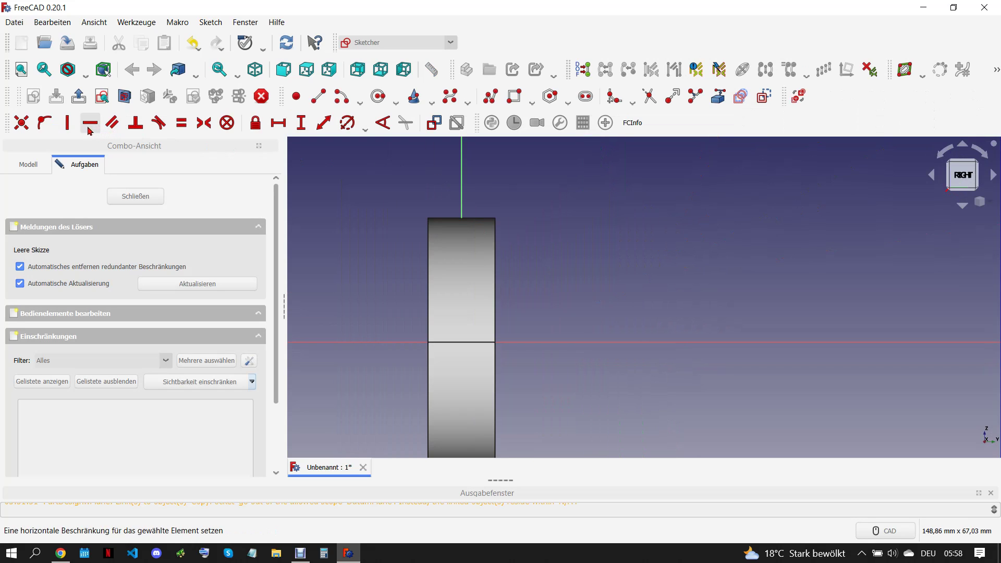
scroll(585, 156, up, 3)
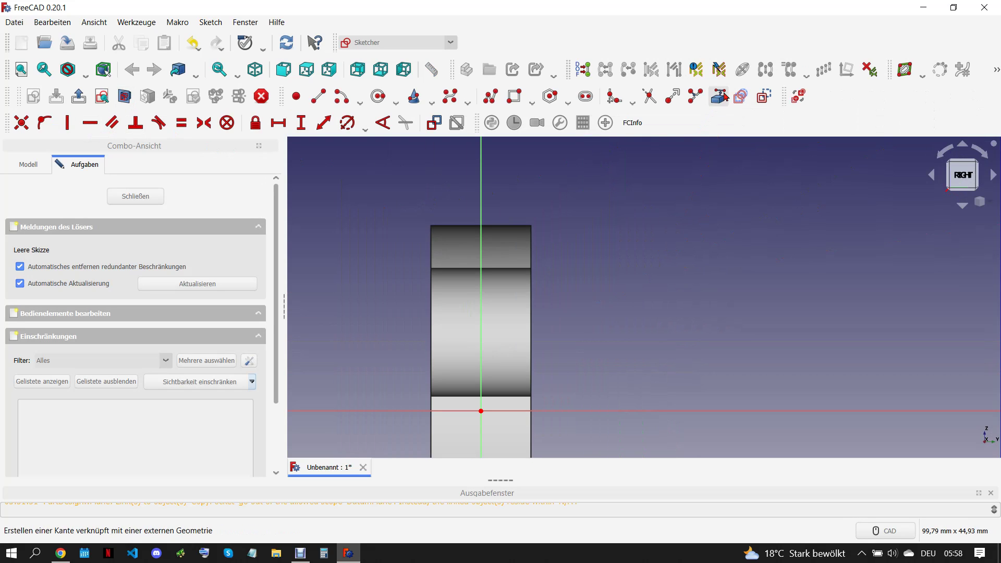
click(515, 96)
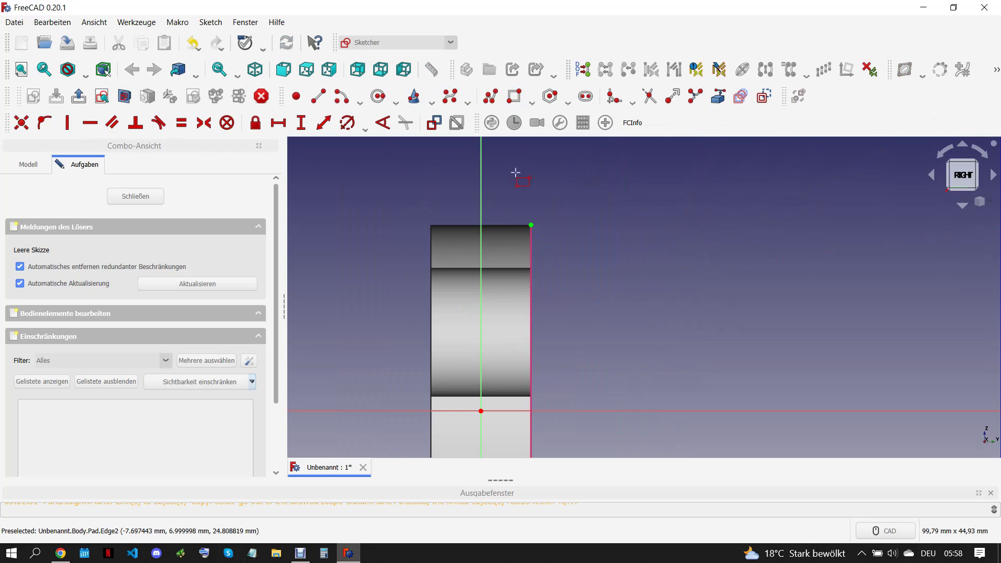
click(510, 253)
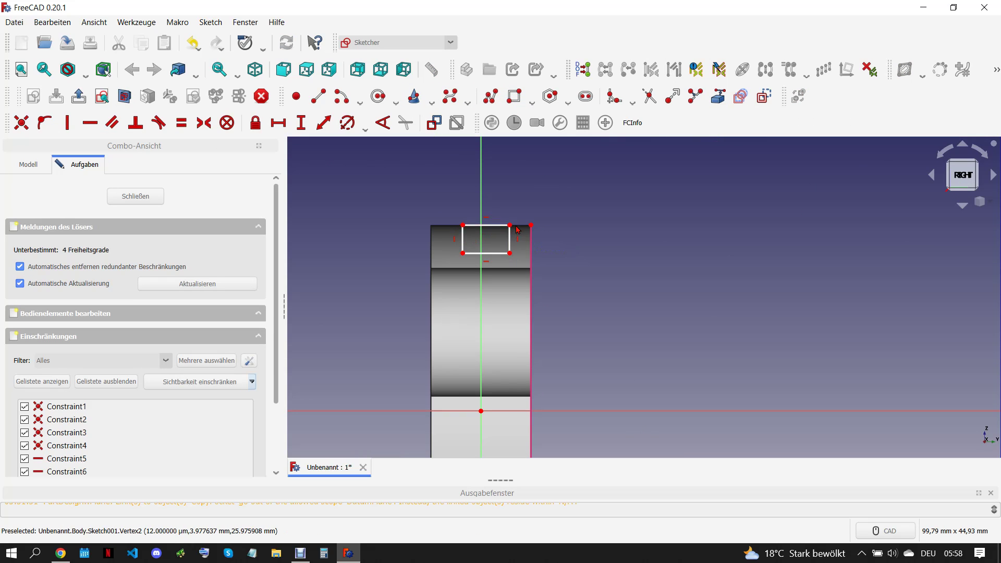
click(509, 225)
click(463, 224)
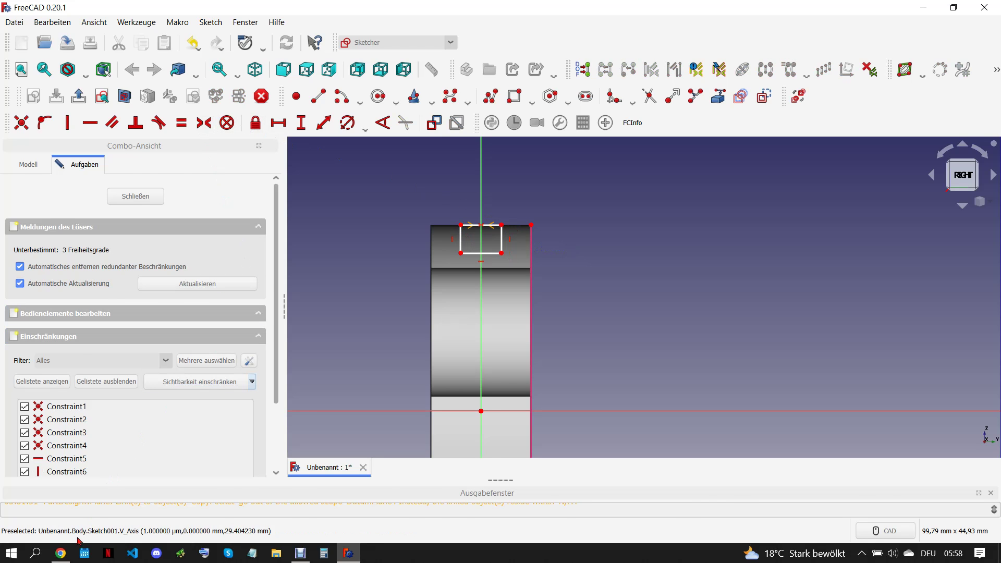
click(61, 553)
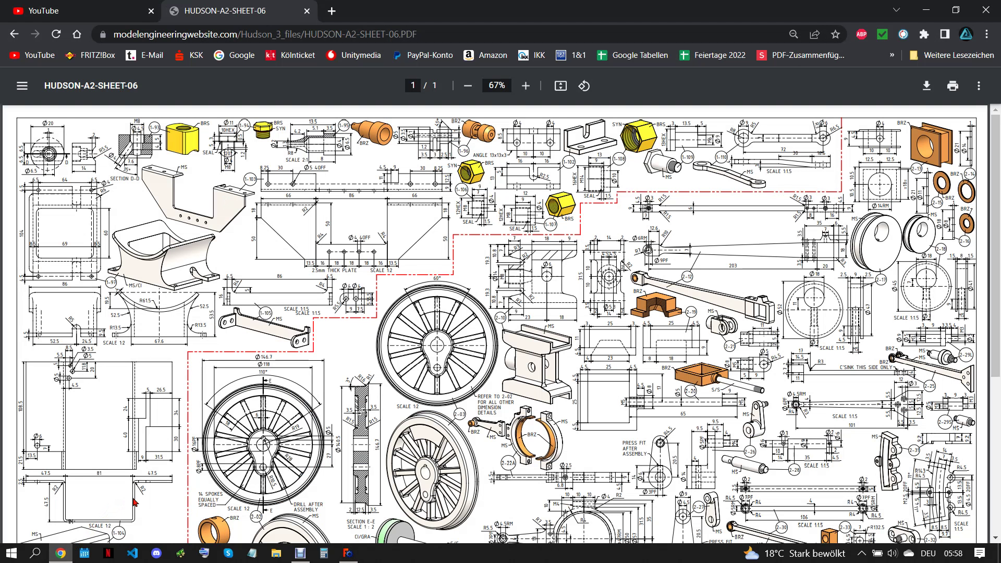
click(348, 553)
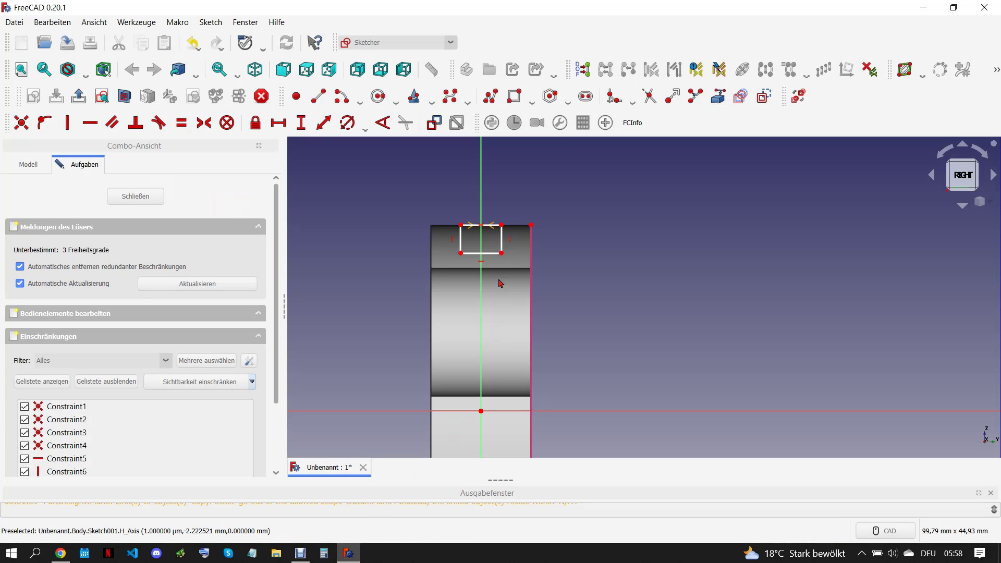
Constrain the rectangle's bottom edge 23.5 mm (47/2) above the origin
click(485, 251)
click(300, 123)
text(47/ mm)
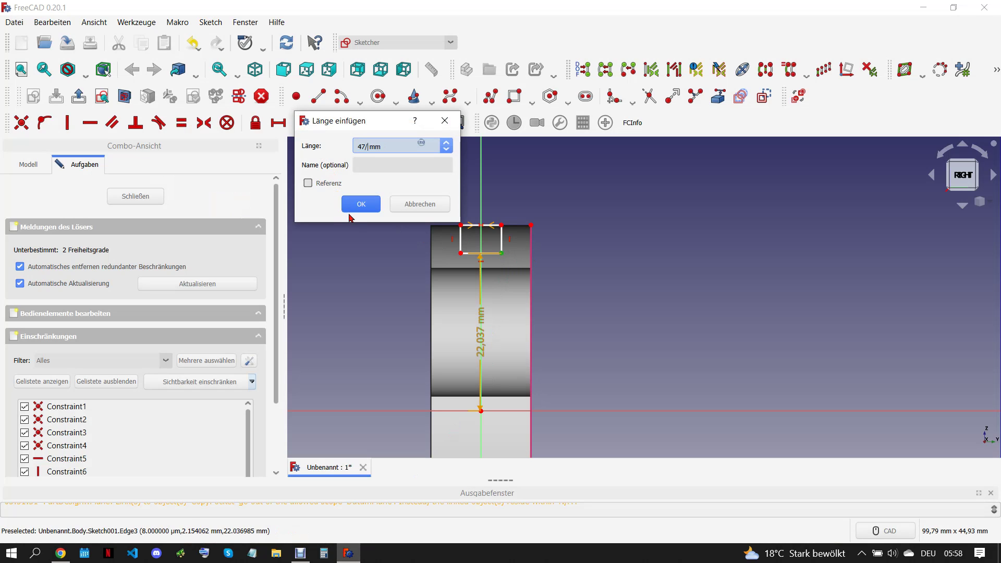
text(2)
click(360, 204)
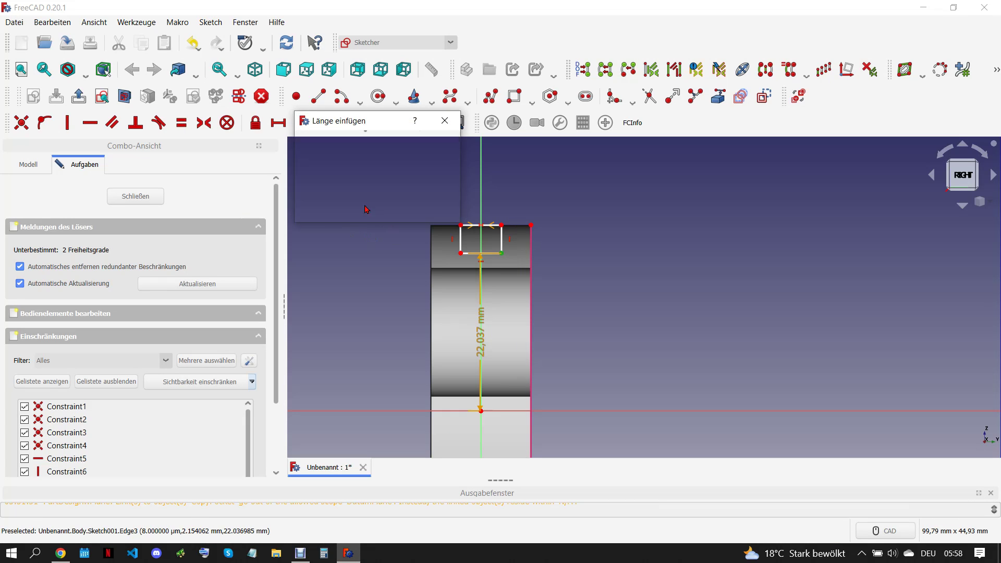
Align the rectangle's top with the disc rim, set its width to 9 mm, and close the sketch
scroll(476, 238, up, 1)
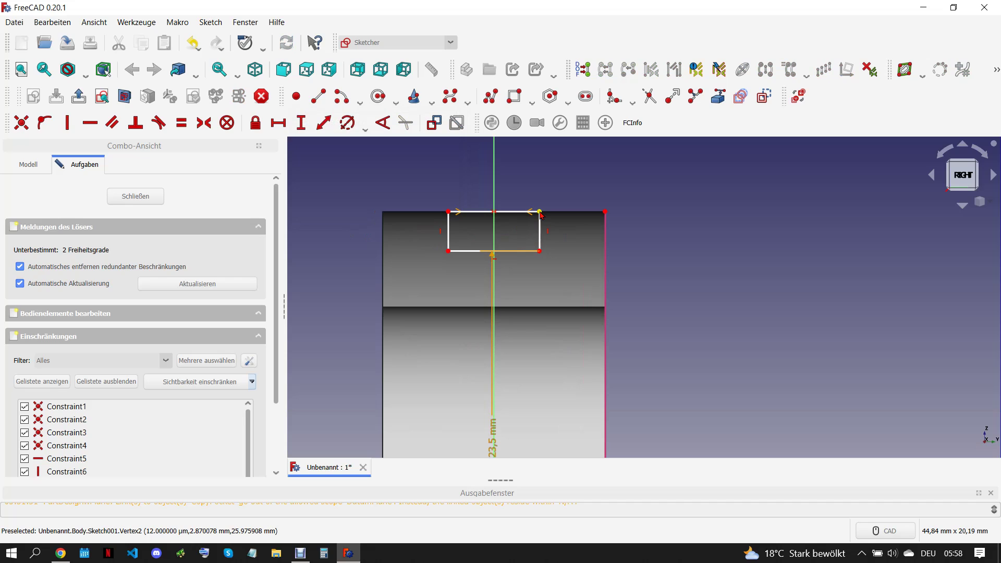
click(540, 211)
click(605, 212)
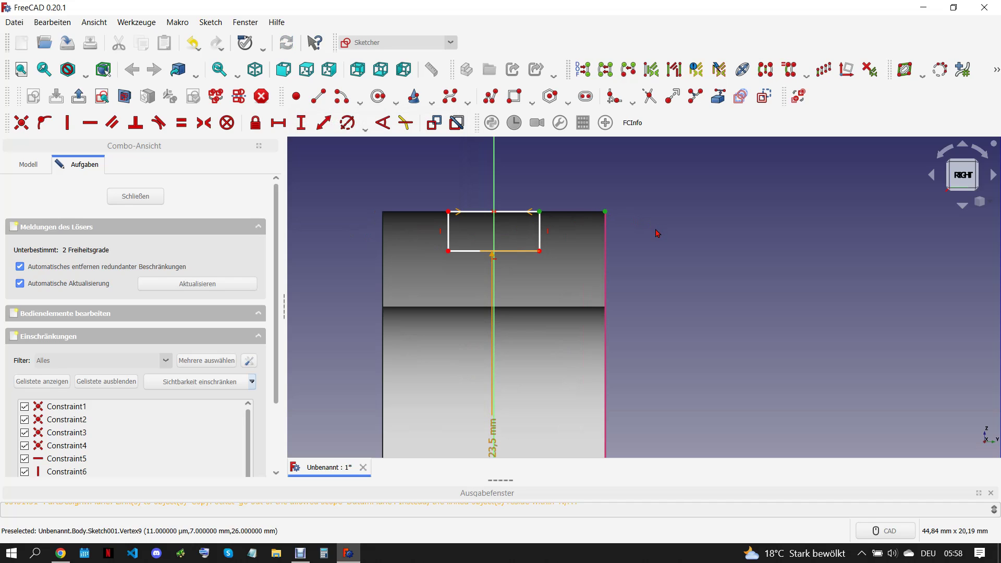
key(h)
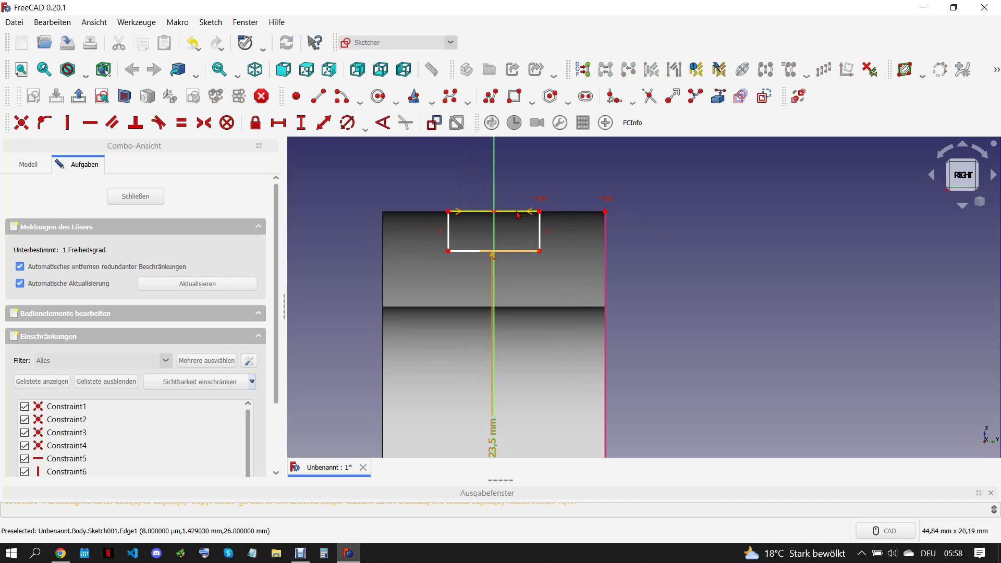
click(516, 214)
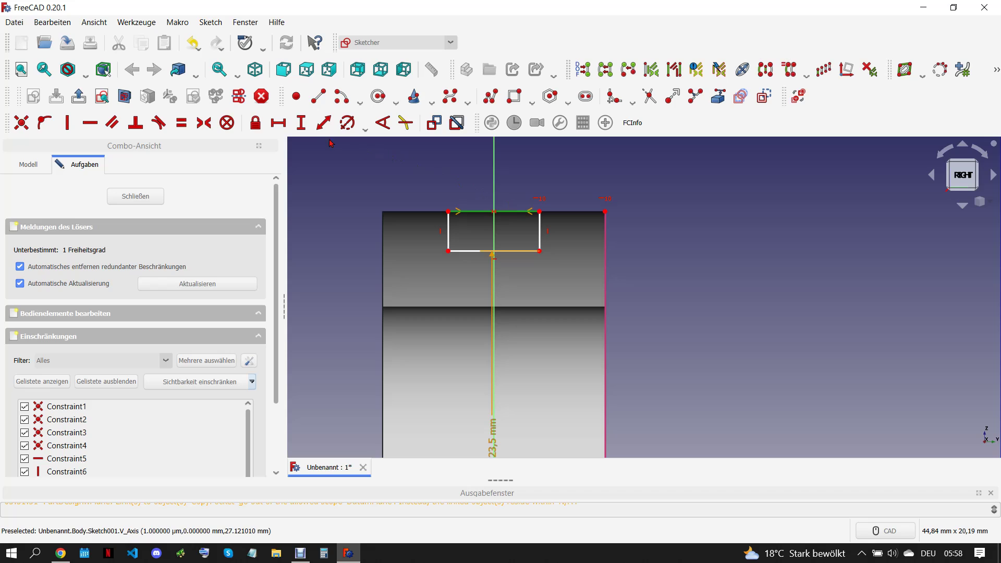
click(278, 123)
text(9)
key(Return)
click(133, 199)
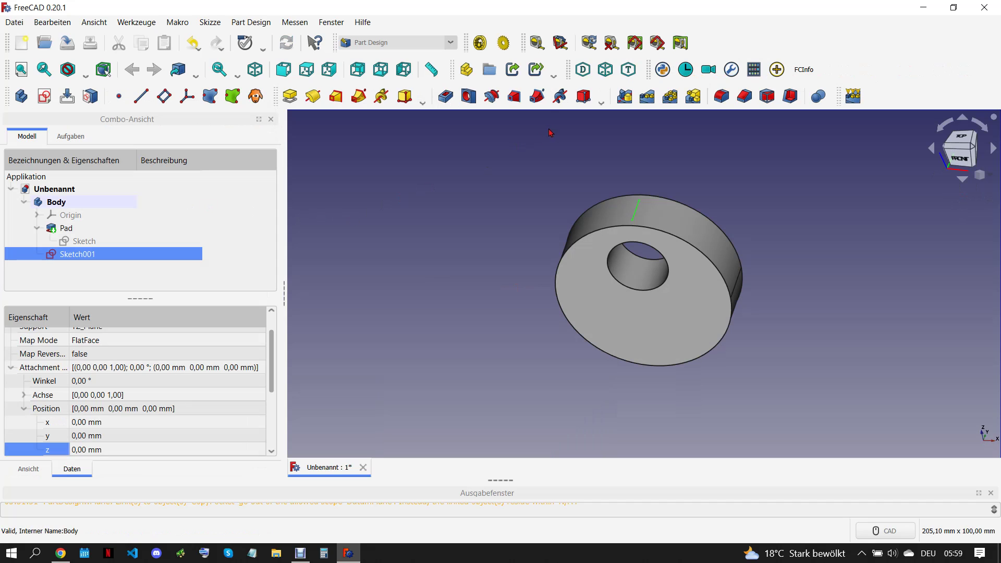
Revolve Sketch001 into a 360° groove about the Y axis around the rim
click(492, 98)
click(186, 228)
click(192, 274)
click(631, 334)
click(116, 176)
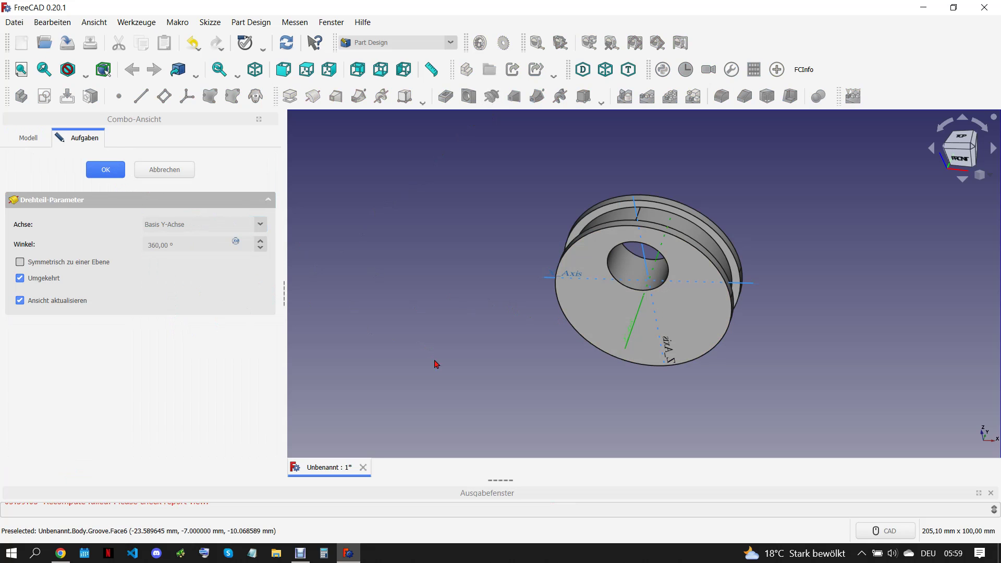
click(60, 553)
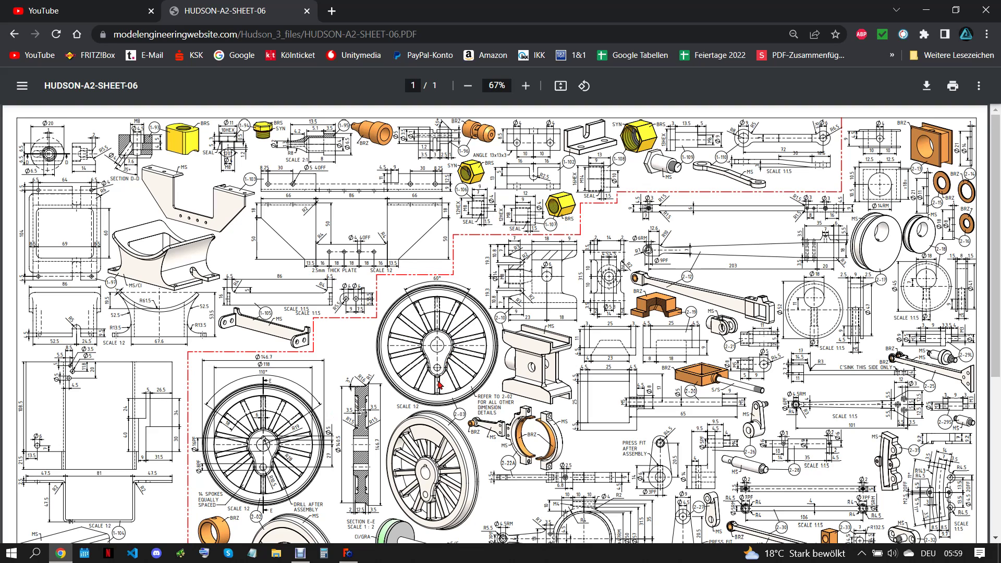
click(348, 553)
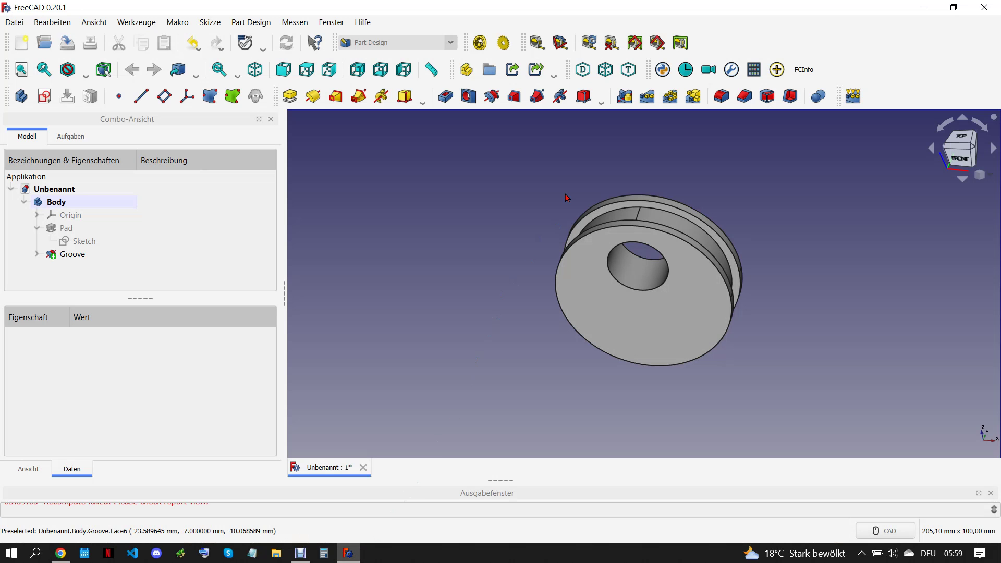
click(45, 96)
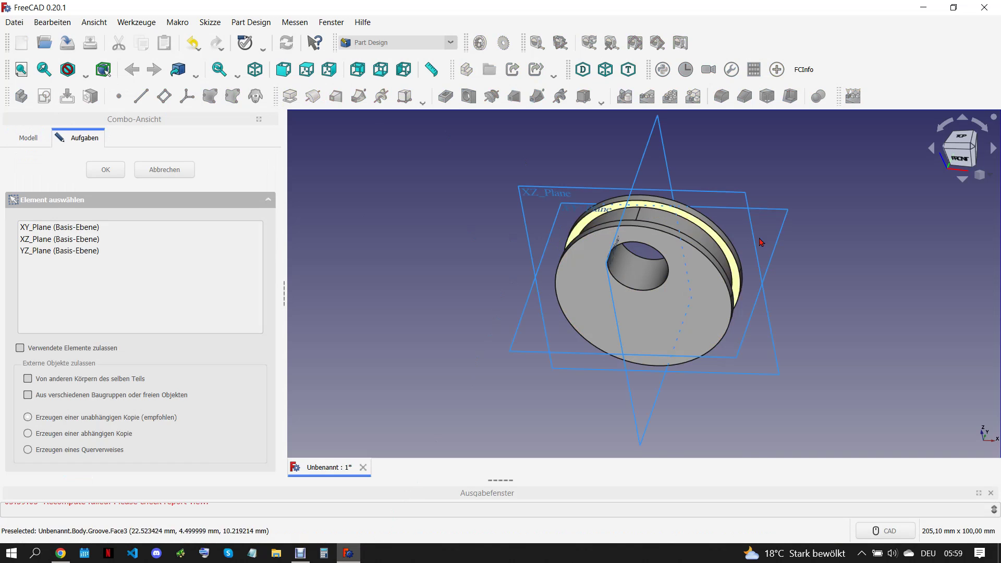
Attach a new sketch to the XY plane and check the reference drawing
click(747, 241)
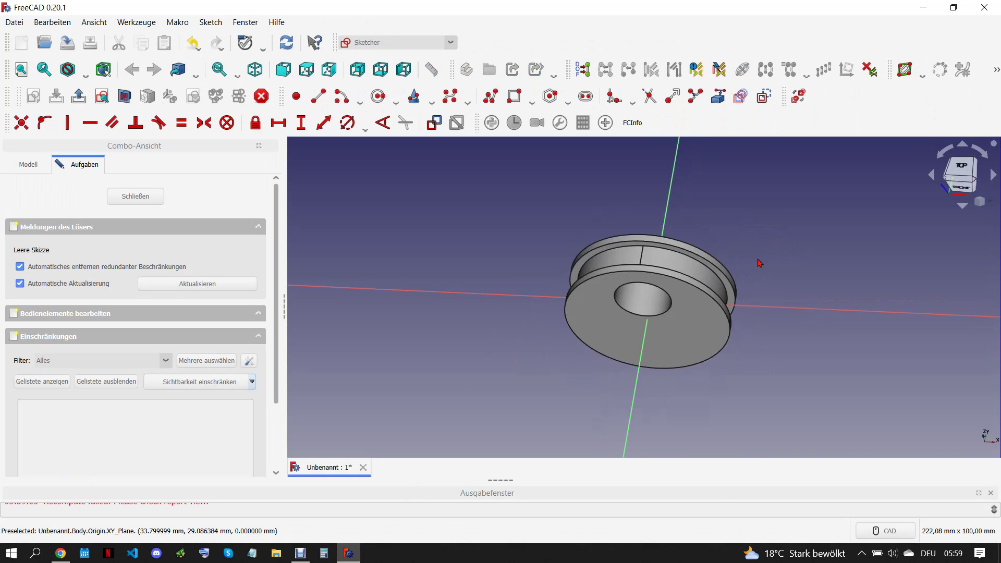
scroll(485, 313, down, 4)
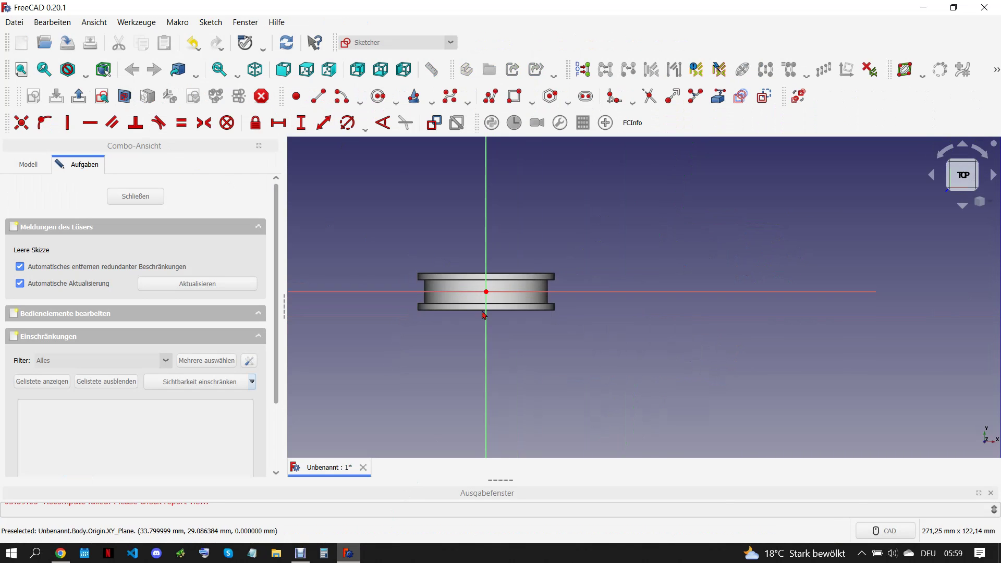
scroll(420, 280, up, 3)
scroll(420, 279, up, 2)
click(71, 554)
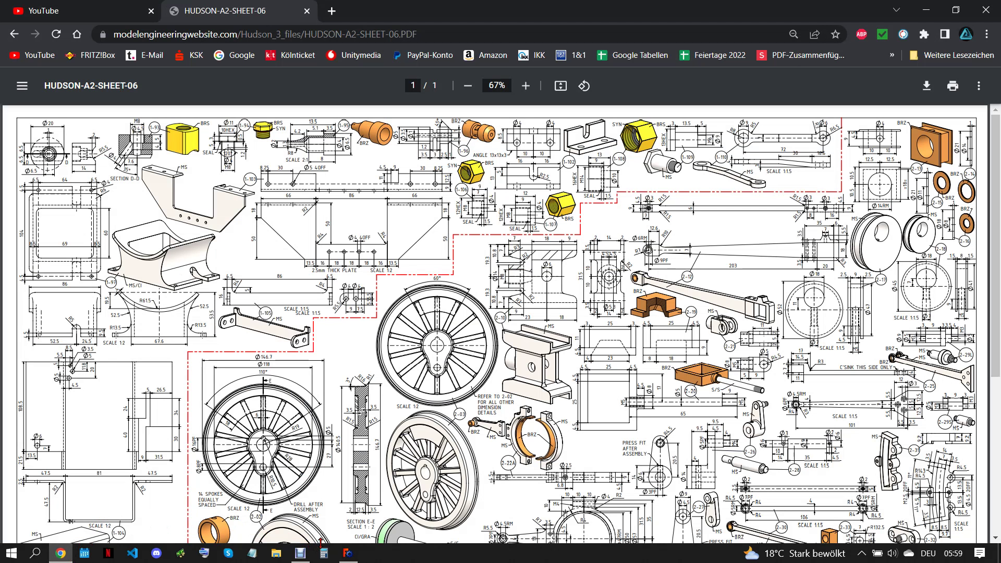
mouse_move(348, 553)
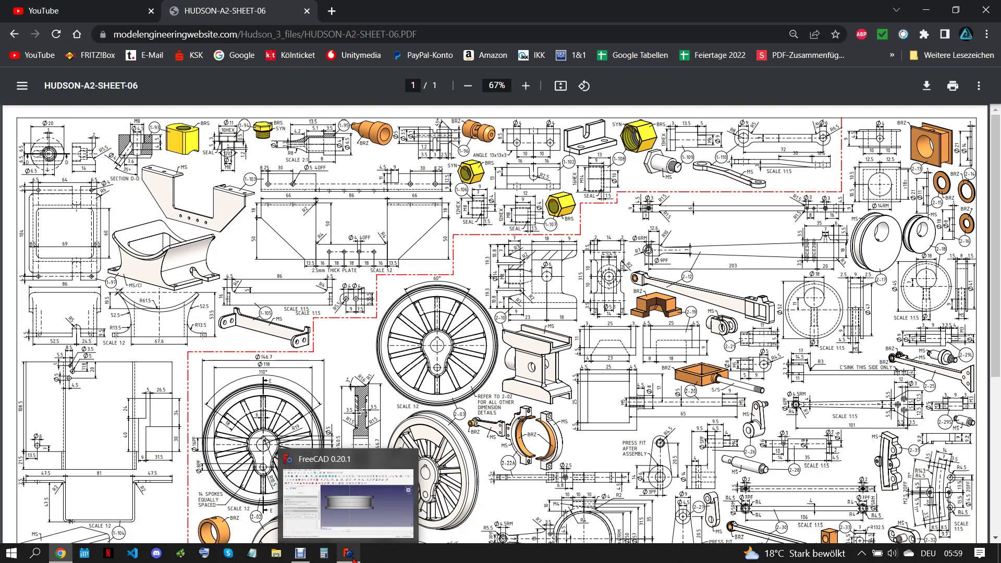
click(353, 558)
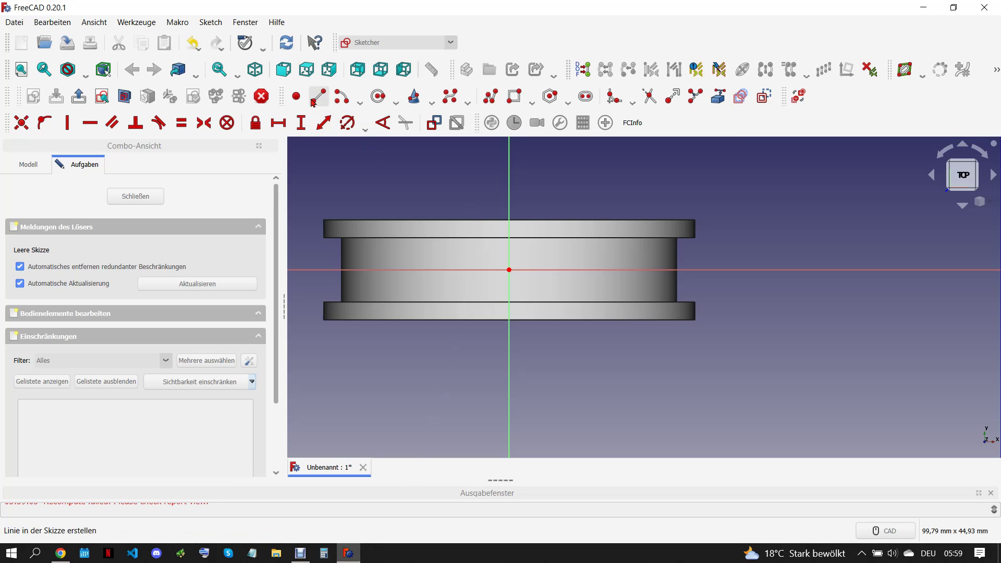
Draw a 7 mm diameter circle centred on the origin
click(377, 97)
click(509, 270)
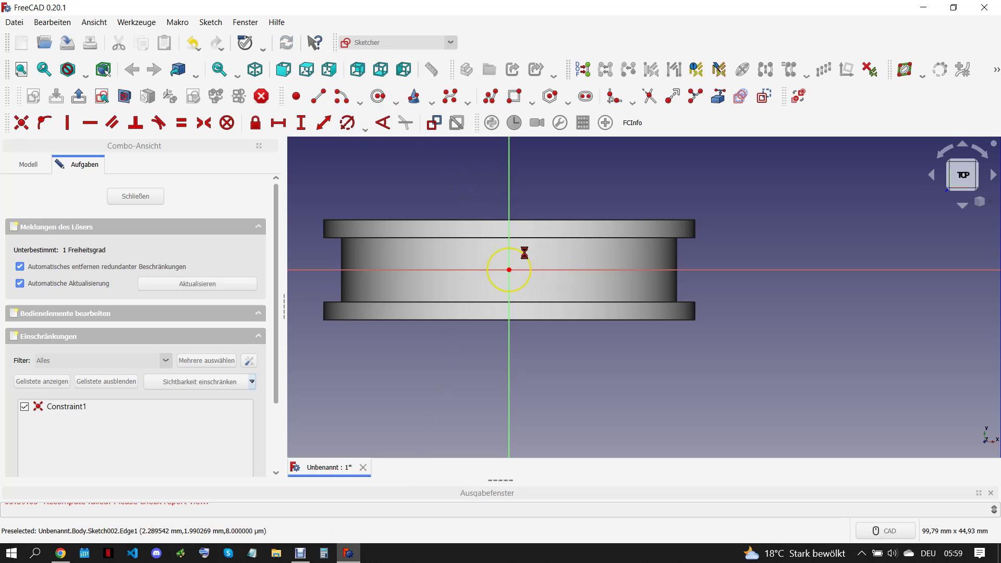
click(528, 256)
click(348, 123)
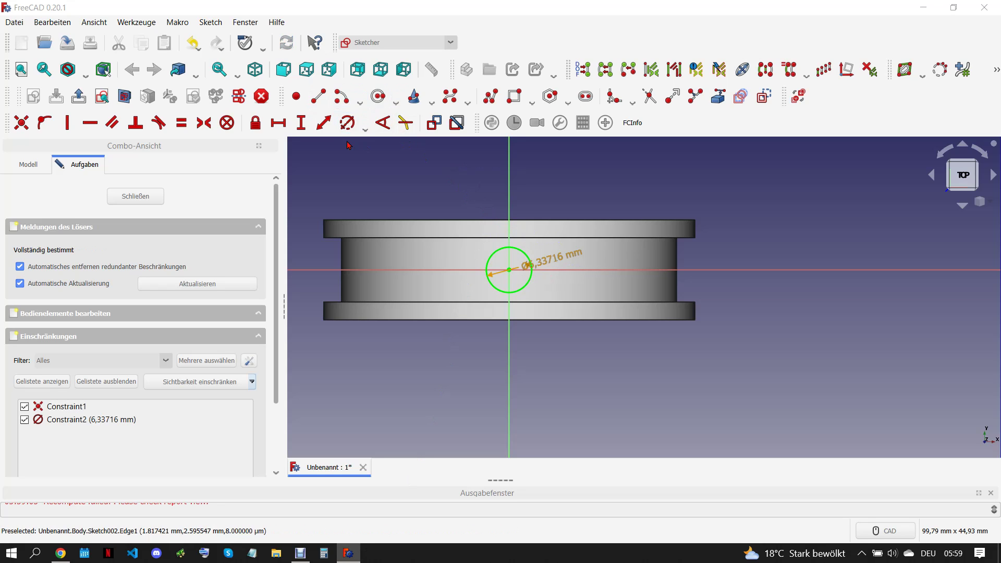
text(7)
click(414, 203)
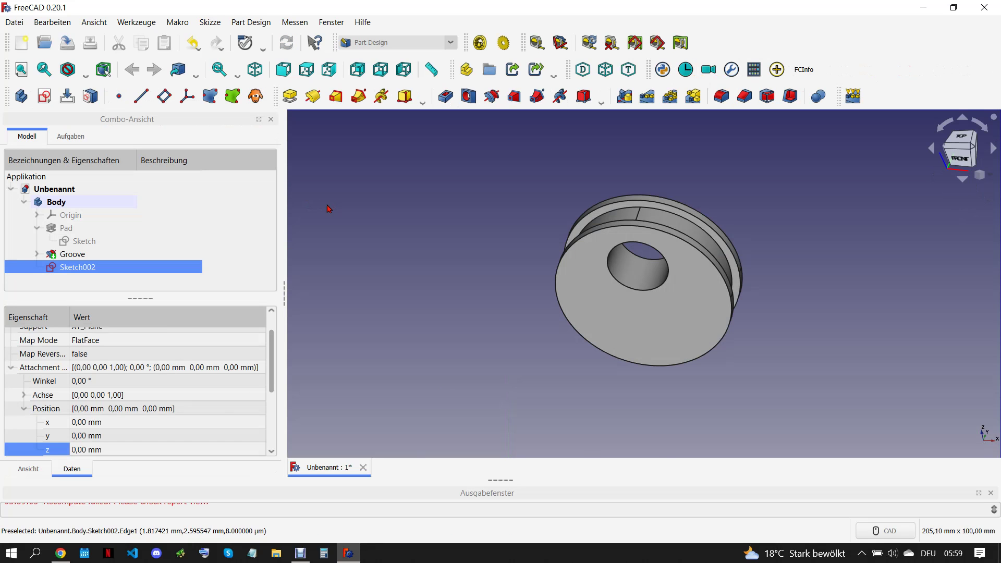
Move Sketch002's z position to -47/2 (−23.5 mm)
click(61, 556)
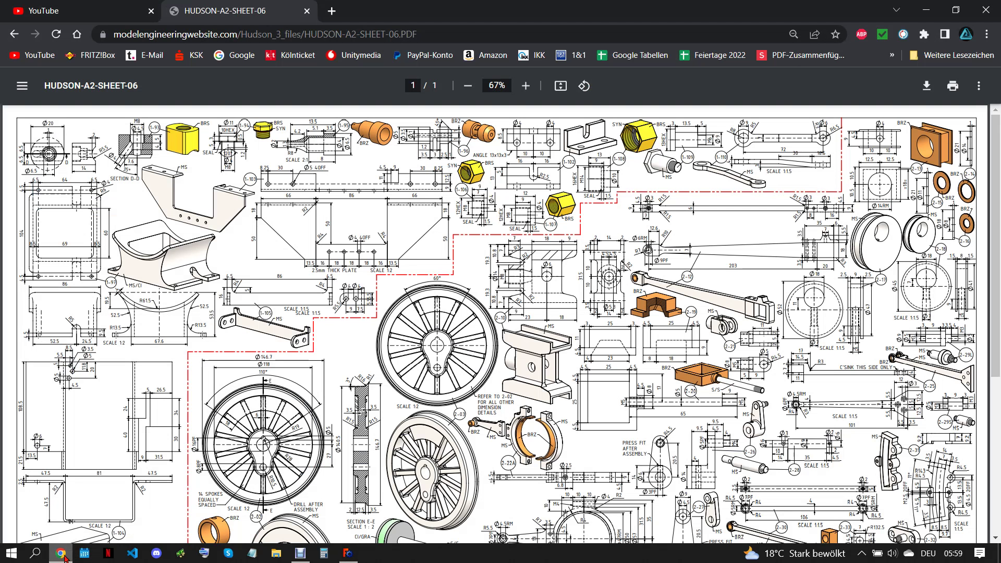
click(348, 553)
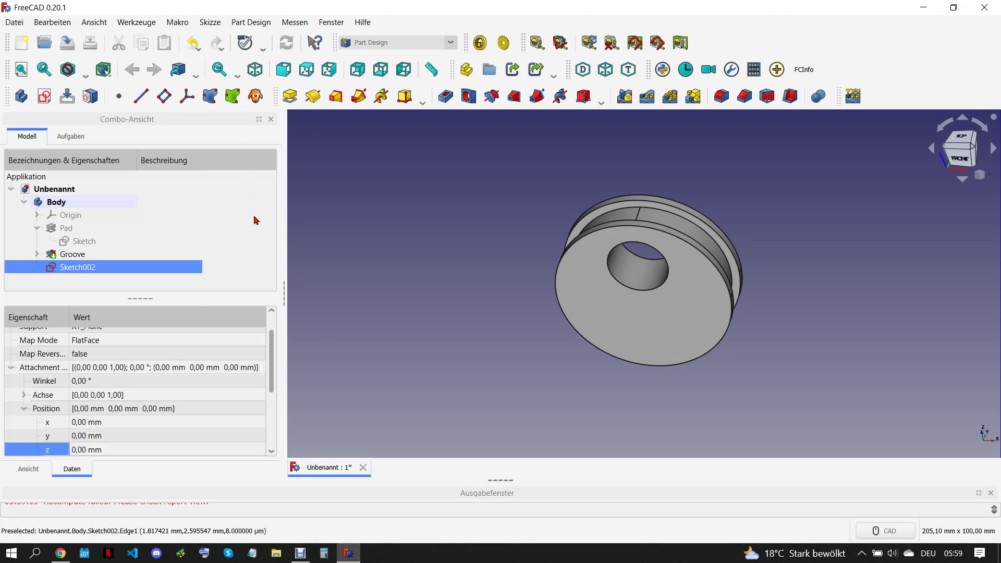
middle_drag(602, 358, 512, 274)
click(119, 445)
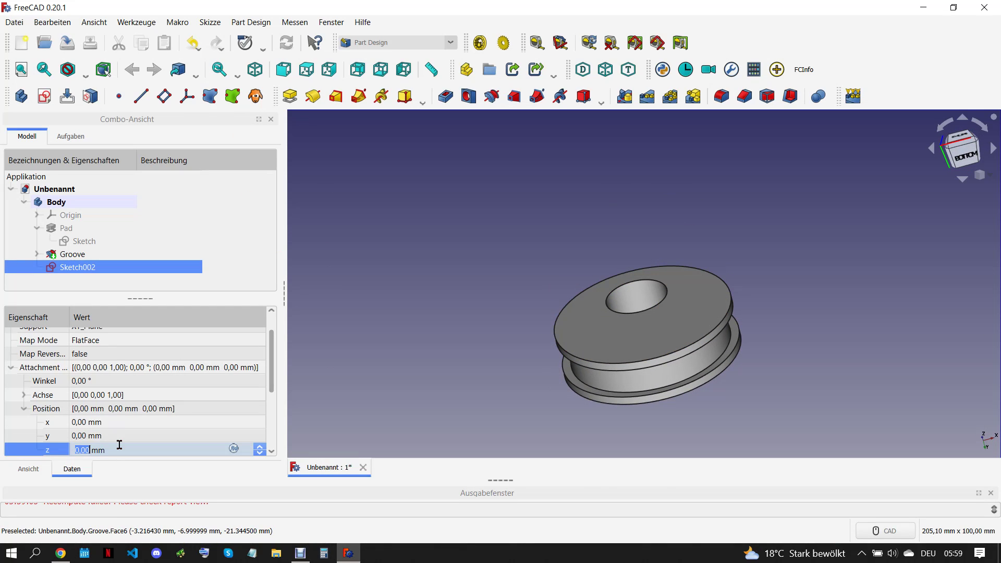
text(-)
text(47/2)
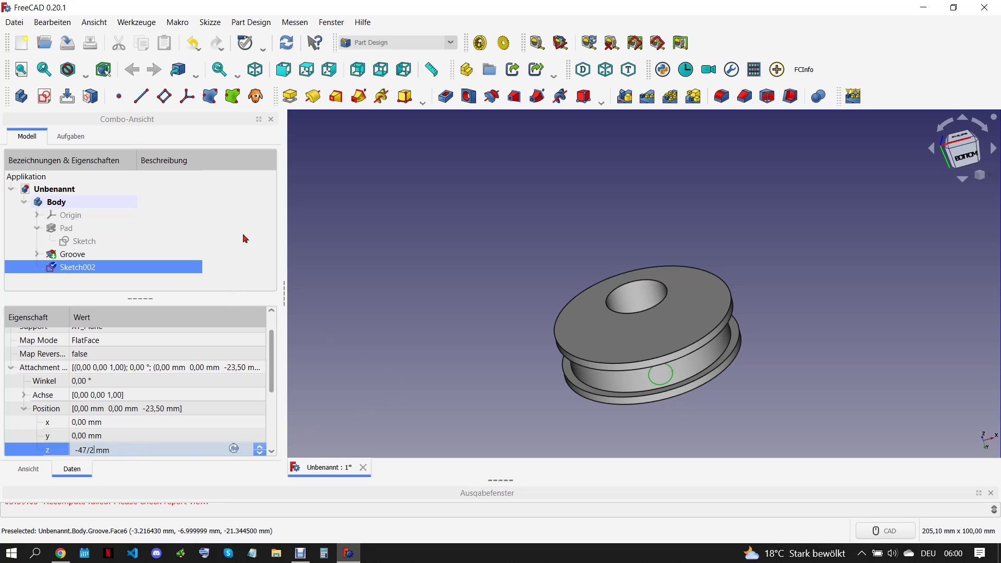
Pocket the 7 mm circle 9 mm deep to bore a radial hole into the groove
click(446, 97)
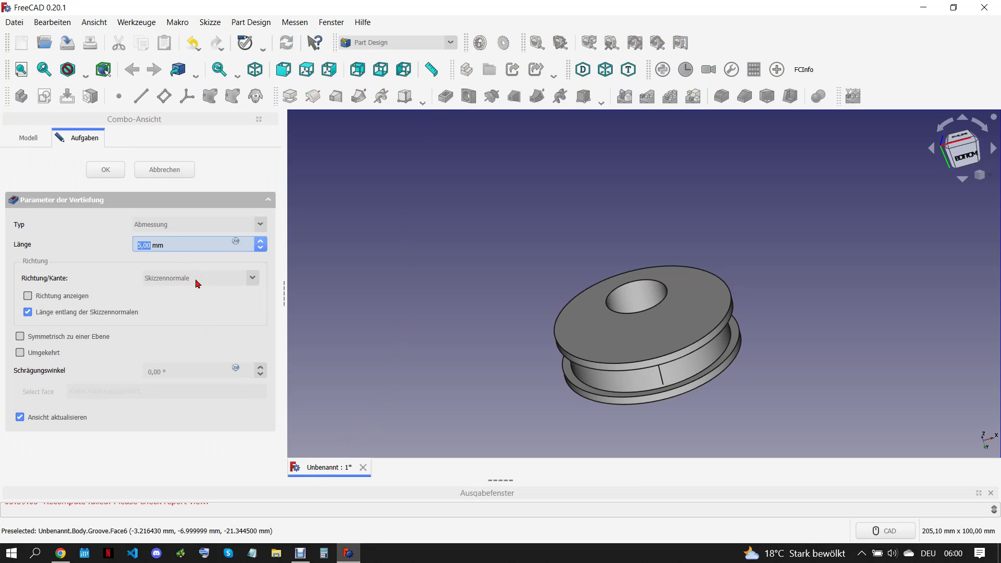
click(61, 555)
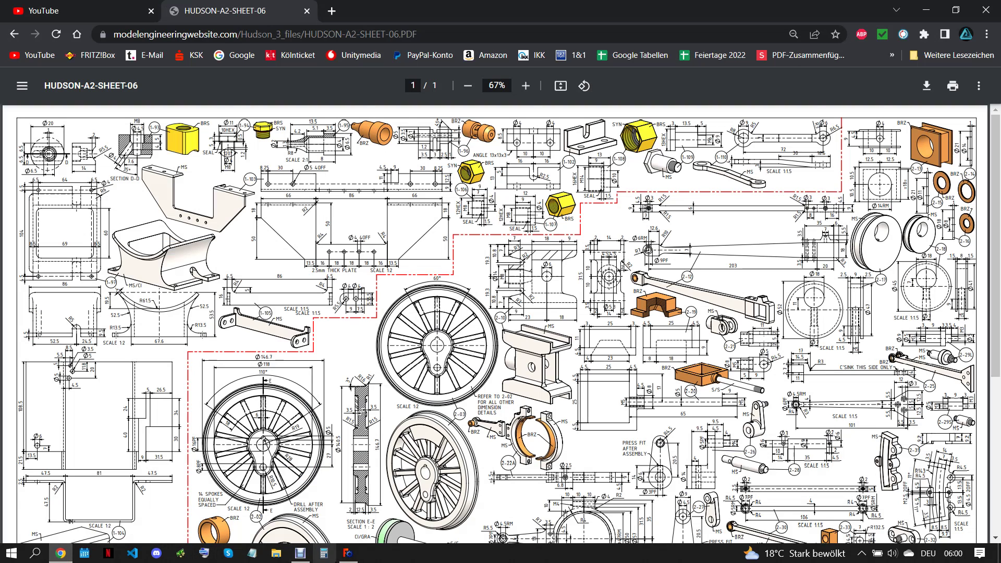
click(348, 554)
text(9)
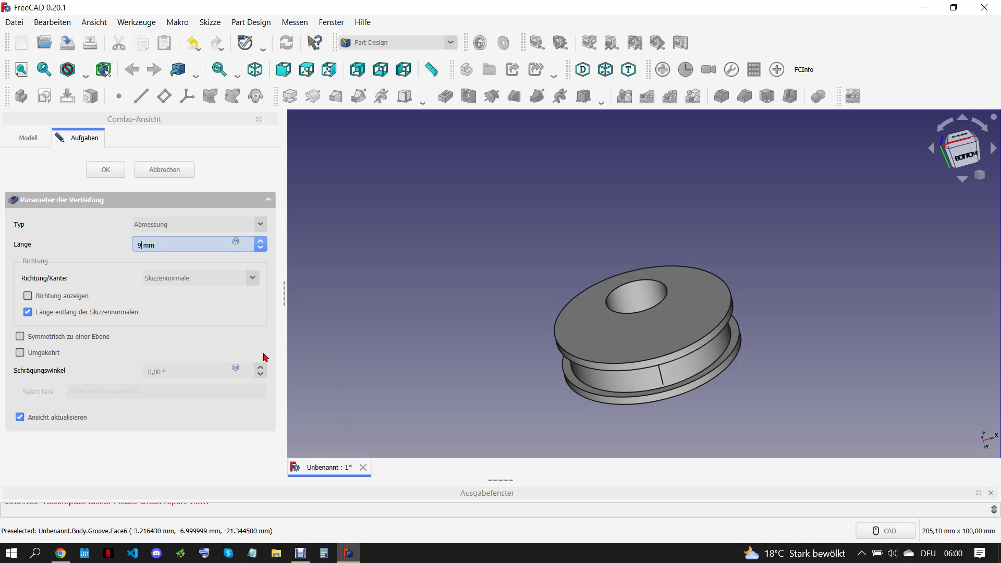
click(20, 353)
click(105, 169)
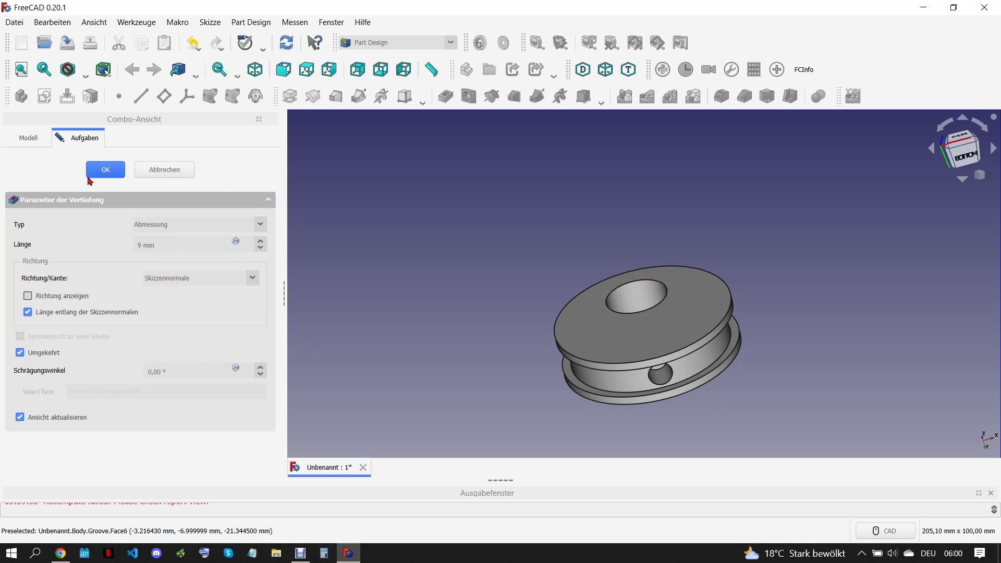
click(295, 555)
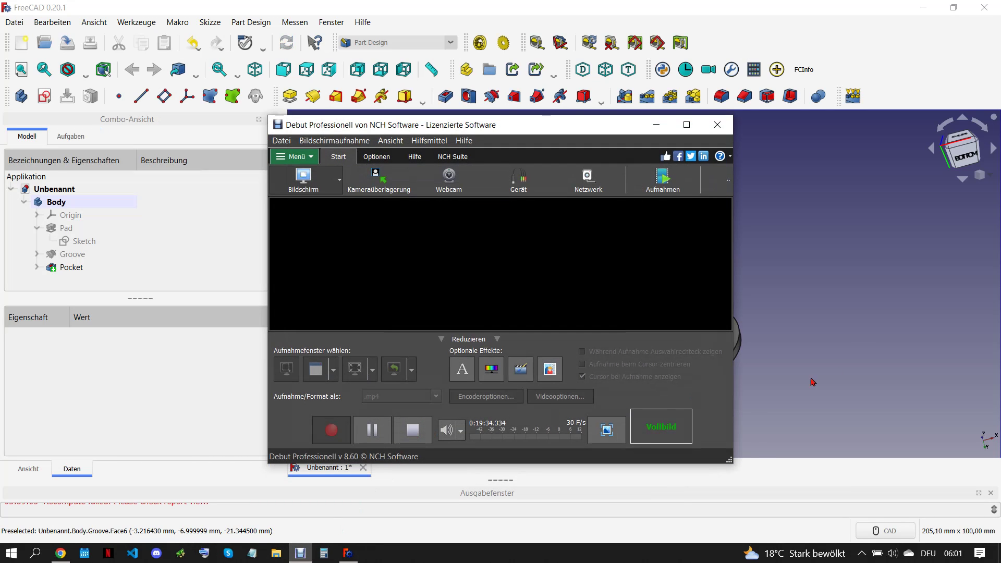
click(856, 350)
scroll(760, 388, up, 3)
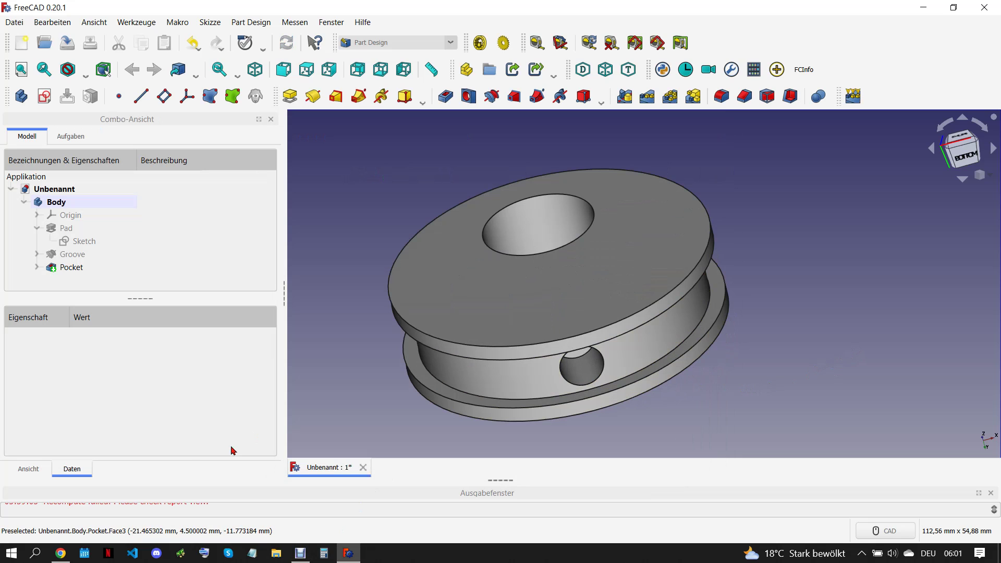
Start a new sketch on the flat floor of the side hole
click(61, 553)
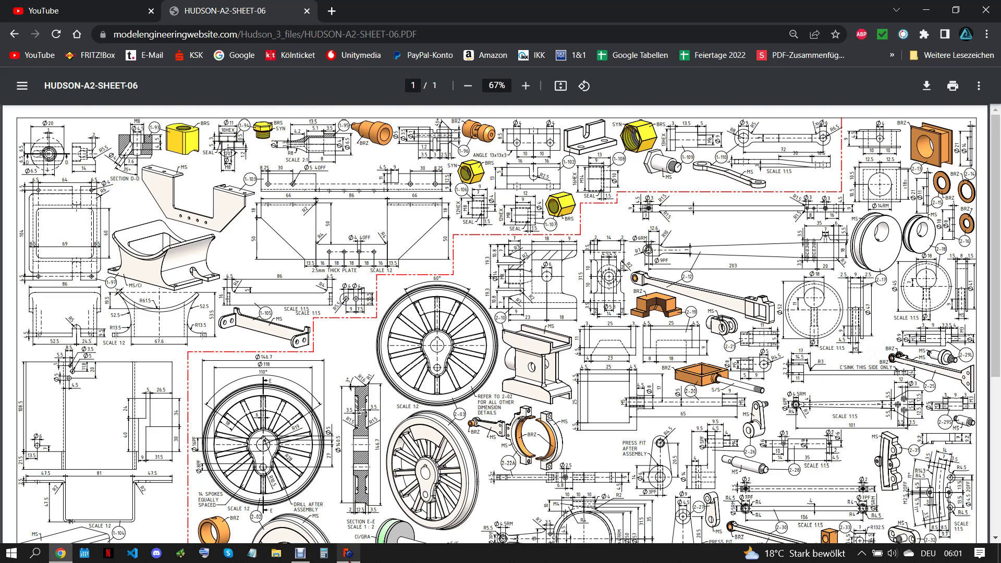
click(349, 553)
middle_drag(469, 417, 545, 327)
click(546, 327)
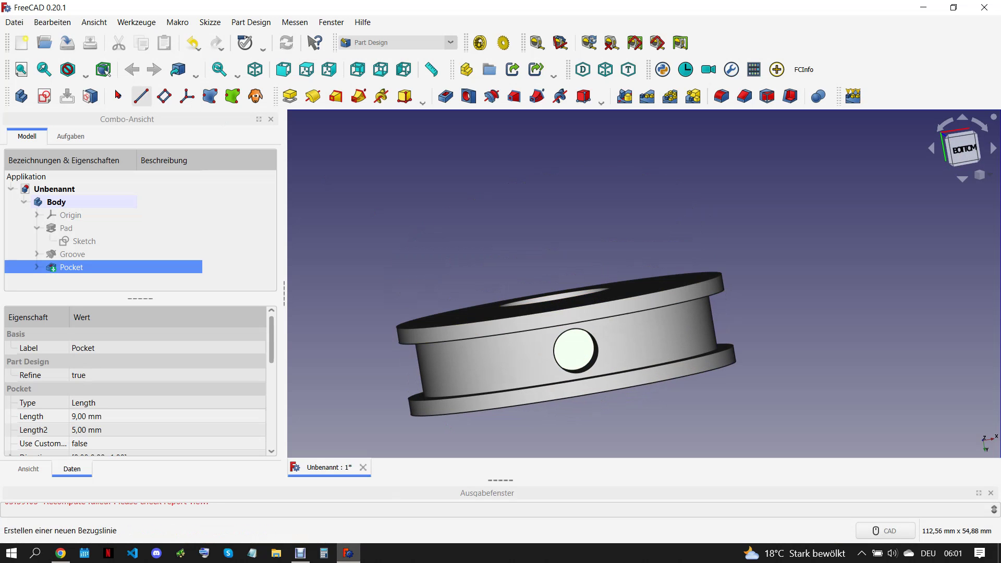
click(44, 96)
Draw a 5 mm diameter circle at the origin and close Sketch003
scroll(584, 295, up, 5)
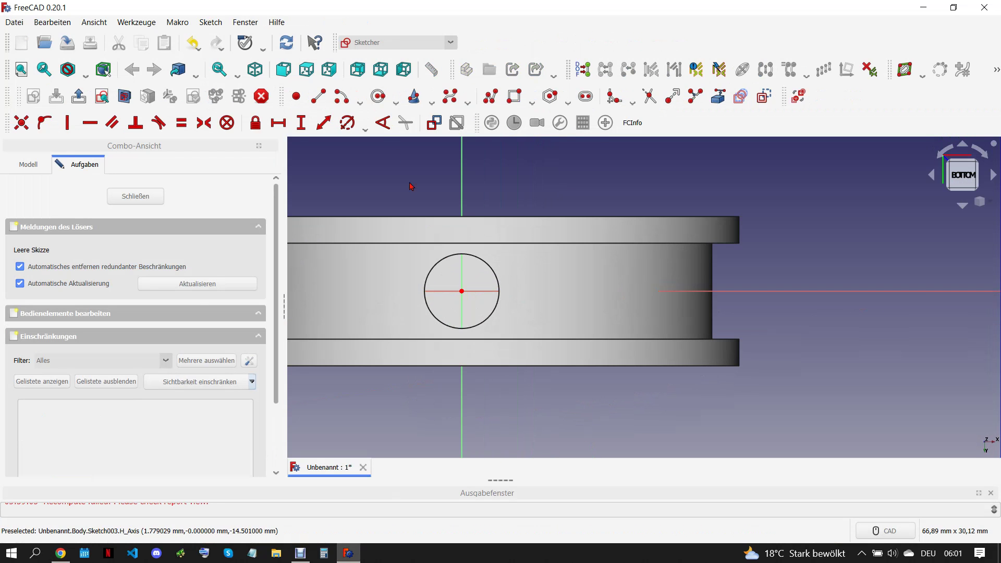
click(378, 96)
click(461, 291)
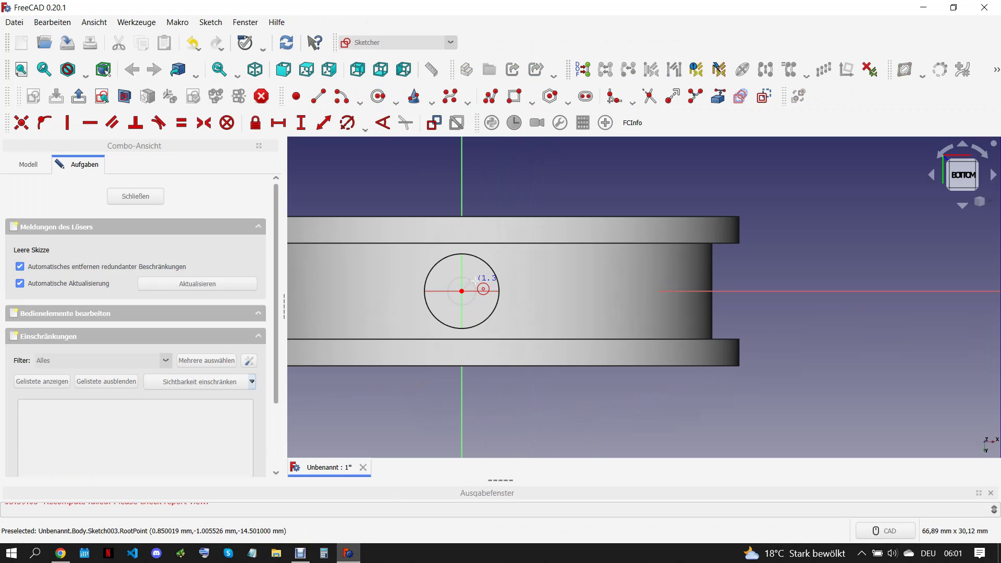
click(347, 123)
text(5)
key(Return)
click(131, 193)
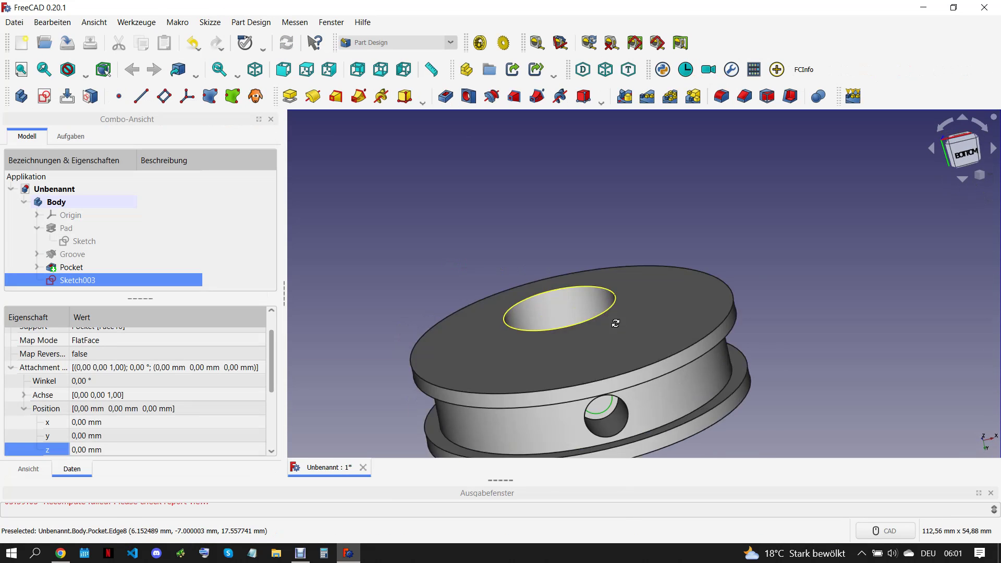
mouse_move(615, 324)
middle_down()
mouse_move(655, 394)
mouse_move(641, 284)
mouse_move(579, 213)
mouse_move(635, 89)
middle_up()
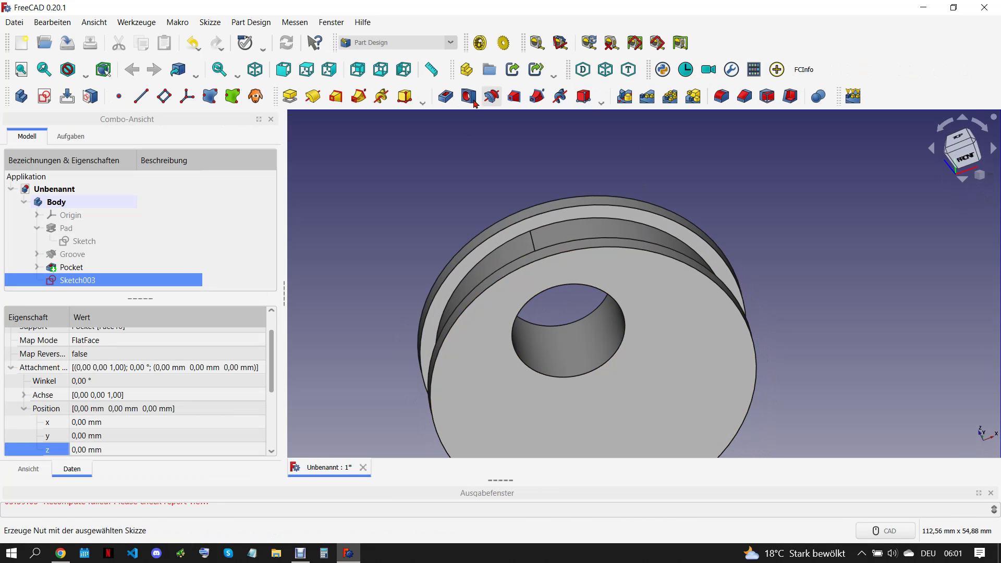
click(446, 95)
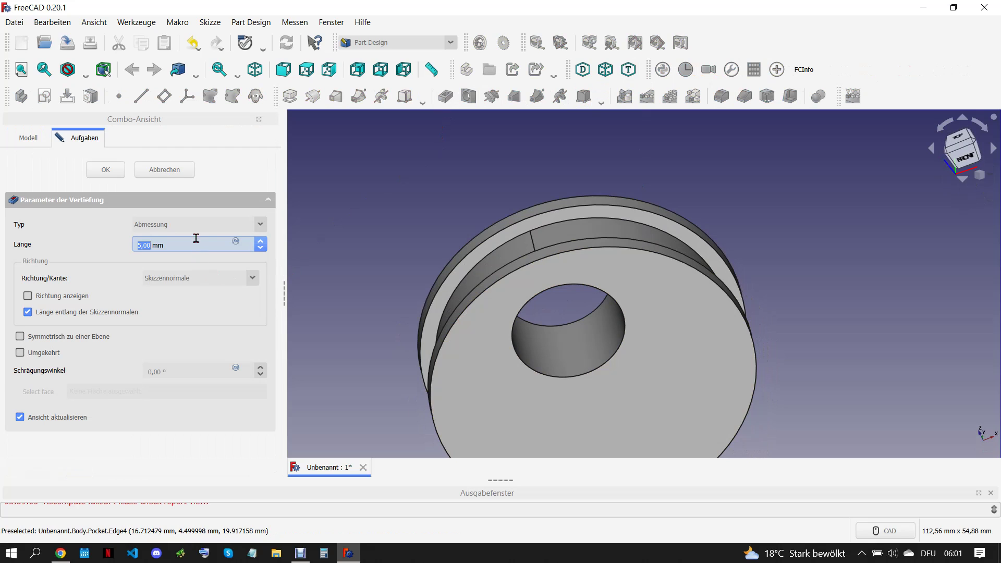
Set the pocket to run up to the central bore's inner surface and confirm it
click(197, 225)
click(194, 263)
click(553, 347)
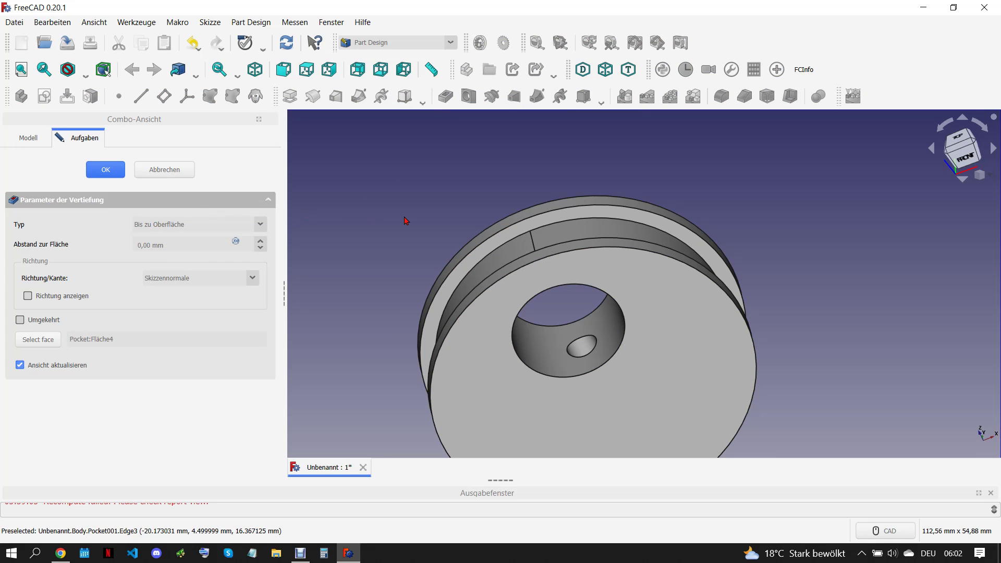
key(0)
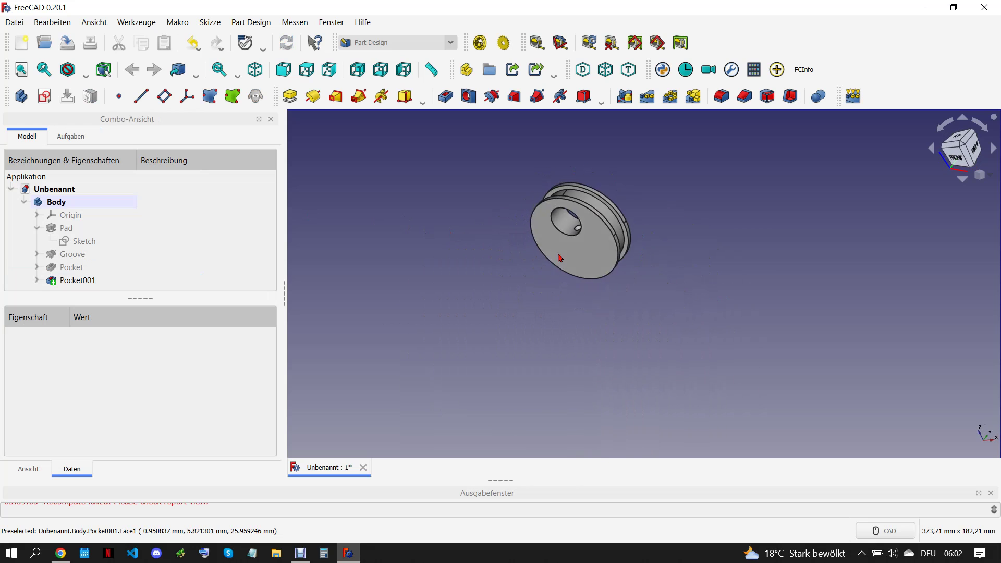
Inspect the 2-17 label on the reference drawing
click(60, 553)
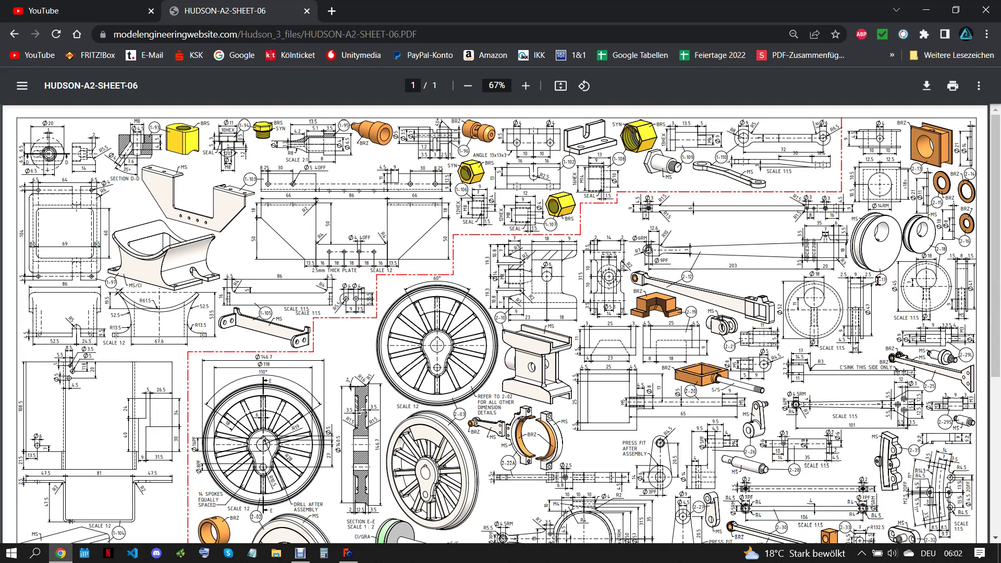
drag(880, 280, 883, 297)
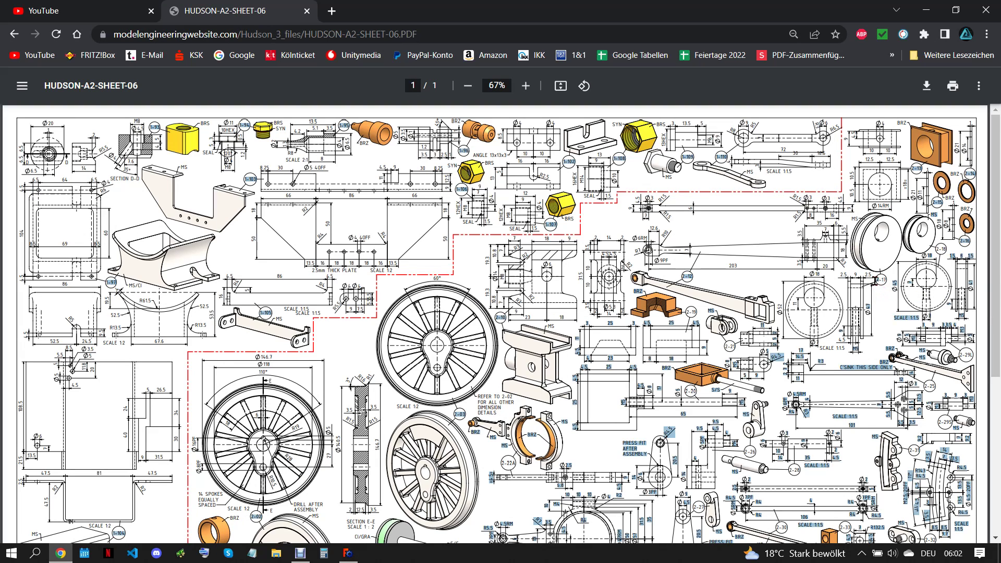
click(883, 298)
right_click(881, 280)
click(881, 286)
click(349, 552)
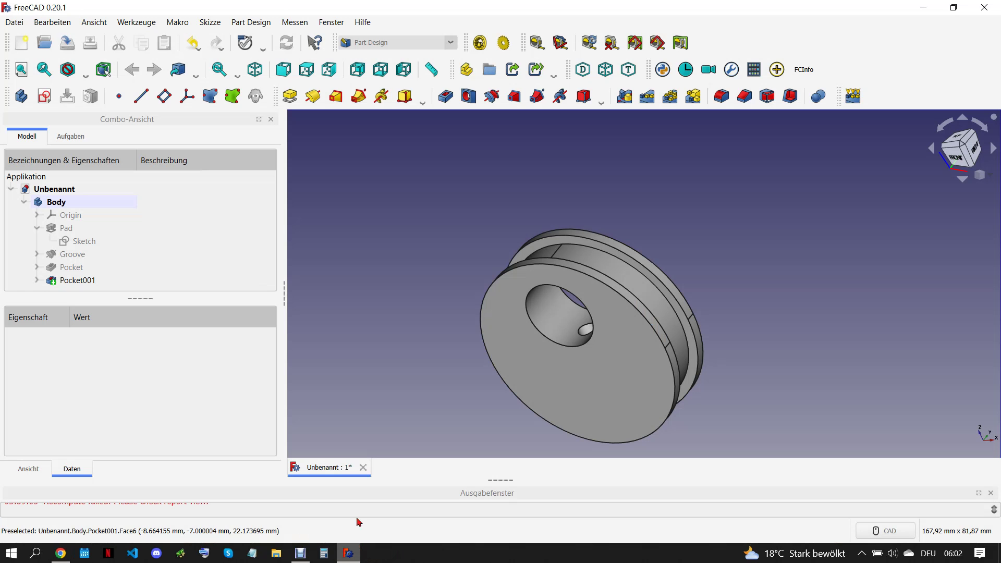
Save the document under the new name 2-17
click(15, 22)
click(68, 110)
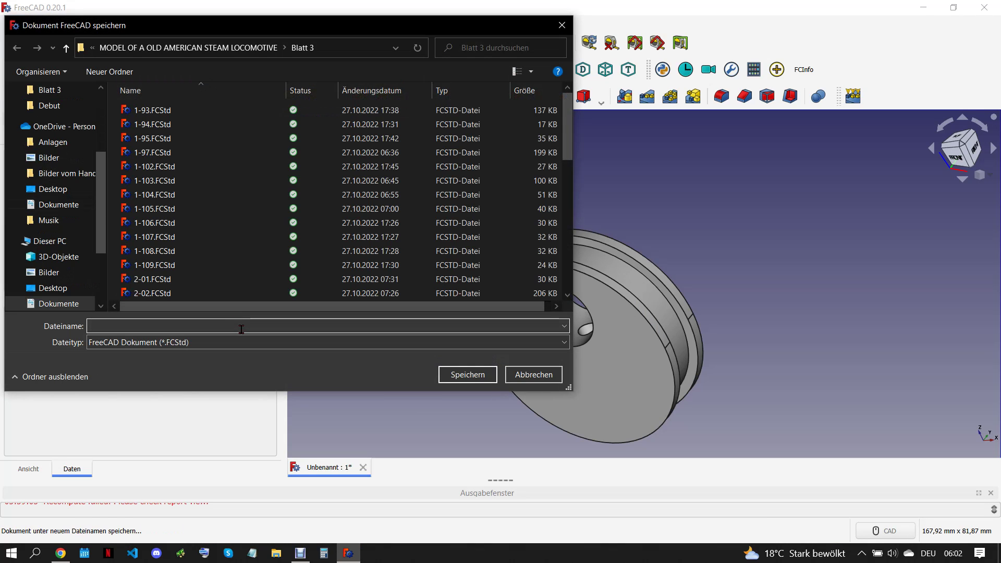
right_click(247, 325)
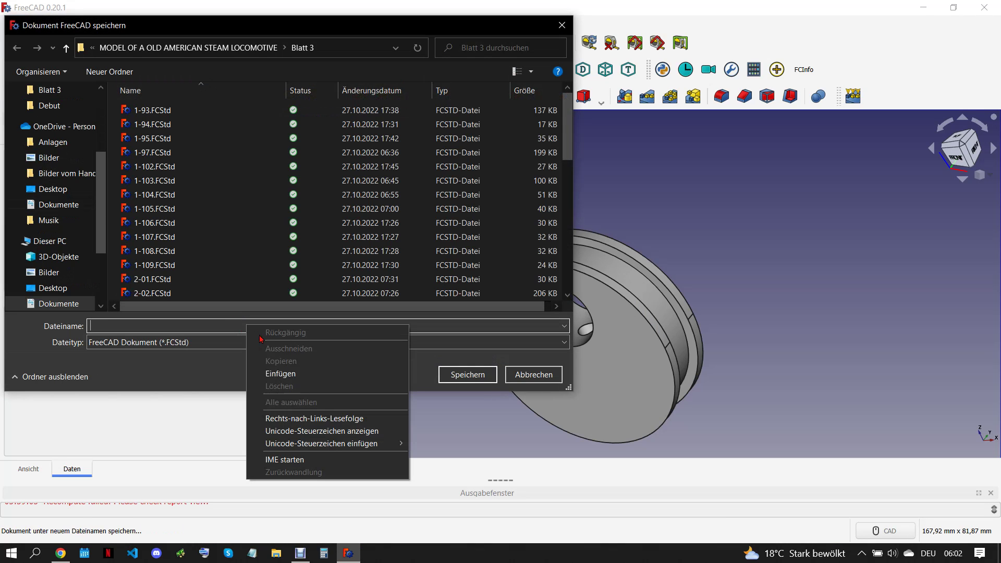
click(304, 372)
click(472, 373)
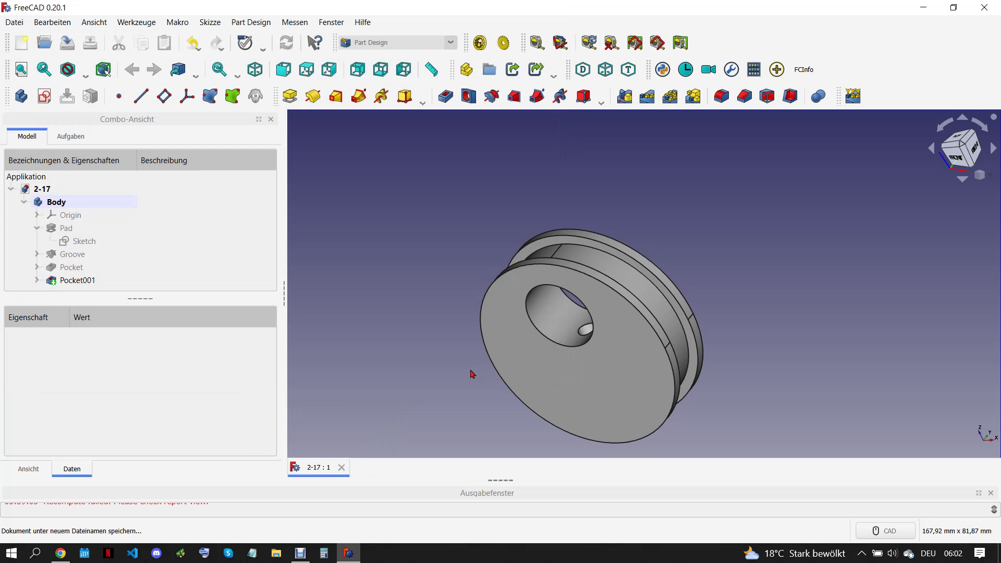
Check the drawing sheet, then reopen the base sketch under Pad for editing
click(61, 553)
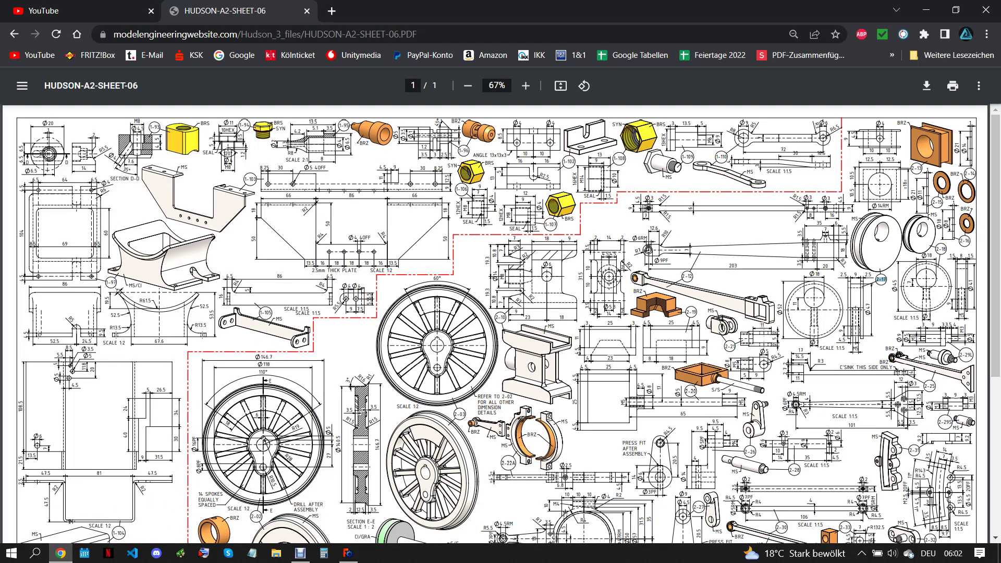
click(348, 553)
click(85, 243)
double_click(84, 243)
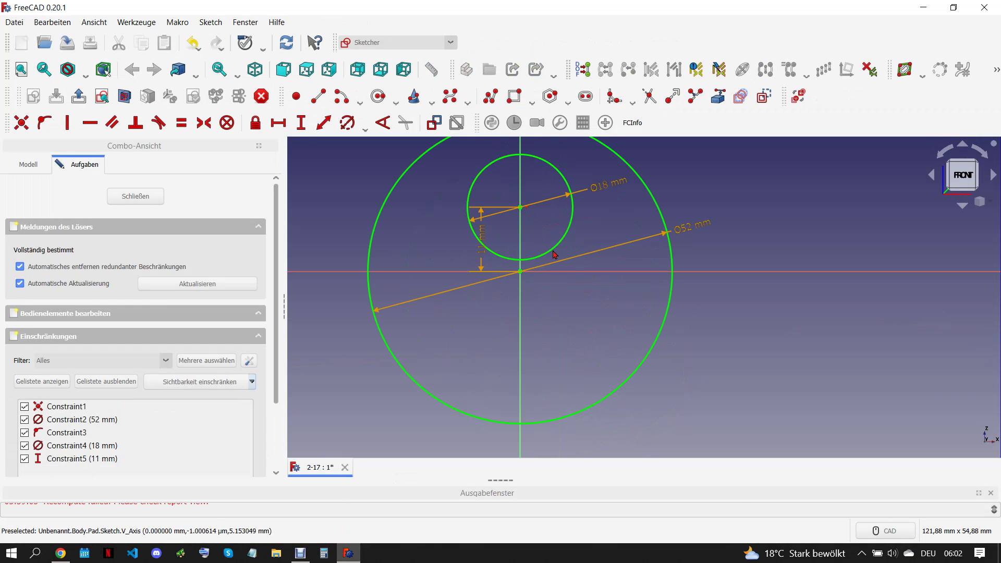
Change the hole offset from 11 to 7 mm and the outer diameter from 52 to 45 mm
scroll(566, 263, down, 3)
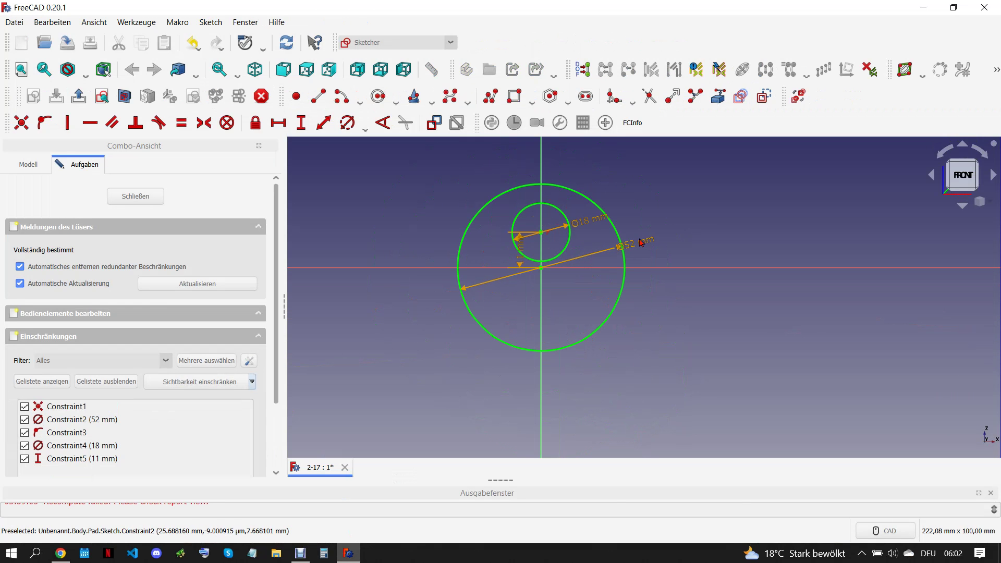
double_click(518, 258)
text(7)
key(Return)
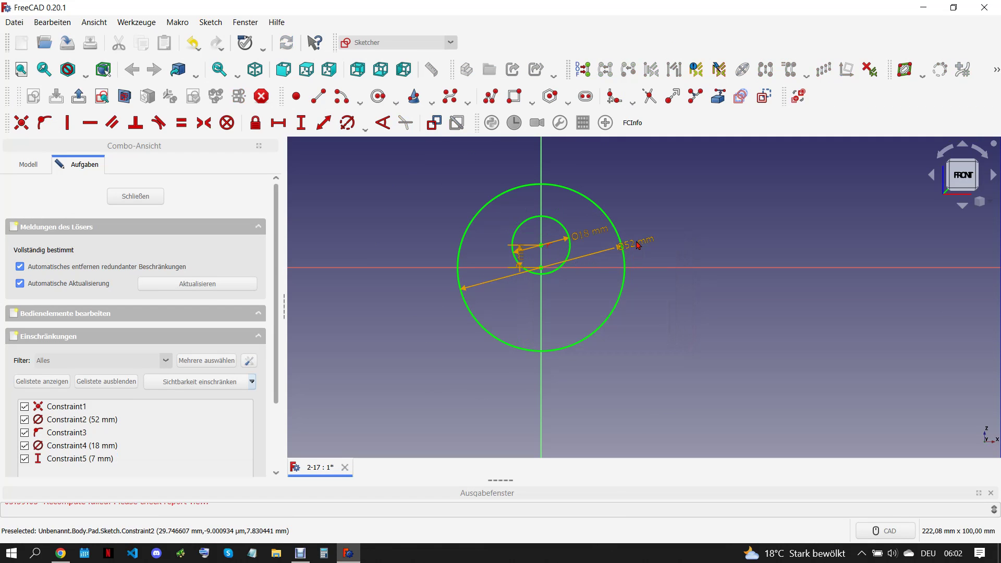
double_click(628, 247)
text(45)
click(698, 312)
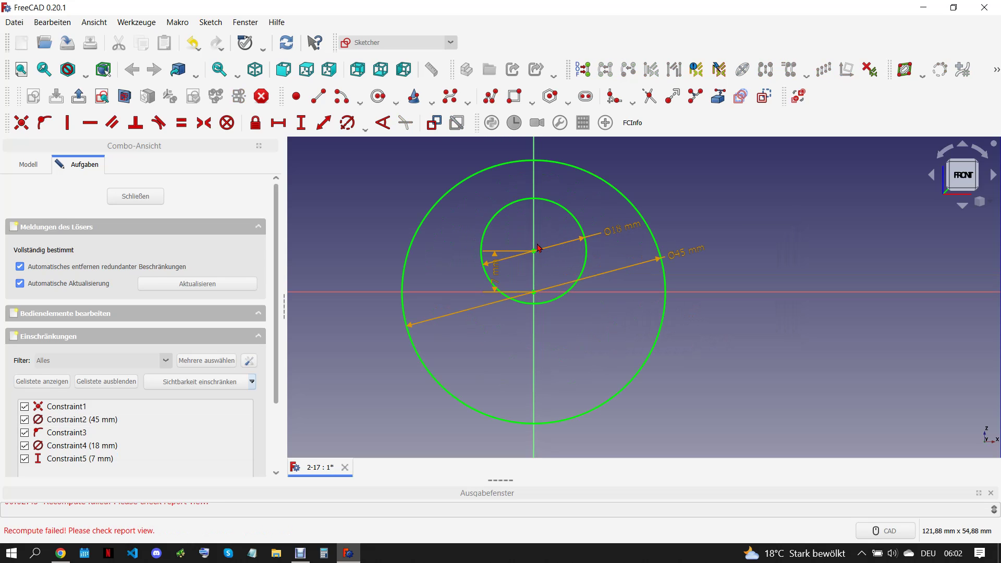
Close the sketch and set the Pad length to 11 mm
click(60, 552)
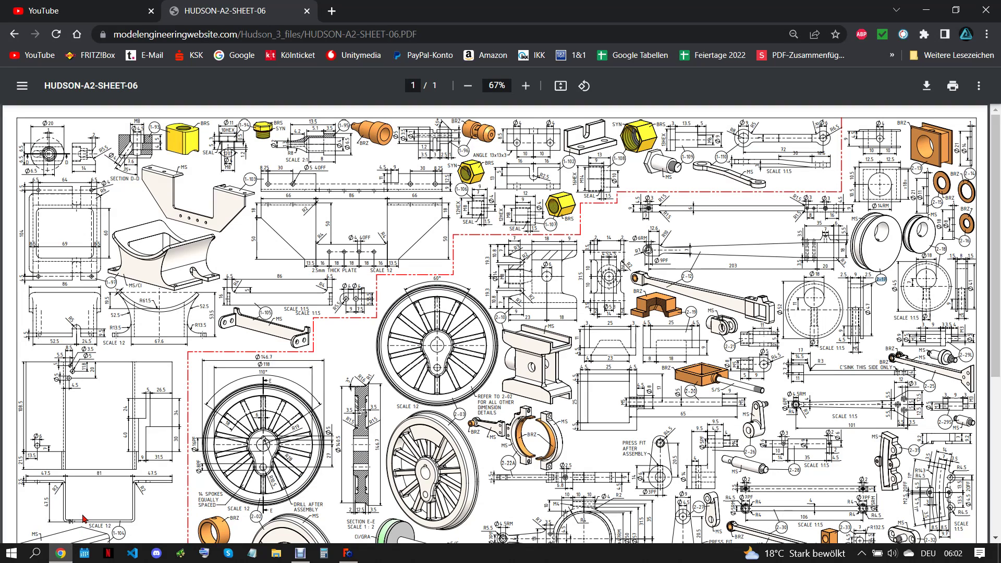
click(348, 553)
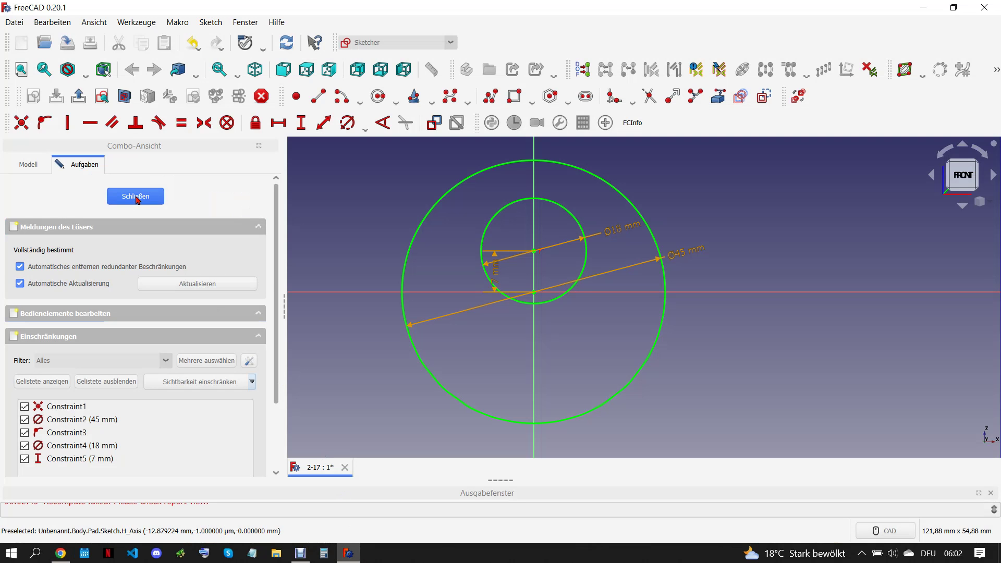
double_click(88, 219)
text(11)
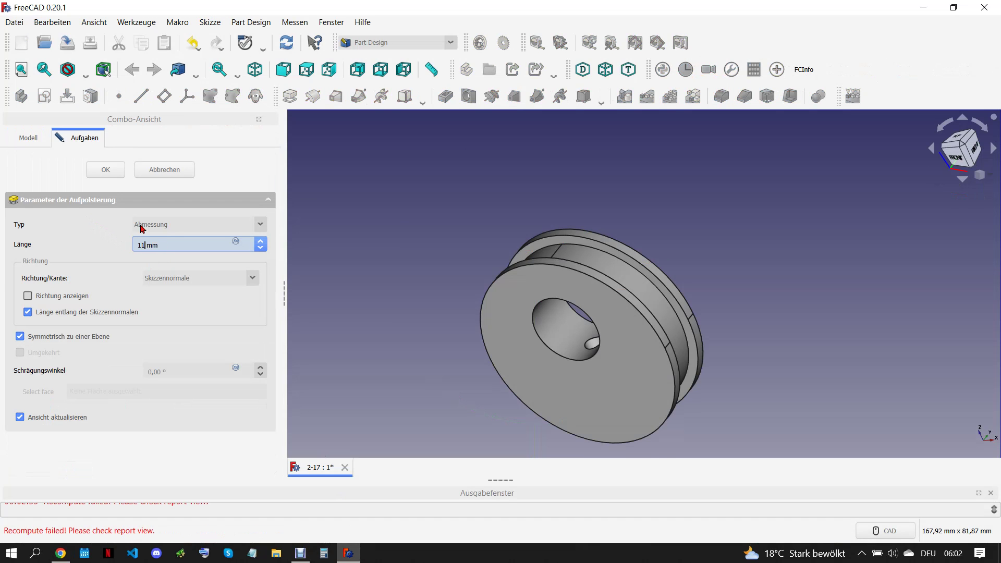
click(106, 169)
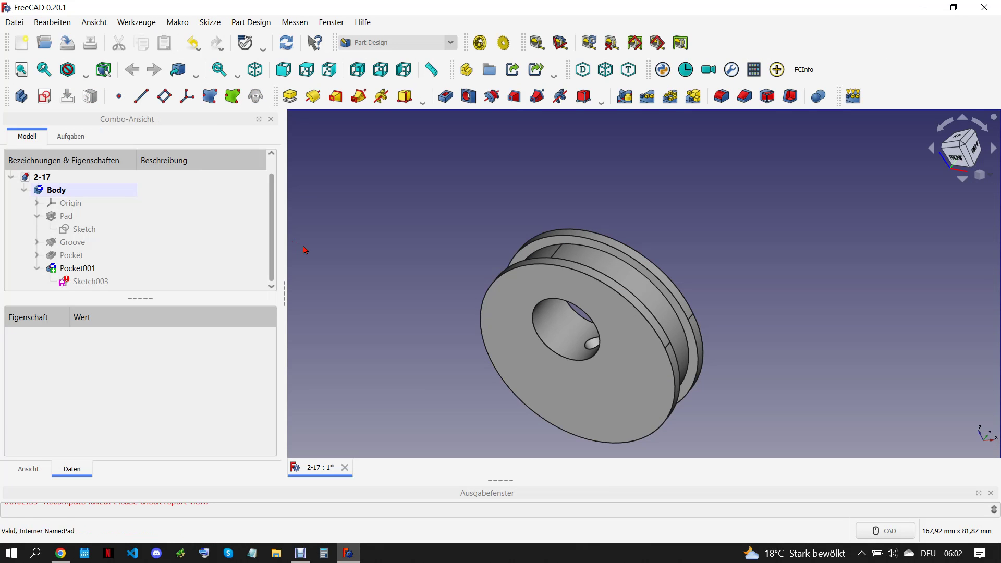
mouse_move(90, 281)
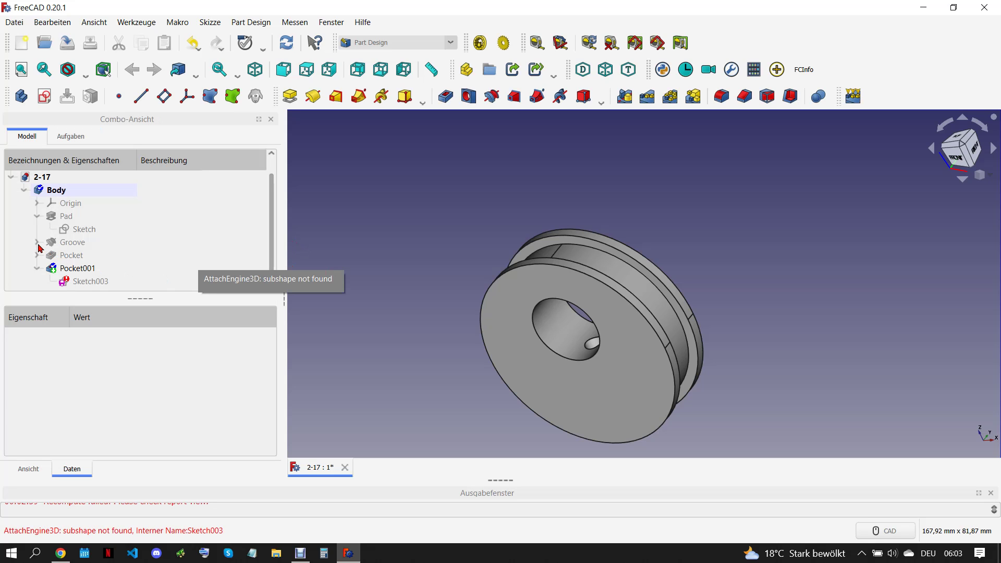
Change the groove sketch's 23,5 mm vertical dimension to 20,5 mm (entered as 41/2)
click(36, 242)
double_click(83, 255)
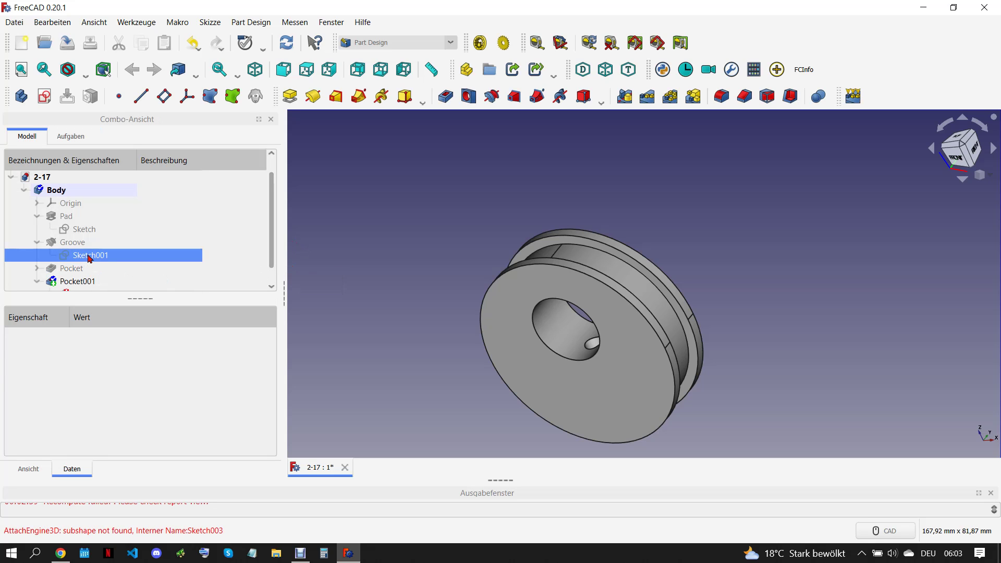
scroll(746, 284, up, 5)
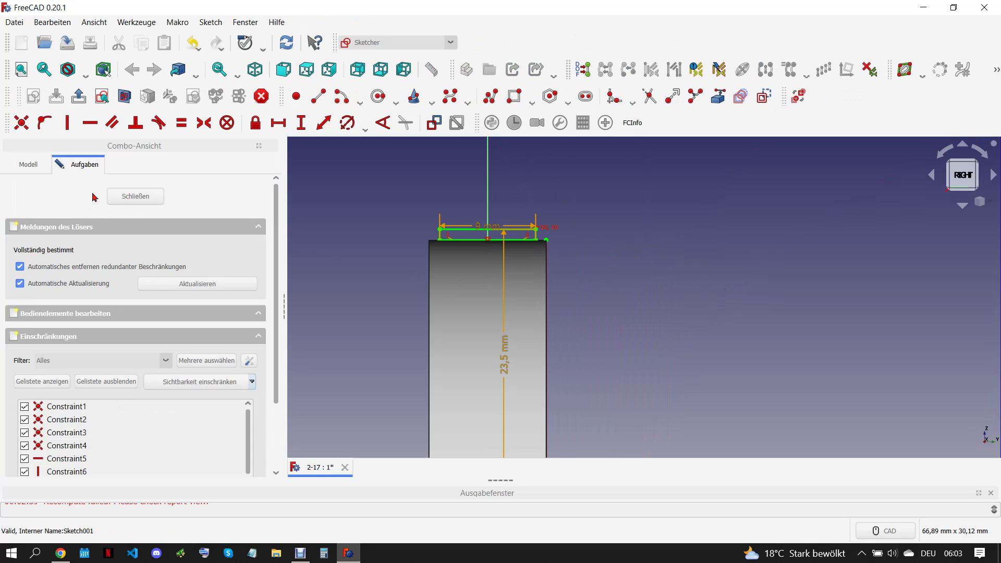
scroll(501, 265, up, 3)
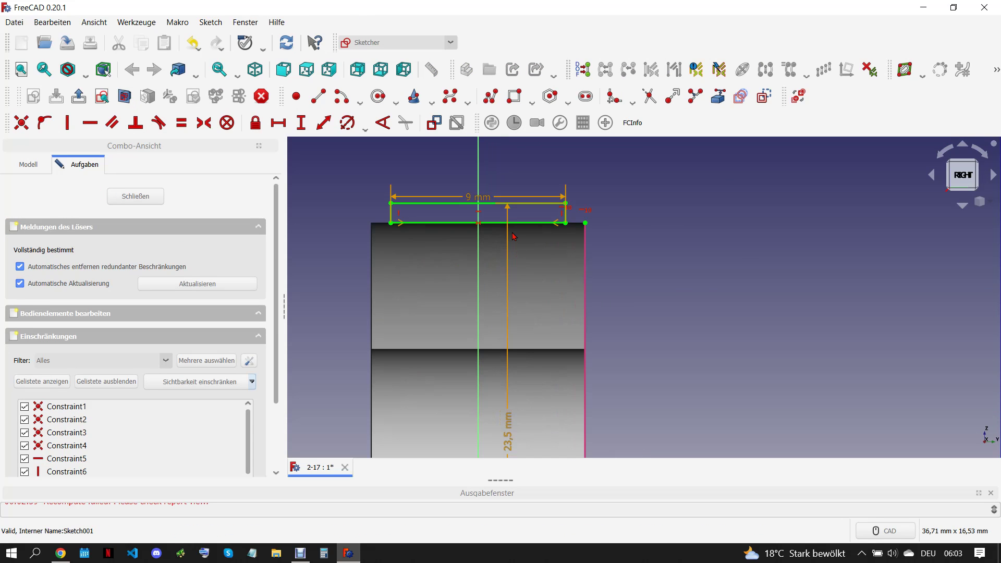
scroll(514, 237, down, 2)
double_click(515, 384)
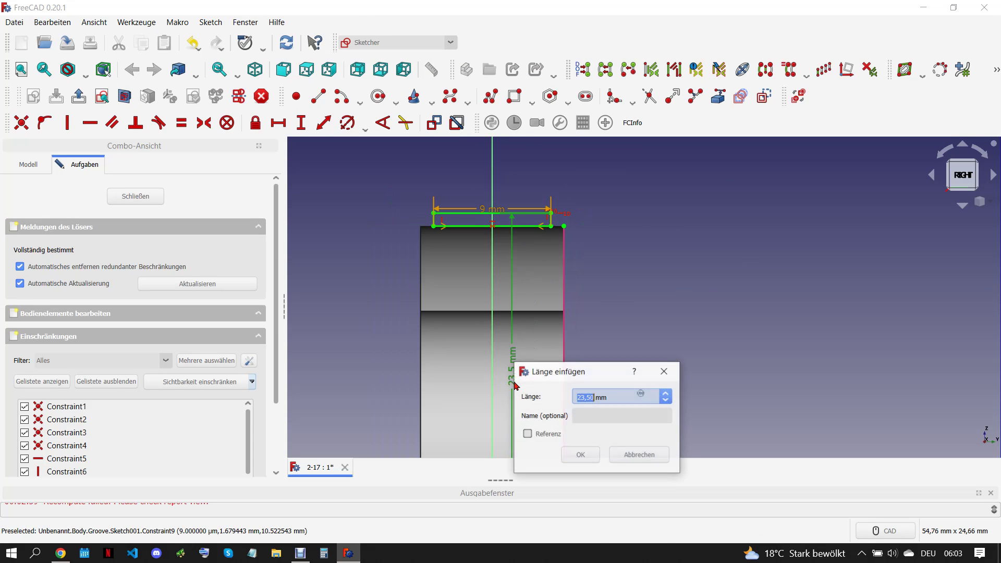
text(41/)
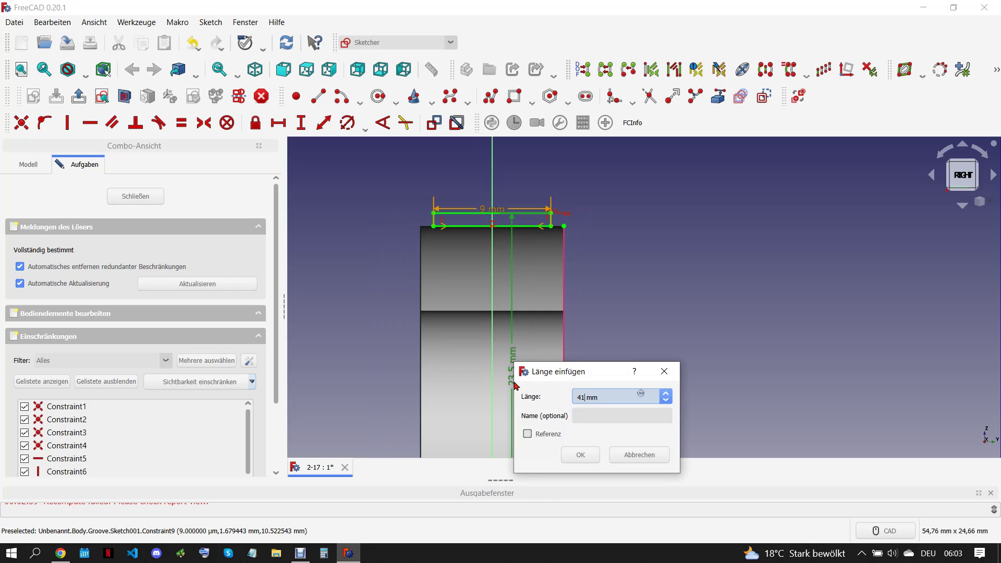
click(579, 454)
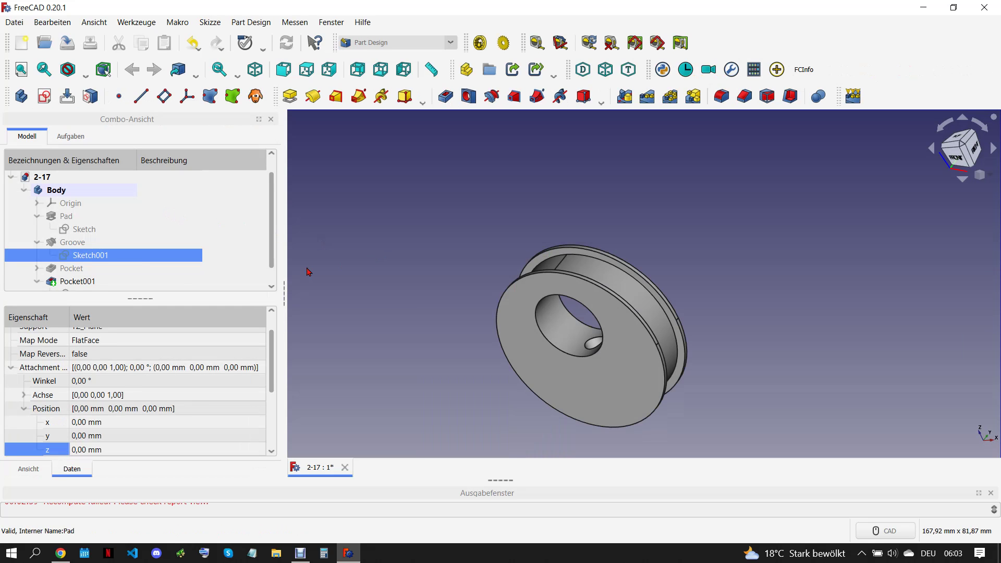
Narrow the groove profile's width from 9 mm to 8 mm and close the sketch
double_click(117, 257)
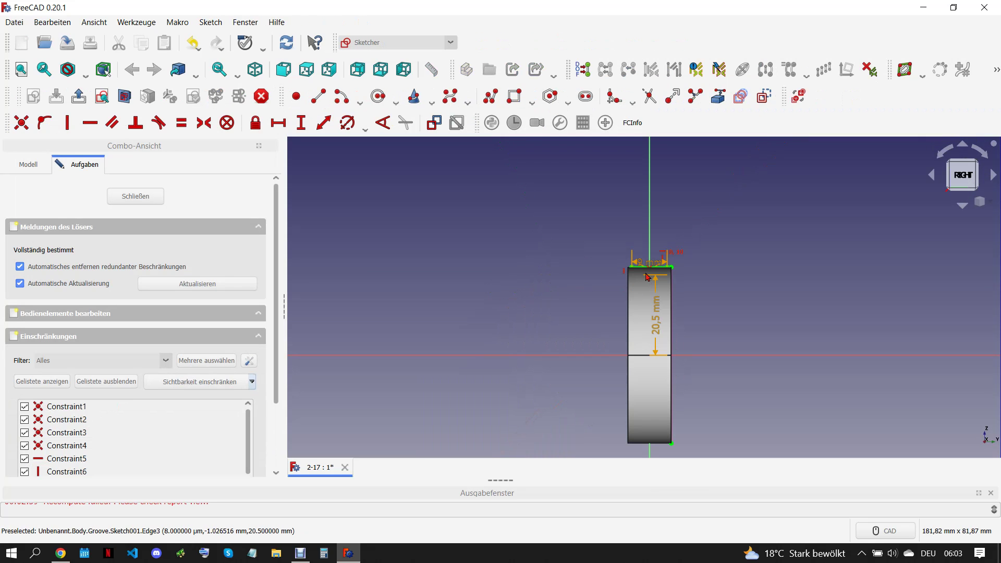
double_click(649, 266)
text(8)
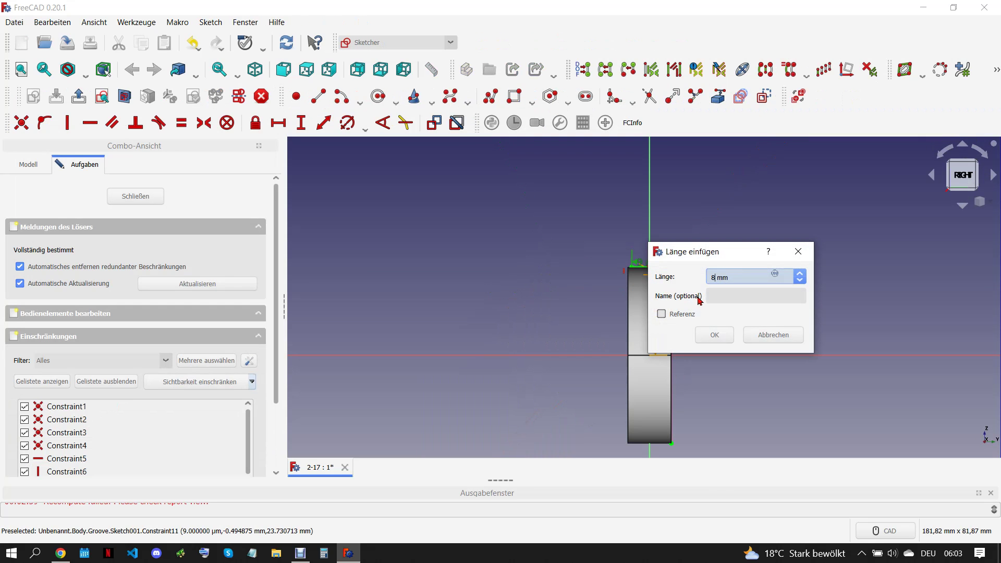
click(710, 335)
scroll(664, 302, up, 3)
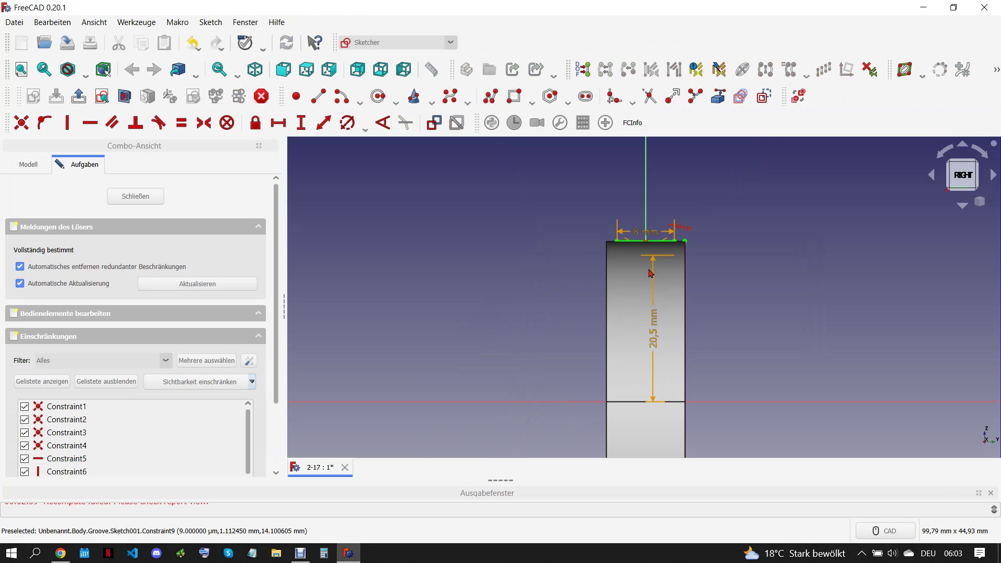
drag(675, 223, 730, 210)
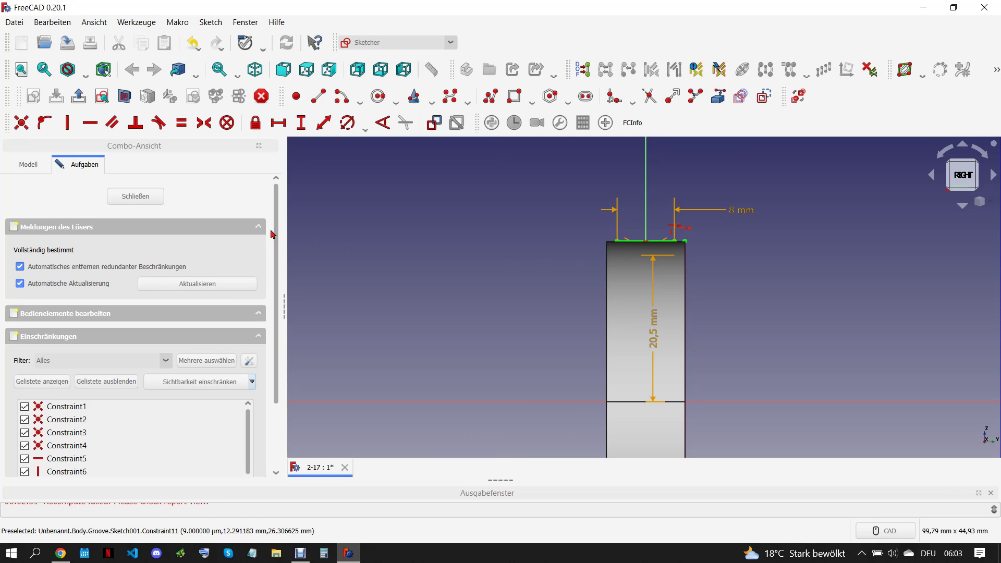
click(162, 202)
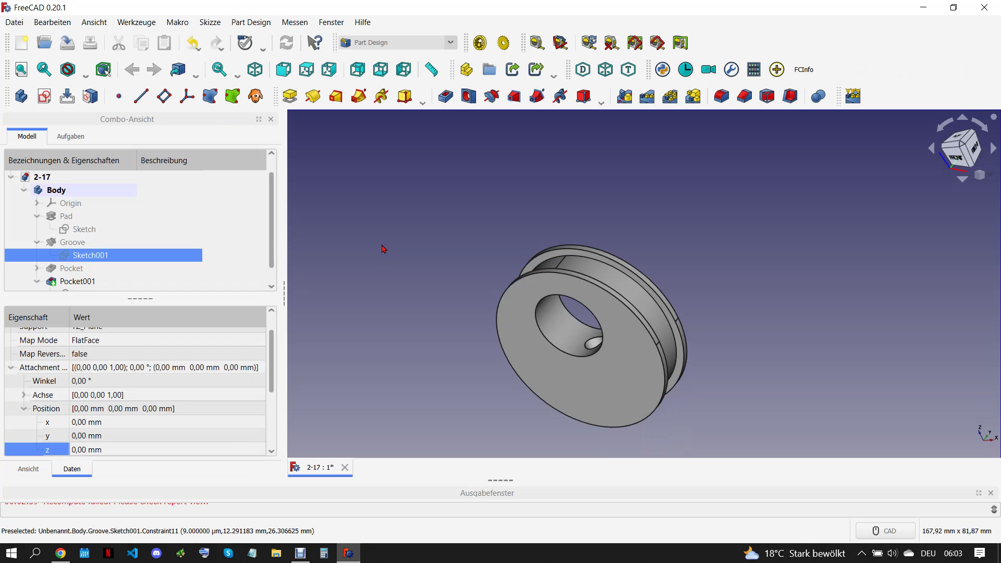
scroll(125, 273, down, 1)
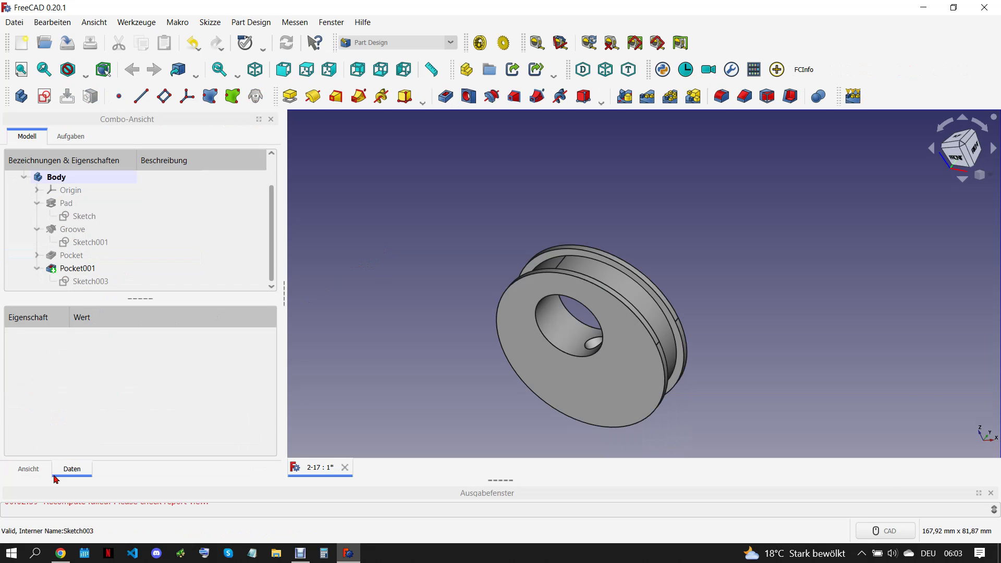
Set Sketch002's placement z position to -41/2 (−20,50 mm)
click(61, 545)
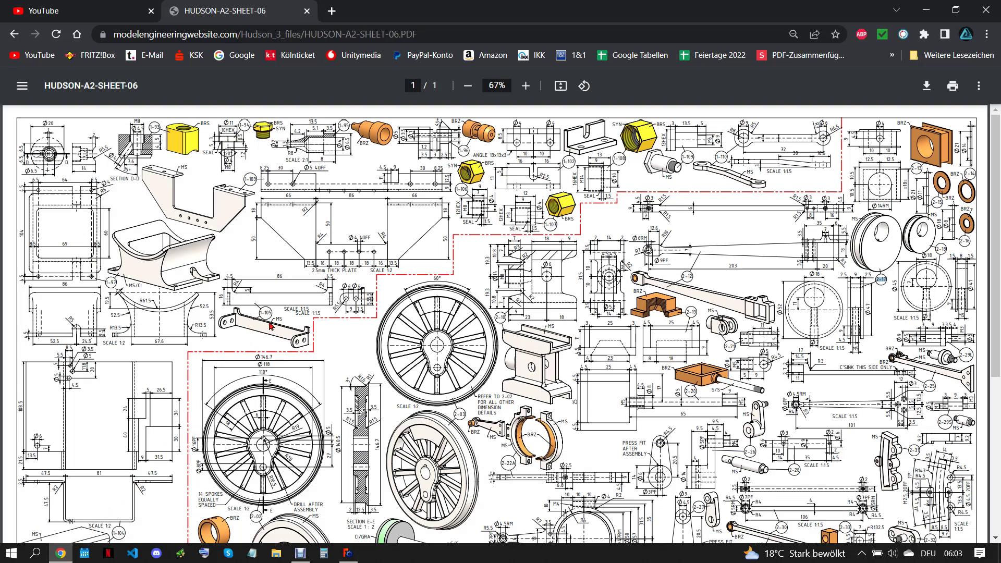
click(347, 552)
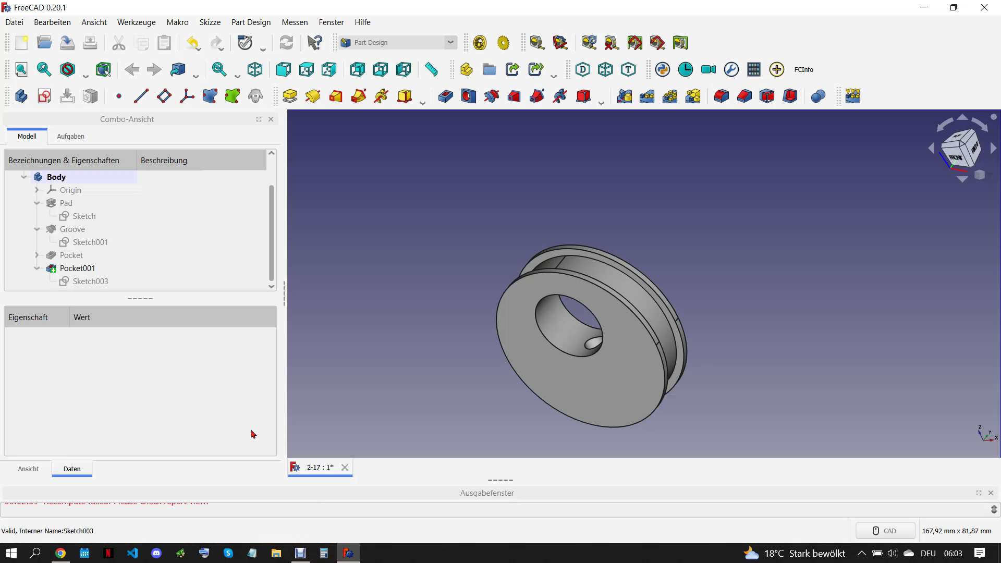
click(37, 256)
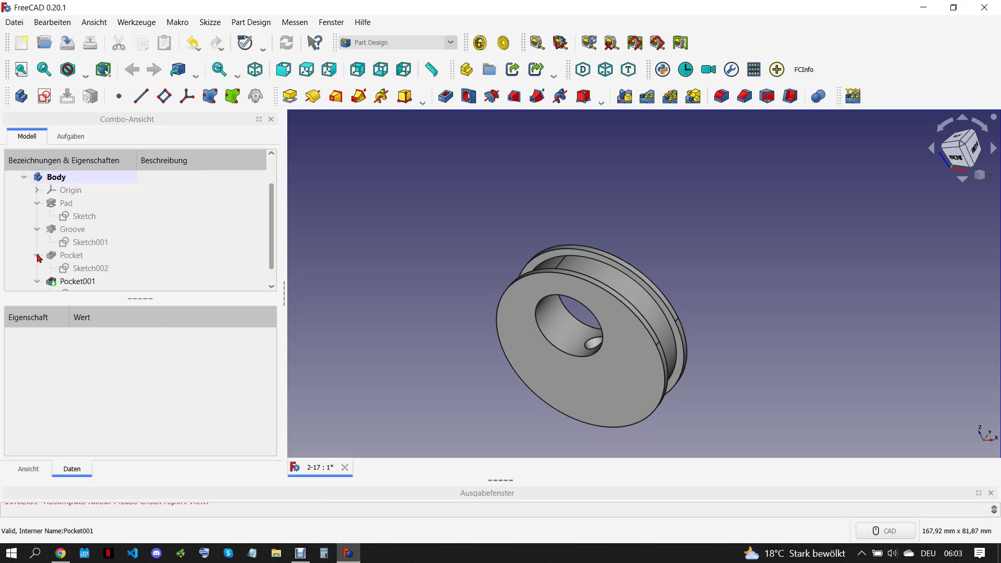
click(85, 268)
click(99, 449)
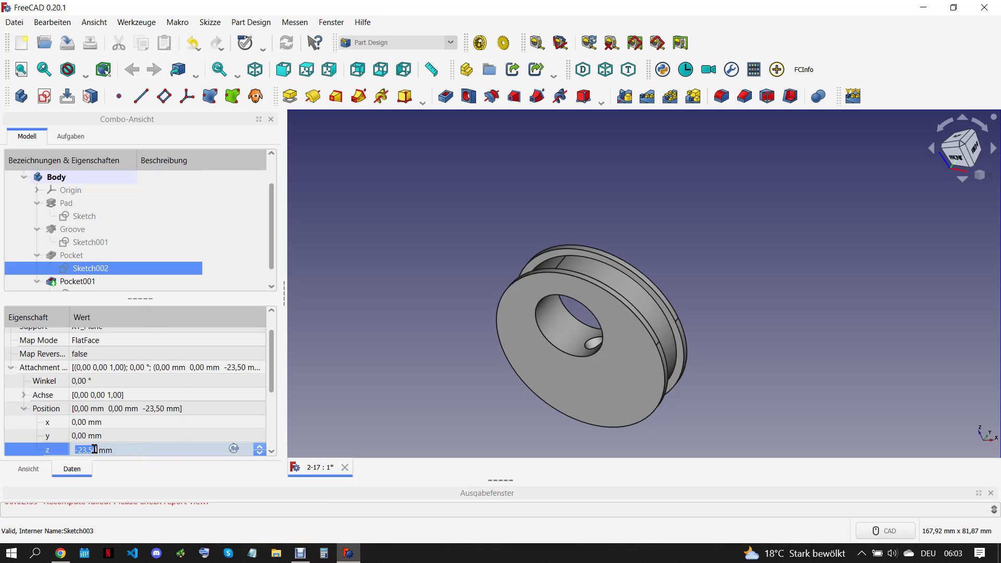
drag(78, 448, 123, 449)
text(-41/)
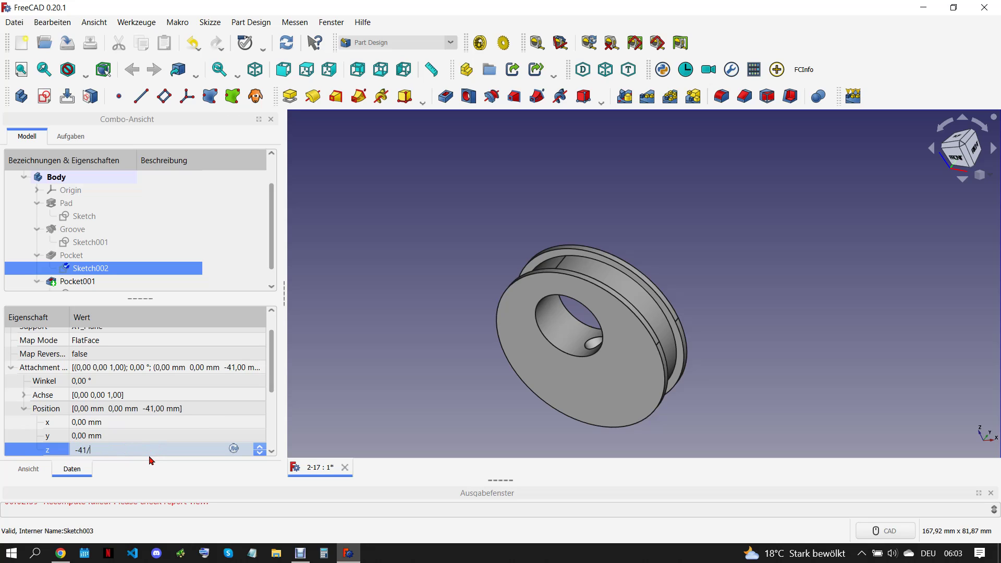
text(2)
click(448, 420)
Collapse the Pad, Groove and Pocket nodes so only top-level features show
mouse_move(487, 404)
middle_down()
mouse_move(618, 230)
mouse_move(615, 405)
mouse_move(620, 375)
mouse_move(636, 368)
middle_up()
scroll(551, 393, up, 5)
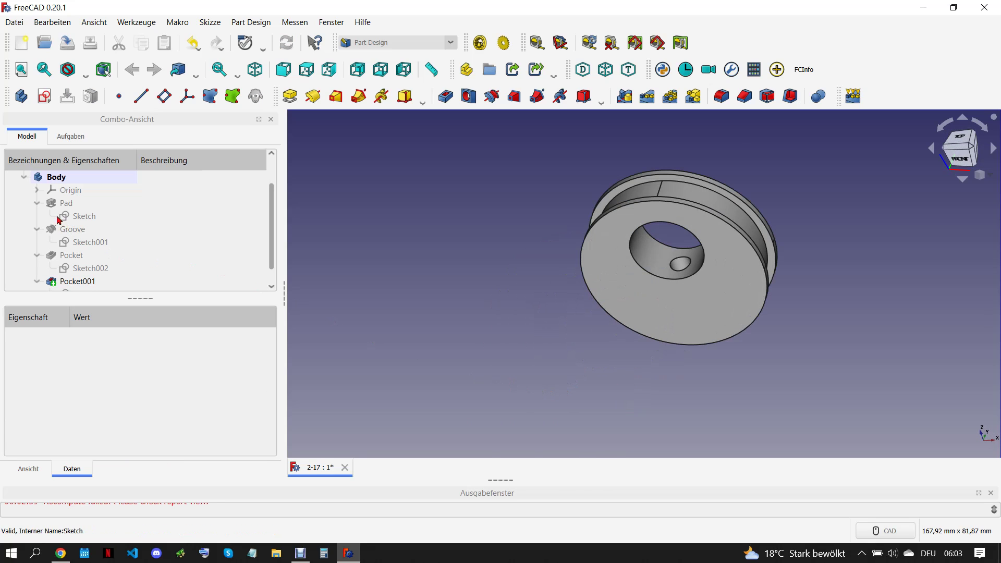
click(38, 203)
click(37, 254)
click(37, 268)
click(60, 554)
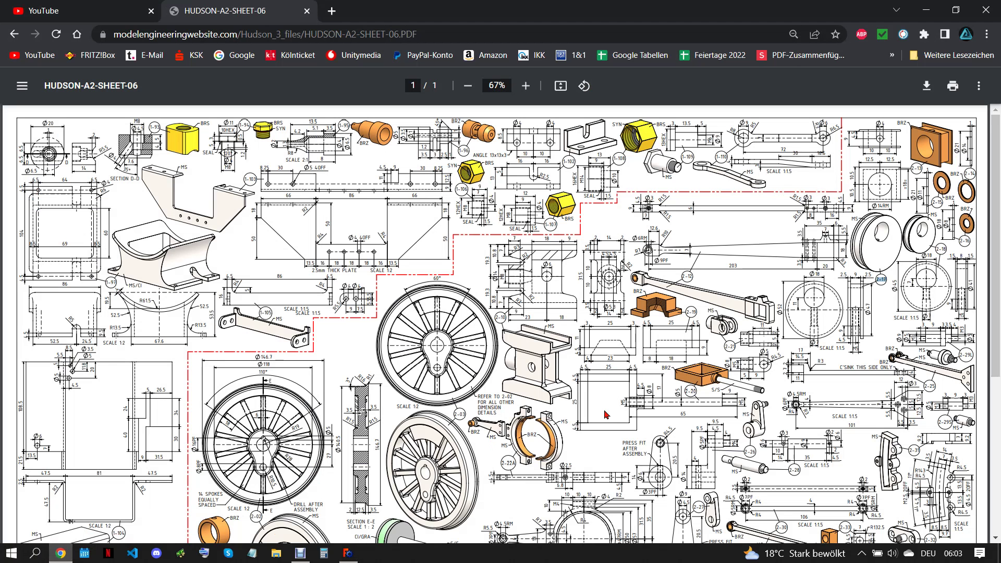
Save the part under the new file name 2-18
double_click(941, 248)
right_click(940, 248)
click(881, 258)
click(348, 554)
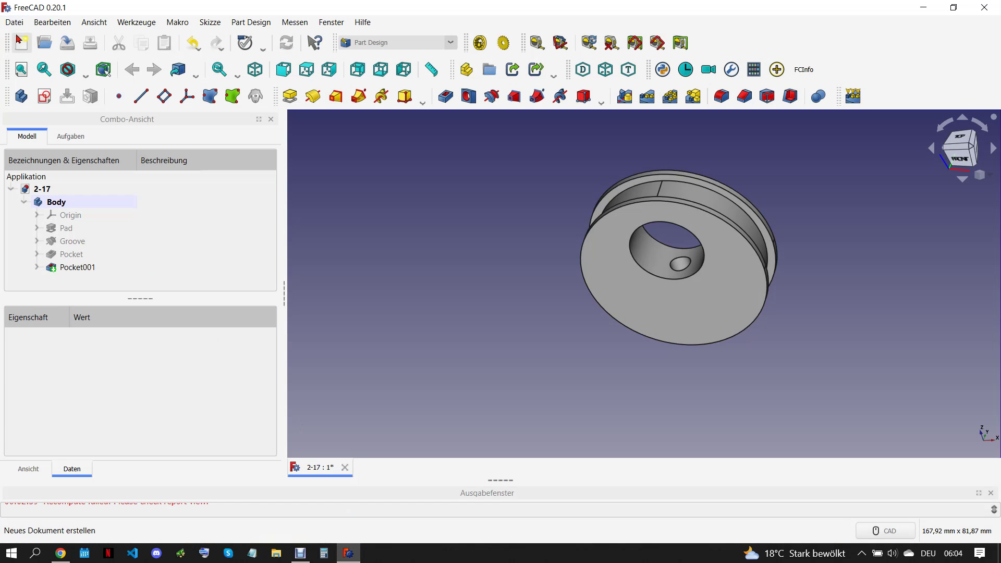
click(14, 22)
click(52, 123)
right_click(206, 325)
click(242, 379)
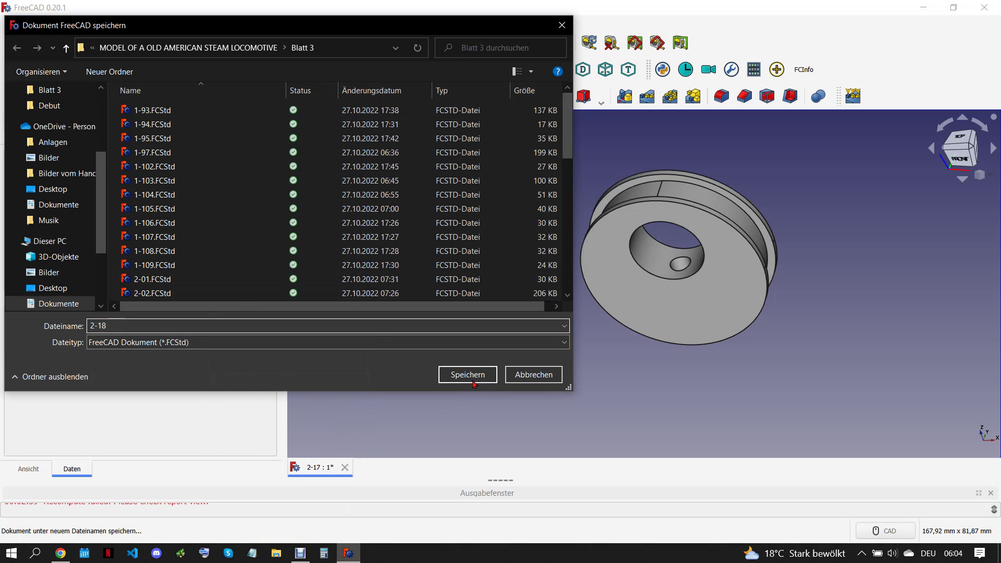
click(467, 374)
Close the 2-18 document, leaving FreeCAD with no document open
click(342, 467)
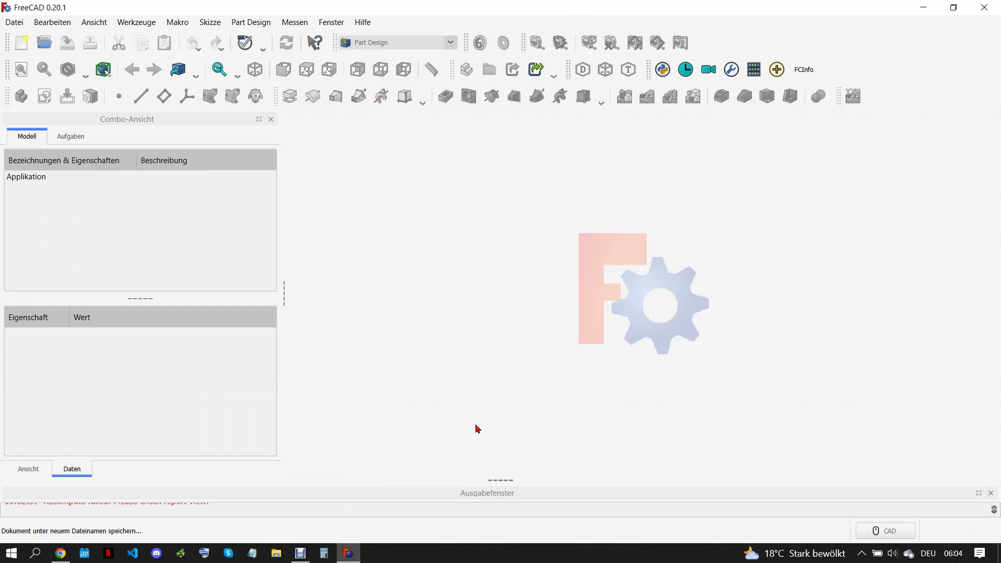
click(60, 557)
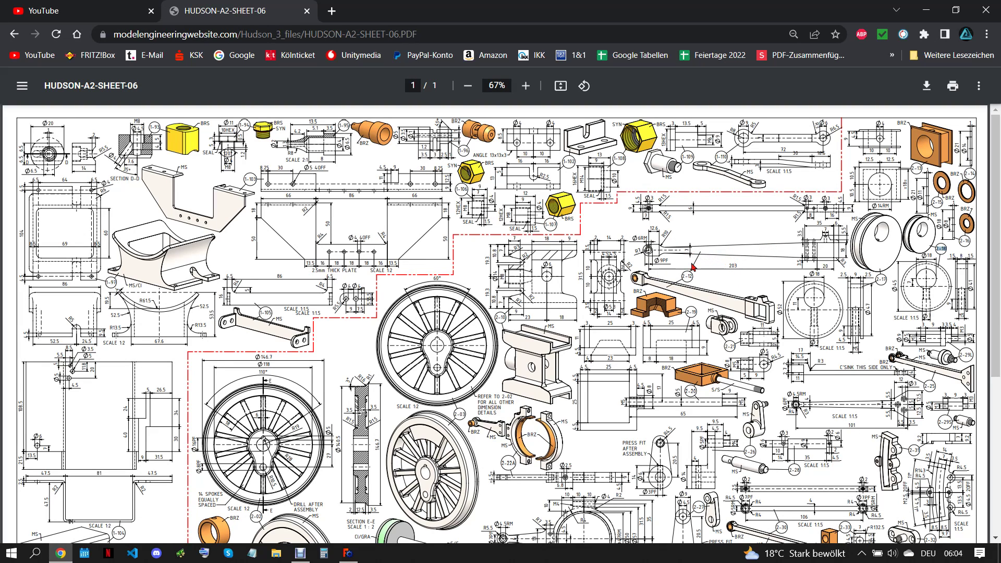
click(348, 553)
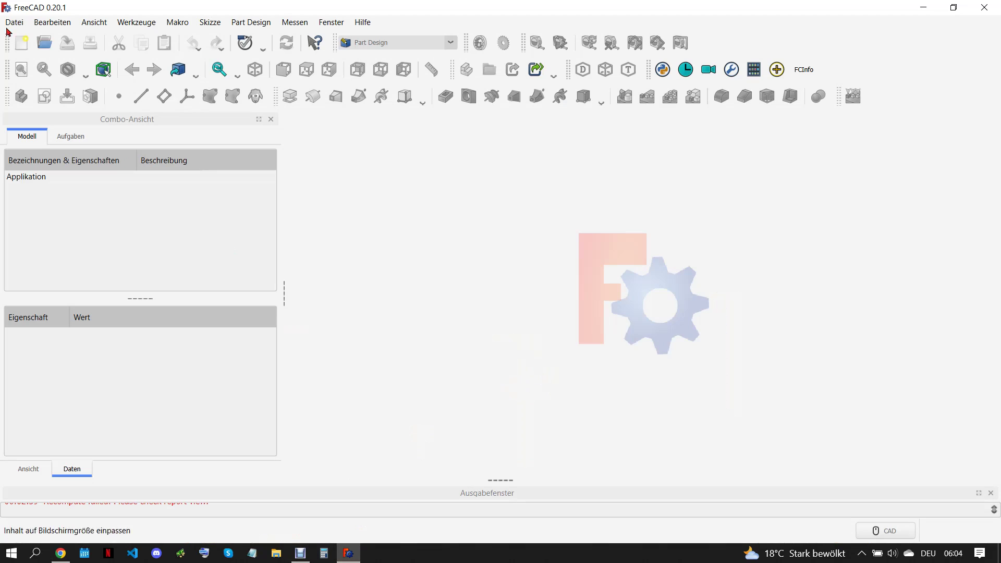
In a new document, sketch a slot on the XZ plane and delete its right rounded end
click(23, 46)
click(20, 96)
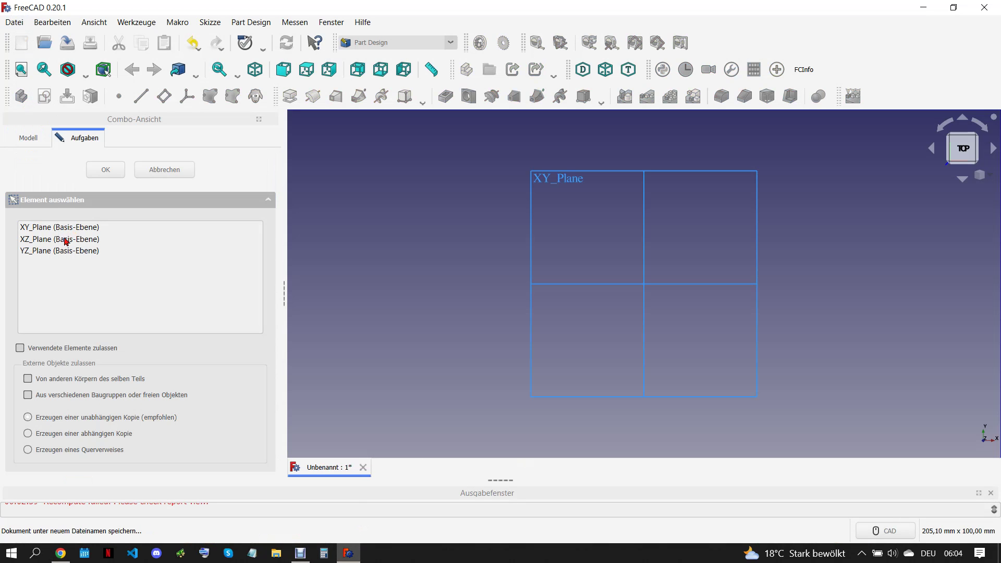
click(65, 238)
click(699, 284)
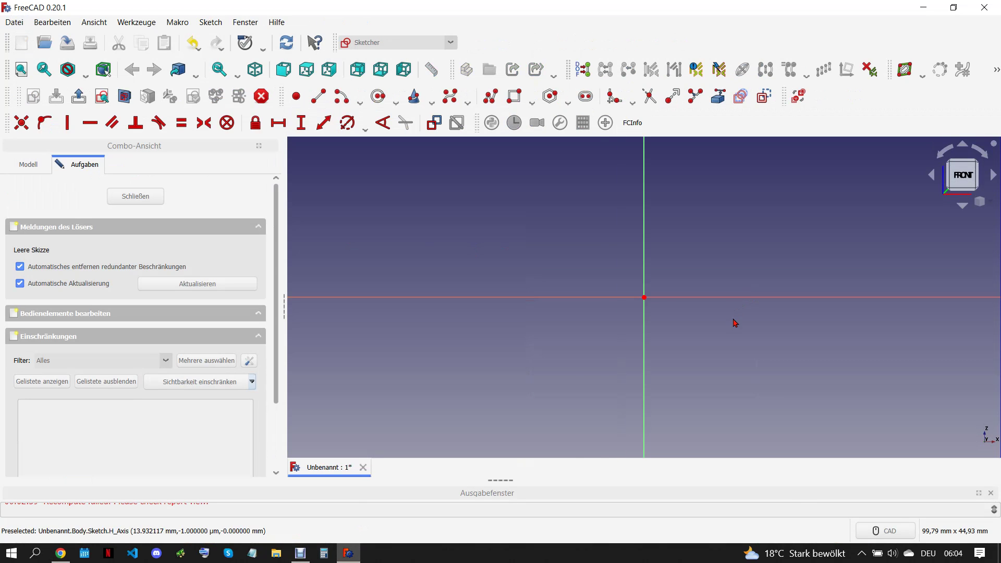
click(585, 96)
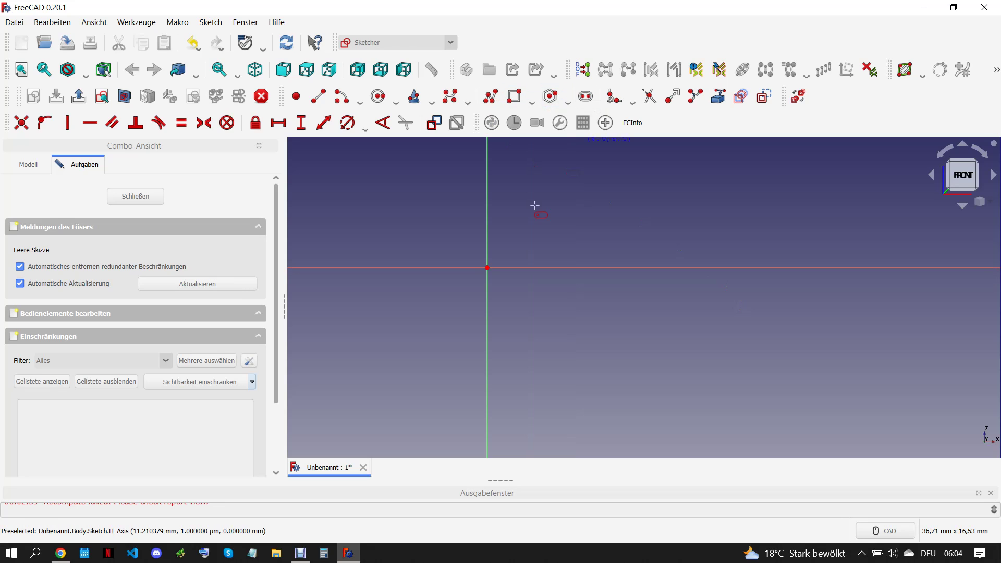
click(487, 268)
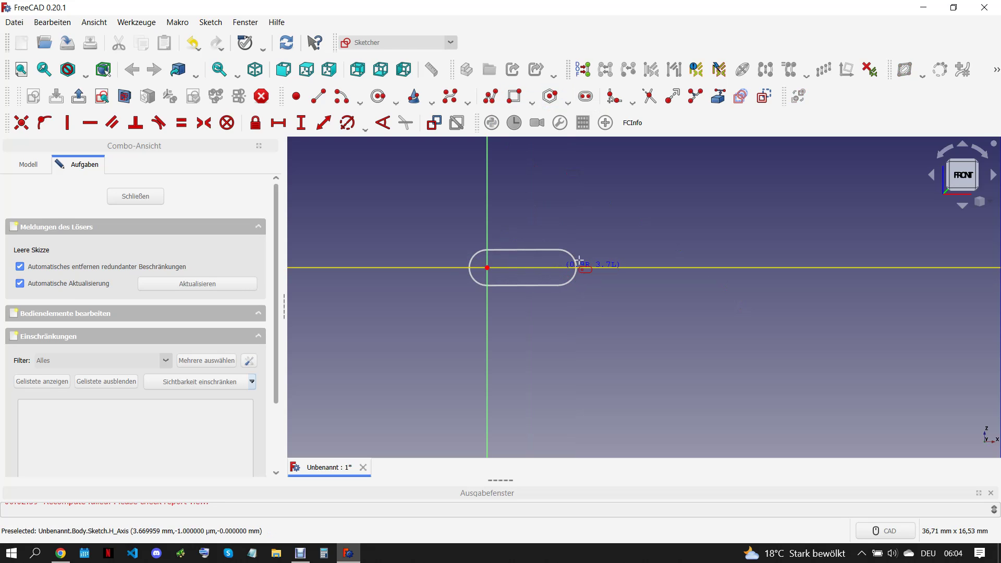
click(558, 267)
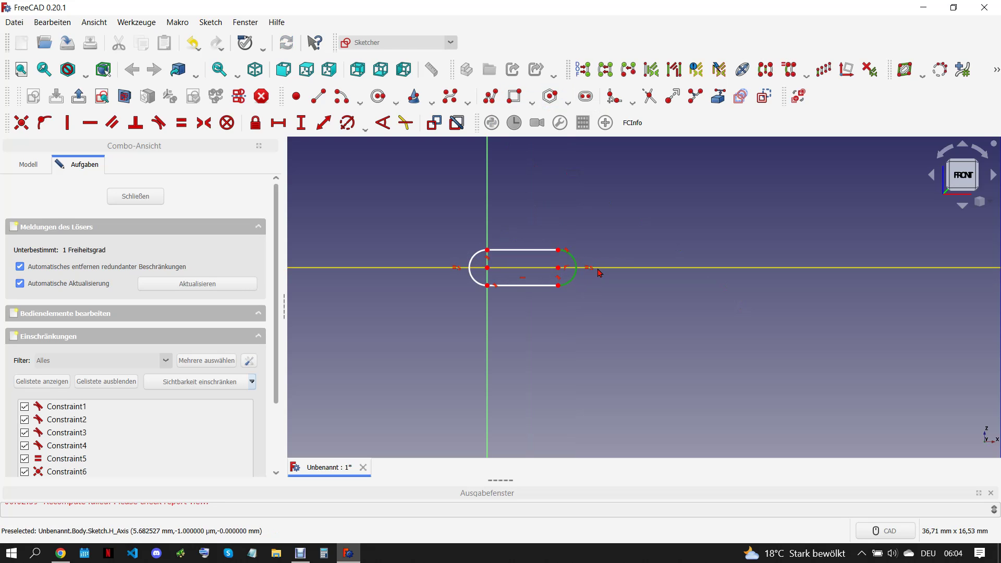
key(Delete)
Make the top line horizontal, the arc radius 7 mm, and both straight lines equal
click(528, 251)
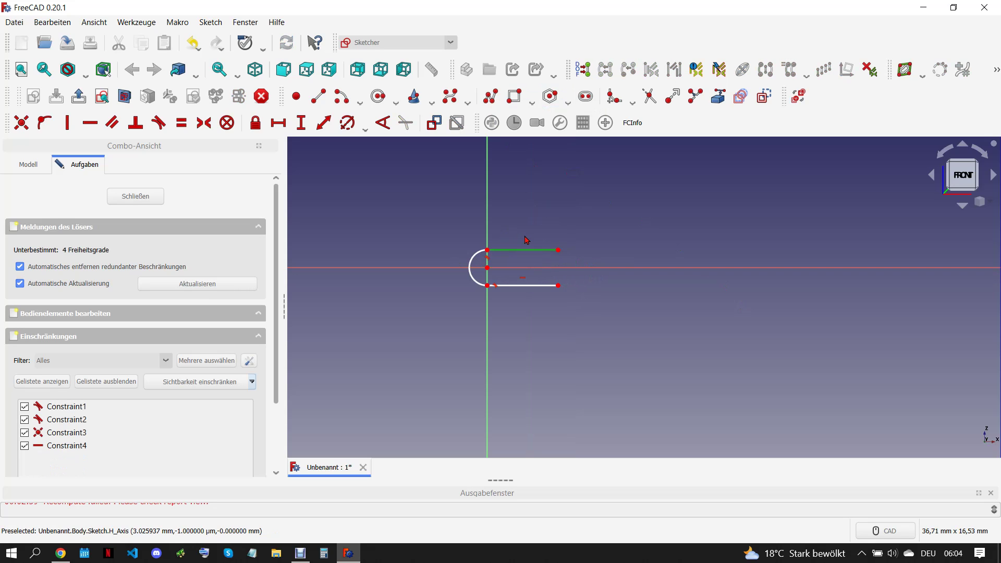
key(h)
scroll(477, 250, up, 5)
click(472, 261)
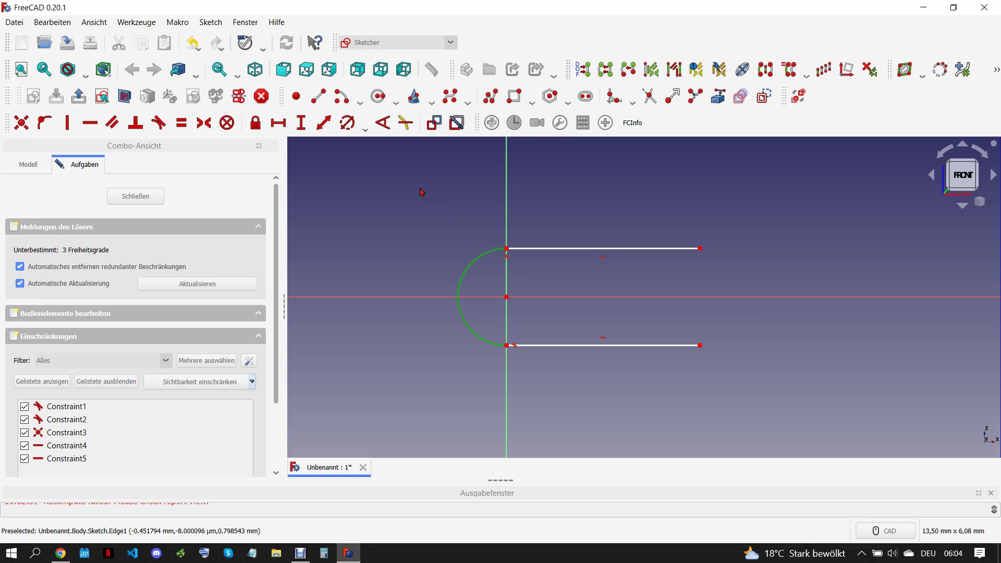
click(356, 129)
text(7)
key(Return)
scroll(514, 319, down, 3)
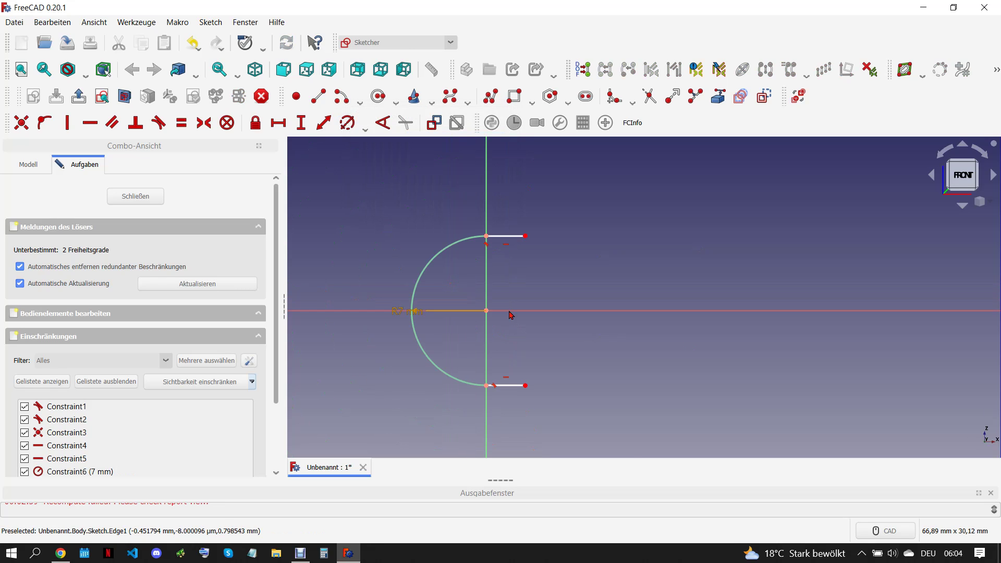
drag(520, 403, 504, 229)
key(e)
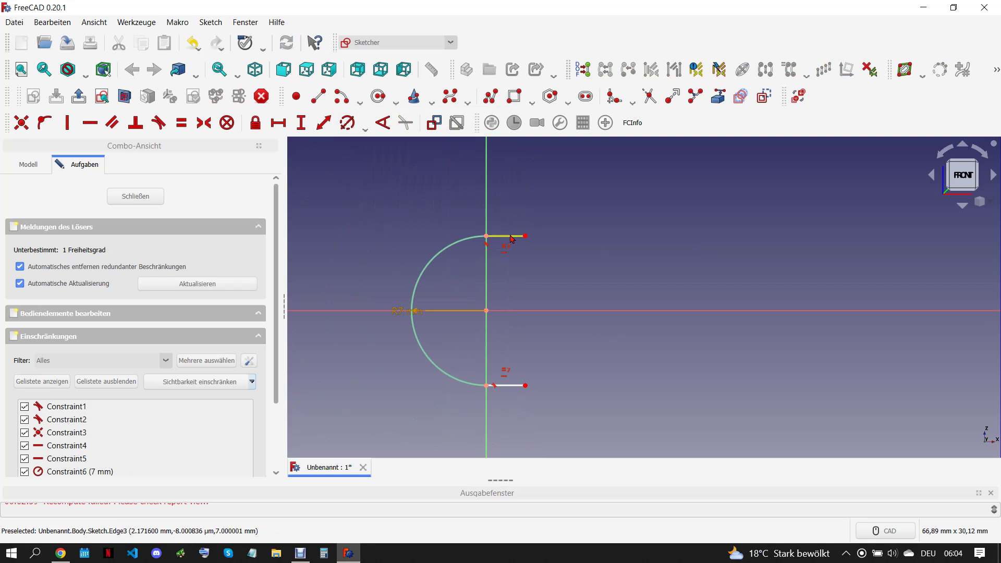
Set the top line to 12,6 mm and close the outline with a vertical line
click(508, 236)
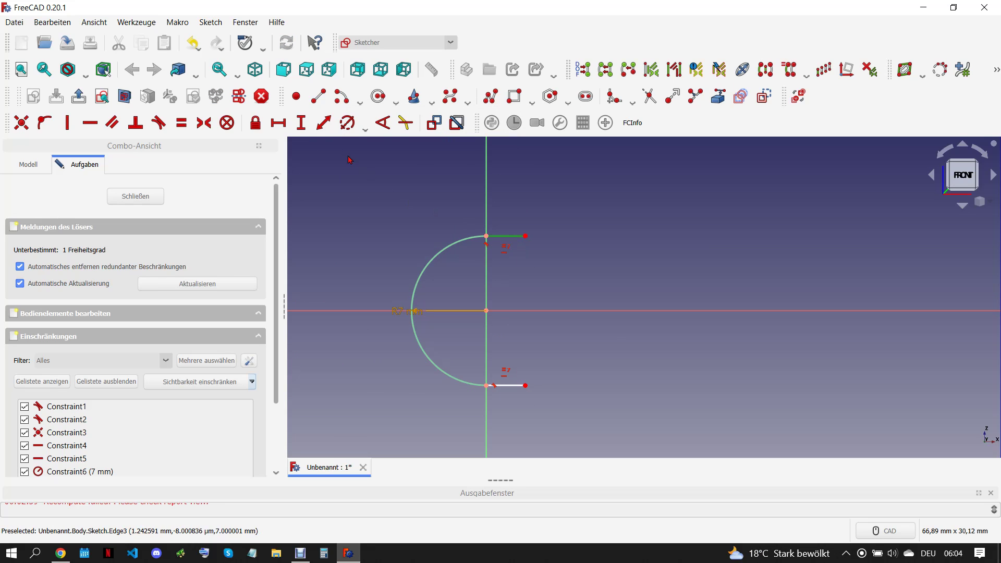
click(279, 122)
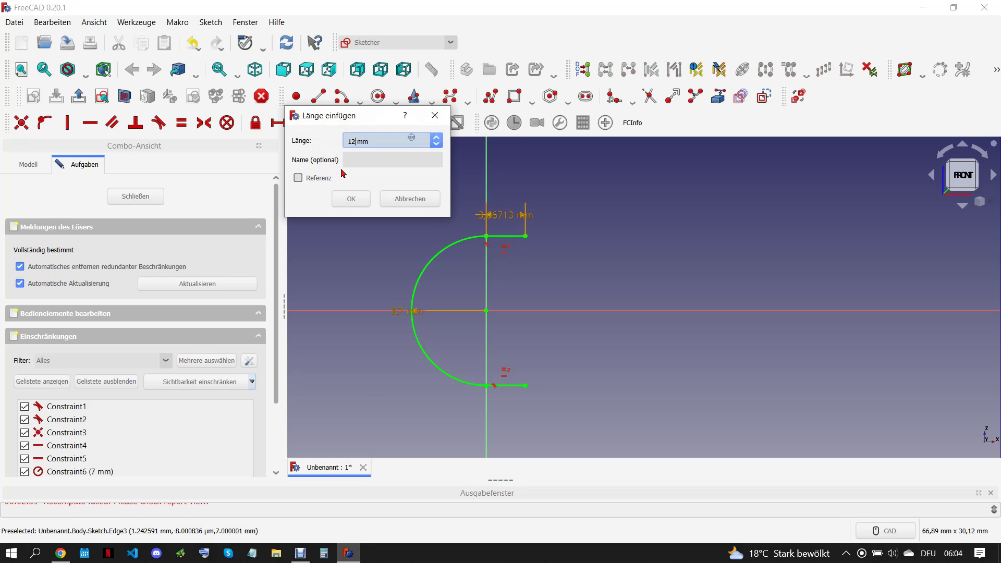
text(,6)
click(360, 200)
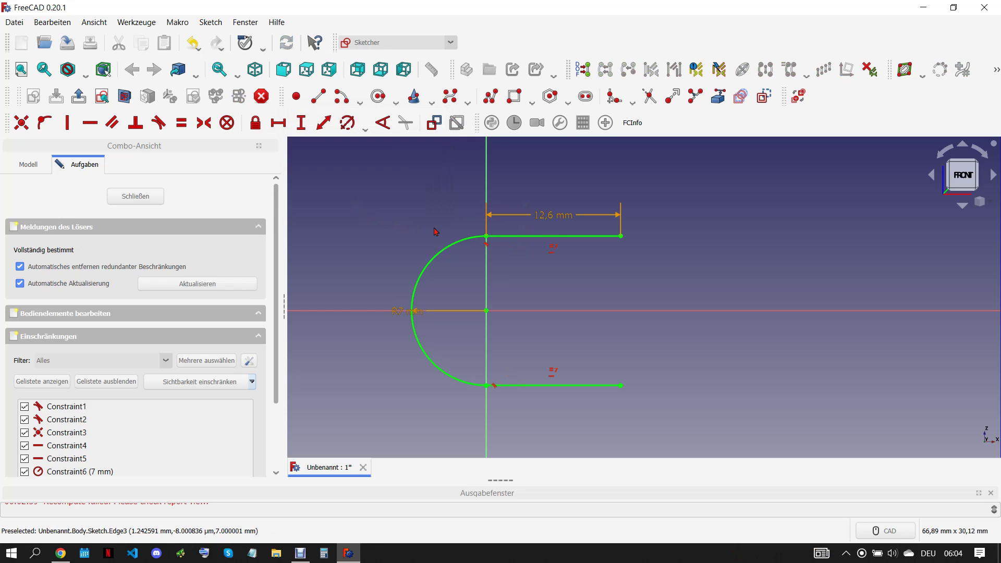
click(318, 96)
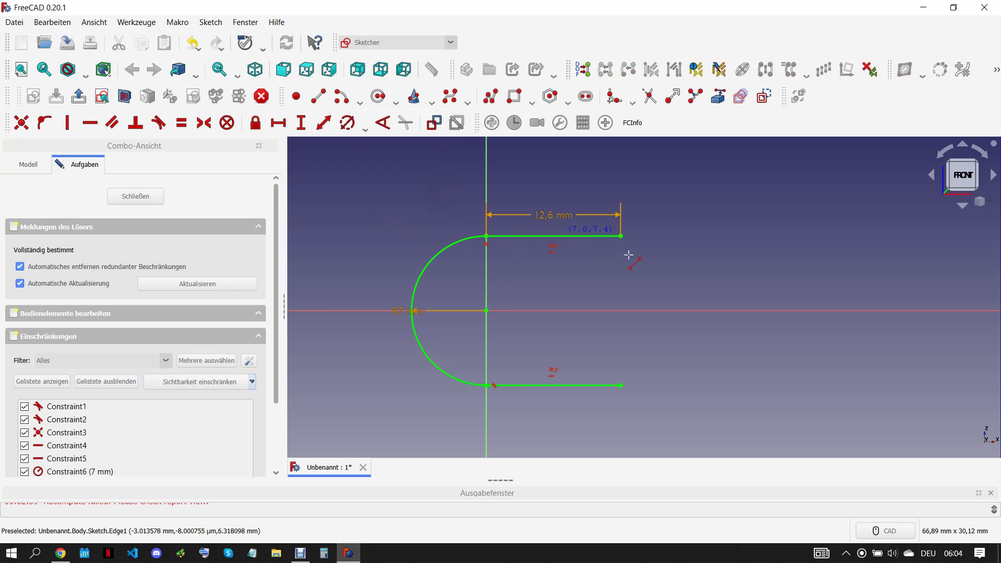
click(620, 236)
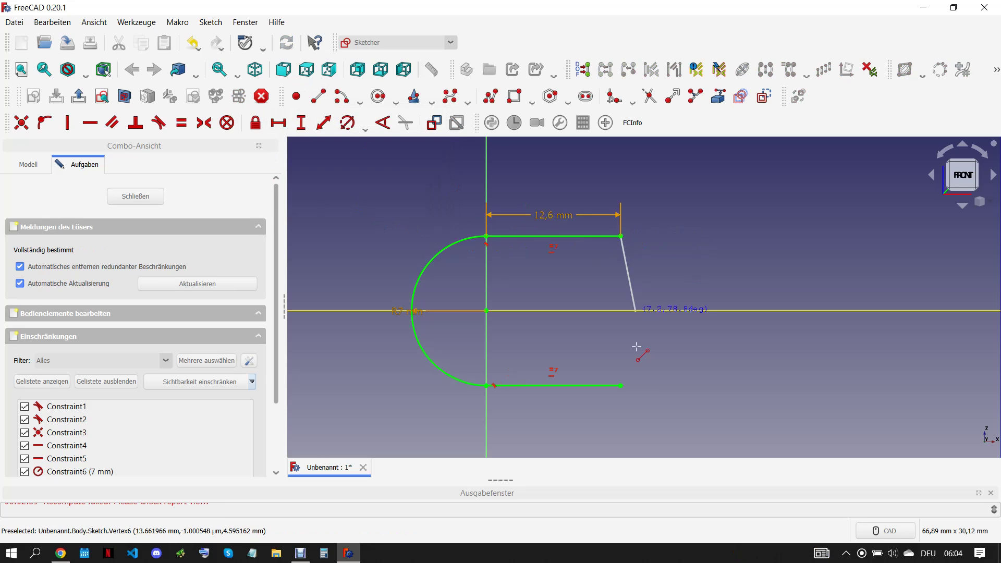
click(621, 385)
click(61, 553)
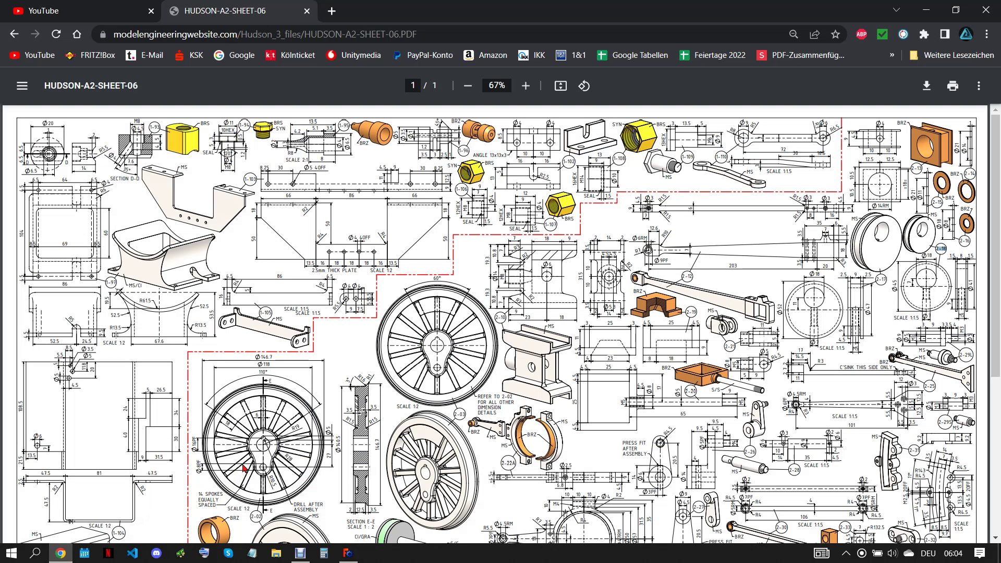
click(348, 553)
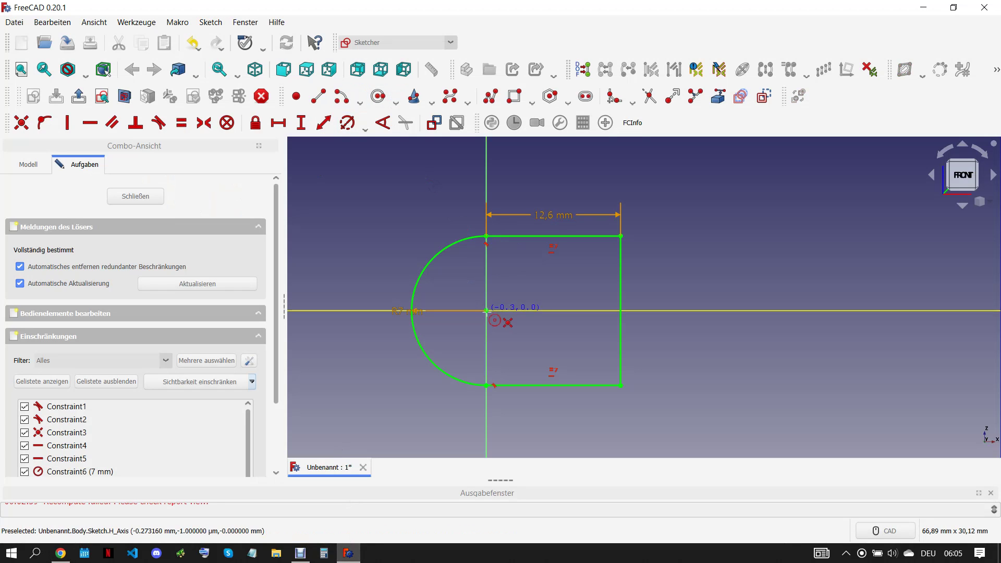
Draw a circle at the sketch origin with a 9 mm diameter
click(487, 311)
click(503, 294)
right_click(389, 153)
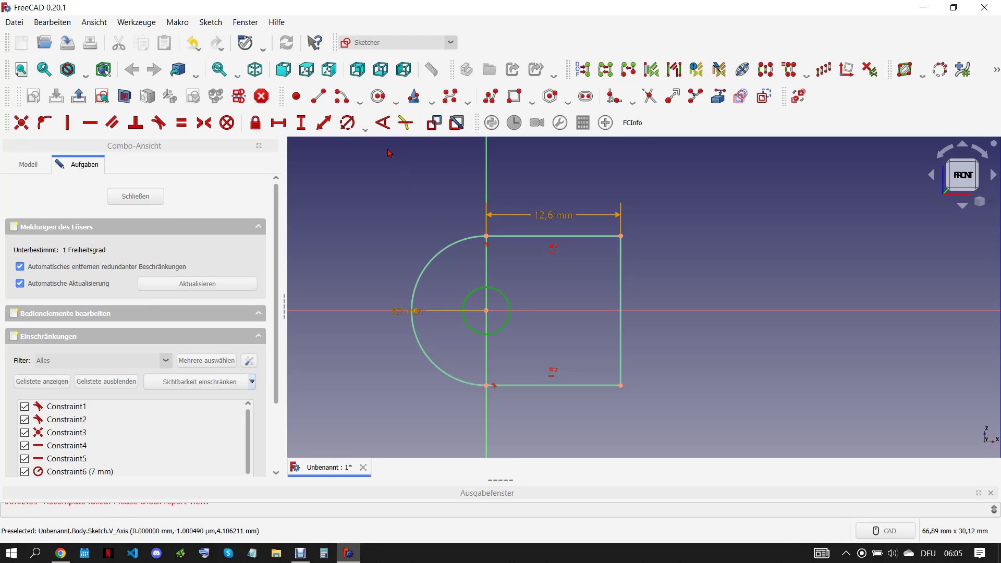
click(348, 123)
text(9)
click(420, 203)
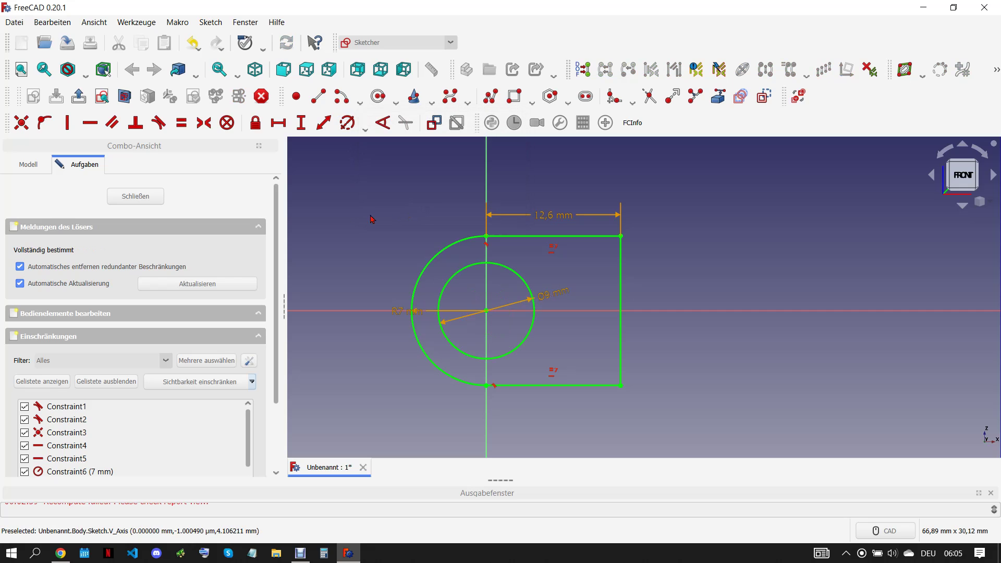
Close the sketch and switch to an isometric view
click(149, 198)
key(0)
click(61, 552)
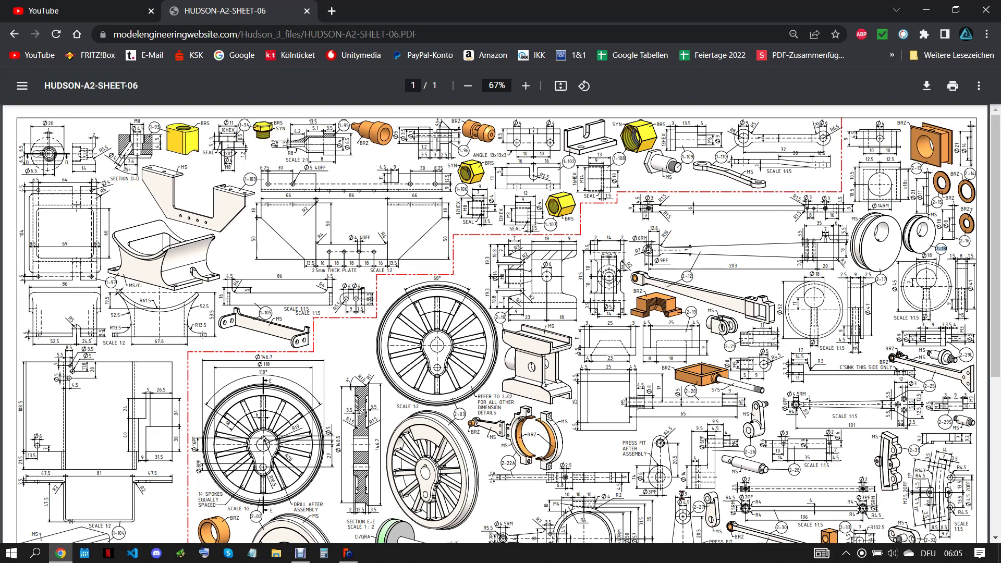
Pad the sketch 9 mm symmetric to its plane, then orbit to inspect the block
click(348, 553)
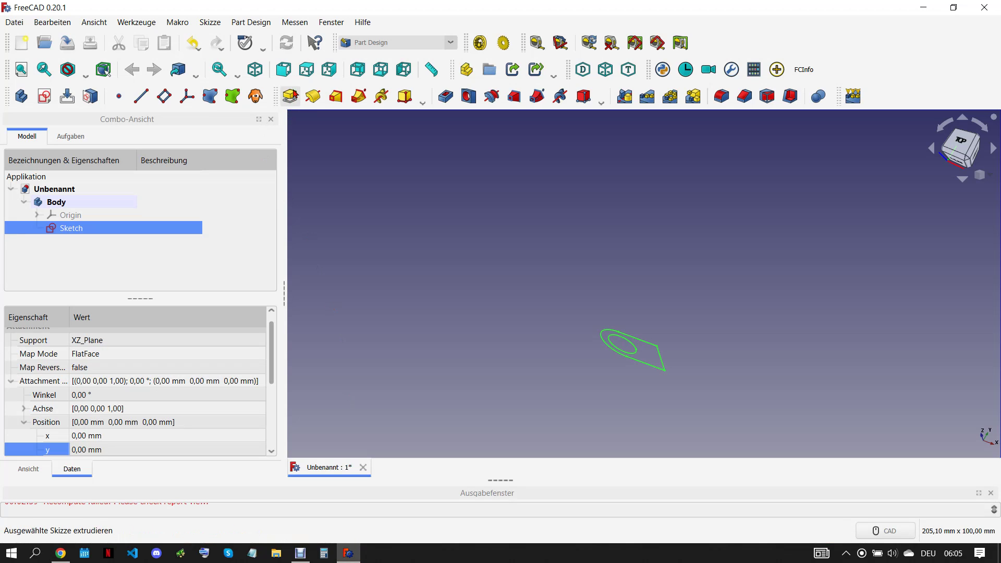
text(9)
click(22, 338)
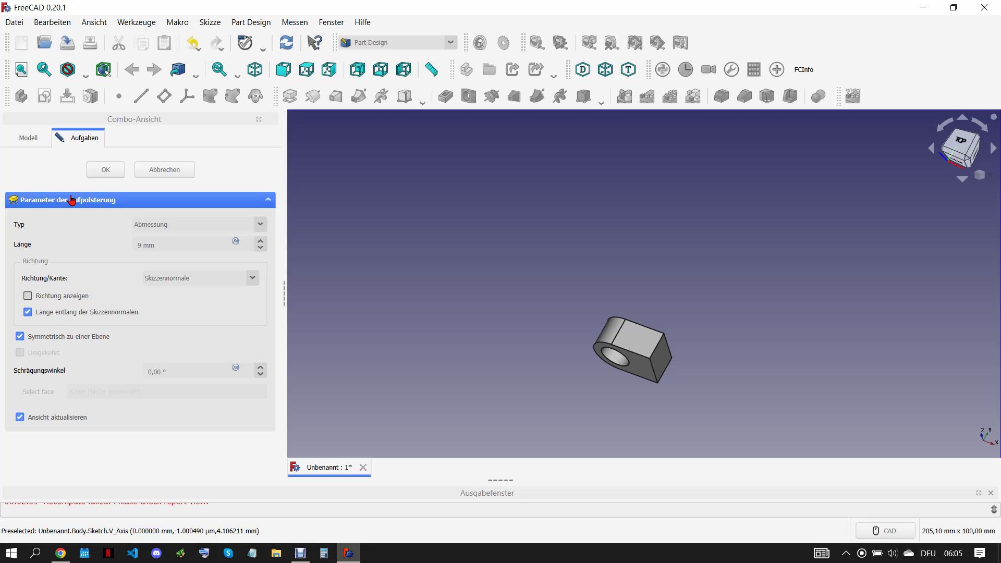
key(Return)
middle_drag(520, 344, 554, 290)
scroll(554, 290, down, 3)
middle_drag(483, 304, 693, 327)
scroll(693, 327, up, 1)
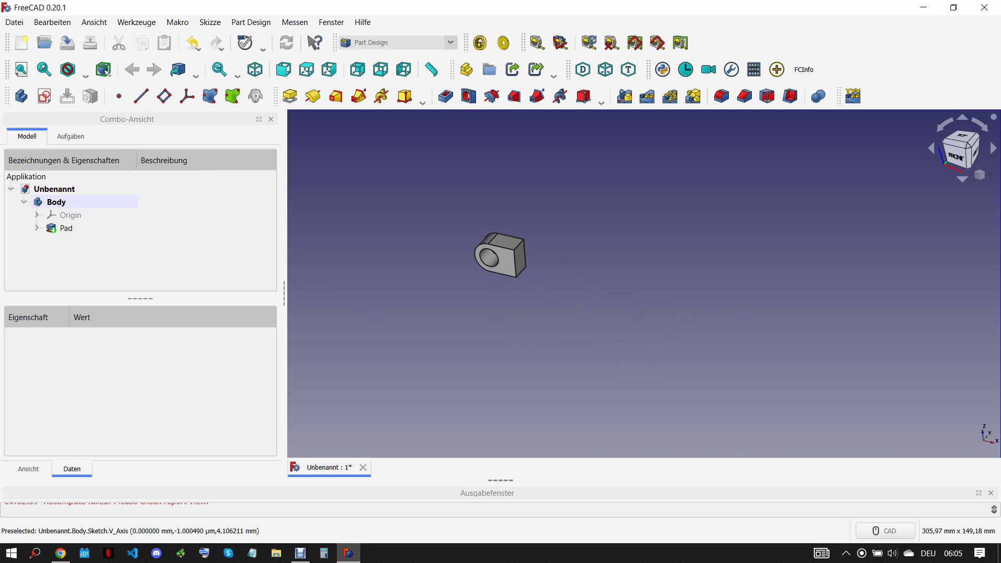
click(61, 547)
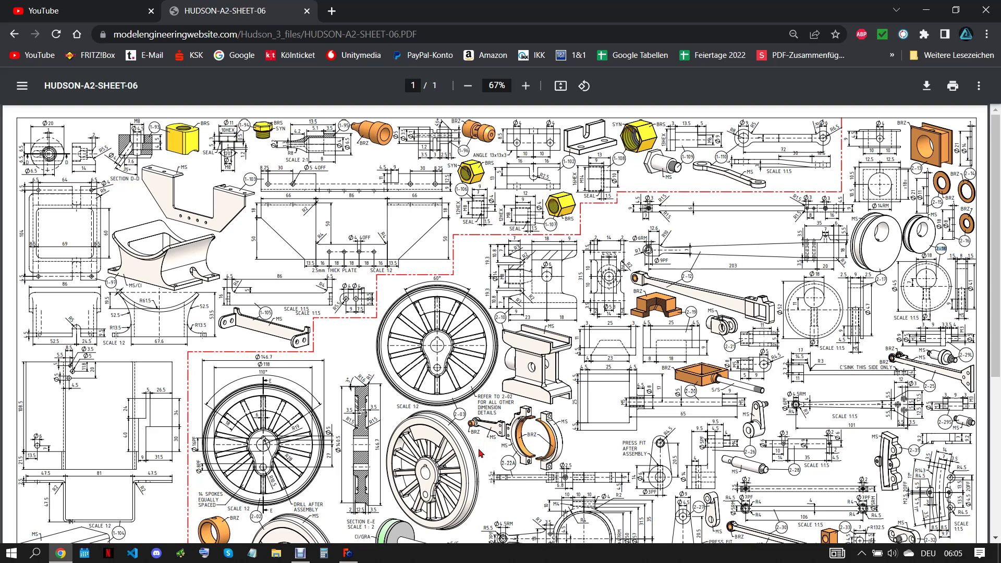
click(348, 553)
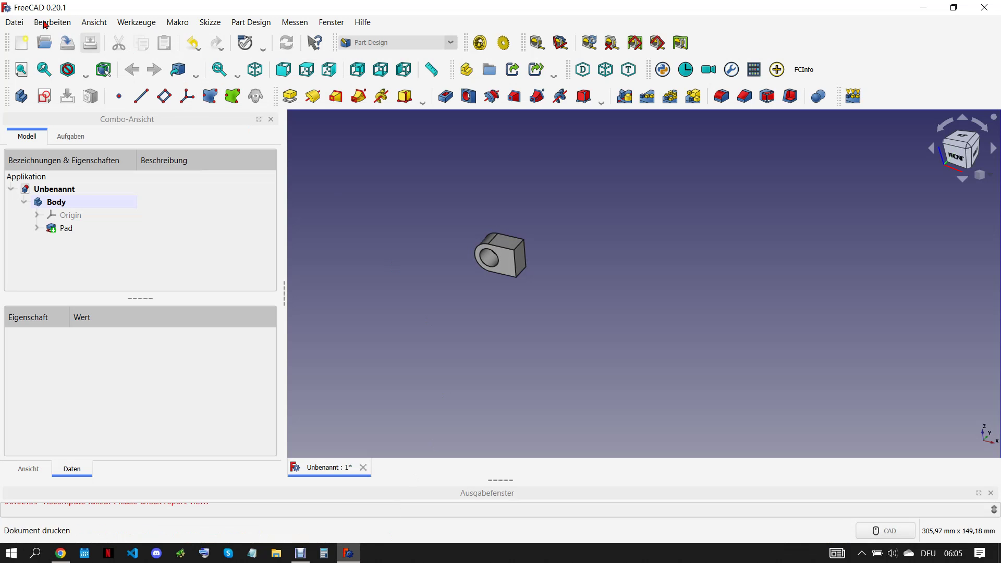
Start an XZ-plane sketch, reference the block's right edge, and draw two centre arcs
click(46, 97)
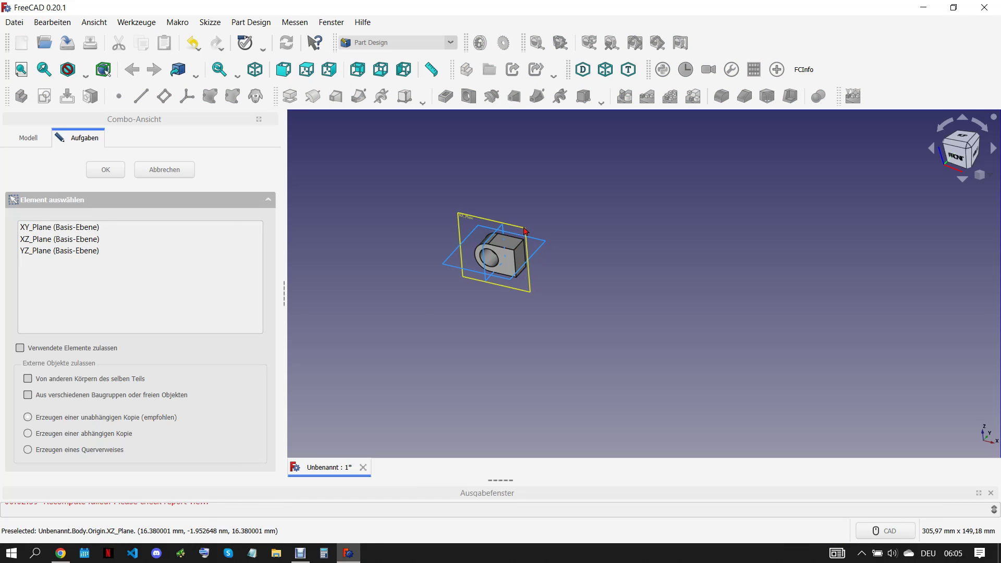
click(568, 257)
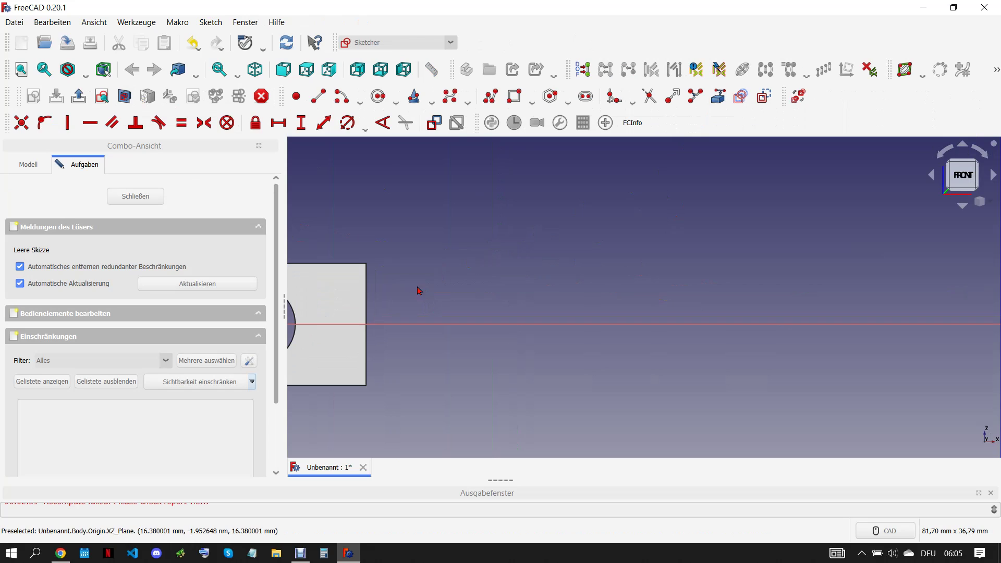
click(696, 98)
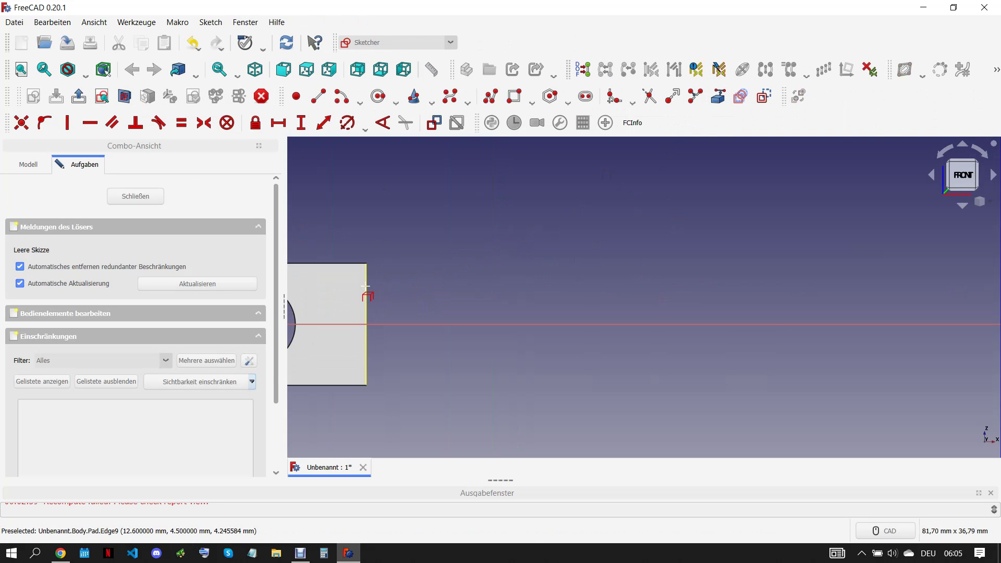
click(342, 96)
click(430, 205)
click(386, 257)
click(455, 269)
click(427, 428)
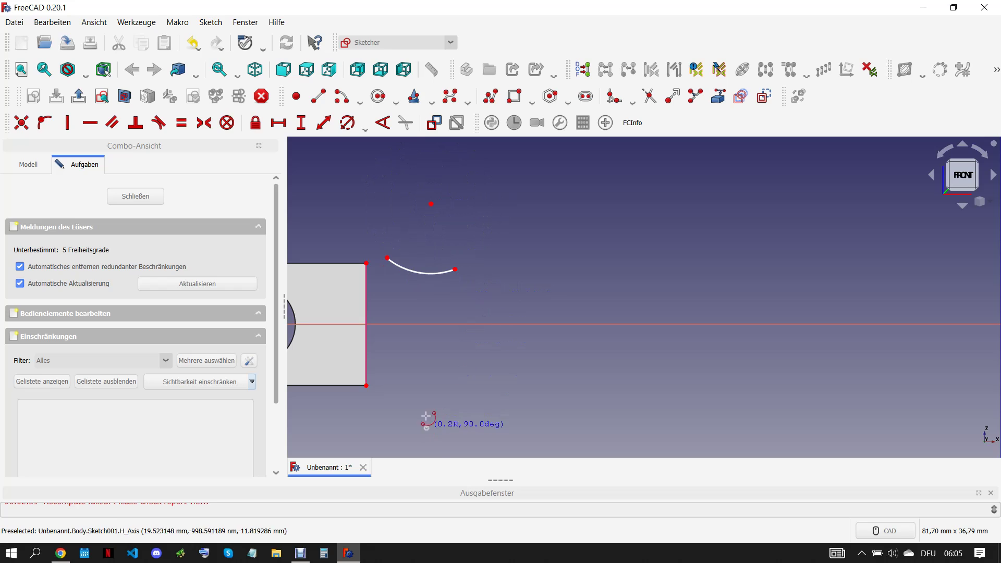
click(379, 382)
click(464, 374)
right_click(420, 399)
Join the arc ends to the block corners and make both arcs equal at 10 mm radius
click(356, 418)
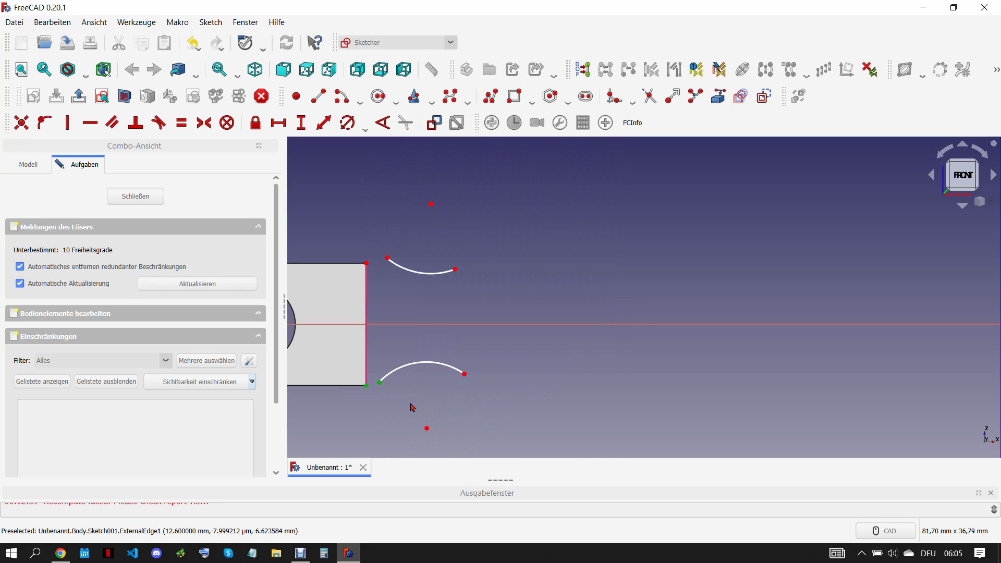
key(c)
drag(341, 222, 422, 290)
key(c)
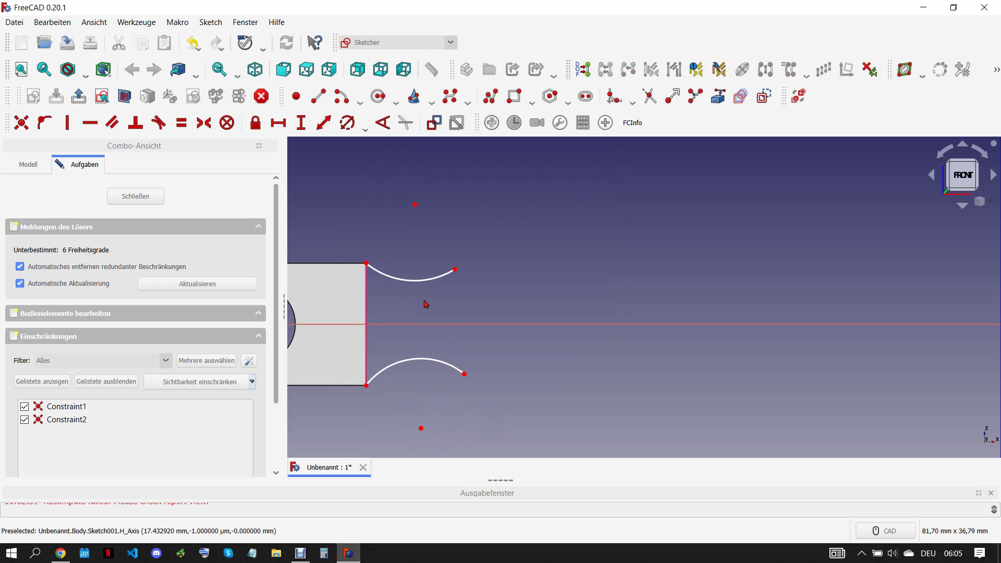
click(425, 279)
click(420, 358)
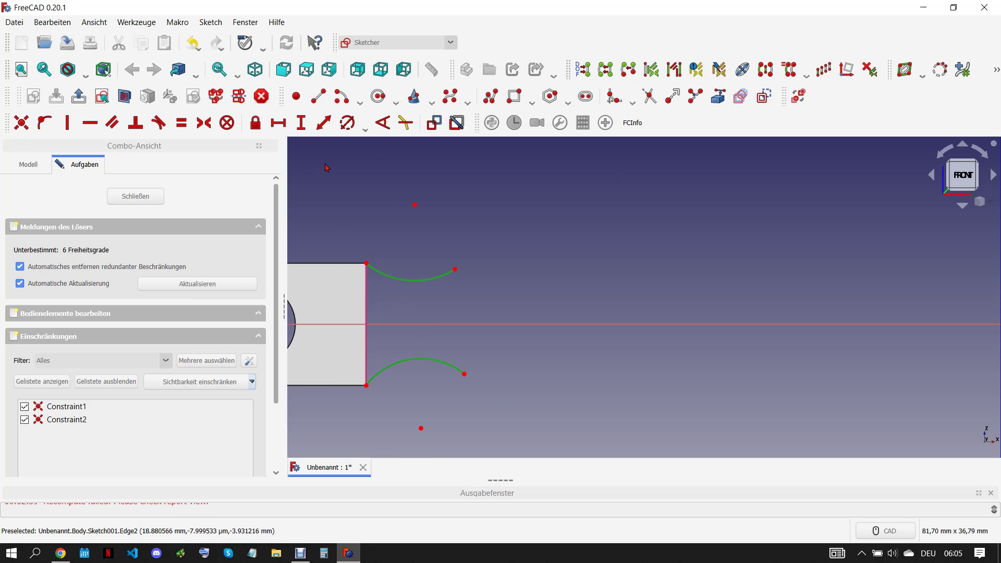
click(346, 123)
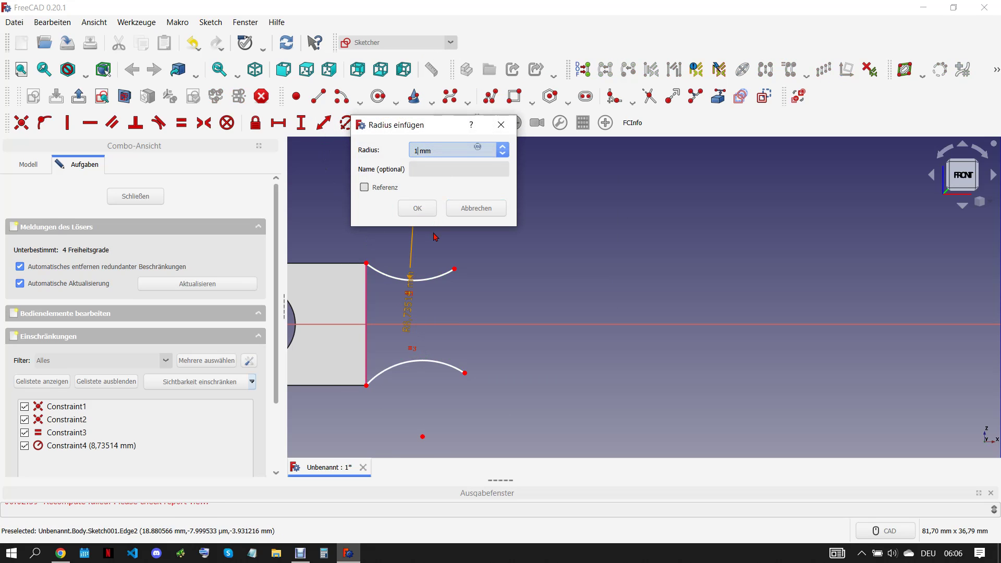
key(Return)
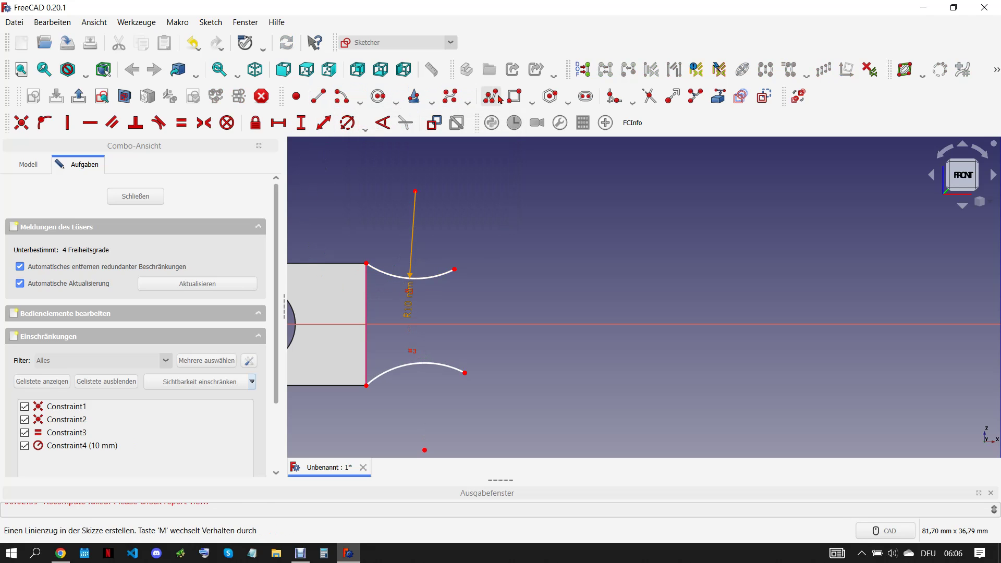
Draw two lines from the arc ends and make each tangent to its arc
click(318, 96)
click(468, 283)
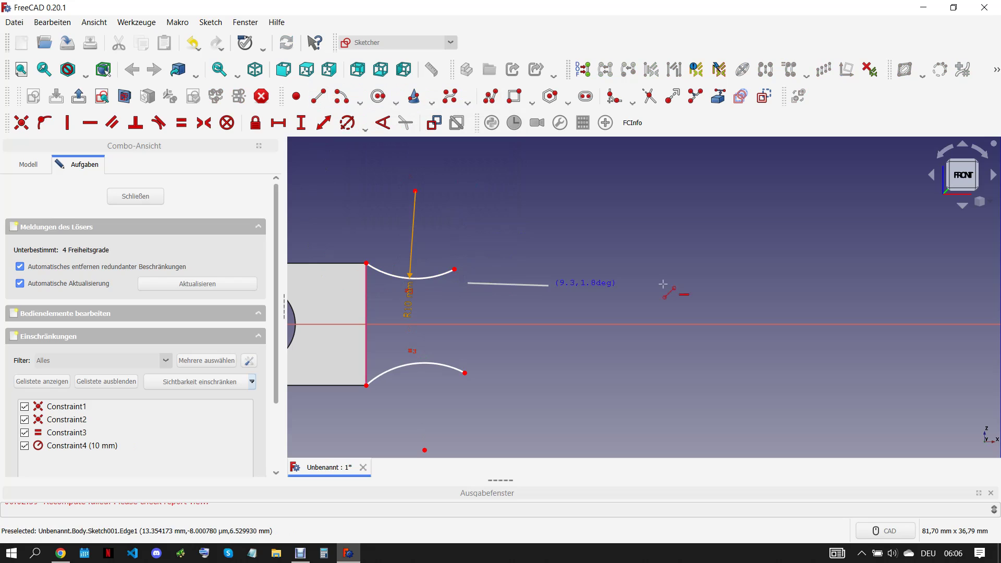
click(919, 251)
click(481, 364)
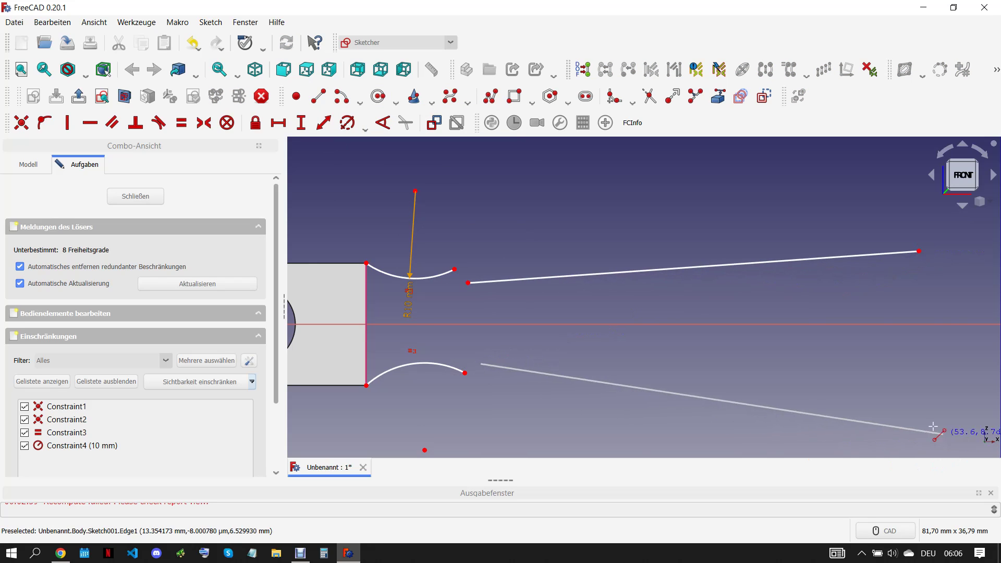
click(918, 416)
right_click(918, 416)
drag(446, 335, 532, 406)
key(t)
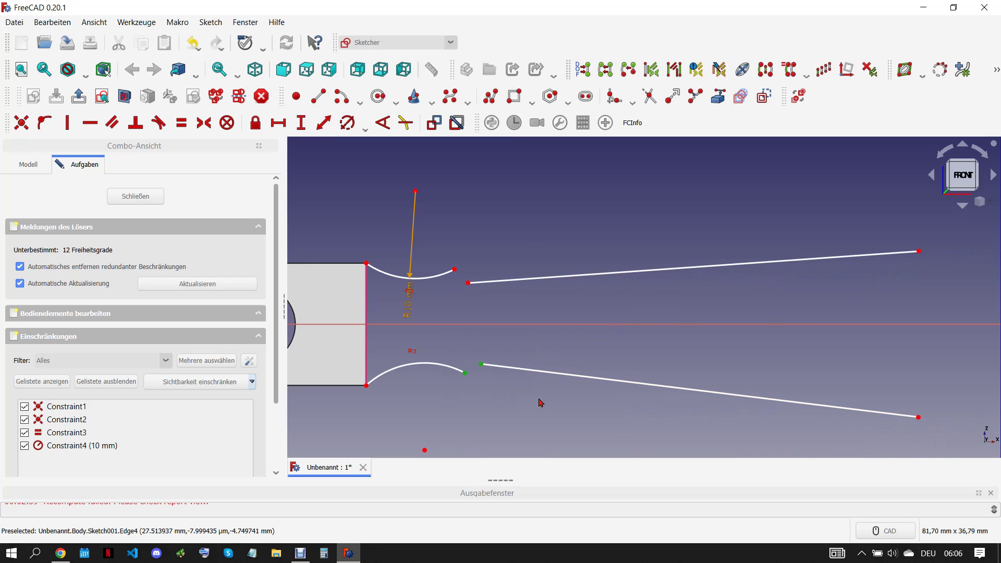
drag(444, 254, 500, 304)
key(t)
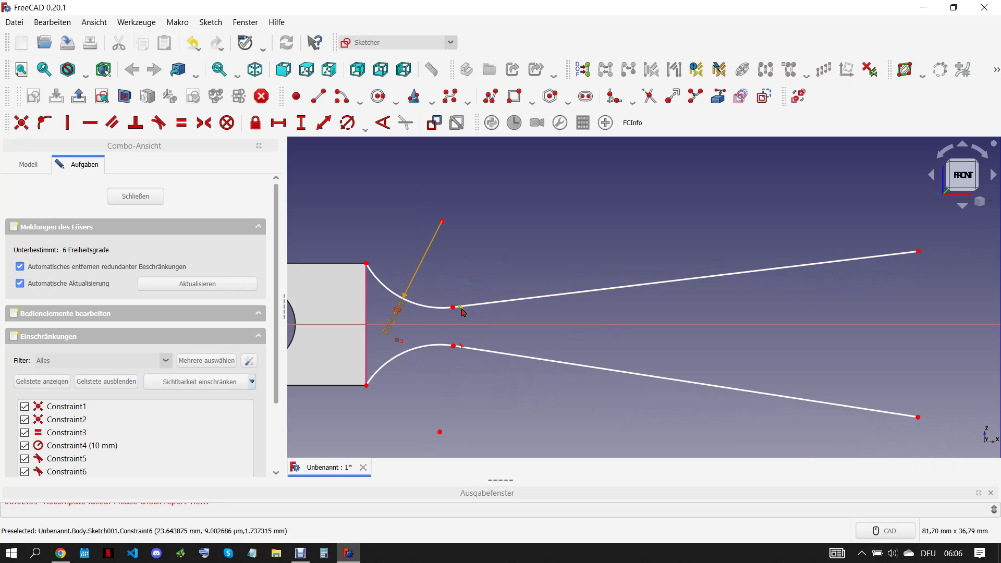
Make the two arc–line joints symmetric about the horizontal axis
click(453, 346)
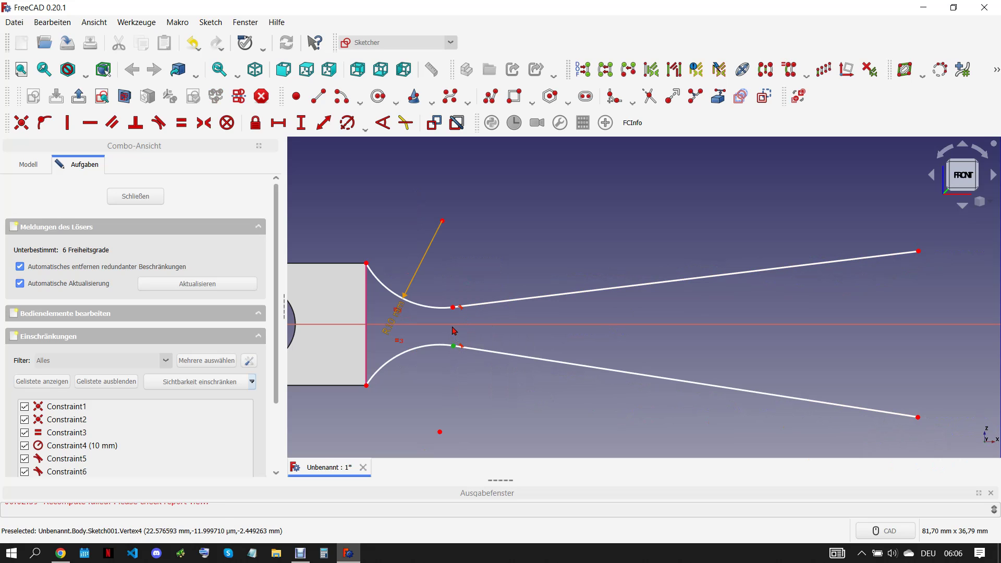
click(454, 308)
click(469, 325)
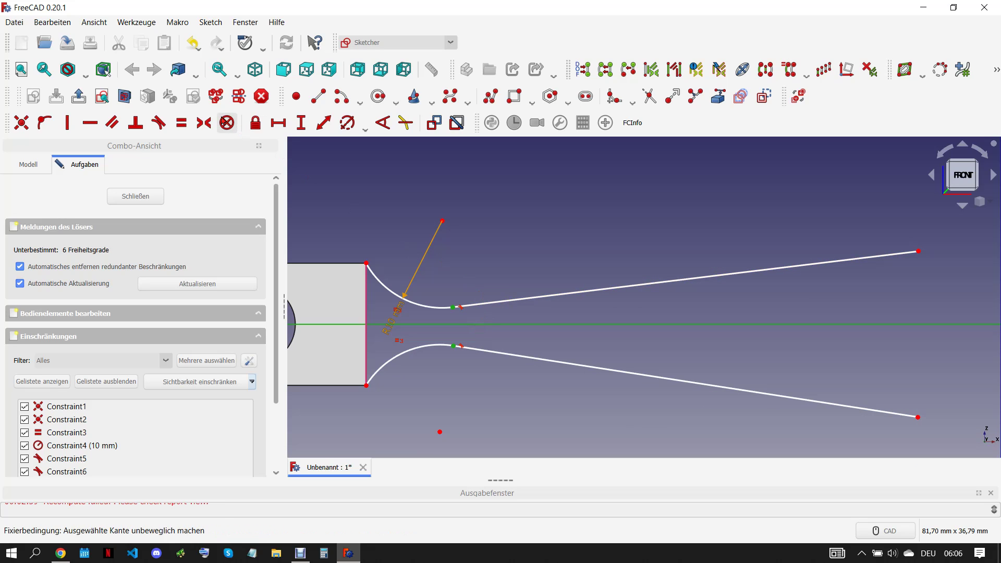
click(212, 128)
click(567, 298)
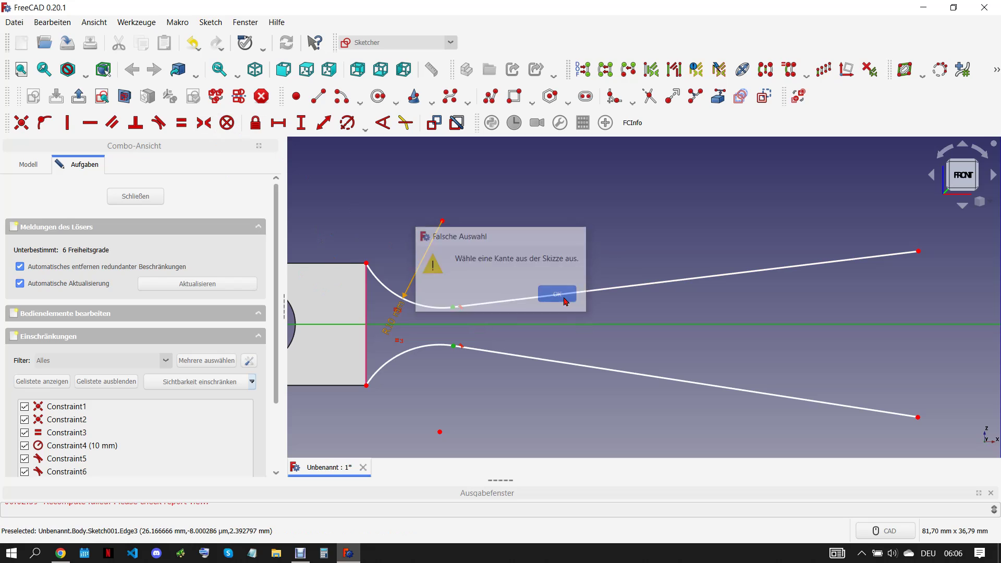
click(443, 306)
click(460, 334)
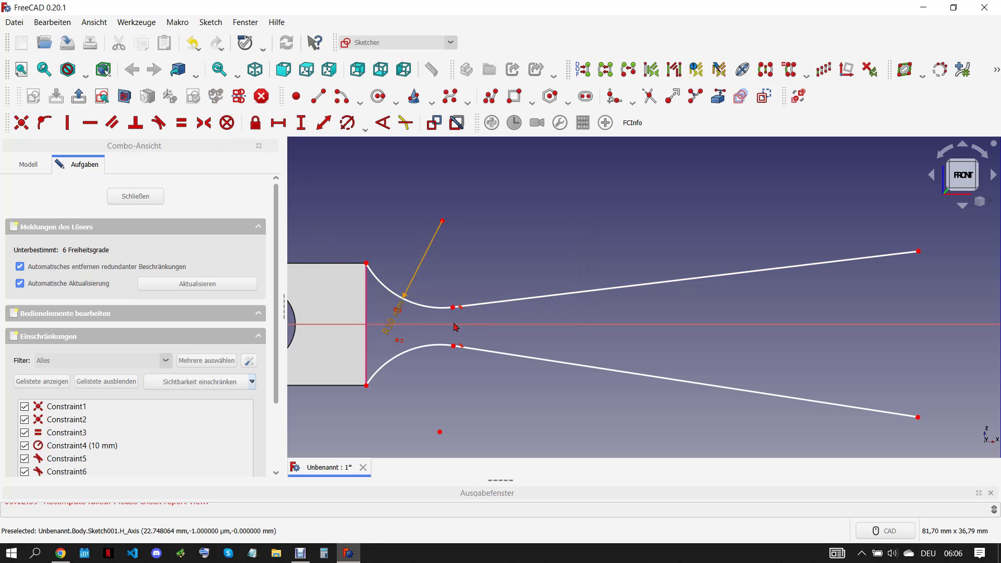
click(453, 307)
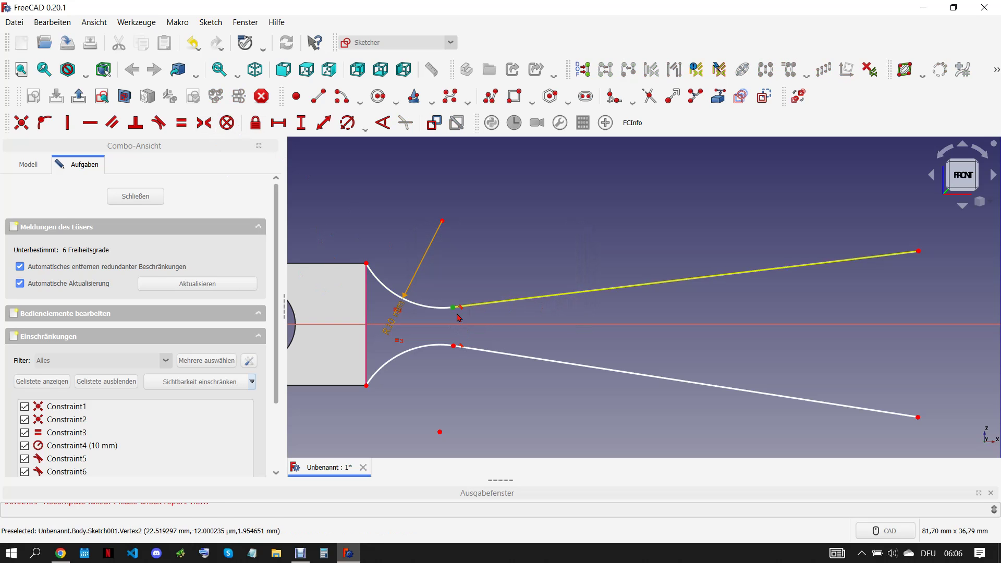
click(453, 345)
click(463, 324)
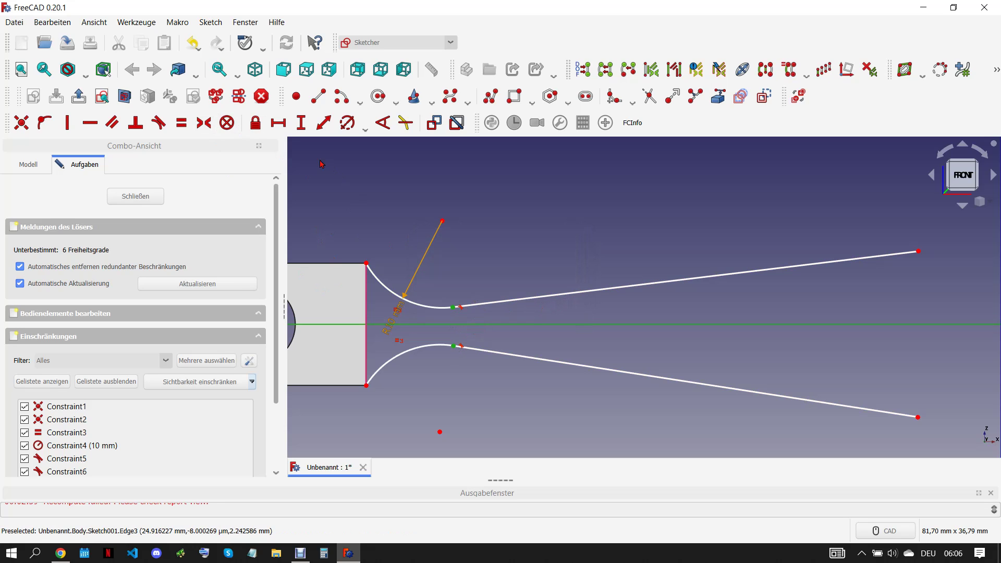
click(204, 123)
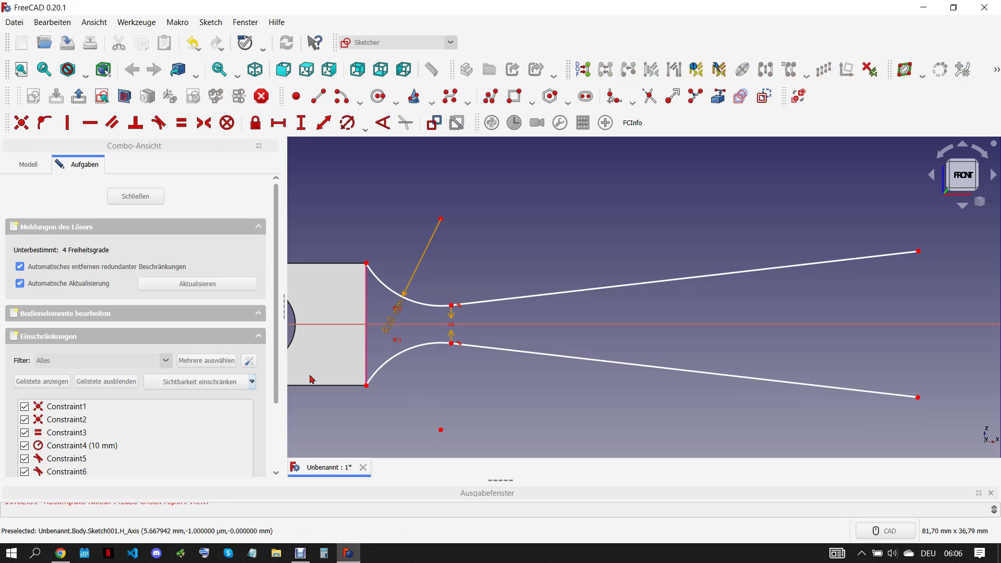
click(65, 556)
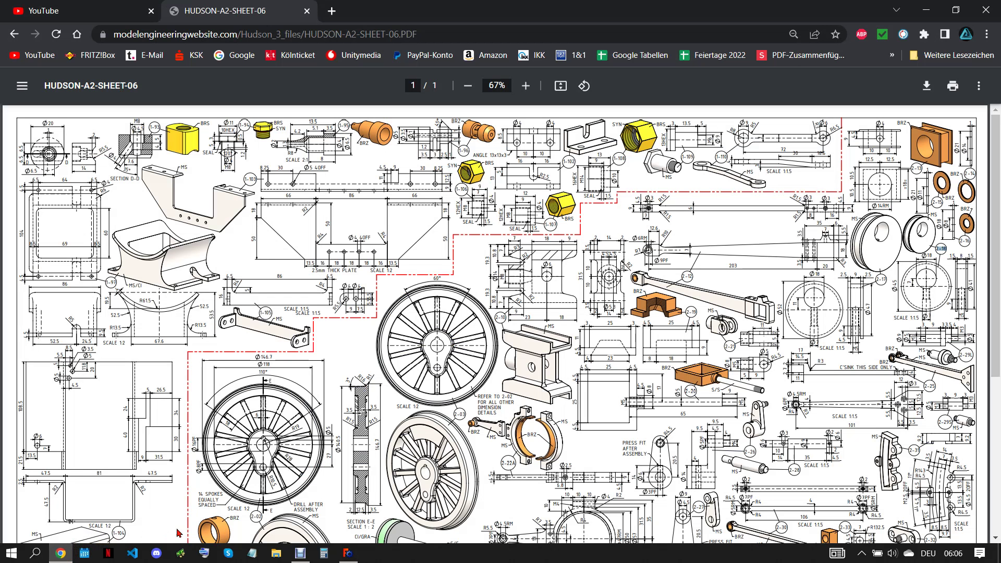
Fix the vertical gap between the two arc–line joints at 7 mm
click(346, 551)
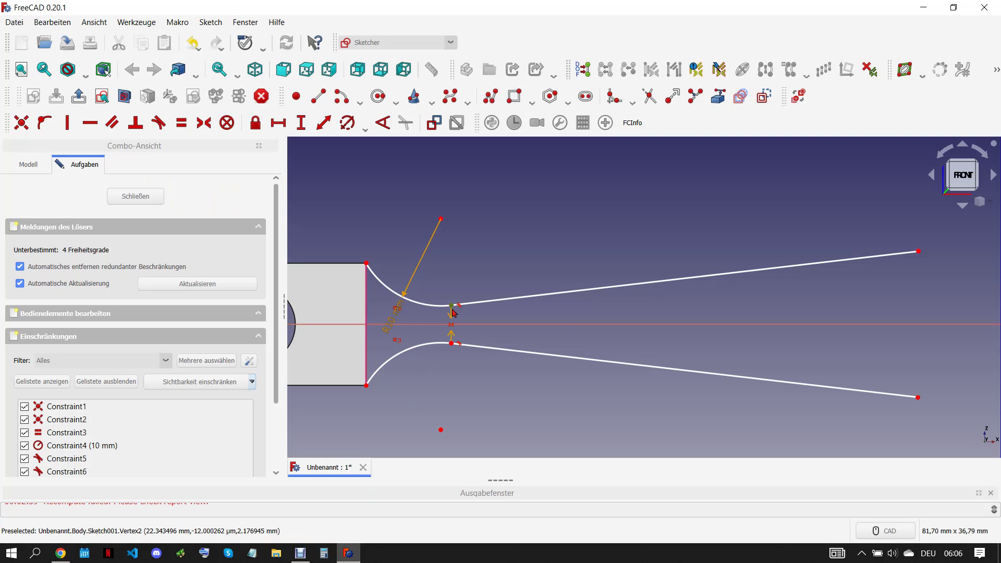
click(452, 344)
click(301, 122)
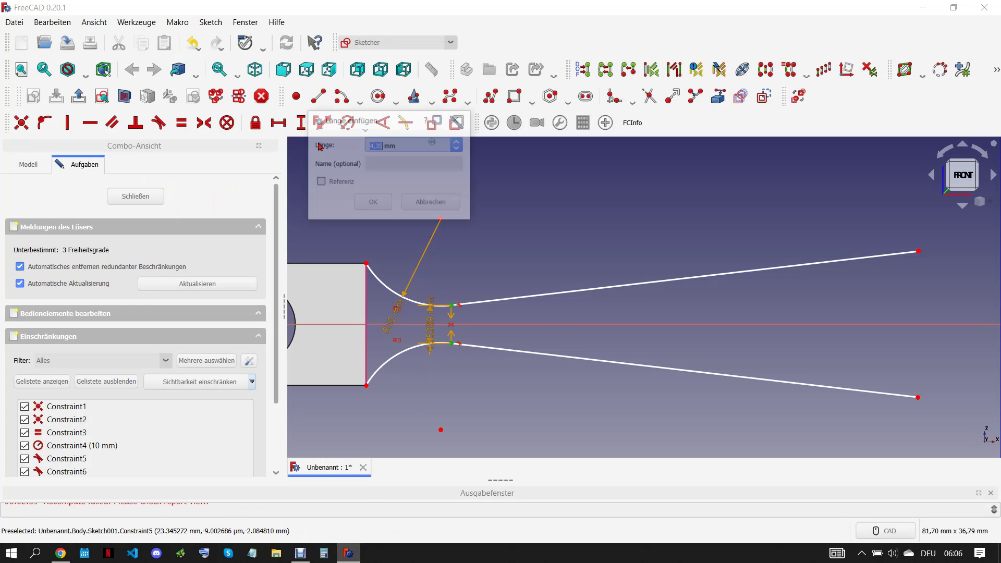
click(371, 203)
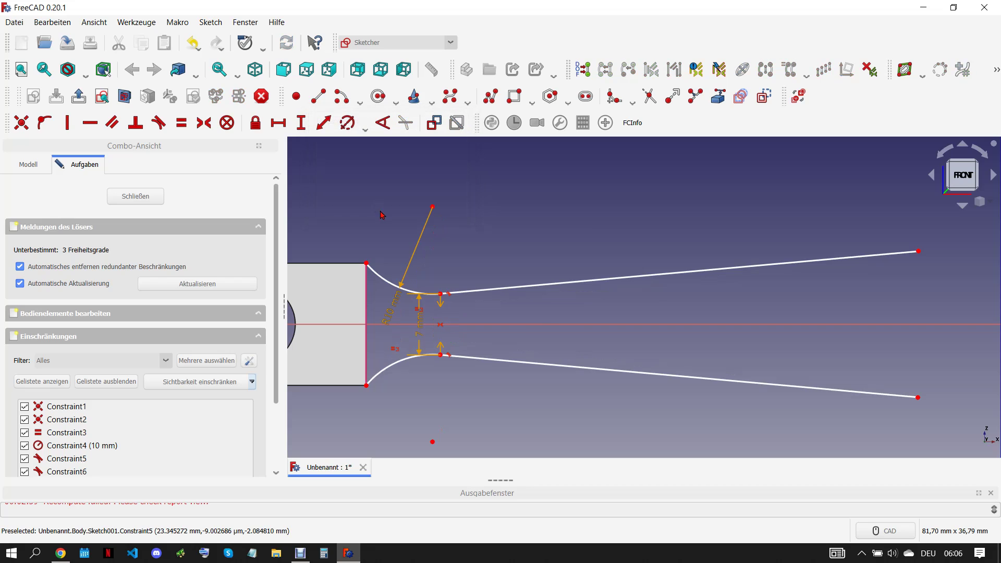
Close the profile with a line between the block's upper and lower corners
click(318, 96)
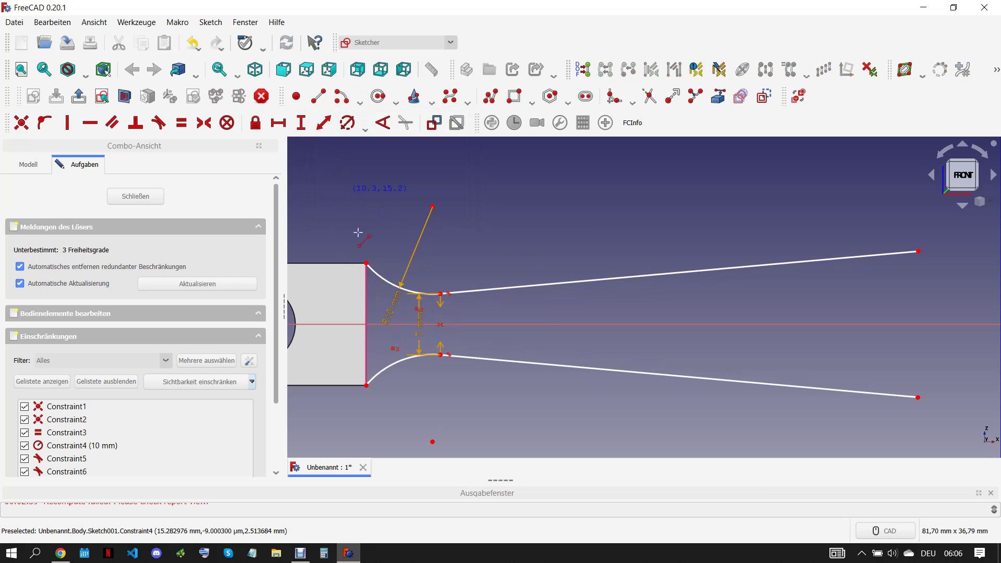
click(366, 262)
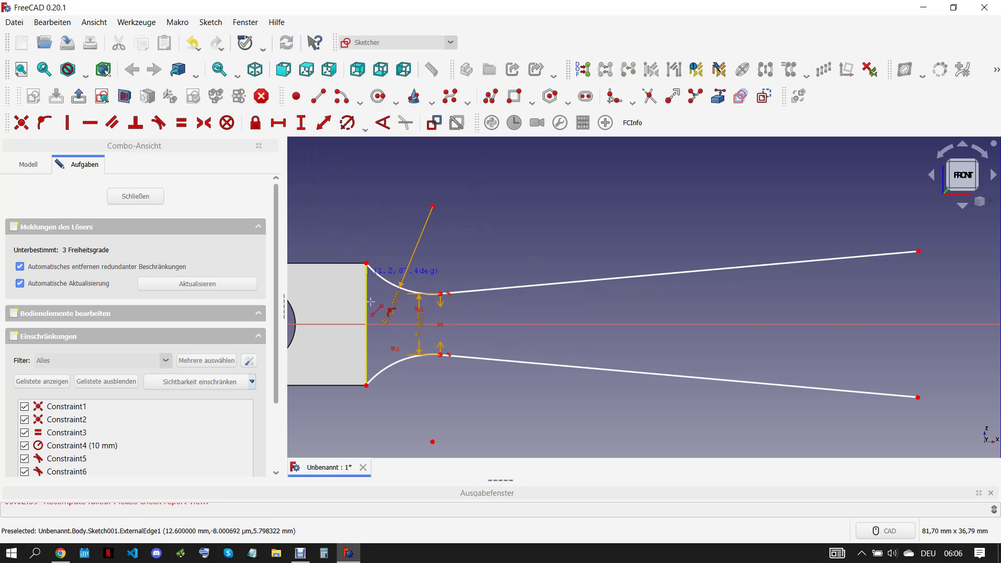
click(366, 386)
scroll(517, 256, down, 4)
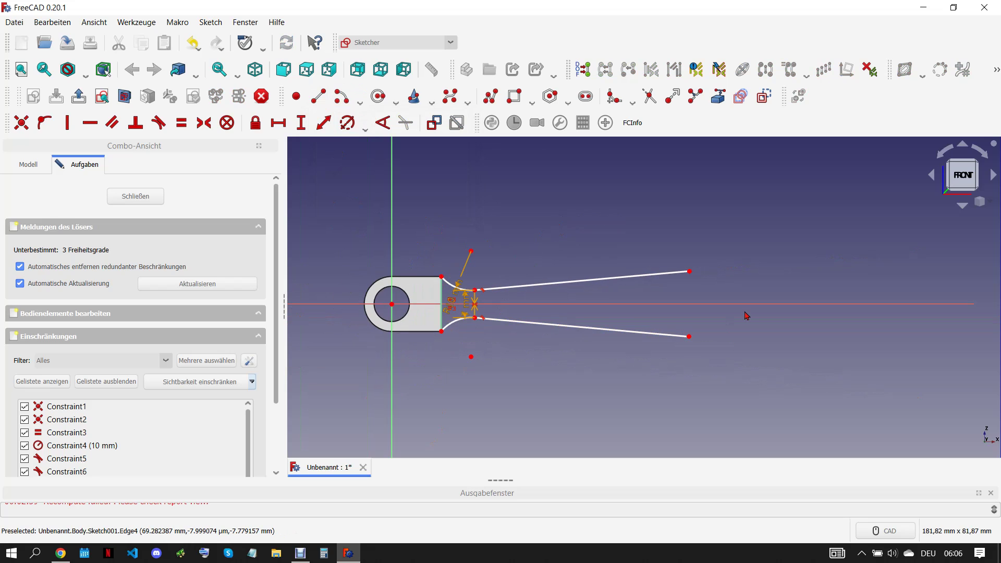
click(301, 552)
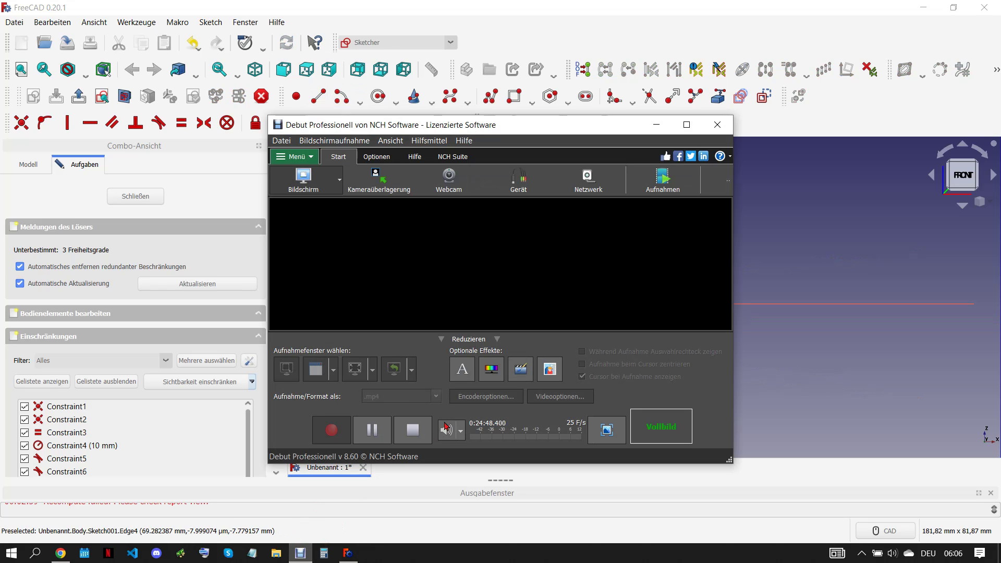
click(826, 335)
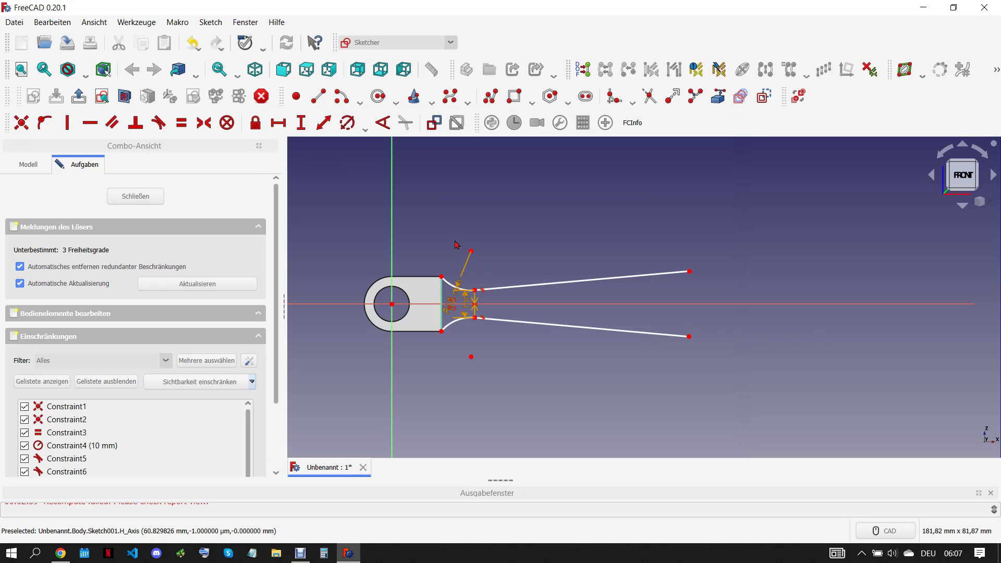
click(61, 552)
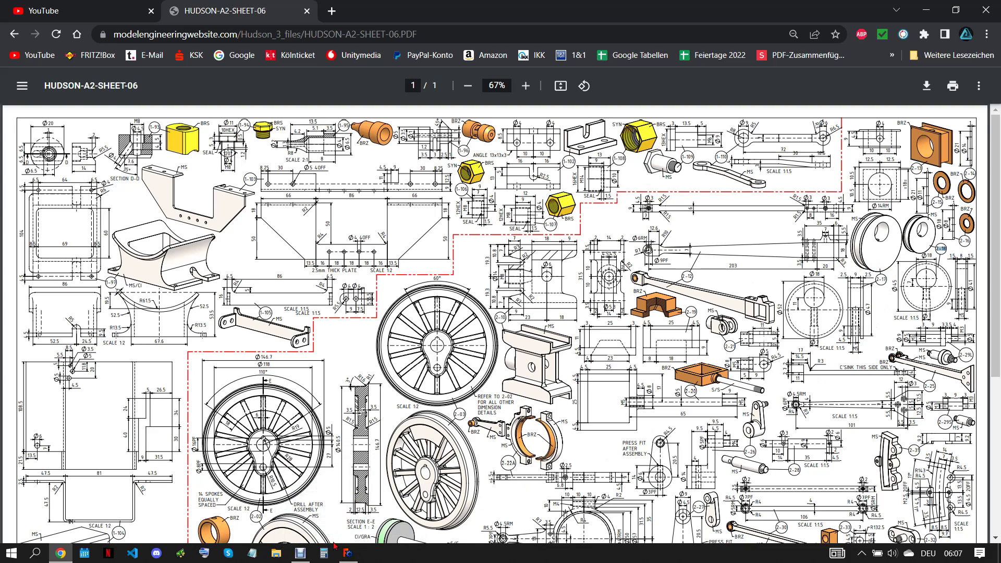
Draw a rectangle past the taper and delete its left edge
click(348, 553)
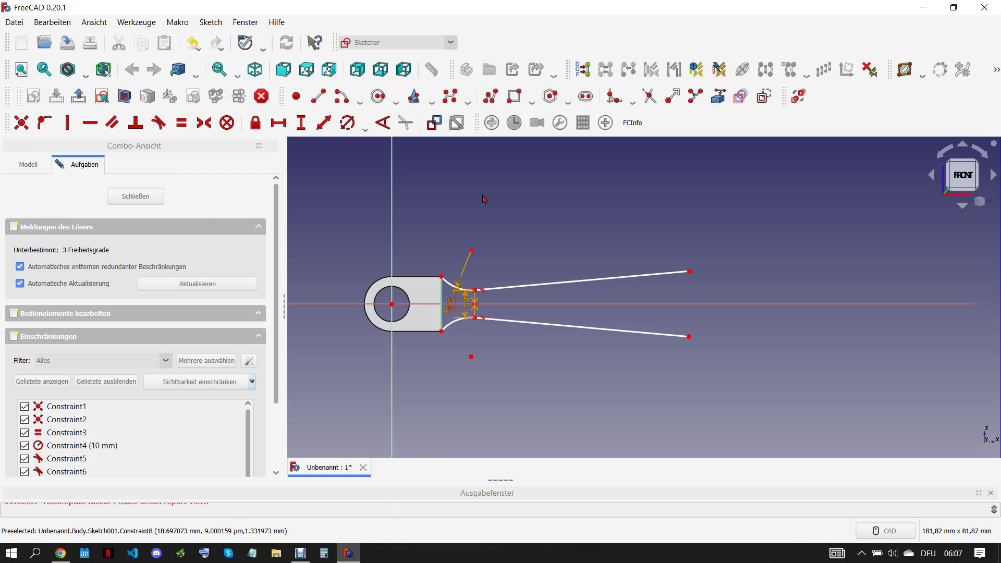
click(514, 96)
click(709, 270)
click(766, 344)
click(709, 313)
key(Delete)
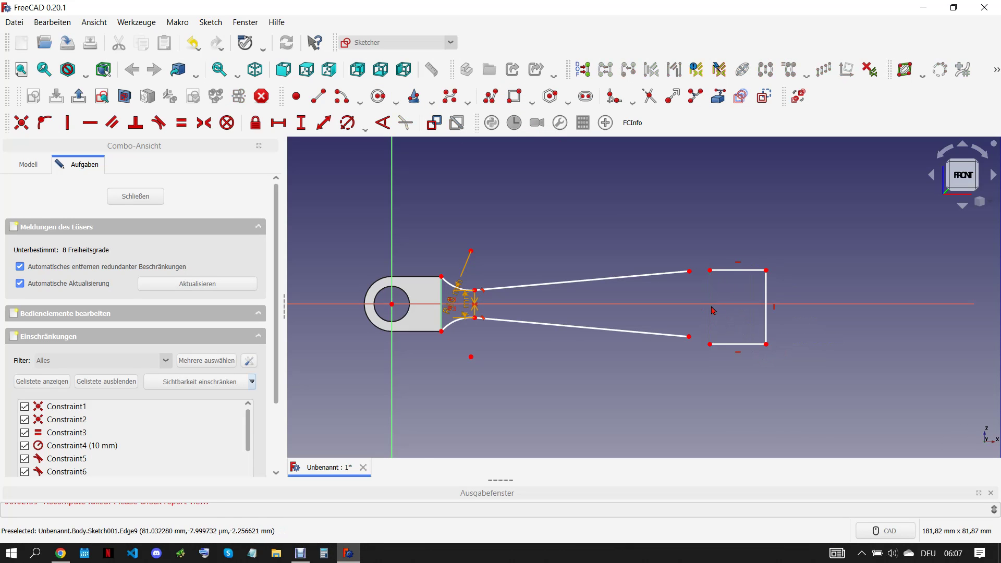
Join the open corners coincident to the taper lines and make the top and bottom edges equal
drag(677, 229, 733, 286)
key(c)
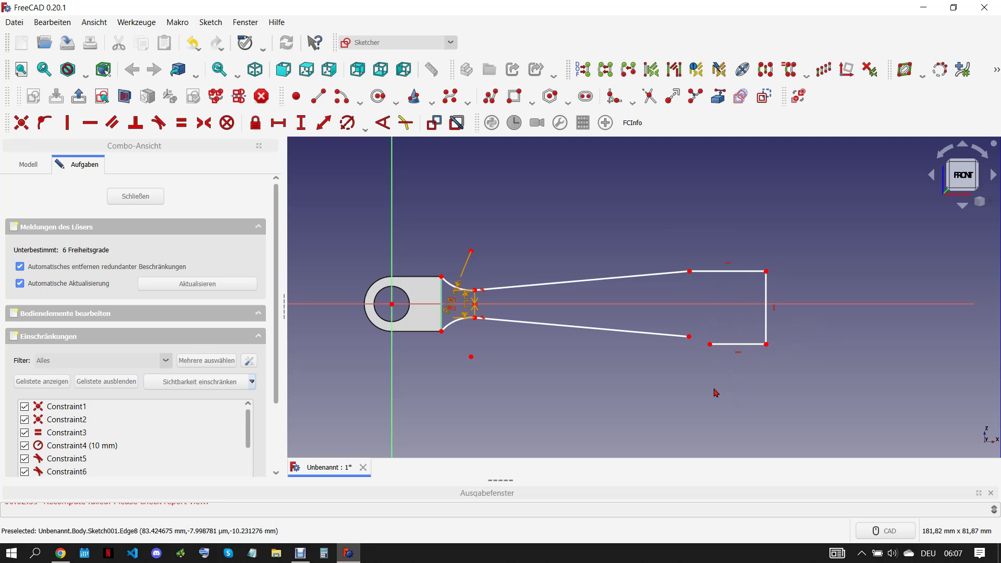
drag(680, 319, 736, 368)
key(c)
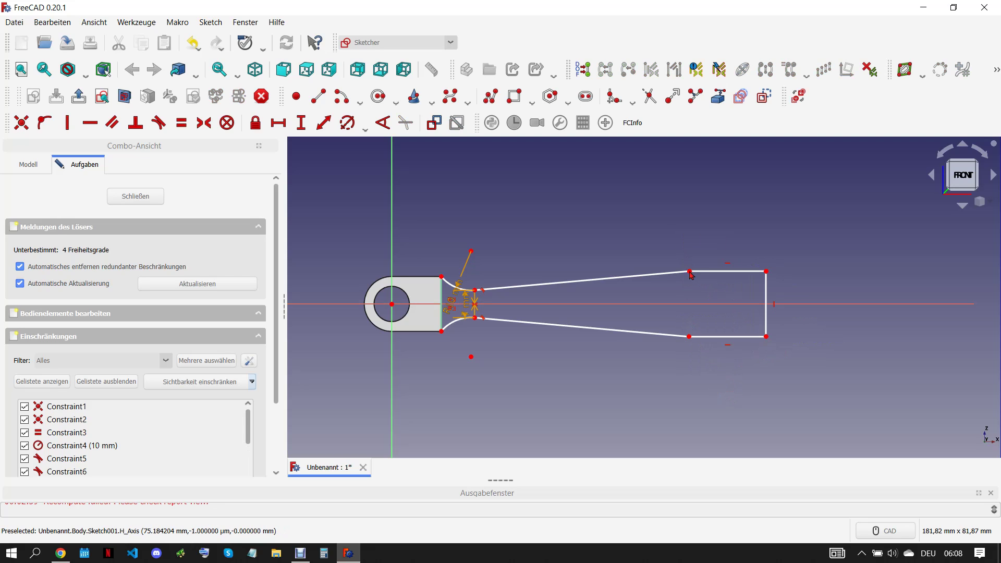
click(693, 272)
click(742, 336)
key(e)
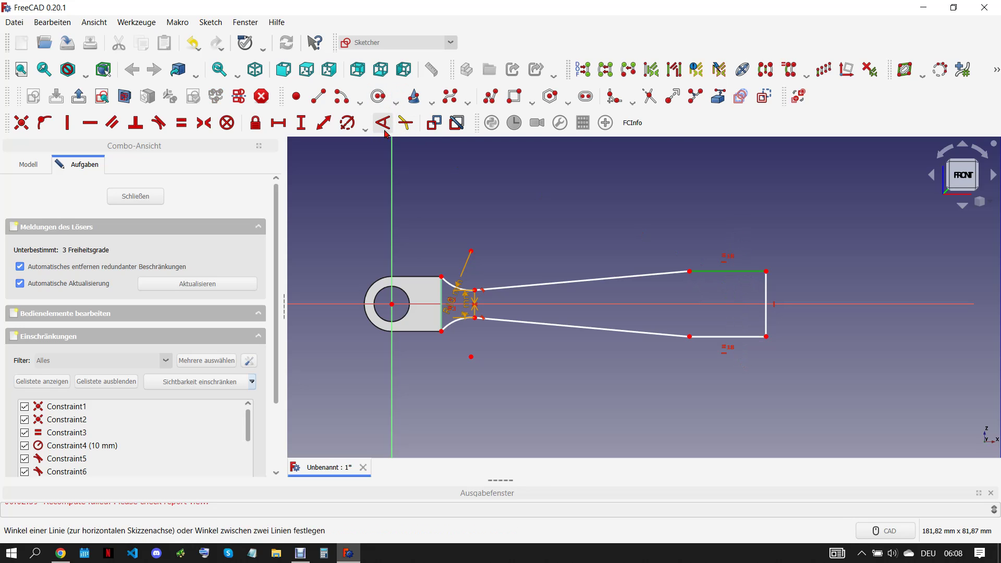
Dimension the end piece 9 mm long and the rod 203 mm overall from the eye centre
click(323, 123)
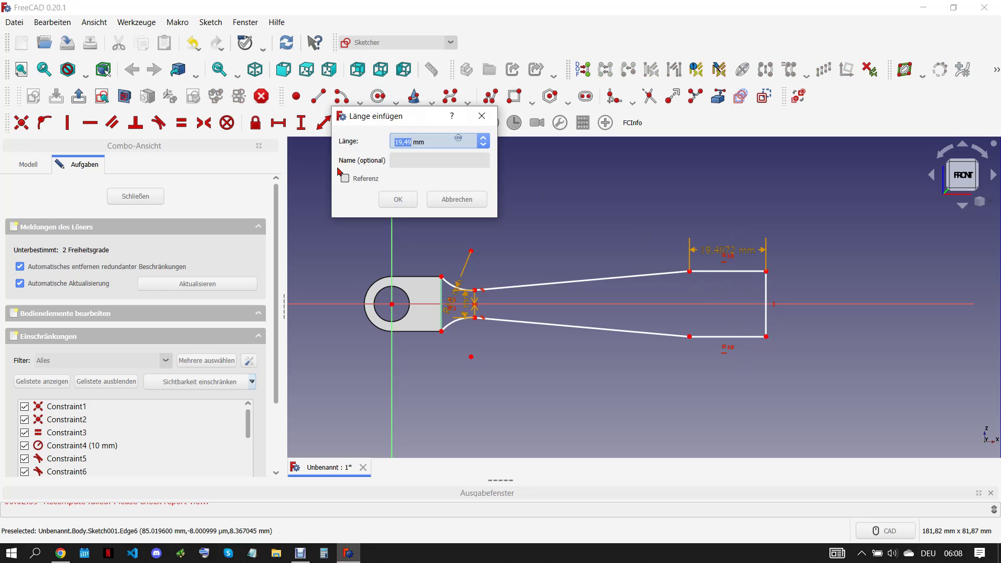
text(9)
key(Return)
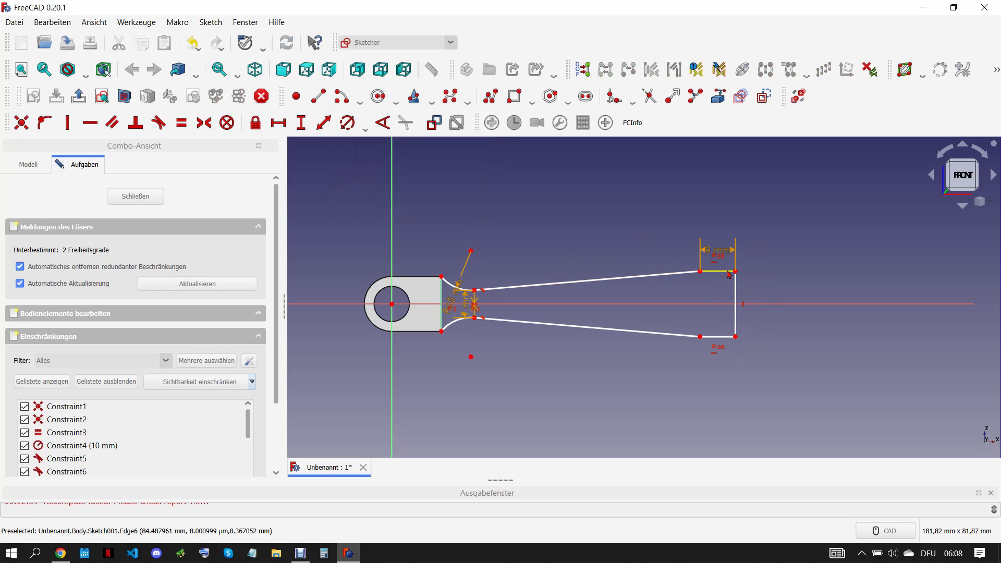
click(736, 271)
click(279, 123)
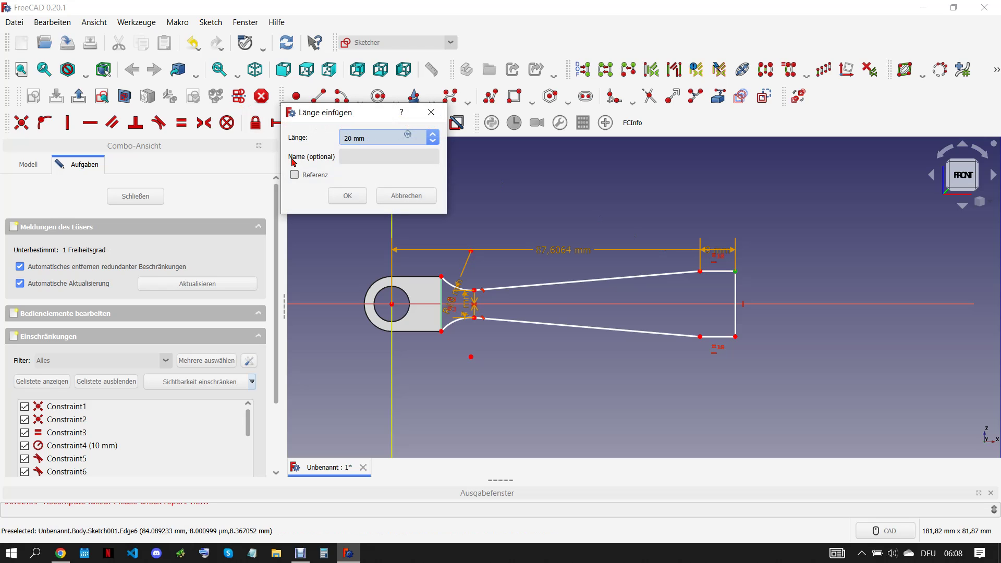
click(347, 196)
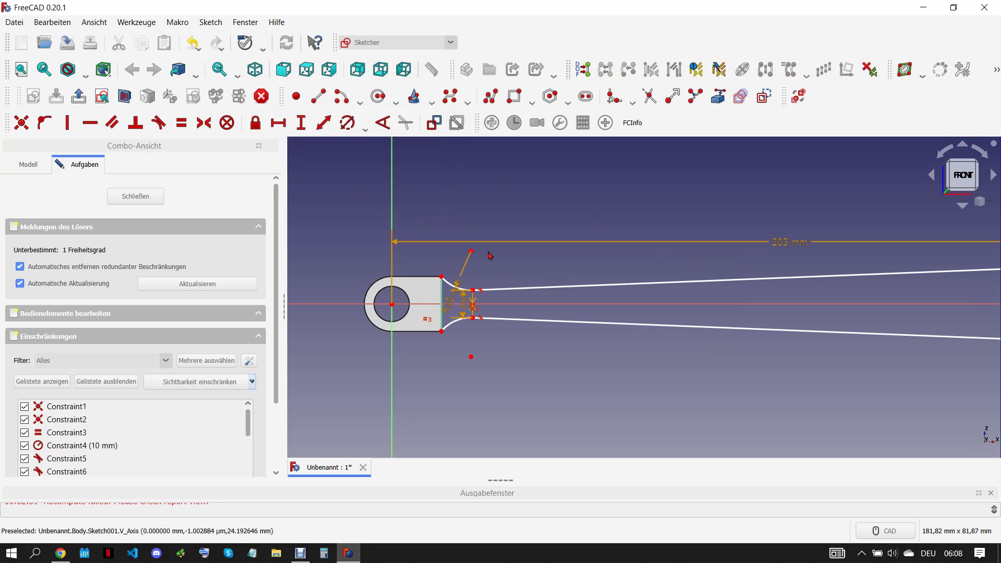
scroll(504, 338, down, 4)
scroll(522, 344, up, 3)
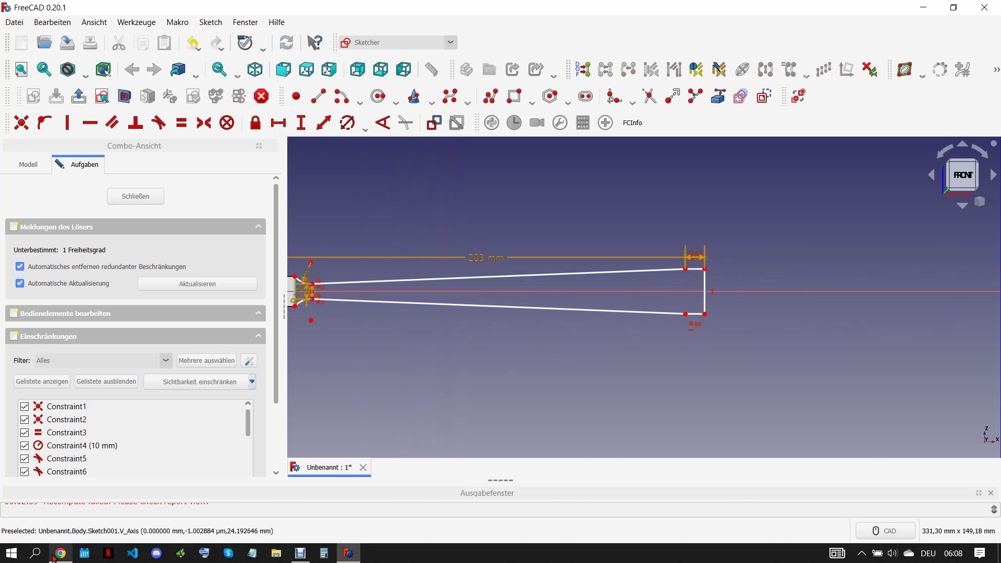
After checking the reference drawing, give the rod's right end an 18 mm height
click(61, 552)
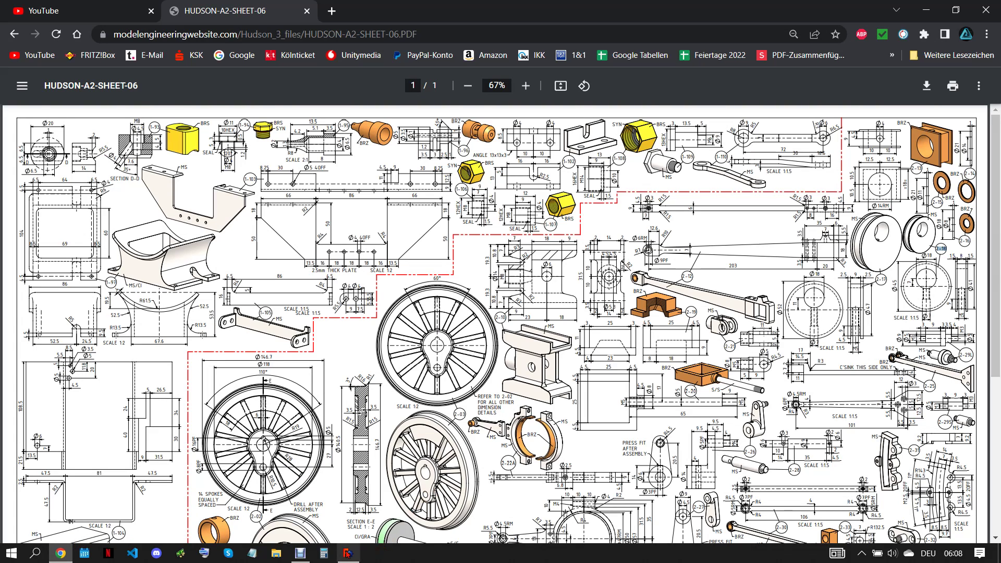
click(348, 553)
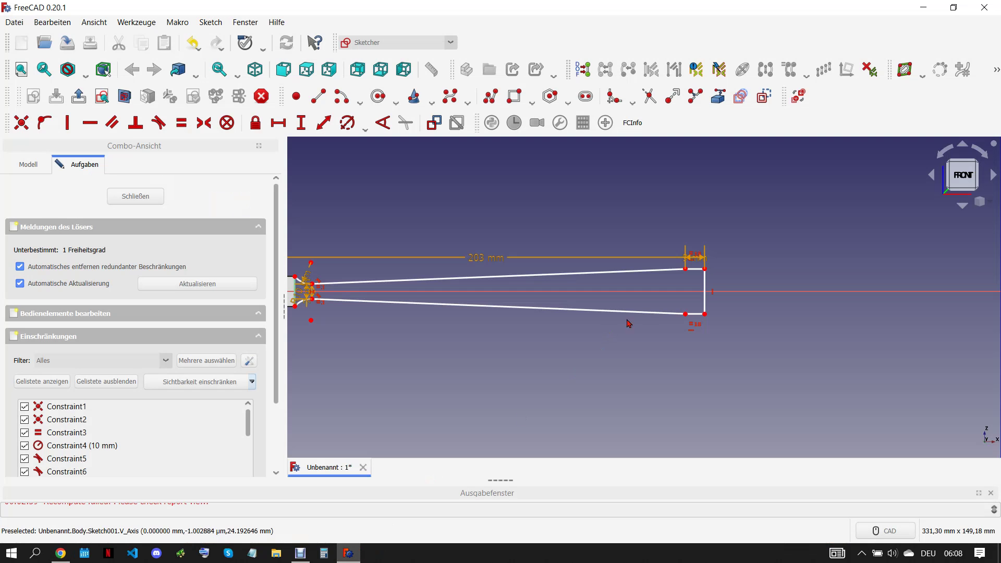
click(705, 286)
click(301, 123)
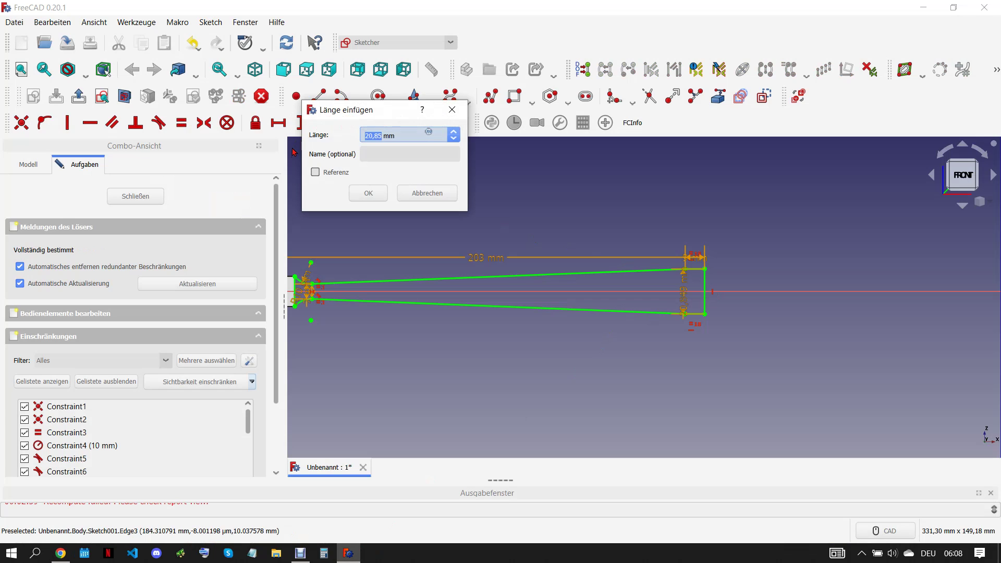
key(Return)
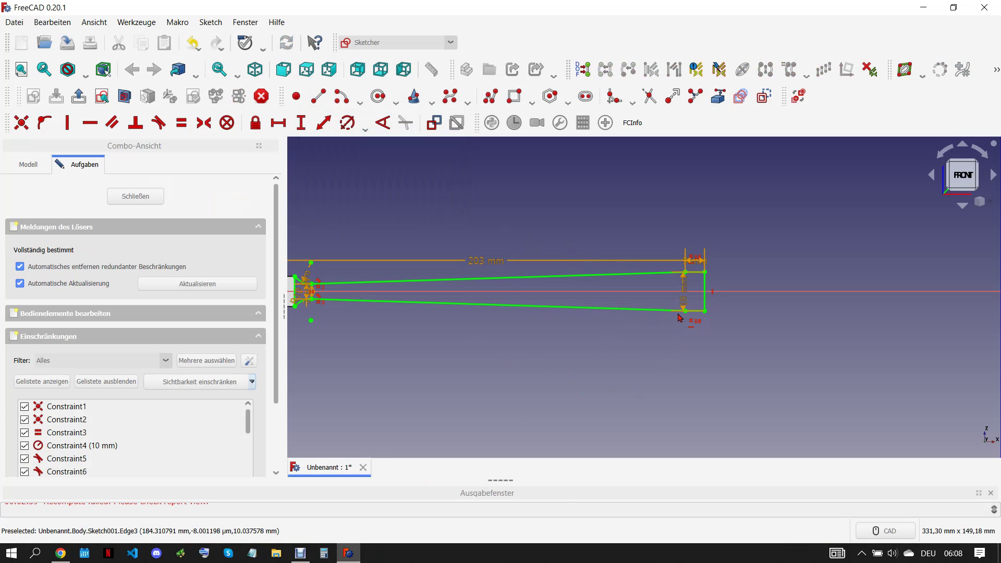
drag(734, 336, 739, 375)
drag(696, 259, 600, 212)
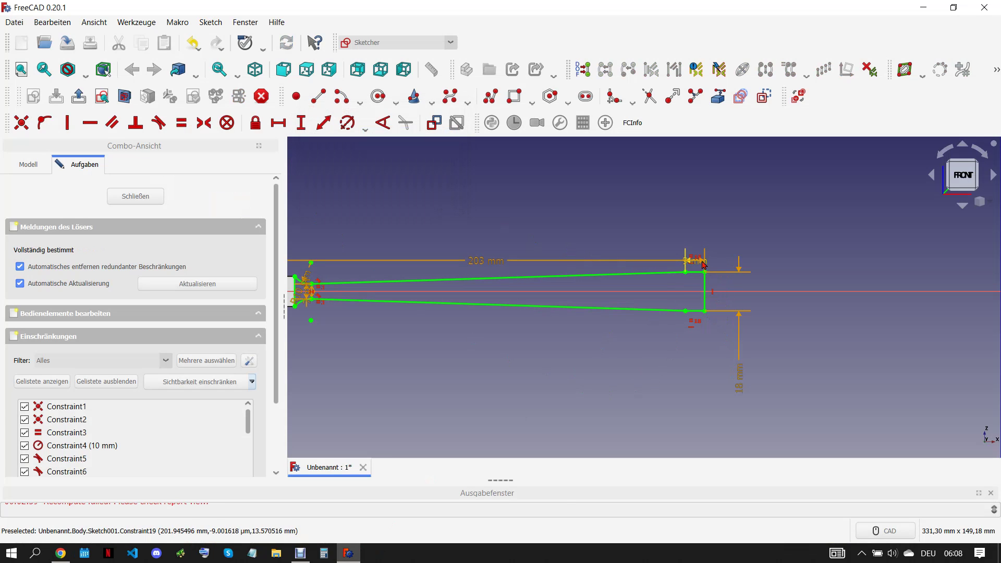
Move the 7 mm and R10 dimensions clear of the fillet, then check the reference drawing
middle_drag(325, 297, 554, 283)
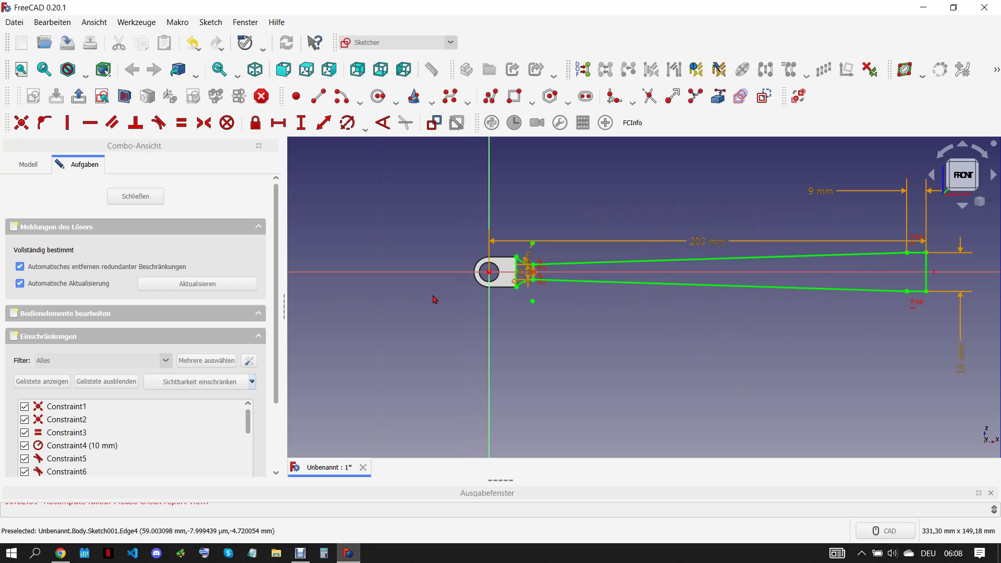
scroll(554, 283, up, 4)
drag(498, 262, 608, 329)
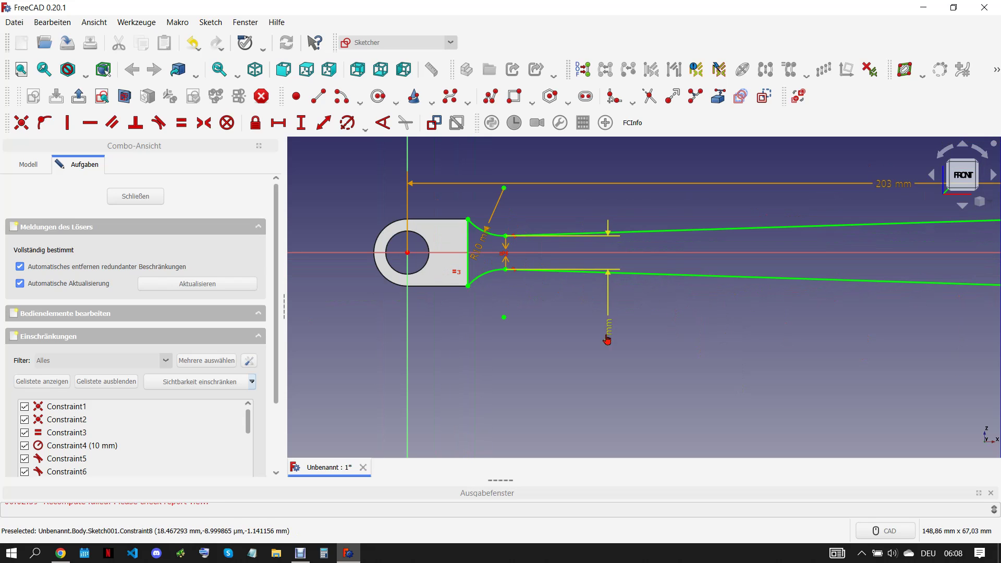
scroll(521, 313, down, 2)
drag(493, 281, 529, 231)
scroll(529, 231, down, 1)
scroll(529, 232, down, 4)
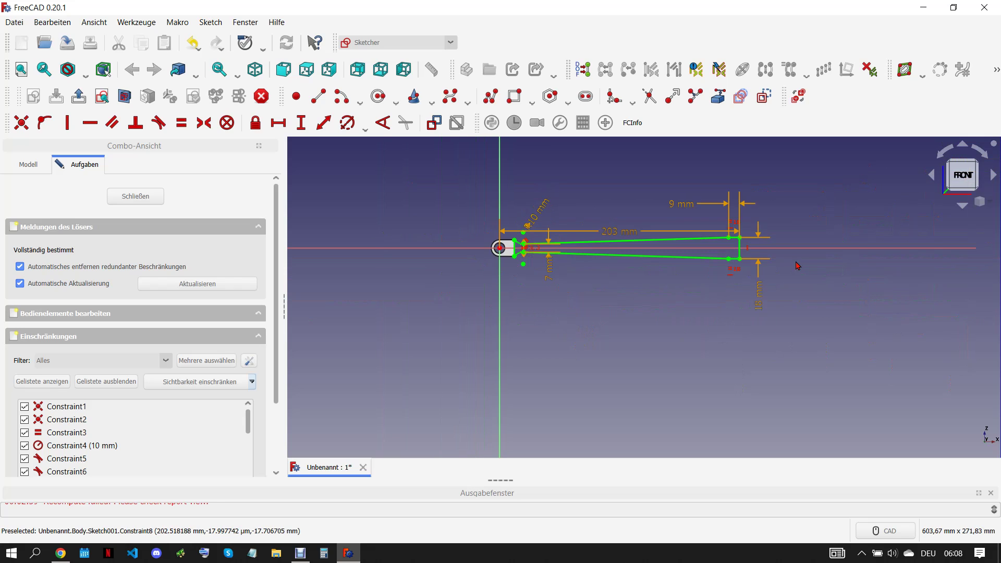
scroll(807, 249, up, 2)
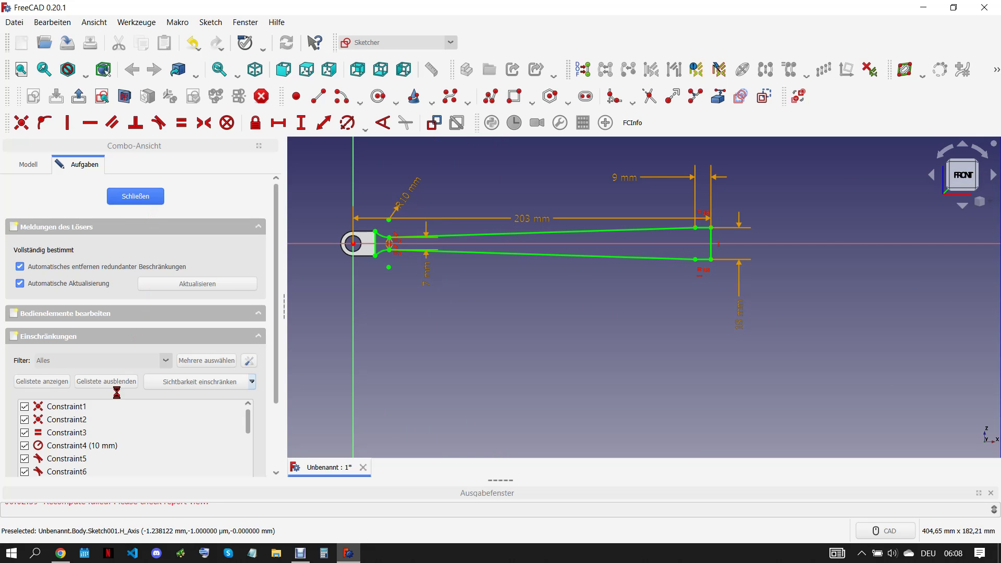
click(60, 553)
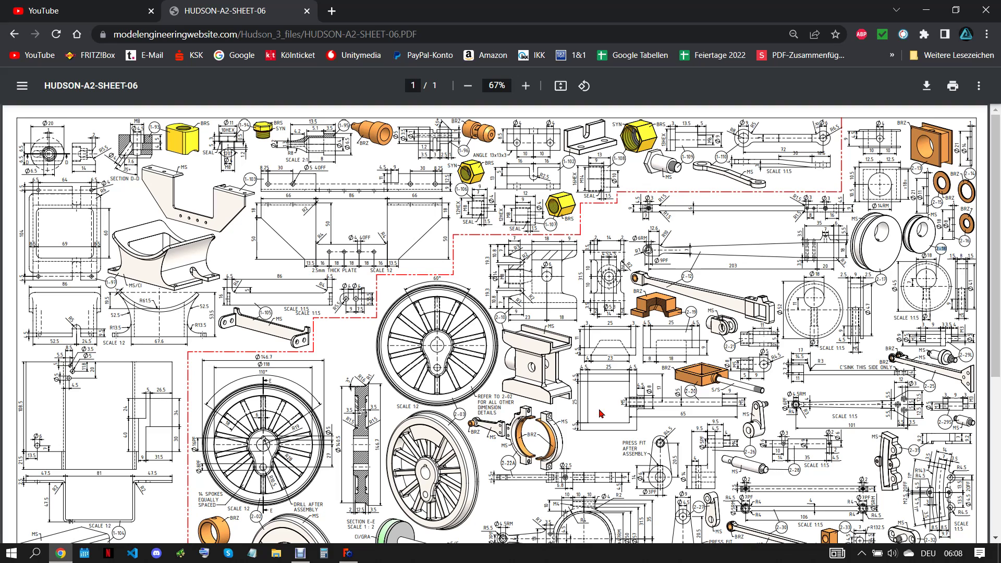
Make the 6 mm pad symmetric to the sketch plane and accept it as Pad001
click(348, 553)
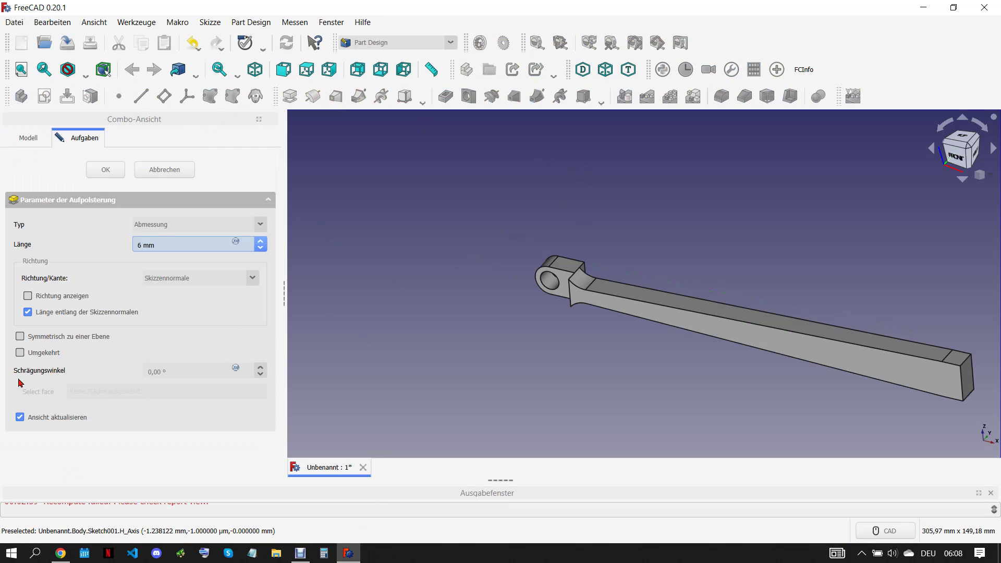
click(20, 337)
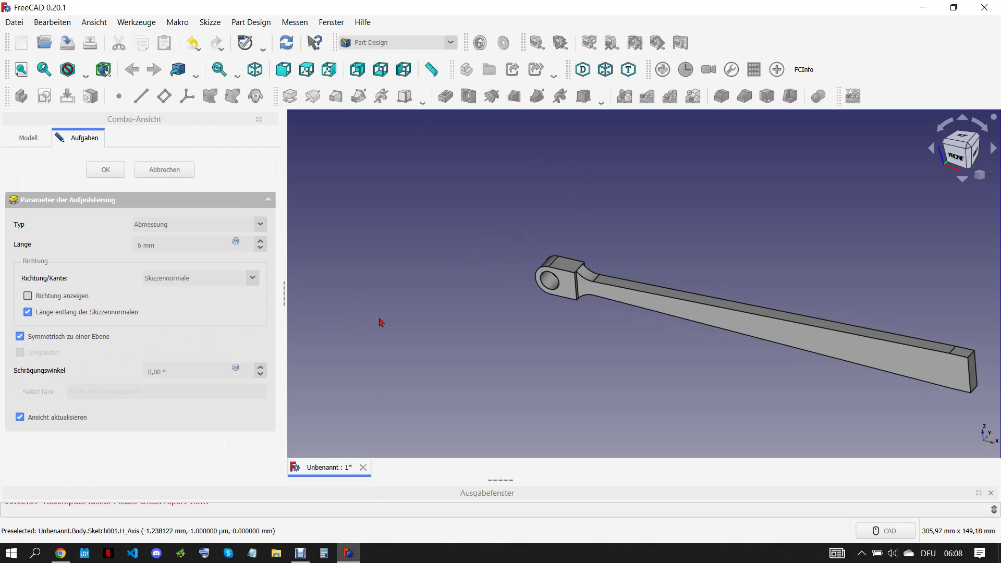
scroll(365, 322, down, 3)
scroll(562, 360, up, 2)
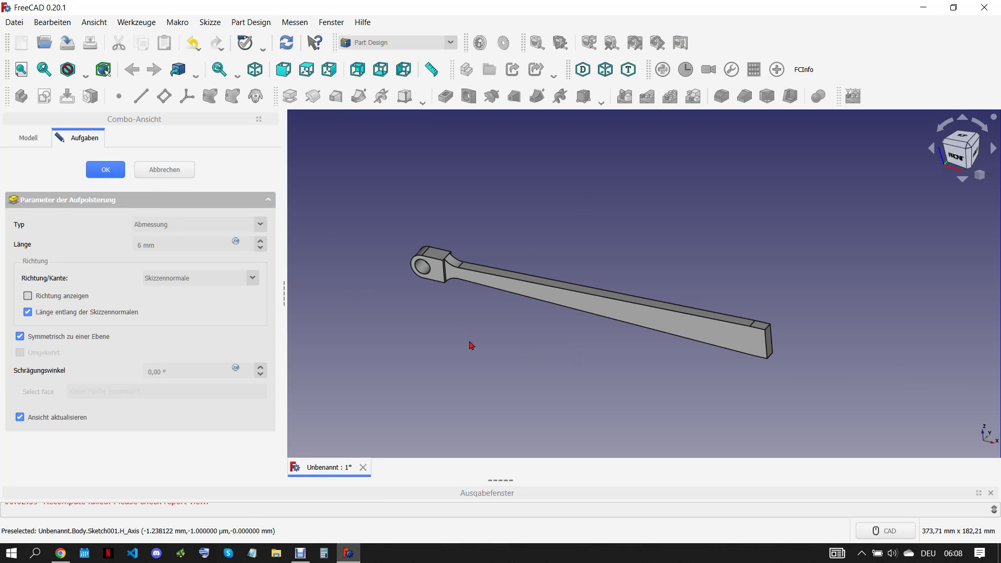
key(Return)
Compare with the reference drawing, then begin a new sketch on the body
click(70, 555)
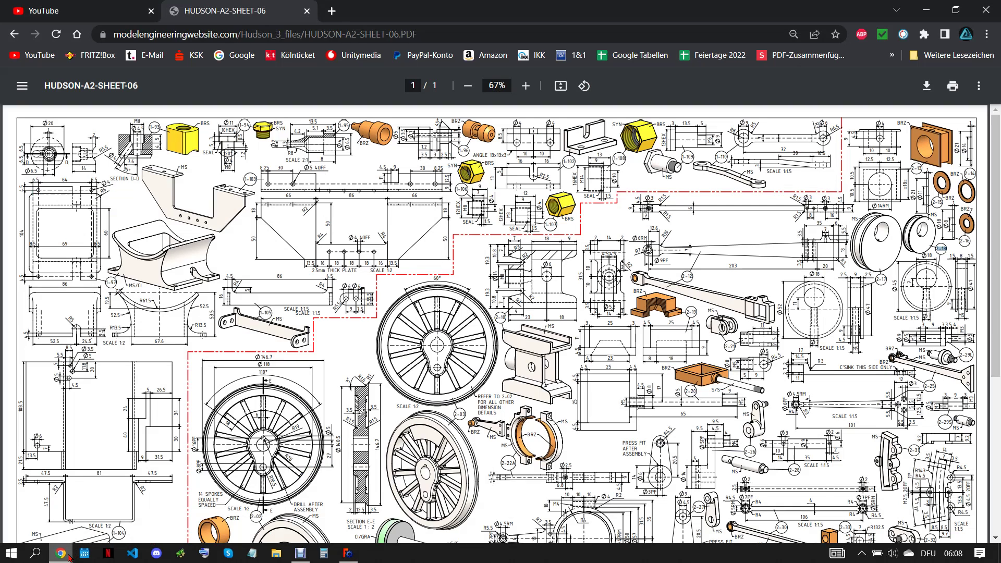
click(348, 554)
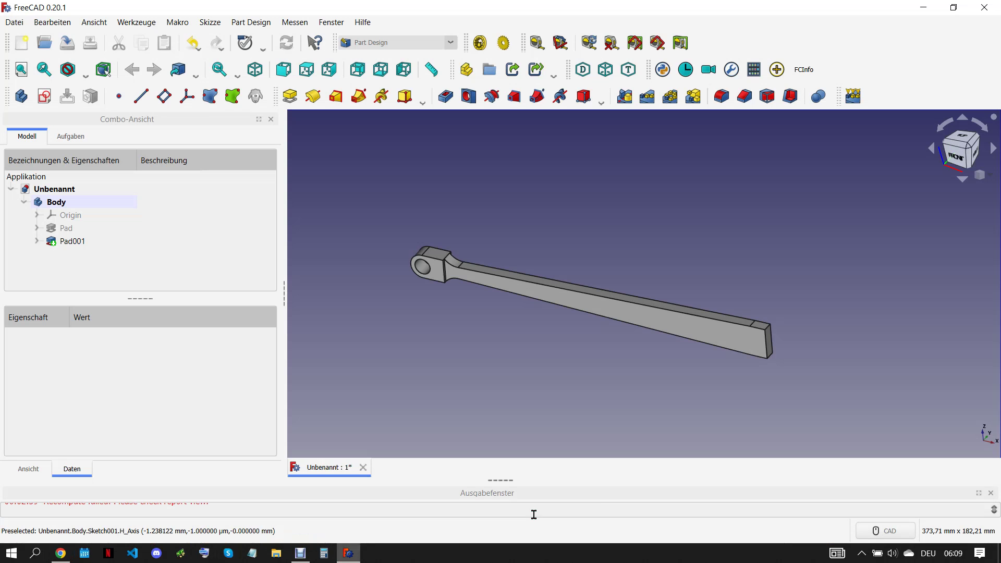
click(45, 96)
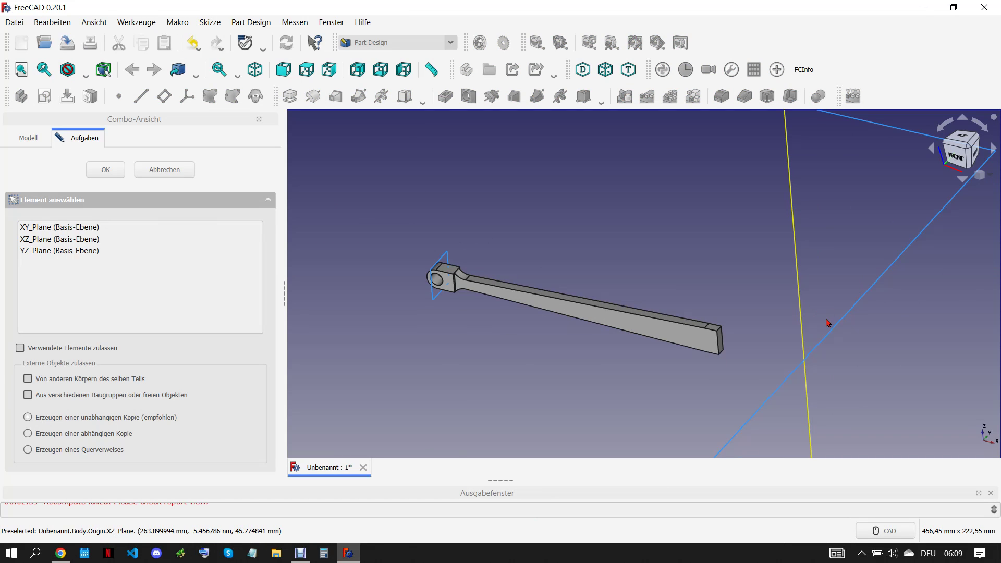
On the XZ plane, reference the rod's end edges and sketch a rectangle over the rod's end
click(828, 323)
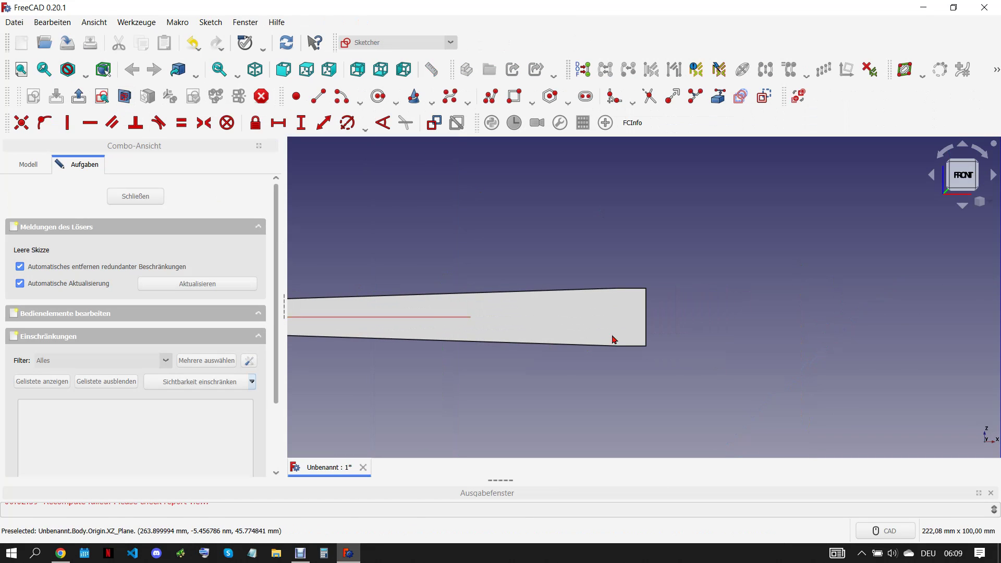
scroll(614, 340, up, 4)
click(689, 259)
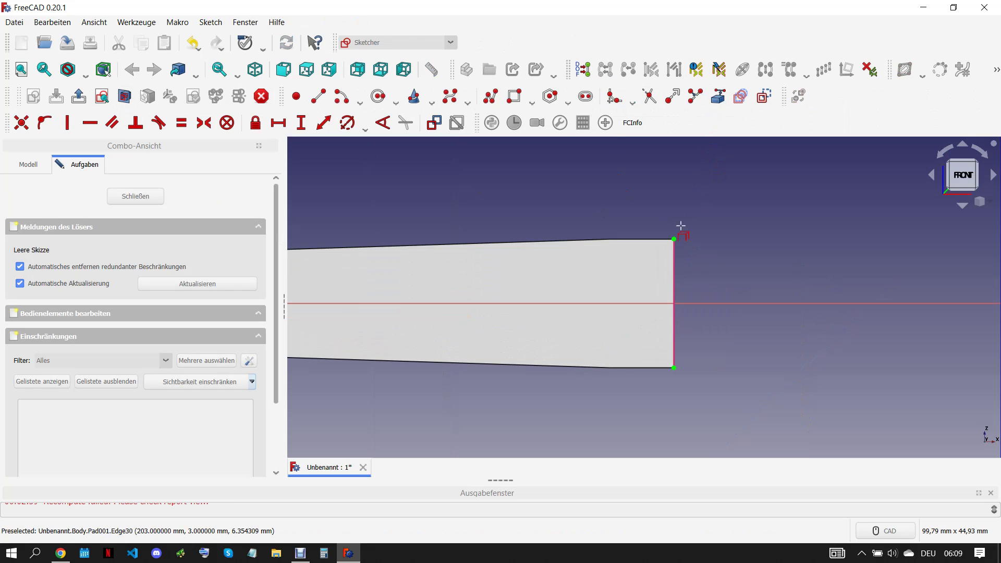
click(633, 369)
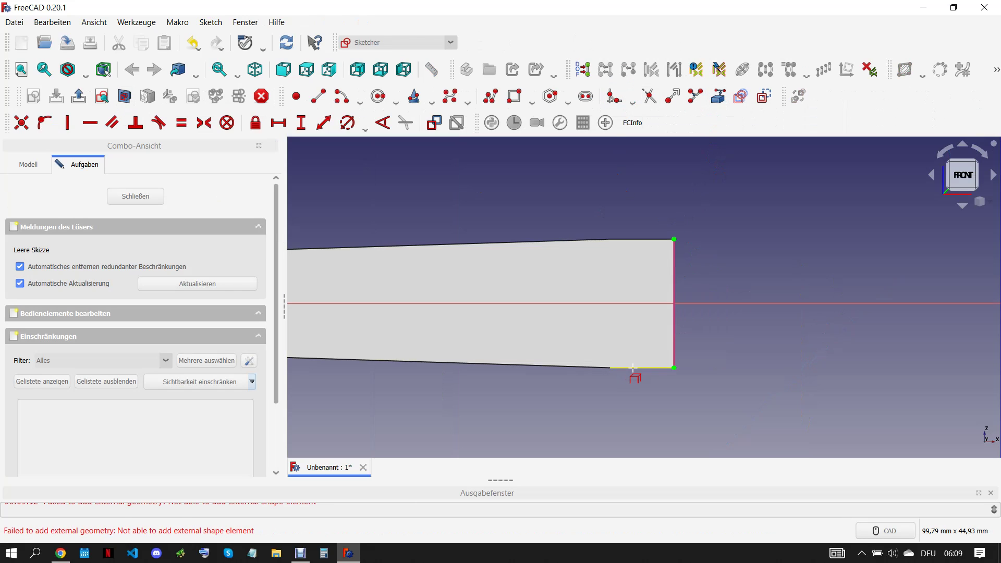
click(514, 96)
click(610, 367)
click(674, 238)
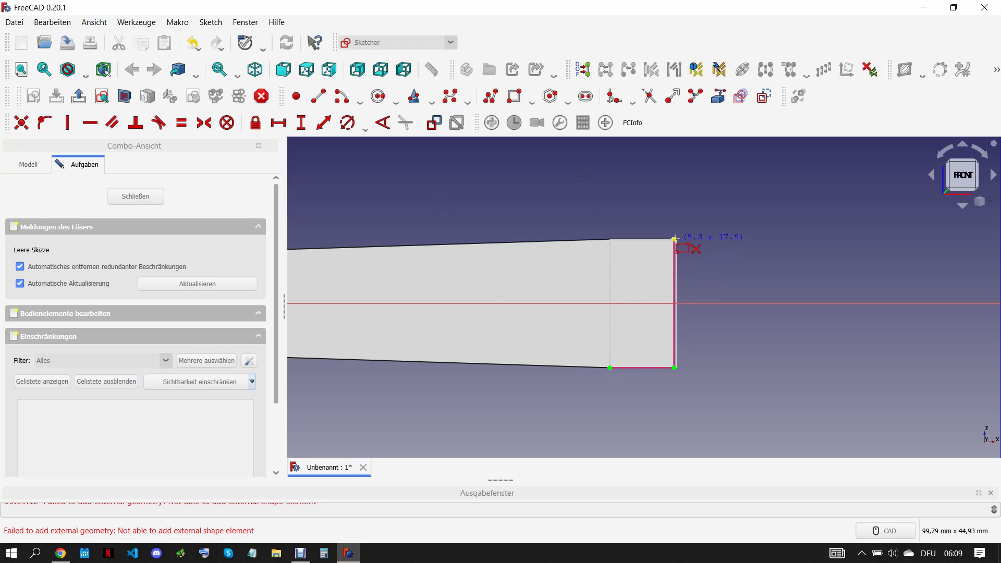
click(674, 238)
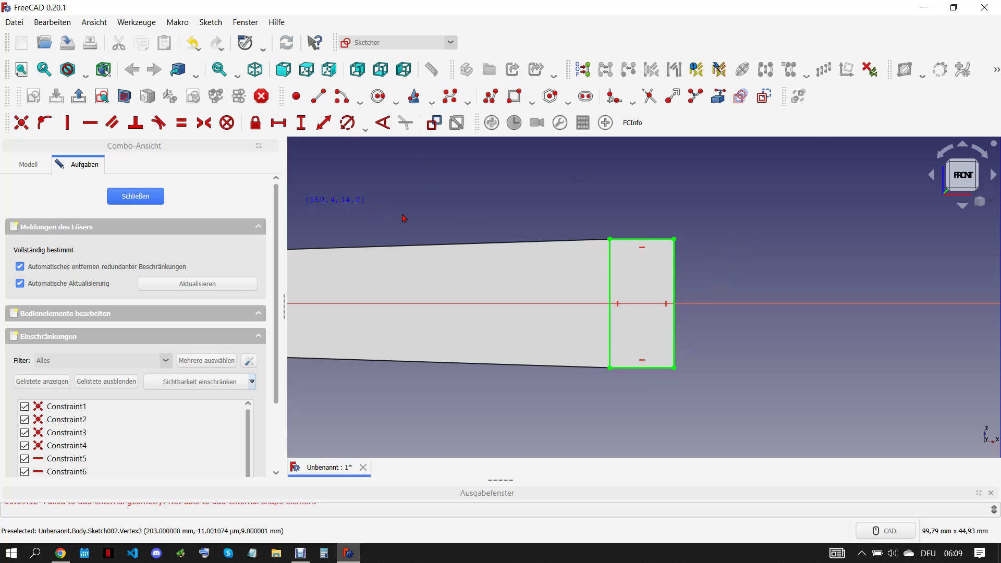
key(Escape)
Pad the end rectangle 9 mm symmetric to its sketch plane as Pad002
click(290, 96)
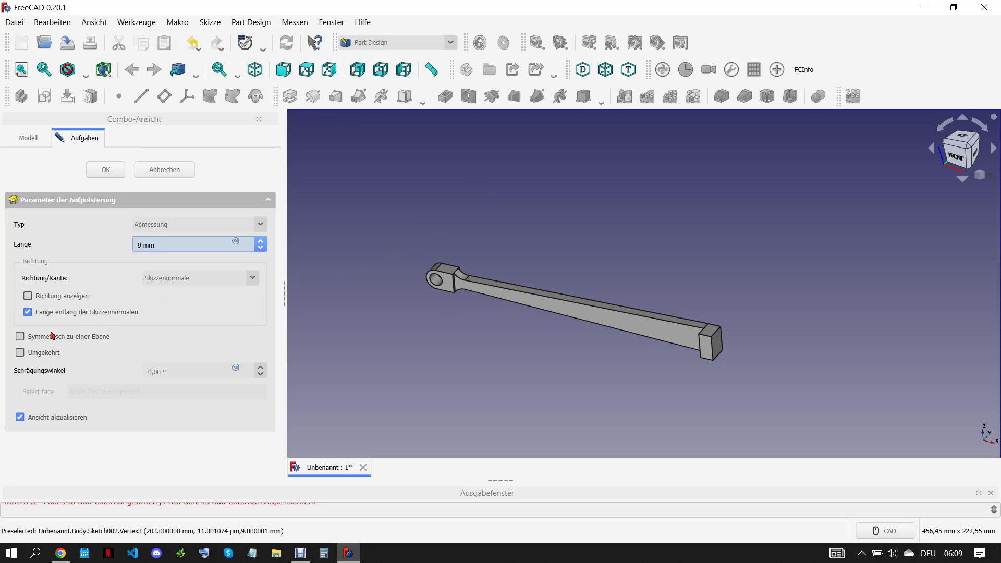
click(20, 337)
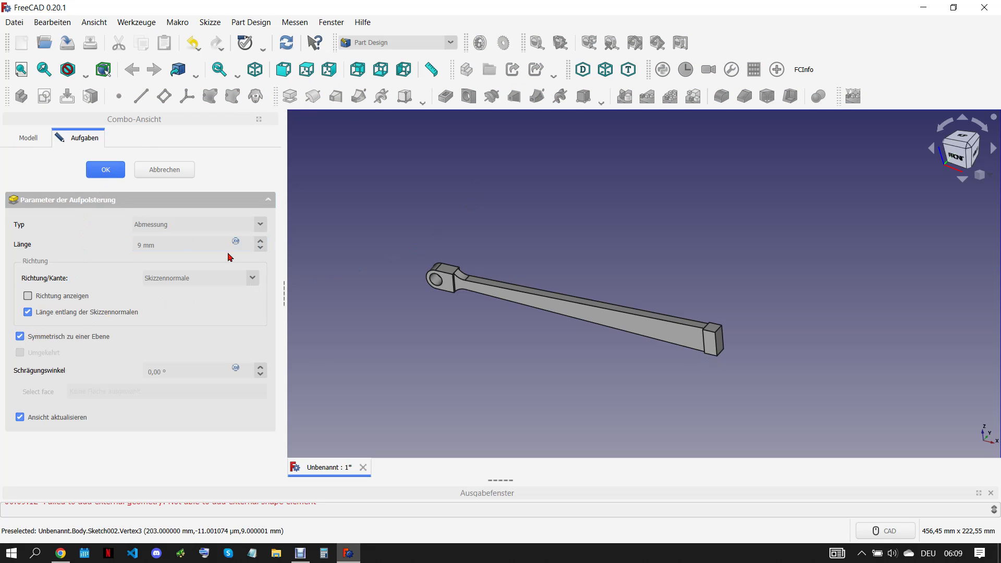
key(Return)
scroll(588, 375, up, 1)
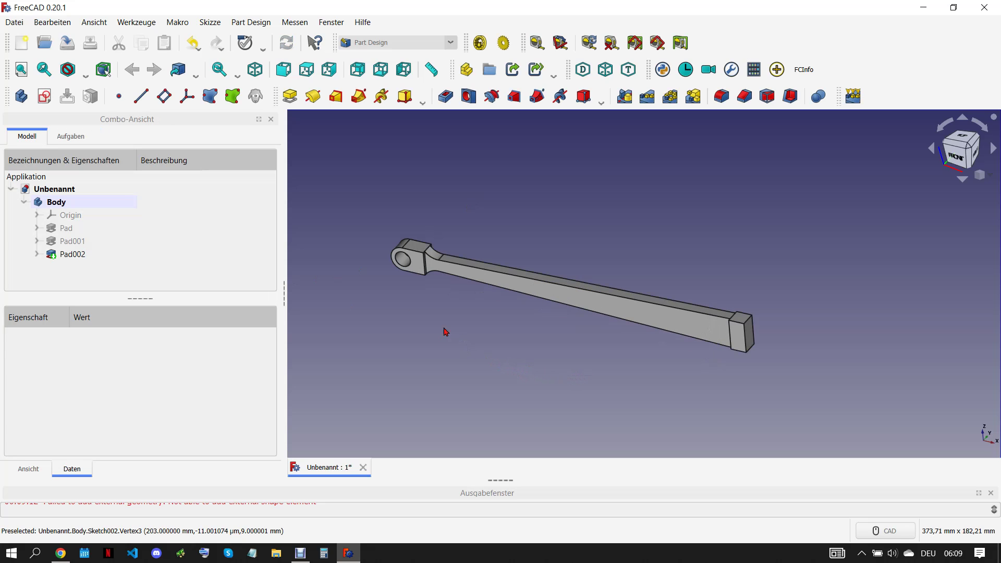
scroll(424, 252, up, 6)
scroll(469, 235, up, 4)
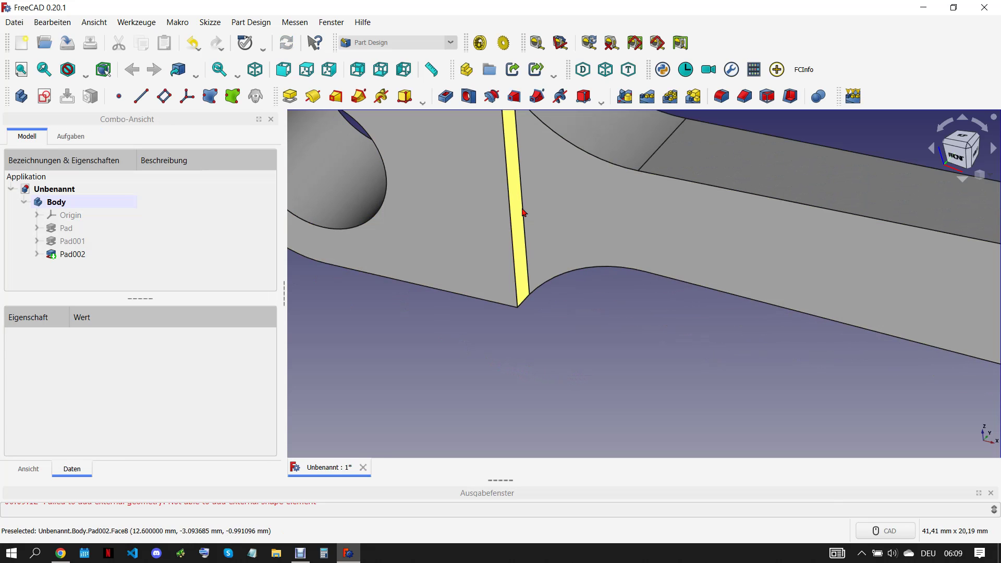
click(527, 212)
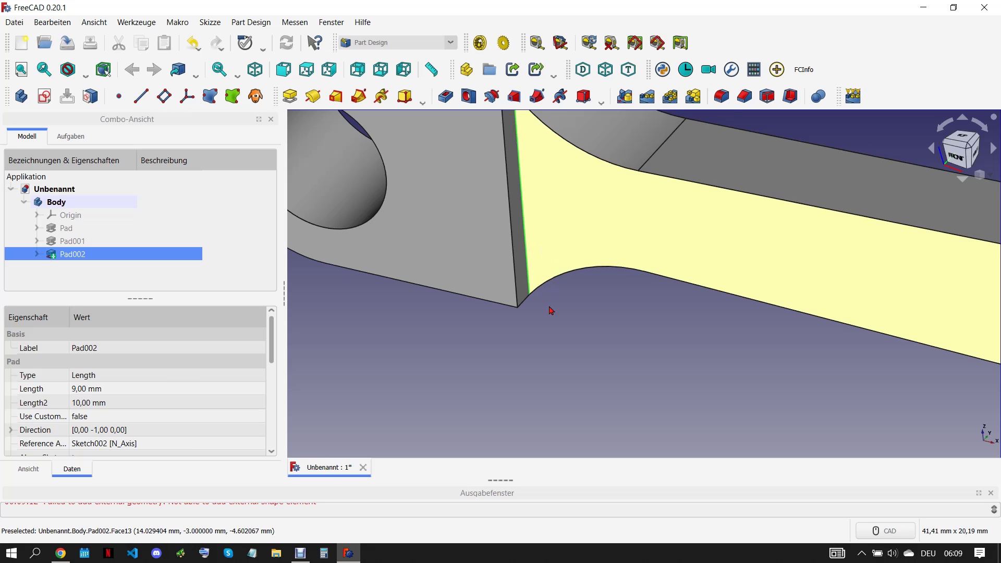
scroll(550, 287, down, 5)
middle_drag(553, 282, 595, 235)
scroll(607, 213, up, 5)
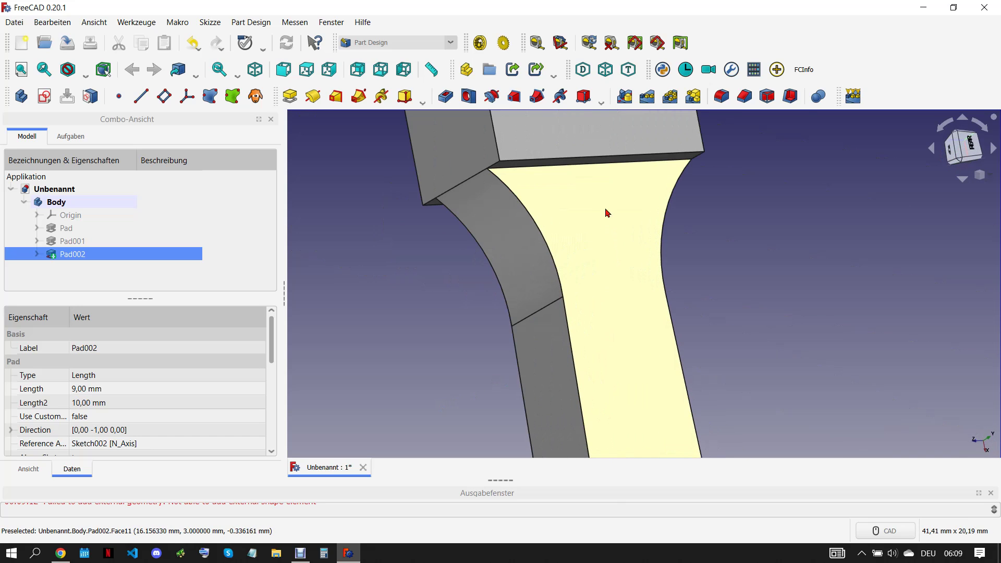
click(598, 166)
click(720, 96)
mouse_move(637, 265)
middle_down()
mouse_move(719, 238)
mouse_move(671, 269)
middle_up()
drag(187, 379, 99, 382)
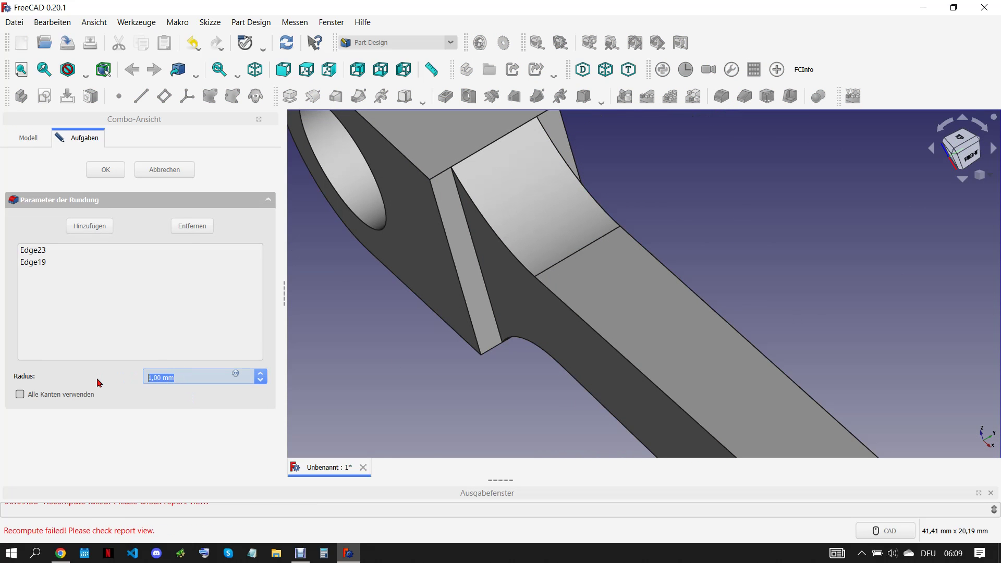
text(0,99)
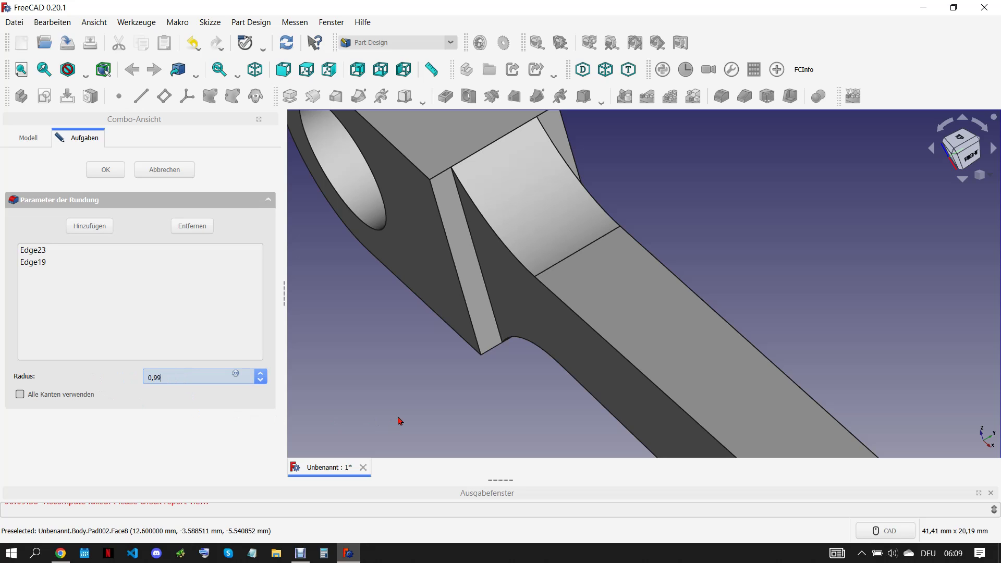
key(Return)
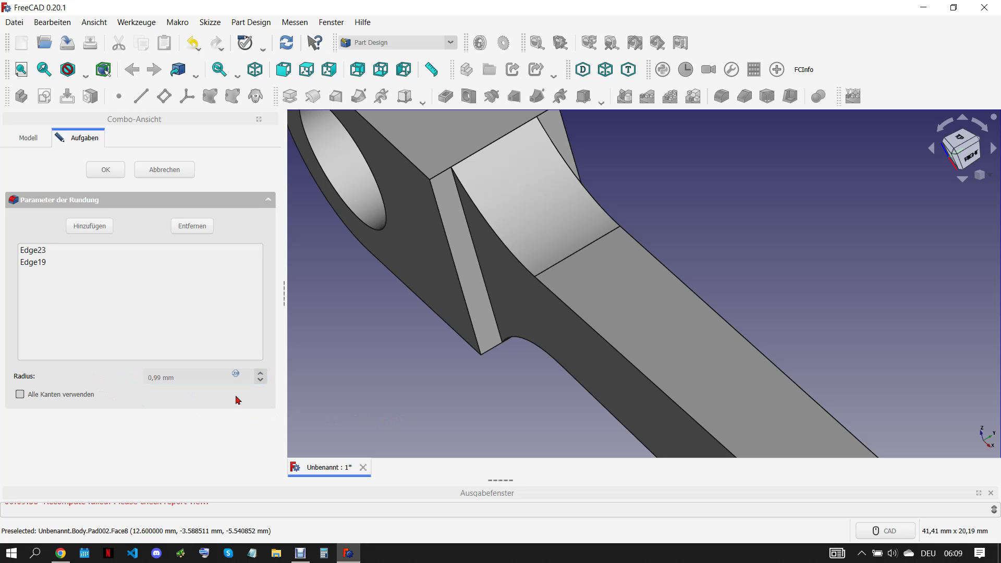
click(194, 377)
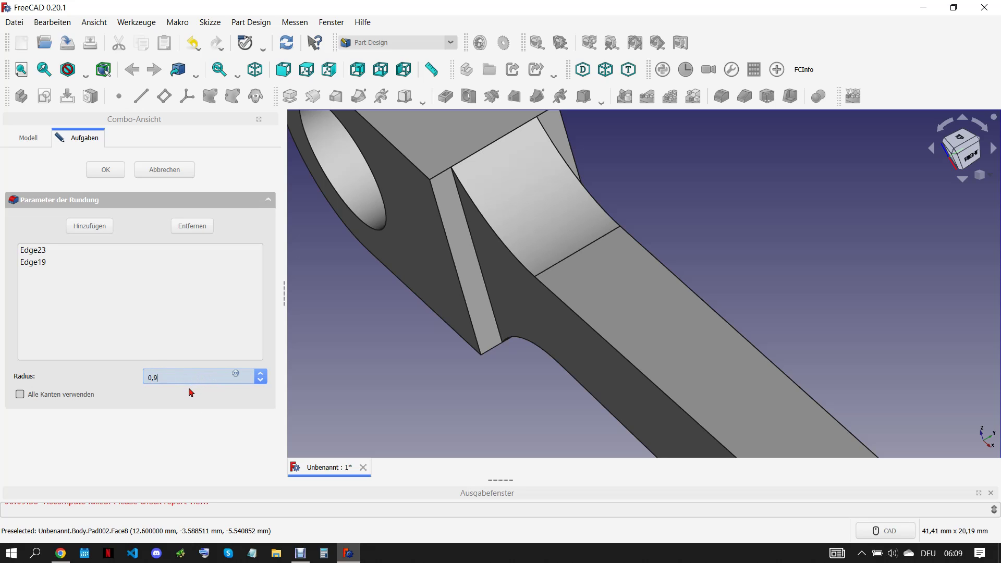
click(168, 170)
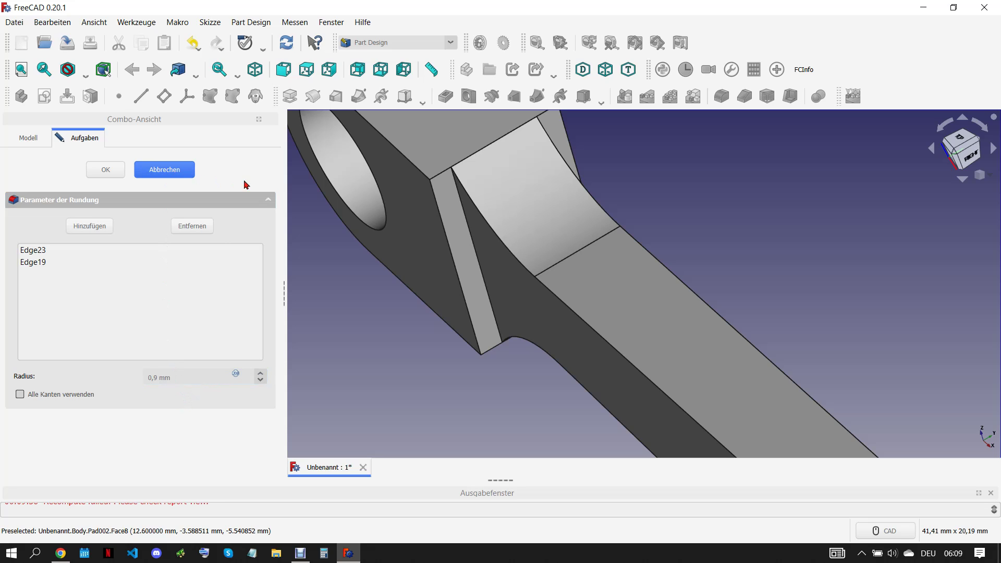
click(429, 179)
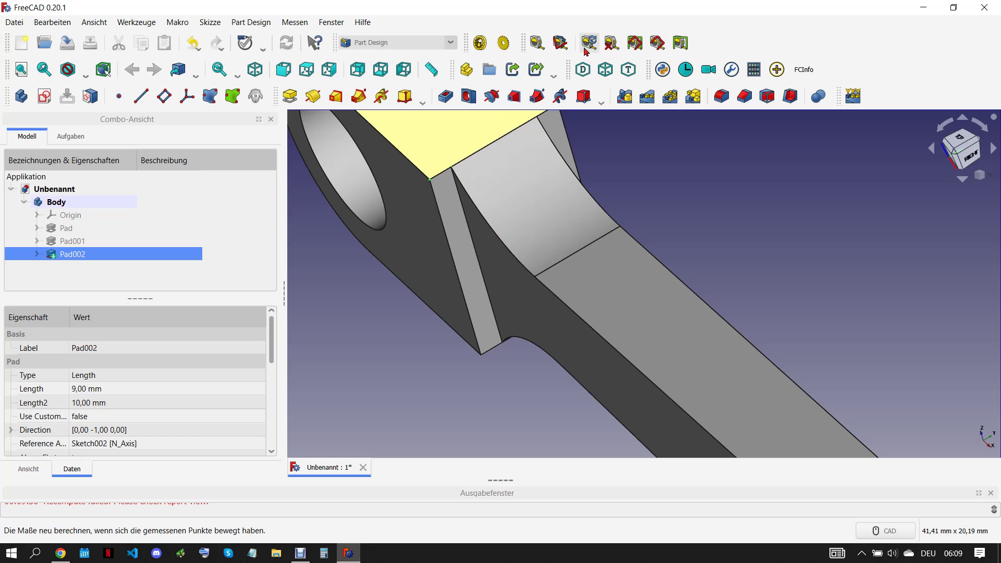
click(542, 46)
Orbit around the rib, clear the 1,50 mm measurement and select the rib's top face
mouse_move(547, 198)
middle_down()
mouse_move(584, 227)
mouse_move(539, 272)
mouse_move(551, 274)
middle_up()
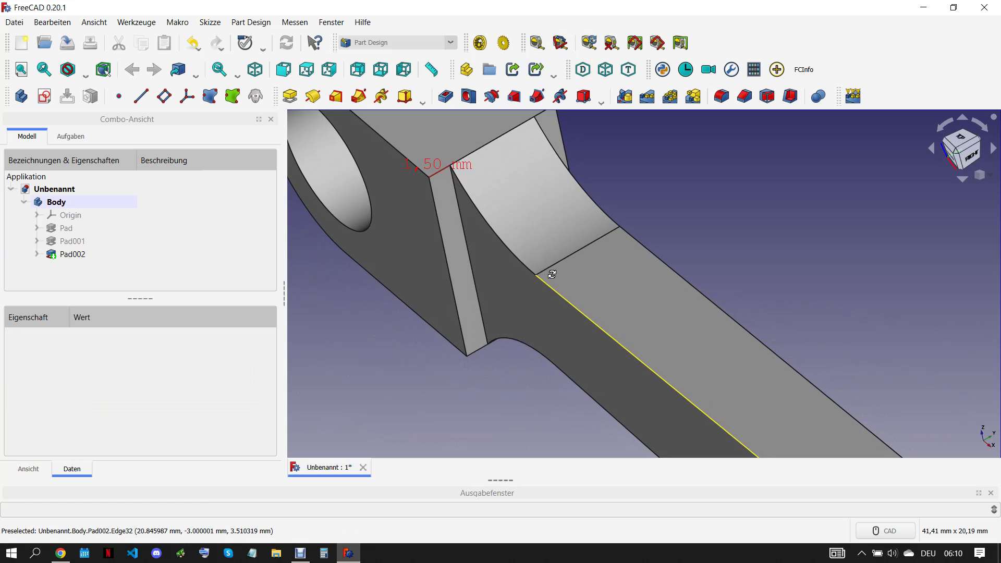
middle_drag(552, 274, 558, 275)
click(611, 43)
scroll(614, 120, down, 4)
click(521, 139)
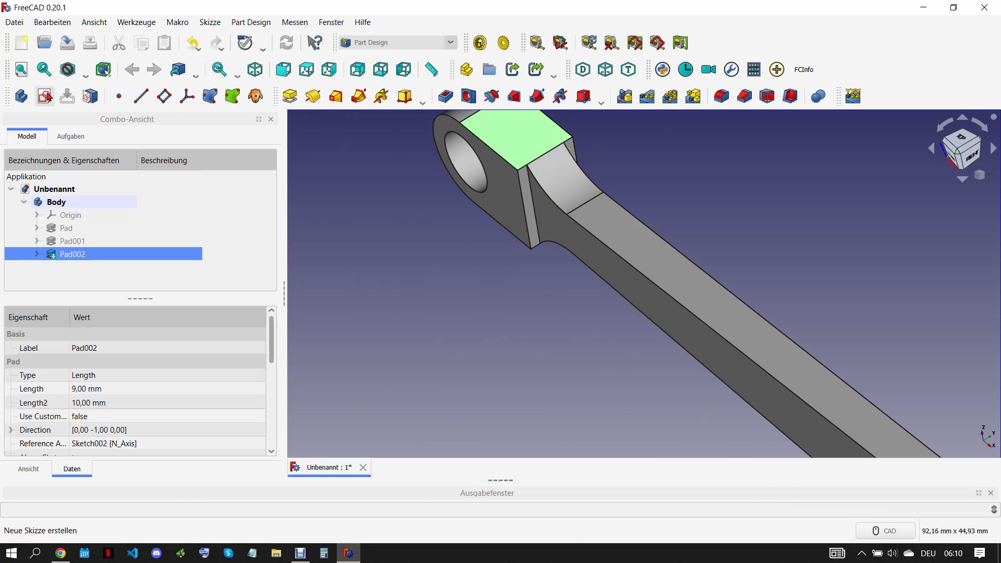
scroll(906, 273, up, 4)
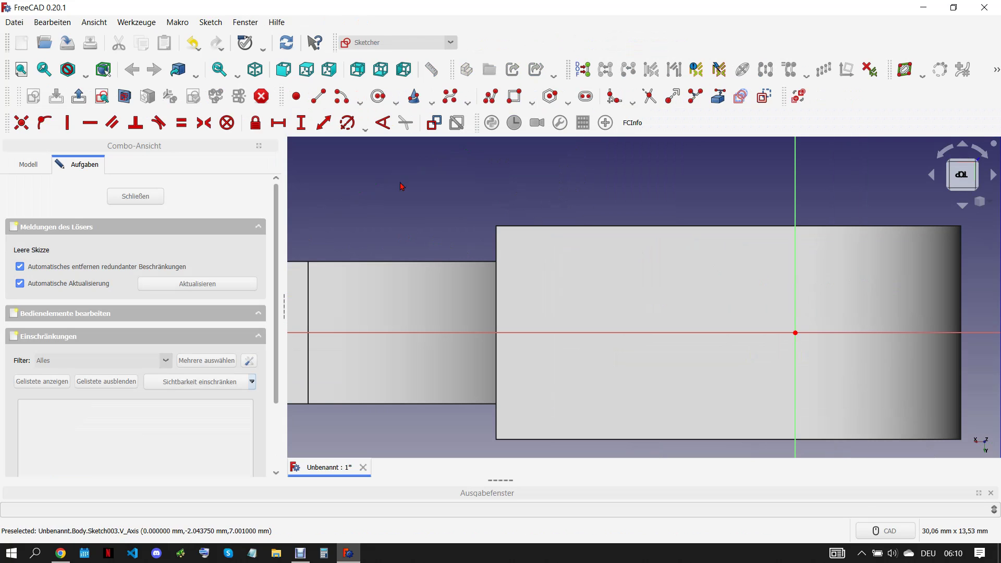
Sketch an arc inside a rectangle and delete the rectangle's top and left edges
click(343, 110)
click(434, 216)
click(462, 226)
click(421, 244)
click(513, 99)
click(401, 215)
click(472, 256)
click(424, 216)
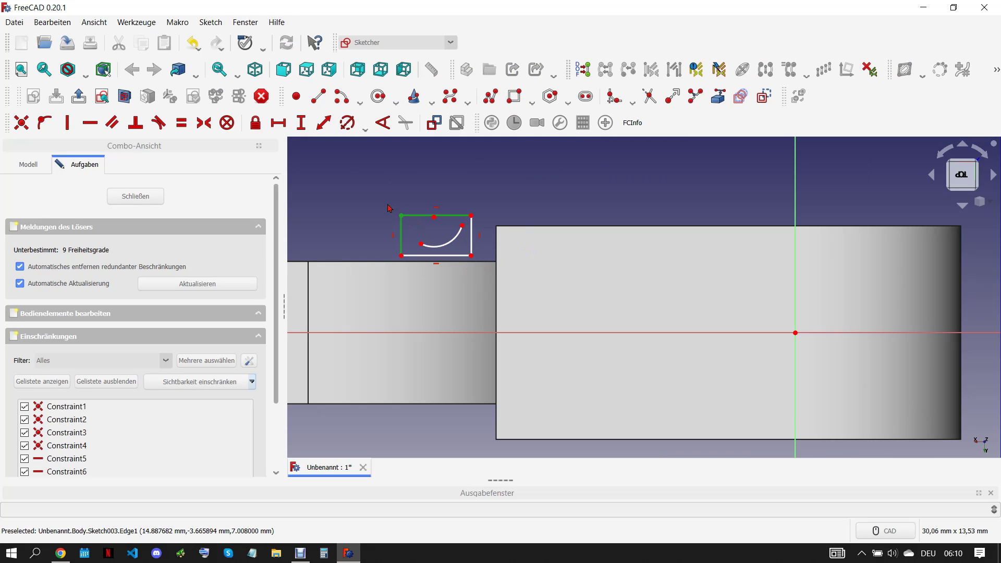
click(401, 234)
key(Delete)
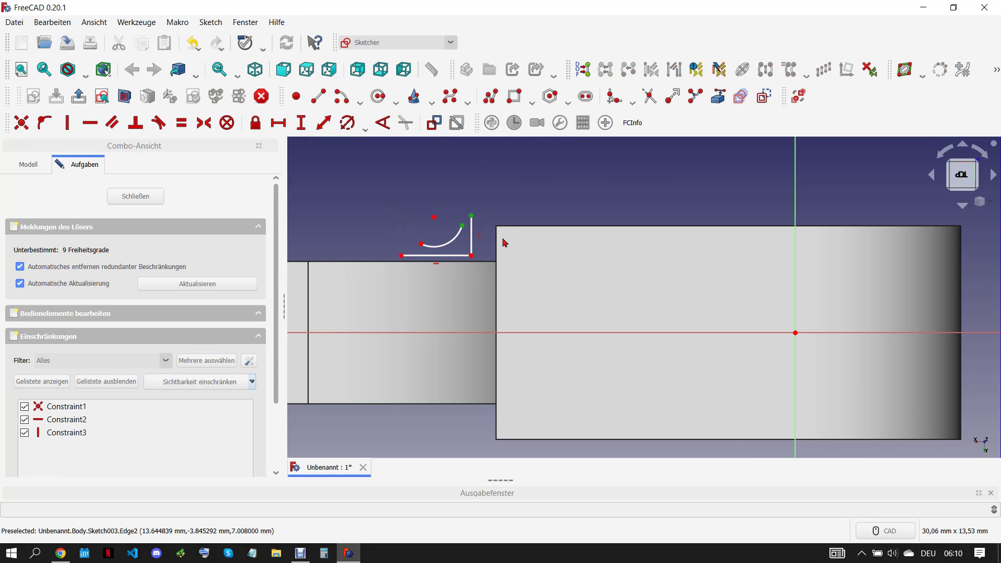
Make the arc tangent to both lines and give it a 1,5 mm radius
key(t)
click(400, 257)
key(t)
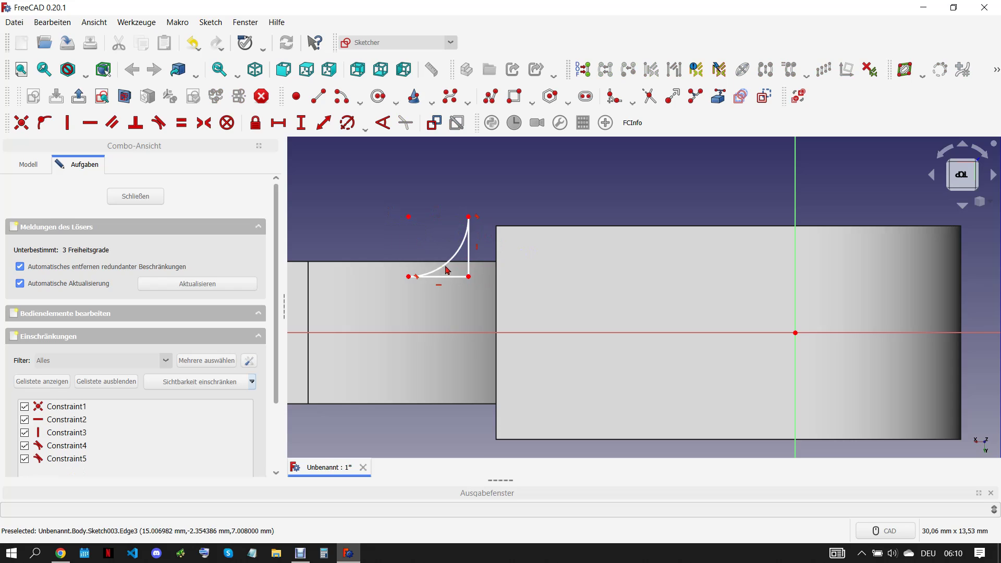
scroll(489, 154, up, 2)
click(438, 266)
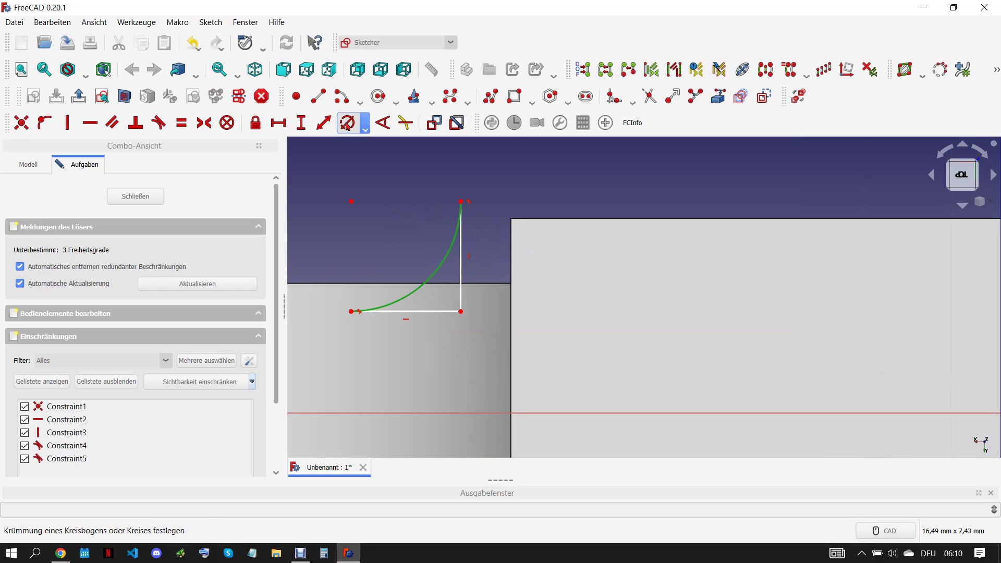
click(347, 127)
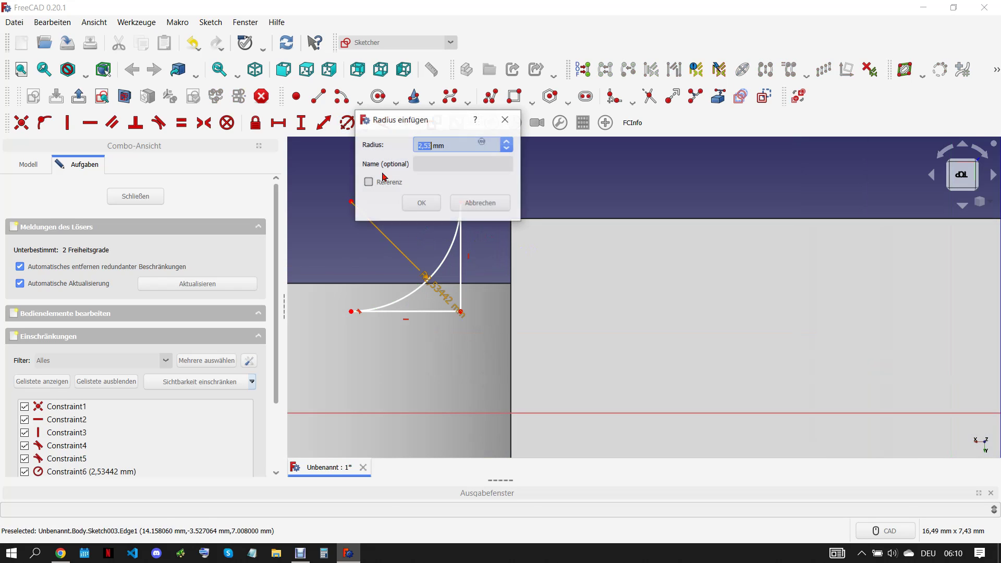
text(5)
click(421, 202)
key(Escape)
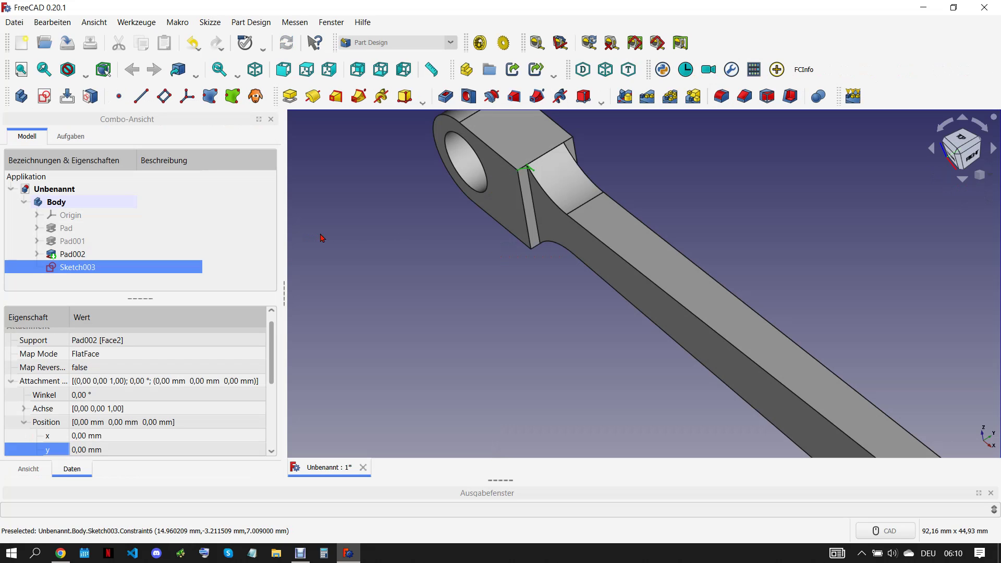
scroll(617, 217, up, 4)
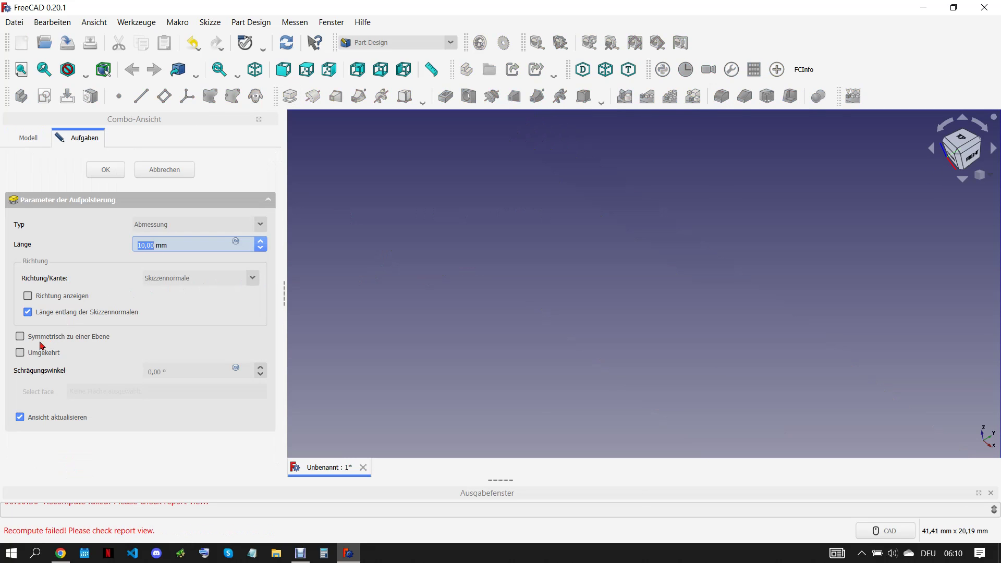
Pad Sketch003 17 mm in reverse as Pad003, cancelling a brief fillet attempt
click(21, 353)
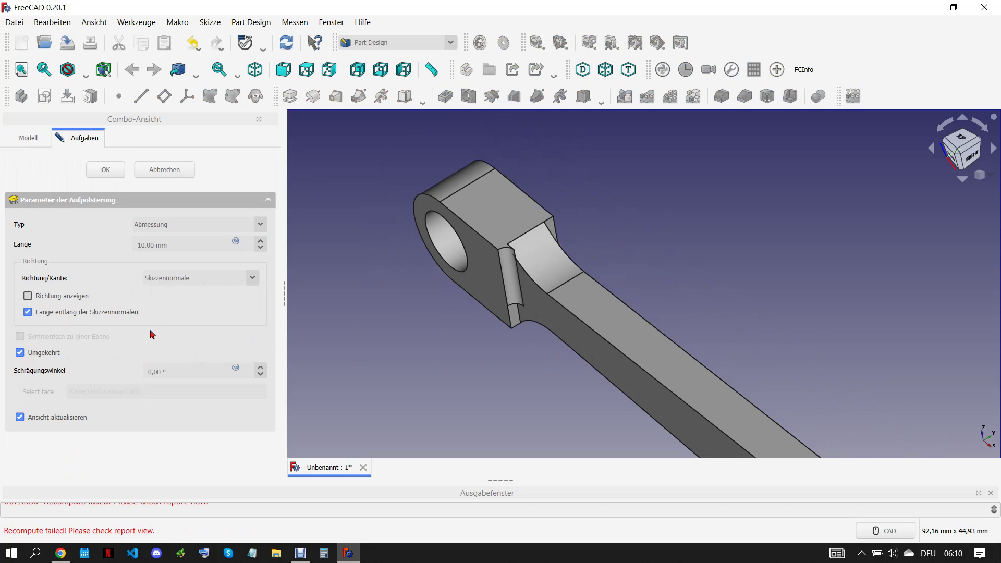
scroll(192, 242, up, 6)
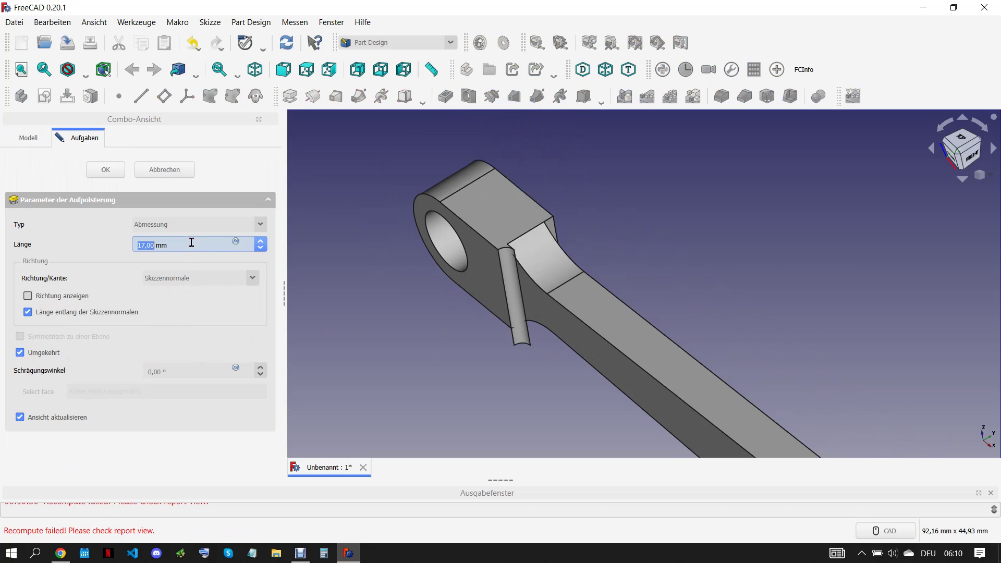
key(Return)
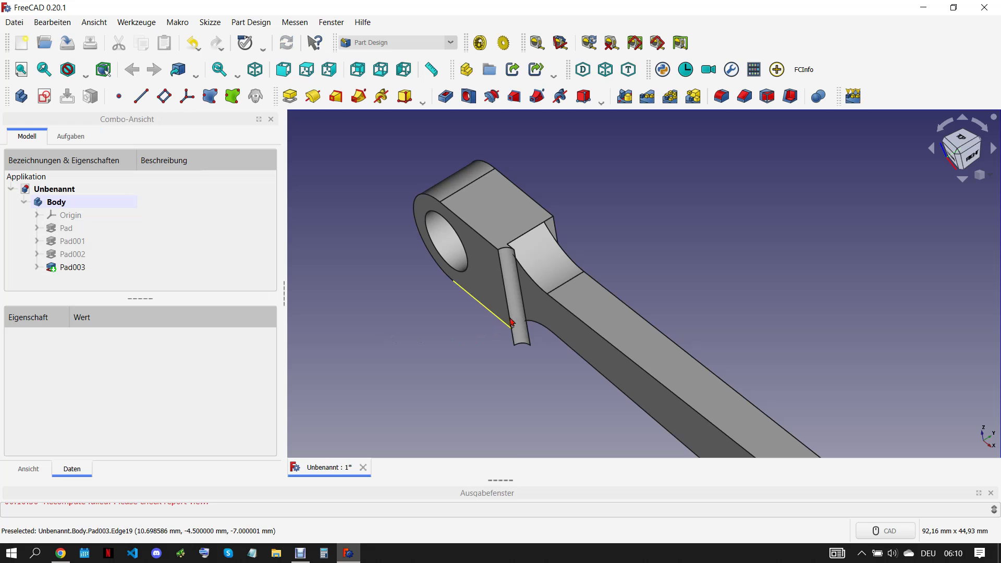
click(78, 270)
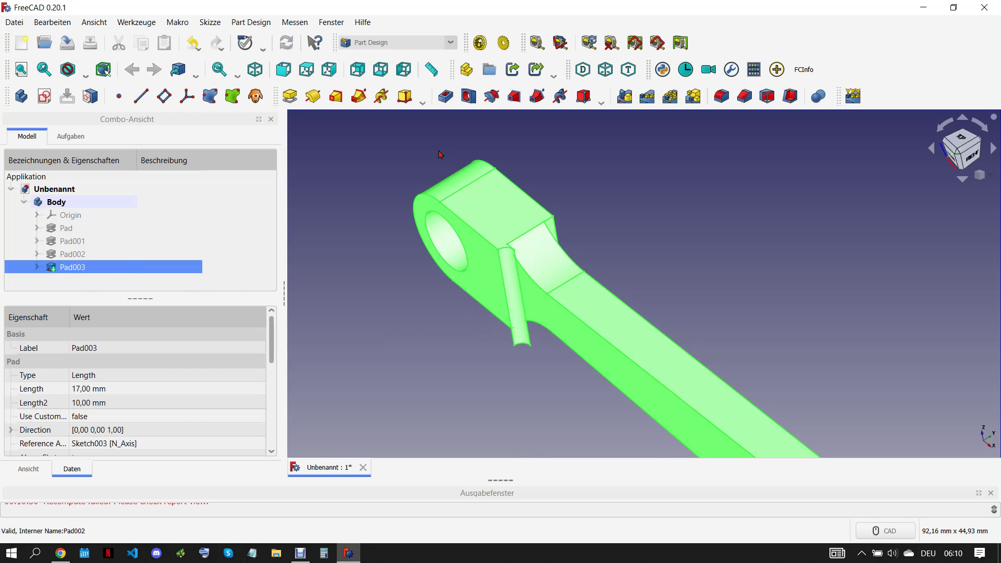
click(721, 99)
click(161, 167)
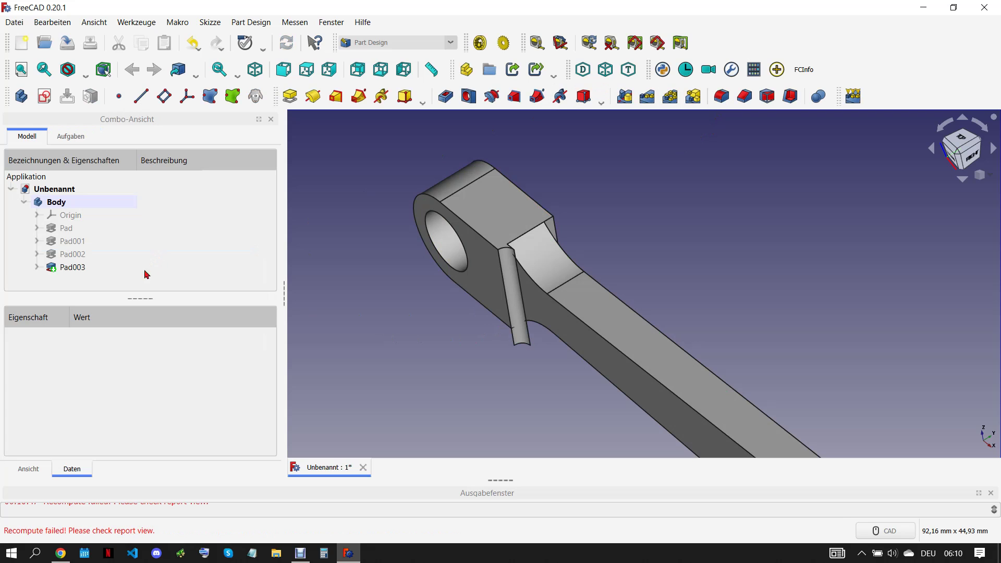
Mirror Pad003 across the base XZ plane
click(79, 267)
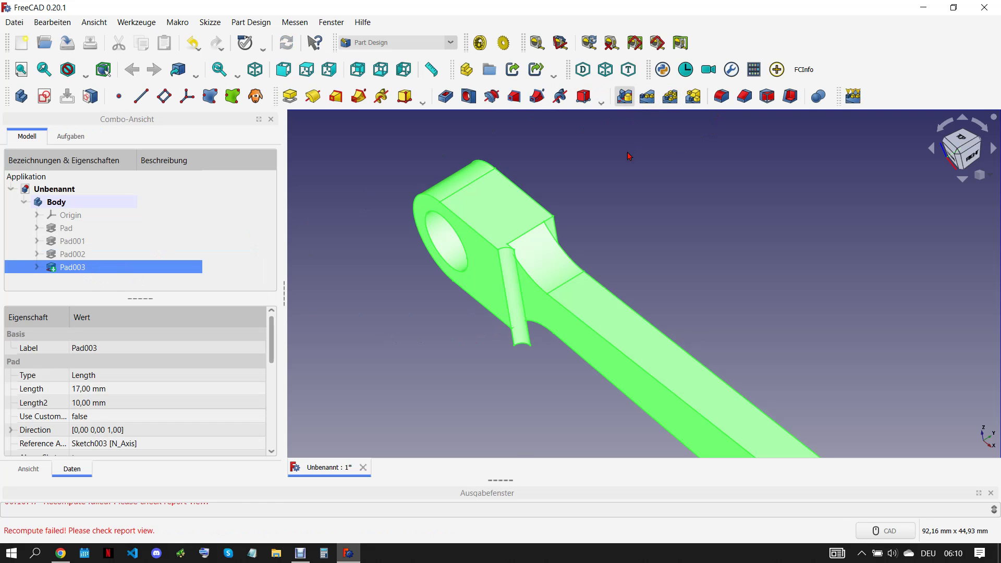
click(229, 443)
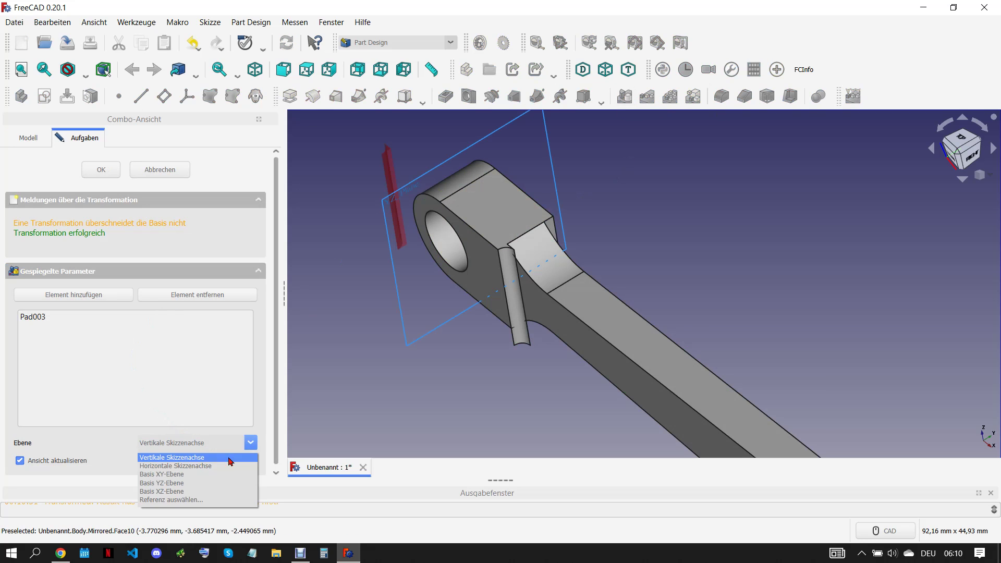
click(224, 500)
scroll(547, 333, down, 5)
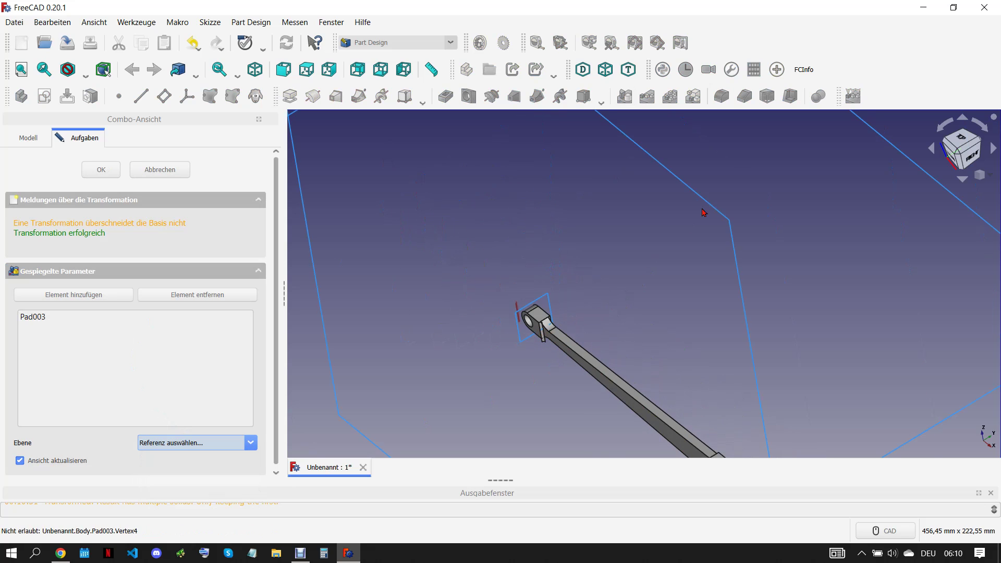
click(708, 230)
scroll(503, 299, up, 5)
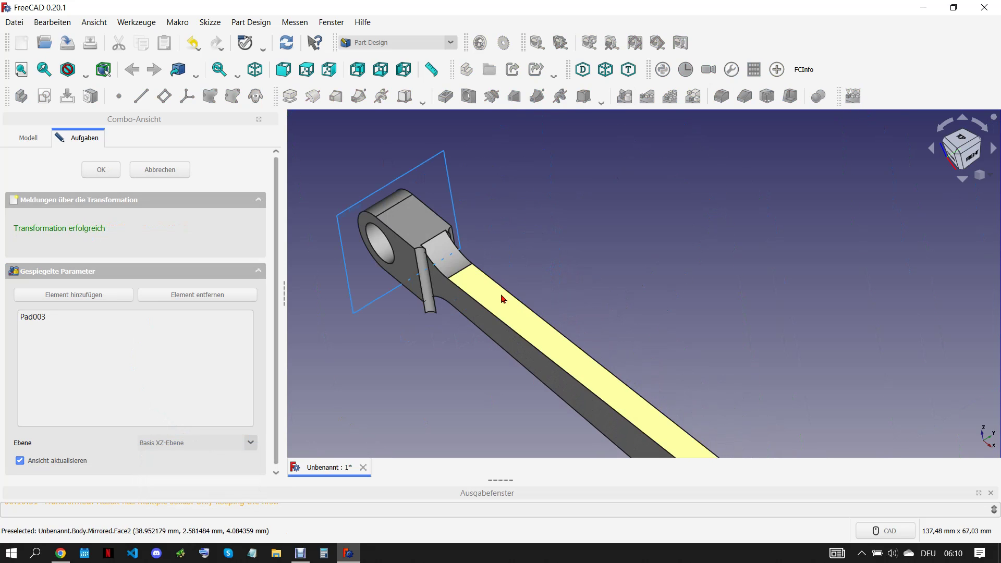
scroll(503, 299, up, 3)
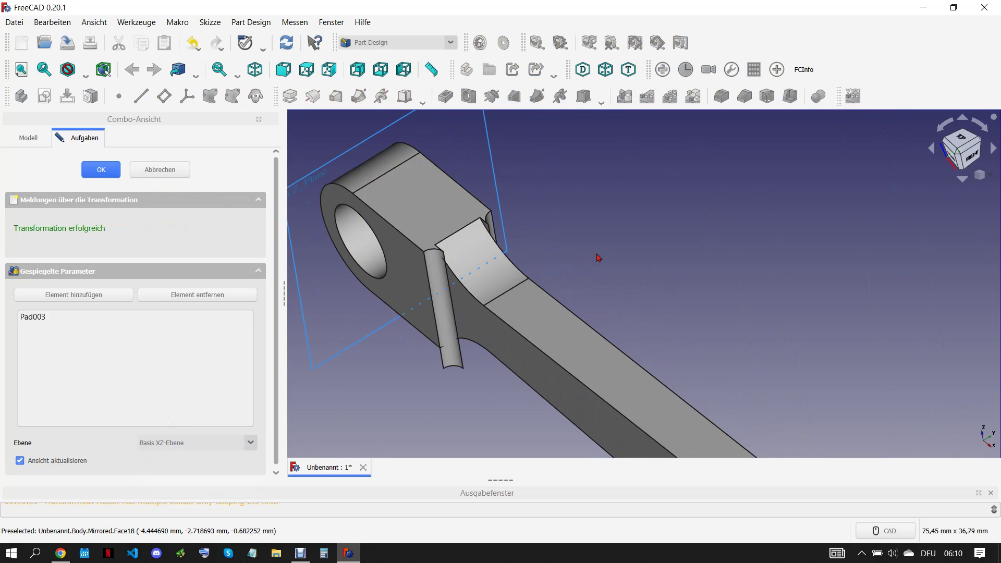
scroll(448, 229, up, 4)
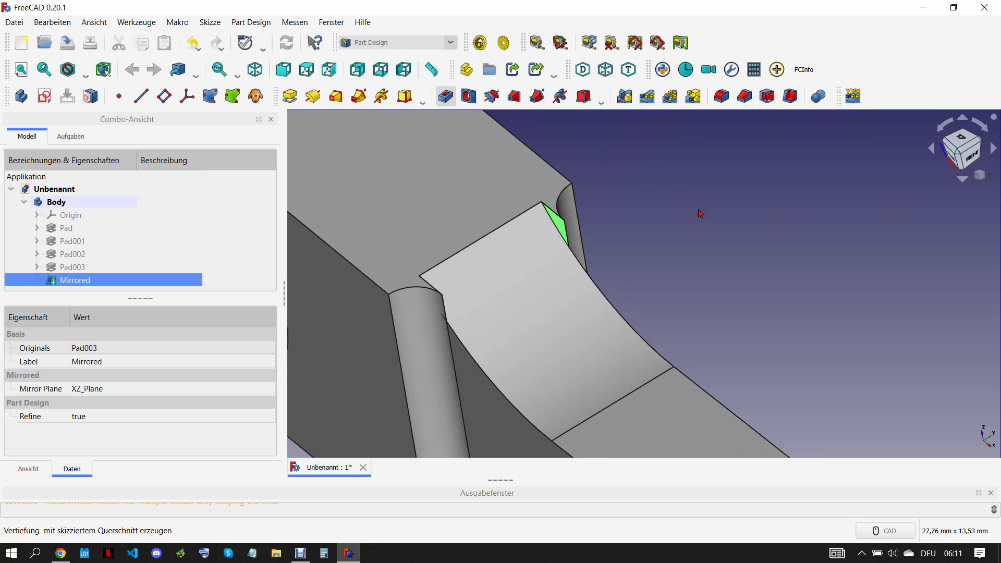
Set the first pocket symmetric to its plane, cutting through all, and confirm
scroll(814, 384, up, 2)
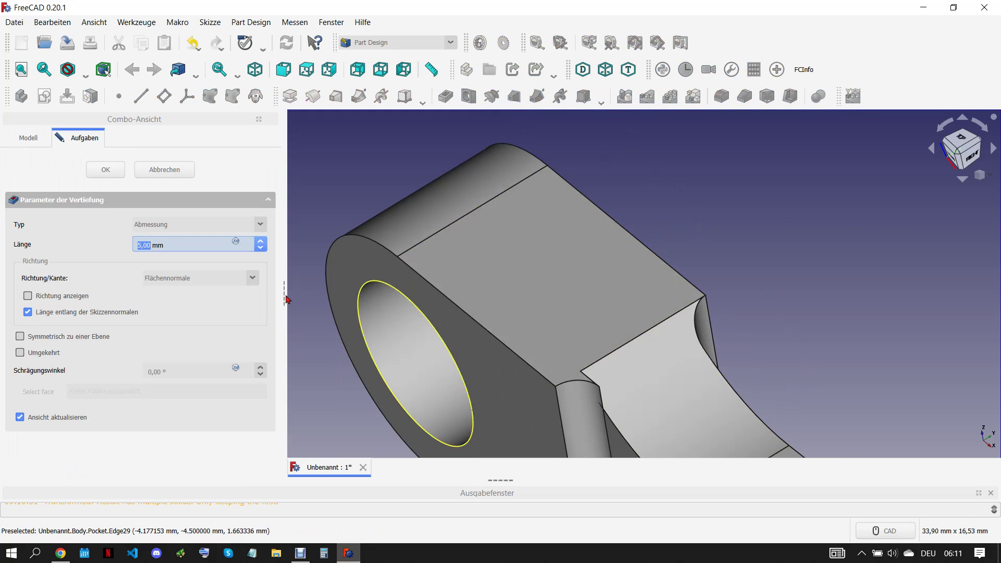
click(23, 338)
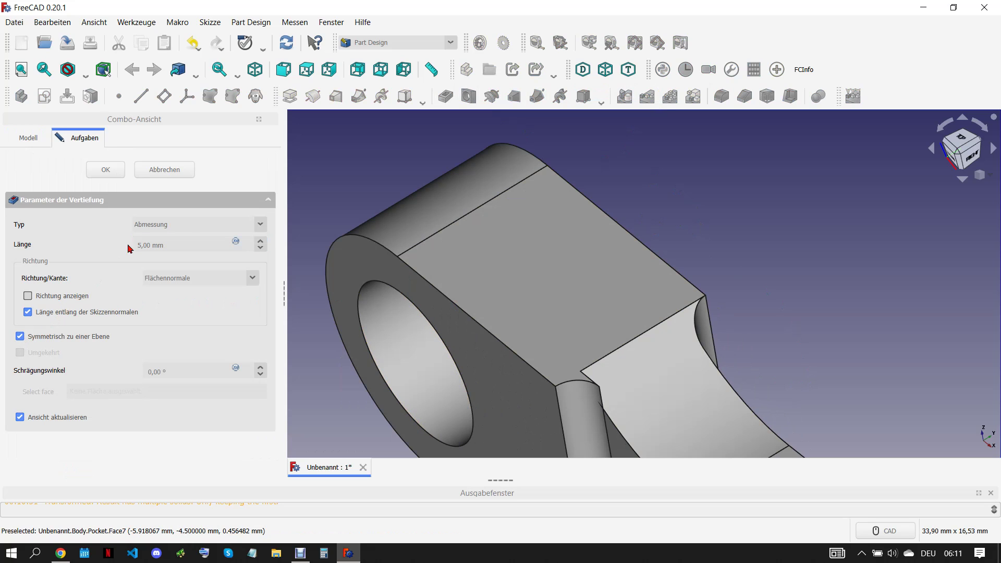
click(190, 230)
scroll(533, 240, down, 5)
scroll(533, 240, down, 3)
click(105, 169)
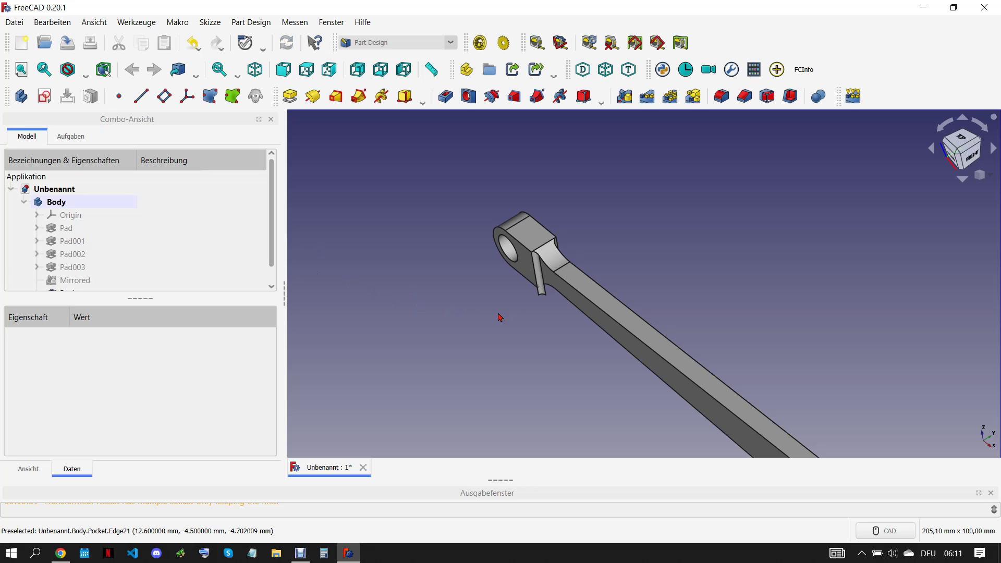
Pocket the remaining eye-end profile symmetrically through all, then check the reference drawing
middle_drag(495, 315, 552, 279)
scroll(551, 279, up, 5)
click(588, 379)
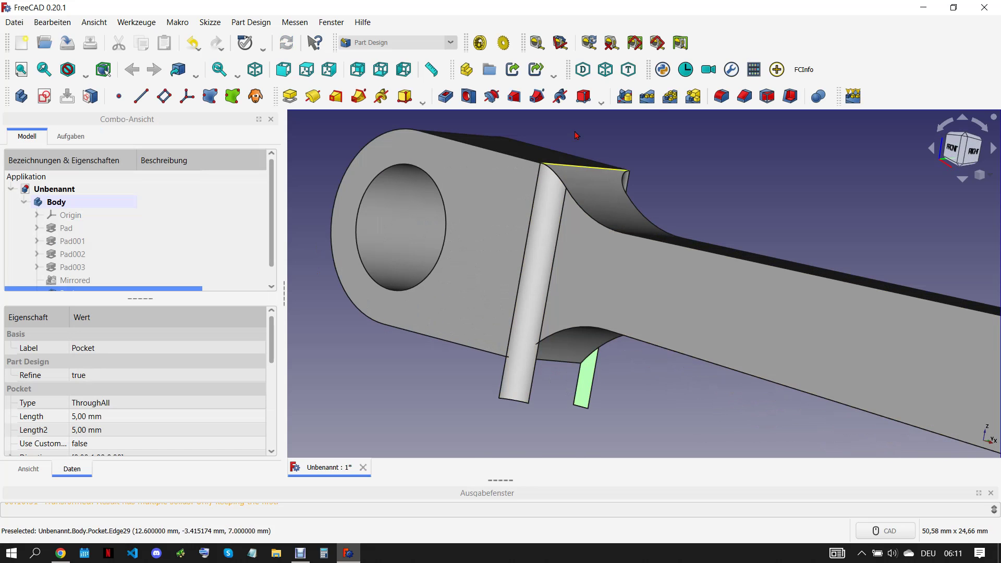
click(446, 96)
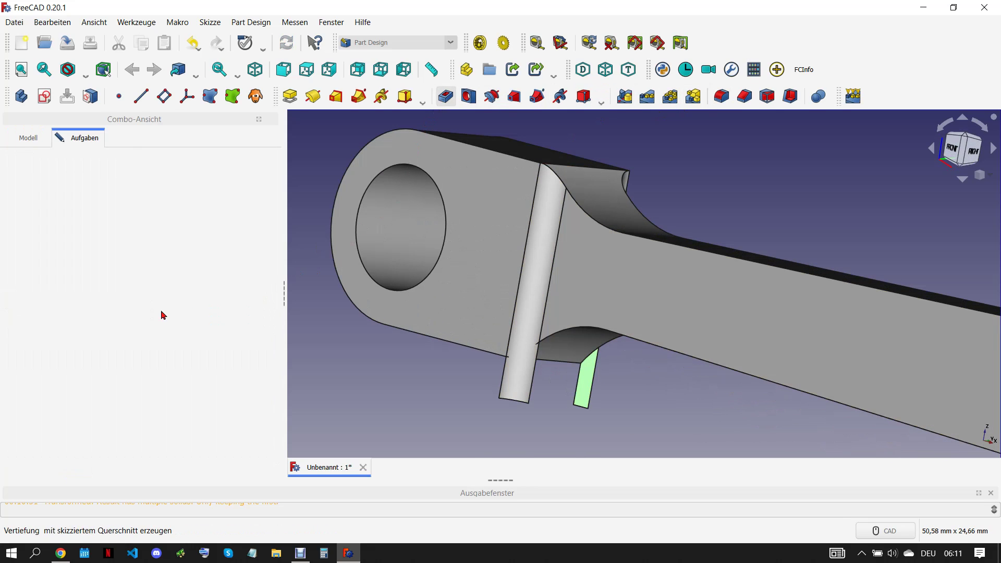
click(87, 328)
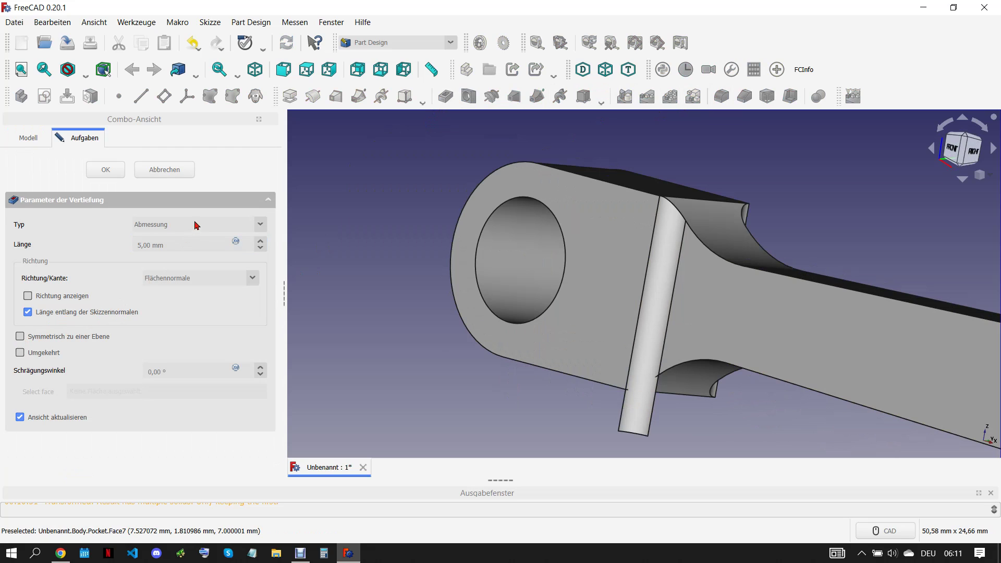
click(19, 336)
click(192, 225)
click(176, 248)
scroll(480, 268, down, 4)
mouse_move(565, 268)
middle_down()
mouse_move(622, 325)
mouse_move(610, 297)
middle_up()
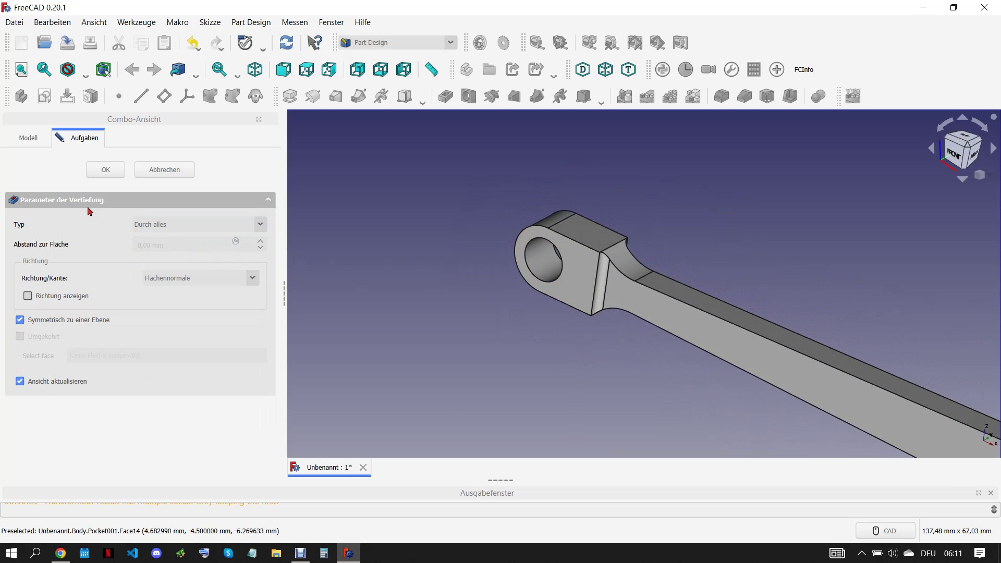
scroll(344, 261, down, 3)
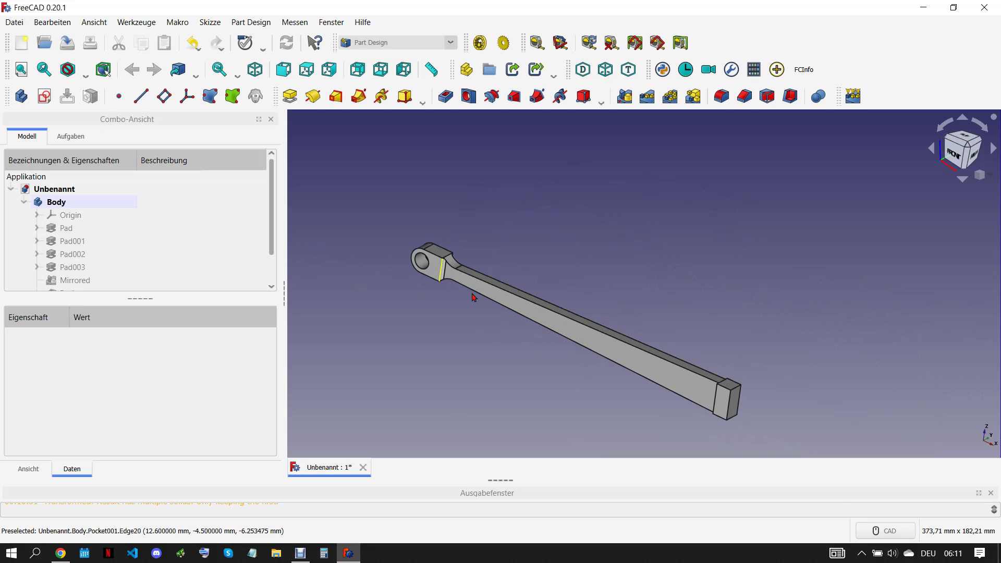
scroll(585, 398, up, 5)
scroll(587, 388, up, 2)
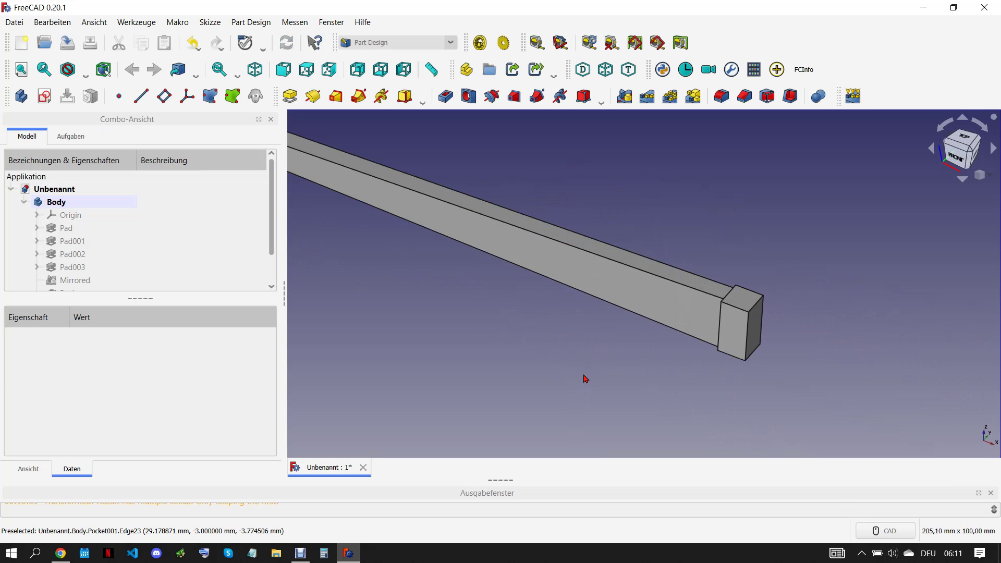
click(60, 552)
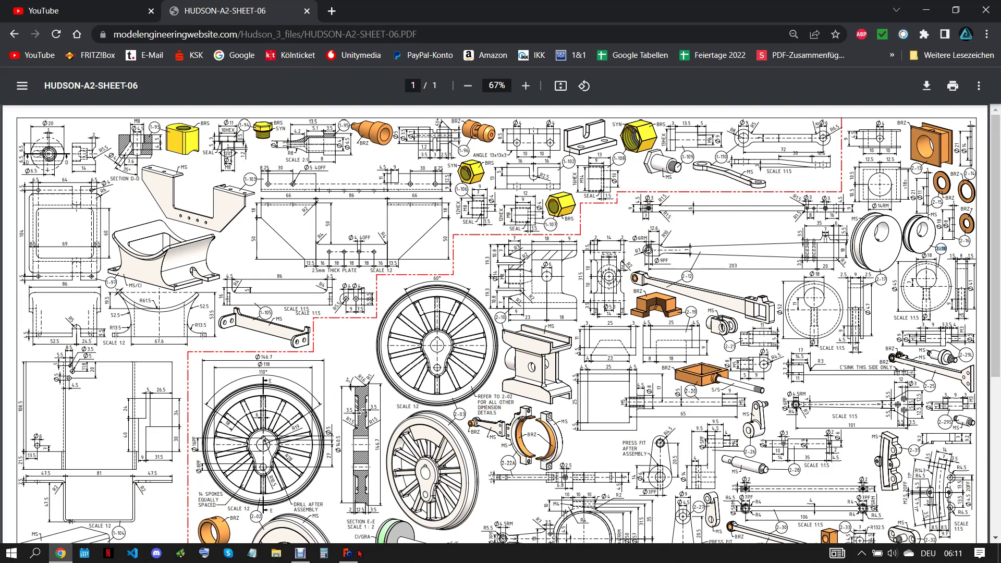
mouse_move(348, 553)
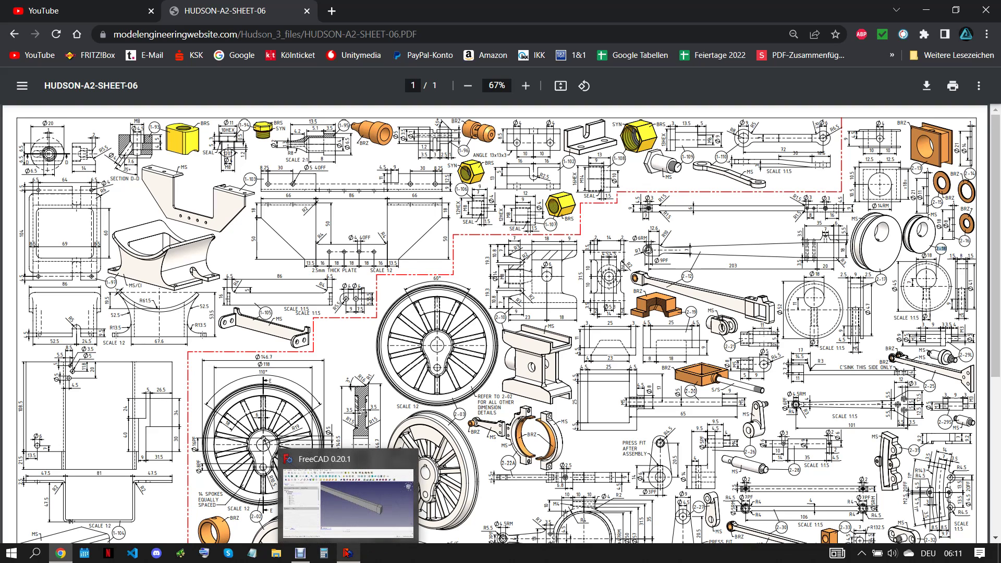
Return from the HUDSON-A2-SHEET-06 drawing to the FreeCAD model
click(346, 553)
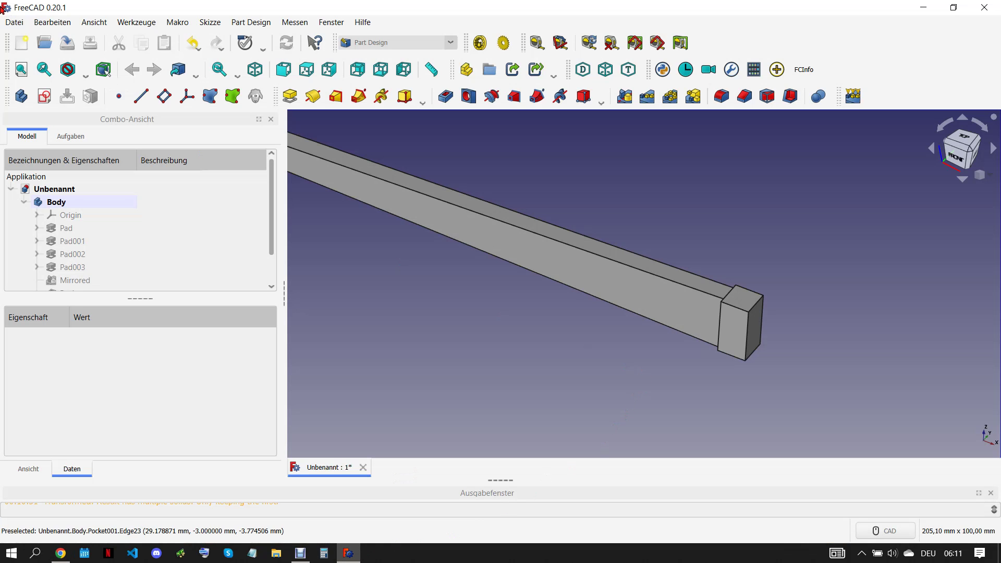
Create a new body and start a sketch on its XZ plane
click(20, 96)
click(71, 240)
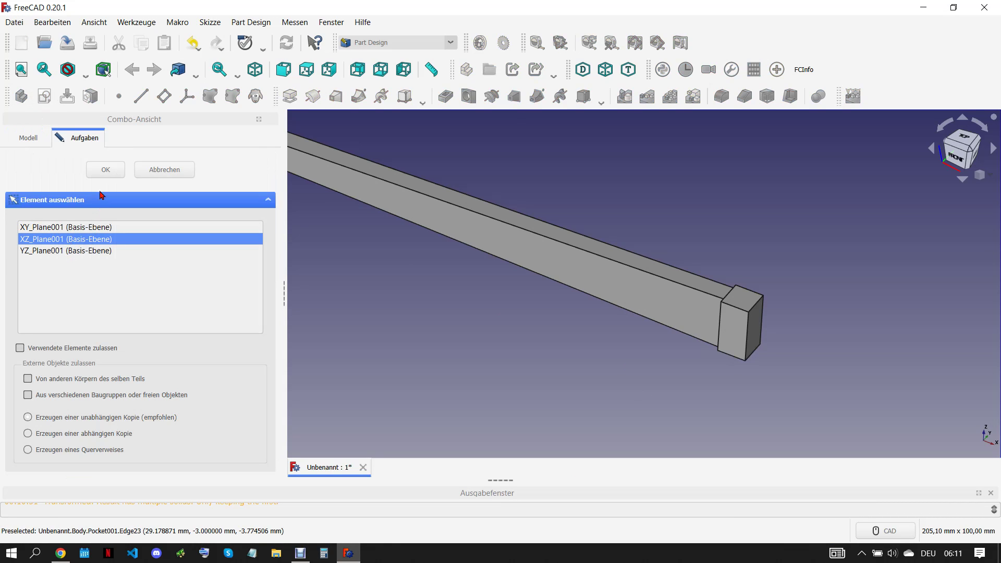
key(Return)
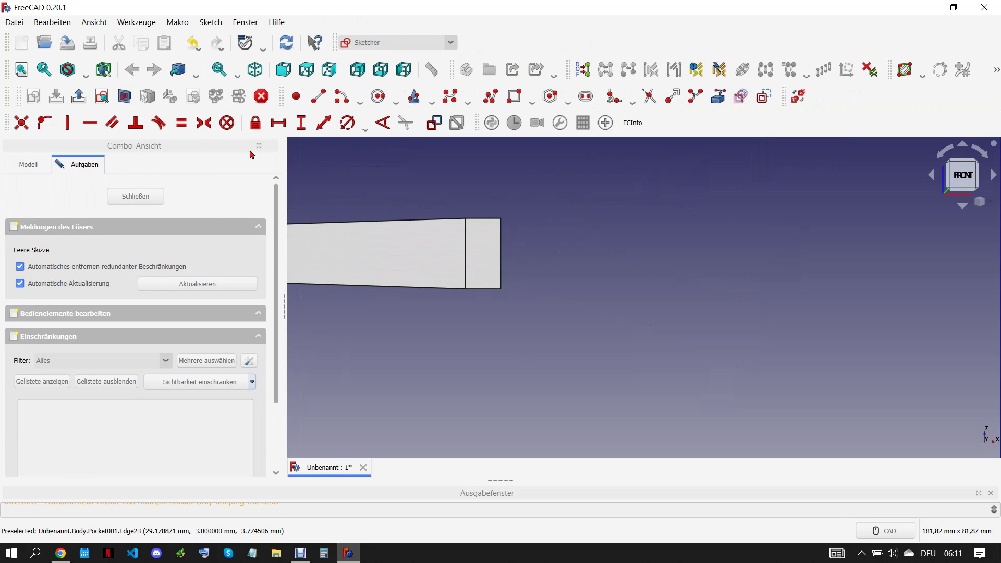
scroll(518, 278, down, 5)
scroll(451, 232, up, 3)
Place a point on the horizontal axis and set its horizontal distance to 203 mm
click(296, 96)
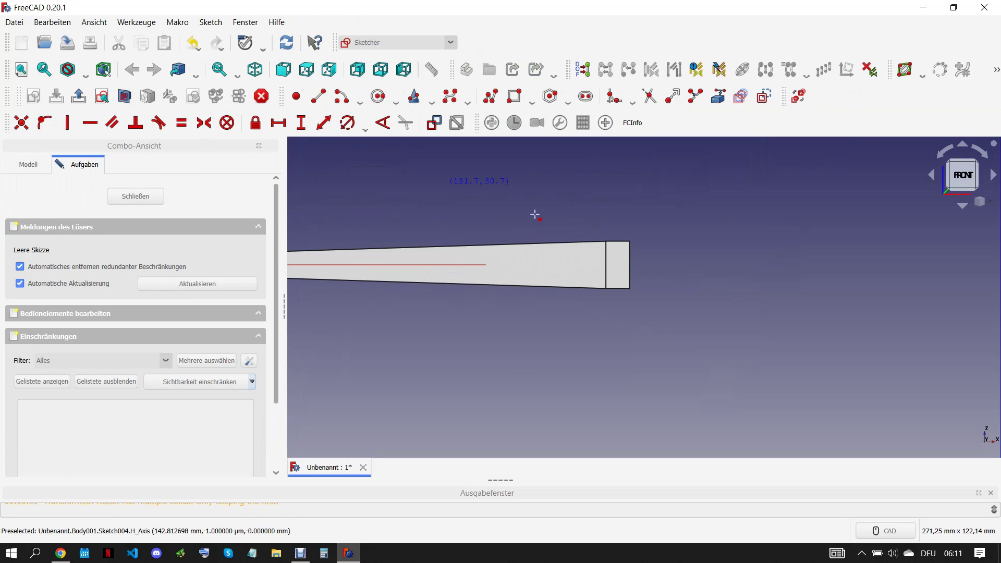
click(633, 265)
scroll(646, 268, up, 2)
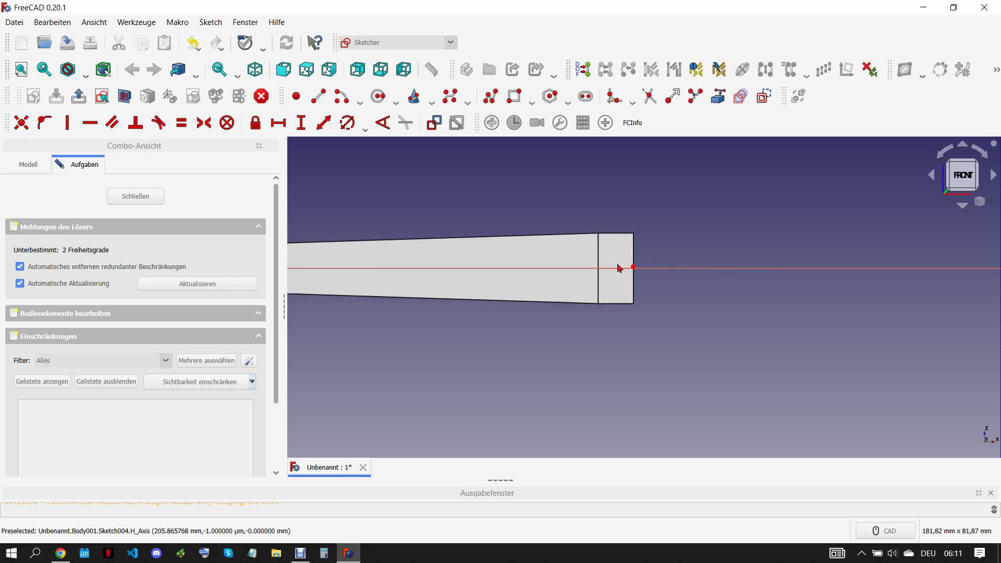
scroll(645, 274, up, 3)
click(645, 274)
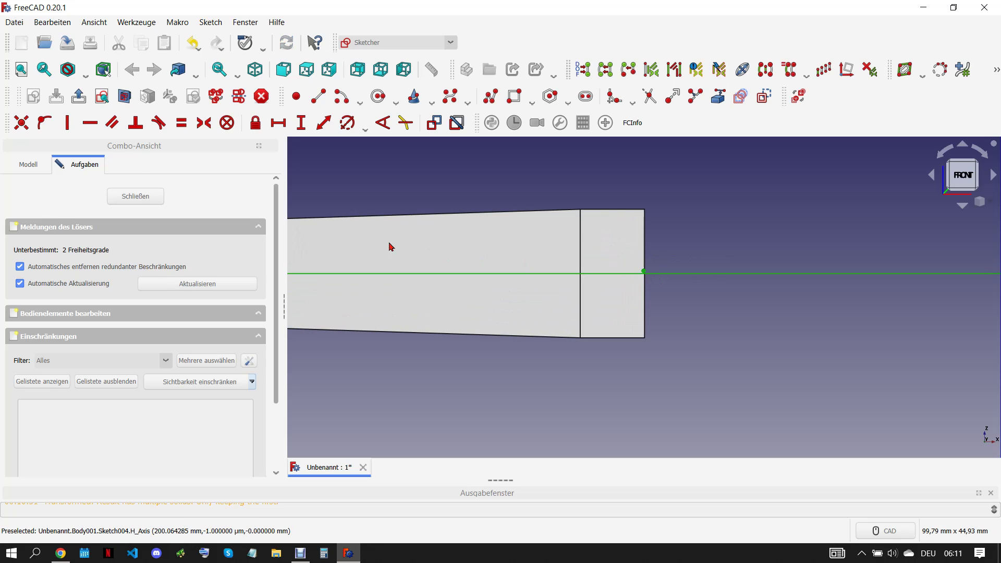
click(52, 131)
click(644, 274)
click(278, 122)
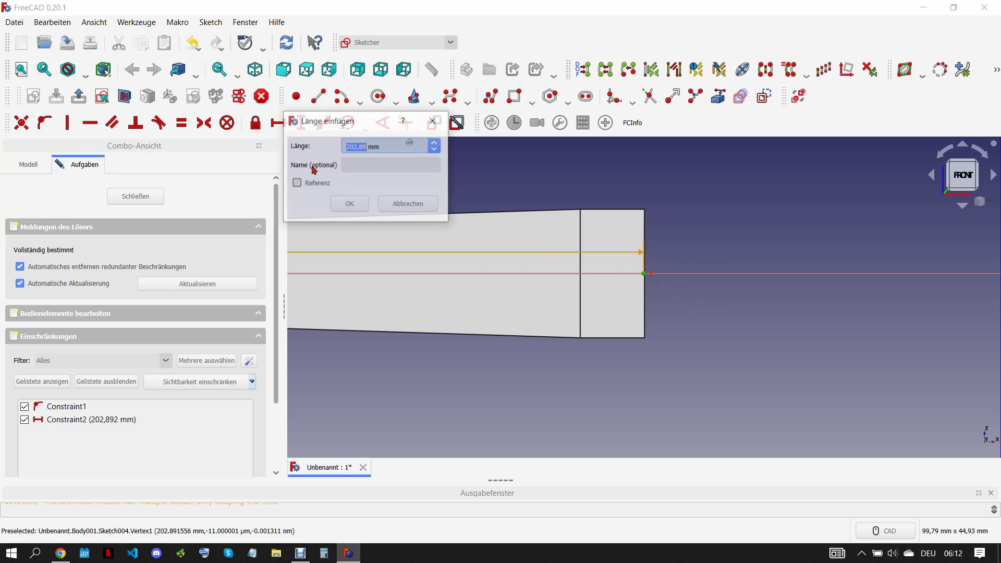
click(346, 210)
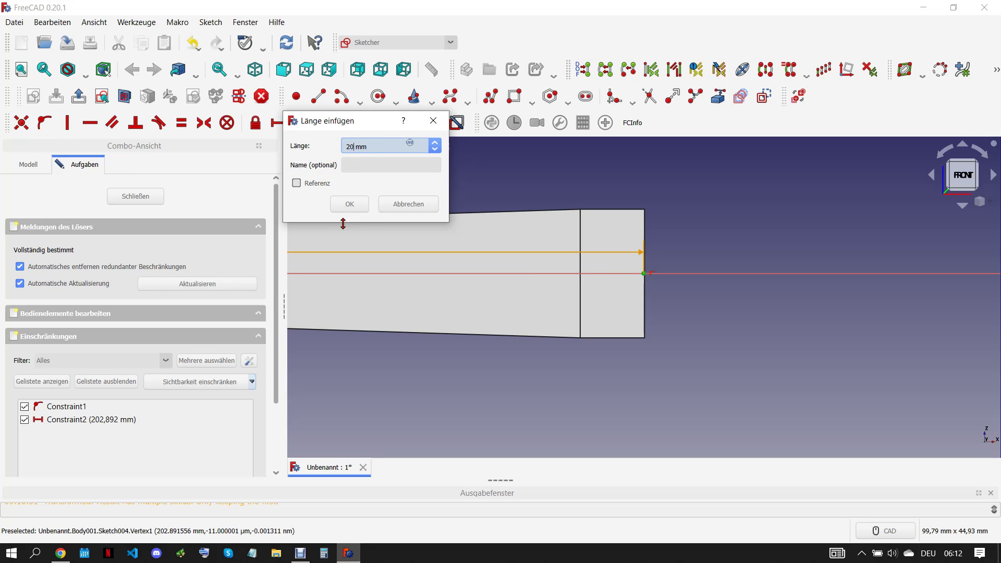
text(203)
click(349, 205)
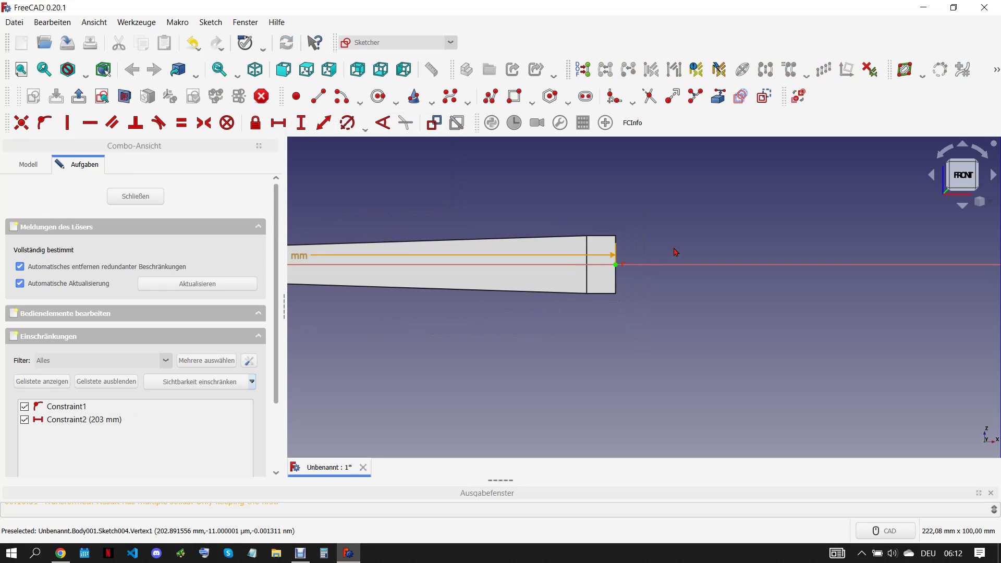
scroll(443, 254, up, 2)
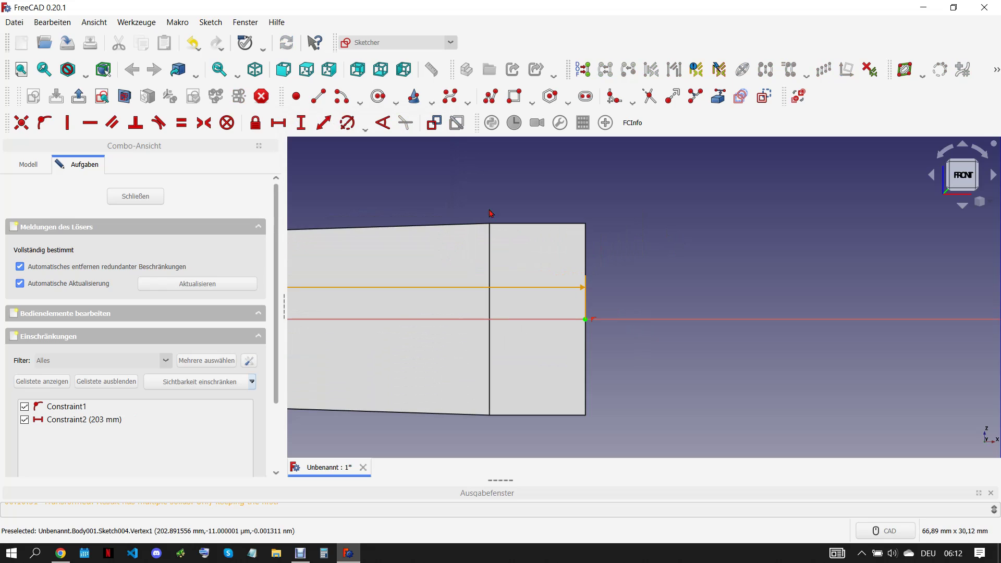
Draw rectangles above and below the rod's end, then delete both misplaced rectangles
click(515, 97)
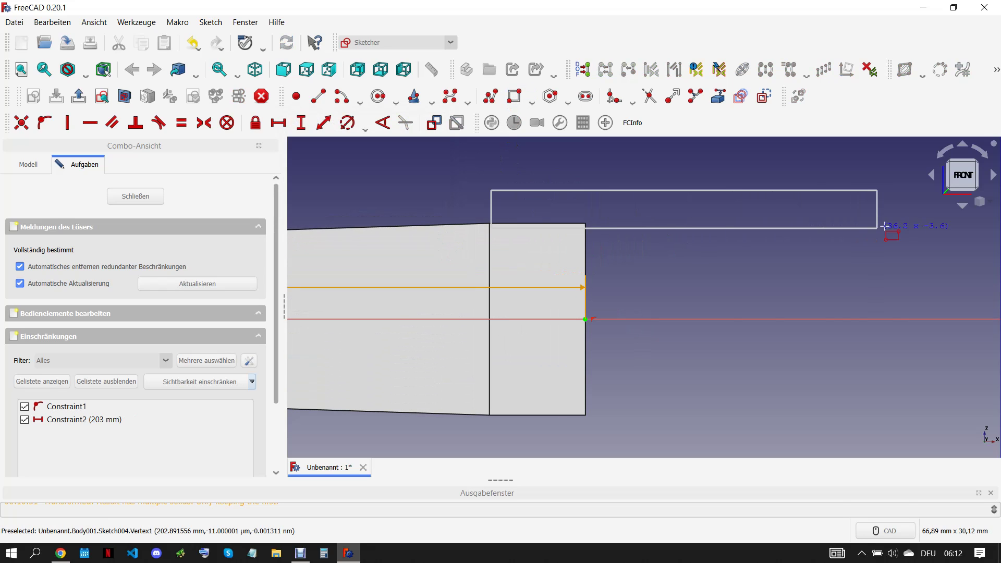
click(894, 191)
scroll(547, 345, down, 4)
scroll(527, 318, up, 2)
click(515, 303)
click(809, 333)
scroll(813, 199, up, 2)
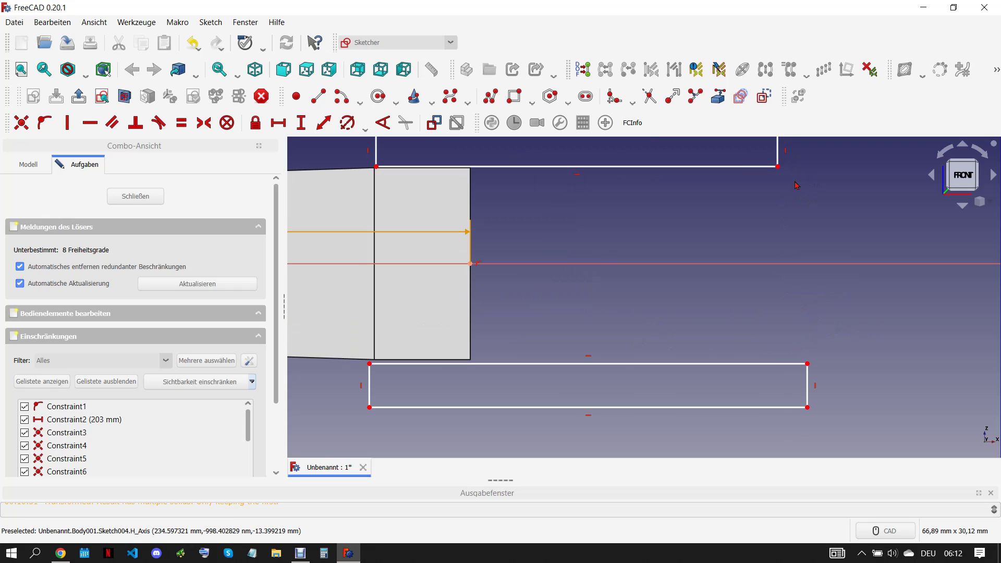
scroll(579, 269, down, 3)
click(514, 102)
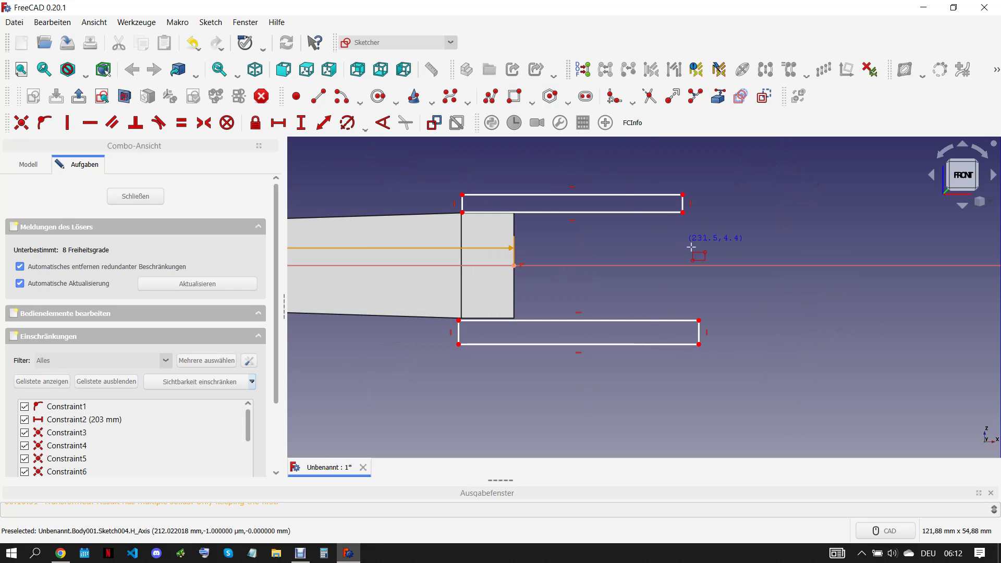
drag(410, 159, 751, 242)
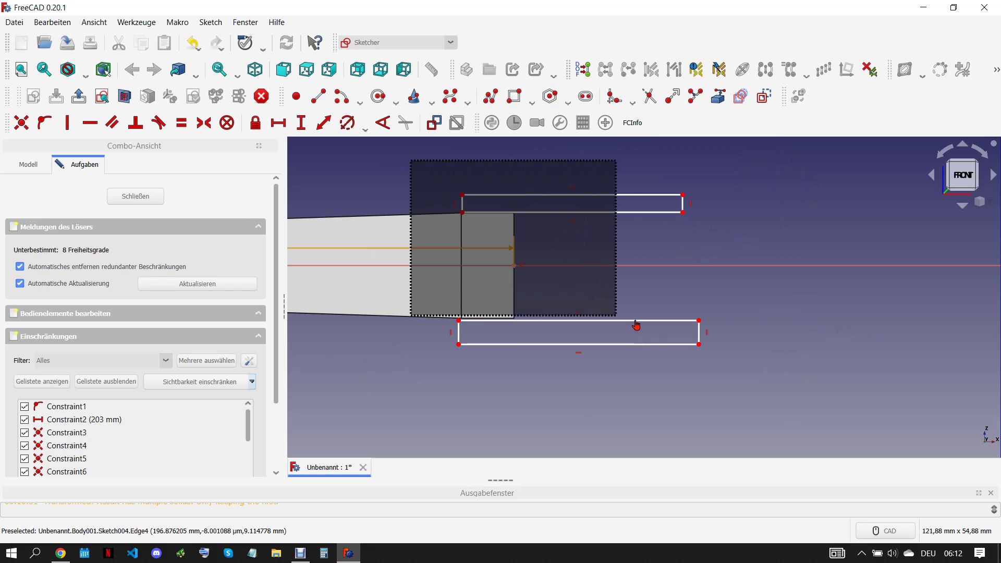
drag(395, 291, 785, 390)
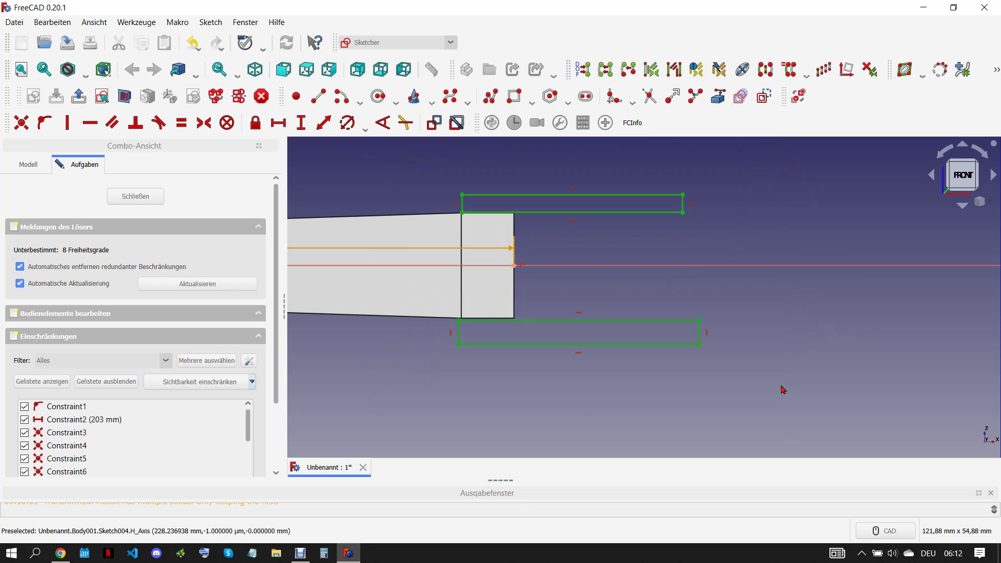
key(Delete)
Draw an outer rectangle around the rod's end and a nested inner rectangle over the end block
click(514, 96)
click(452, 188)
click(730, 366)
click(421, 209)
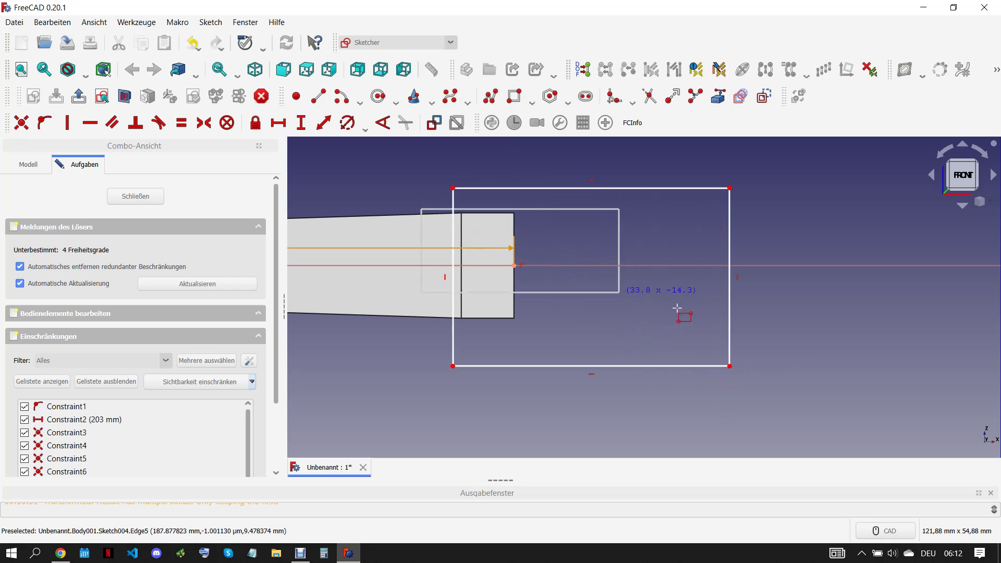
click(671, 335)
Trim the overlapping left edges and delete the leftover vertical line to form the U shape
click(649, 96)
click(442, 212)
click(449, 315)
click(439, 334)
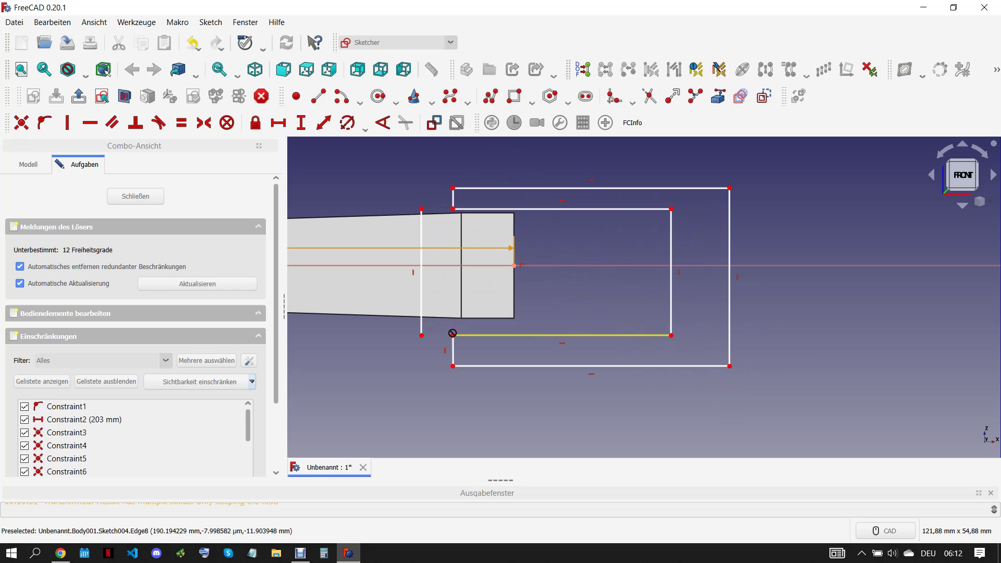
right_click(424, 306)
key(Delete)
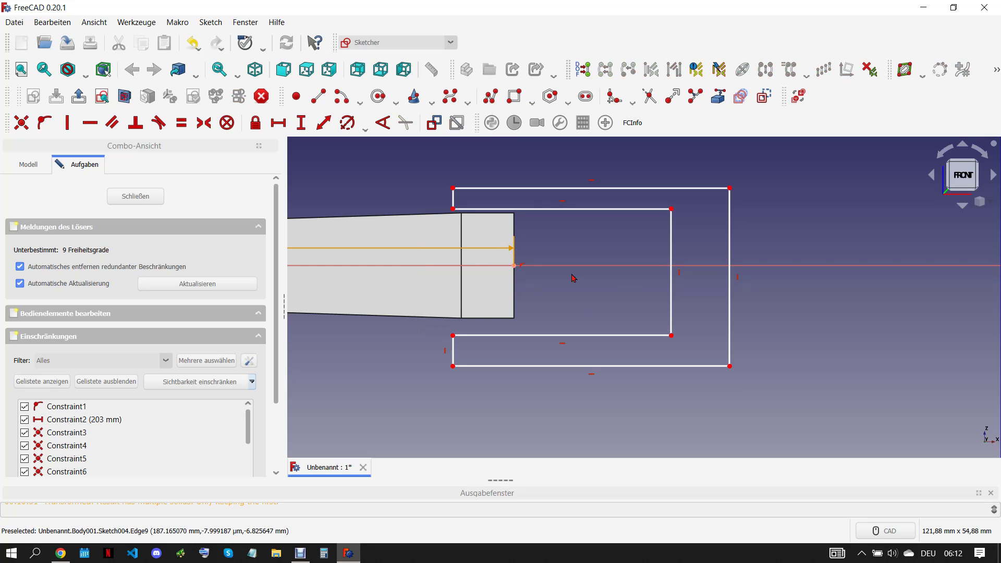
Dimension the inner opening's right edge to 18 mm high and select its endpoints
click(672, 277)
click(297, 121)
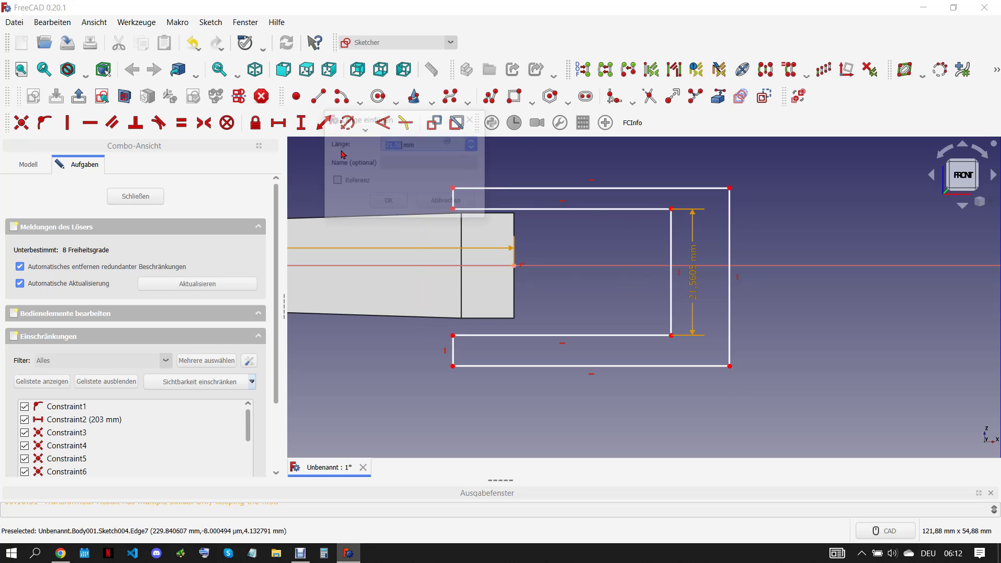
key(Return)
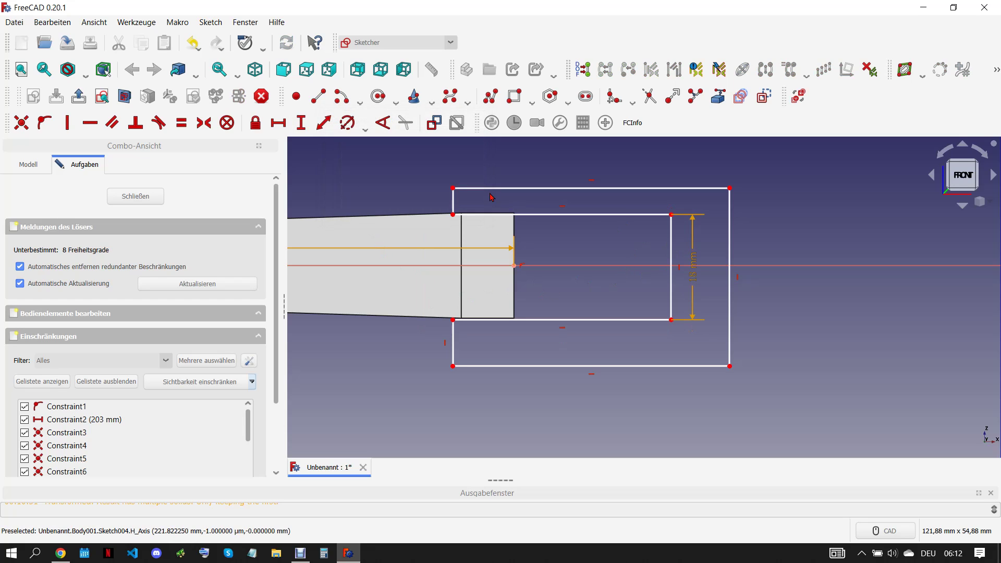
click(671, 214)
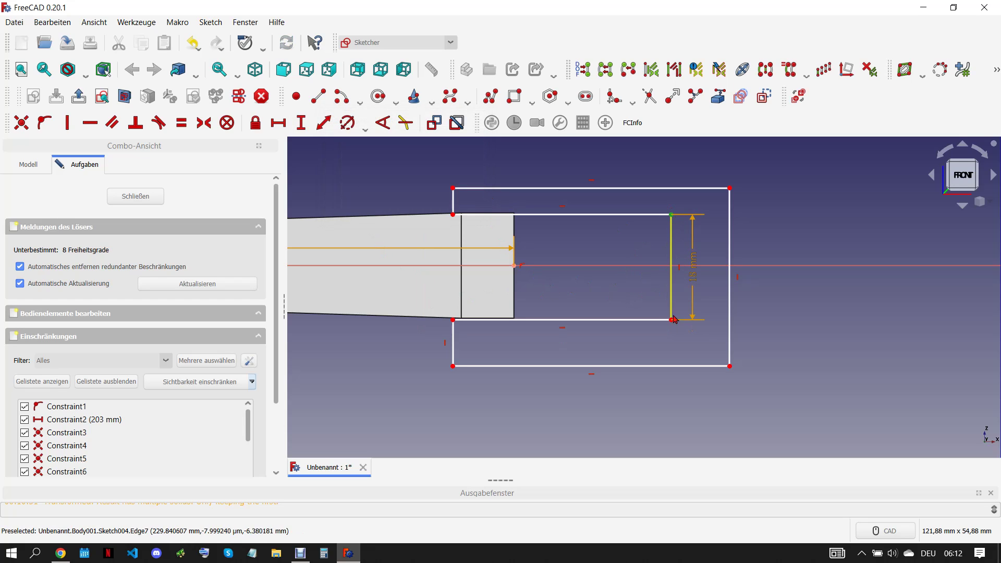
click(671, 320)
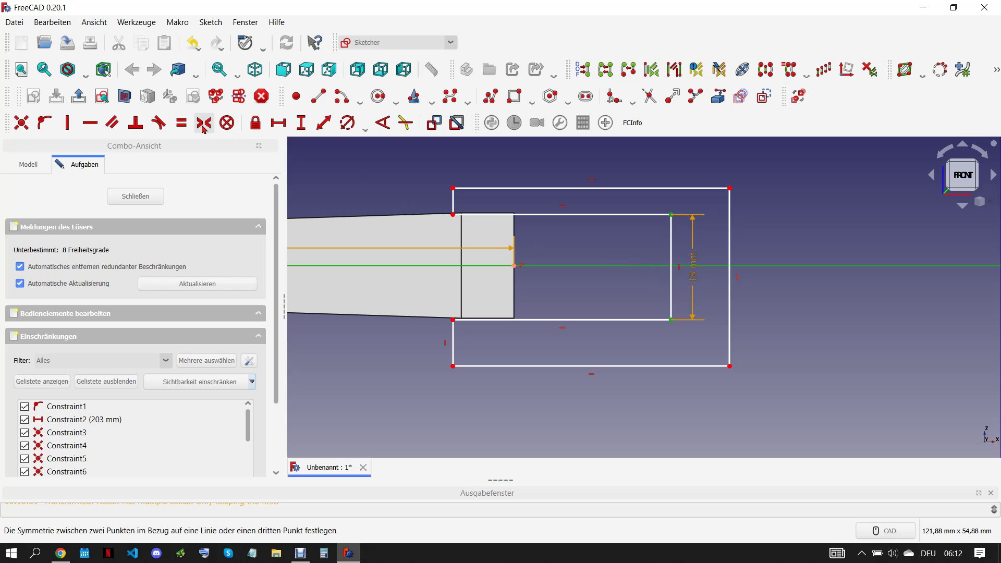
Make the endpoints symmetric about the horizontal axis and the two left vertical edges equal at 3.5 mm
click(203, 123)
click(61, 552)
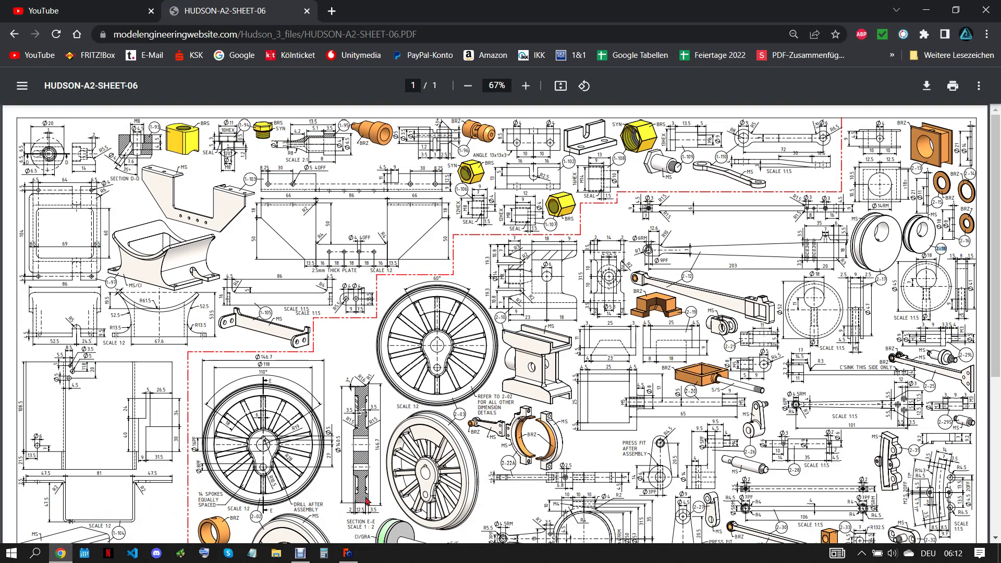
click(348, 553)
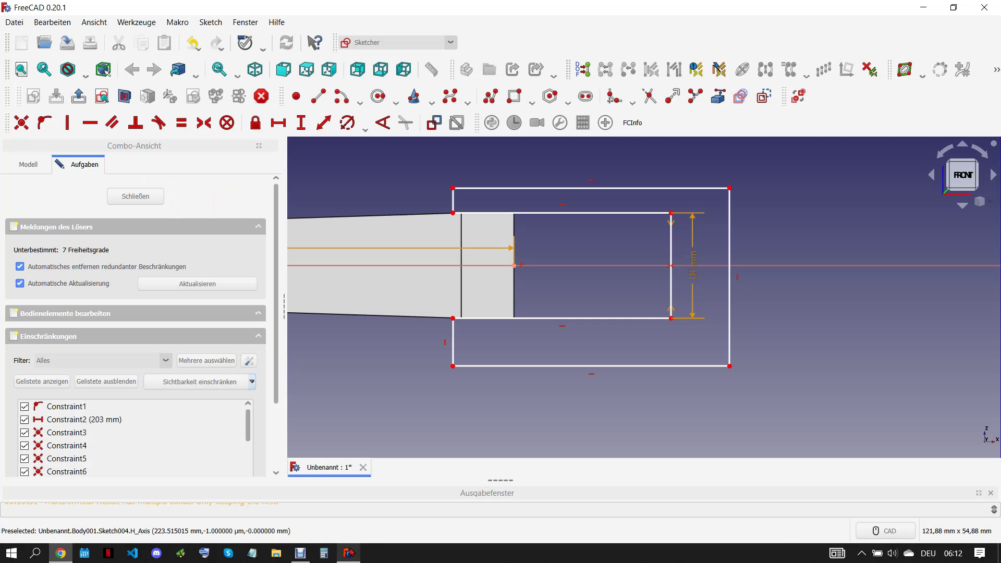
click(454, 204)
click(453, 344)
key(e)
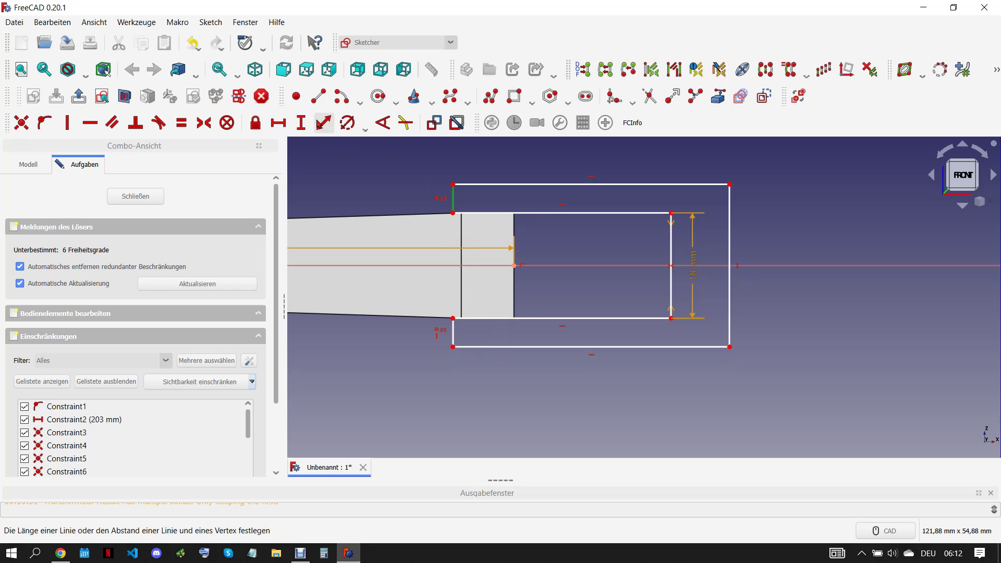
click(323, 122)
text(3,5)
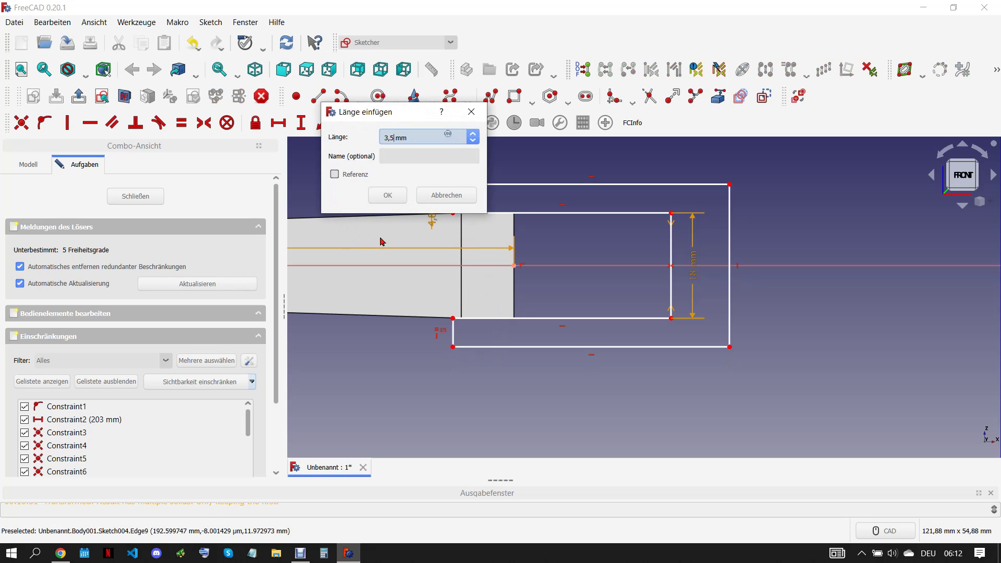
click(387, 195)
Add a 9 mm horizontal distance, make the slanted edge vertical, and equalize the inner top and bottom edges
click(514, 266)
click(461, 216)
click(279, 122)
text(9)
click(339, 197)
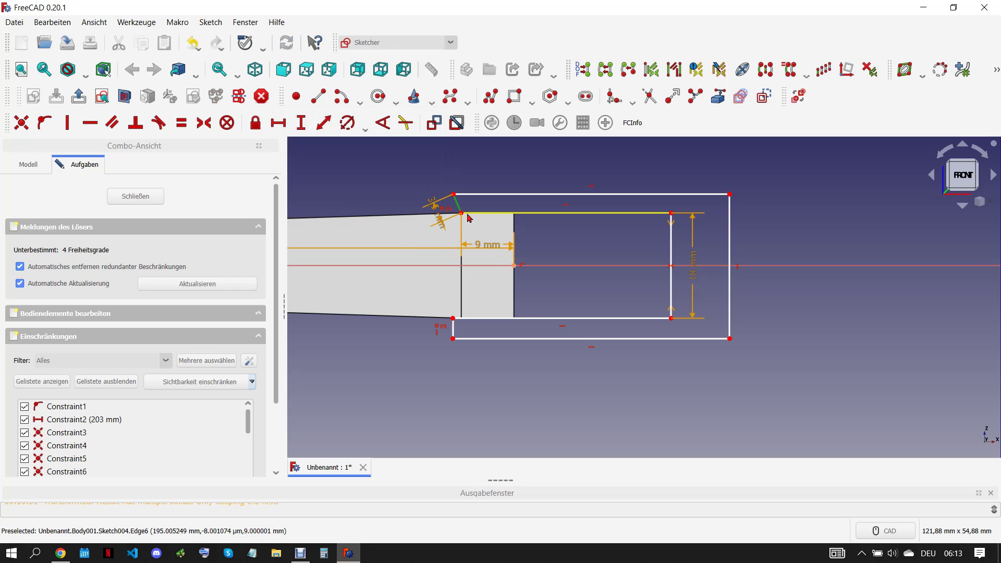
key(v)
click(462, 318)
click(531, 213)
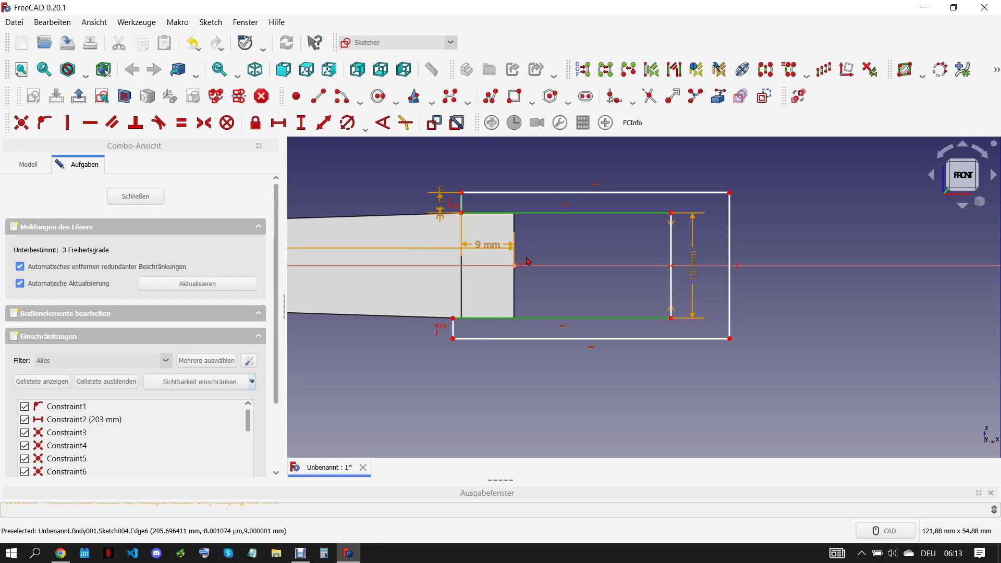
key(e)
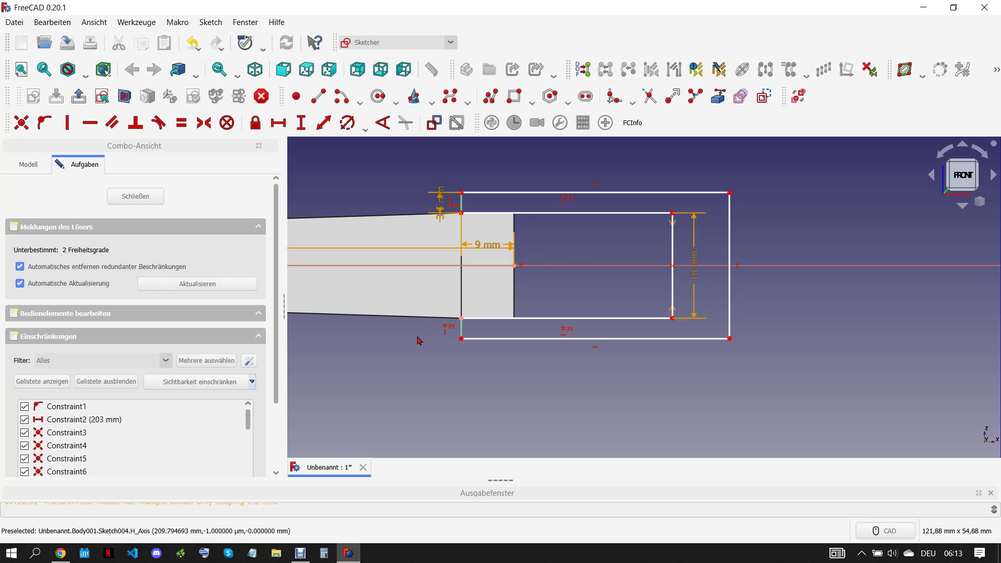
Check the reference drawing and add a 20 mm horizontal distance between the vertices
click(60, 552)
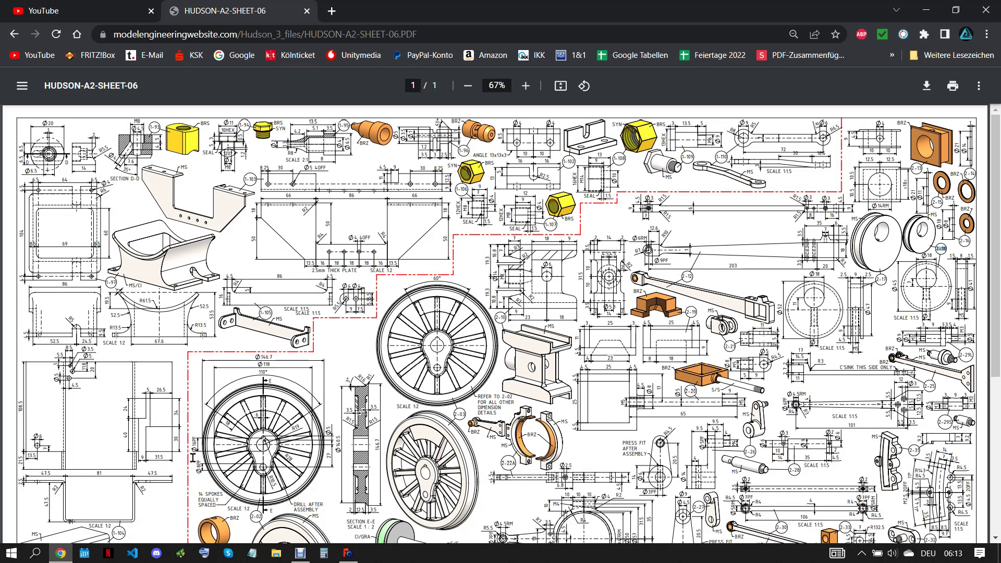
click(349, 552)
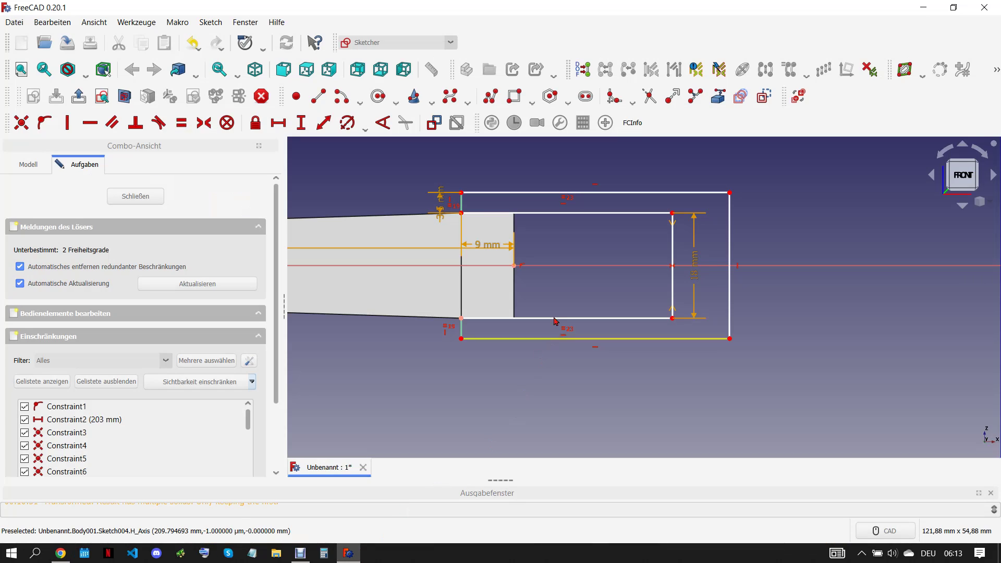
click(515, 267)
click(672, 213)
click(515, 266)
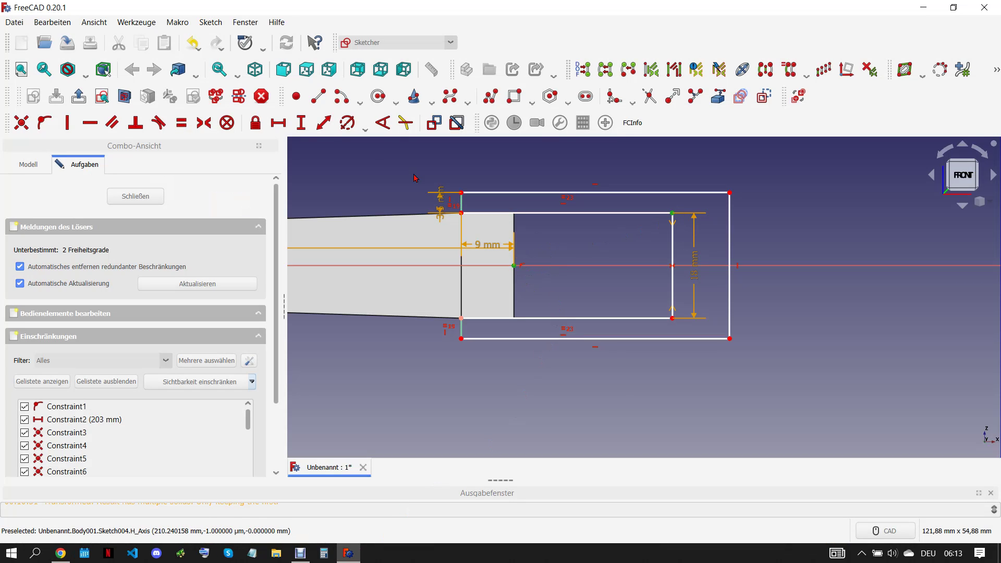
click(283, 120)
text(20)
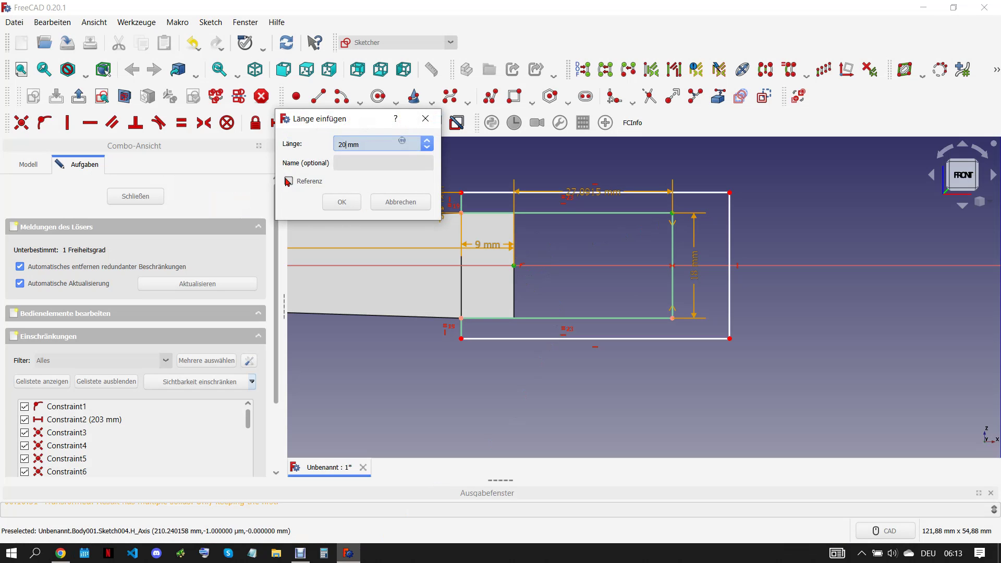
key(Return)
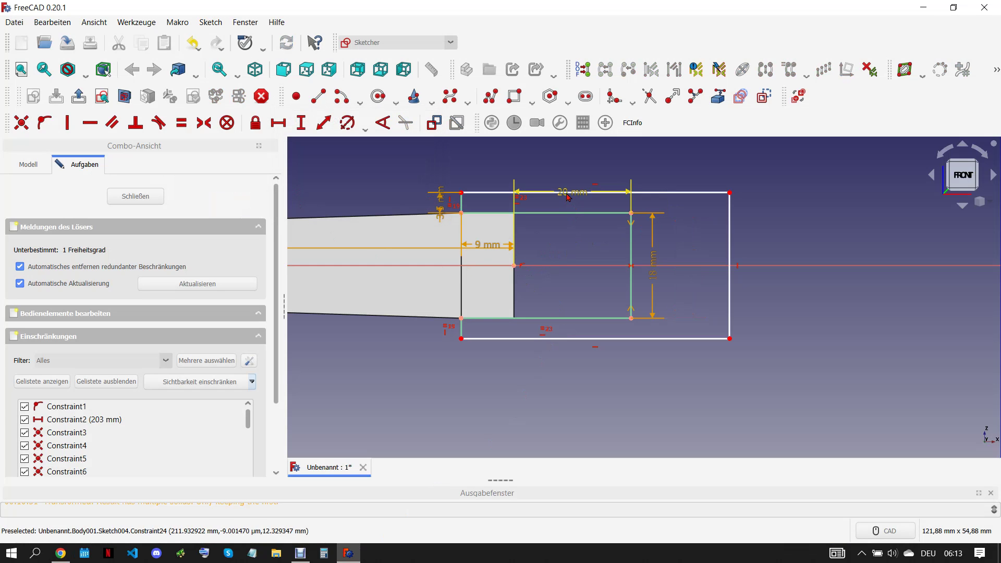
Move the 20, 18, 3.5 and 9 mm dimension labels clear of the profile
drag(568, 365, 568, 381)
drag(658, 284, 761, 284)
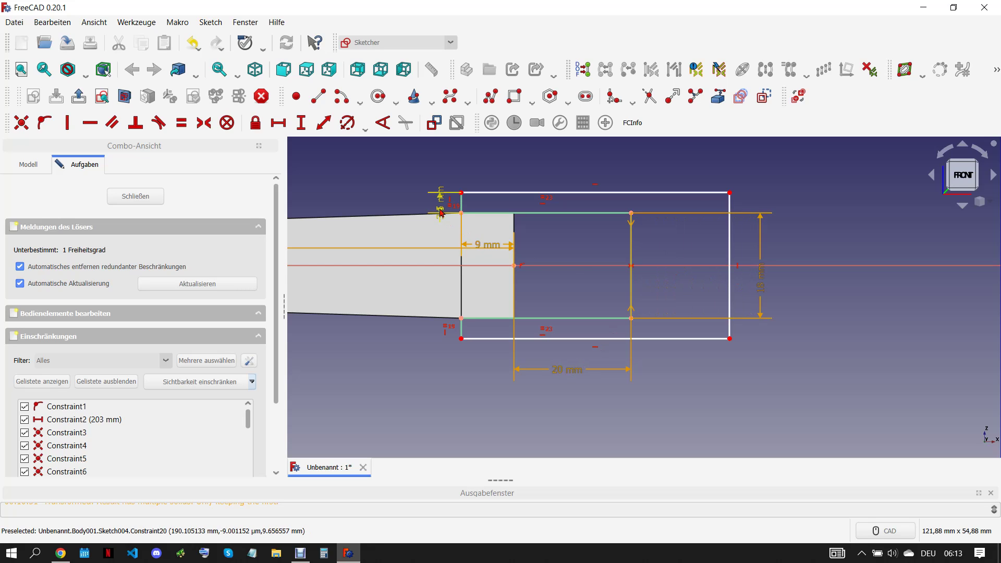
mouse_move(441, 213)
mouse_down()
mouse_move(414, 190)
mouse_move(413, 157)
mouse_up()
drag(464, 250, 418, 233)
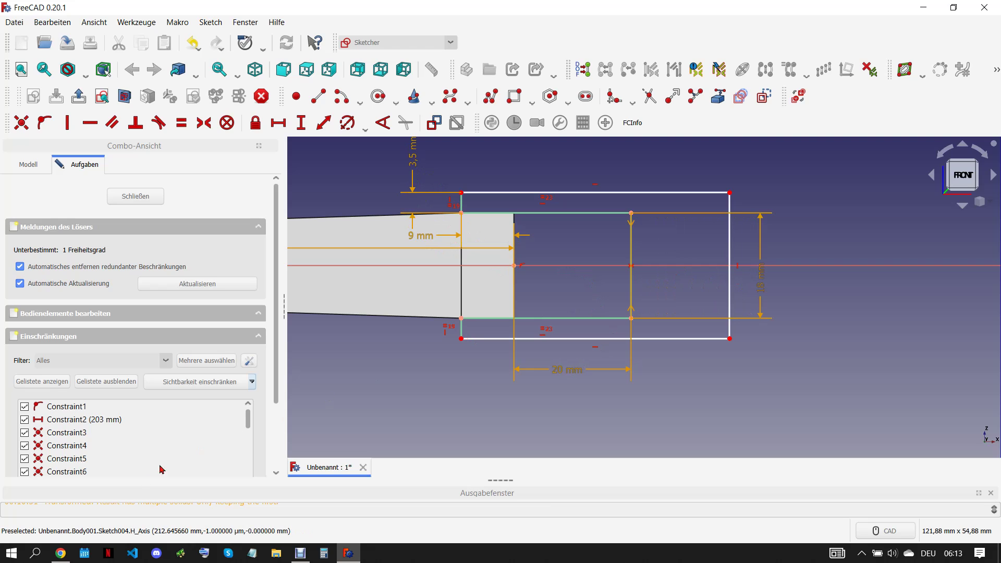
Give the outer right edge a 6 mm horizontal width after checking the reference drawing
click(61, 552)
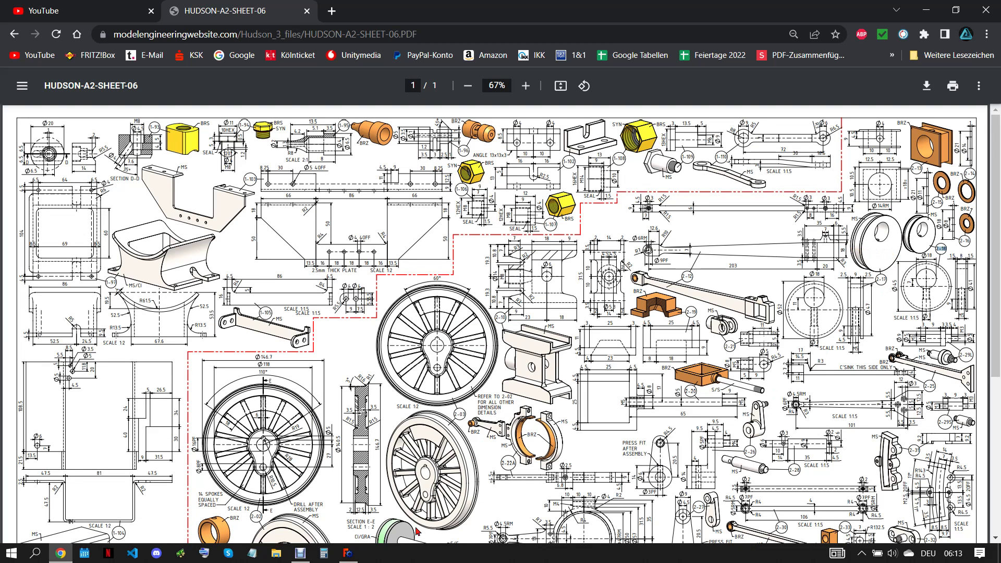
click(357, 553)
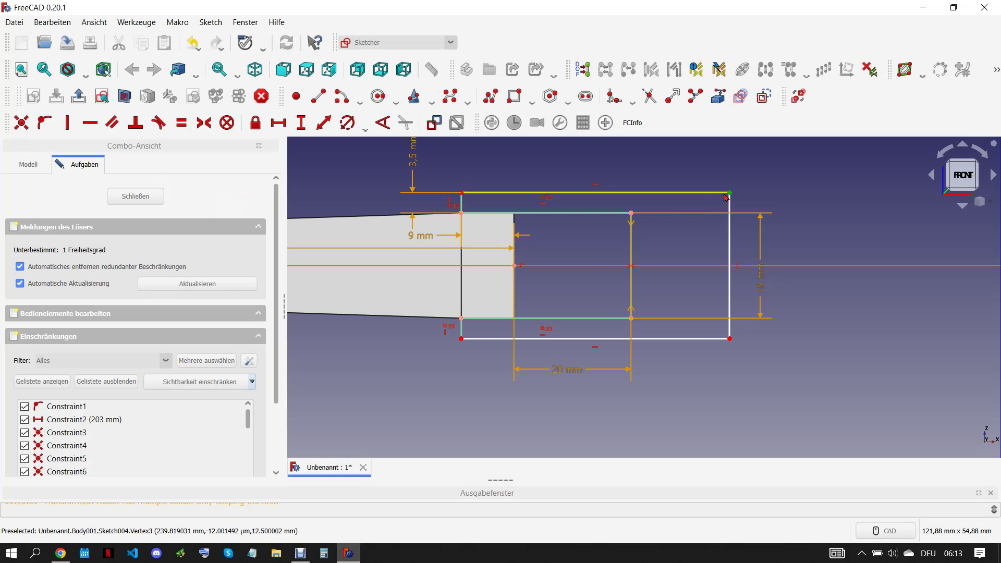
click(279, 122)
text(6)
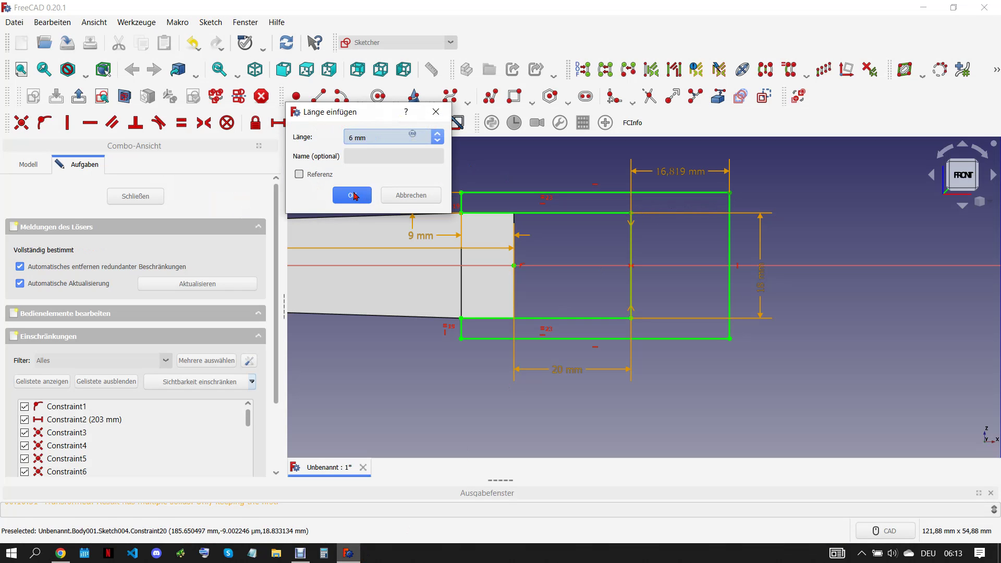
click(350, 195)
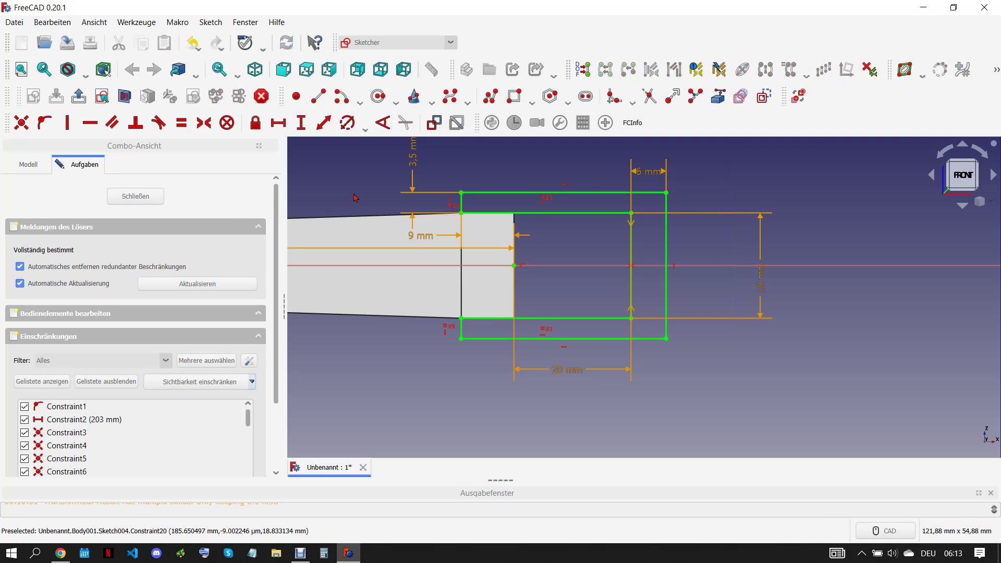
Draw a small rectangle above the profile's top edge after checking the reference drawing
click(62, 555)
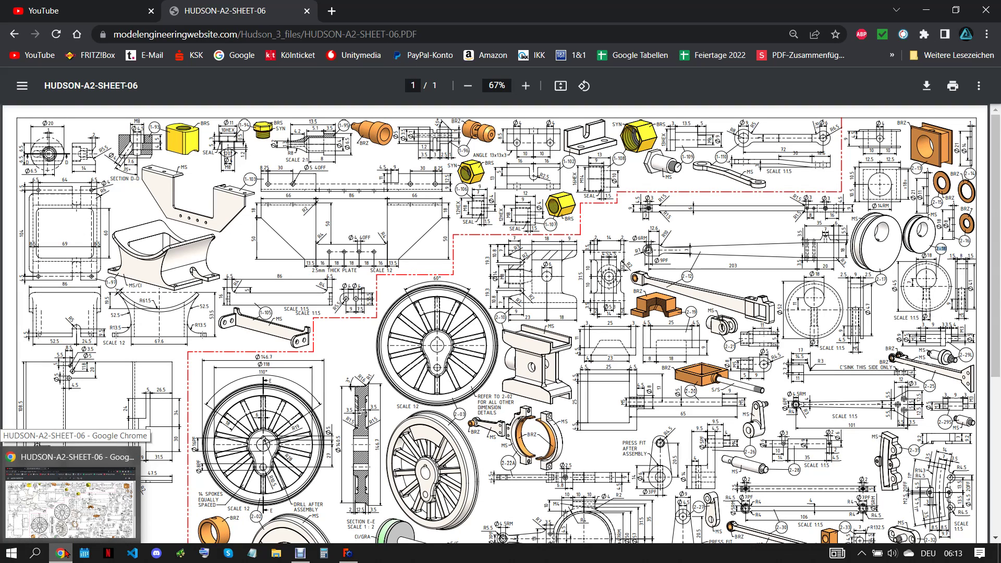
mouse_move(349, 554)
click(424, 466)
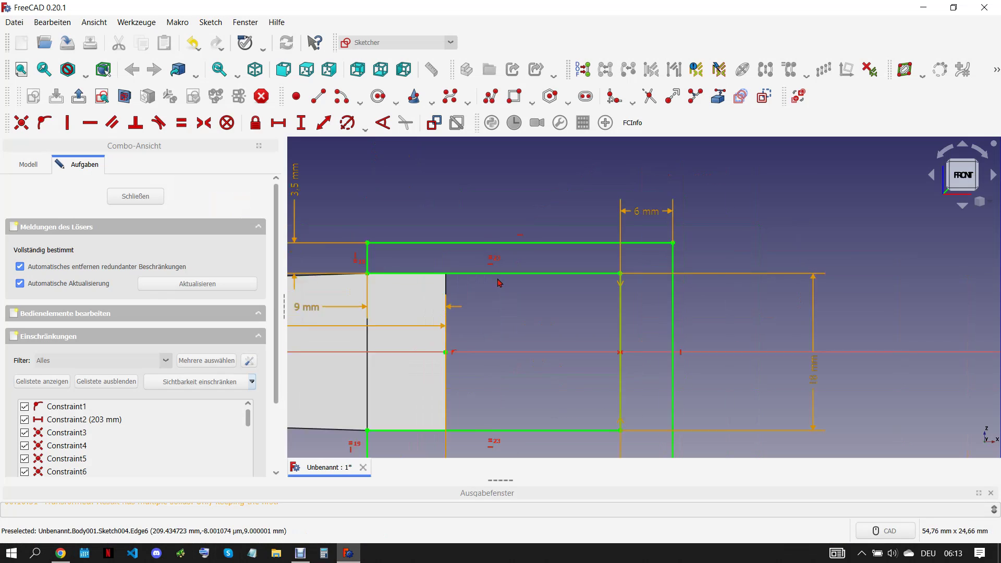
click(515, 96)
scroll(518, 176, up, 1)
click(518, 178)
click(576, 238)
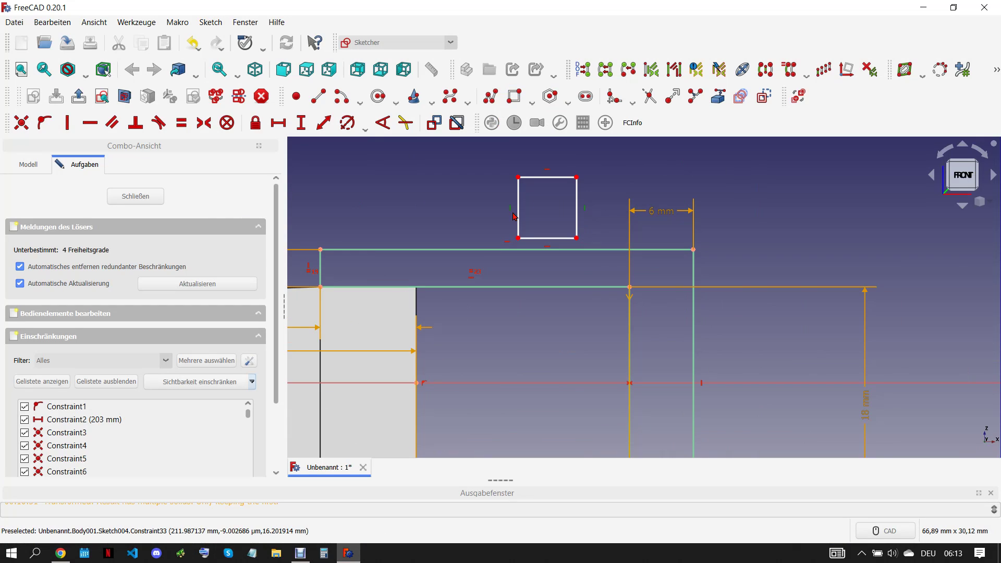
Reshape the rectangle into a trapezoid on the top line, trim between its feet, and level the right segment
drag(576, 238, 604, 245)
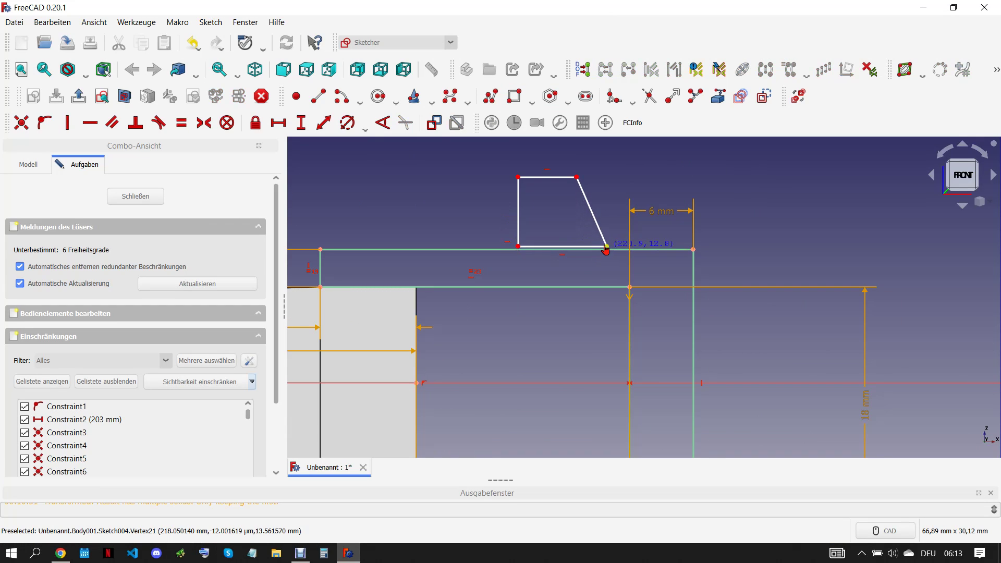
mouse_move(519, 248)
mouse_down()
mouse_move(563, 266)
mouse_move(596, 249)
mouse_up()
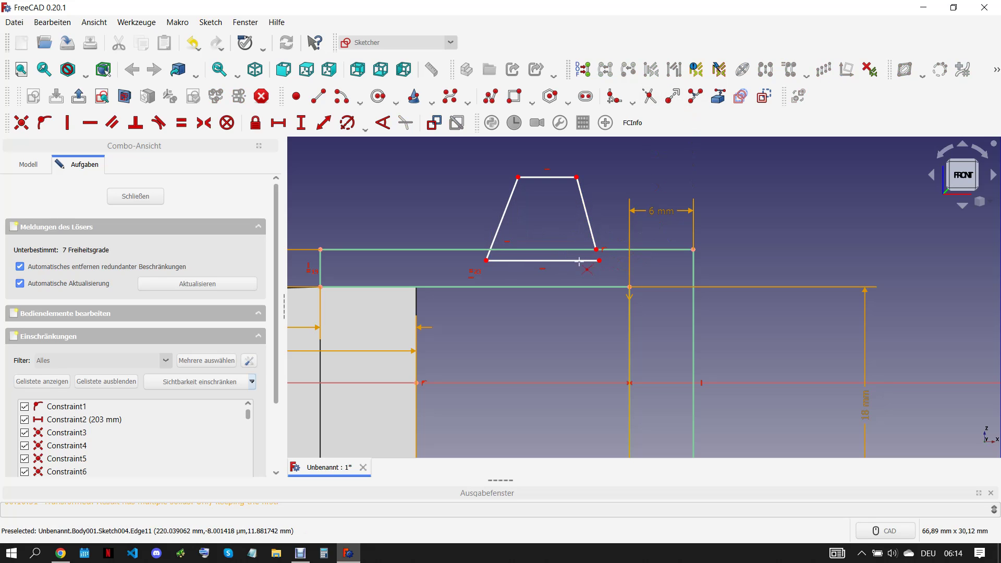
drag(480, 259, 490, 249)
click(556, 249)
right_click(643, 257)
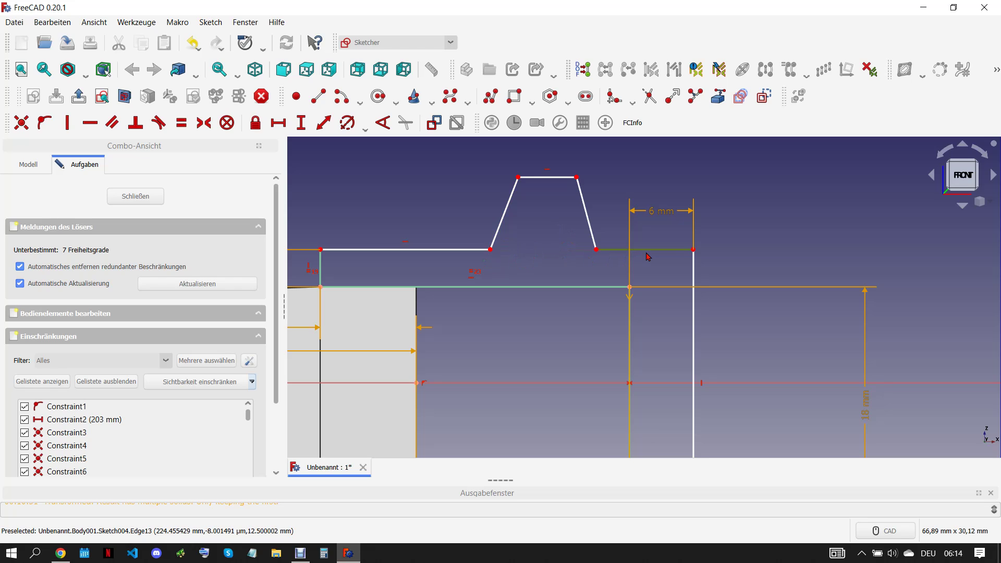
key(h)
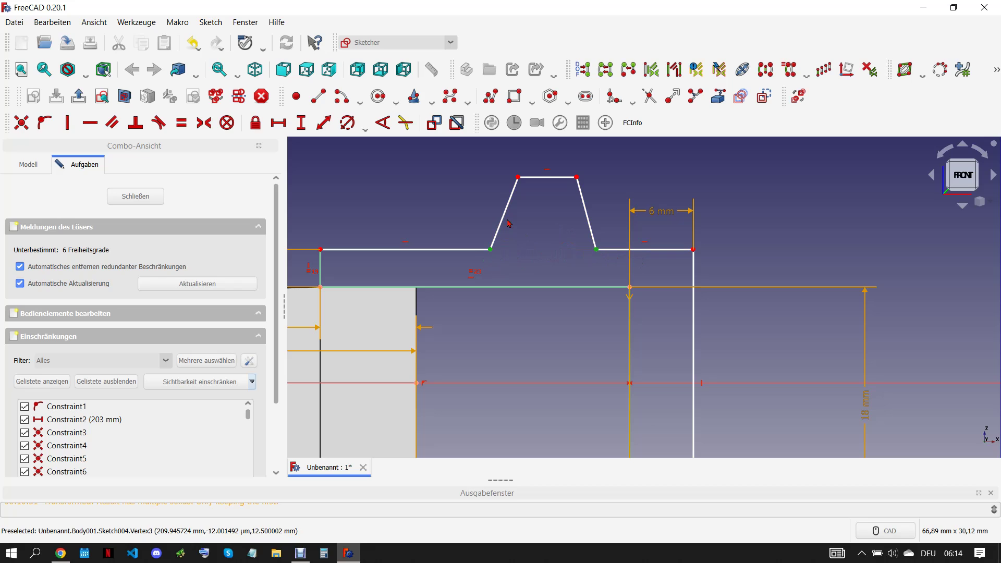
Place sketch points on the line between the feet and on the trapezoid's top edge
click(314, 96)
click(546, 249)
click(548, 178)
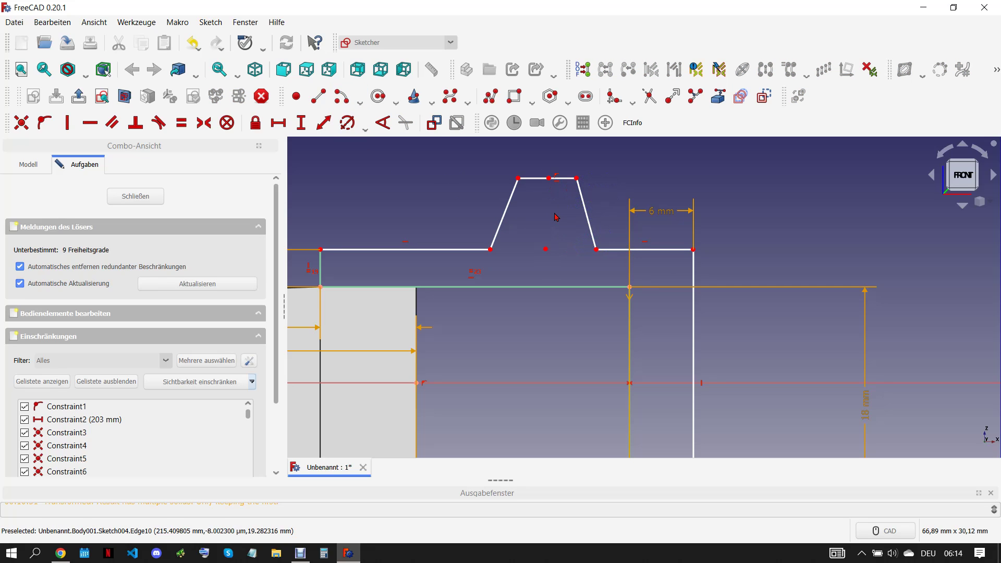
Centre the trapezoid's feet and top edge on their points and align those points vertically
click(490, 250)
click(596, 249)
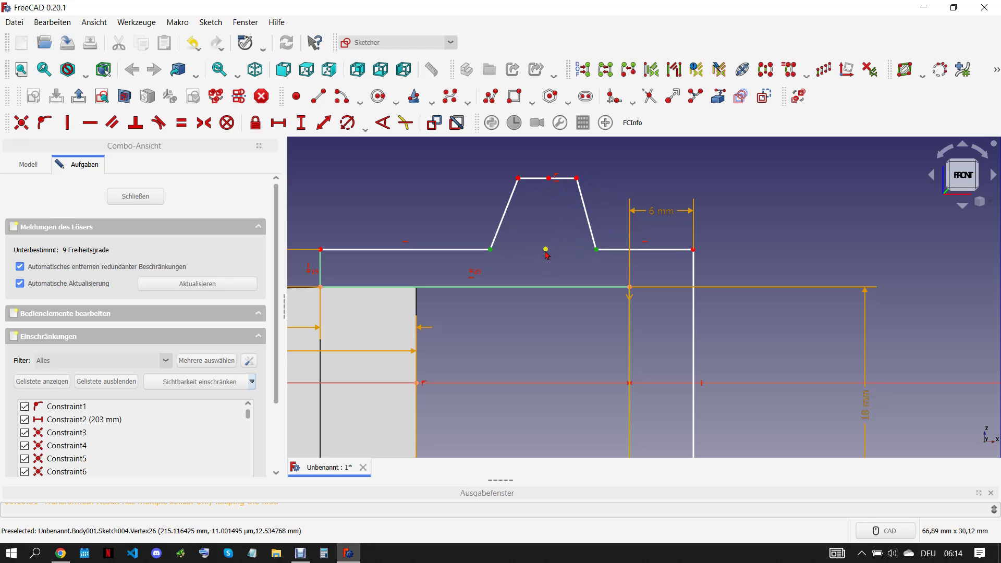
click(204, 123)
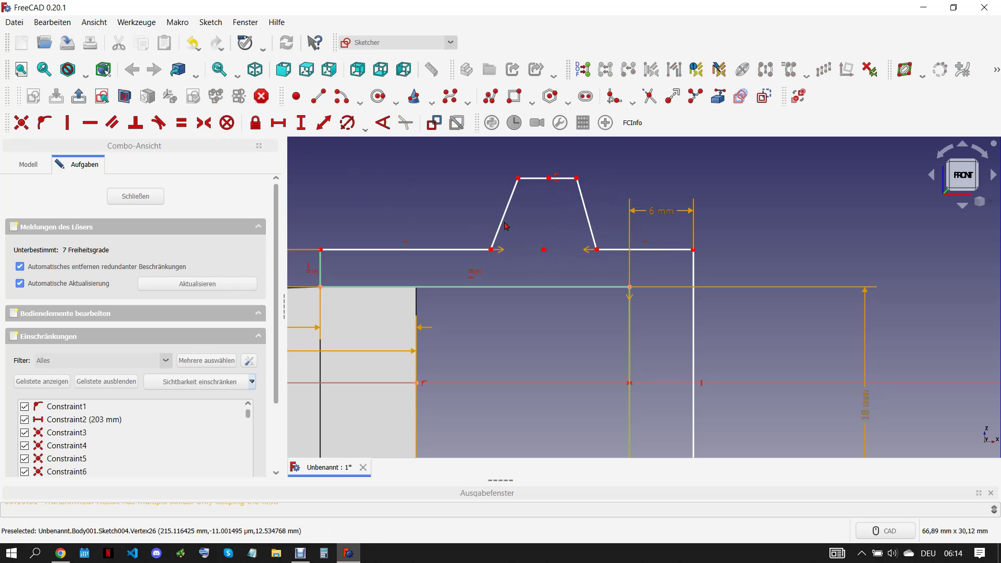
click(542, 178)
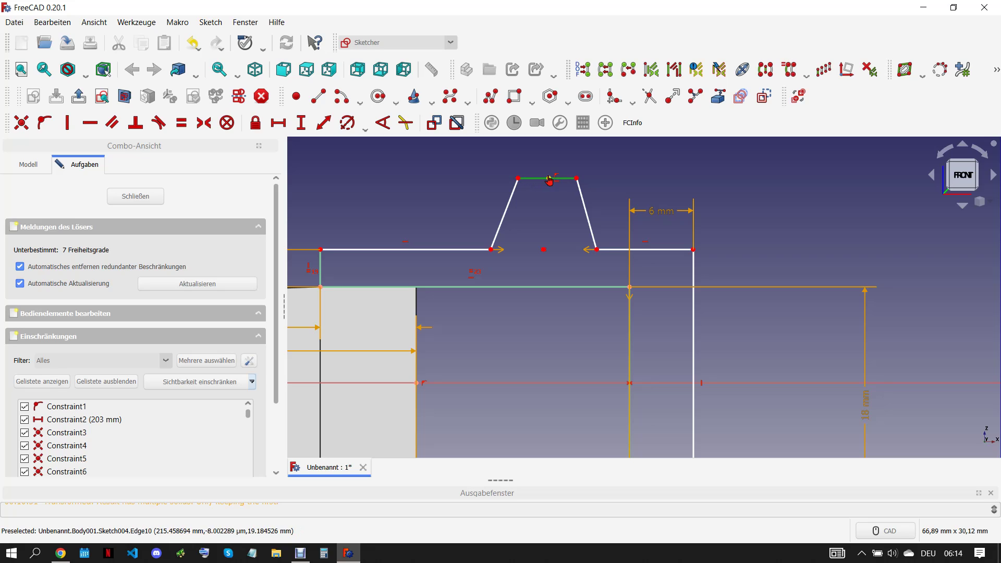
click(204, 123)
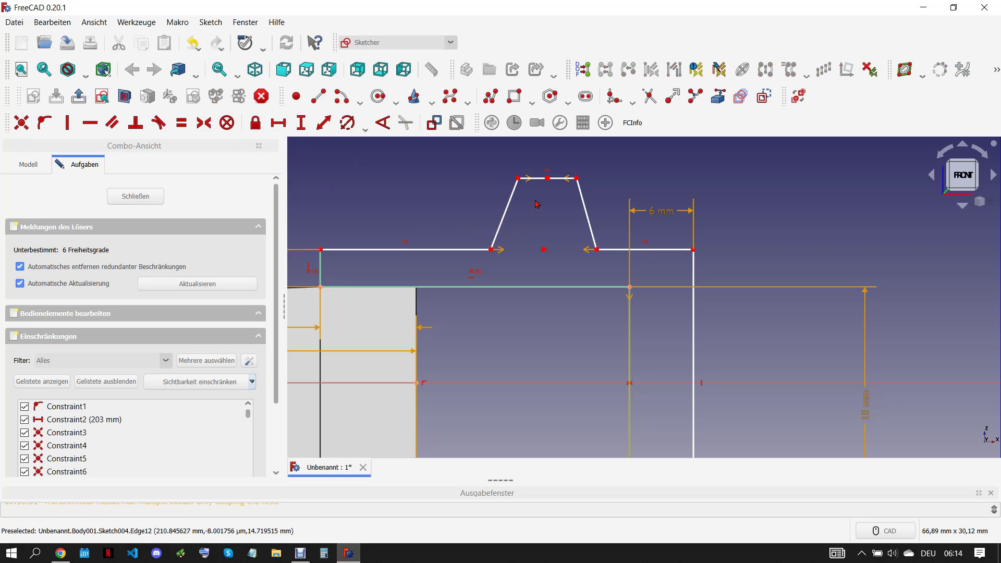
click(548, 179)
click(544, 250)
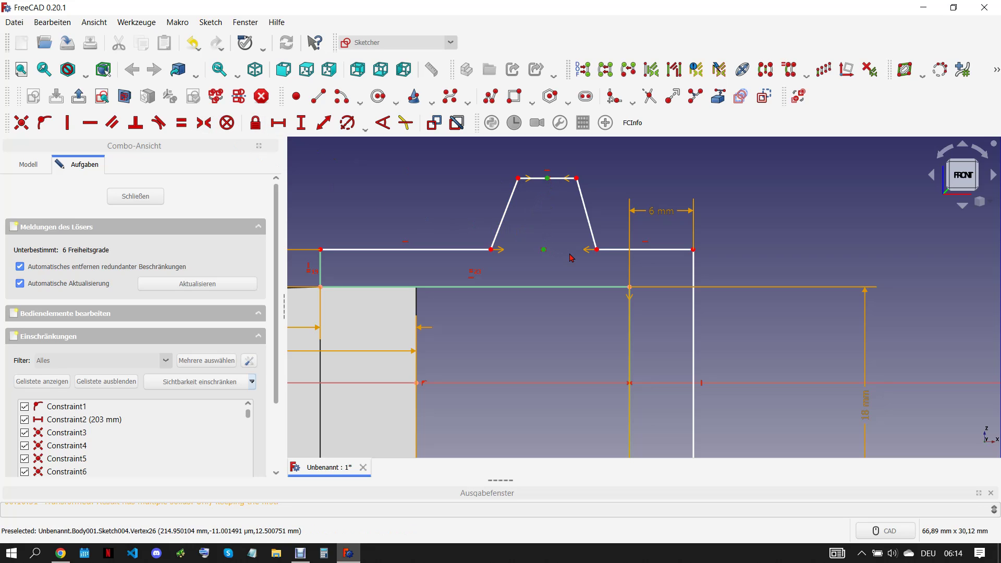
key(v)
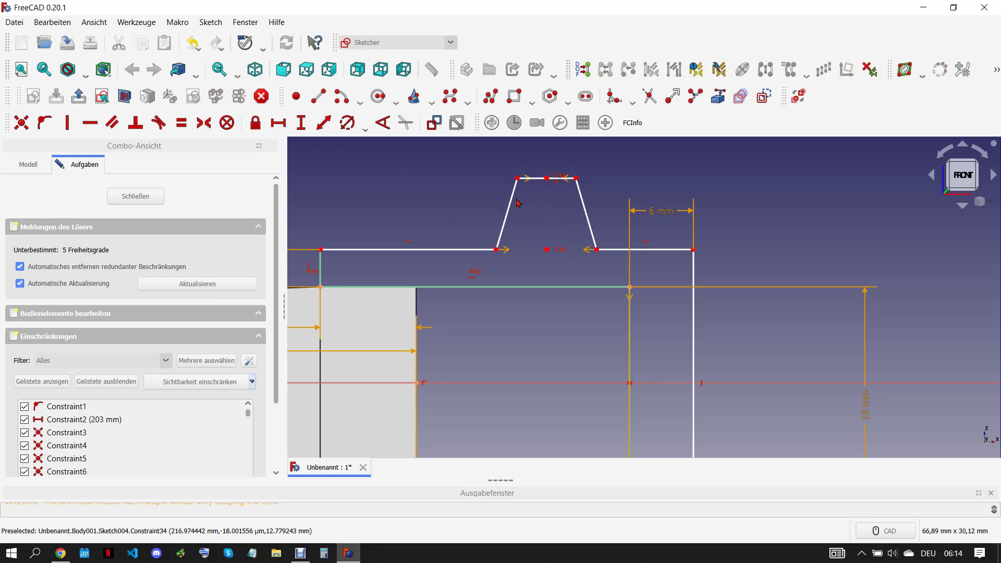
Dimension the trapezoid's slanted side to a 5.5 mm height and move the label left
click(509, 206)
click(301, 123)
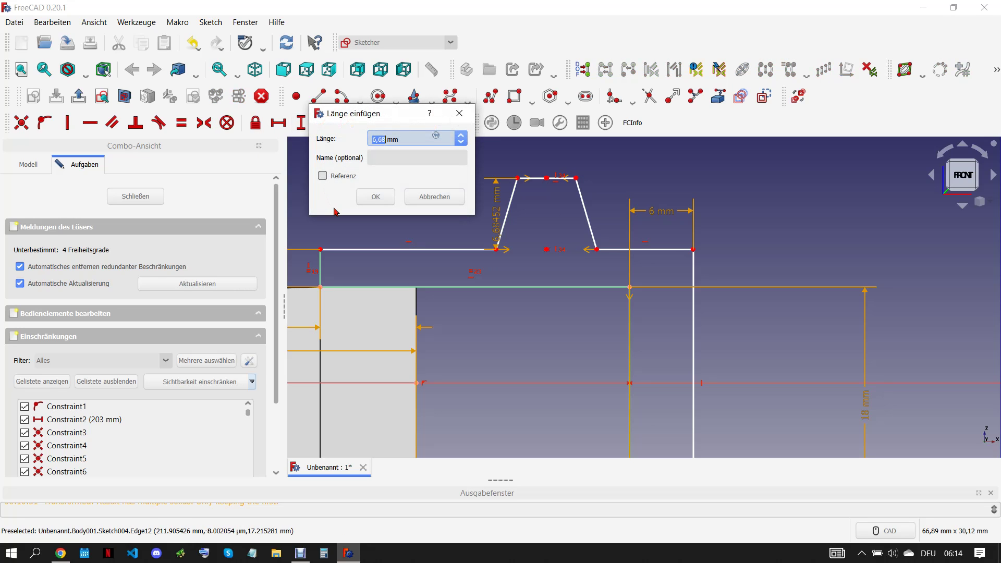
click(375, 196)
drag(495, 214, 448, 216)
Set the trapezoid's top edge length to 7 mm and compare against the reference drawing
click(532, 191)
click(324, 123)
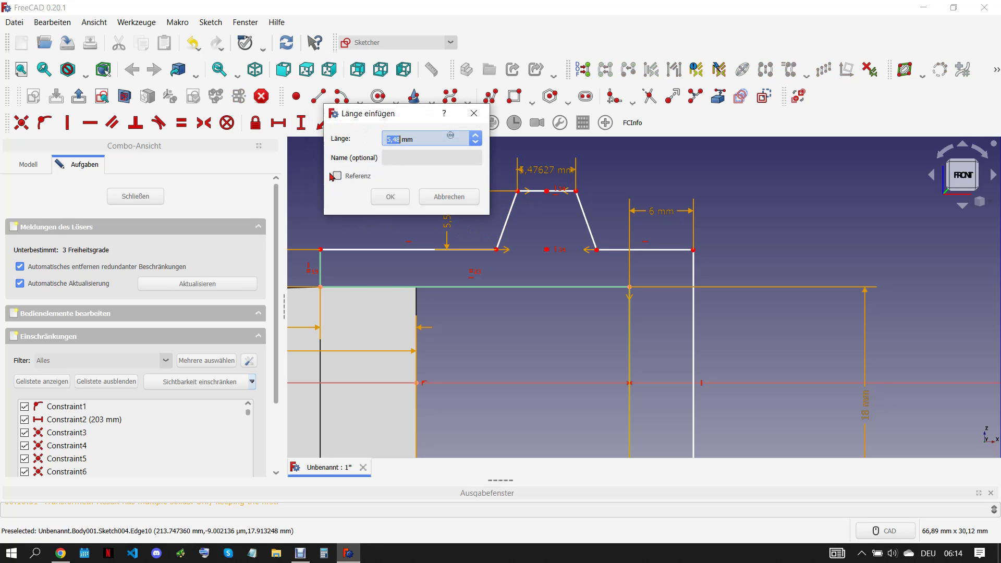
text(7)
click(388, 199)
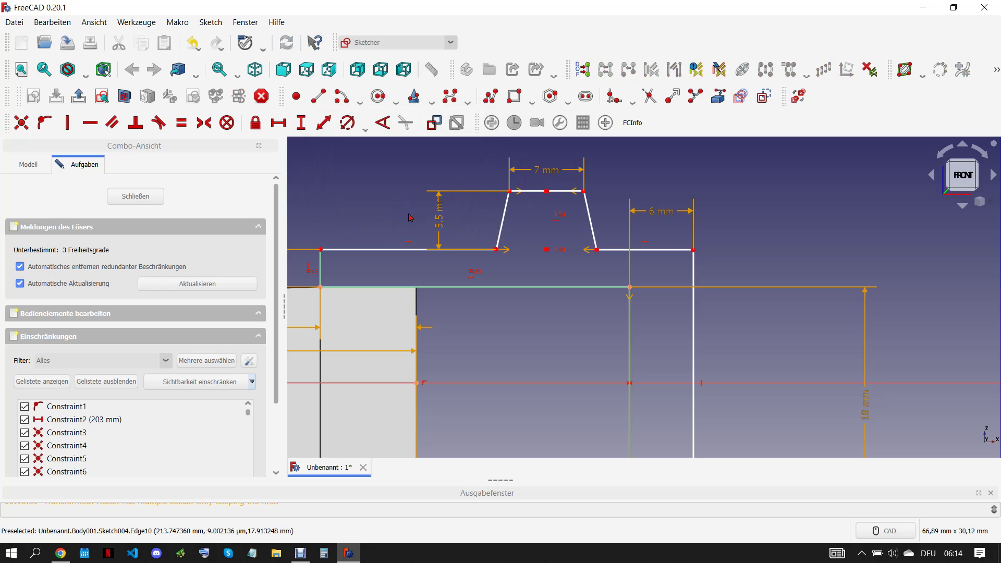
click(60, 553)
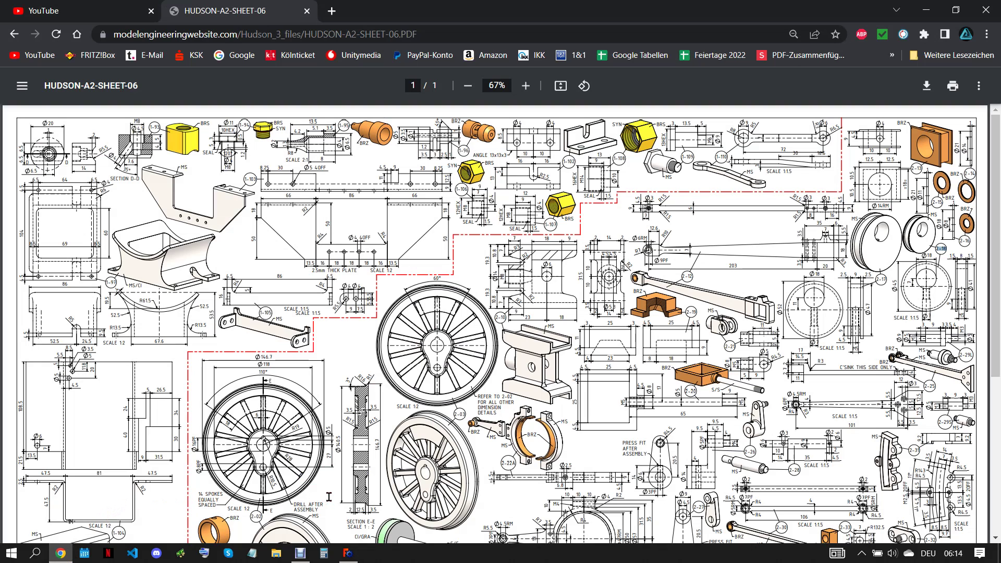
click(348, 552)
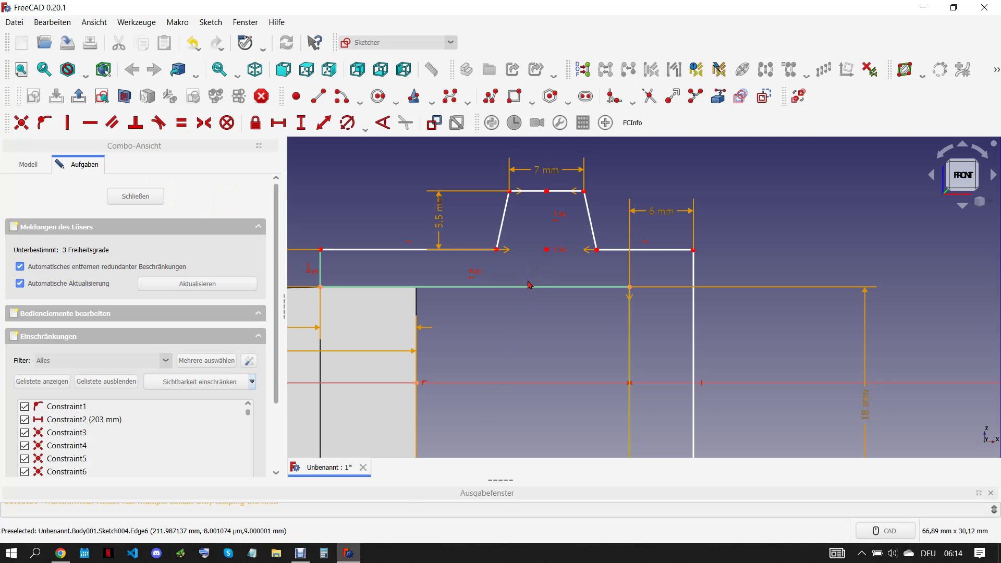
Place two points on the lower horizontal edge, one above the slot corner
click(301, 122)
click(521, 287)
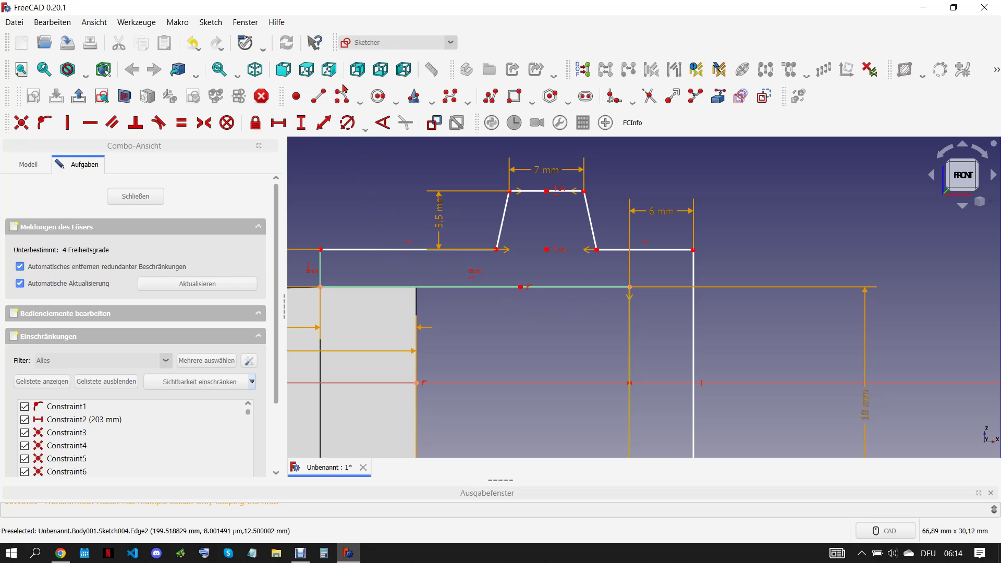
click(296, 96)
click(416, 286)
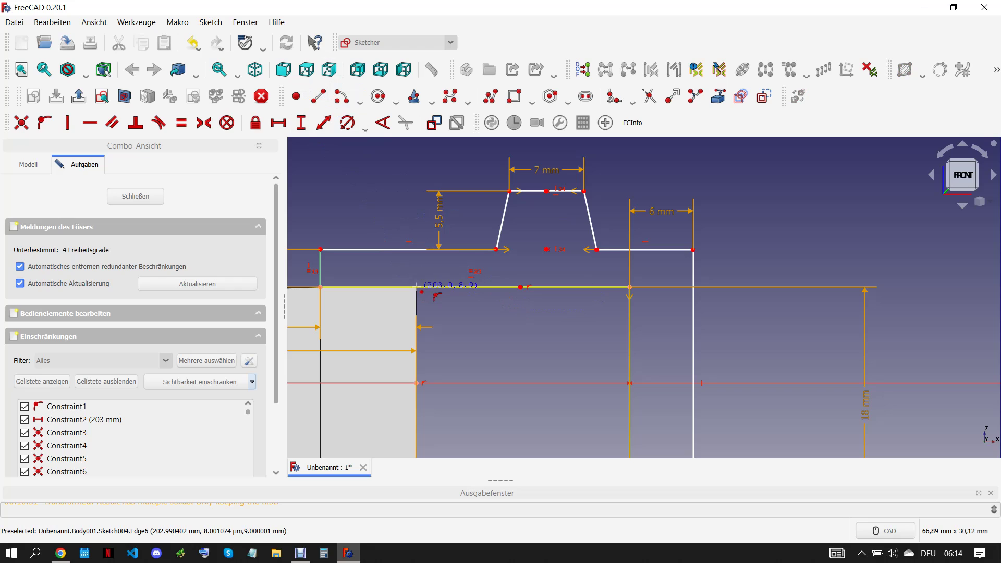
Add a 9 mm horizontal distance from the lower edge's left end to the slot-corner point
click(321, 287)
click(417, 288)
click(416, 287)
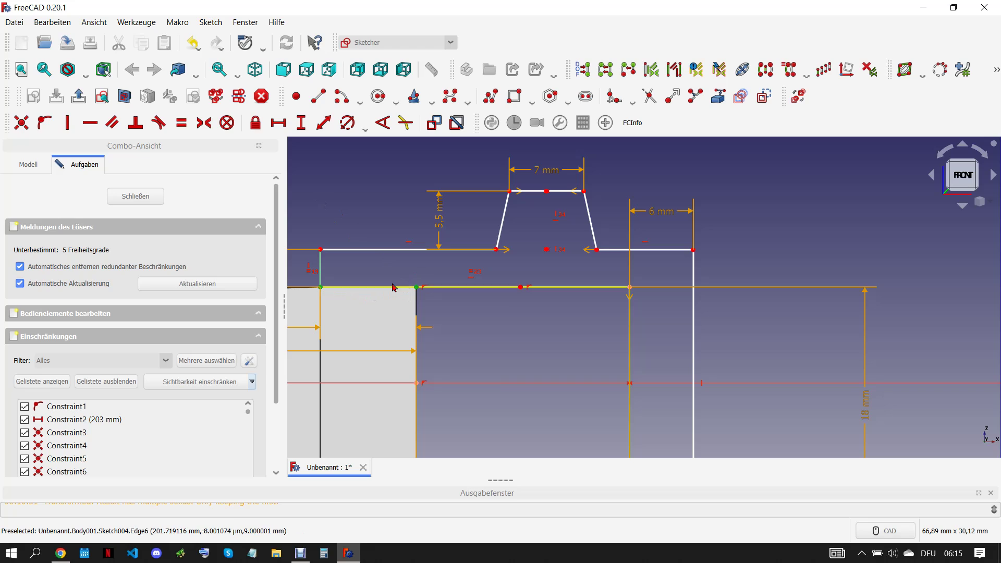
click(277, 122)
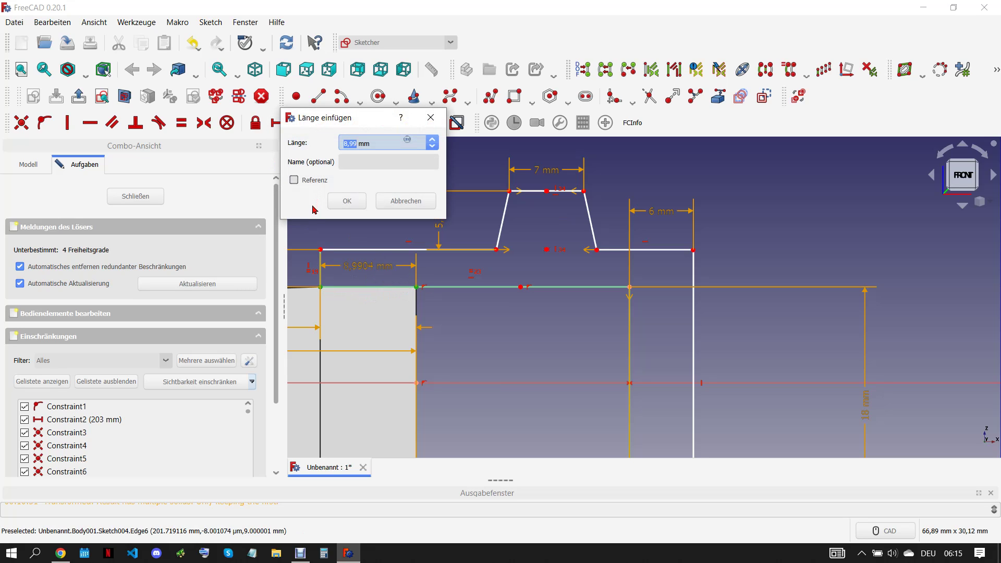
text(9)
key(Return)
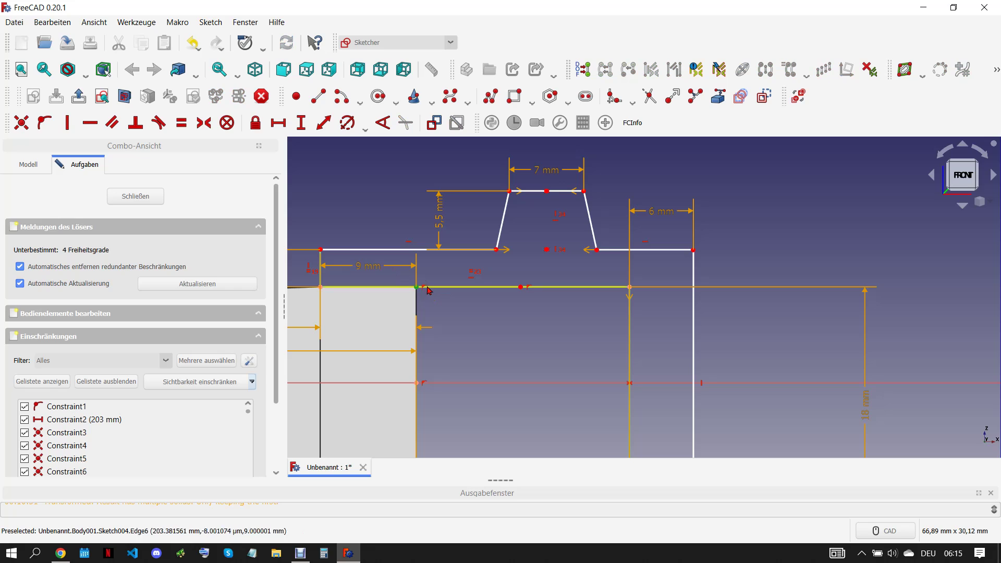
Centre the middle point on the lower edge and align the trapezoid centre vertically above it
click(530, 290)
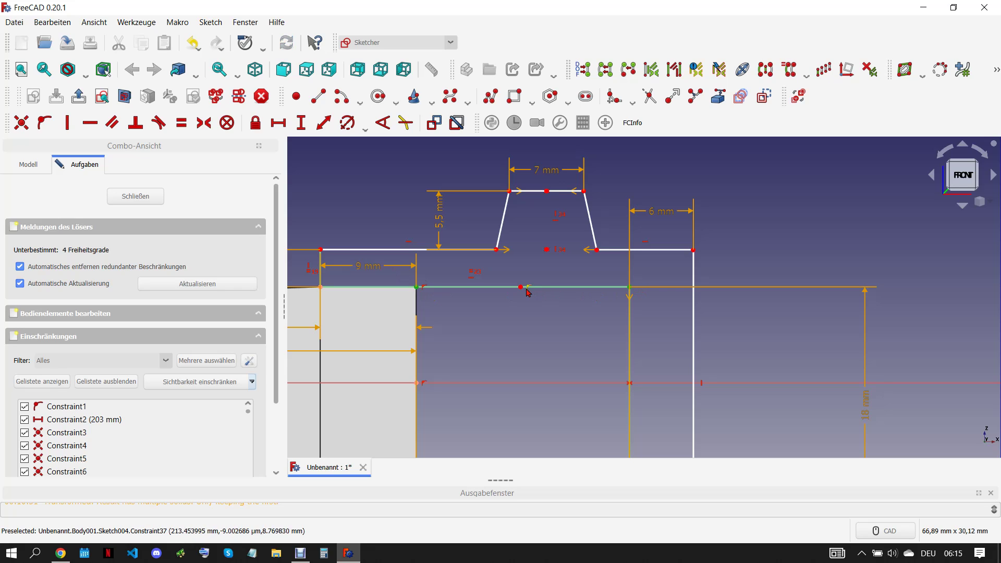
click(520, 287)
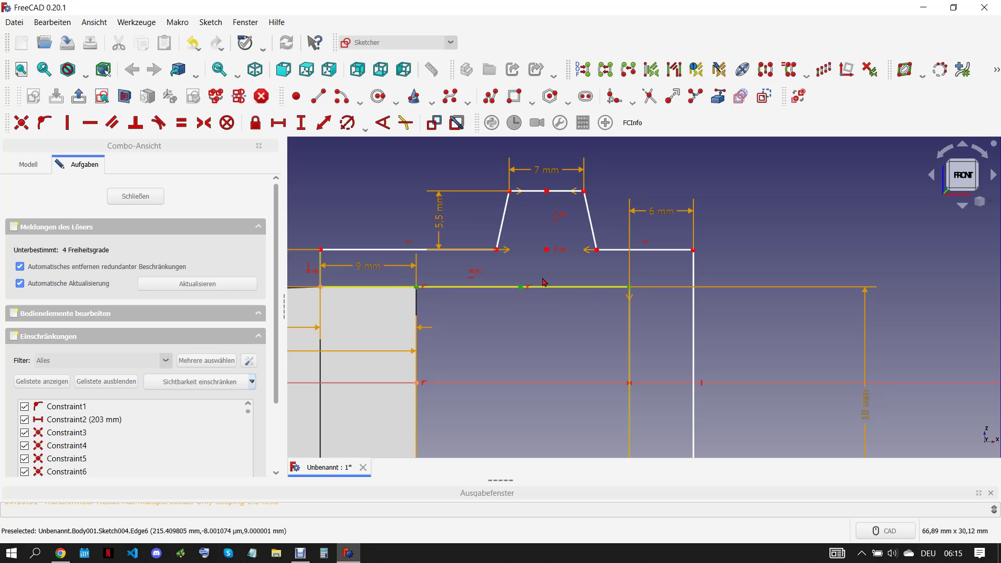
click(211, 128)
click(546, 249)
click(526, 287)
key(v)
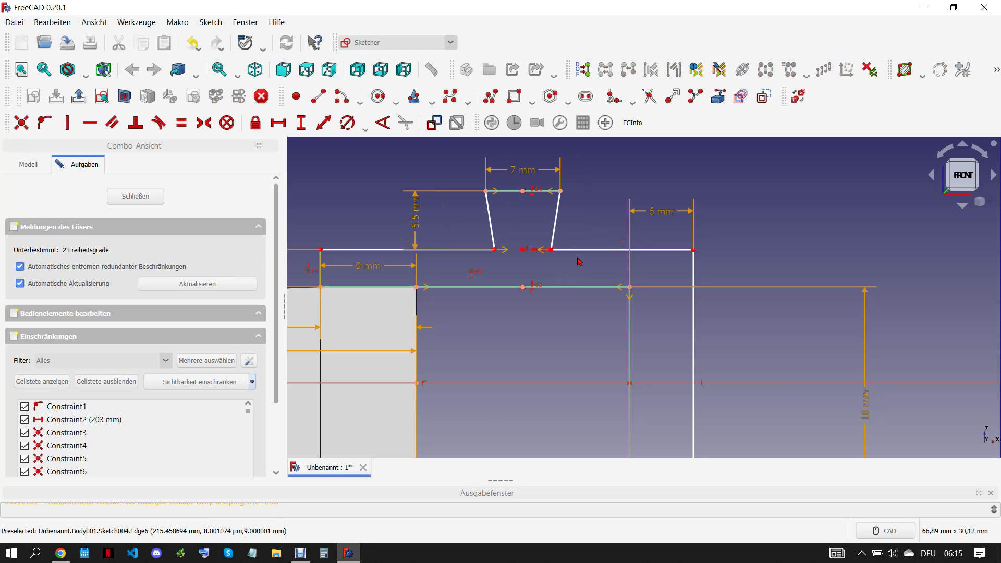
Level the trapezoid's base corners and set the base width to 10 mm
drag(547, 254, 558, 260)
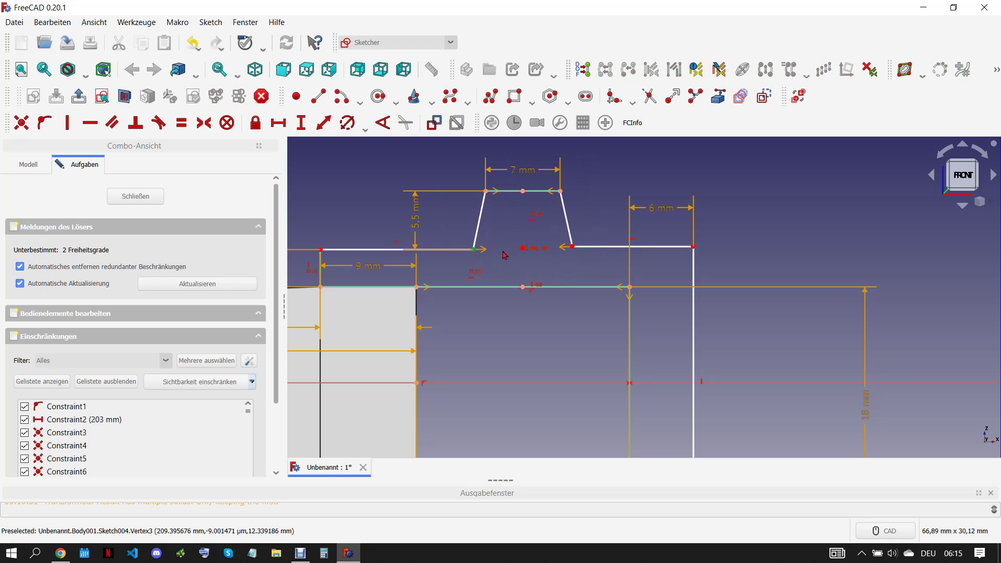
click(473, 249)
key(h)
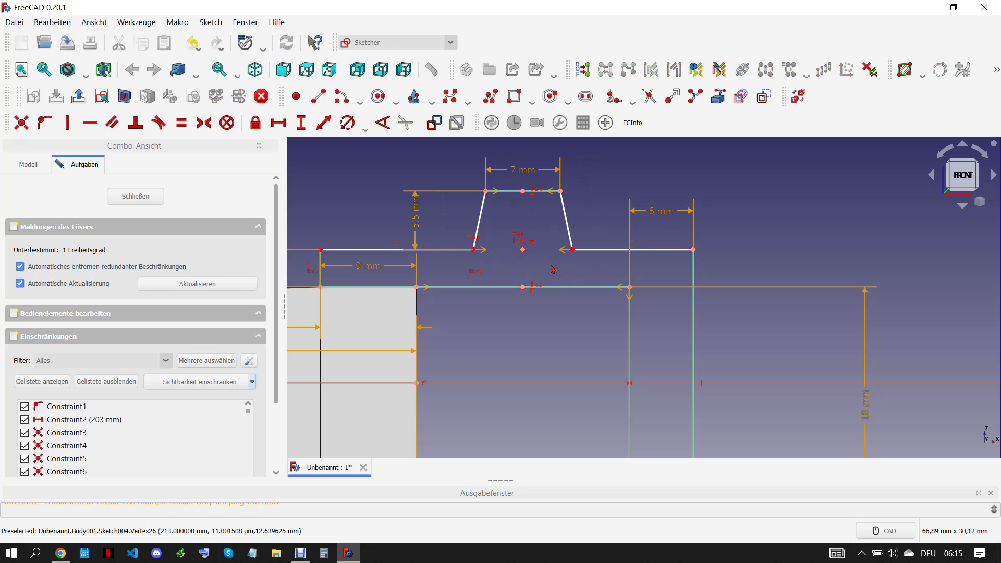
drag(574, 253, 581, 255)
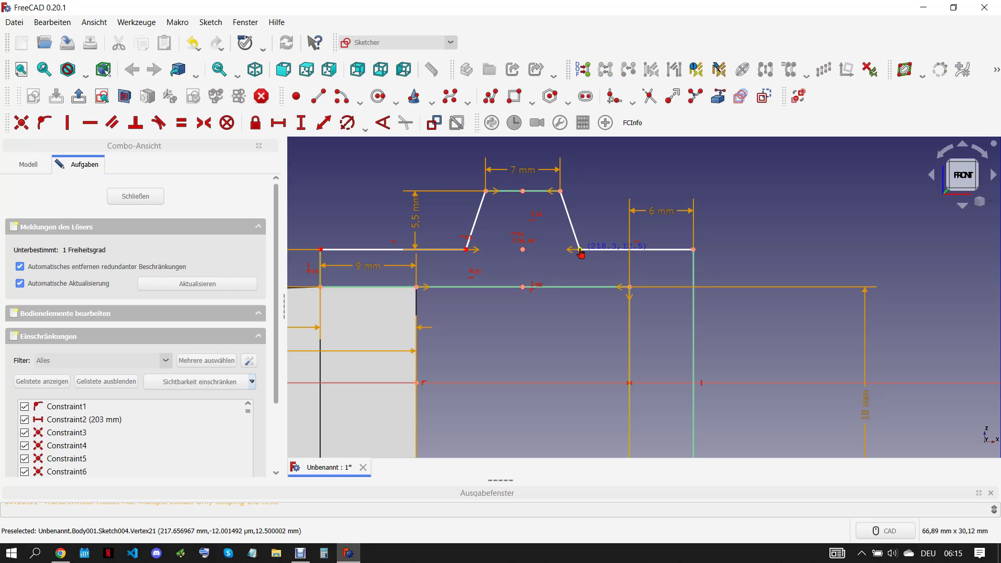
click(581, 250)
click(466, 250)
click(277, 127)
text(1)
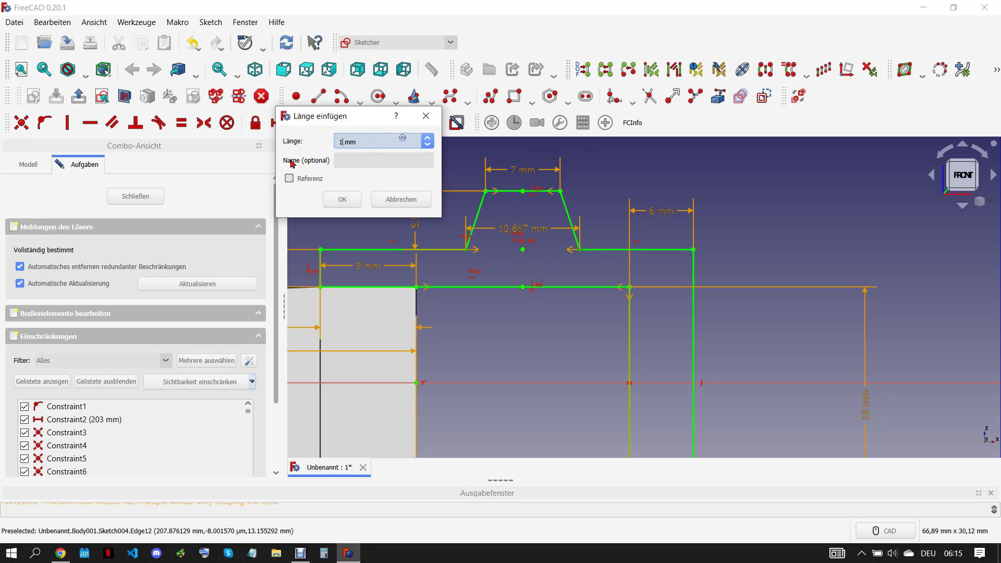
text(0)
key(Return)
scroll(609, 247, down, 3)
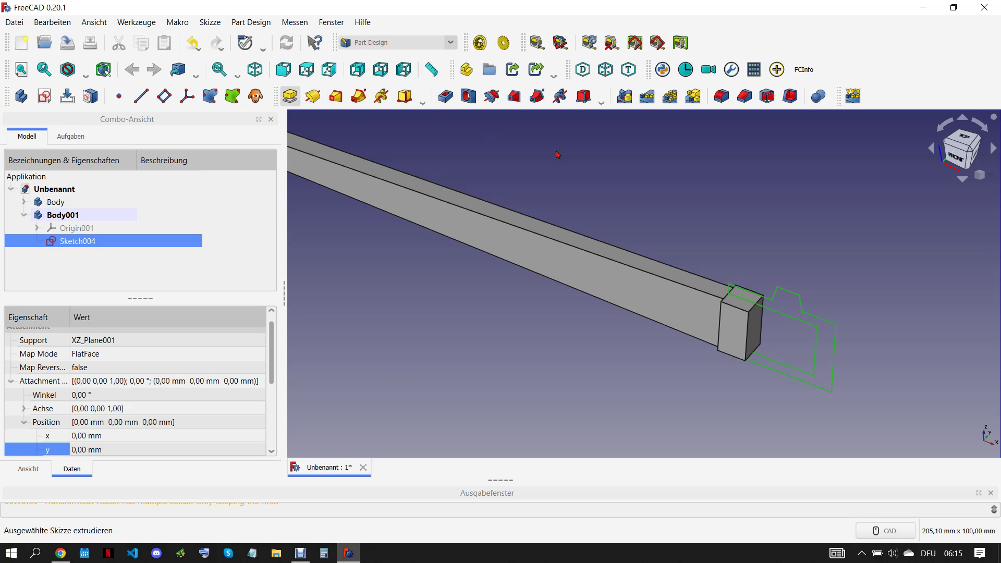
Pad Sketch004 9 mm symmetric to its plane and compare the yoke with the reference drawing
text(9)
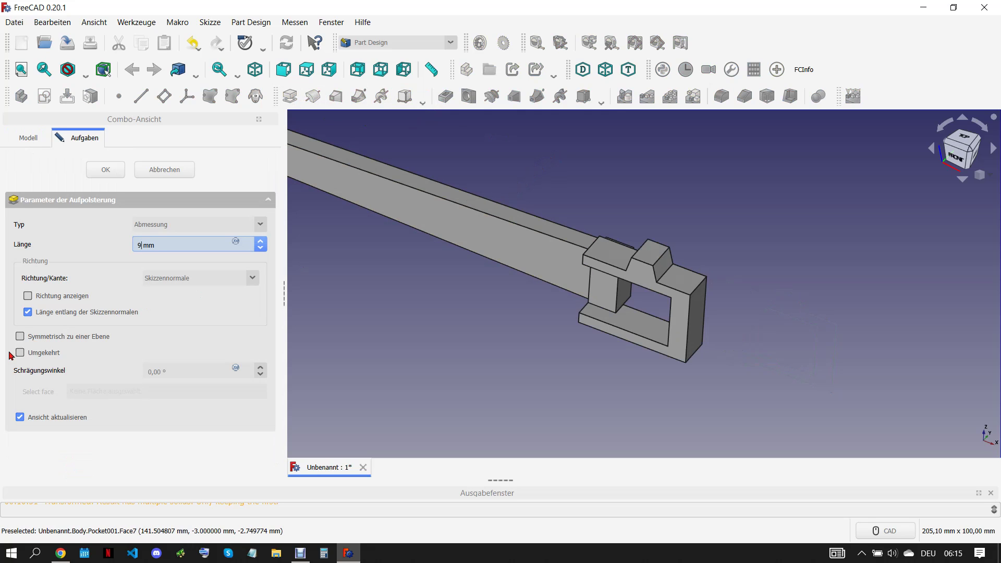
click(21, 337)
click(105, 170)
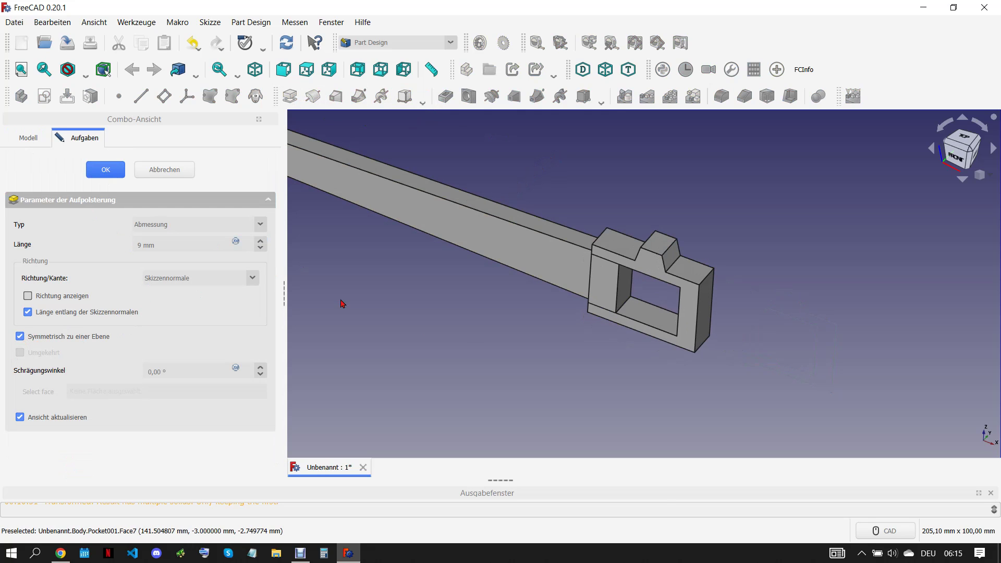
scroll(555, 349, down, 2)
scroll(608, 358, down, 3)
scroll(563, 376, up, 3)
scroll(580, 380, up, 2)
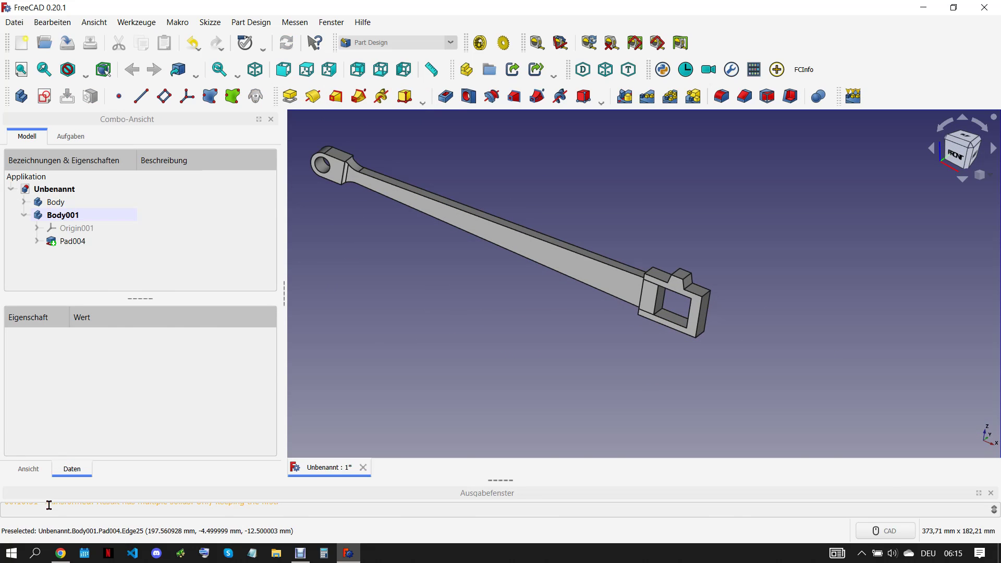
click(61, 553)
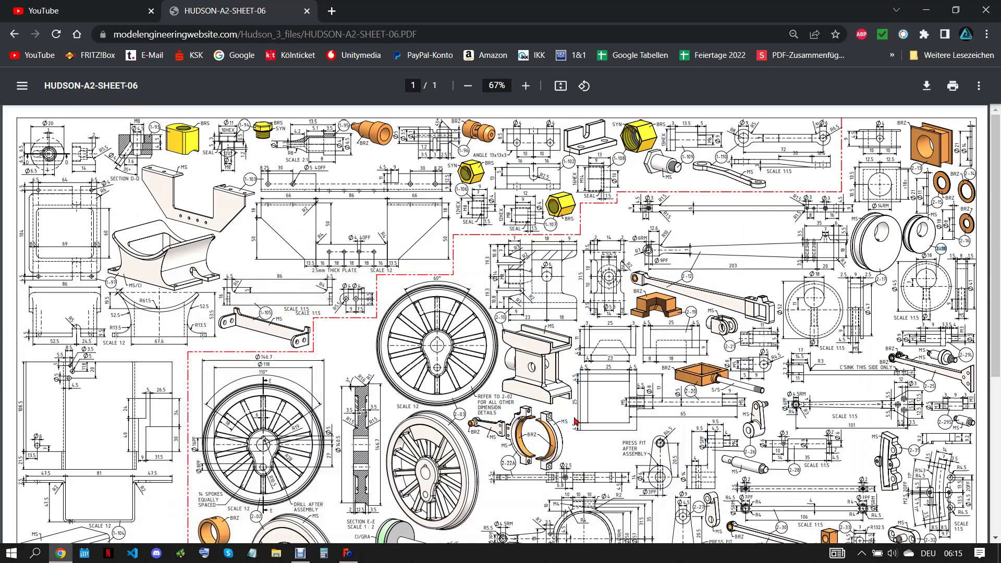
click(348, 552)
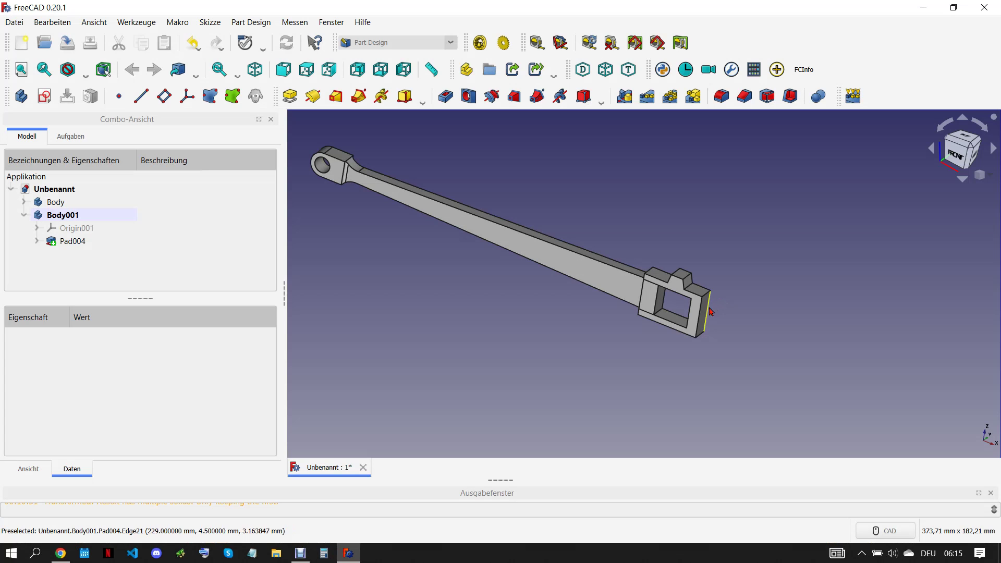
Round the yoke's two outer corner edges with a 3 mm fillet
click(709, 290)
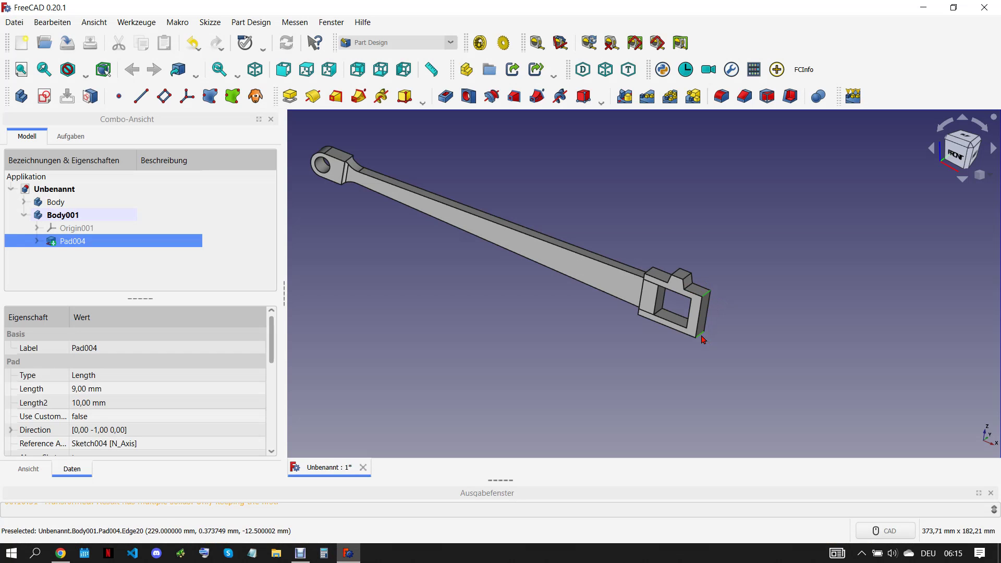
click(722, 95)
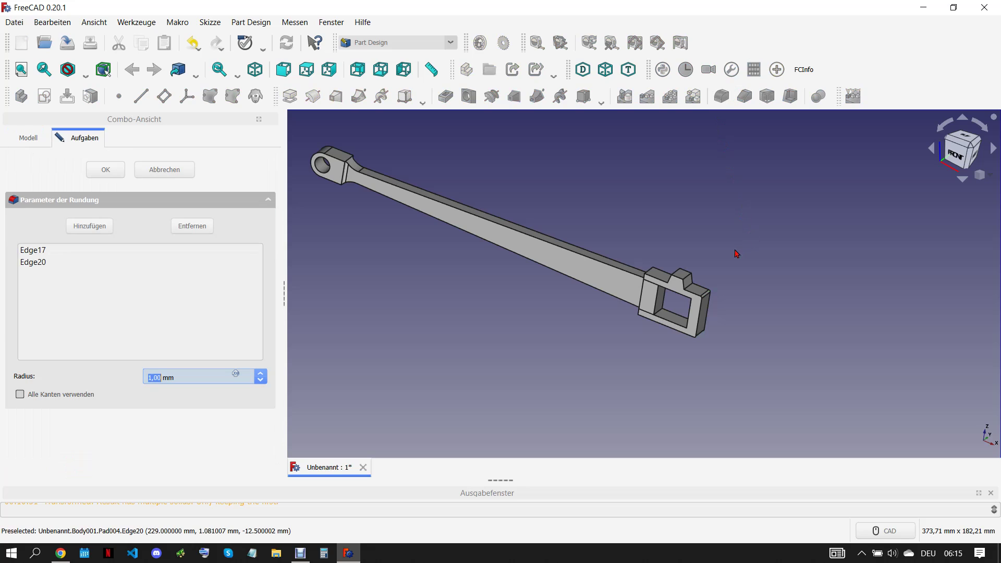
text(3)
middle_drag(775, 304, 480, 362)
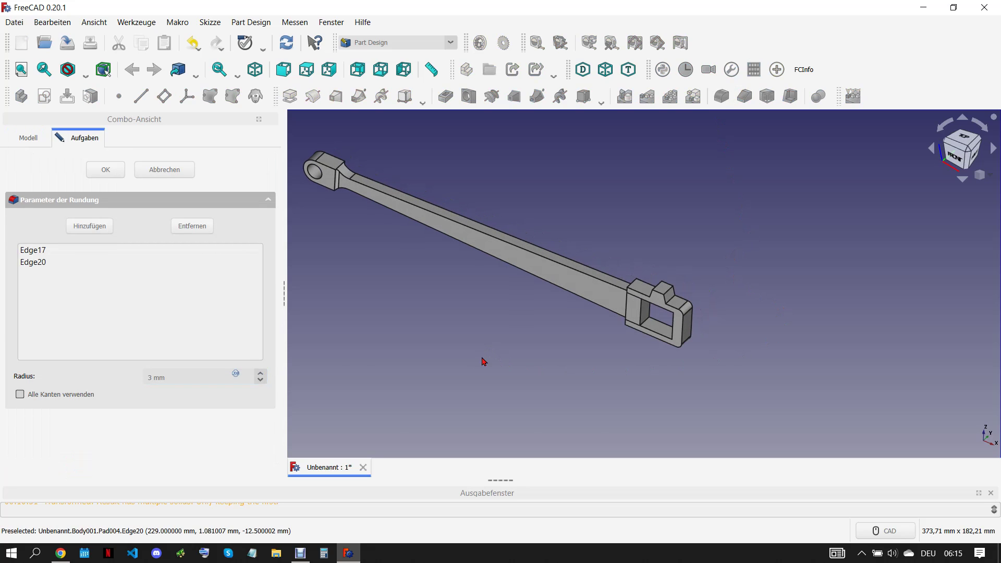
key(Return)
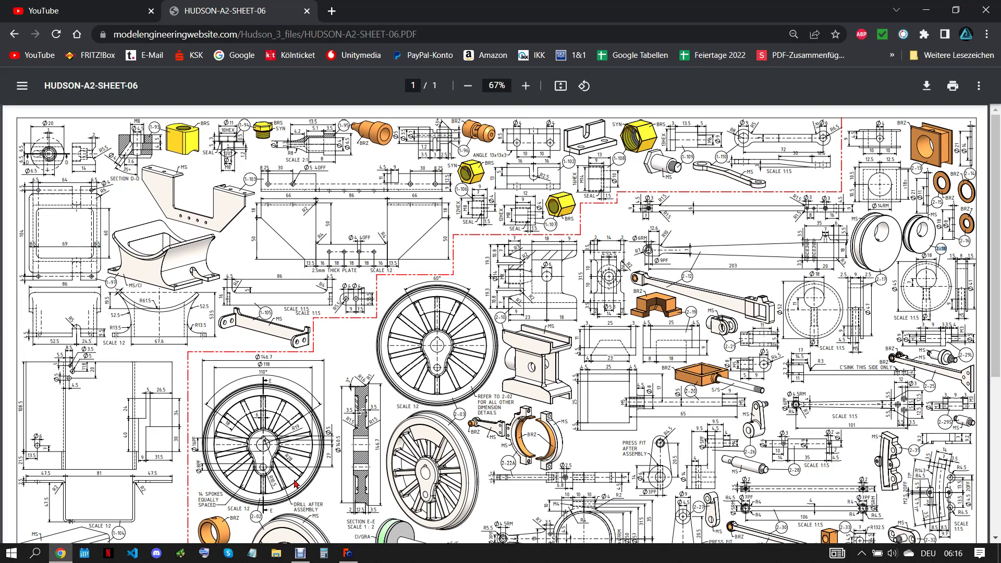
click(348, 553)
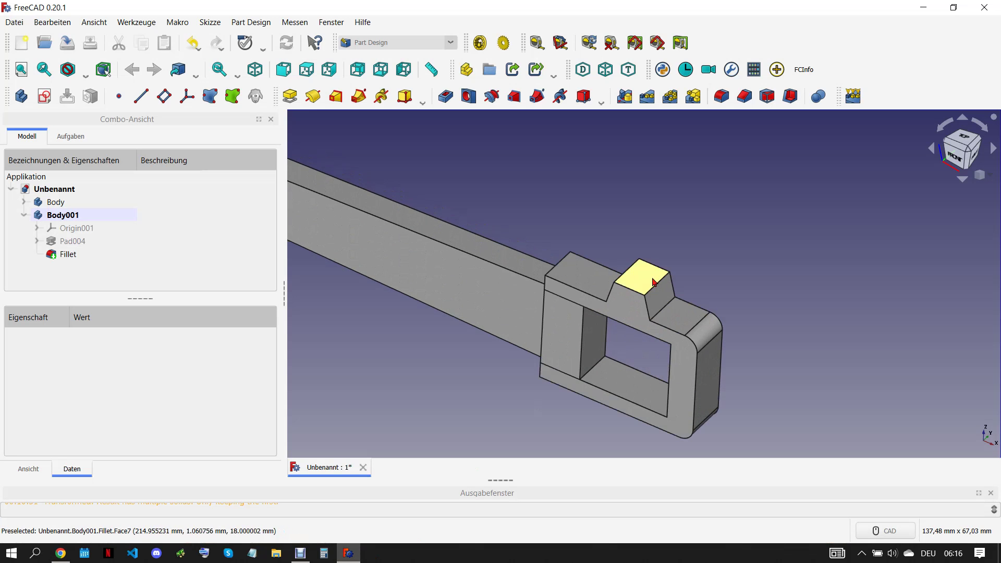
click(44, 96)
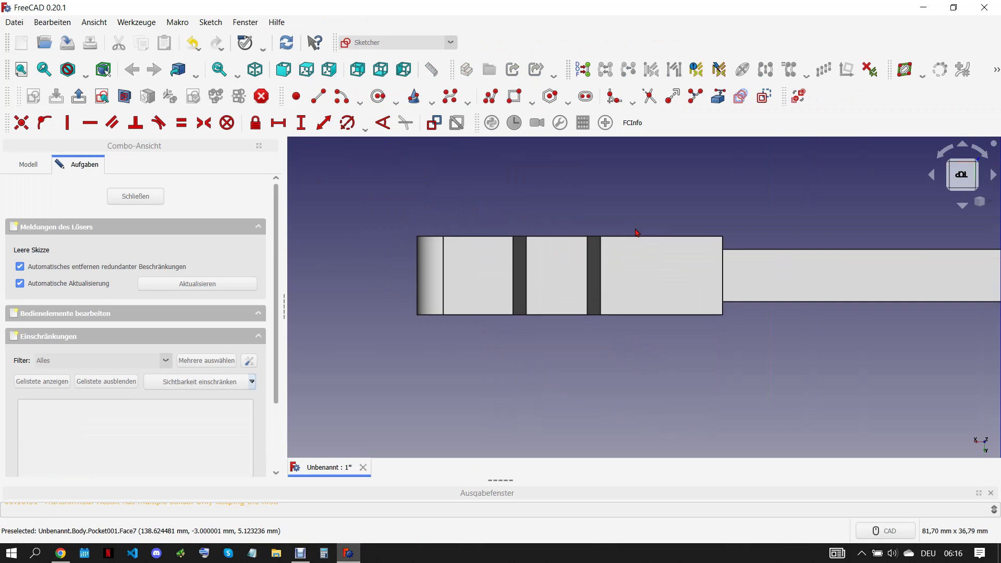
Reference the block's top and bottom edges and sketch a 3 mm circle on the axis
click(712, 99)
click(552, 238)
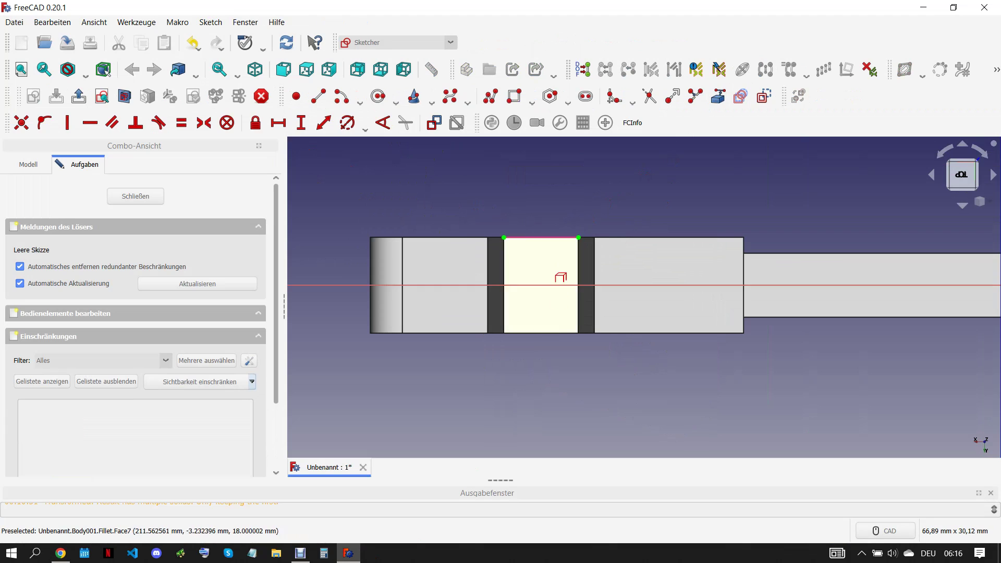
click(551, 333)
click(378, 95)
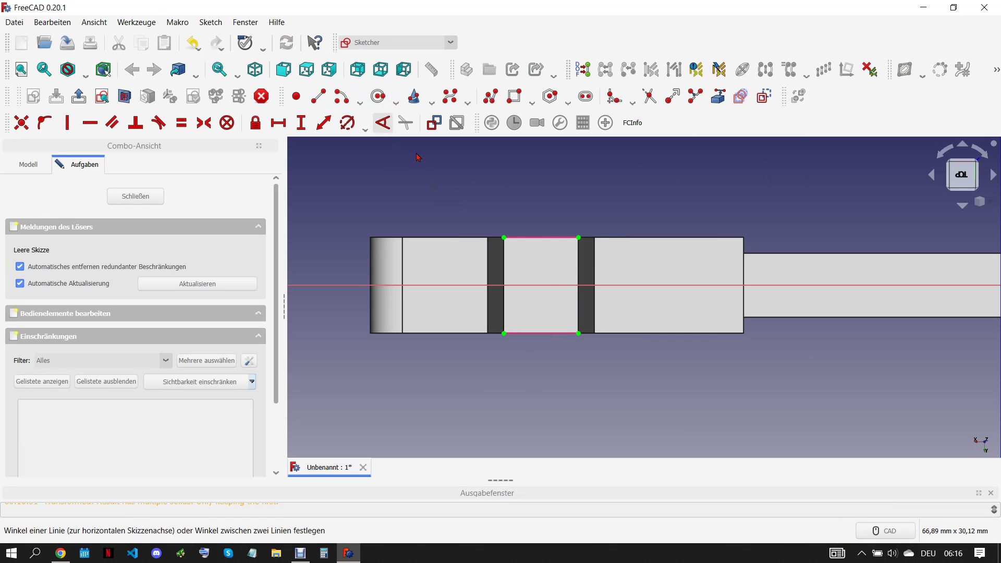
click(542, 285)
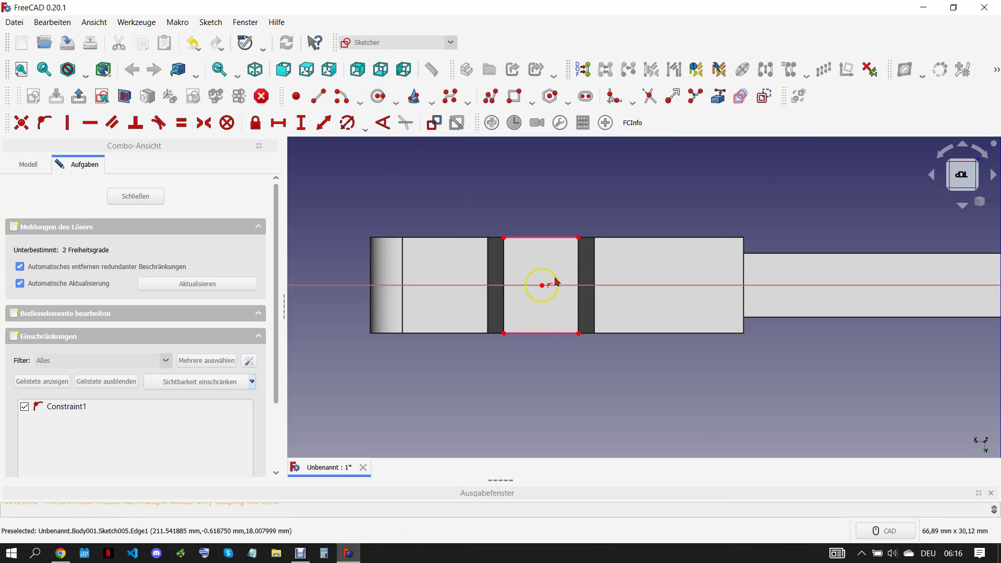
click(343, 120)
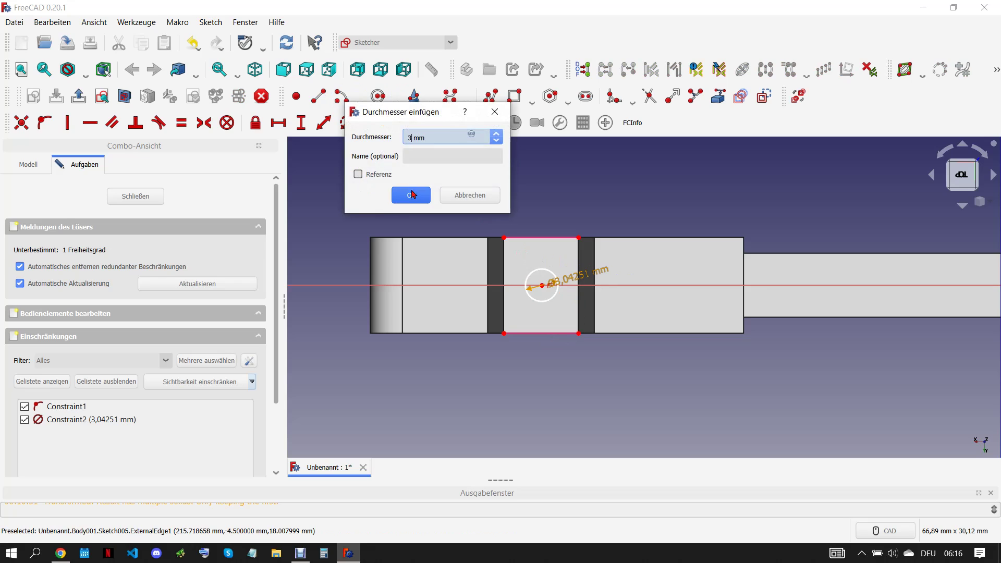
click(411, 194)
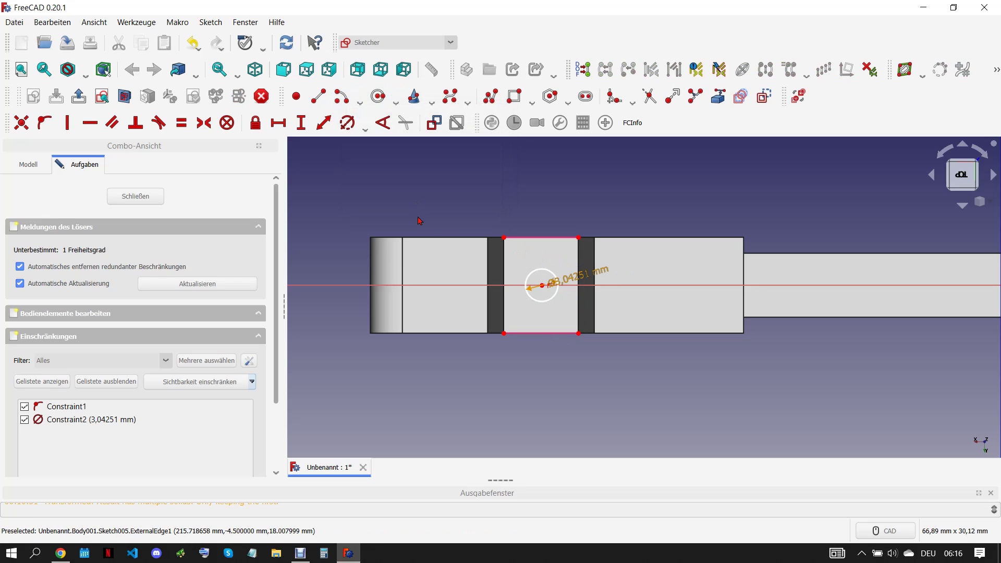
Centre the circle symmetrically between the block's opposite corners and close the sketch
click(503, 237)
click(578, 333)
click(540, 284)
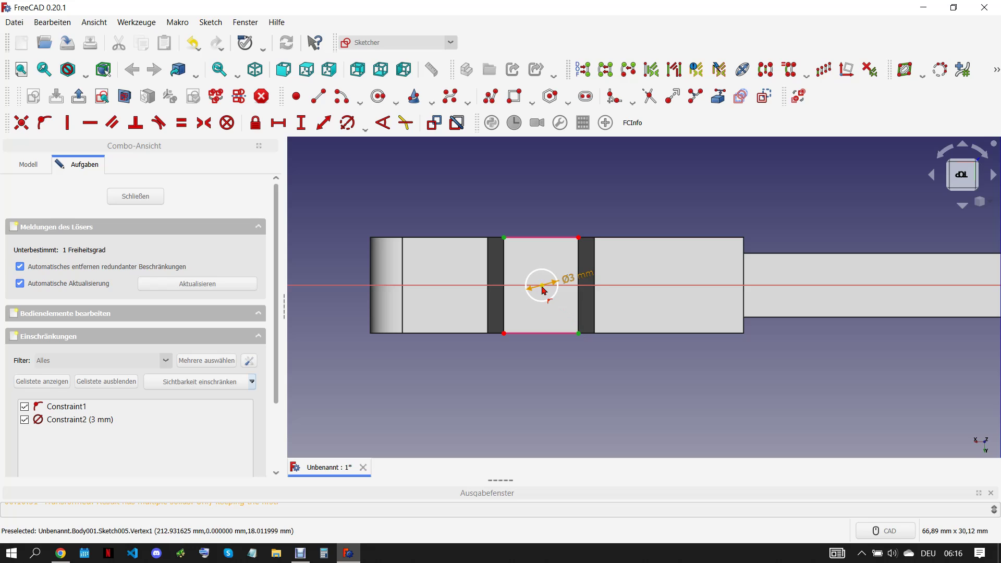
click(204, 122)
click(161, 194)
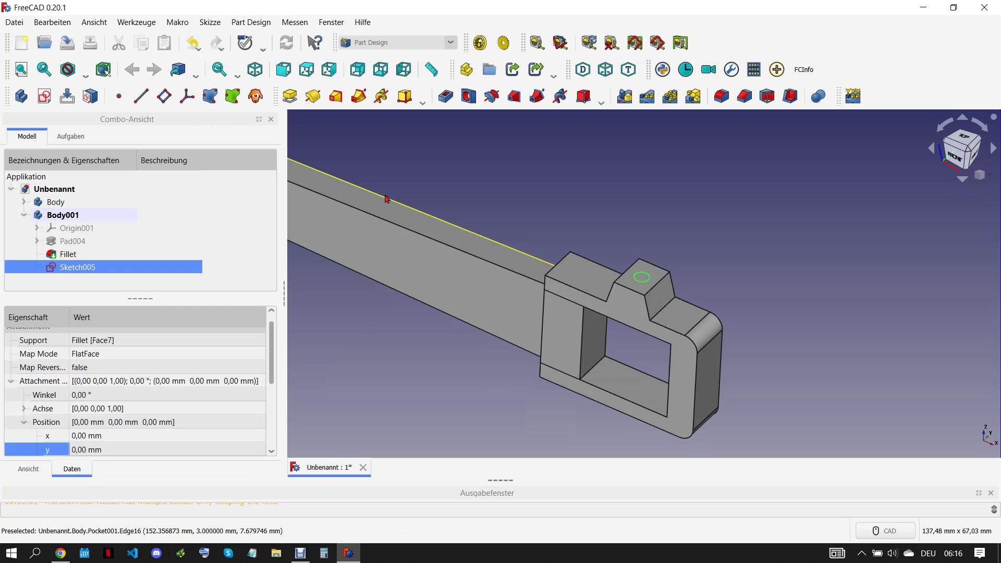
Pocket the hole sketch 11 mm deep, then start a new sketch on the part
click(445, 96)
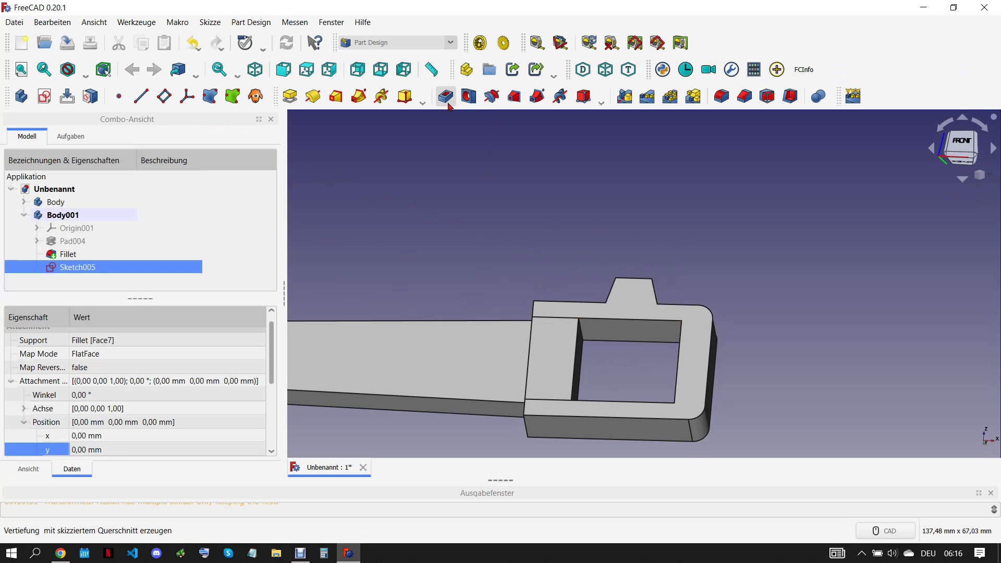
text(11)
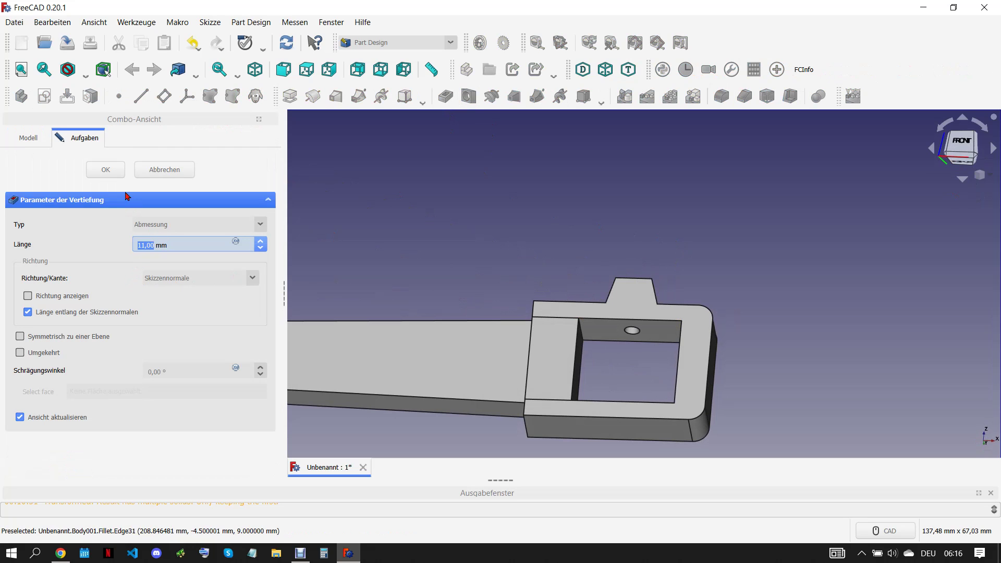
click(309, 218)
key(Return)
middle_drag(580, 259, 602, 374)
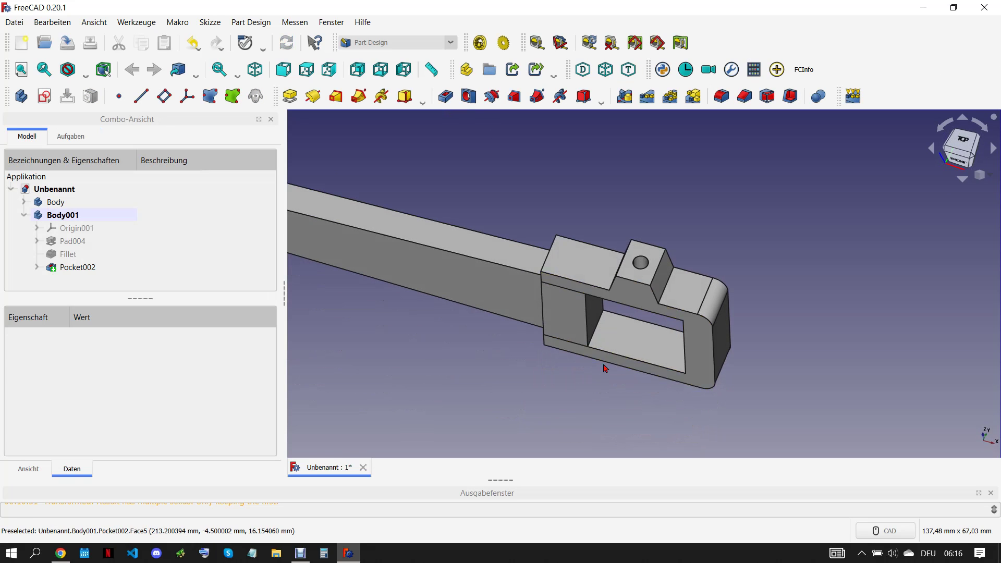
click(44, 96)
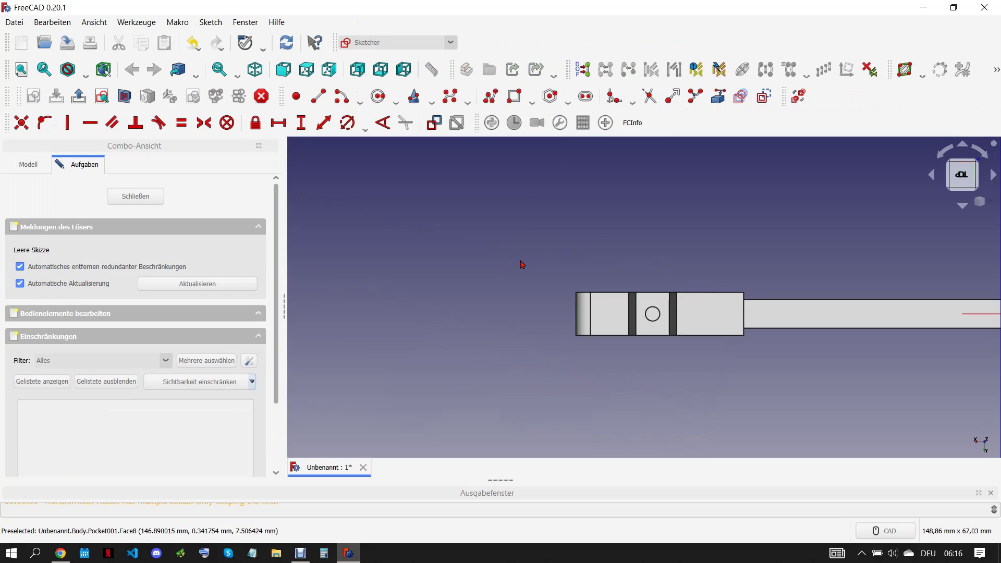
Draw two circles on the block with centres on the horizontal axis, checking the PDF drawing
scroll(463, 257, up, 2)
click(378, 96)
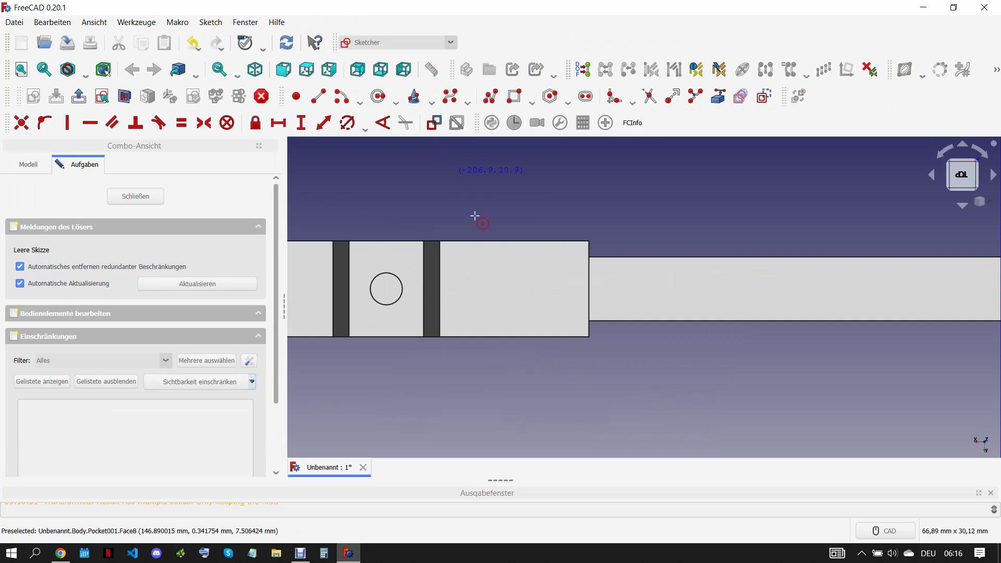
click(494, 290)
click(513, 295)
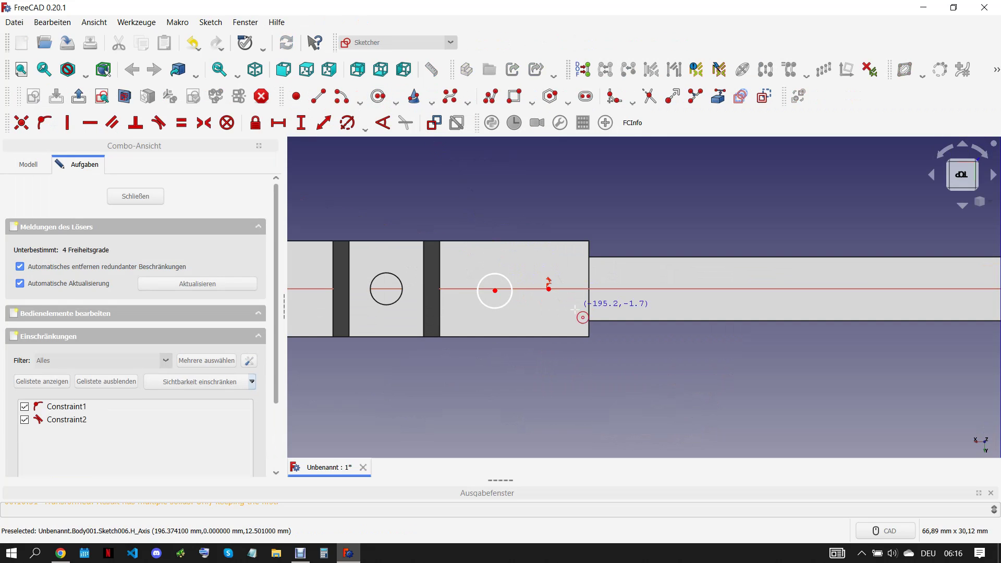
click(193, 43)
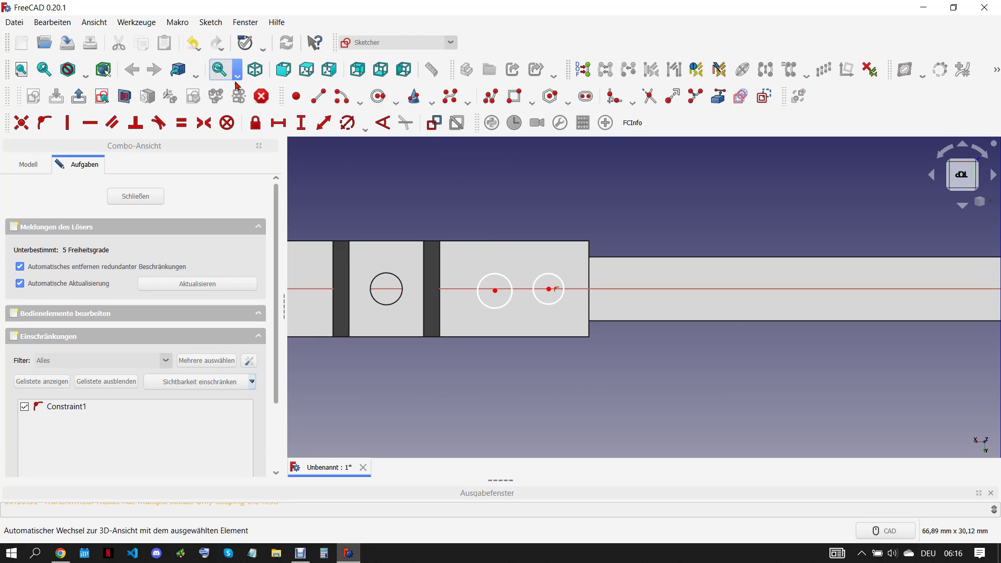
click(495, 290)
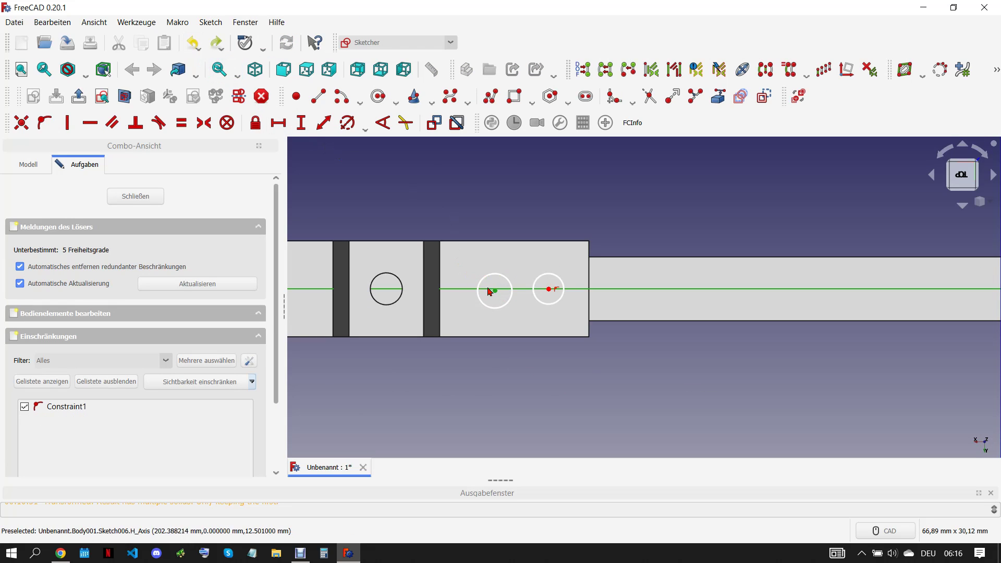
click(44, 123)
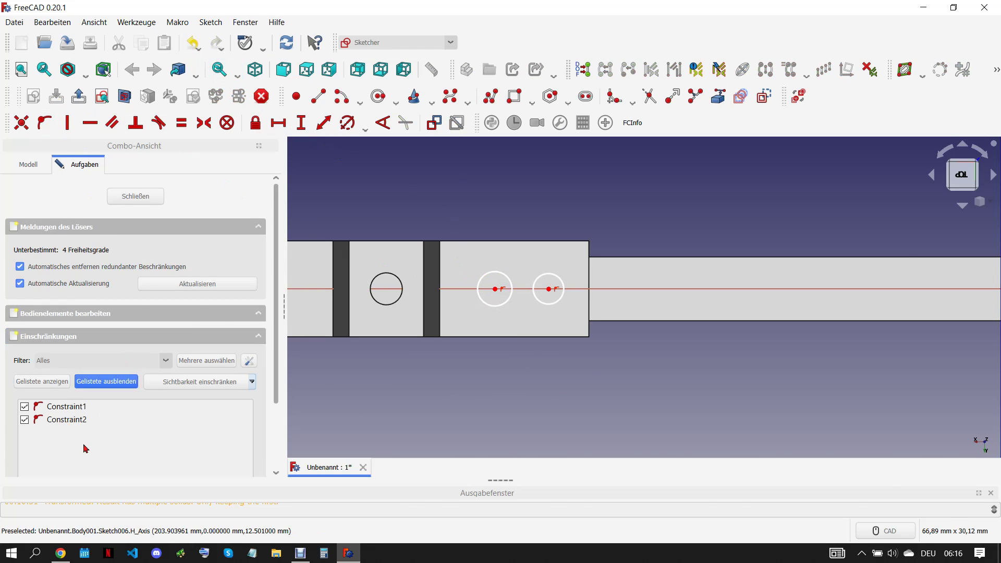
click(61, 552)
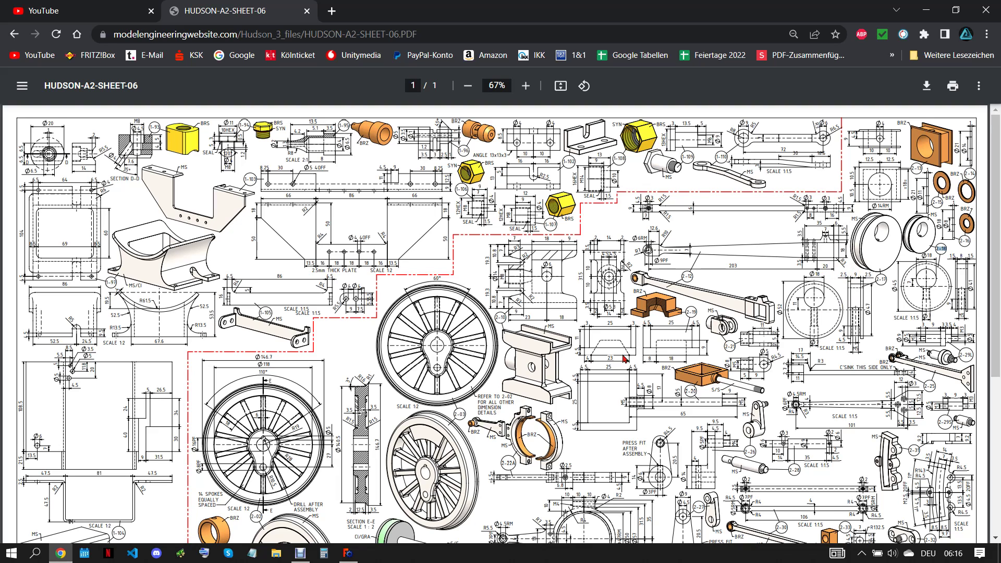
click(349, 553)
middle_drag(522, 273, 570, 273)
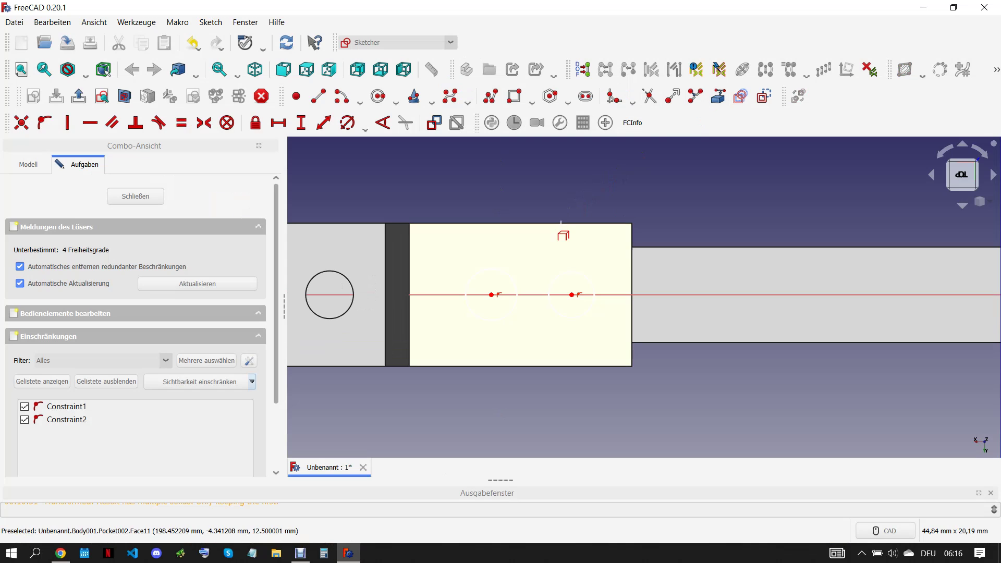
Reference the block's top edge and place a point 9 mm from its right end
click(602, 222)
click(296, 96)
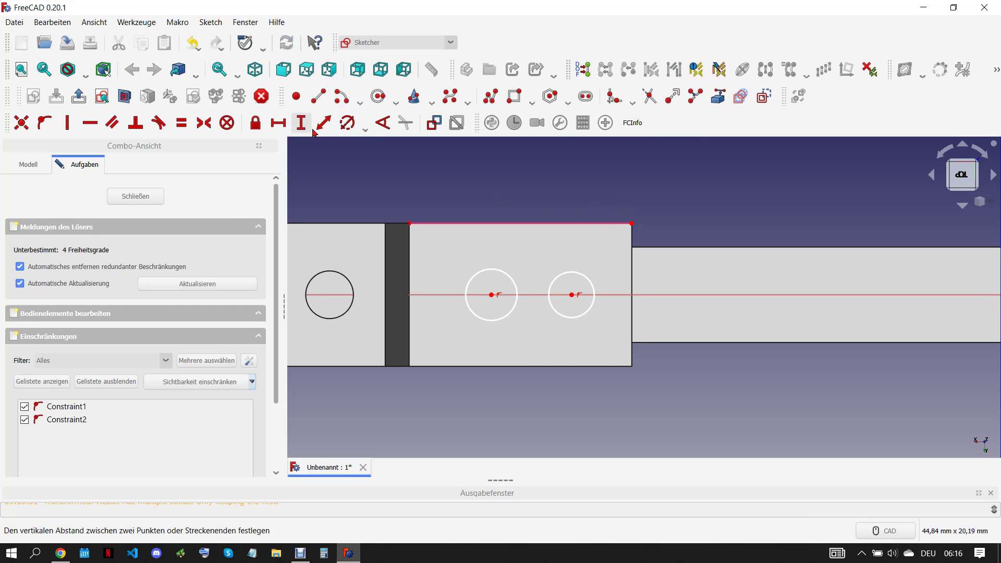
click(456, 222)
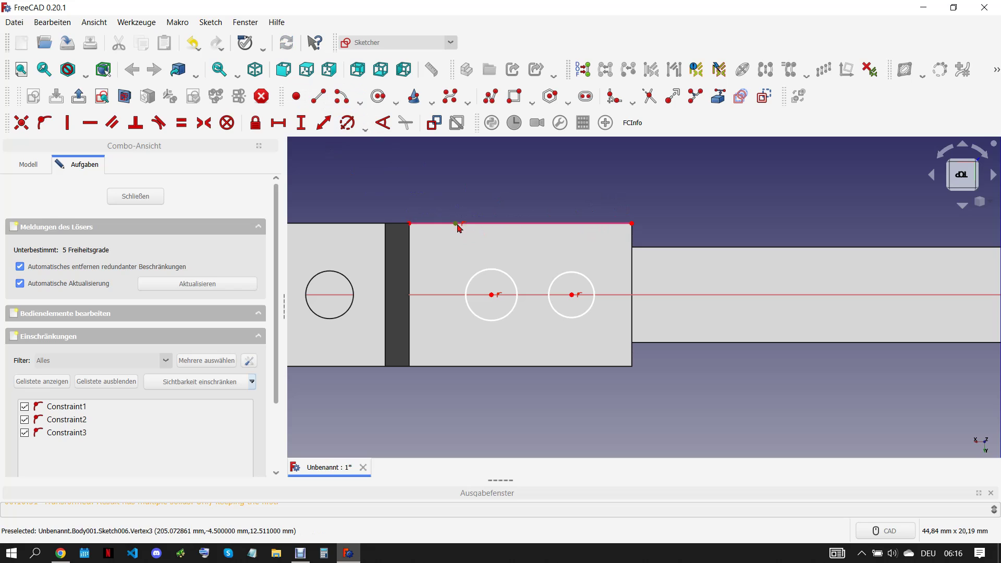
click(631, 224)
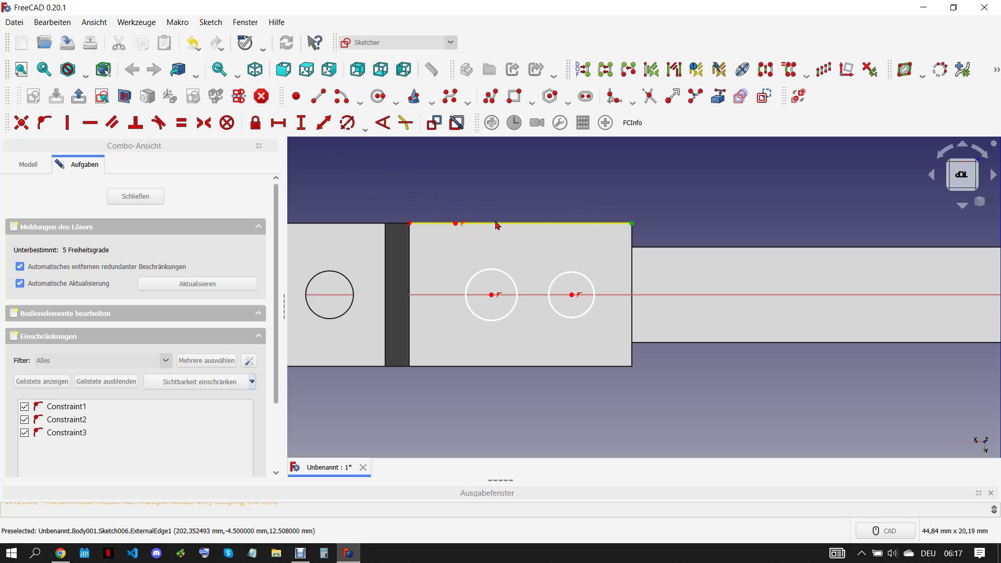
click(456, 224)
click(278, 122)
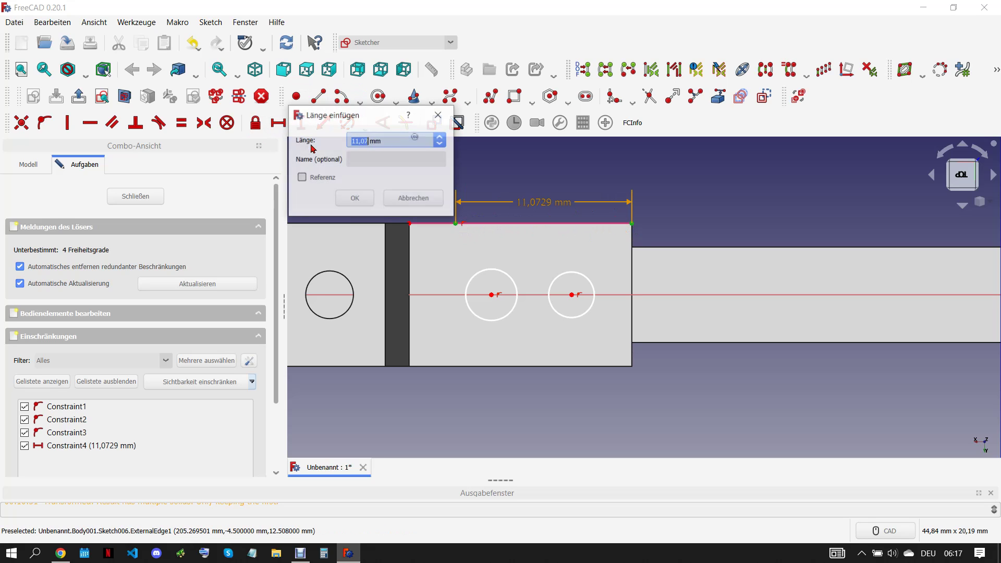
text(9)
key(Return)
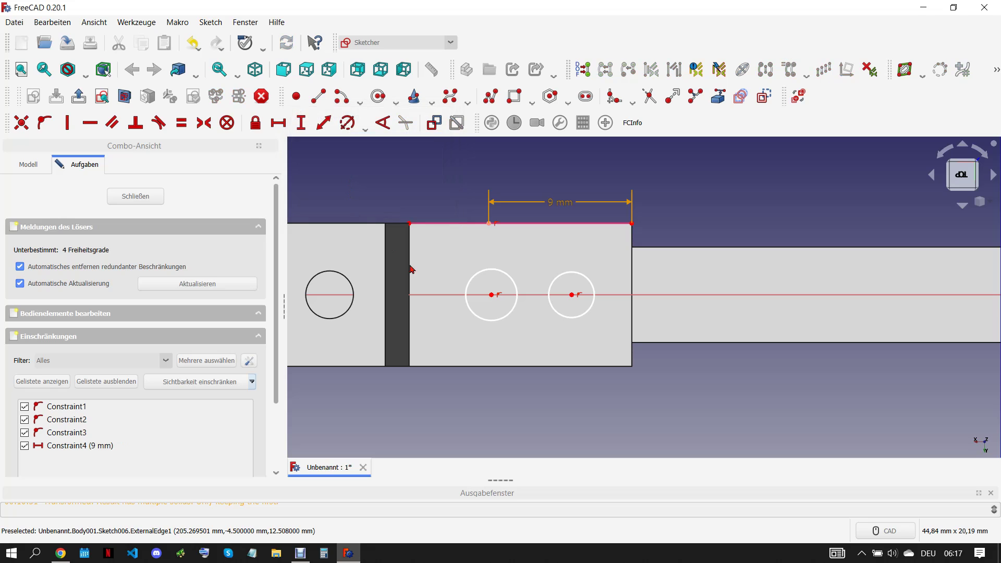
Draw a vertical line from the axis, centred midway along the 9 mm span
click(313, 106)
click(538, 294)
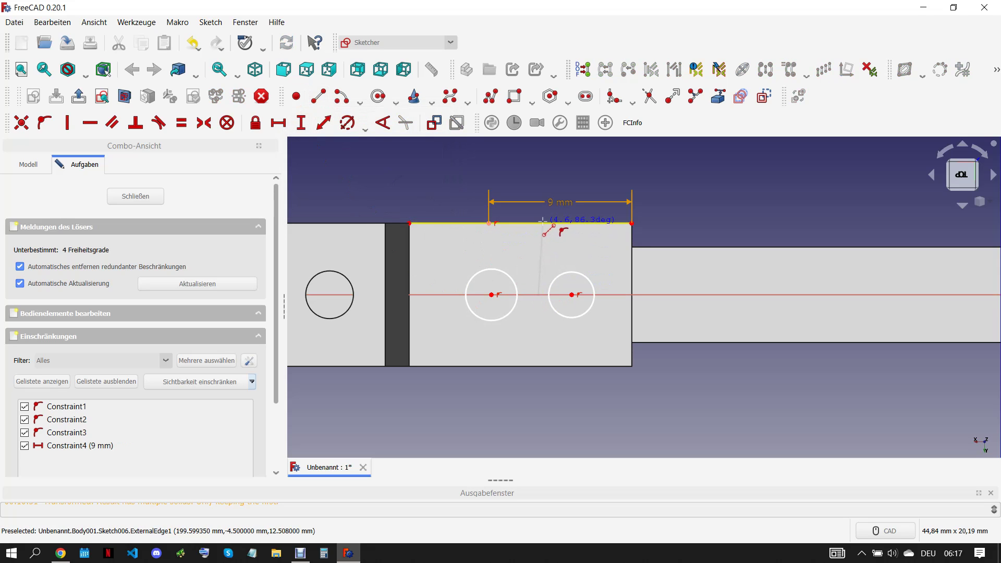
click(543, 223)
click(543, 248)
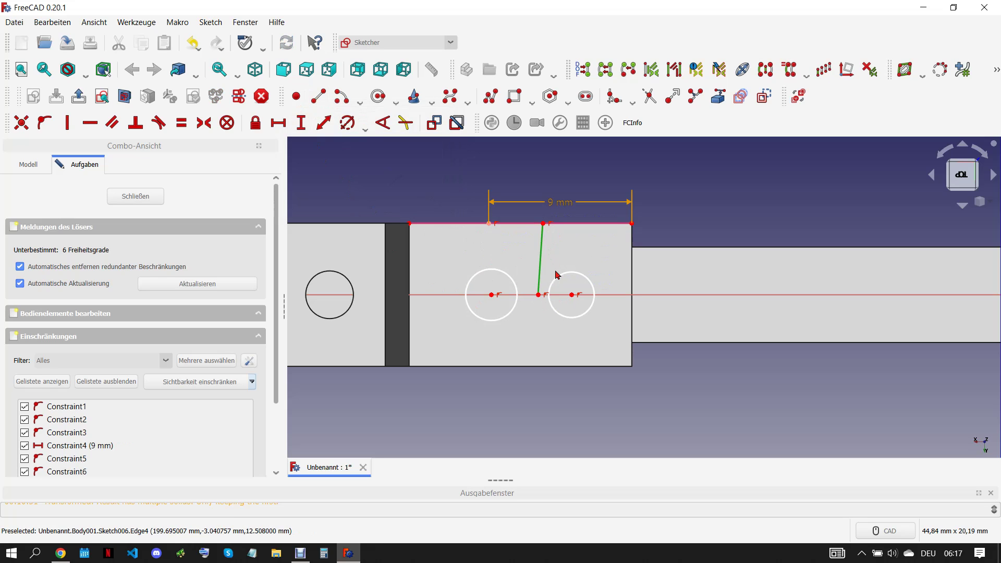
key(v)
click(540, 225)
click(417, 224)
click(203, 123)
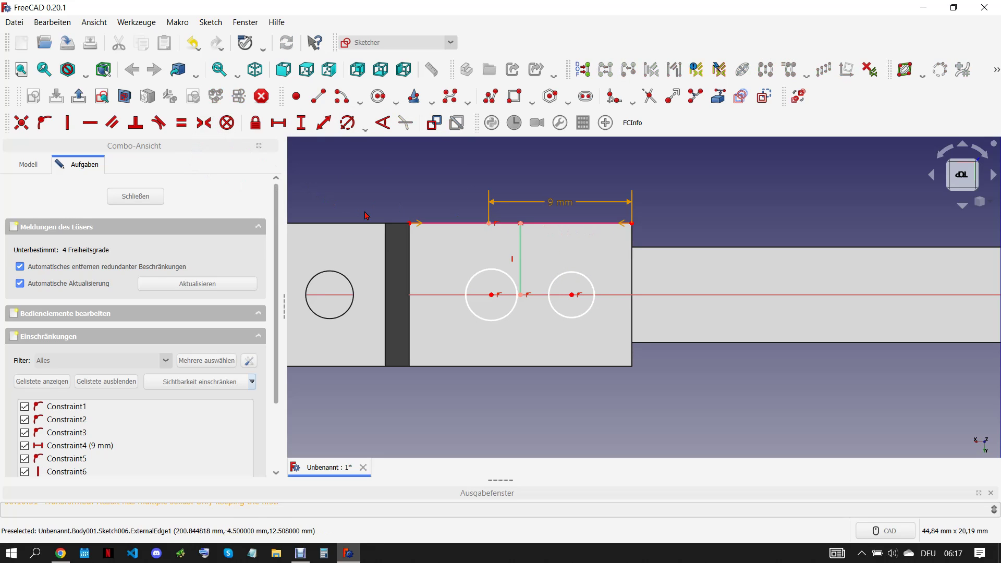
click(193, 43)
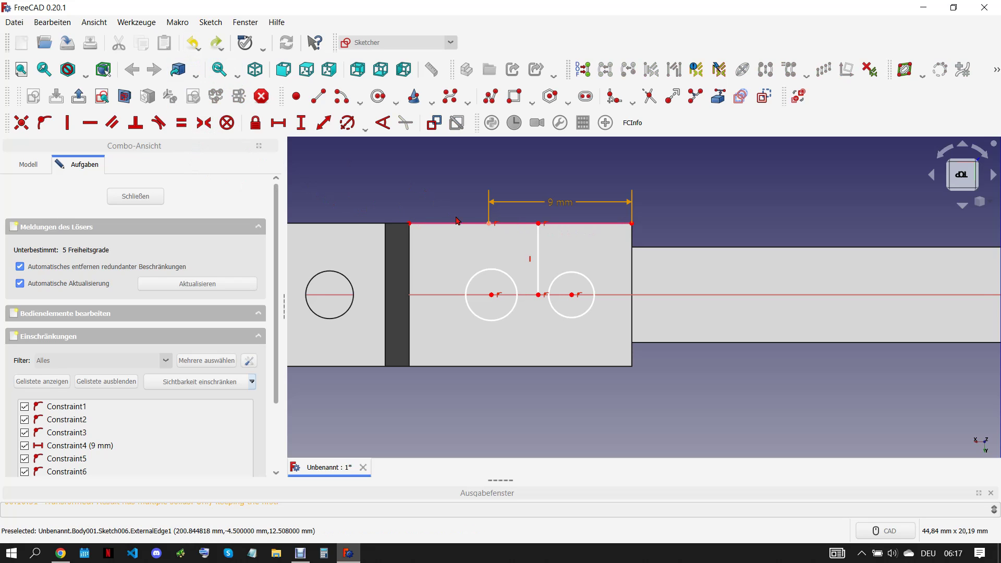
click(632, 225)
click(539, 225)
click(205, 124)
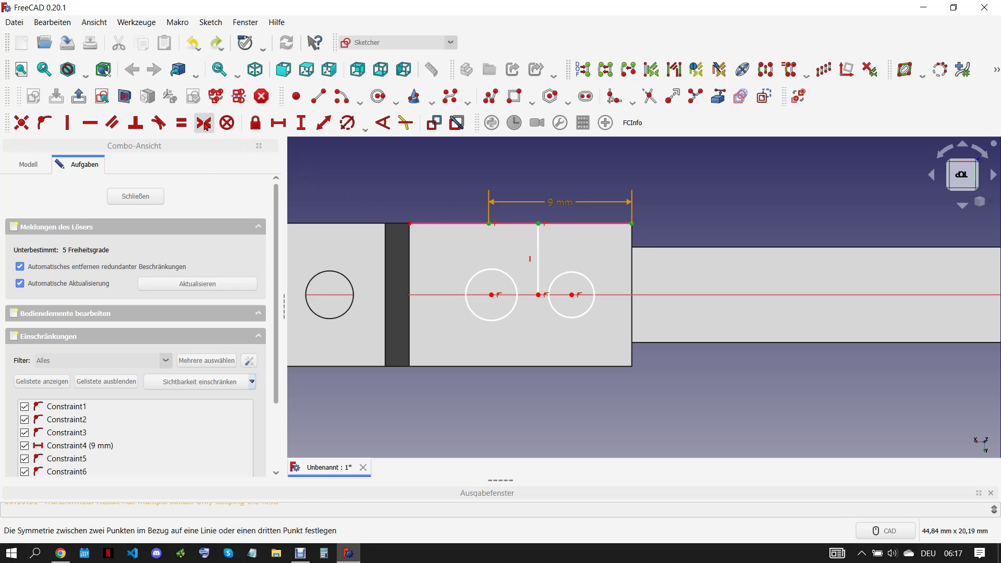
Make the circles symmetric about the line, 8 mm apart, then check the Chrome drawing
click(491, 295)
click(572, 295)
click(561, 297)
click(204, 123)
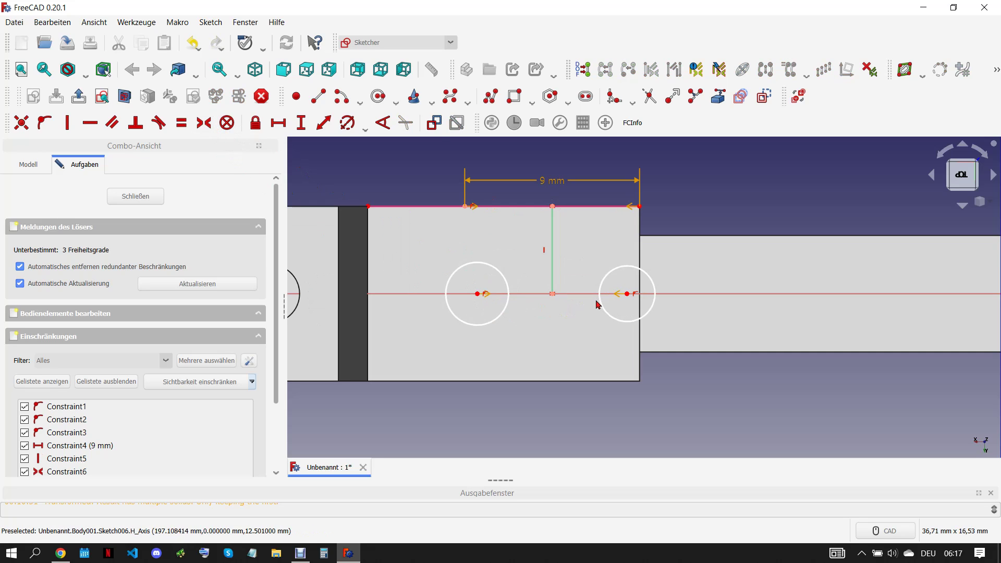
click(479, 294)
click(627, 294)
click(286, 125)
text(8)
key(Return)
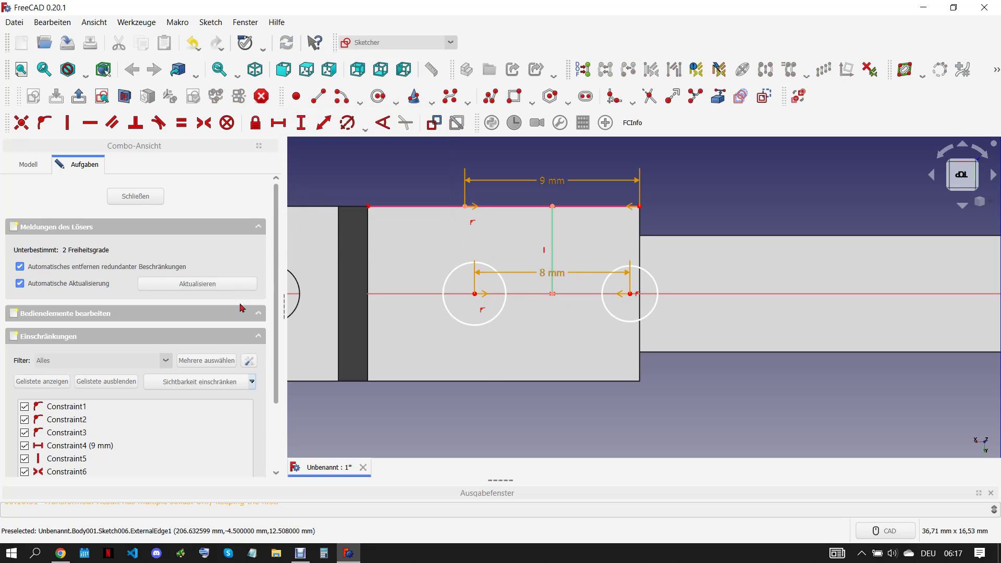
click(69, 547)
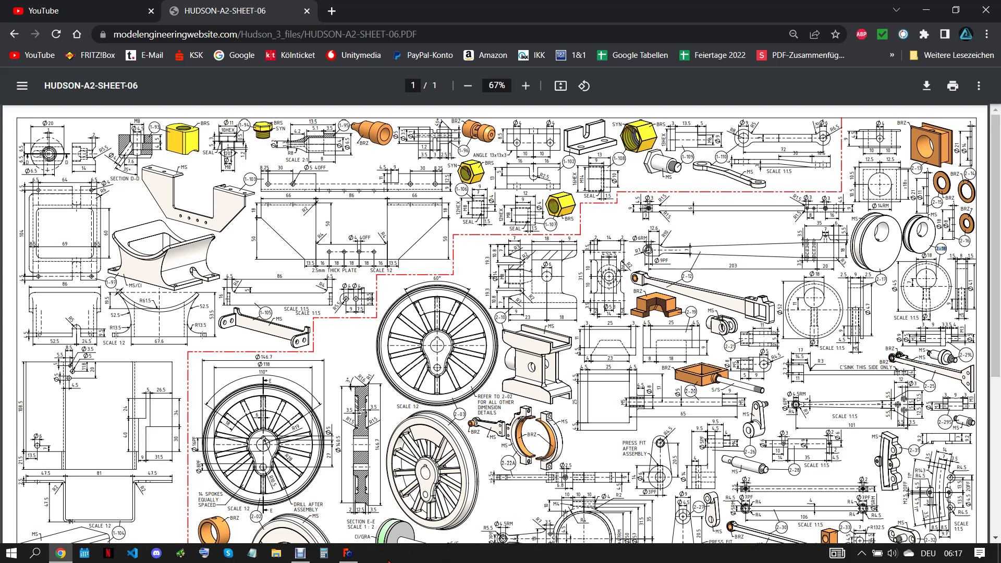
Give both circles a 3 mm diameter, then view the HUDSON-A2-SHEET-06 PDF in Chrome
click(348, 552)
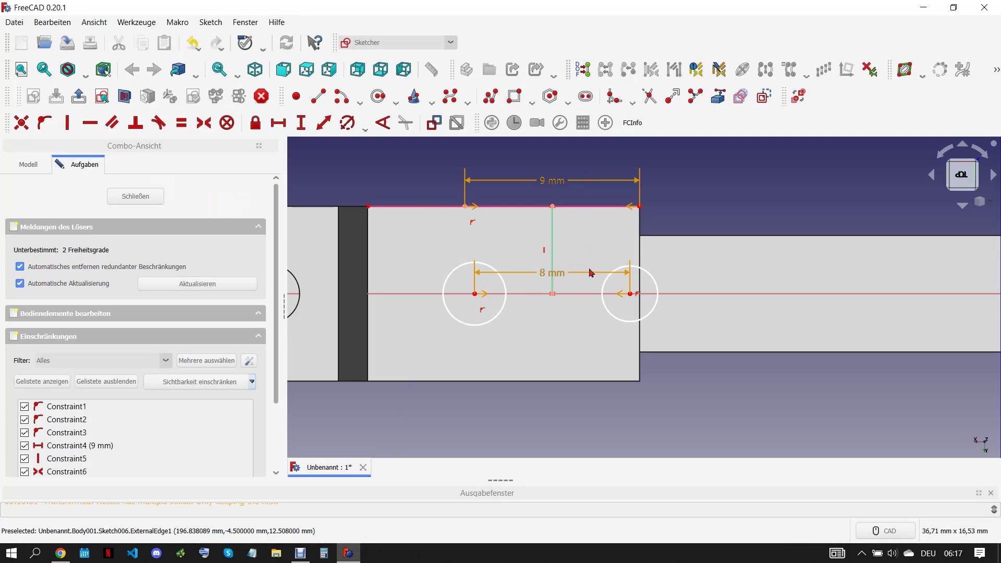
scroll(591, 273, down, 5)
scroll(574, 286, up, 4)
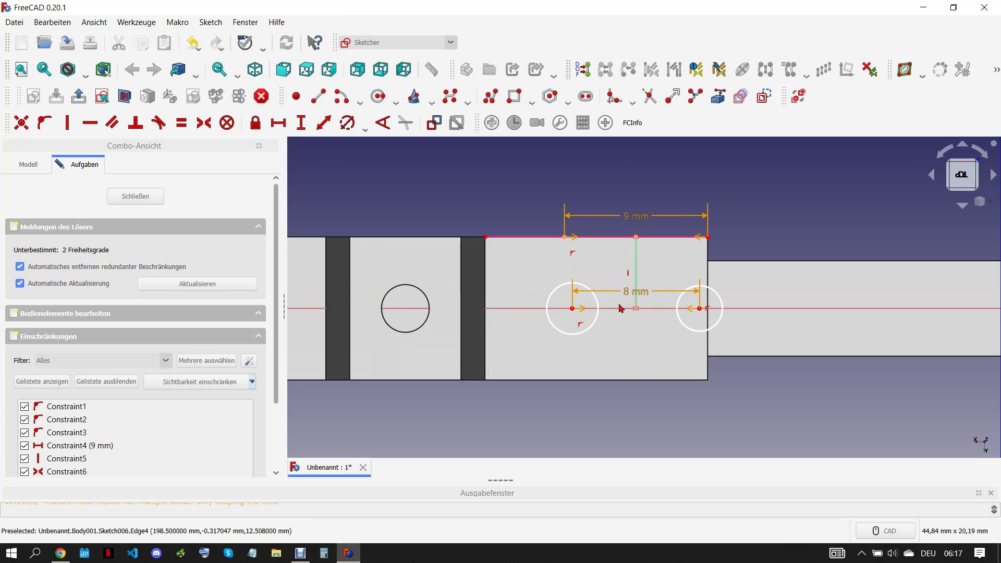
click(596, 303)
click(677, 306)
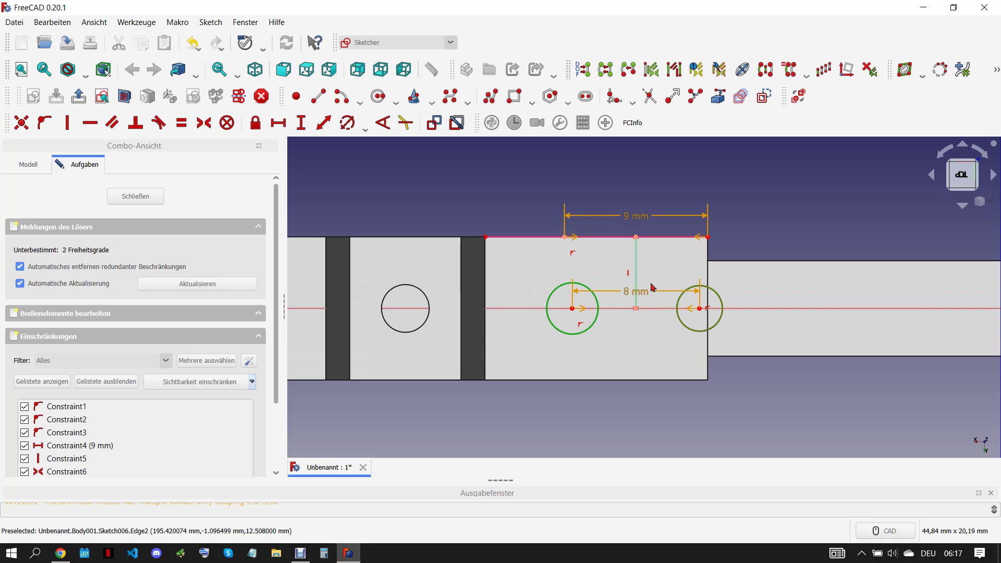
click(378, 96)
key(Escape)
drag(529, 267, 784, 373)
click(347, 122)
text(3)
click(417, 203)
mouse_move(511, 273)
middle_down()
mouse_move(631, 270)
mouse_move(609, 292)
mouse_move(632, 323)
mouse_move(616, 320)
middle_up()
scroll(625, 276, down, 3)
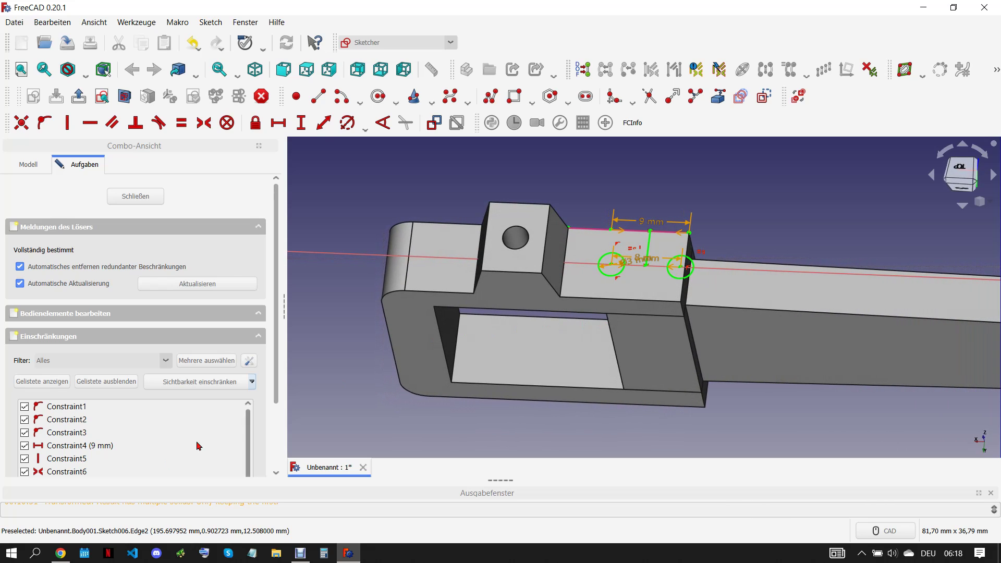
click(61, 552)
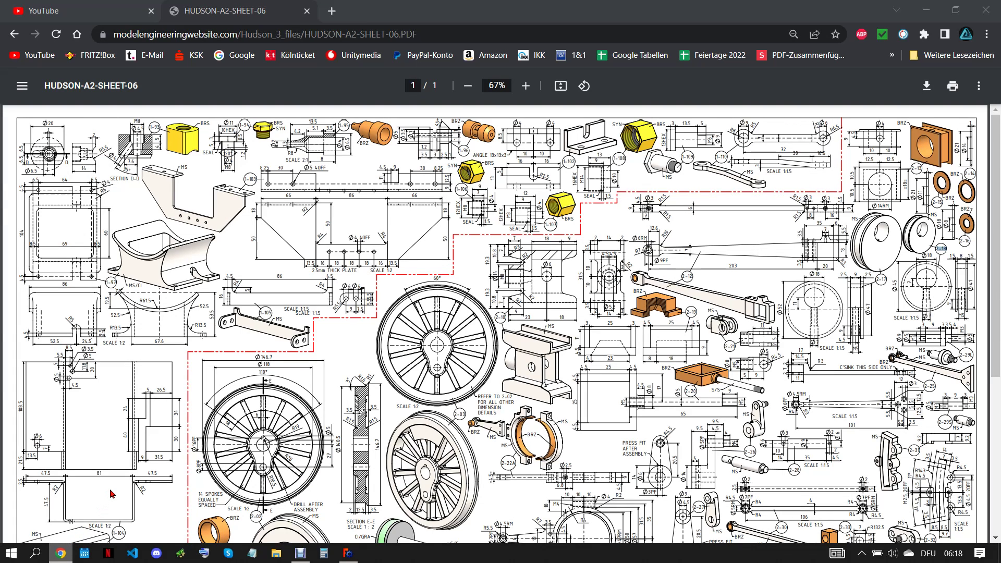
Leave Chrome's drawing sheet and bring the FreeCAD sketch back via the taskbar
right_click(61, 553)
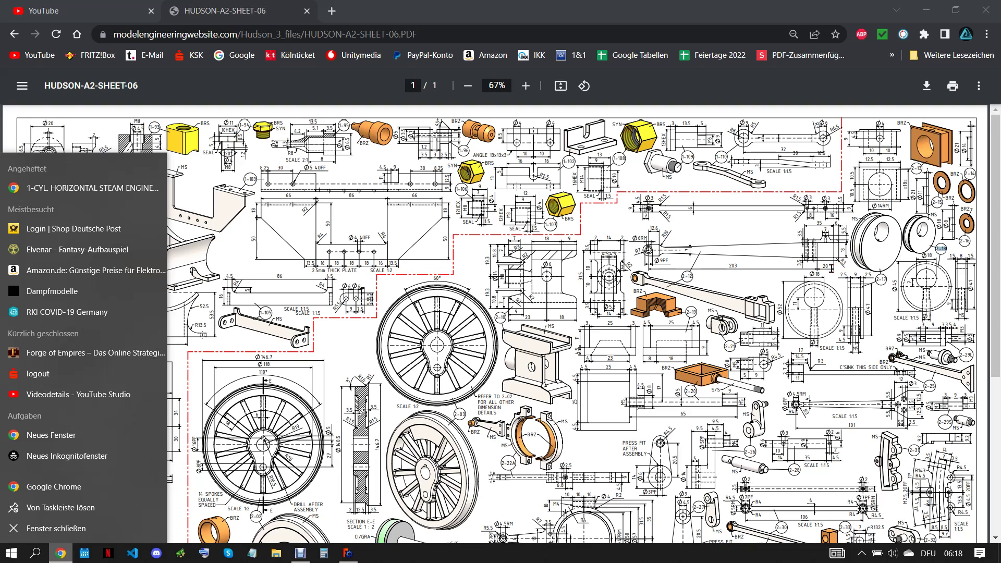
click(356, 551)
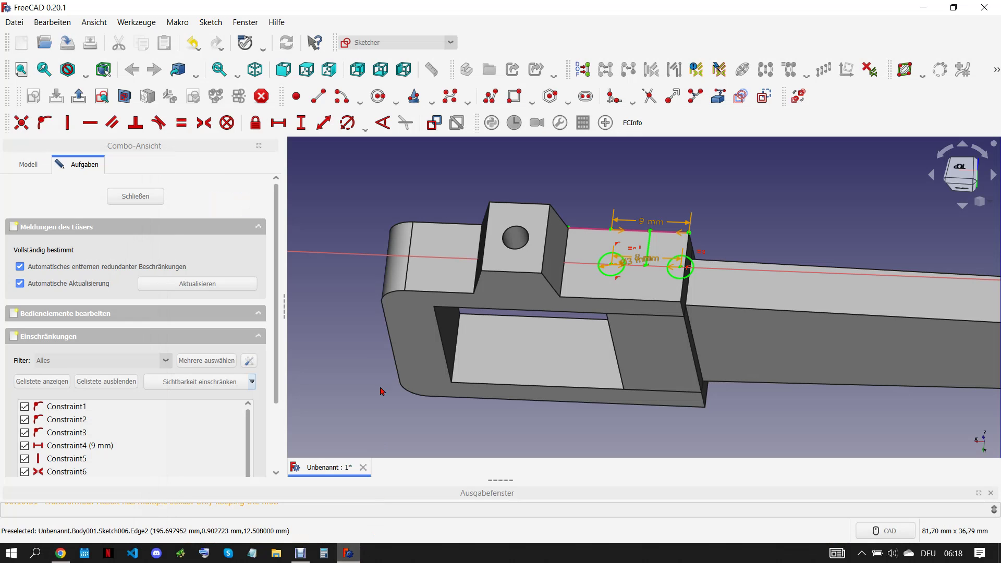
Close the two-circle sketch and expand the model tree to Body001
click(135, 197)
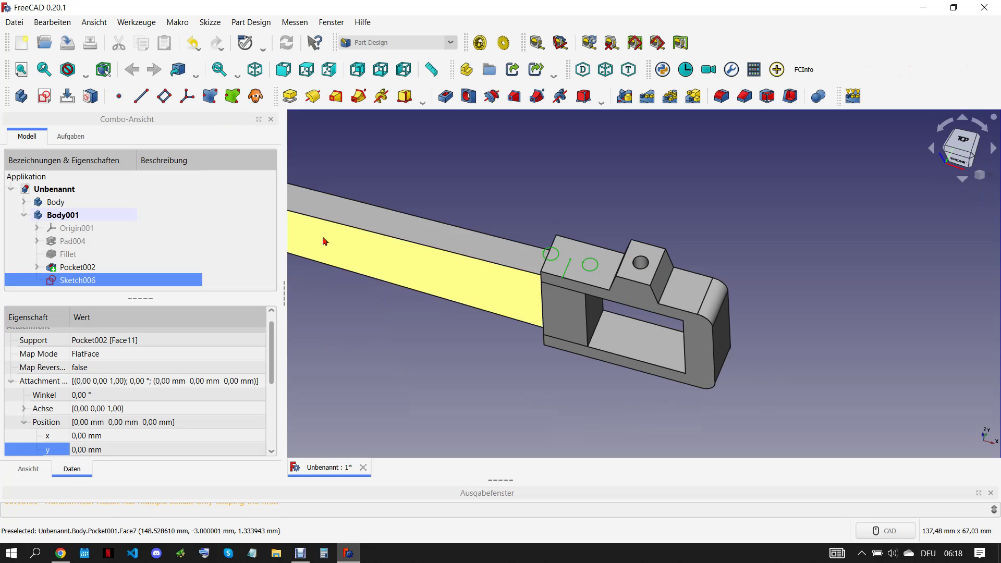
click(23, 202)
scroll(692, 402, down, 2)
scroll(292, 342, up, 2)
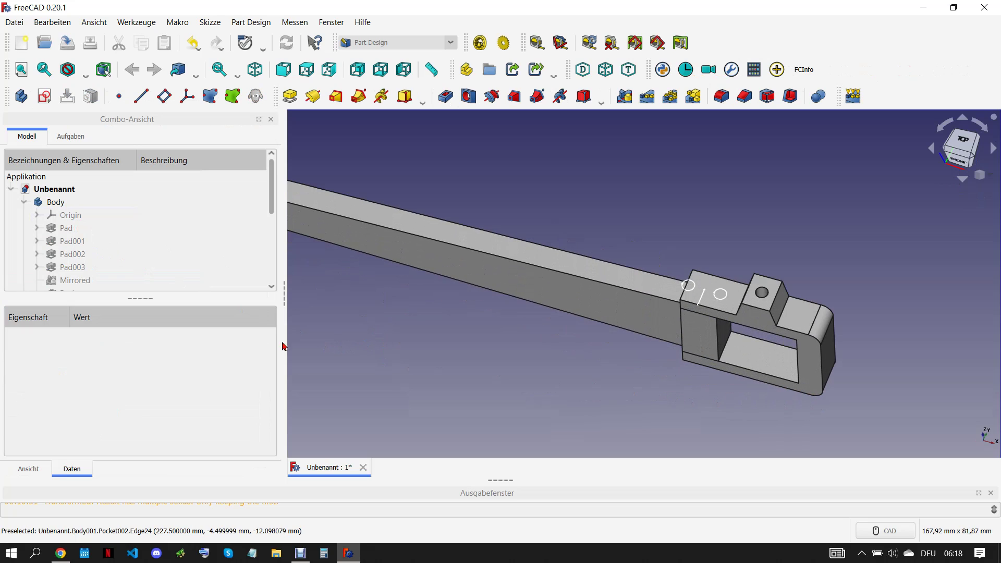
scroll(79, 251, down, 3)
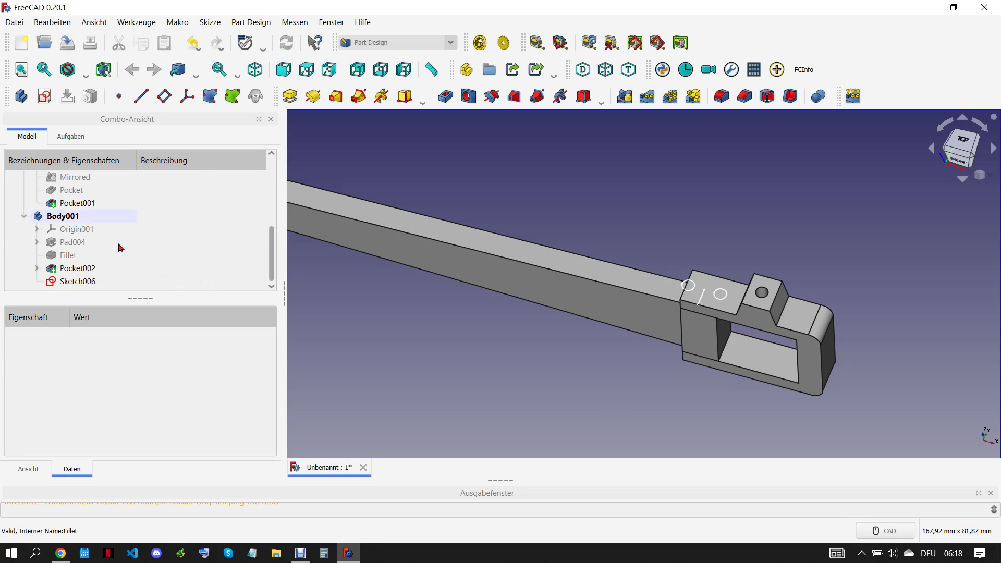
click(72, 214)
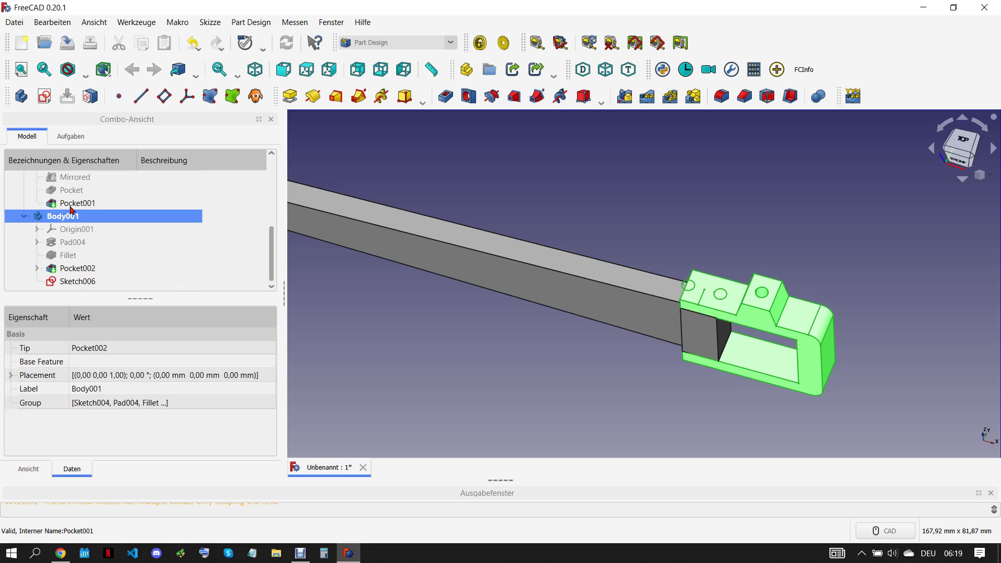
scroll(72, 211, up, 2)
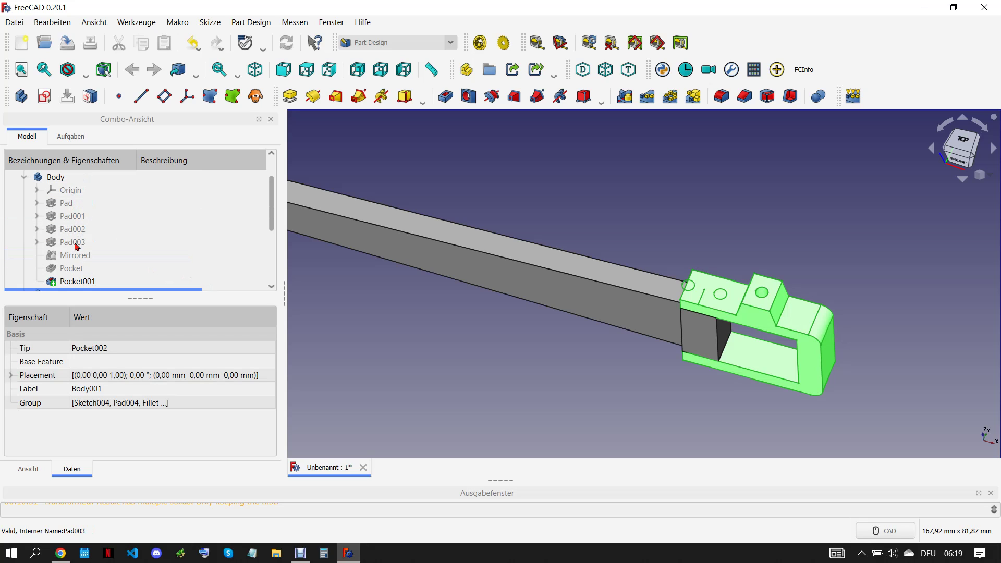
scroll(106, 248, down, 1)
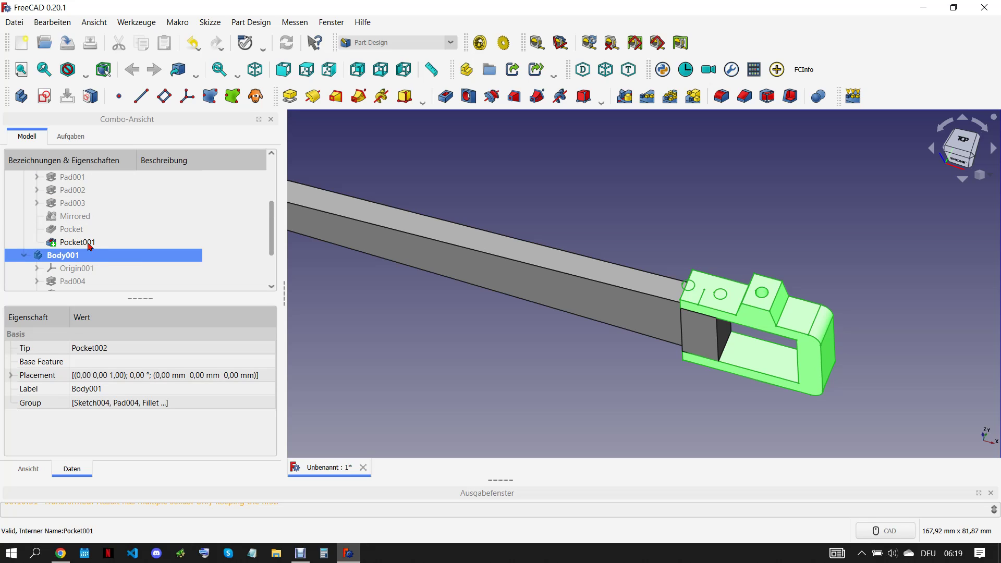
Open Sketch003 under Pad003 to inspect it
click(37, 204)
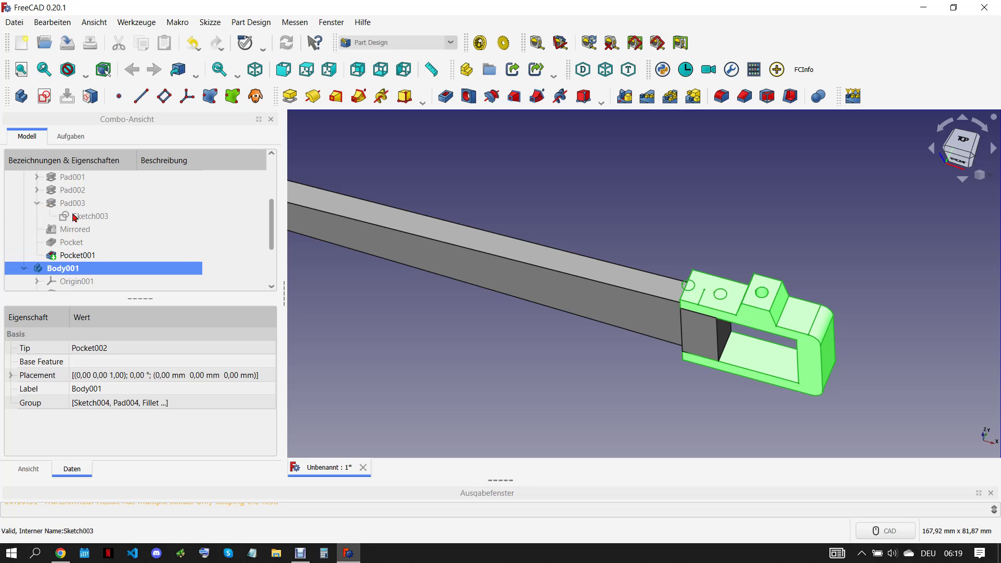
click(92, 217)
double_click(96, 216)
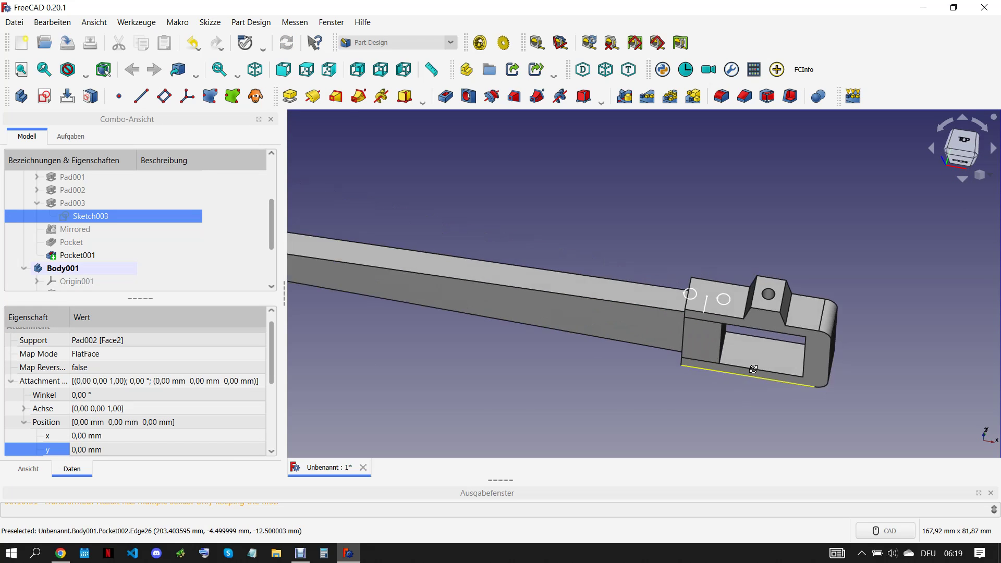
scroll(81, 241, up, 2)
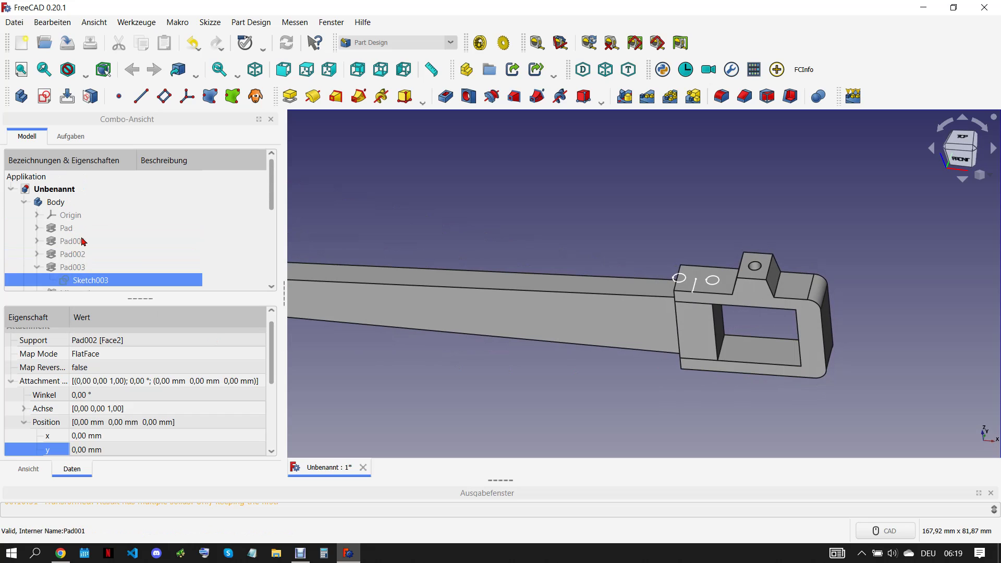
scroll(106, 250, down, 2)
Inspect Sketch005 under Pocket002, close it unchanged, and select Sketch004 under Pad004
click(36, 268)
click(117, 282)
double_click(117, 282)
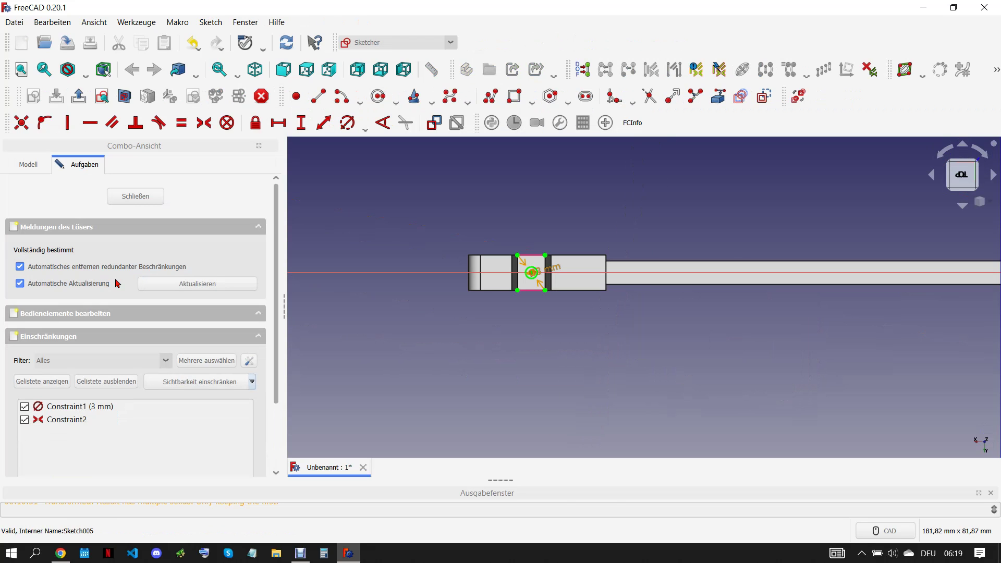
click(139, 200)
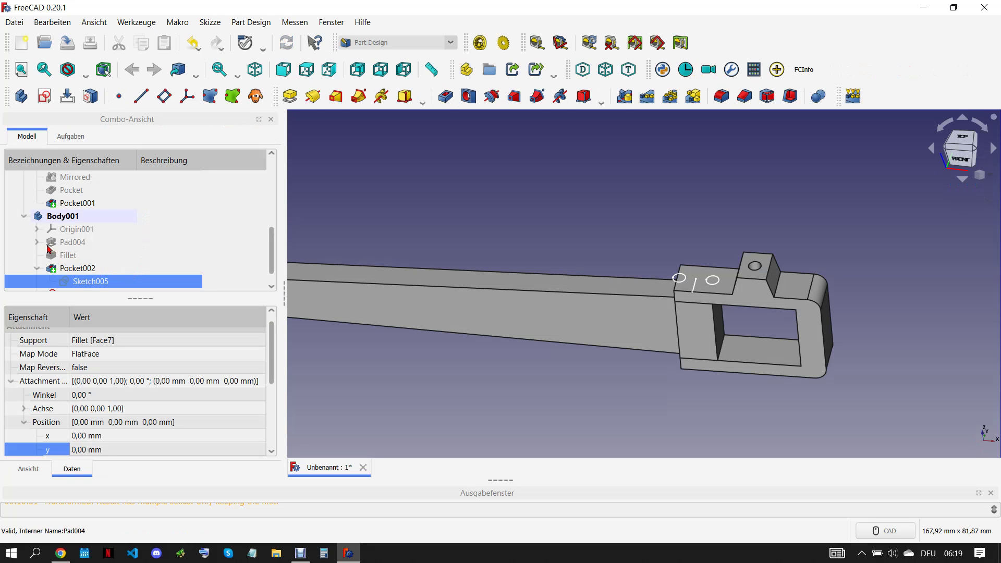
click(36, 241)
click(93, 255)
Change Sketch004's 9 mm length dimension to 19 mm, then reopen Sketch003
double_click(94, 256)
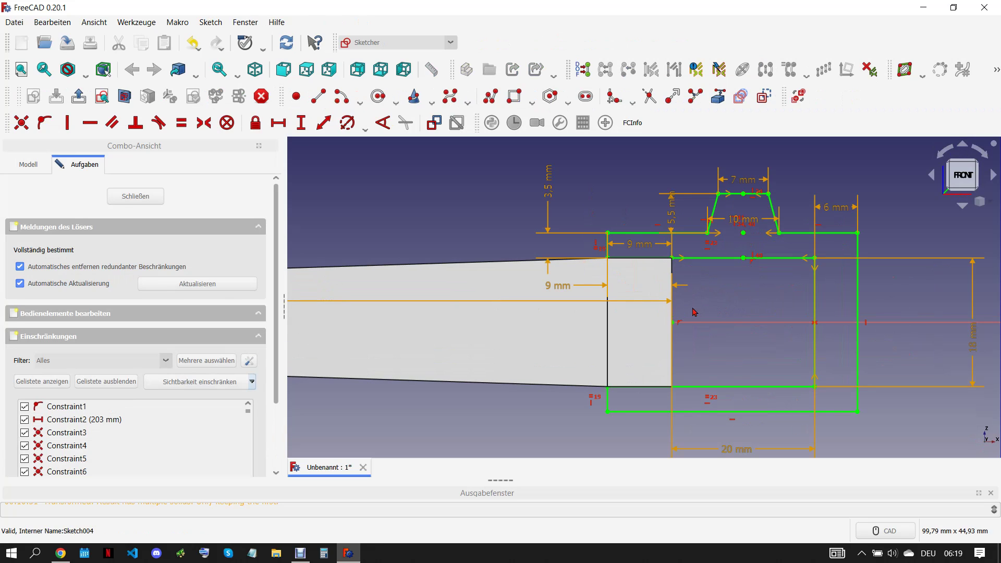
scroll(656, 276, up, 3)
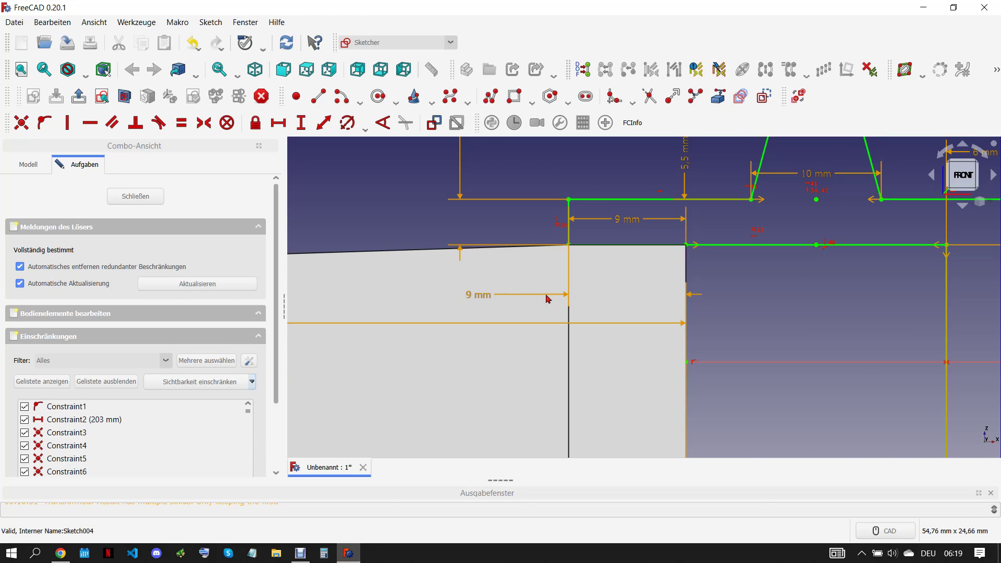
double_click(476, 299)
text(19)
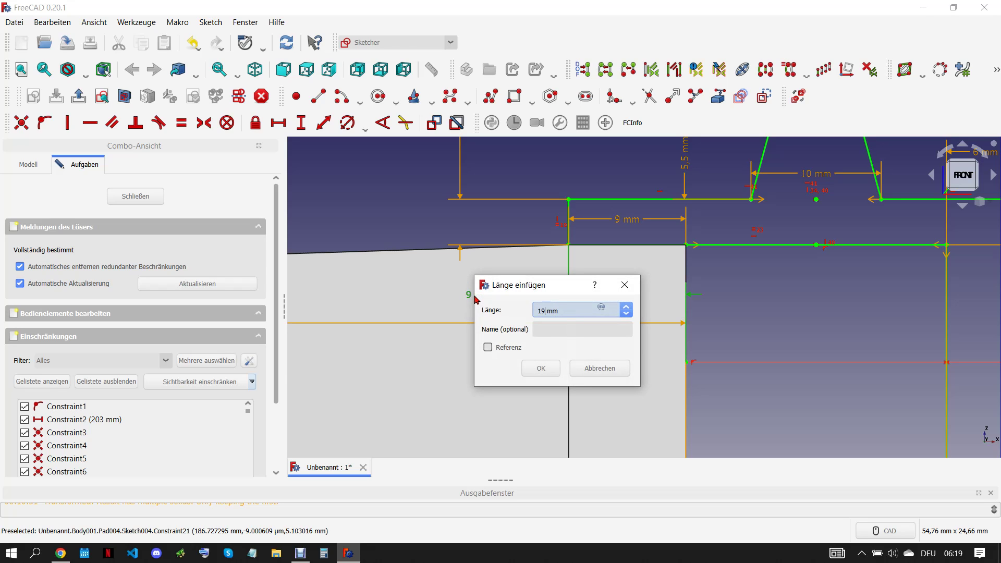
click(549, 365)
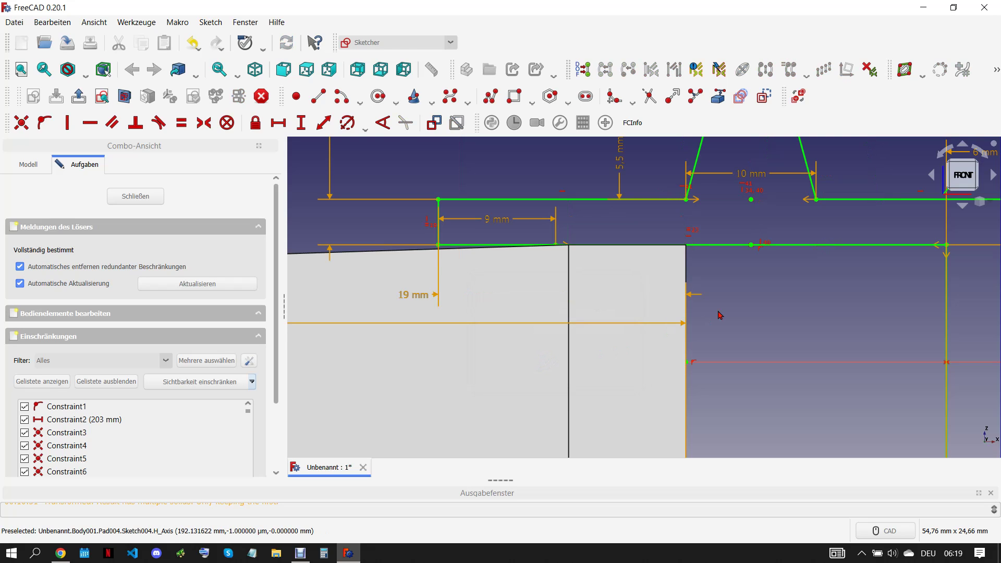
scroll(722, 316, down, 5)
scroll(749, 335, up, 1)
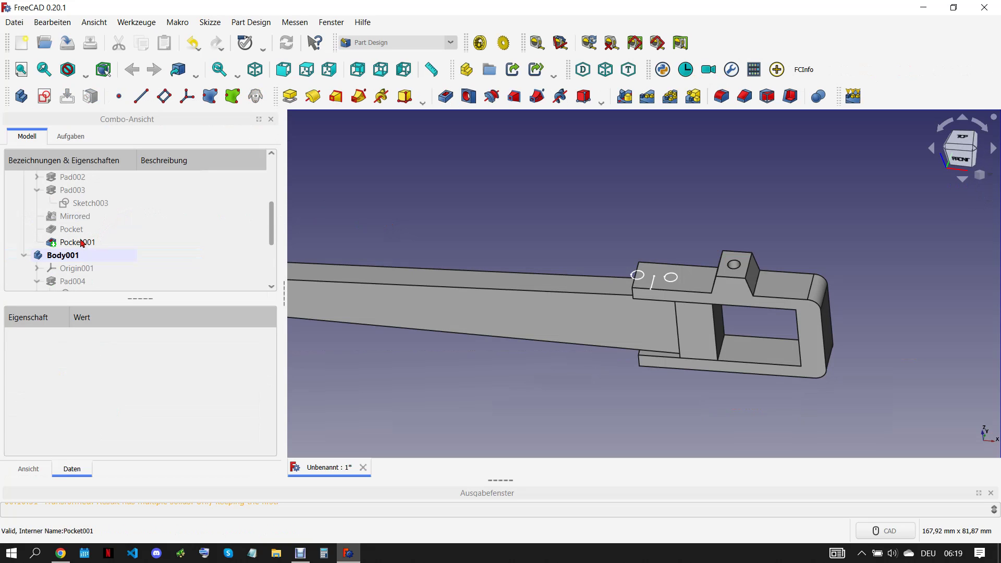
double_click(88, 207)
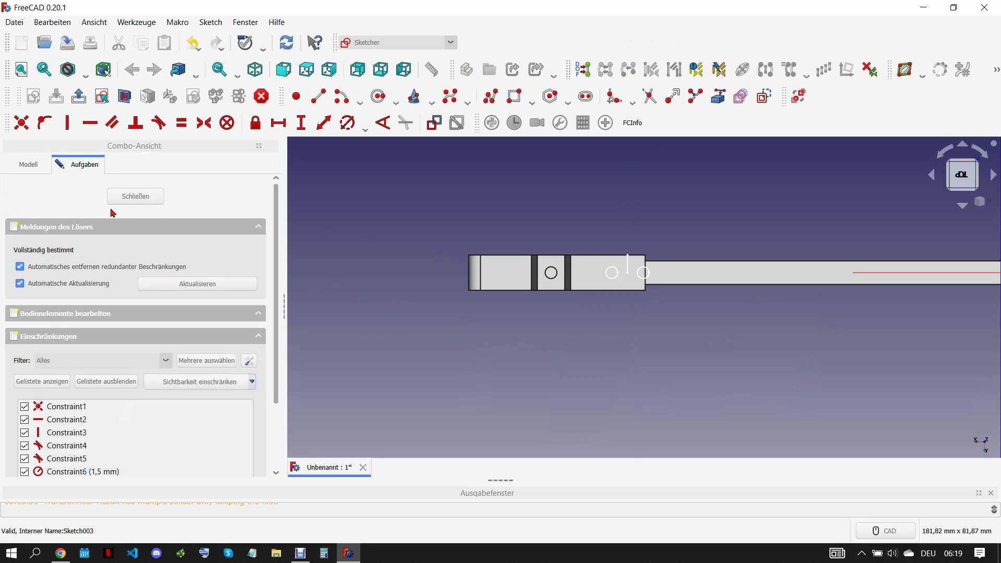
Close Sketch003, then open and close Sketch002 without changes
click(145, 199)
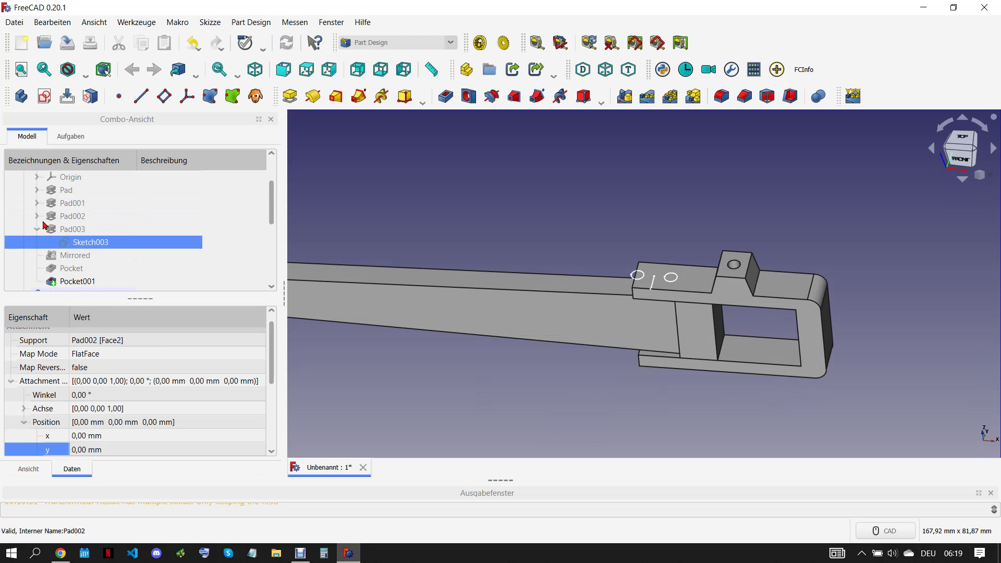
click(37, 215)
click(81, 229)
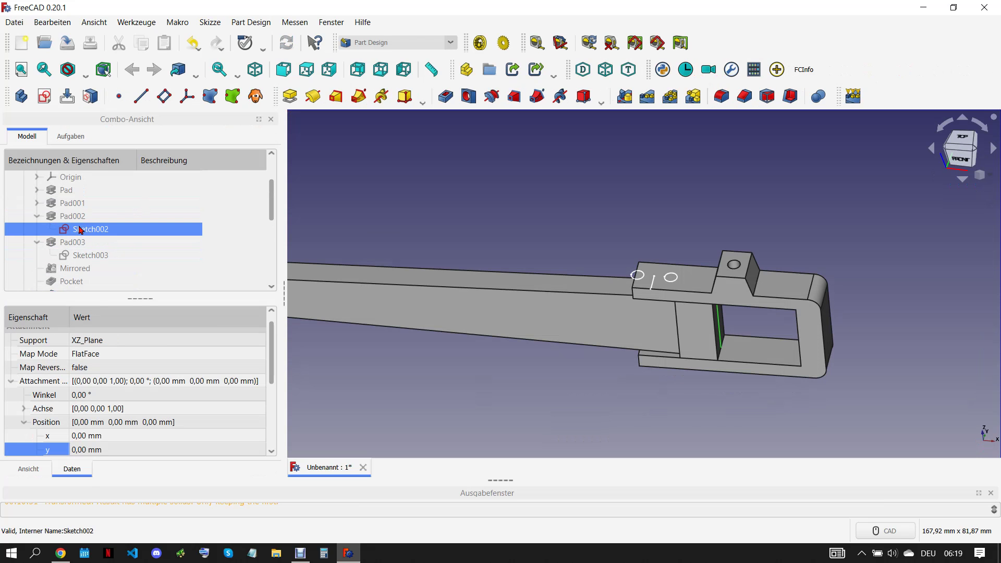
double_click(81, 230)
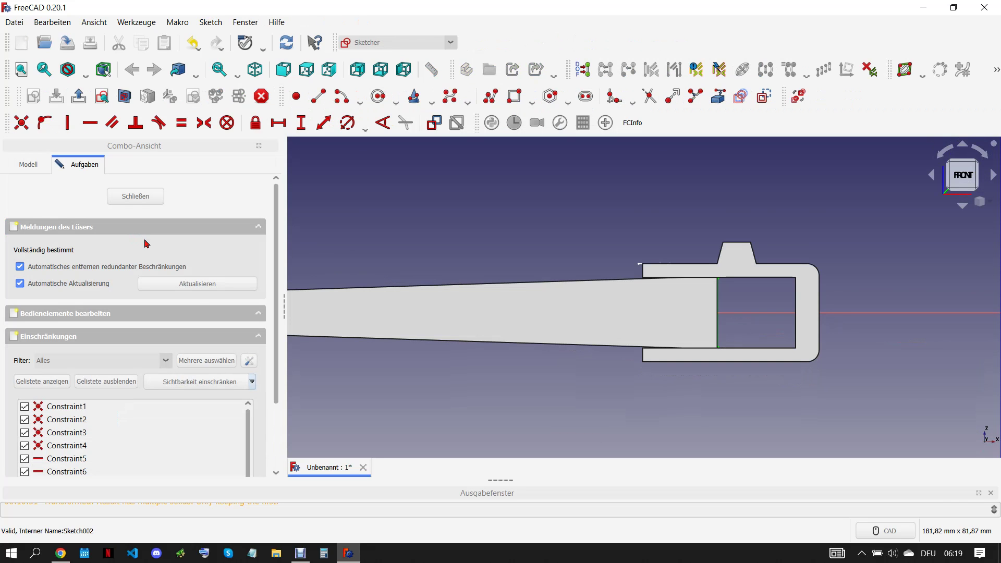
click(136, 197)
click(131, 196)
Change Sketch001's 9 mm end-piece dimension to 19 mm
click(37, 204)
double_click(97, 216)
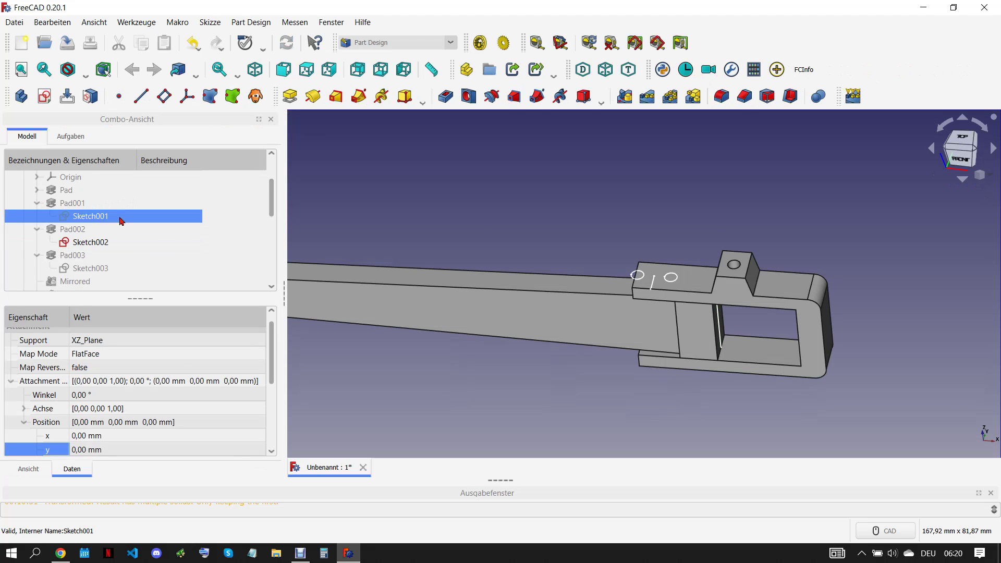
scroll(569, 290, down, 1)
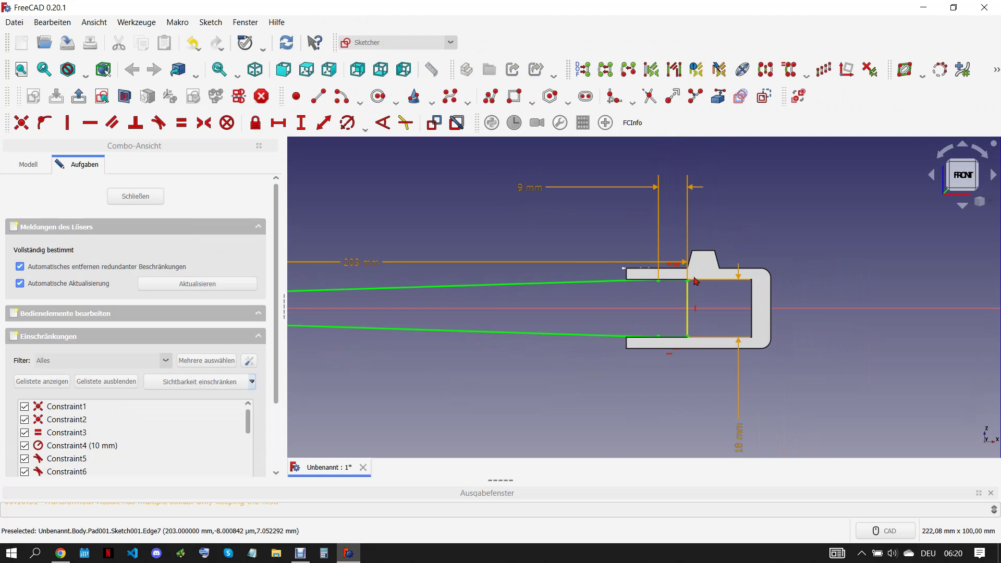
double_click(524, 191)
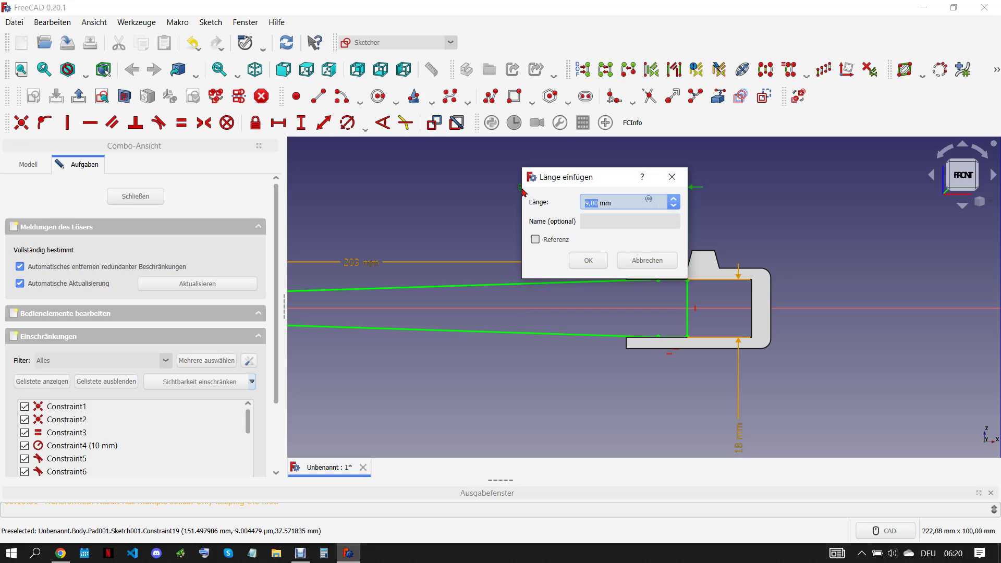
click(588, 262)
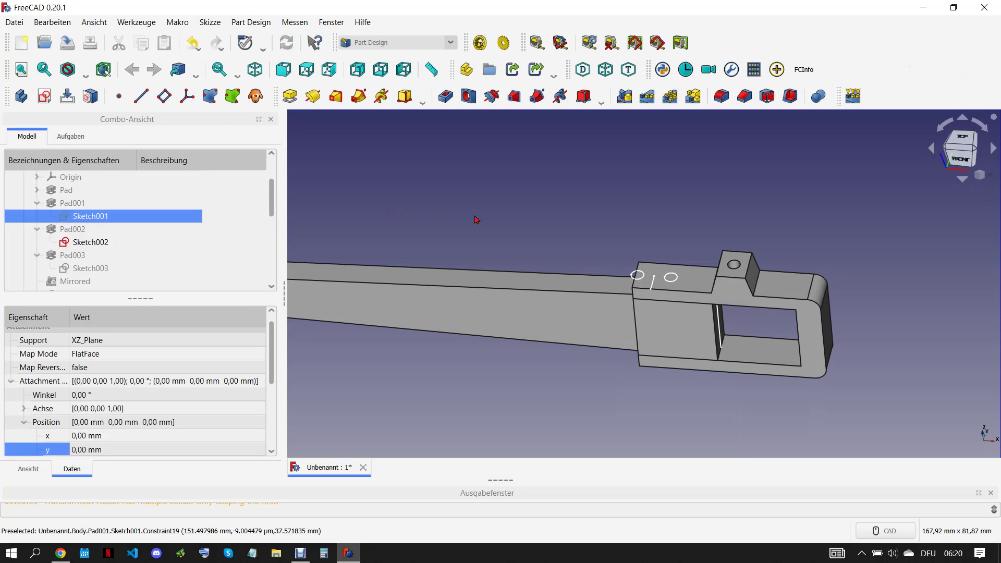
Review Sketch003 again, close it, and open Sketch006 for editing
click(107, 243)
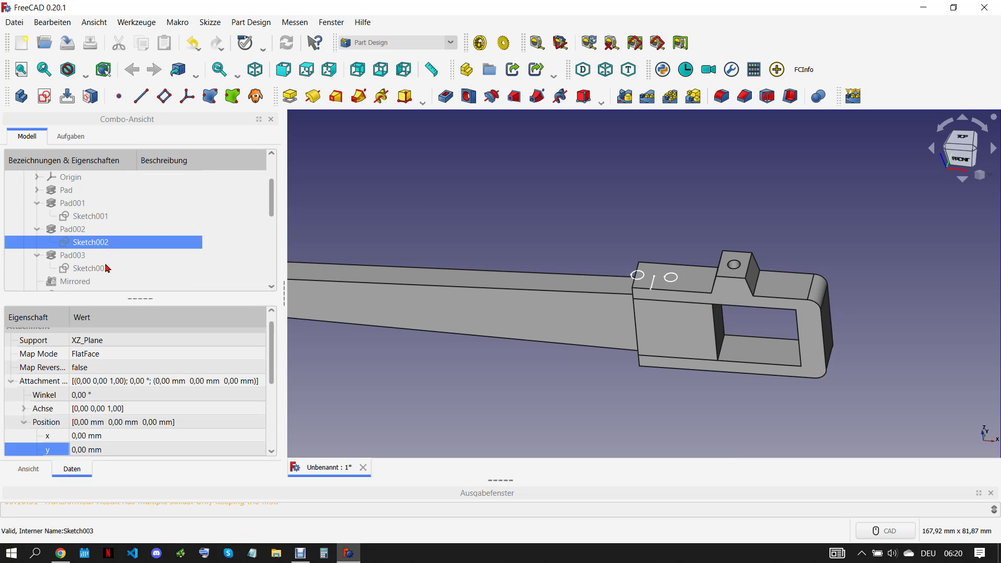
double_click(107, 268)
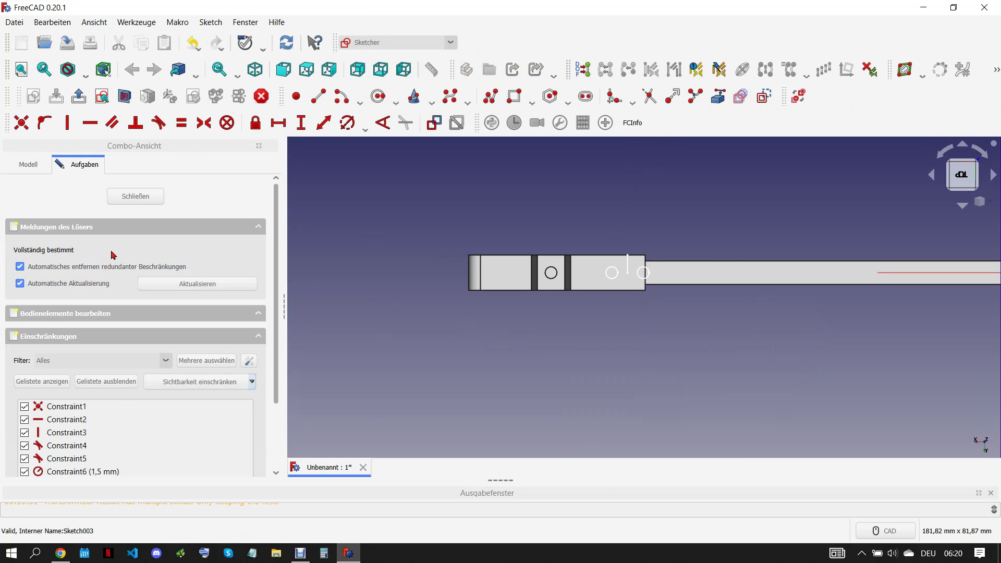
click(140, 197)
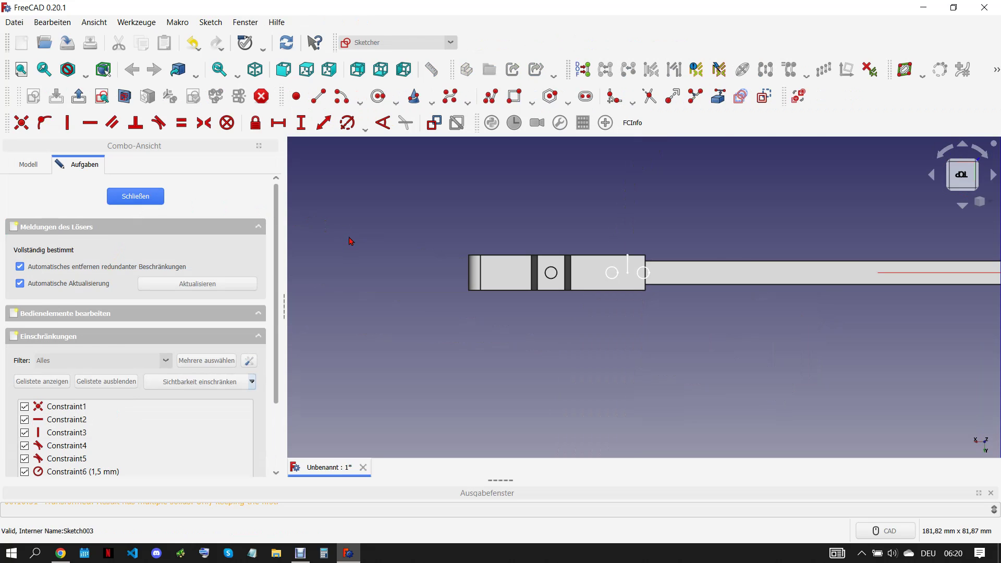
click(496, 235)
scroll(469, 243, down, 2)
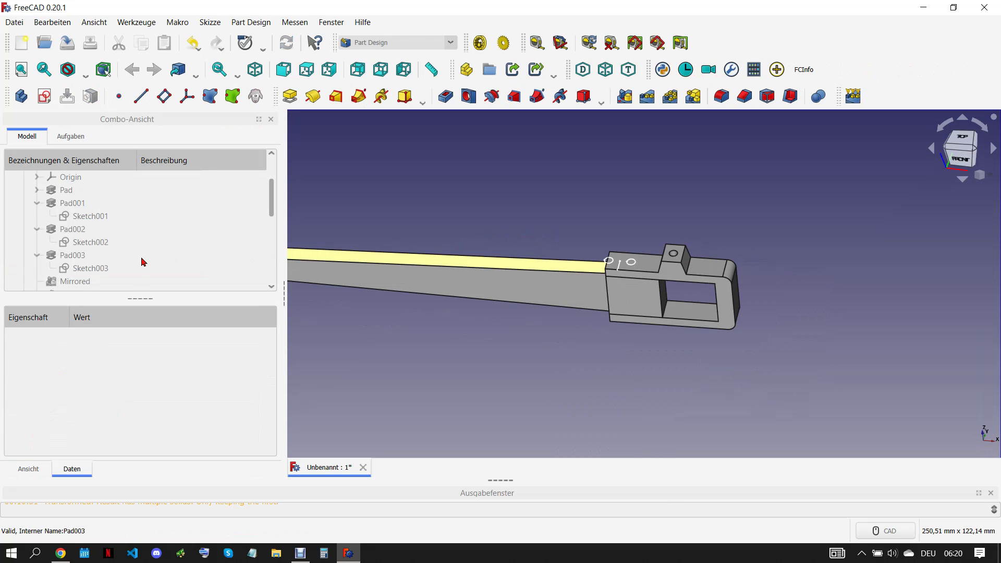
scroll(141, 263, down, 3)
scroll(137, 271, down, 1)
double_click(90, 282)
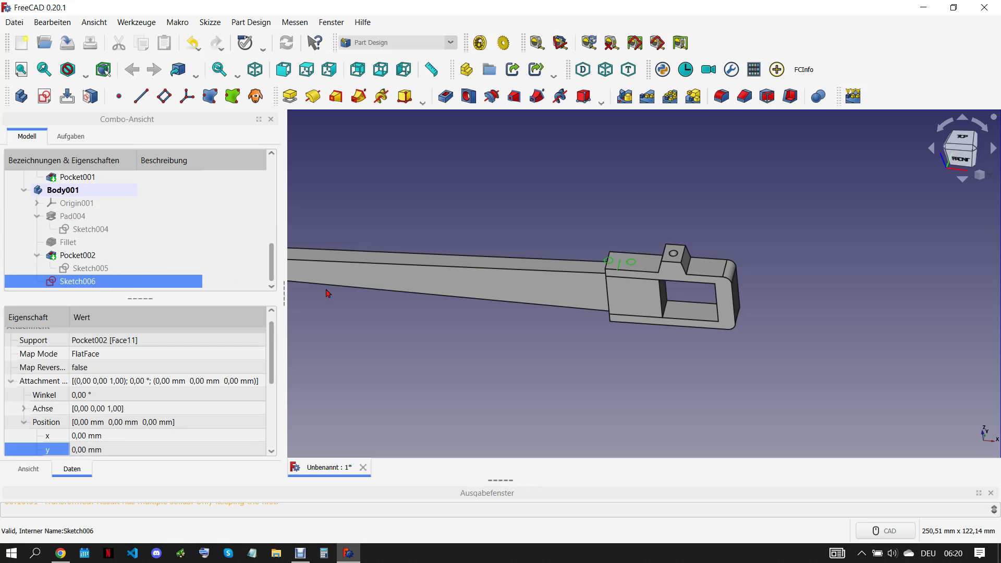
Change Sketch006's 9 mm dimension to 19 mm and close the sketch
scroll(591, 282, up, 4)
scroll(612, 202, down, 2)
double_click(613, 202)
text(19)
click(676, 270)
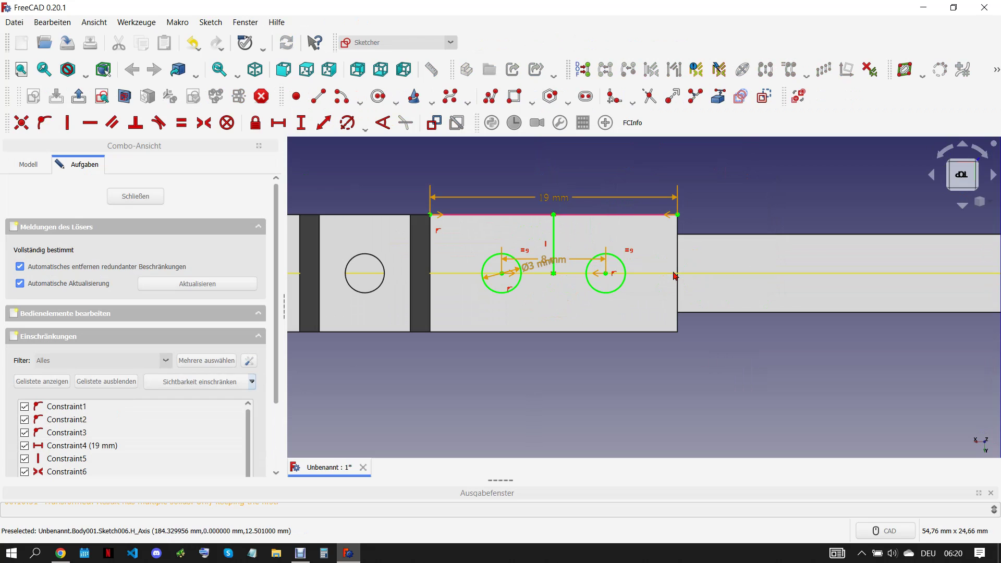
click(141, 197)
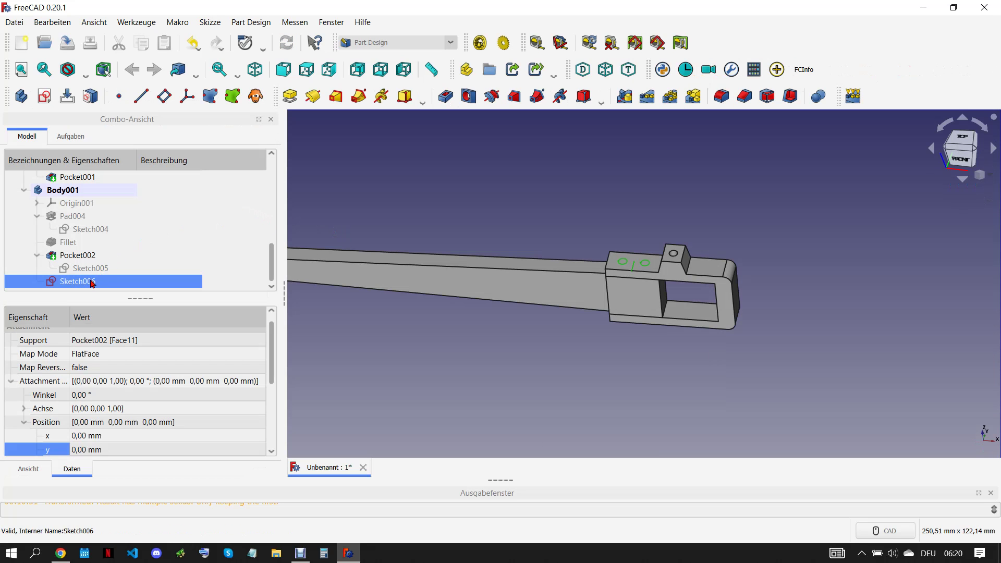
double_click(271, 281)
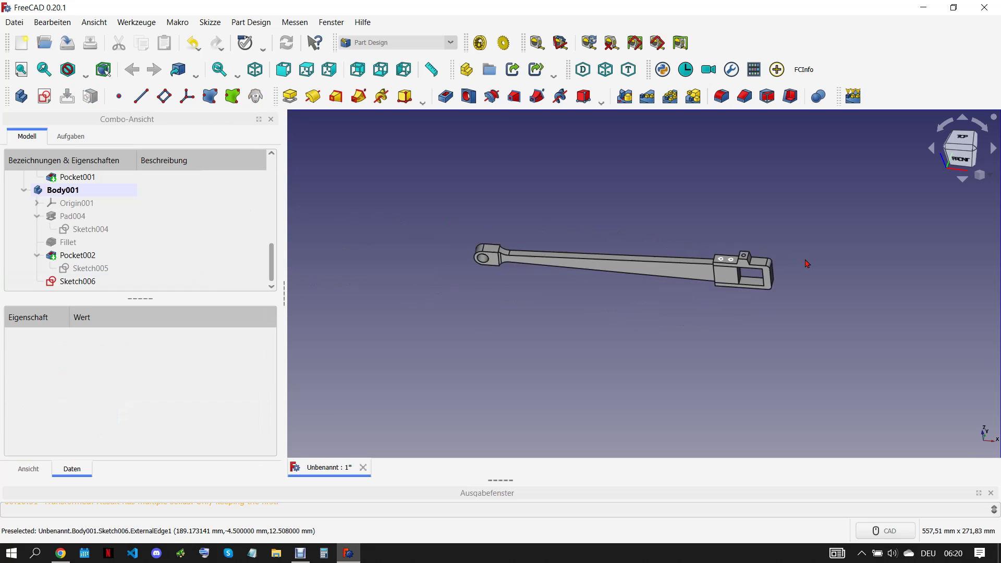
click(82, 282)
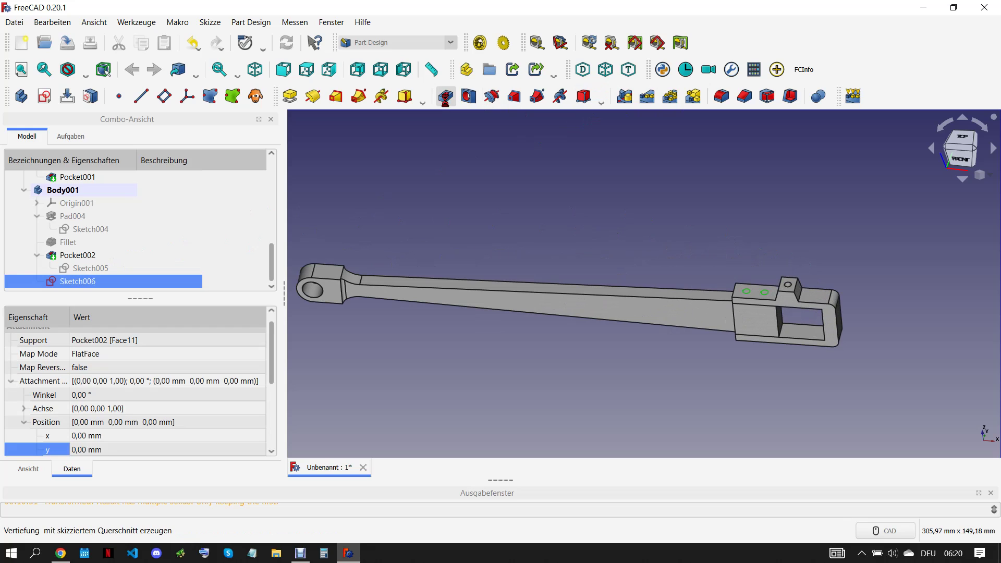
Pocket Sketch006's two holes through all material
click(445, 96)
click(188, 225)
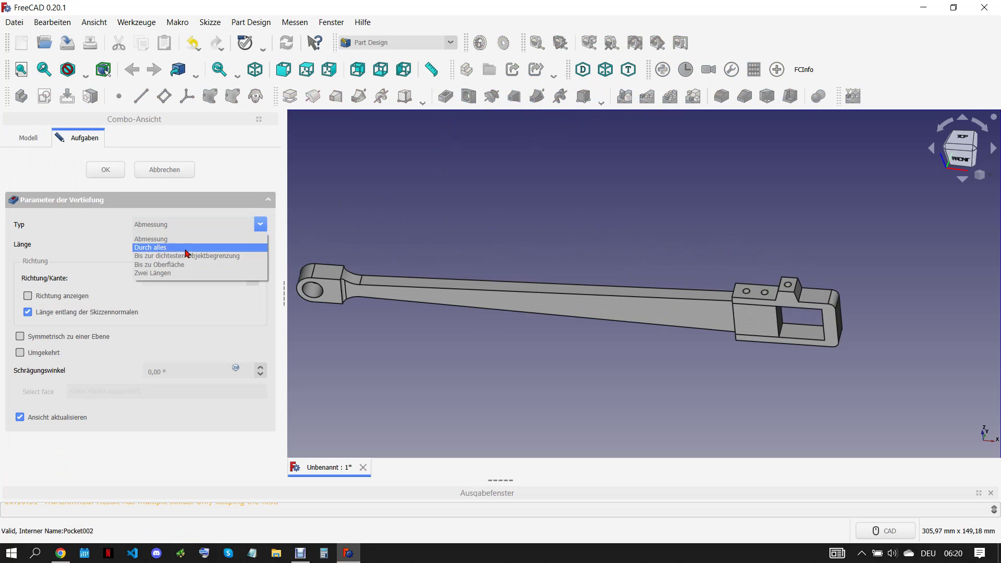
click(203, 239)
click(181, 229)
scroll(714, 269, down, 3)
key(Return)
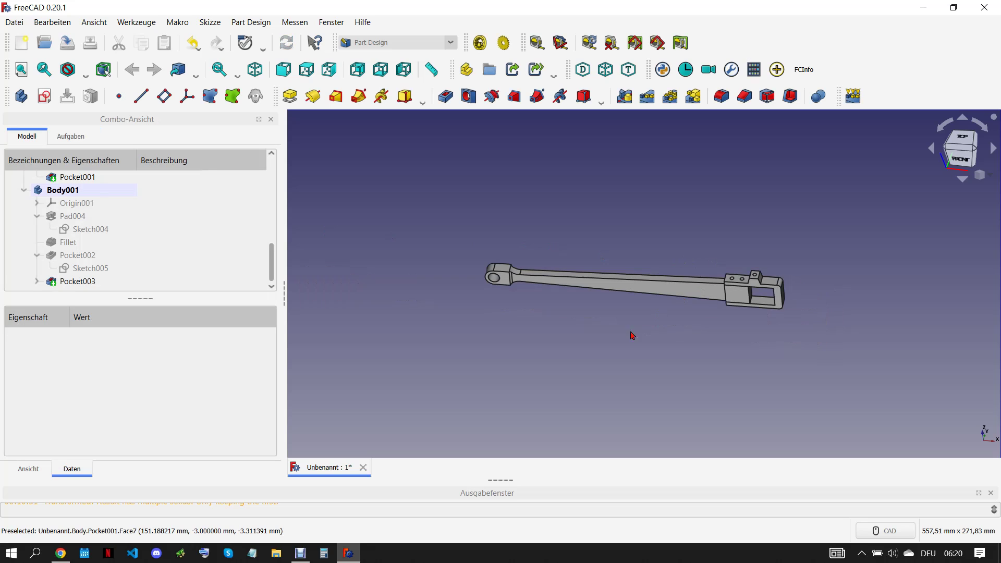
scroll(481, 297, up, 2)
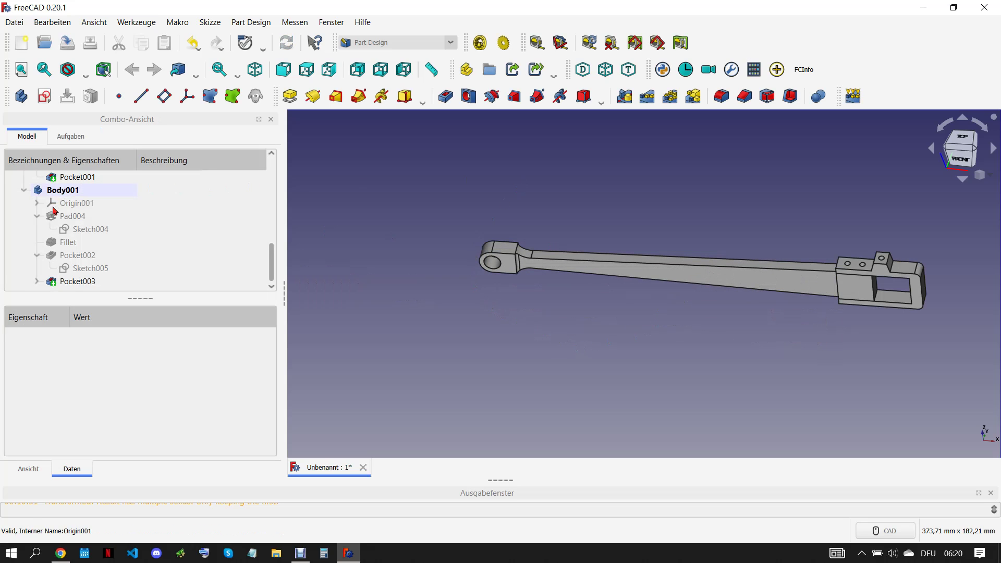
Collapse Pad004 and Pocket002 in the tree and check the reference PDF in Chrome
click(37, 215)
click(37, 254)
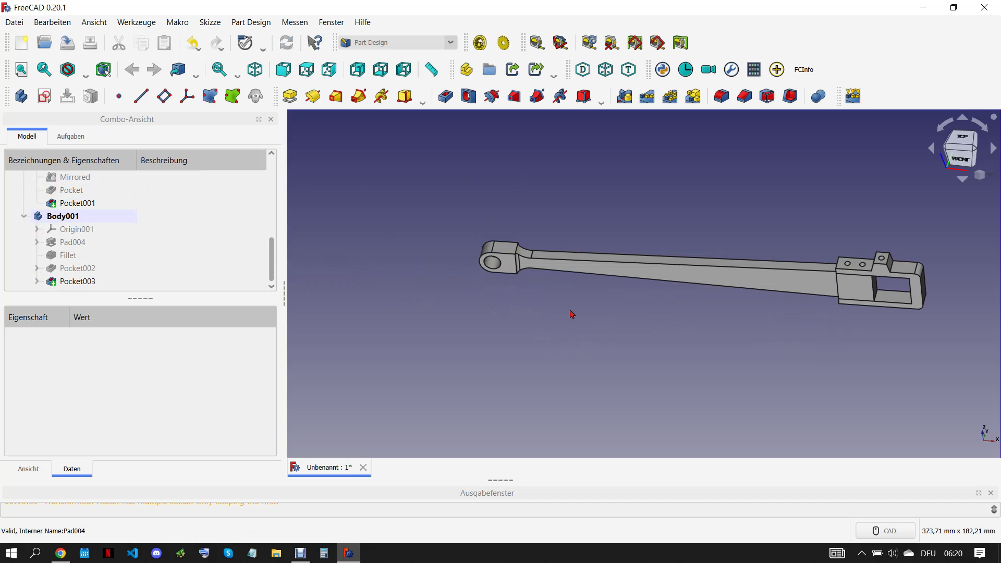
scroll(572, 314, up, 2)
click(60, 553)
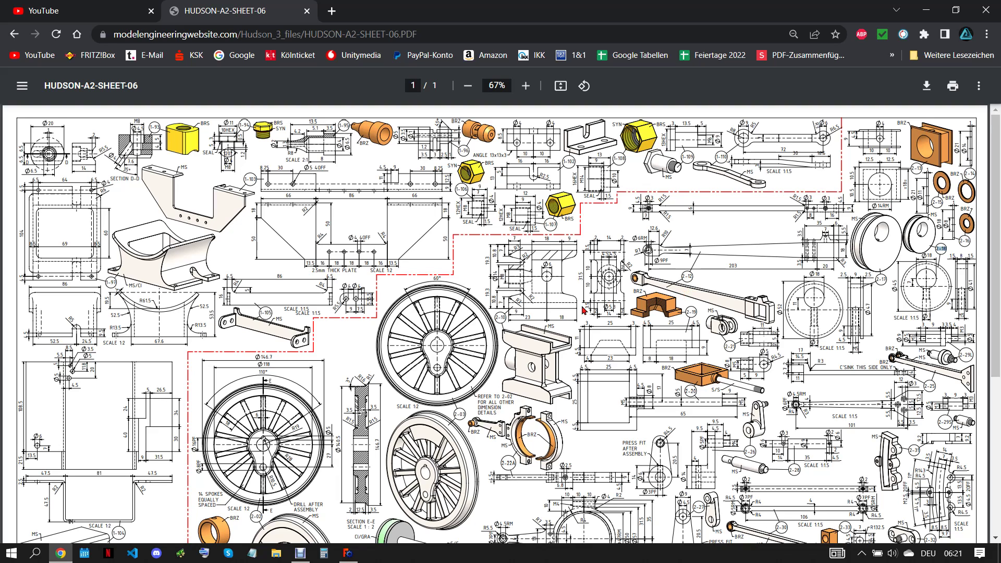
click(349, 552)
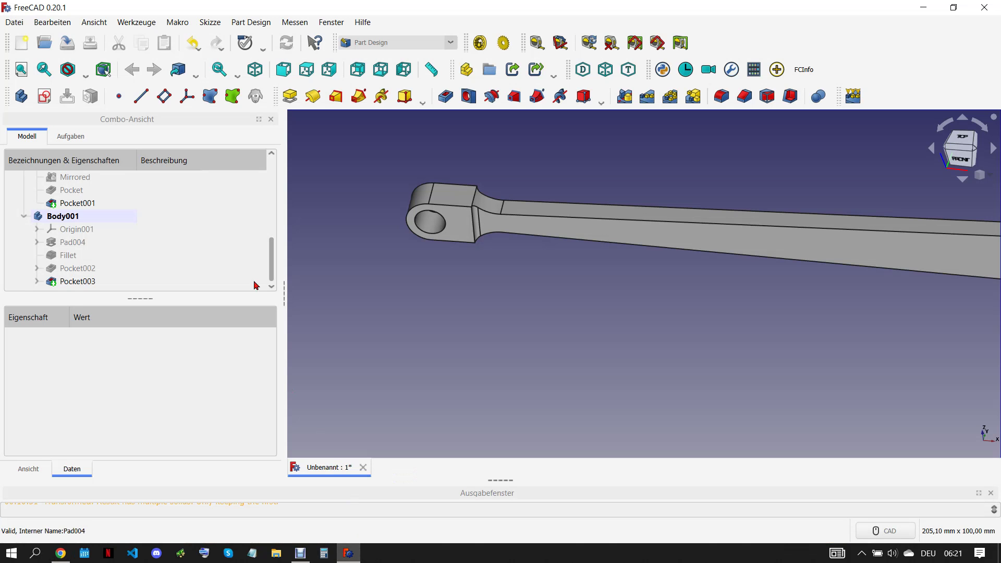
Create a new body and start a sketch on the XZ plane
click(21, 96)
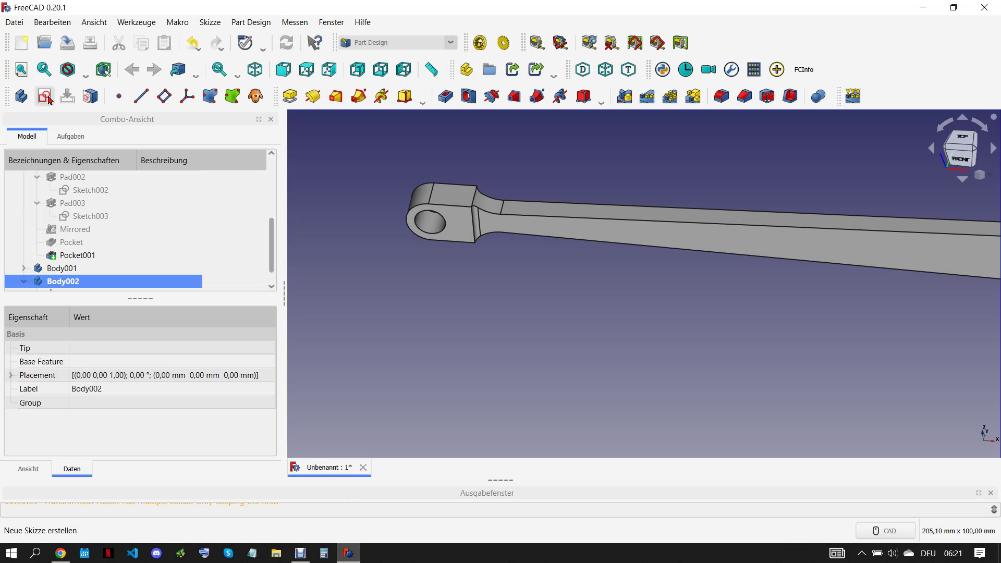
click(45, 96)
scroll(510, 318, down, 2)
scroll(477, 234, up, 2)
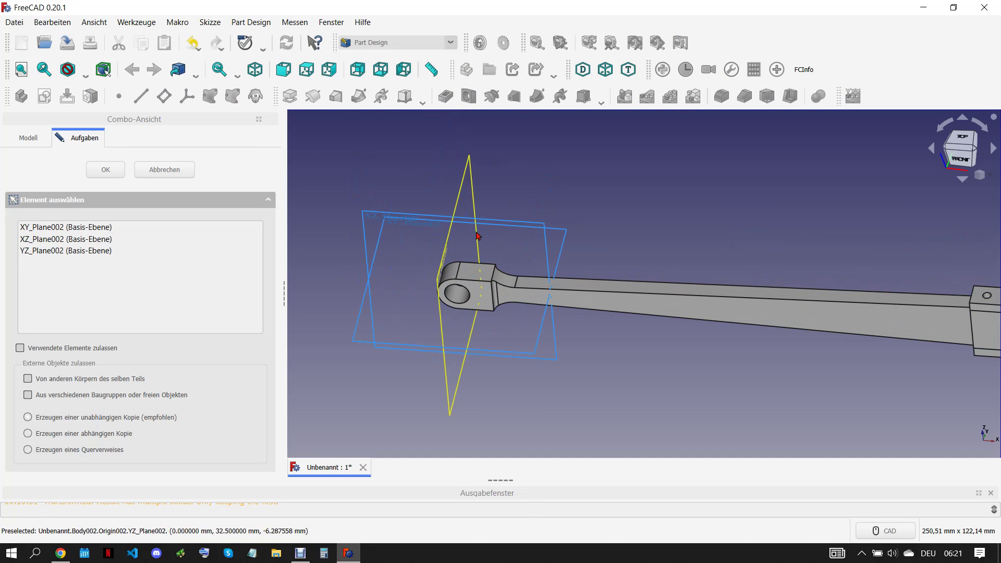
click(479, 220)
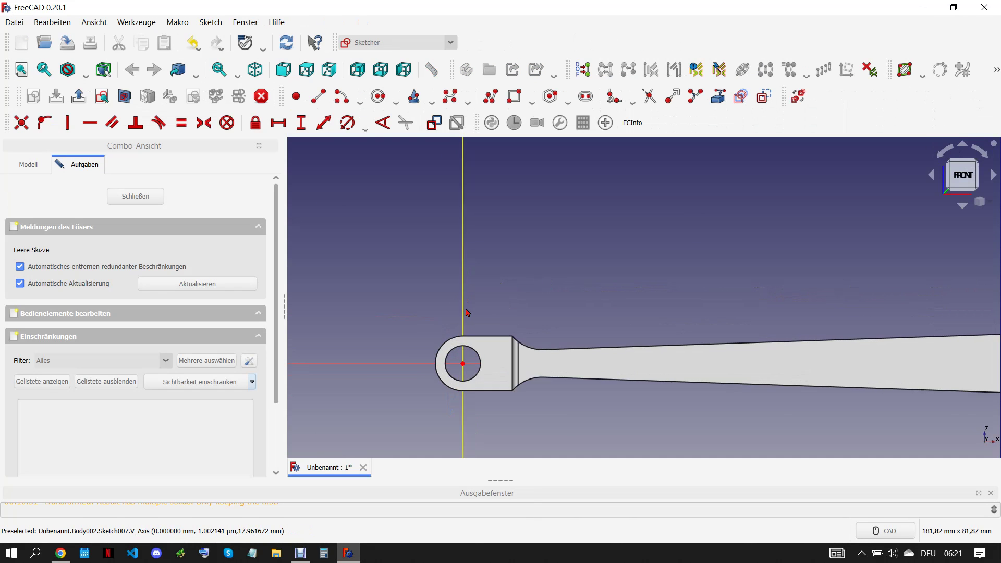
Draw a circle centred on the origin and constrain its diameter to 9 mm
click(378, 96)
click(456, 373)
click(478, 347)
click(346, 122)
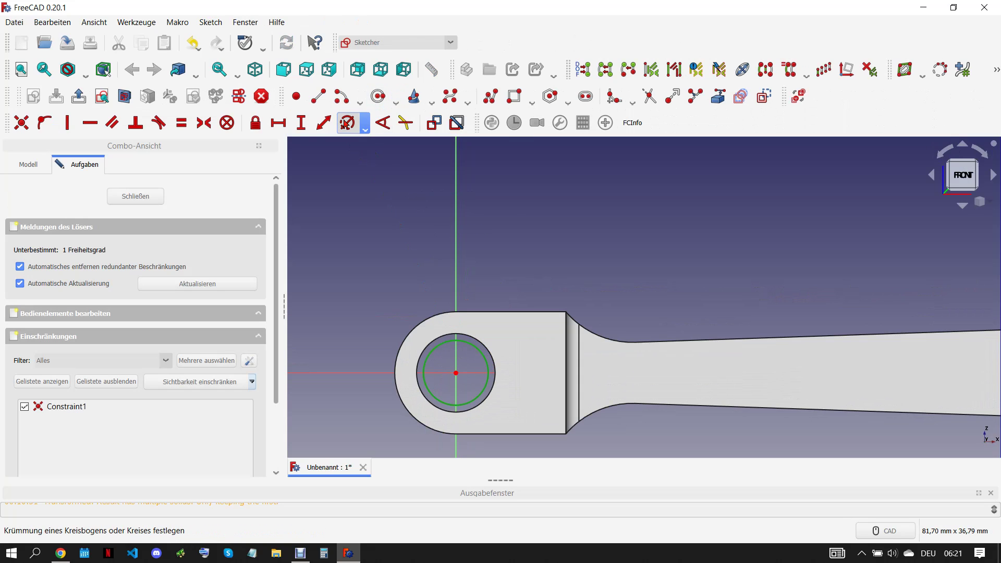
text(9)
click(411, 198)
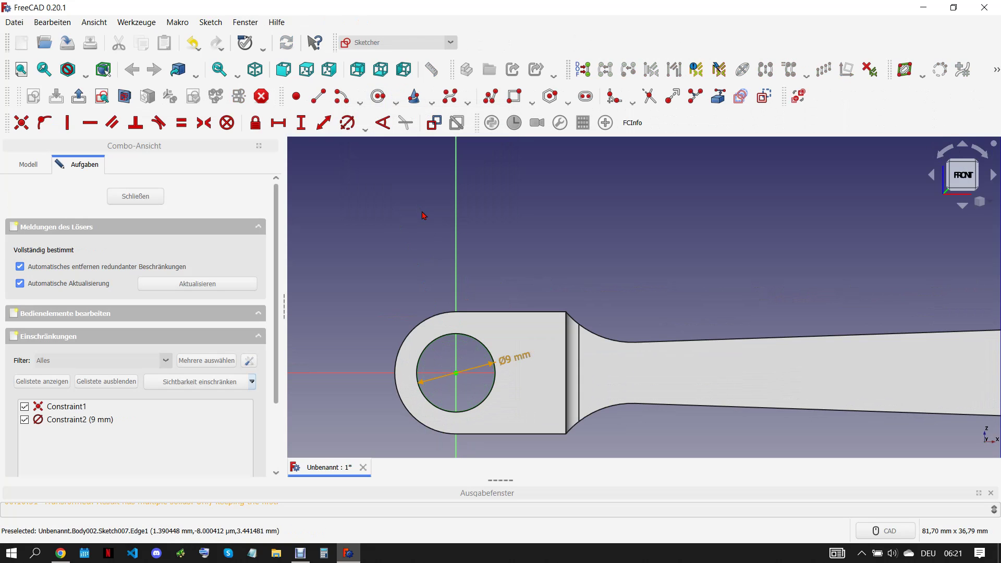
Add a concentric inner circle of 6 mm diameter, moving its label clear of Ø9
scroll(485, 327, down, 2)
scroll(484, 327, up, 3)
click(378, 96)
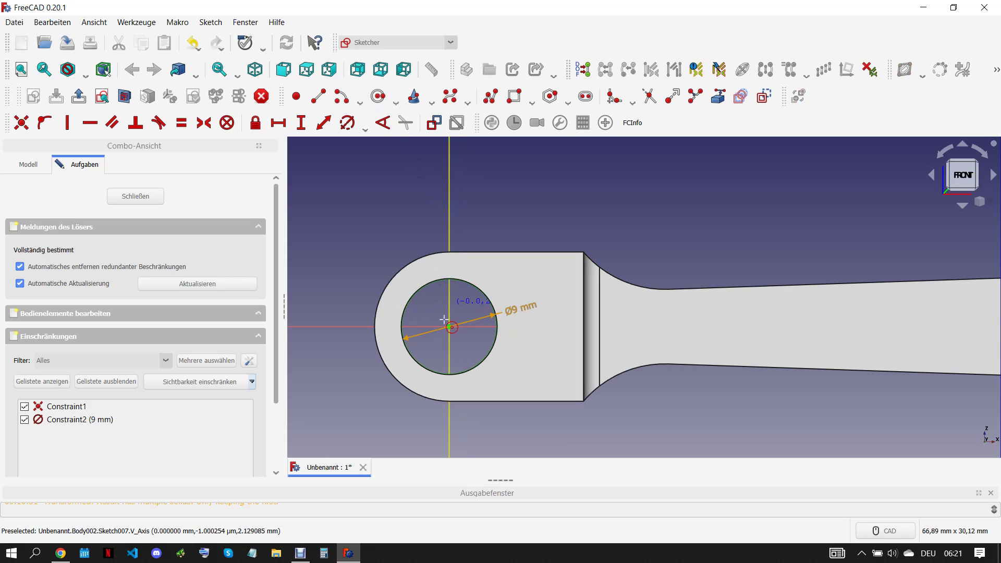
click(449, 327)
click(455, 301)
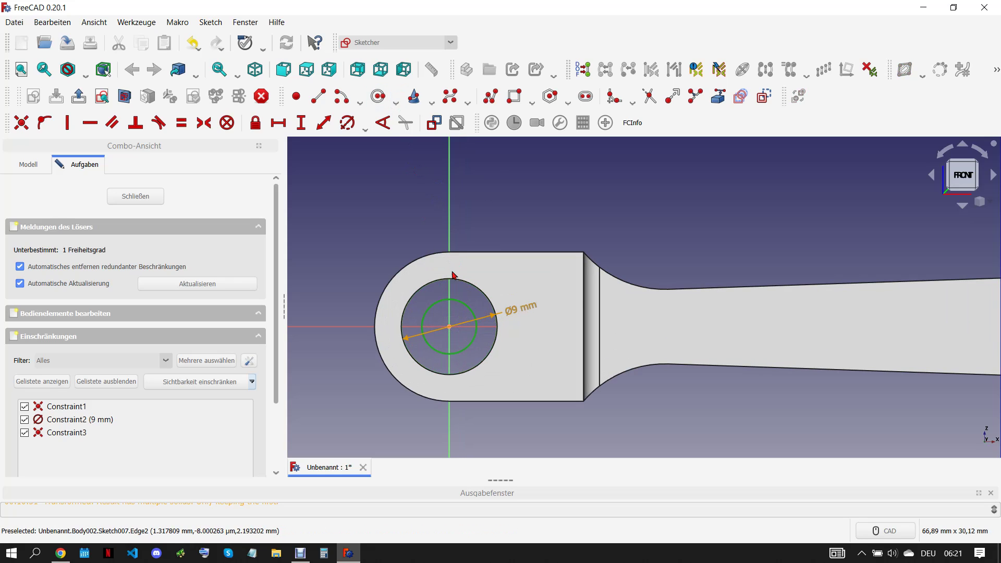
click(355, 124)
text(6)
click(417, 197)
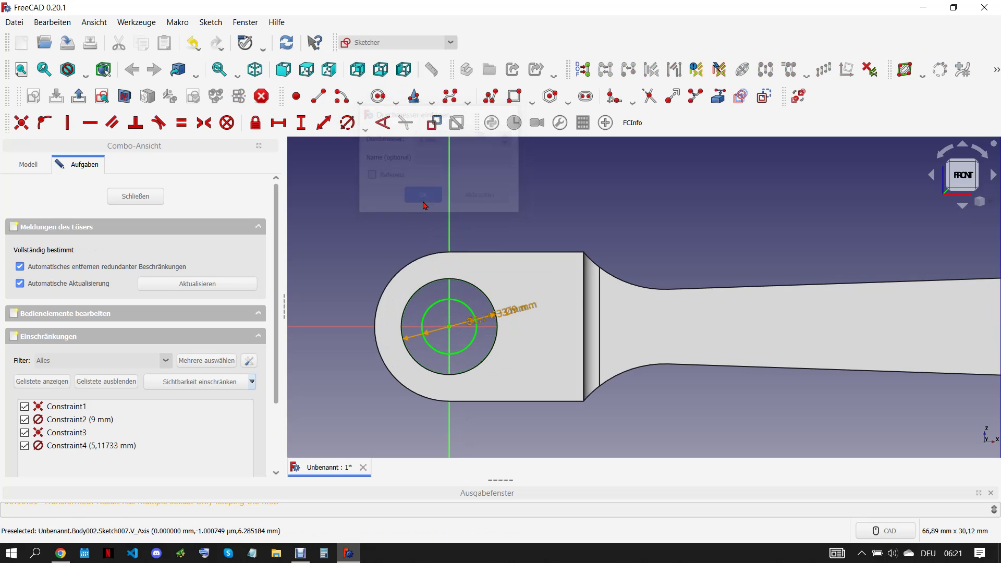
drag(503, 313, 546, 312)
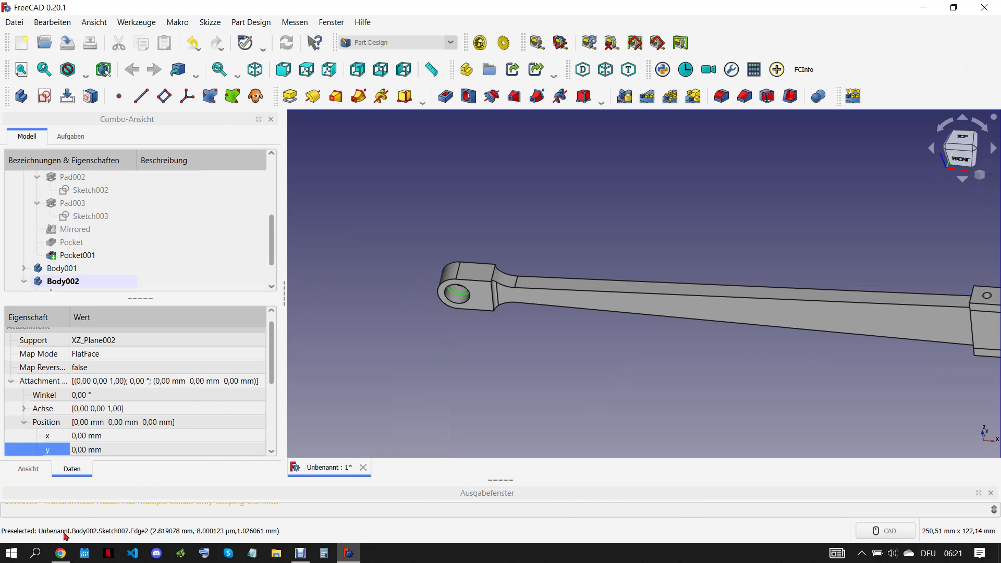
Check the drawing, then pad the ring sketch to a length of 9 mm
click(61, 553)
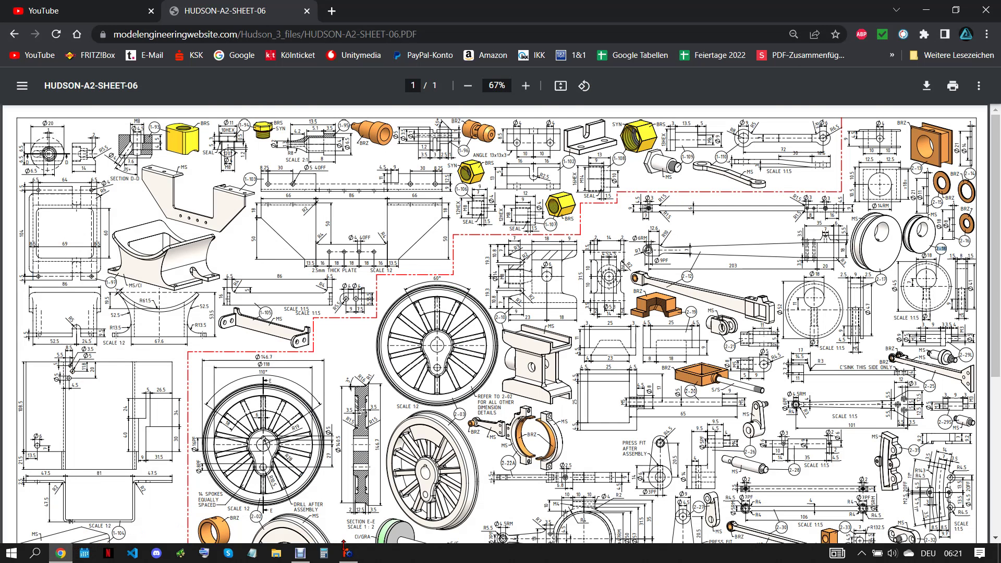
click(347, 551)
click(291, 97)
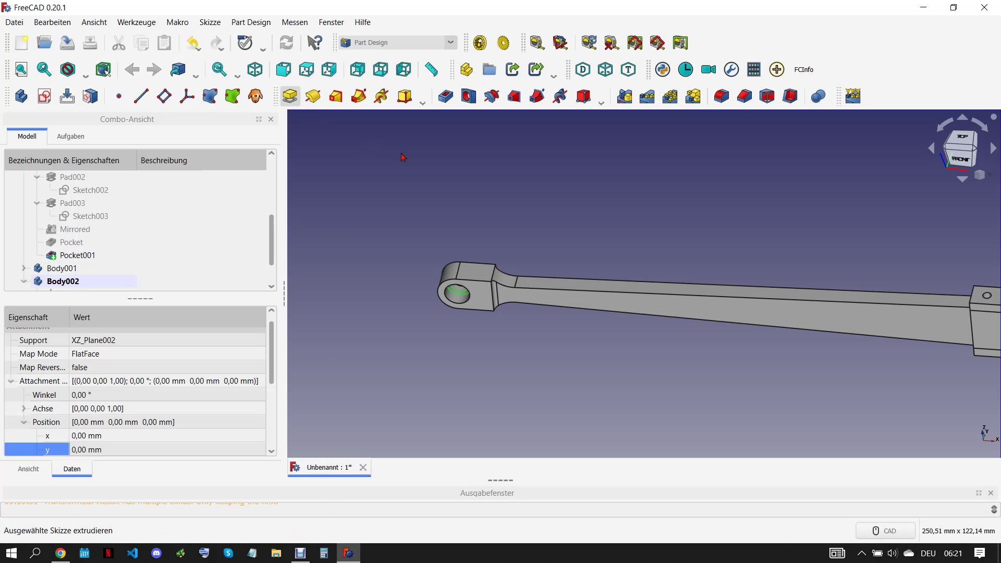
text(9)
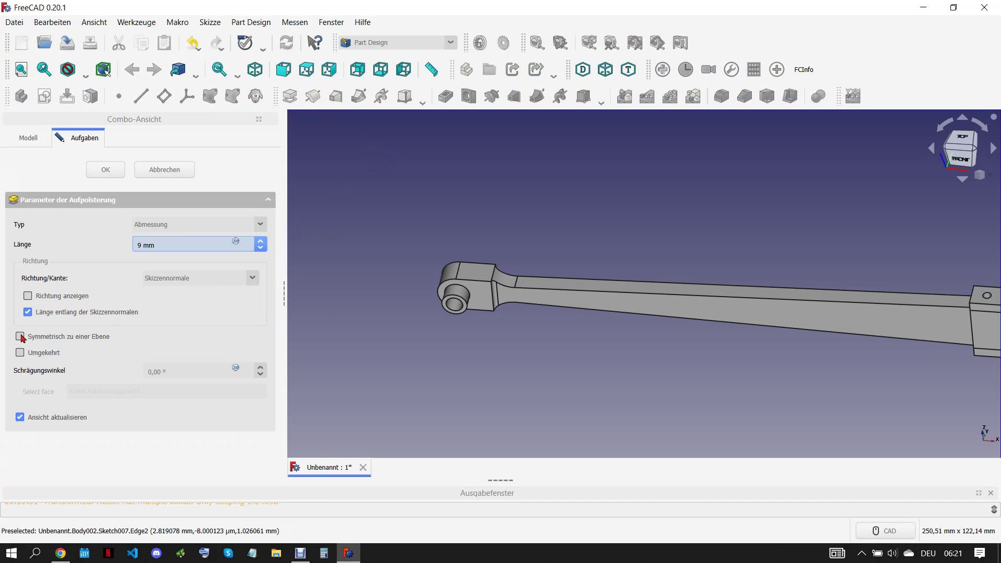
click(105, 169)
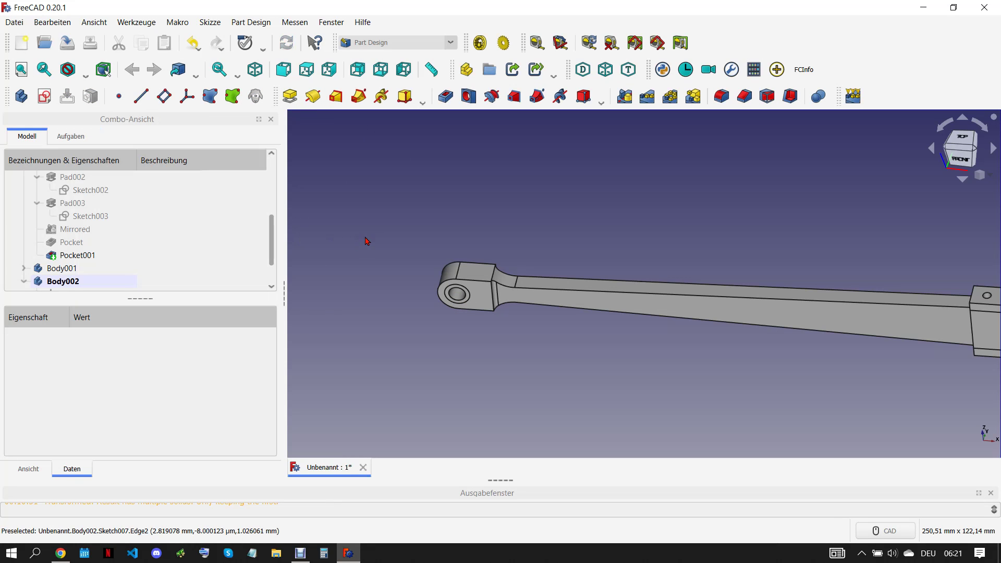
Set Body002's face colour to orange in its display properties
scroll(131, 258, down, 1)
right_click(80, 256)
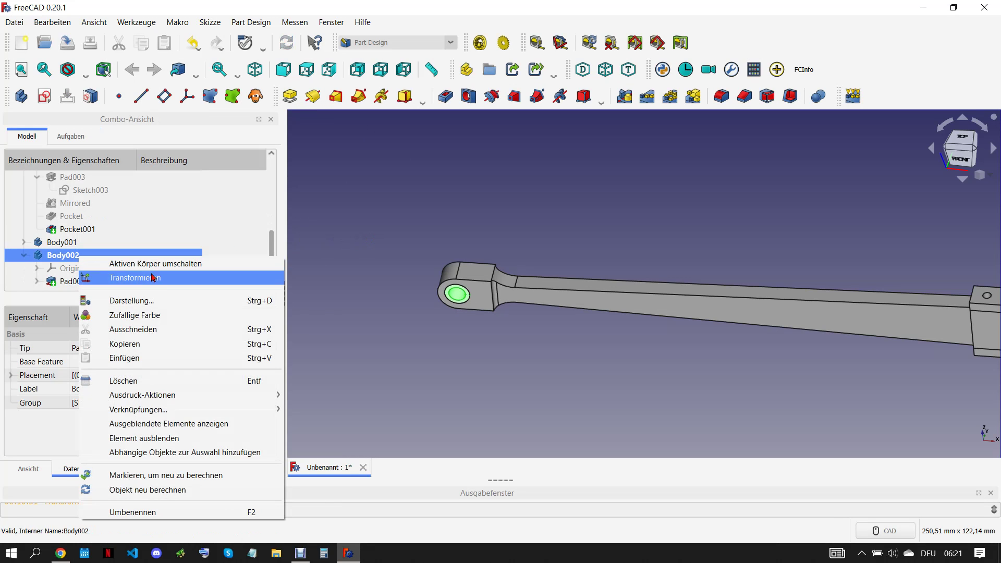
click(155, 301)
click(192, 296)
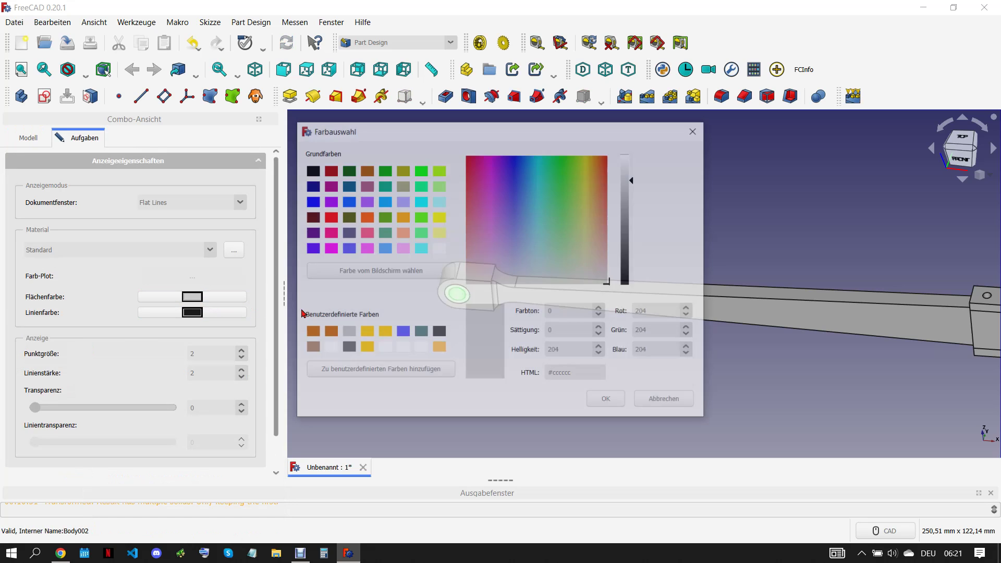
click(315, 336)
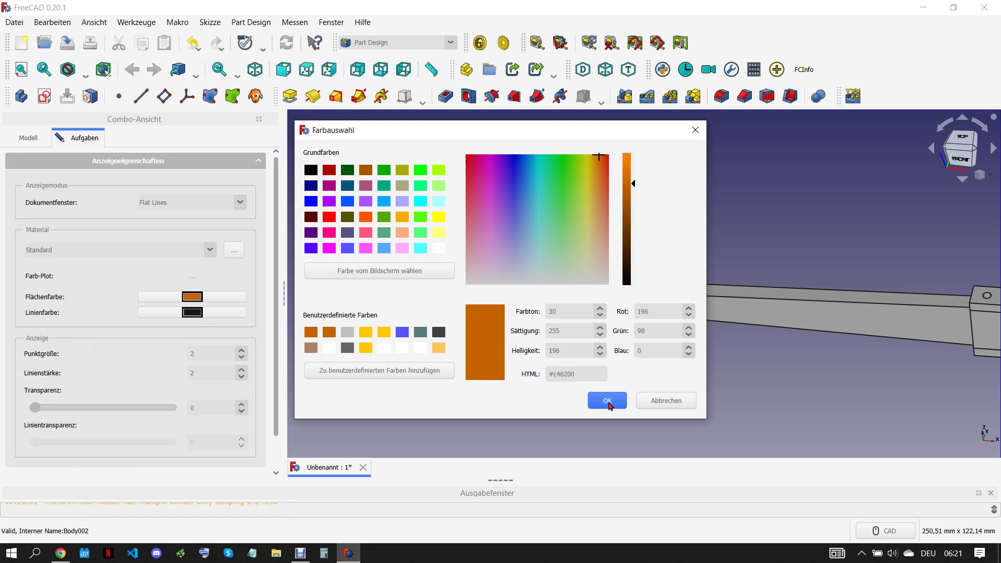
click(605, 401)
click(432, 366)
scroll(180, 365, down, 2)
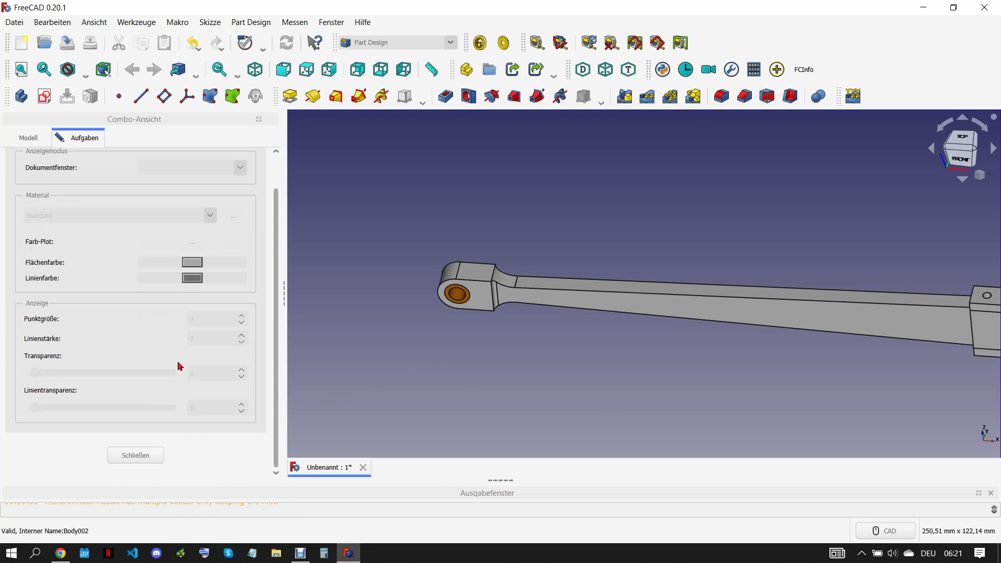
click(138, 454)
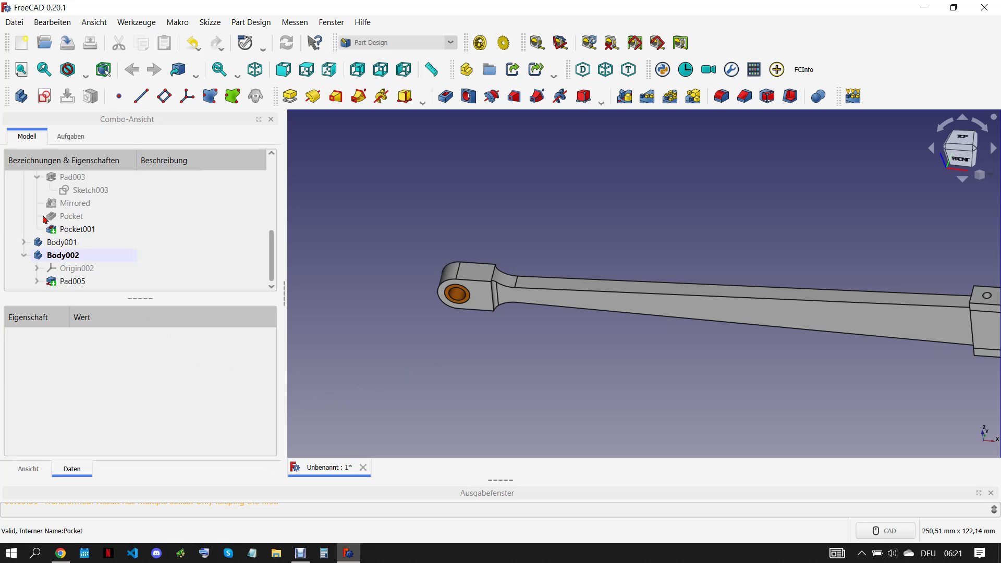
click(24, 202)
Combine Body, Body001 and Body002 into a compound in the Part workbench
click(24, 228)
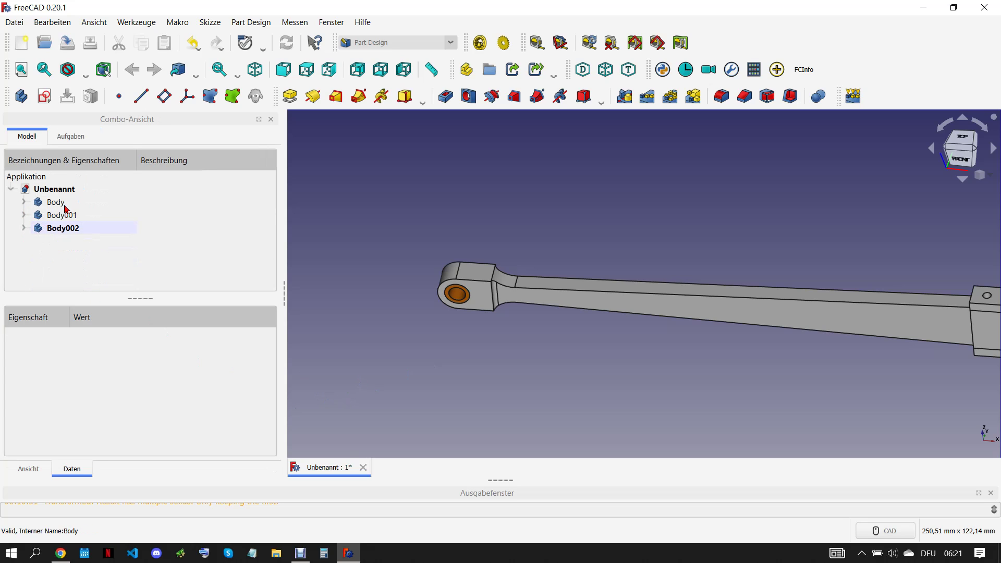
click(56, 202)
shift+click(71, 229)
click(406, 35)
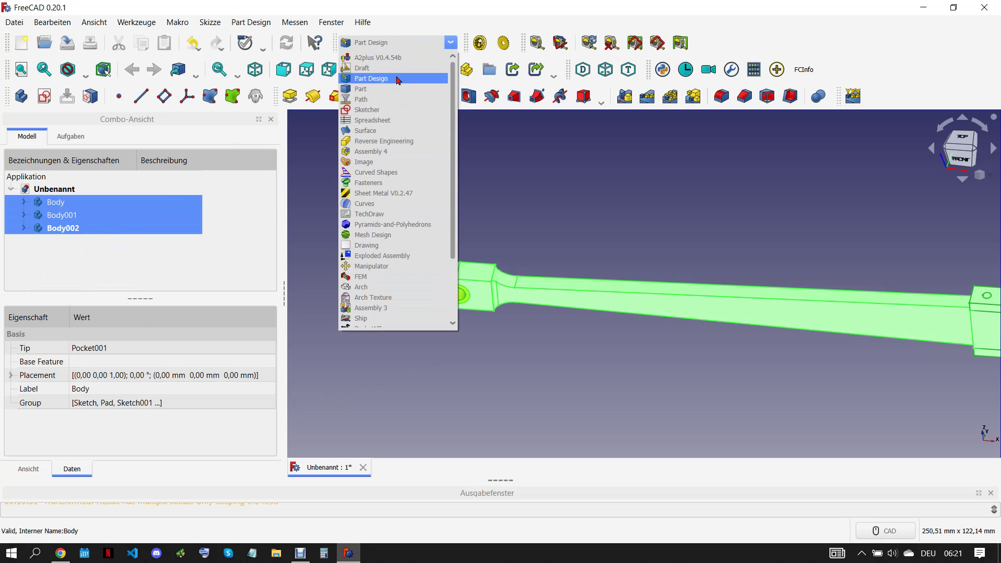
click(384, 89)
click(585, 98)
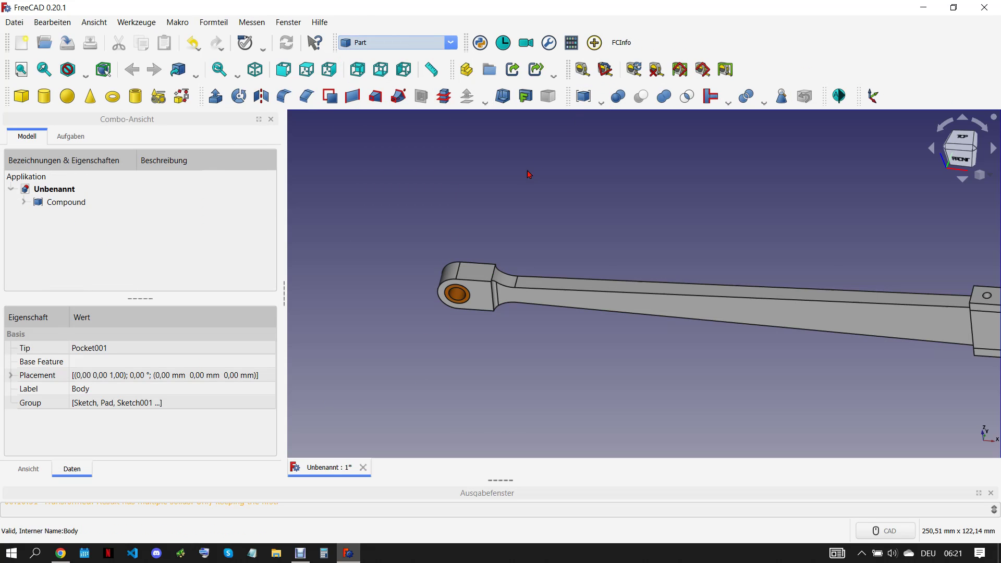
Fit and orbit the view, compare with the drawing, then delete that Compound
key(v)
key(f)
mouse_move(629, 340)
middle_down()
mouse_move(618, 331)
mouse_move(612, 347)
middle_up()
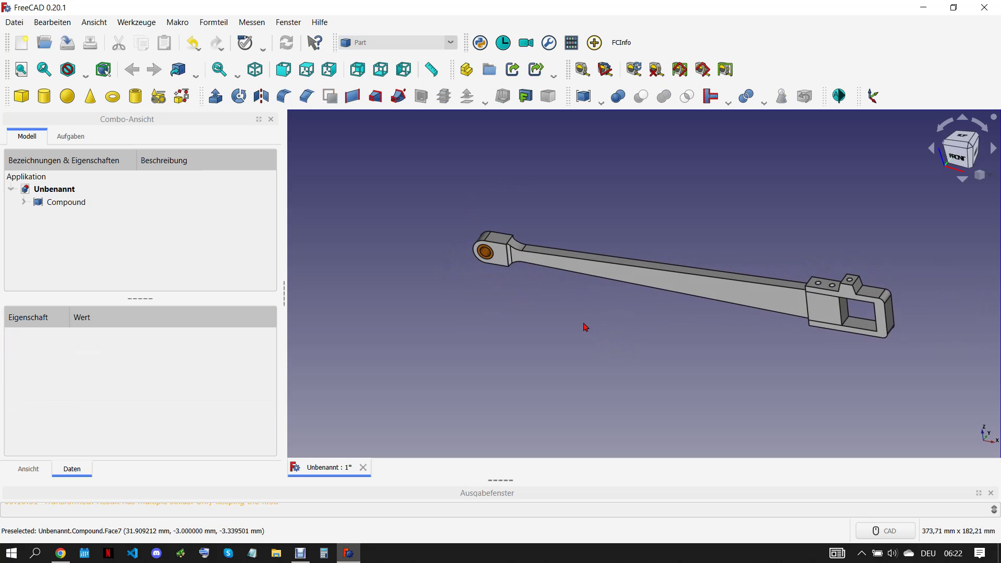
click(61, 554)
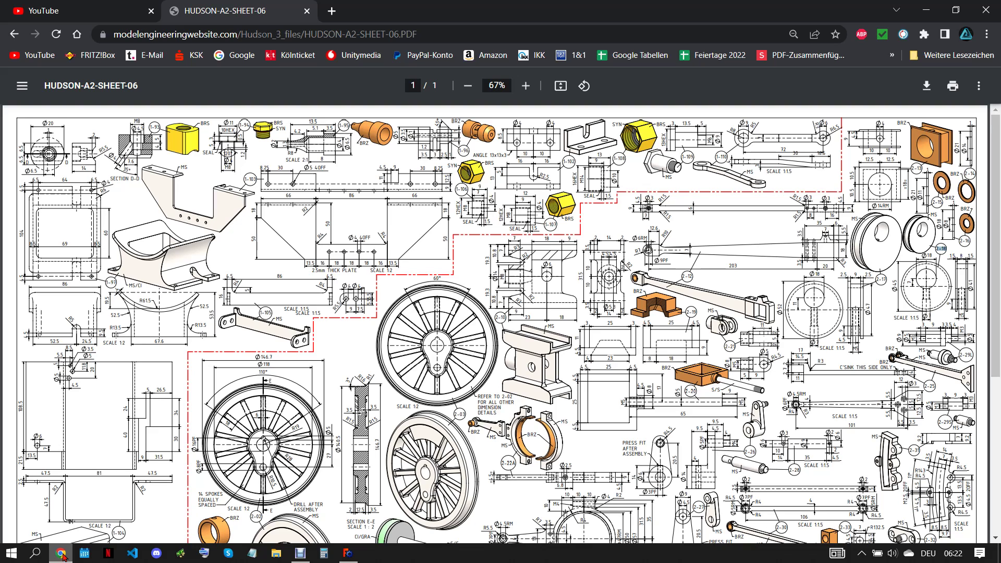
click(348, 554)
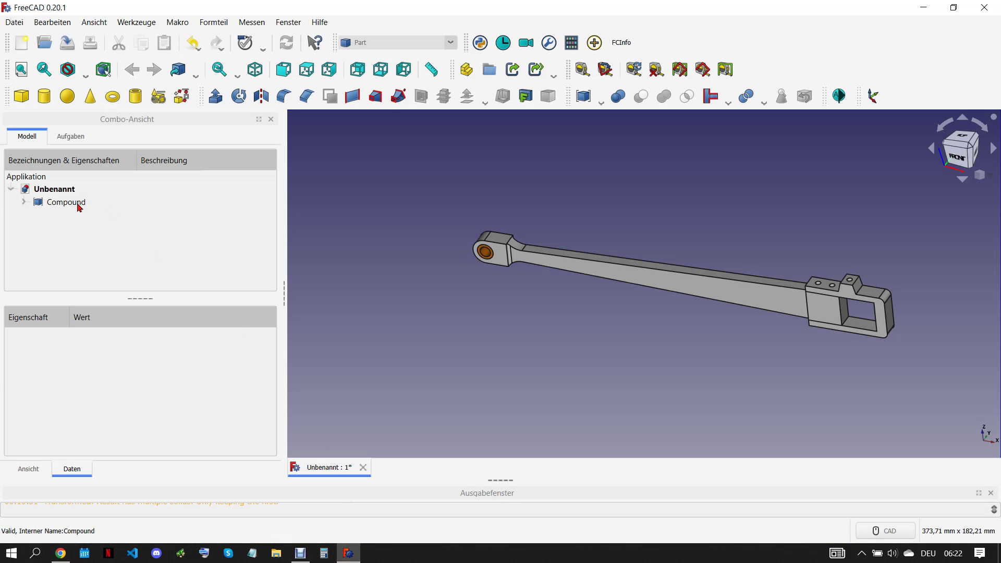
click(79, 206)
key(Delete)
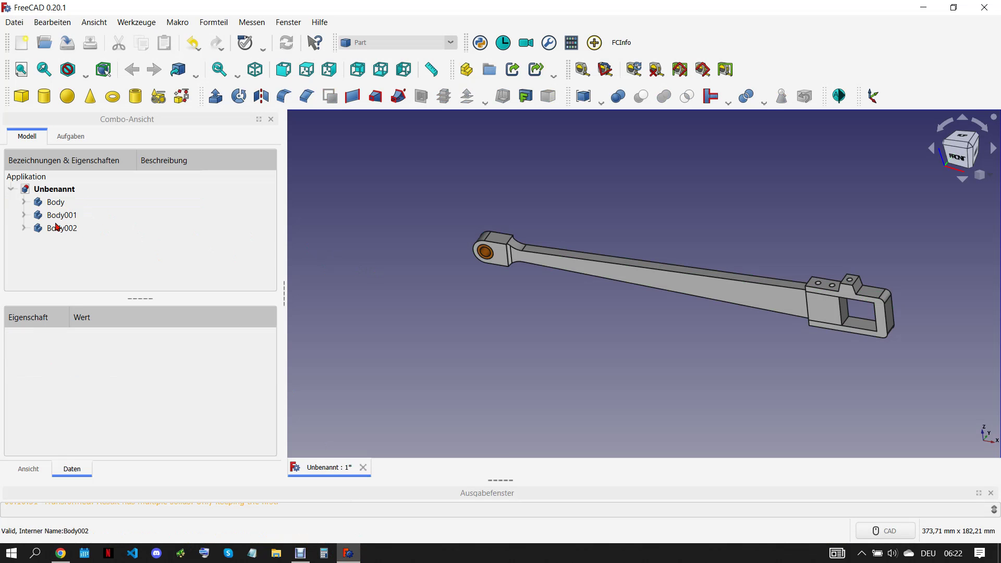
Inspect Body001's features, locating Sketch005 under Pocket002 and Sketch004 under Pad004
click(57, 227)
click(62, 217)
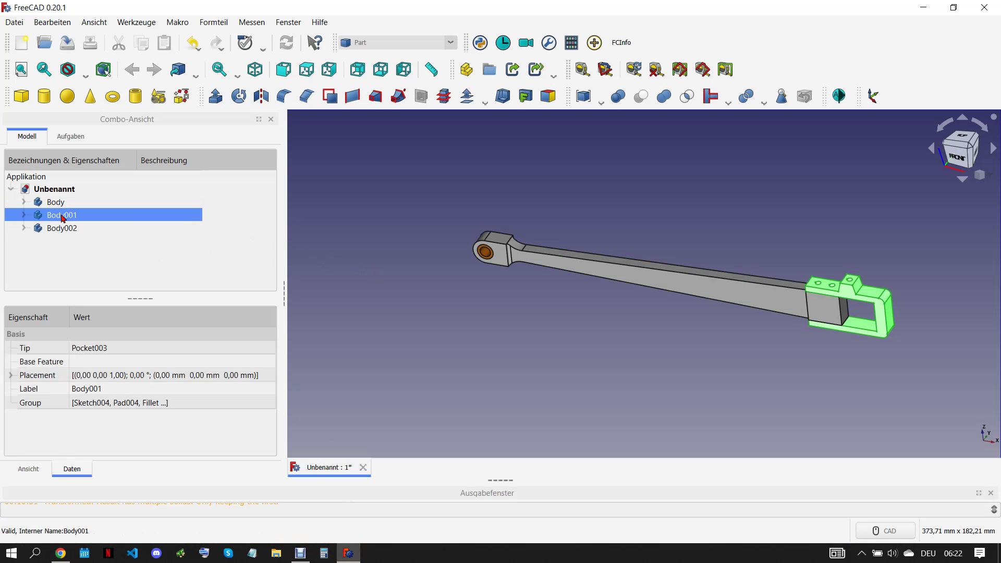
click(21, 217)
scroll(126, 274, down, 1)
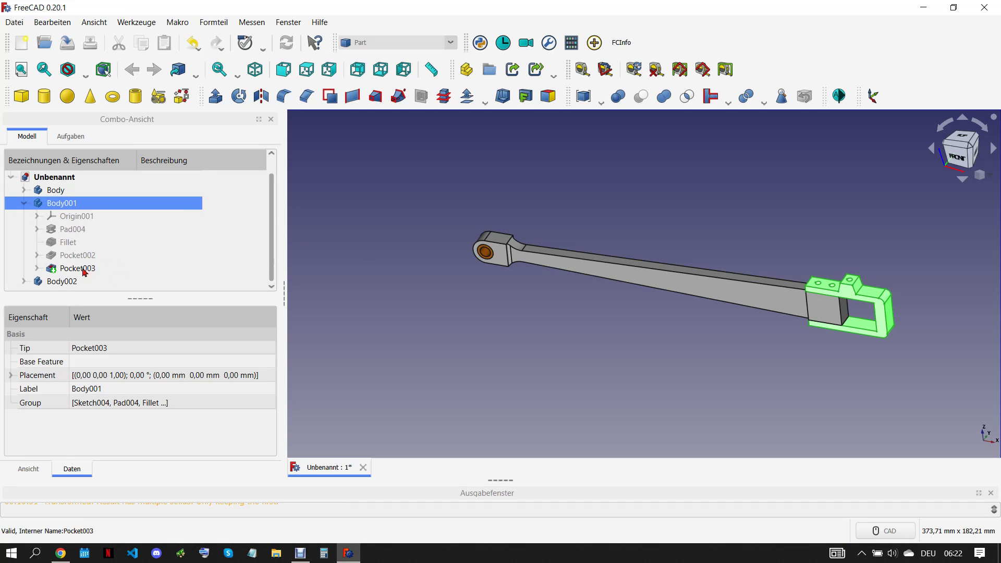
click(37, 255)
click(98, 271)
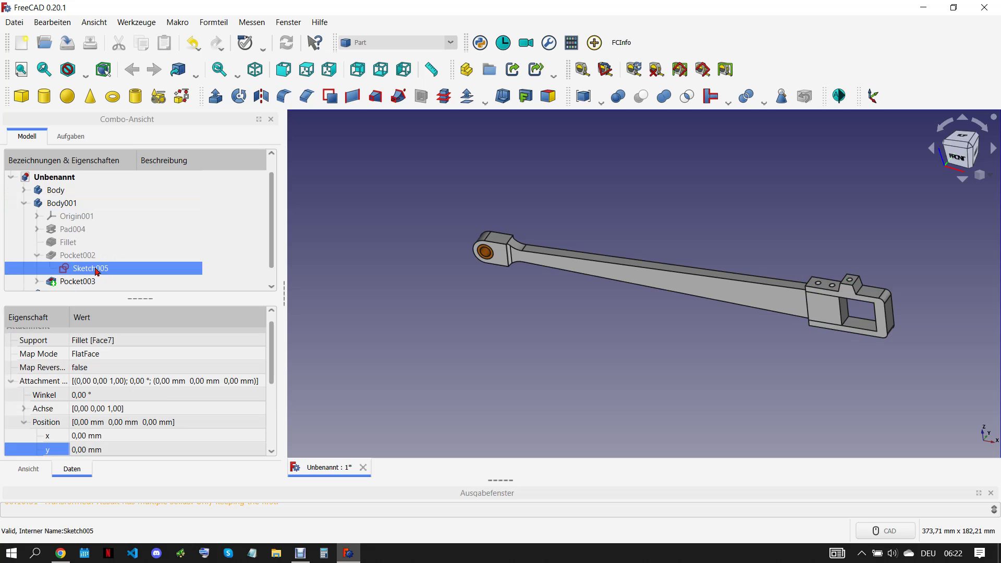
scroll(760, 312, up, 3)
scroll(677, 310, up, 2)
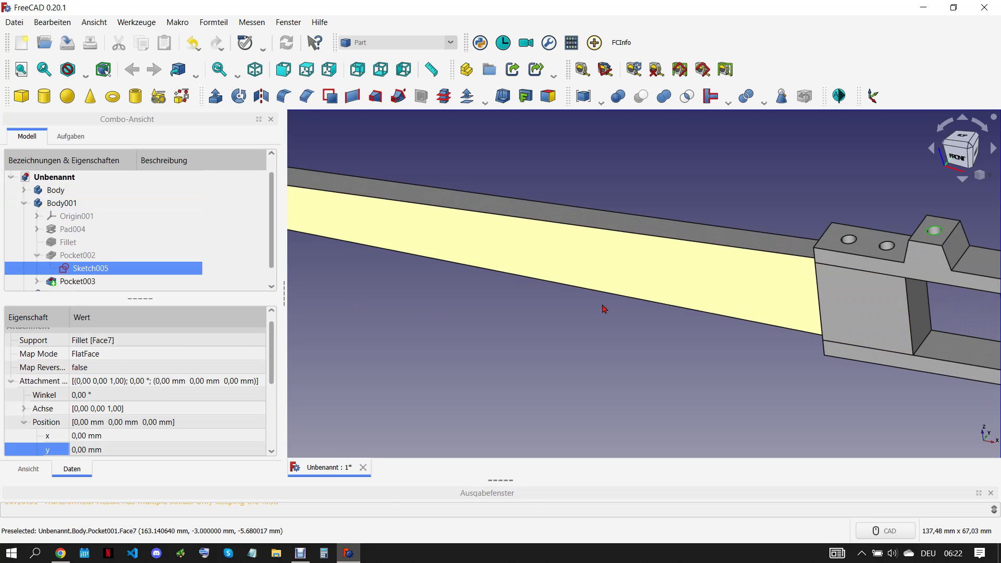
click(37, 229)
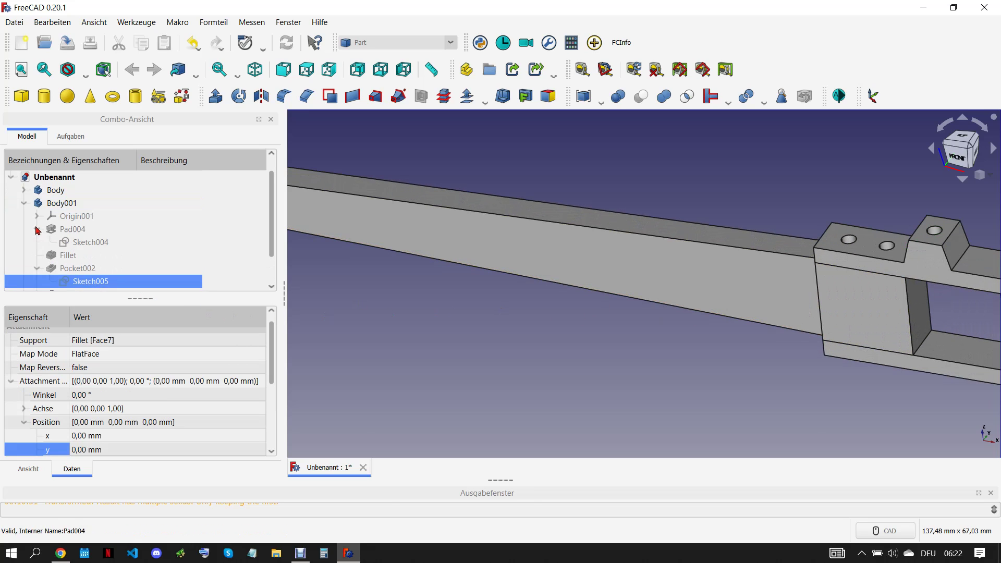
click(95, 244)
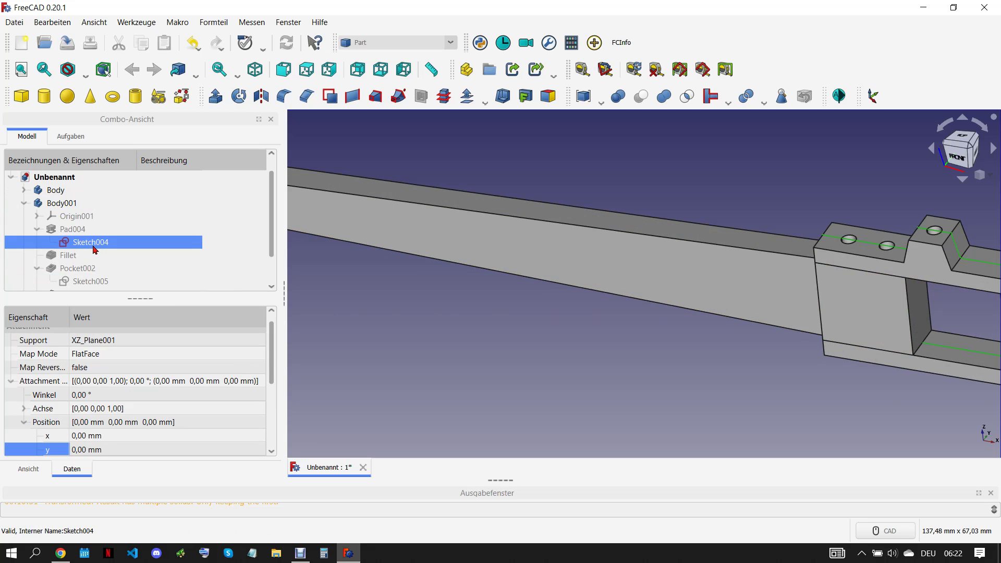
Edit Sketch004 and set its length dimension to 9 mm
double_click(91, 241)
scroll(607, 271, up, 2)
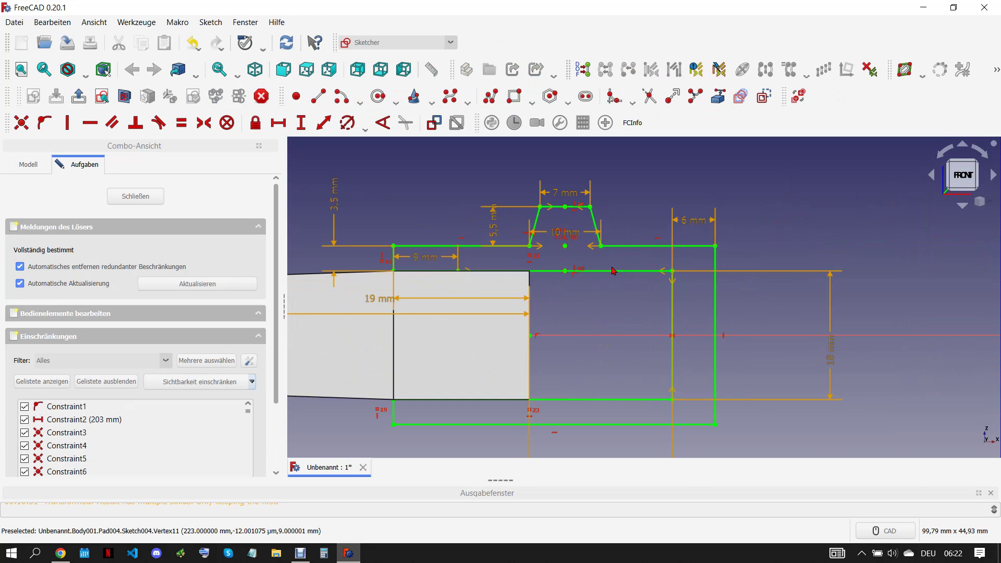
scroll(606, 271, up, 2)
double_click(386, 258)
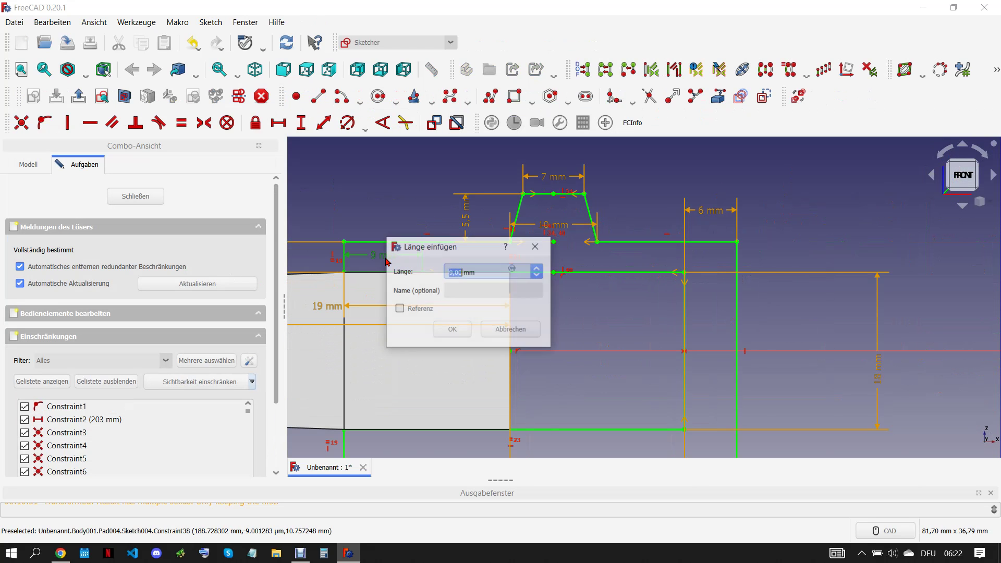
text(9)
click(452, 330)
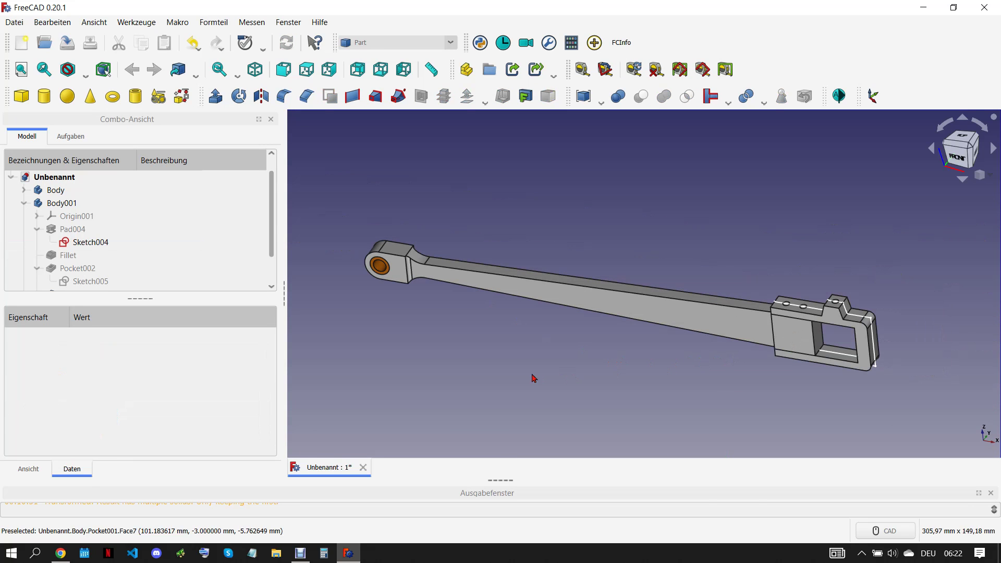
Clear the selection and collapse Pad004, Pocket002 and Body001 in the tree
click(141, 248)
click(618, 363)
scroll(619, 364, down, 2)
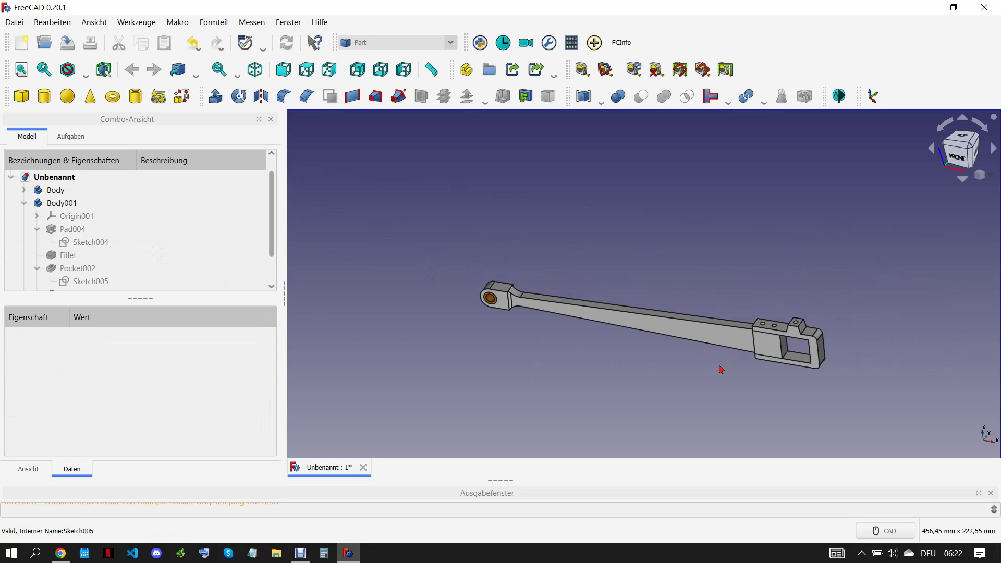
scroll(614, 375, down, 1)
scroll(612, 378, up, 1)
click(37, 230)
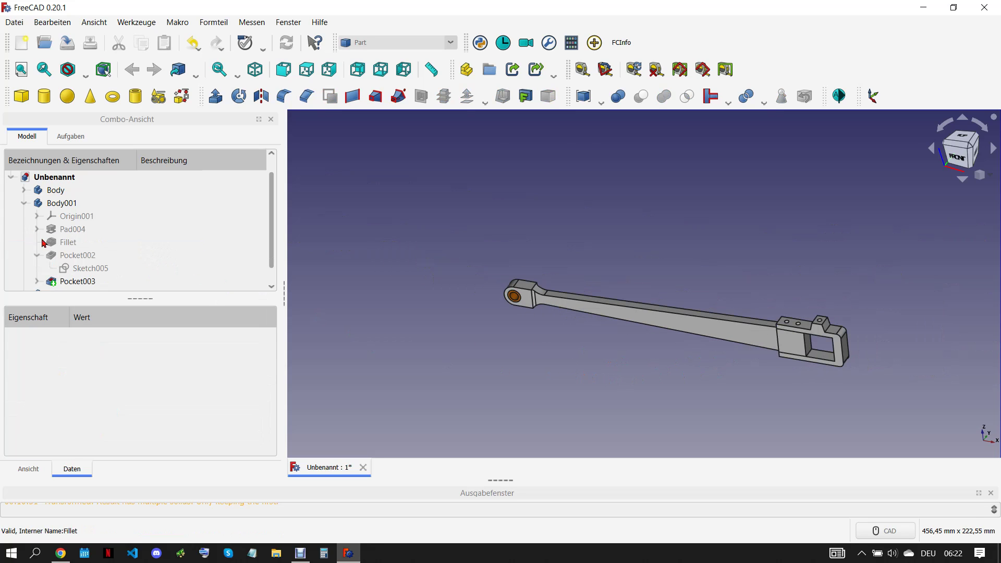
click(37, 255)
click(26, 207)
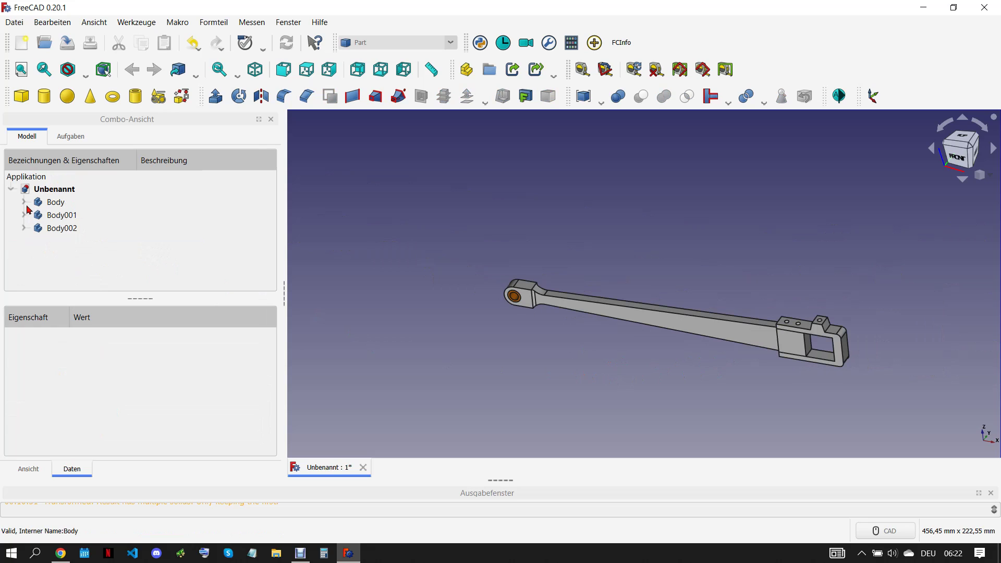
Make a compound from Body, Body001 and Body002, then hide the report panel
click(71, 204)
shift+click(81, 228)
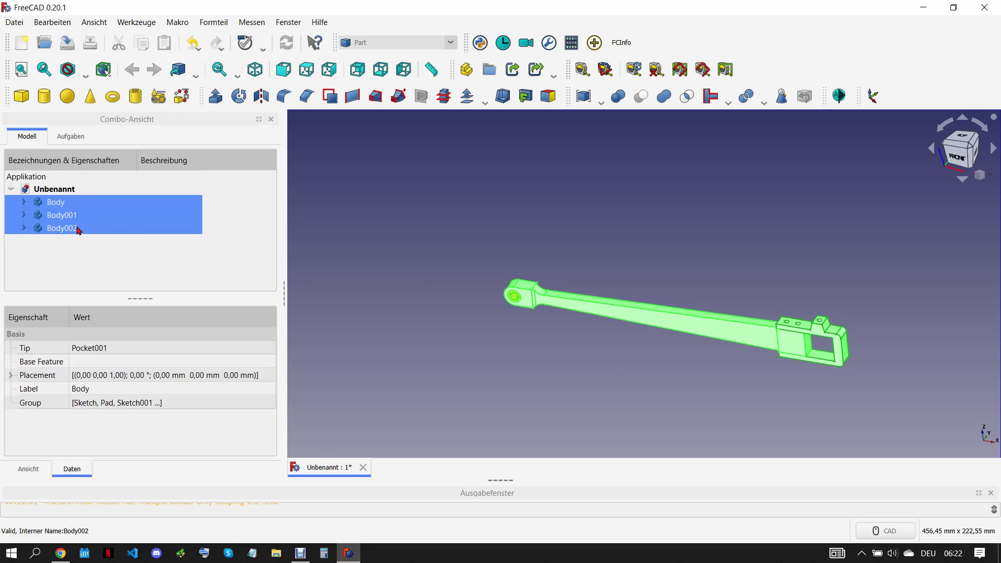
click(583, 95)
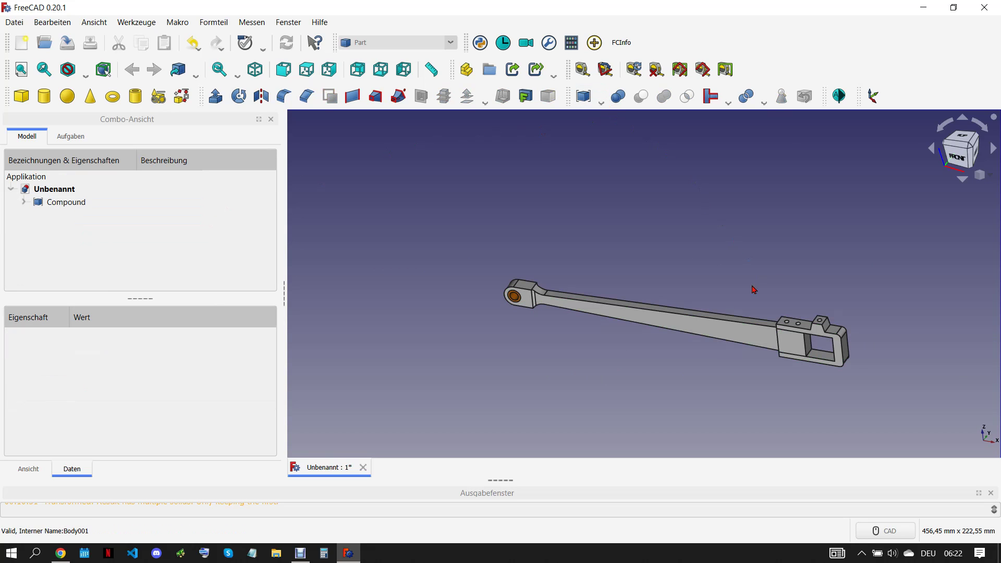
click(989, 493)
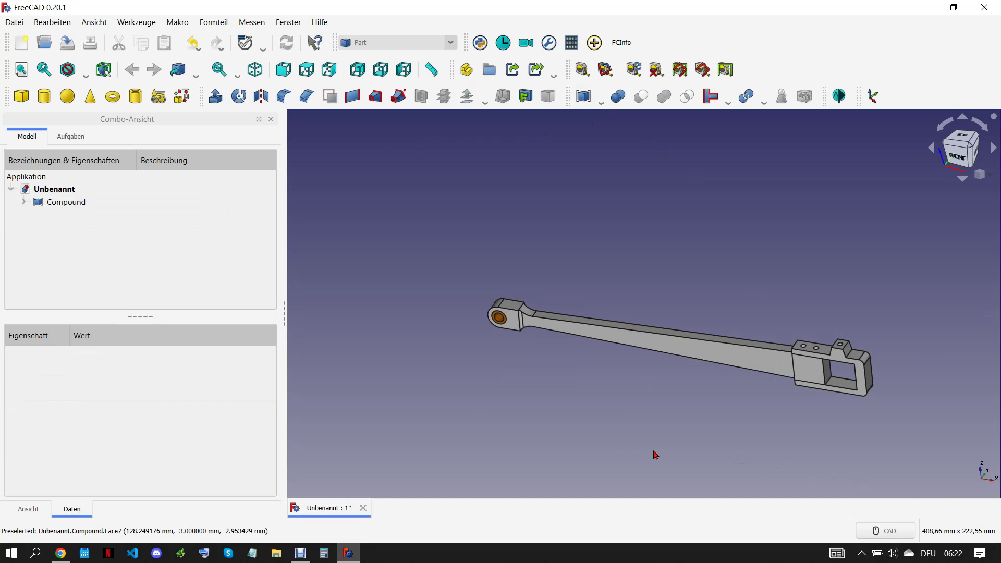
Start Save As and copy the part number 2-12 from the drawing PDF
click(14, 22)
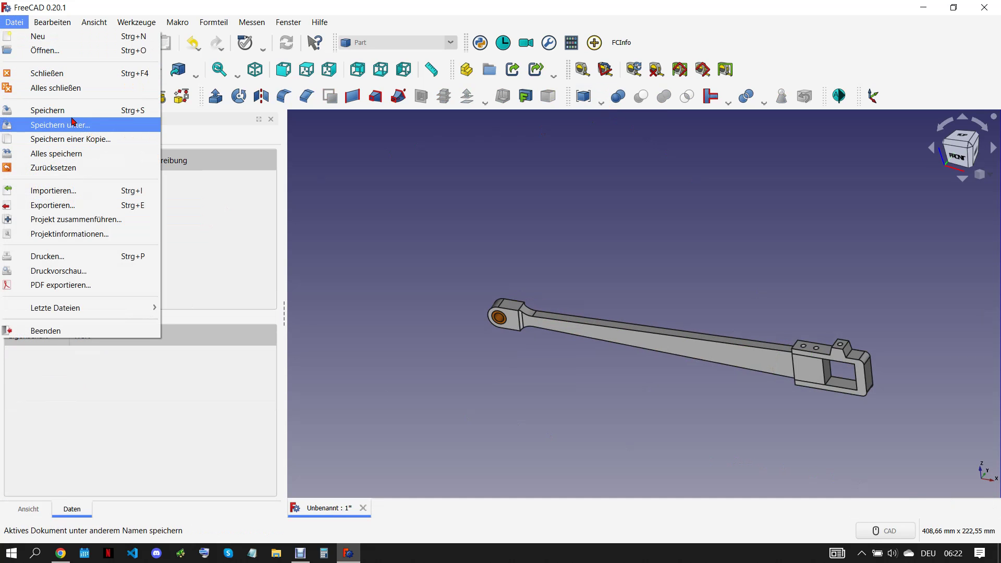
click(76, 125)
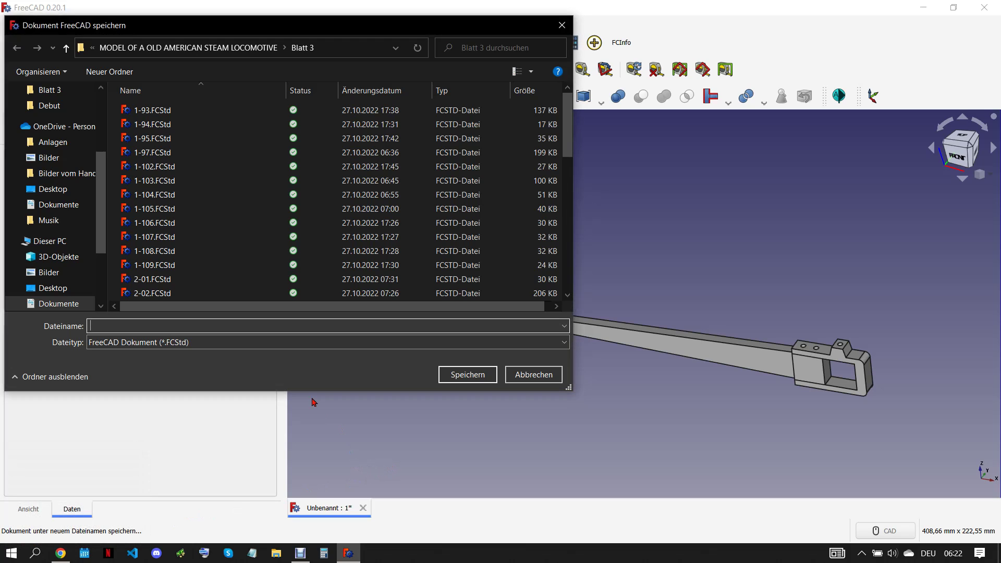
click(61, 552)
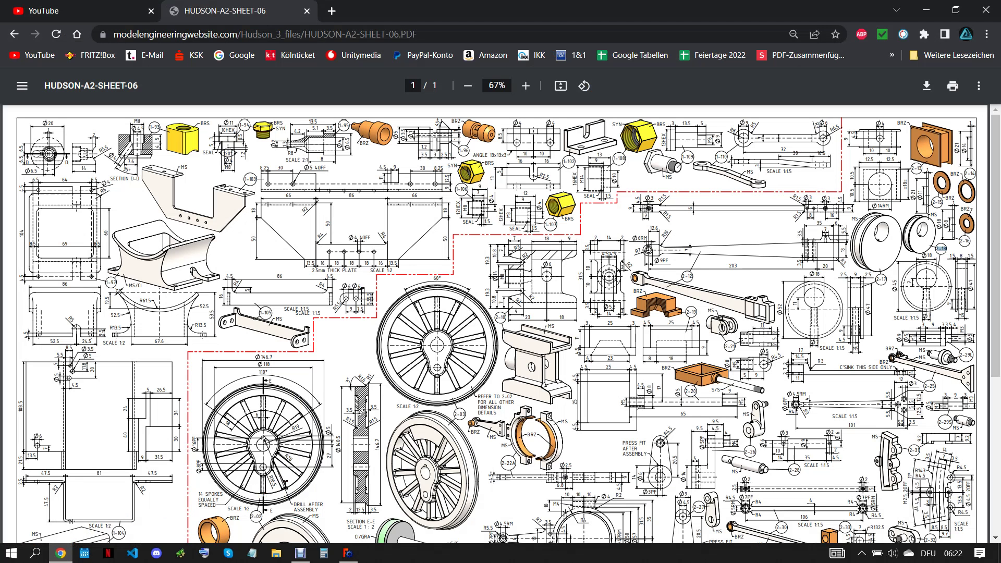
drag(677, 274, 688, 276)
right_click(683, 269)
click(684, 279)
right_click(687, 276)
click(694, 285)
Save the document as 2-12, close it, and bring back the parts drawing
click(348, 553)
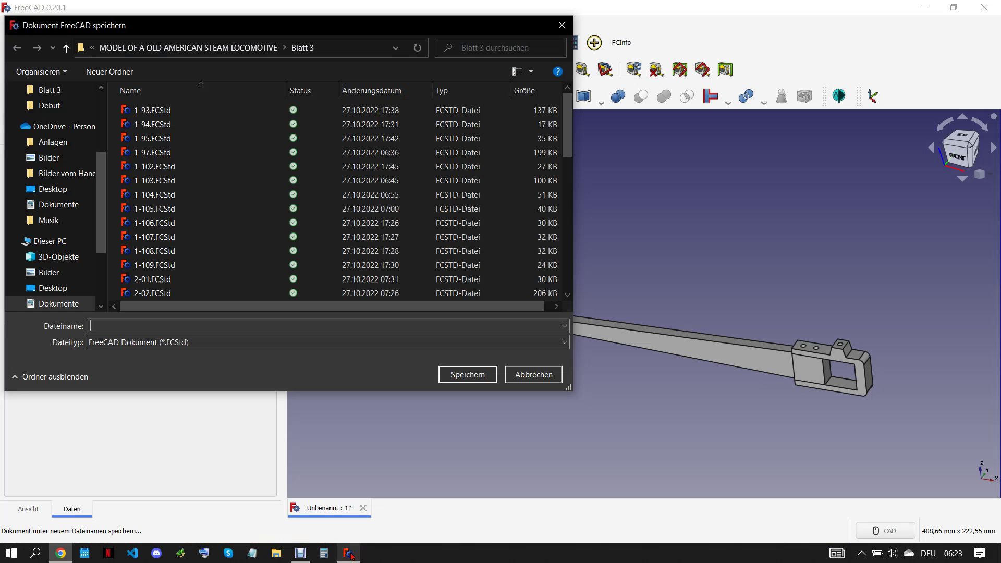
right_click(294, 326)
click(328, 376)
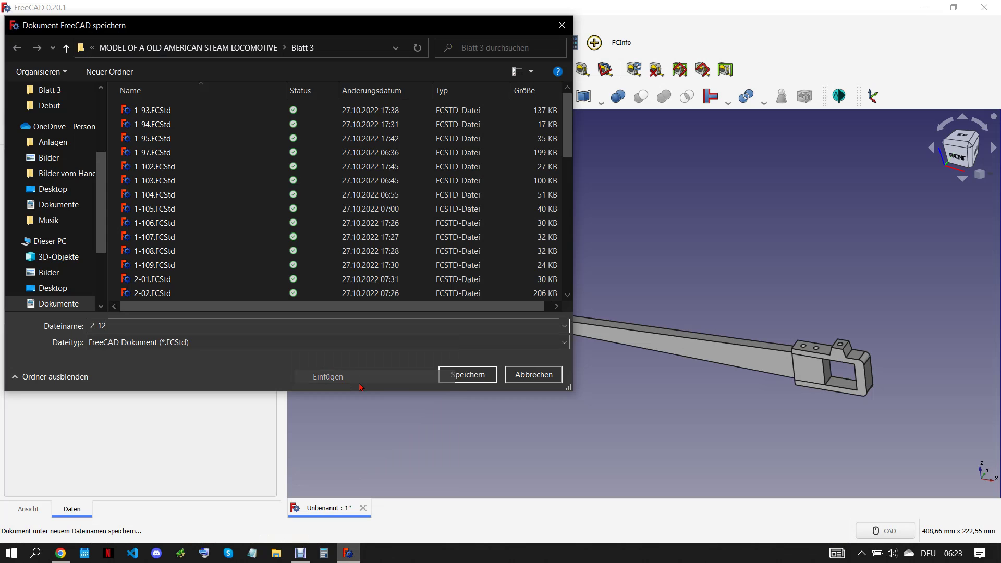
click(477, 376)
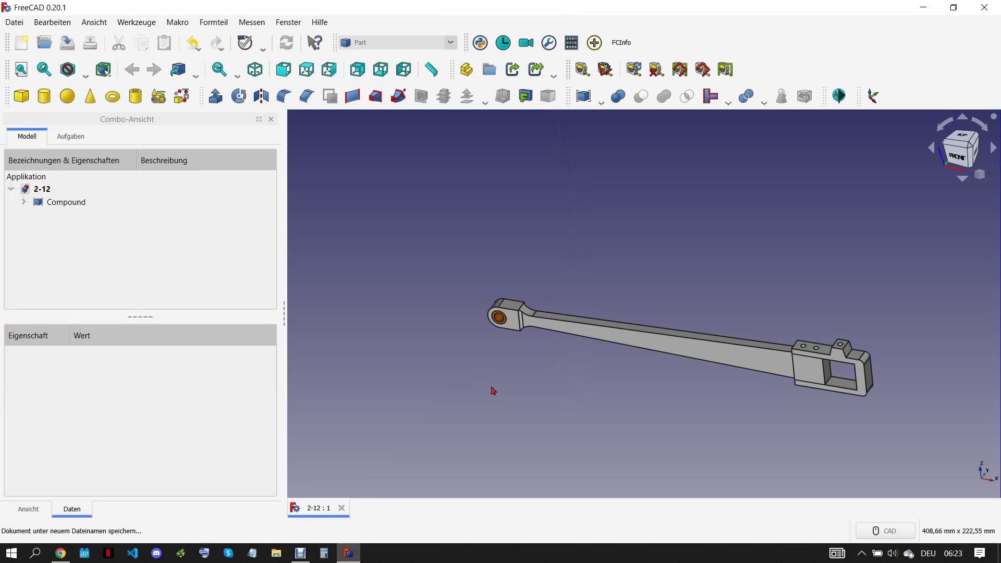
click(342, 508)
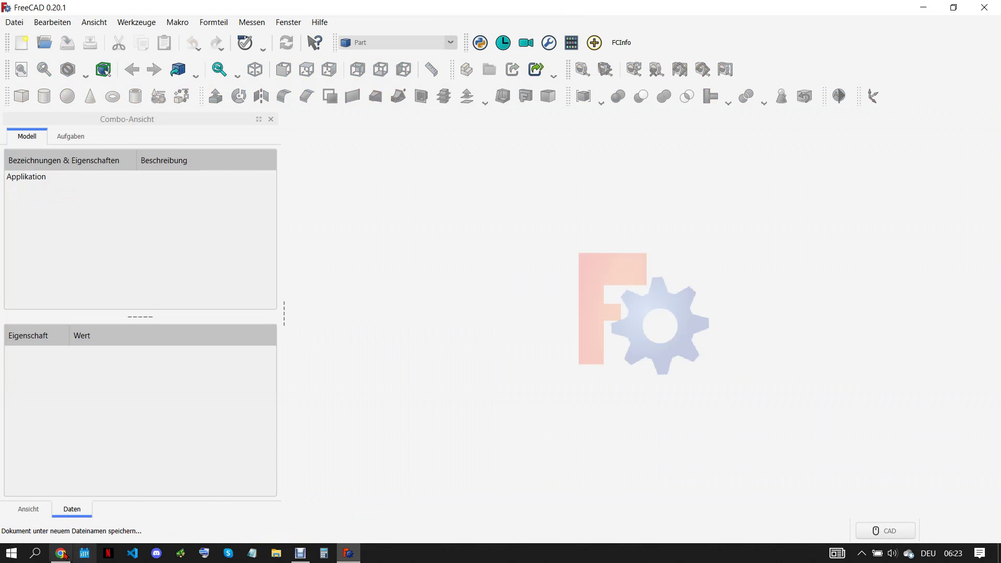
click(60, 553)
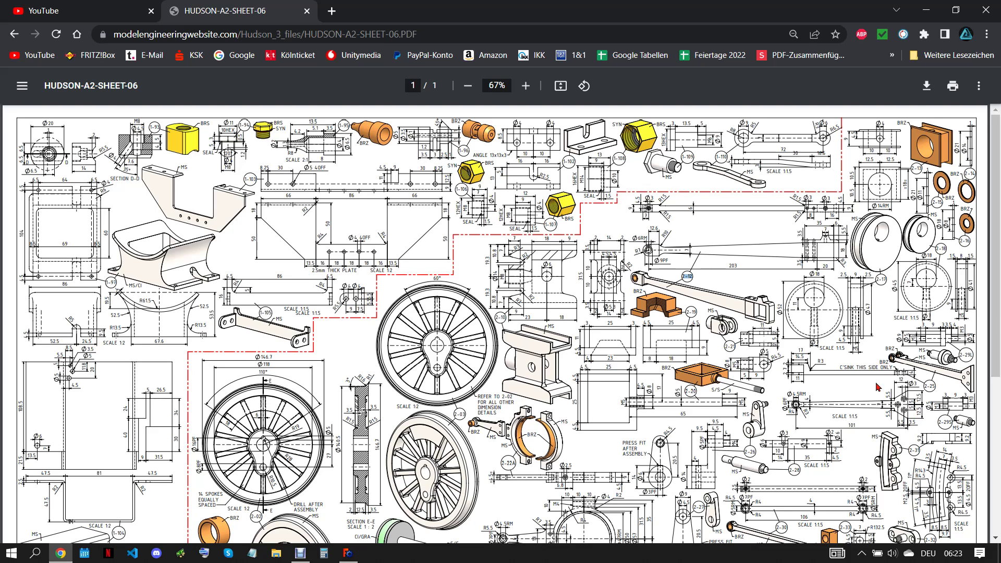
Scroll down the HUDSON-A2-SHEET-06 drawing to inspect the pin, then return to FreeCAD
scroll(877, 388, down, 3)
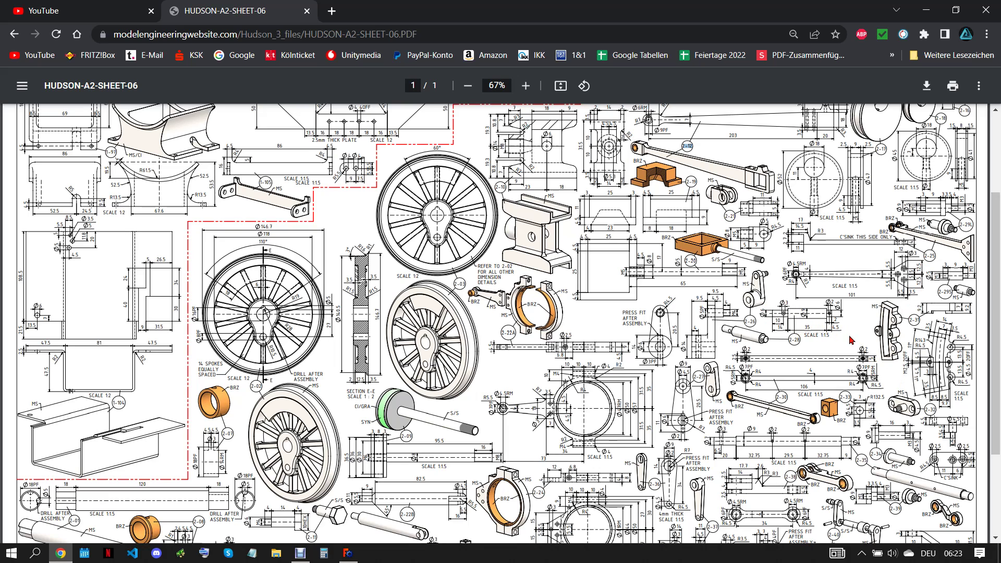
click(349, 553)
Switch to Part Design and start a new body sketch on the YZ plane
click(22, 42)
click(347, 47)
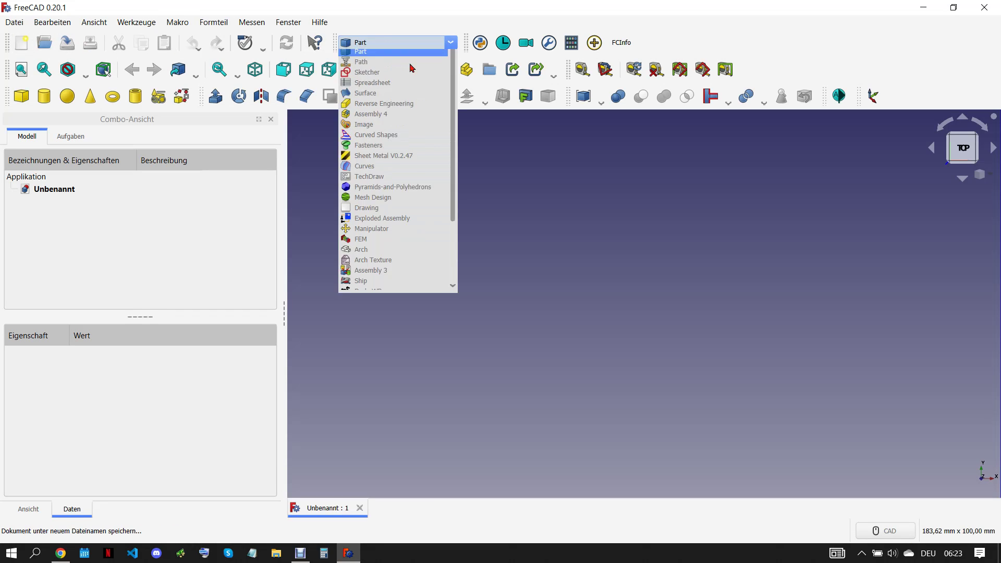
click(402, 76)
click(22, 96)
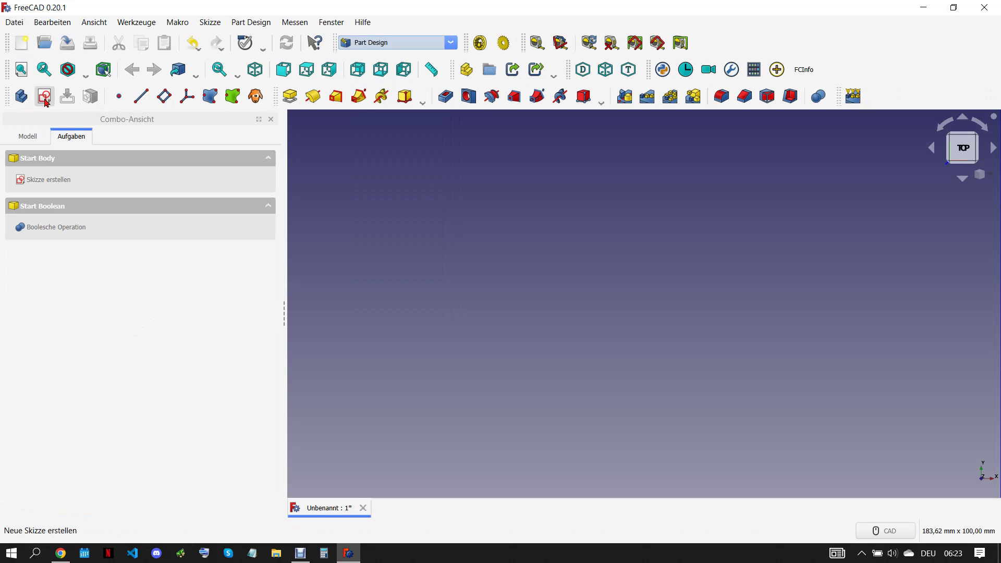
click(74, 251)
click(107, 171)
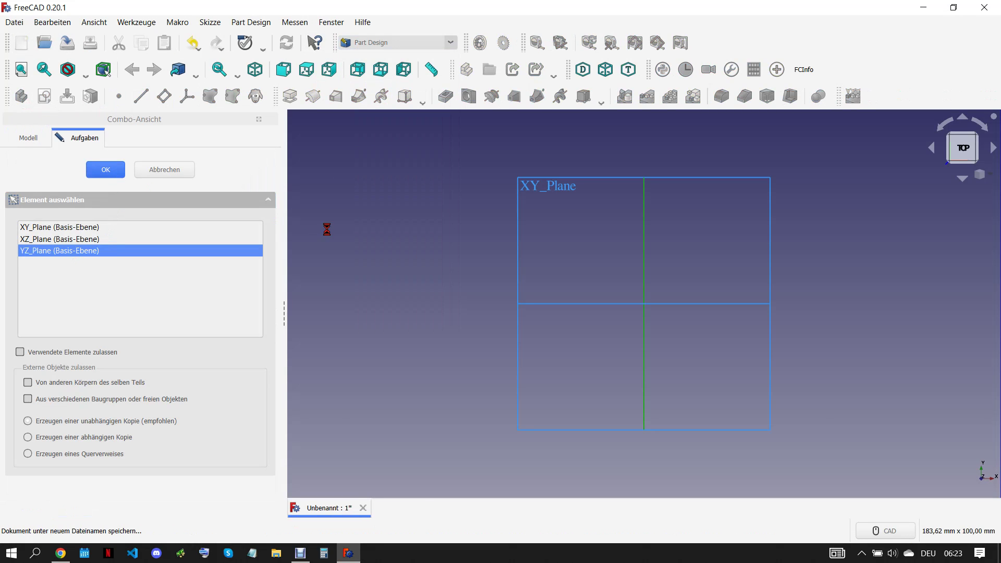
Draw a 9 mm diameter circle at the origin and pad it 35 mm
click(379, 96)
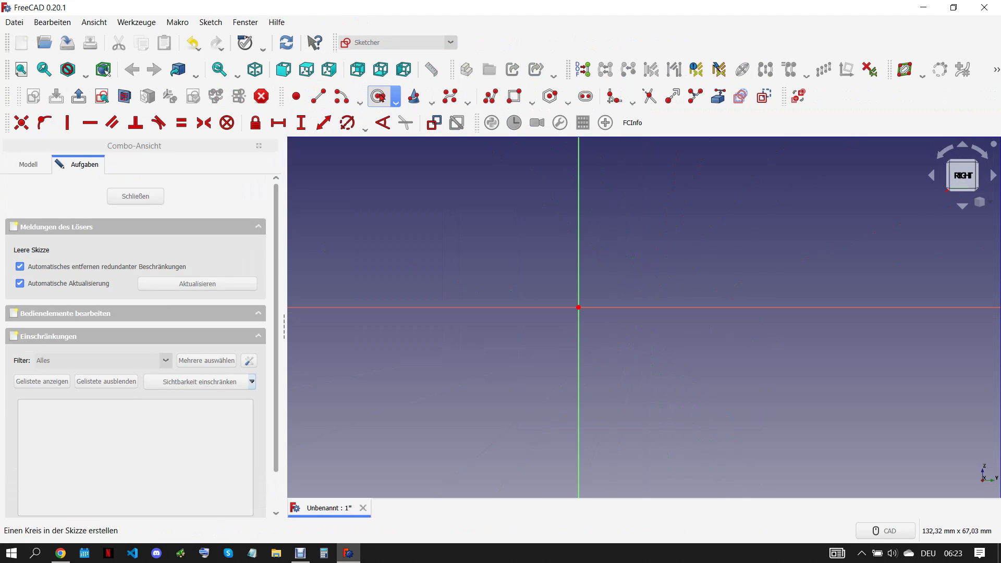
click(578, 307)
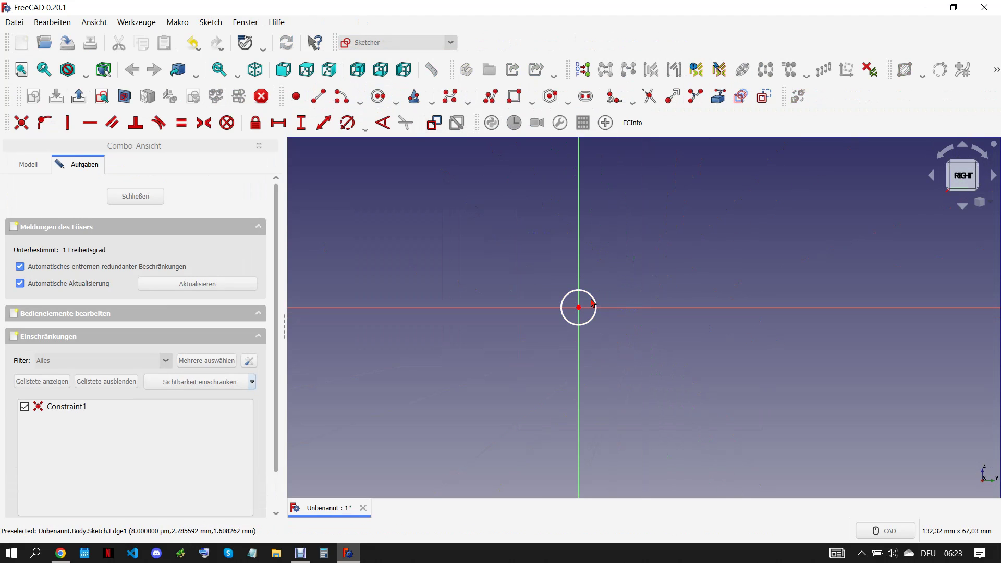
click(364, 132)
text(9)
key(Return)
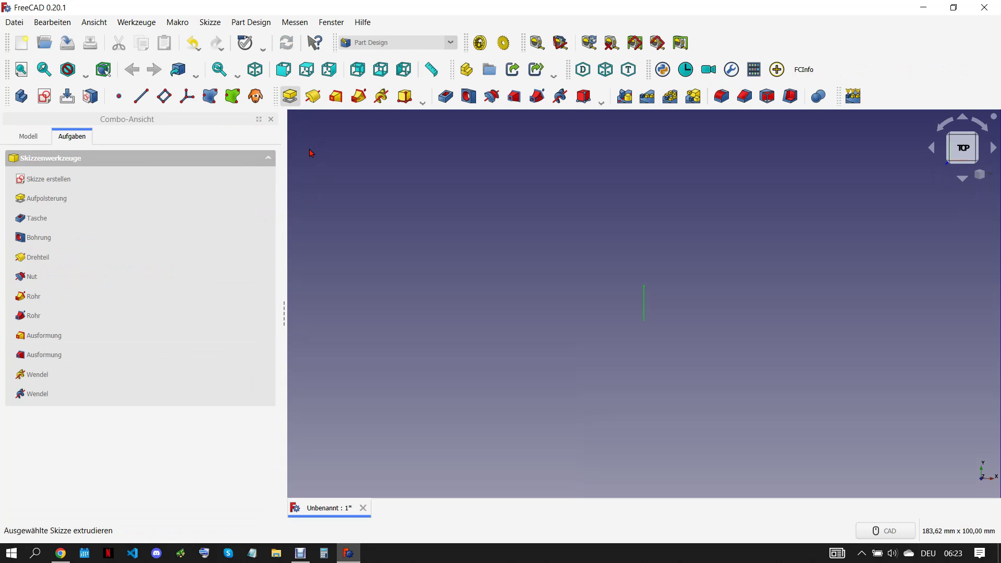
text(35)
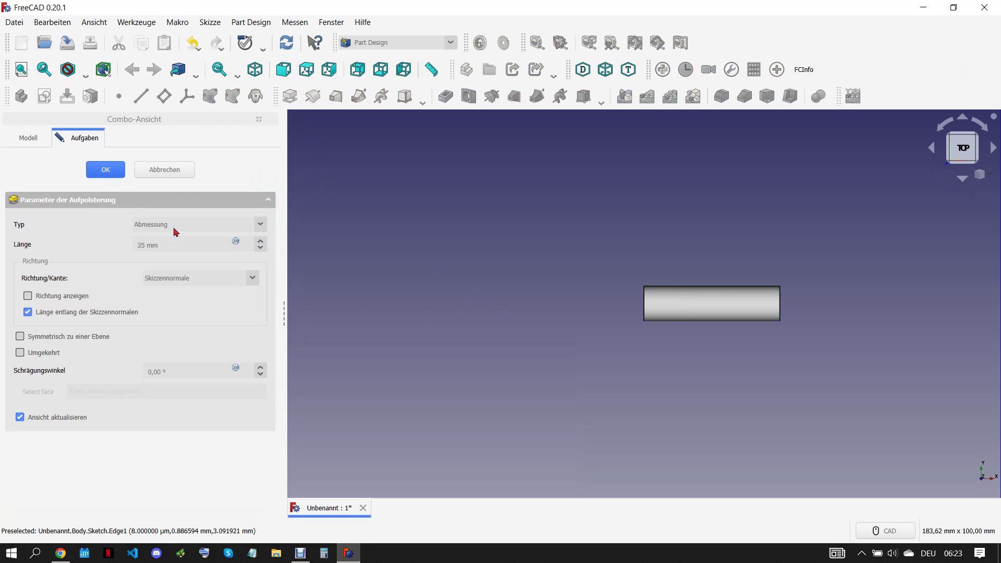
key(Return)
Compare against the reference drawing and orbit to the cylinder's end face to sketch on it
click(61, 553)
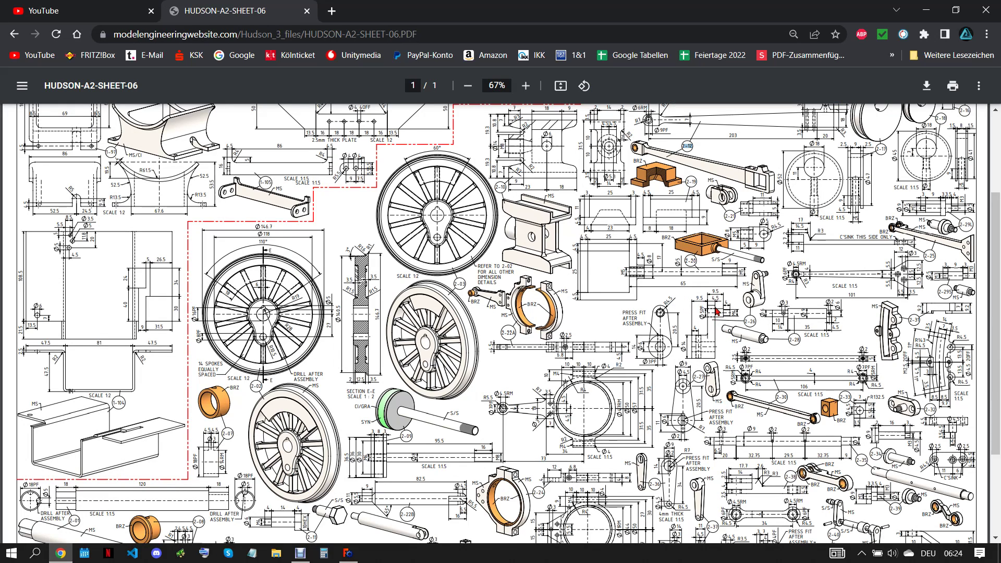
click(348, 553)
middle_drag(652, 258, 766, 261)
click(44, 96)
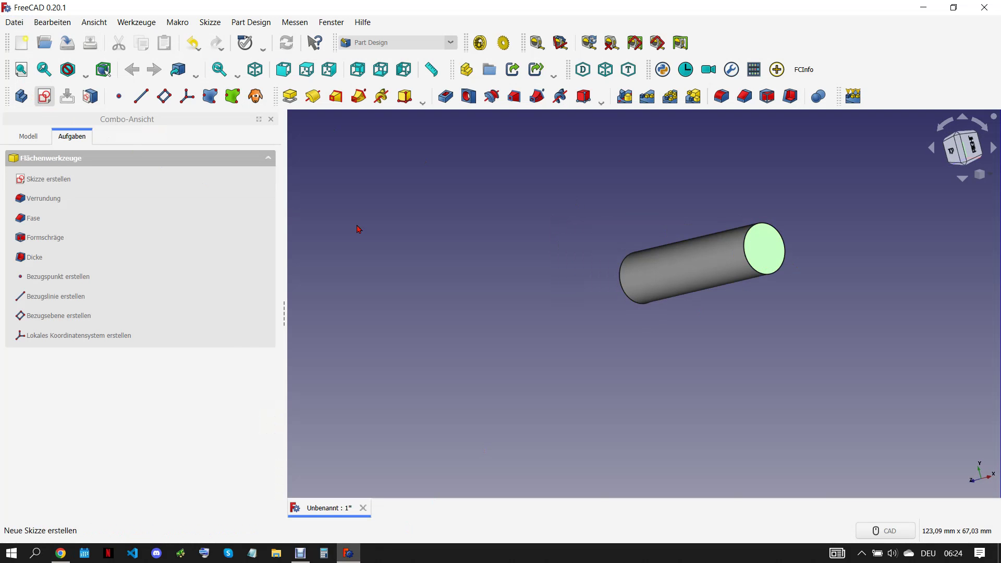
Sketch a centred 6 mm diameter circle on the end face and close the sketch
scroll(654, 349, up, 2)
click(379, 95)
click(629, 291)
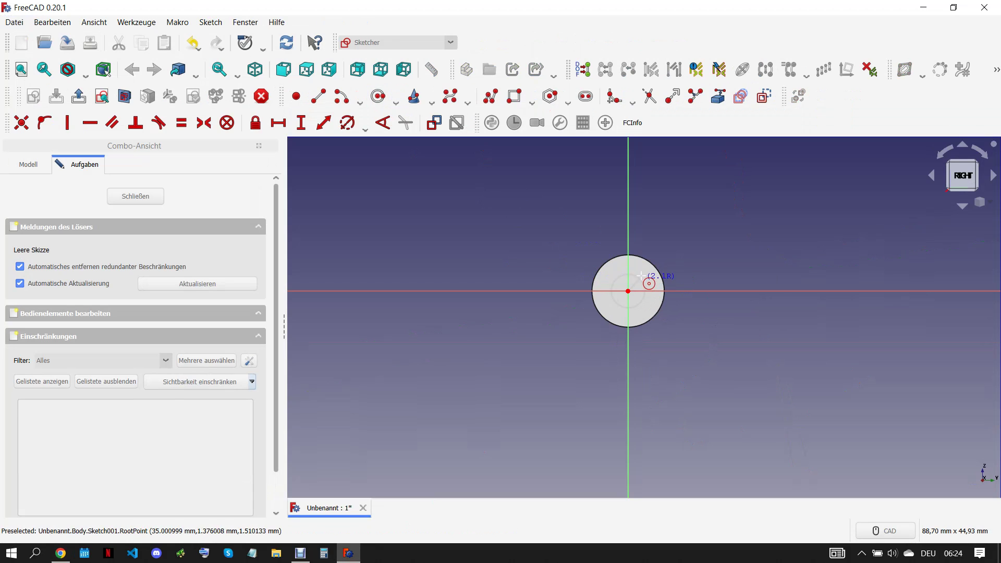
click(646, 282)
click(347, 123)
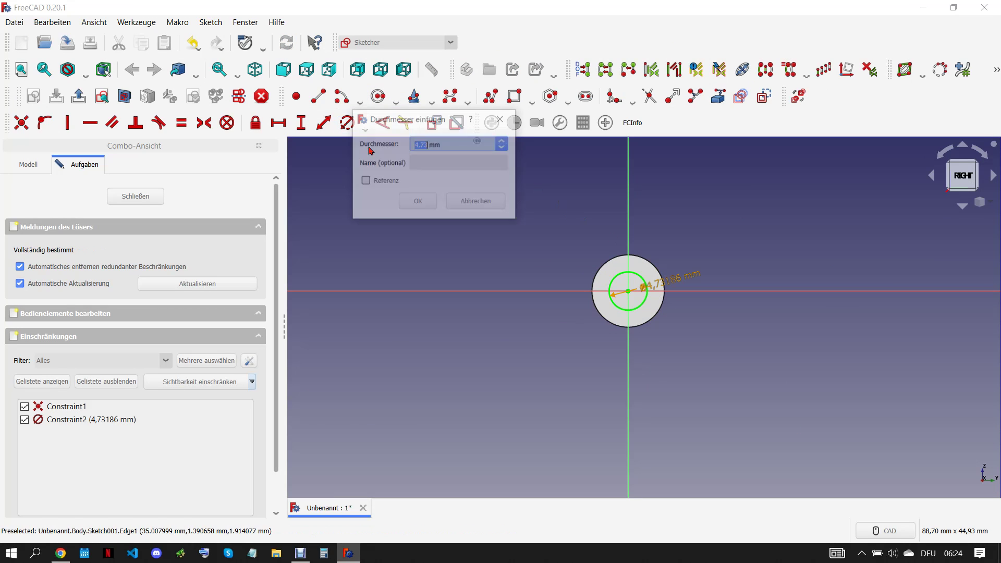
text(6)
key(Return)
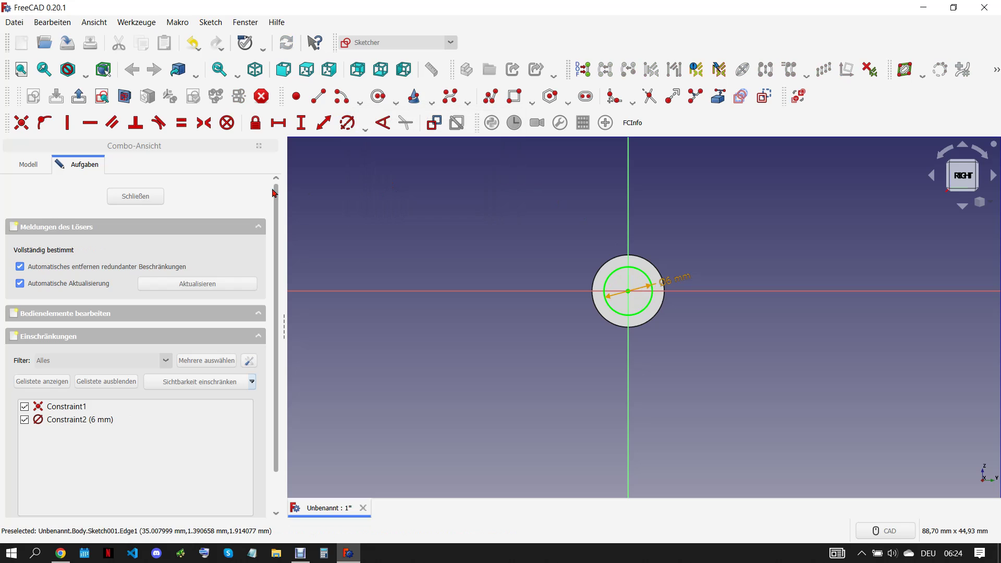
key(Escape)
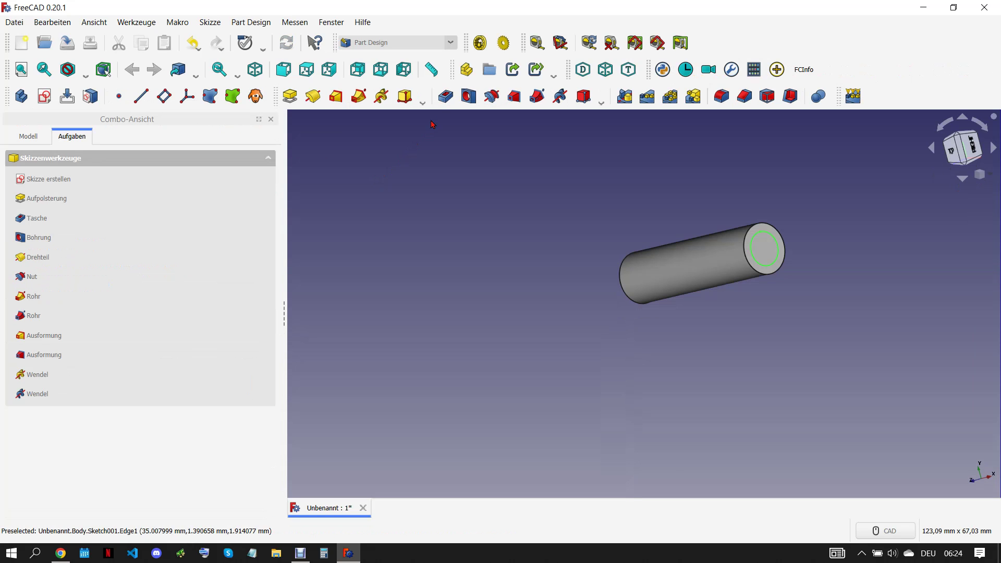
Pad the 6 mm circle 4.5 mm long
click(290, 97)
text(4.5)
click(528, 260)
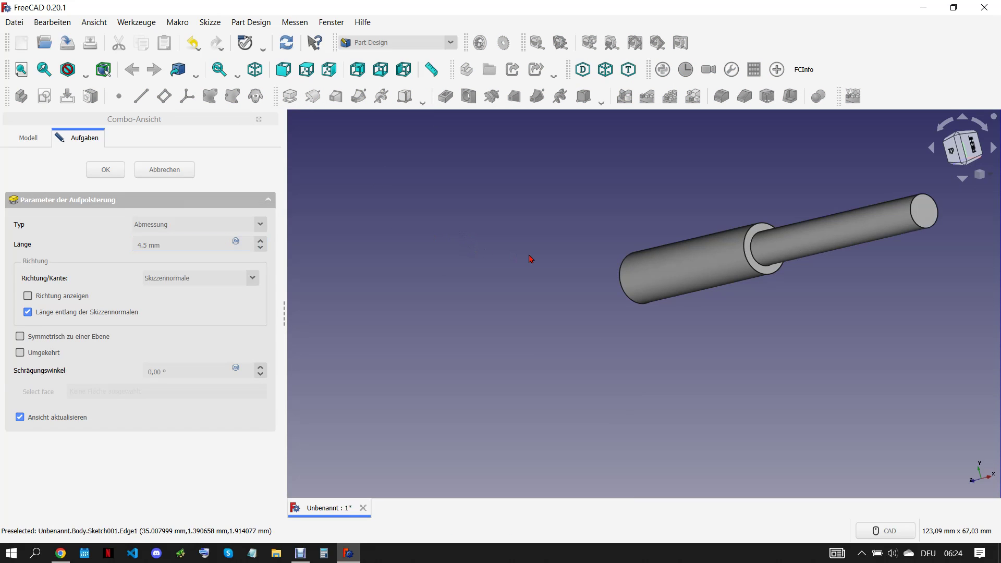
drag(166, 246, 139, 245)
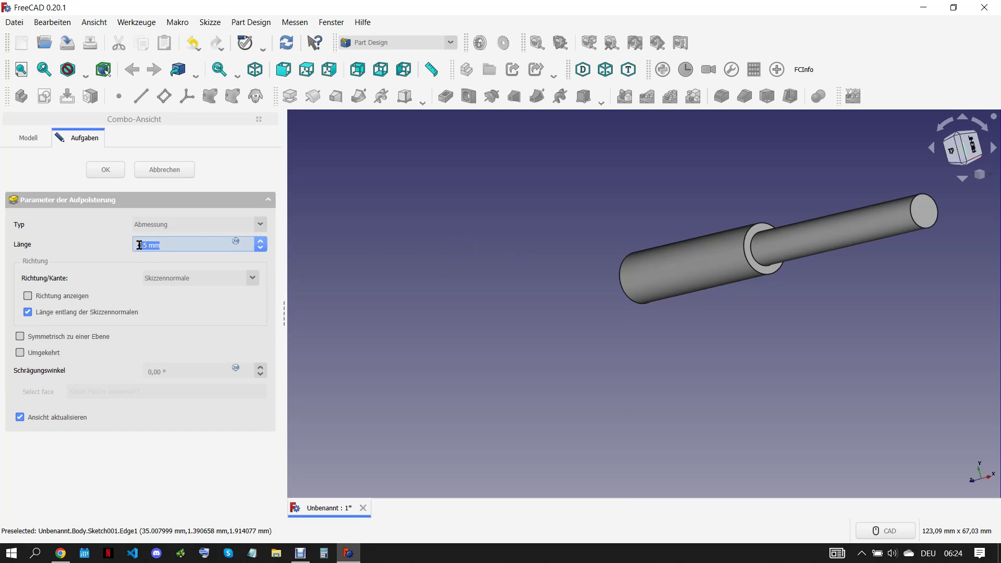
text(4,5)
click(521, 263)
key(2)
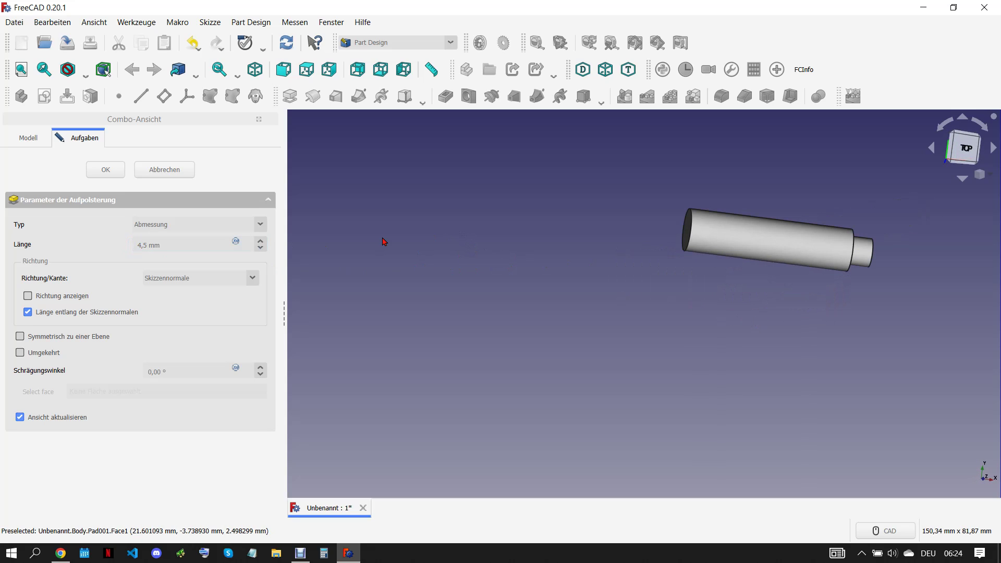
key(Return)
scroll(688, 232, up, 3)
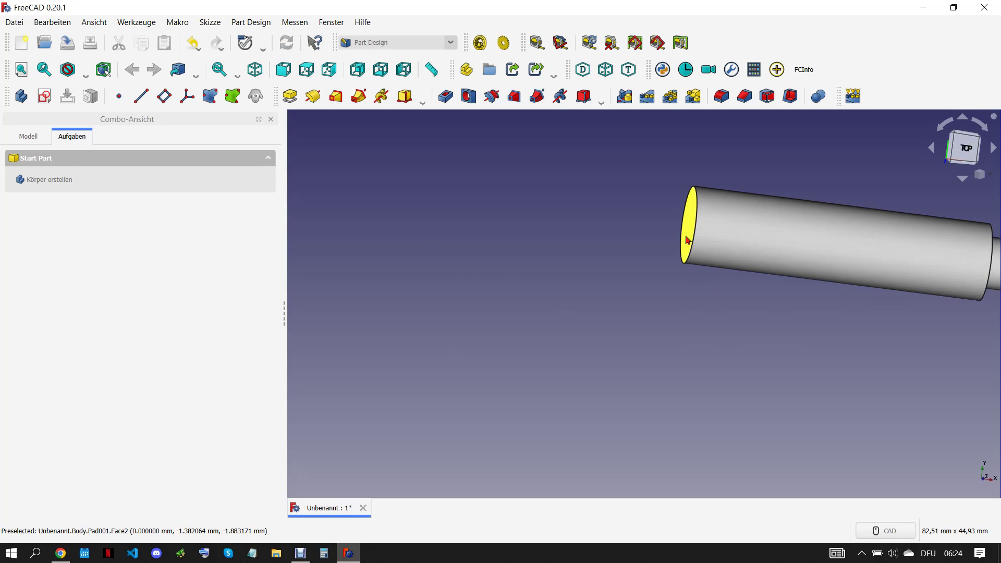
On the cylinder's opposite end face, sketch a 6 mm circle centred on the origin
scroll(688, 229, up, 2)
click(44, 96)
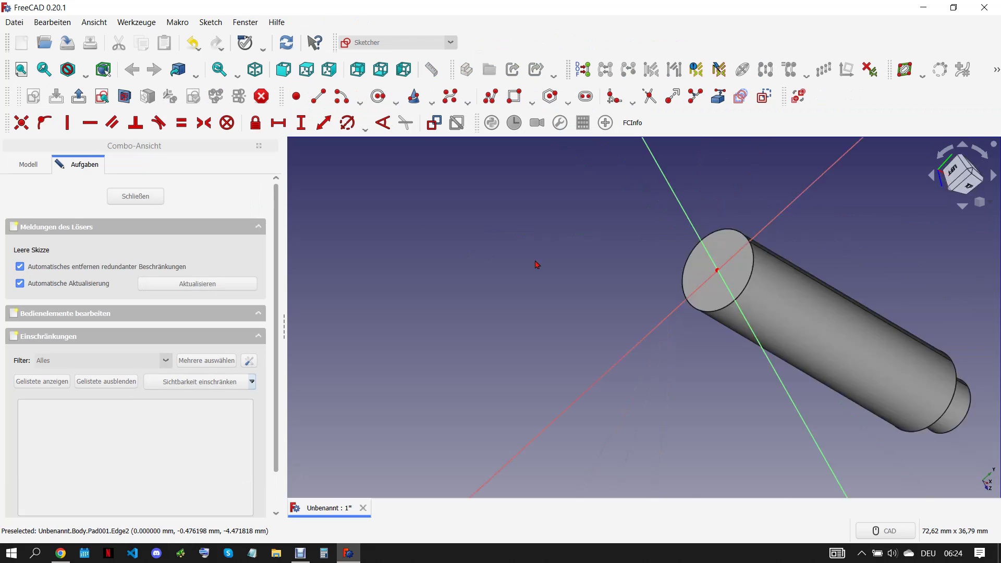
click(378, 95)
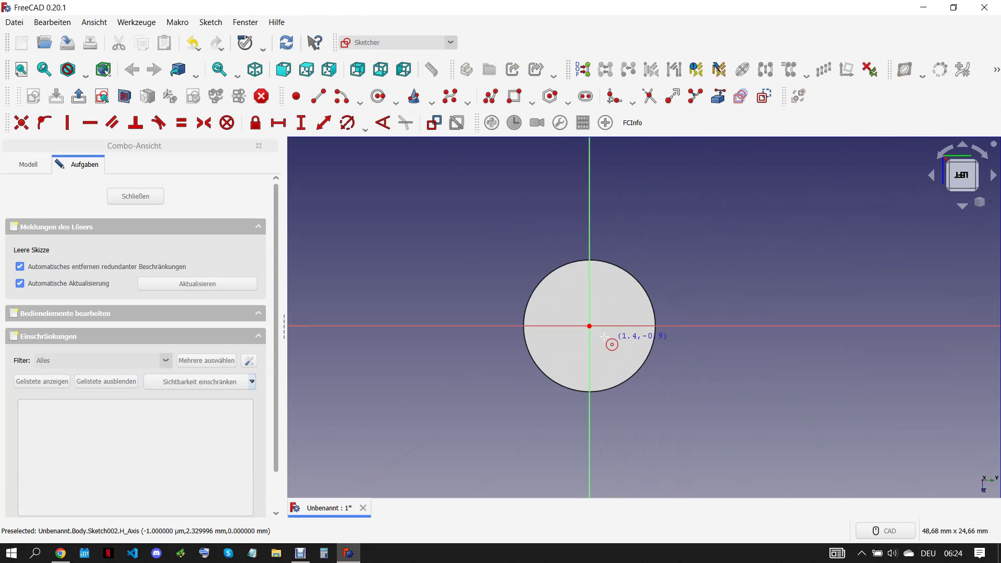
click(589, 326)
click(616, 311)
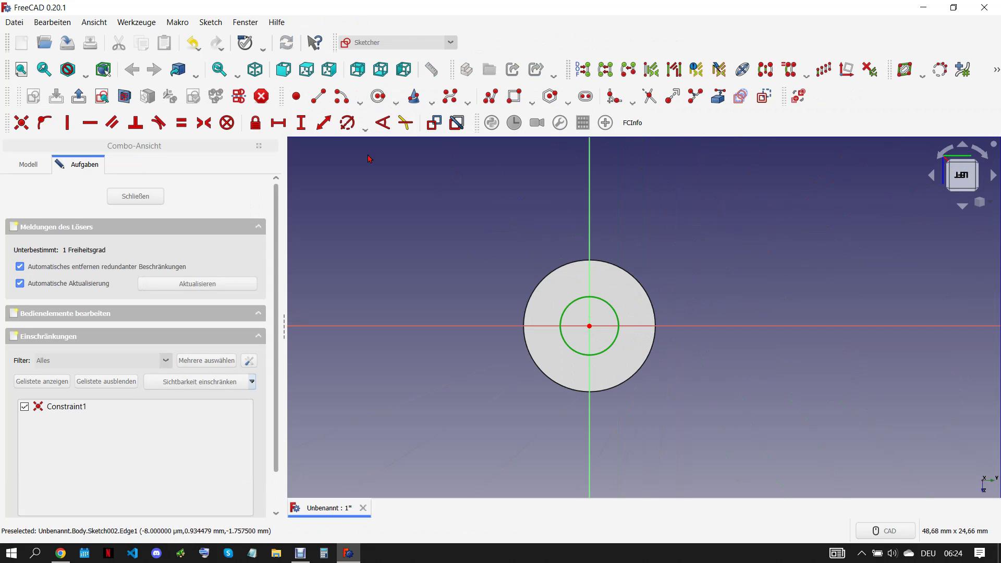
click(347, 122)
text(6)
click(413, 203)
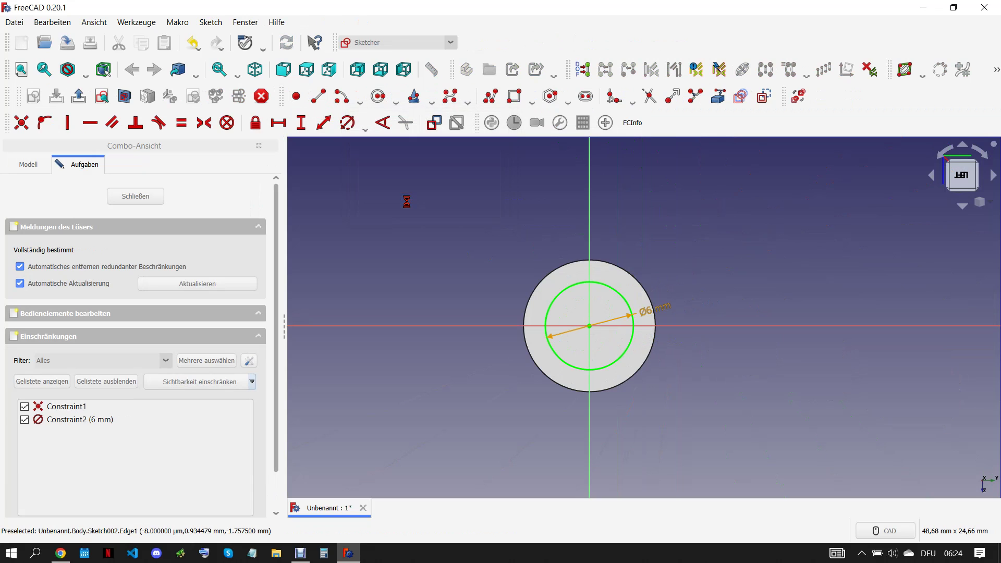
click(61, 556)
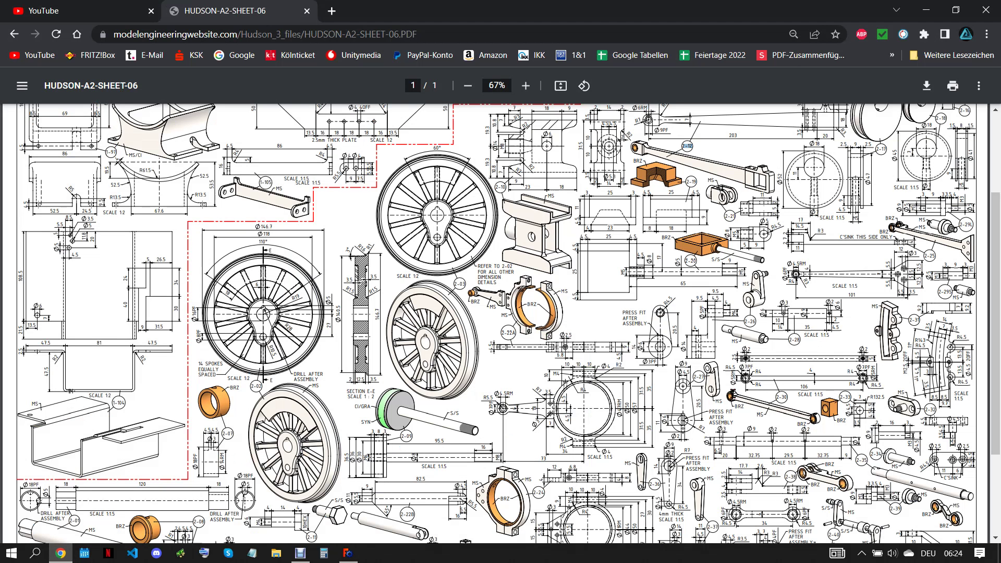
click(349, 553)
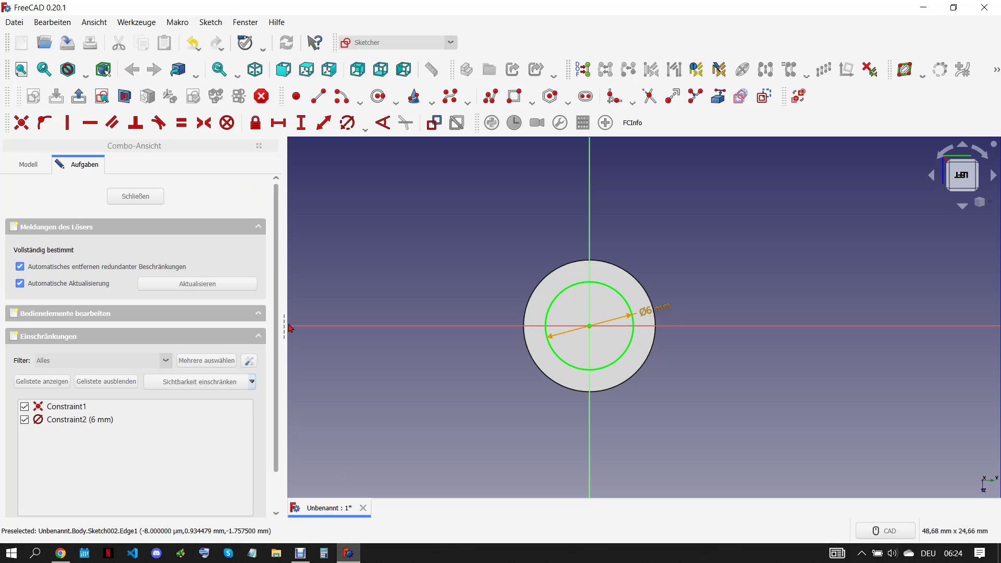
Close the sketch, pad the 6 mm circle 14 mm, and check the drawing
click(157, 187)
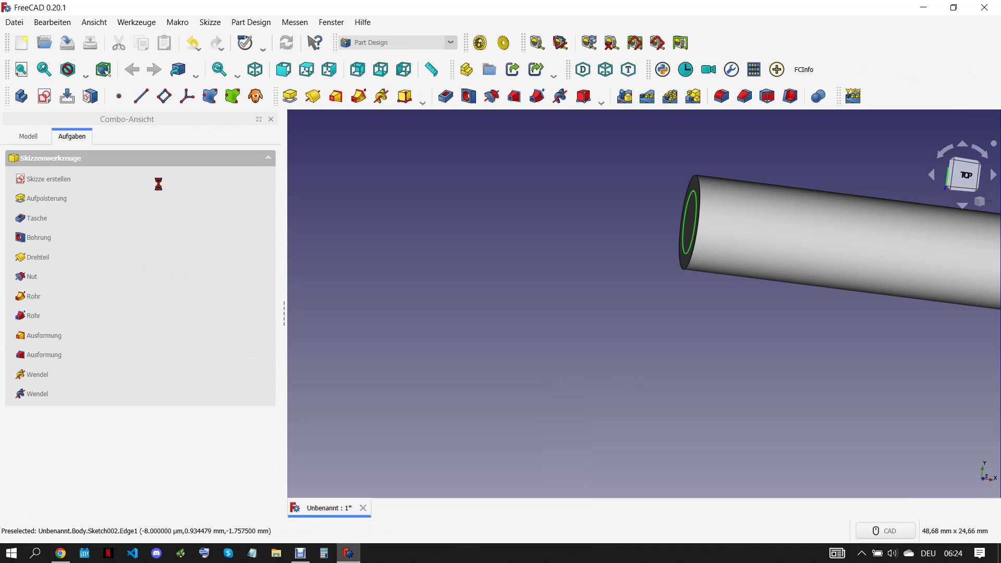
text(14)
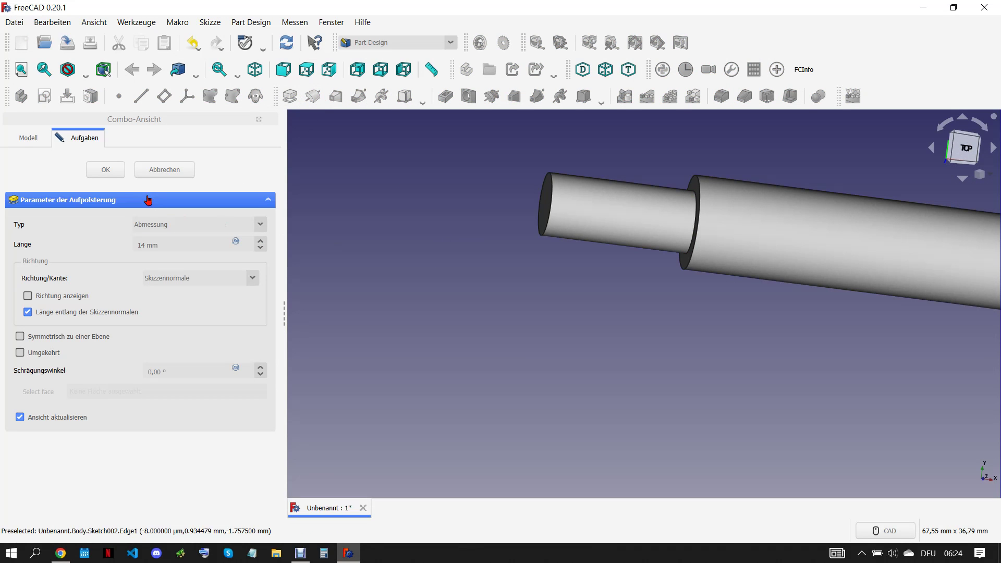
scroll(574, 308, down, 5)
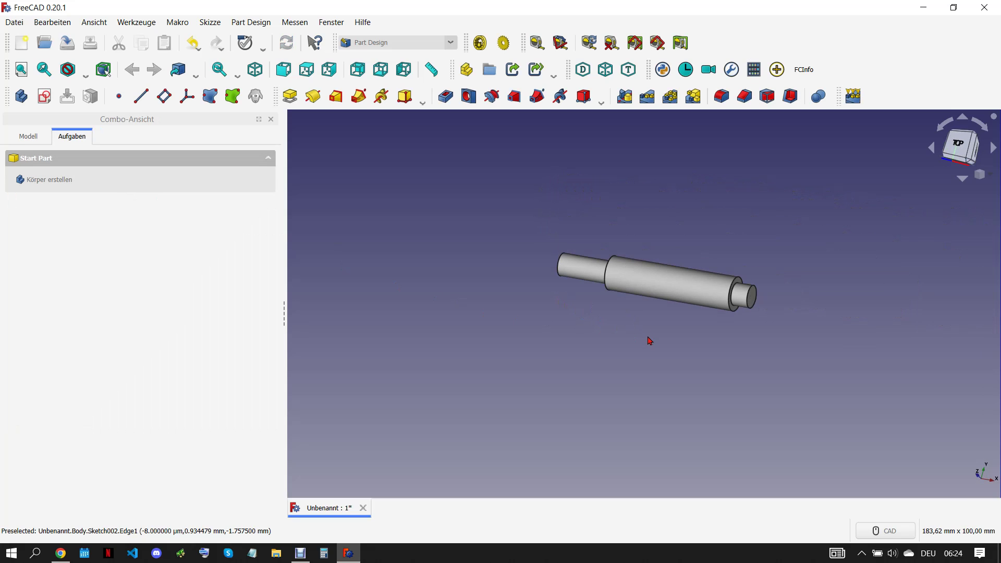
click(61, 552)
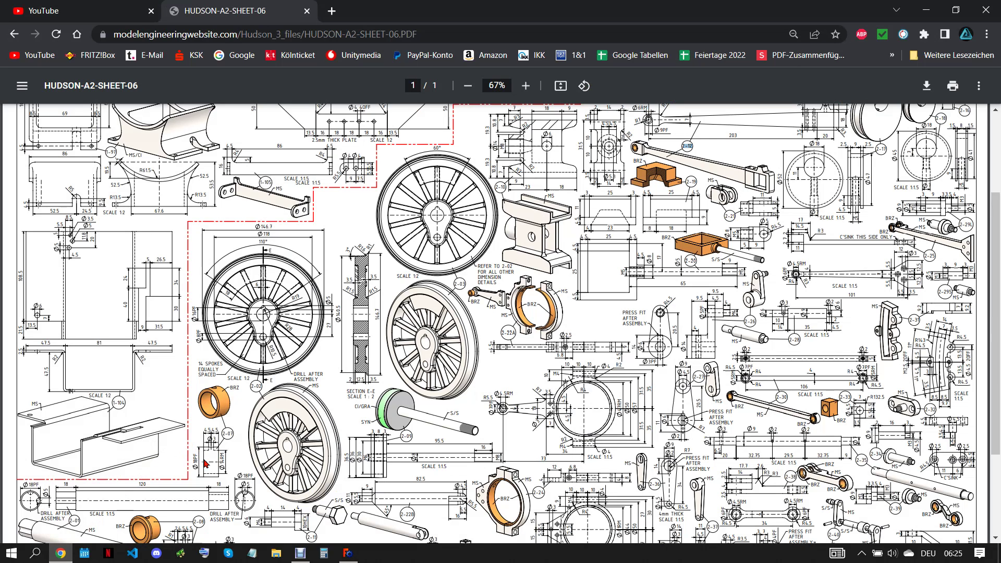
click(348, 552)
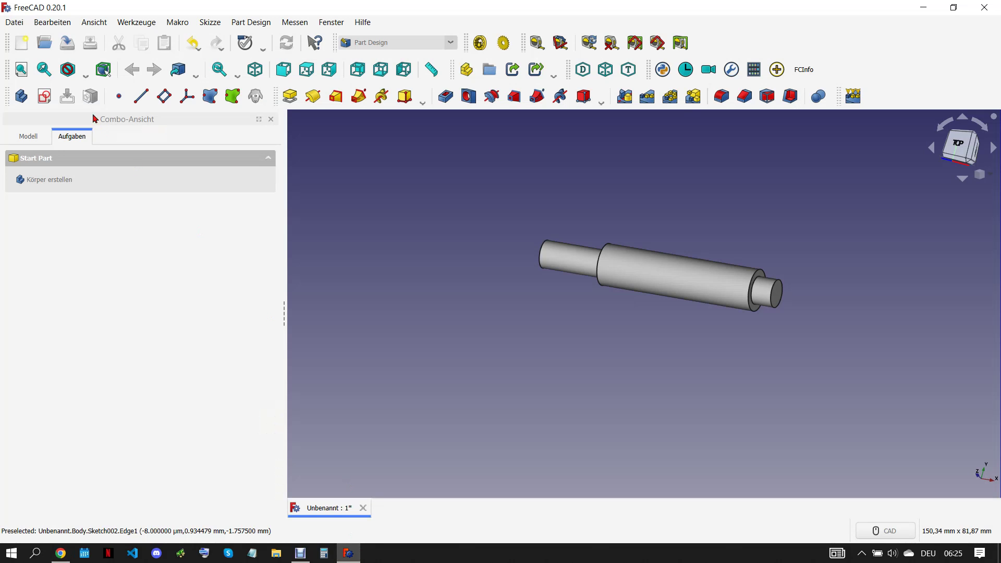
Start a sketch on the XY plane and link the shaft's right end edge as external geometry
click(44, 96)
click(855, 279)
scroll(885, 304, up, 5)
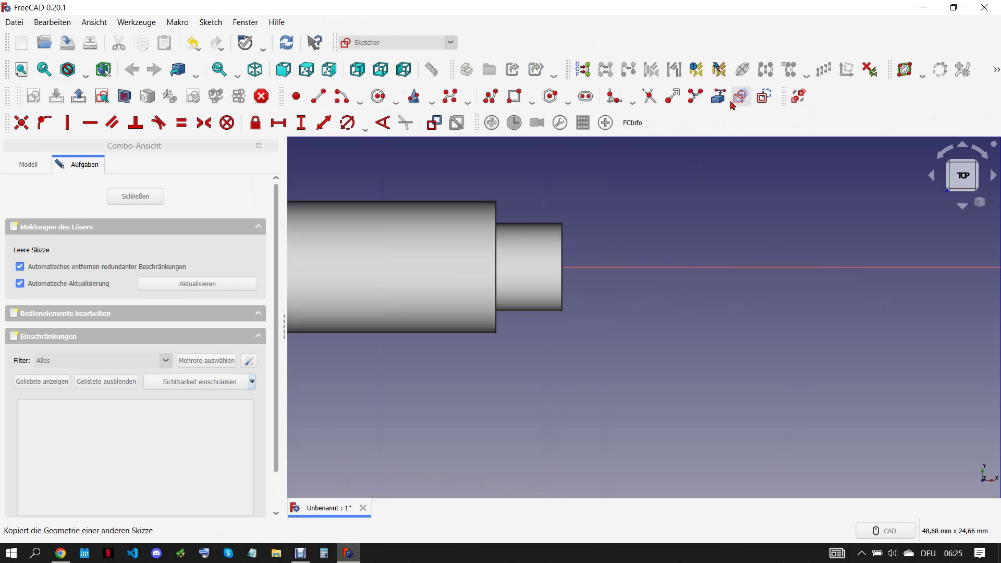
click(564, 248)
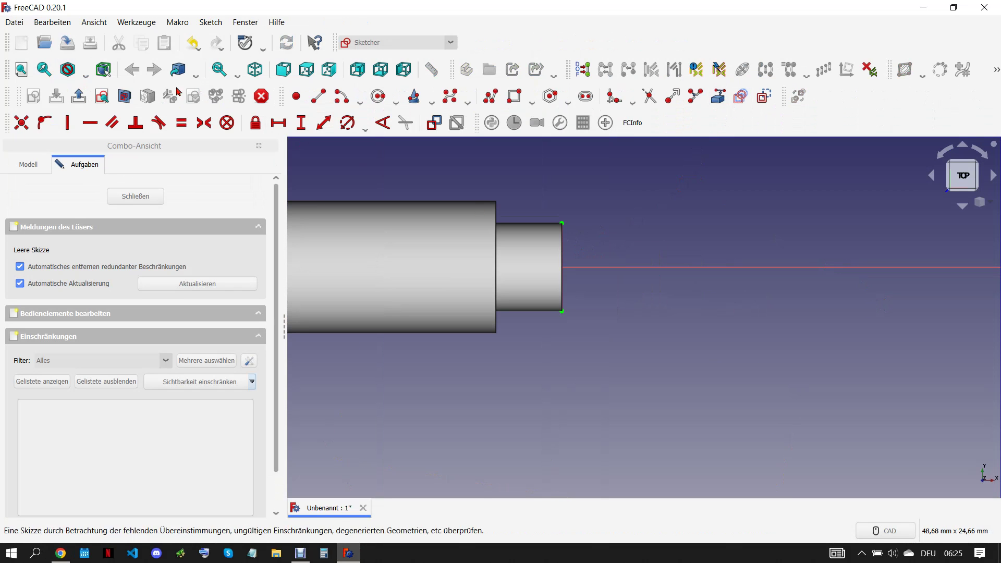
click(135, 101)
Draw a circle on the shaft axis, 2 mm from the right end edge
click(378, 96)
click(525, 267)
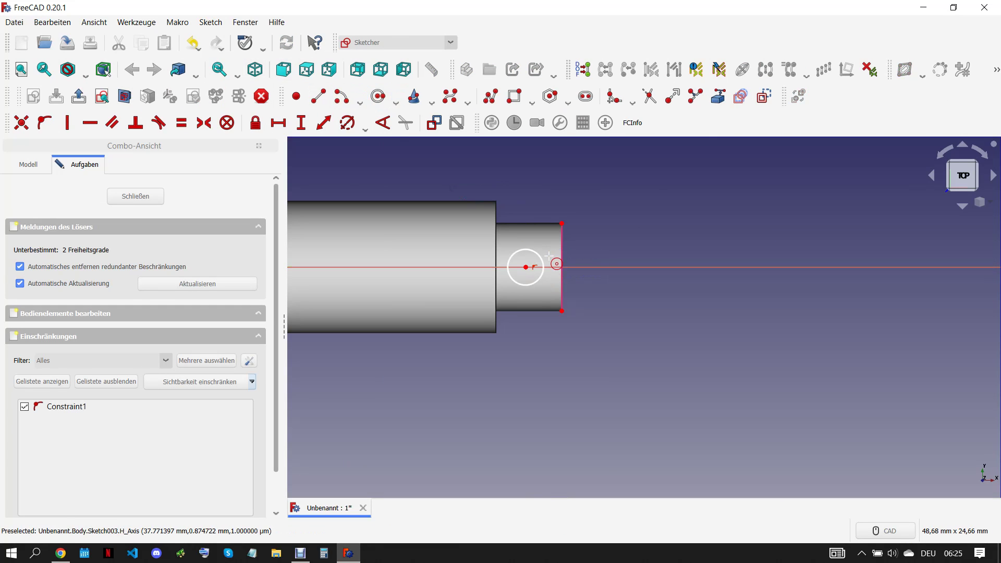
drag(529, 273, 533, 273)
click(528, 267)
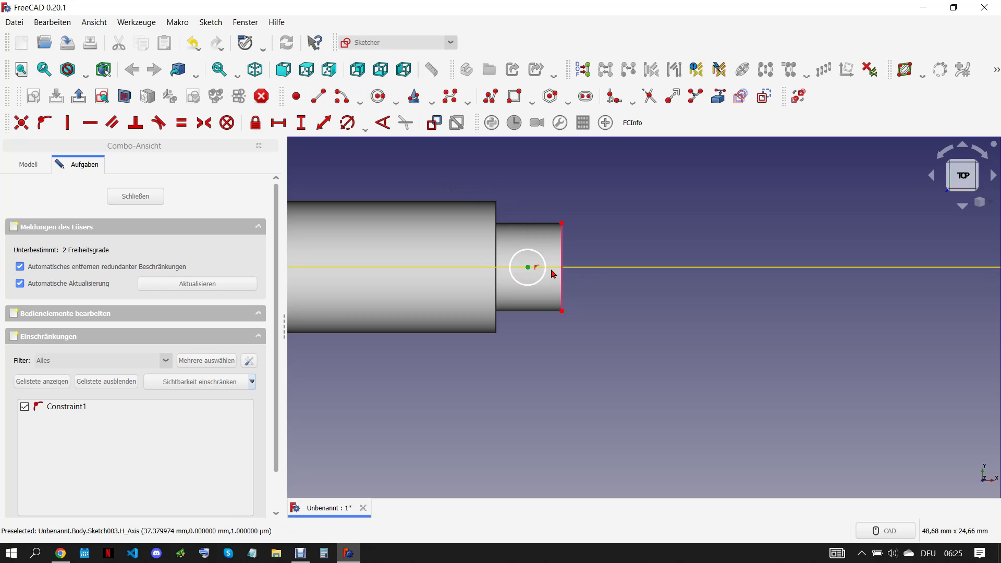
click(558, 258)
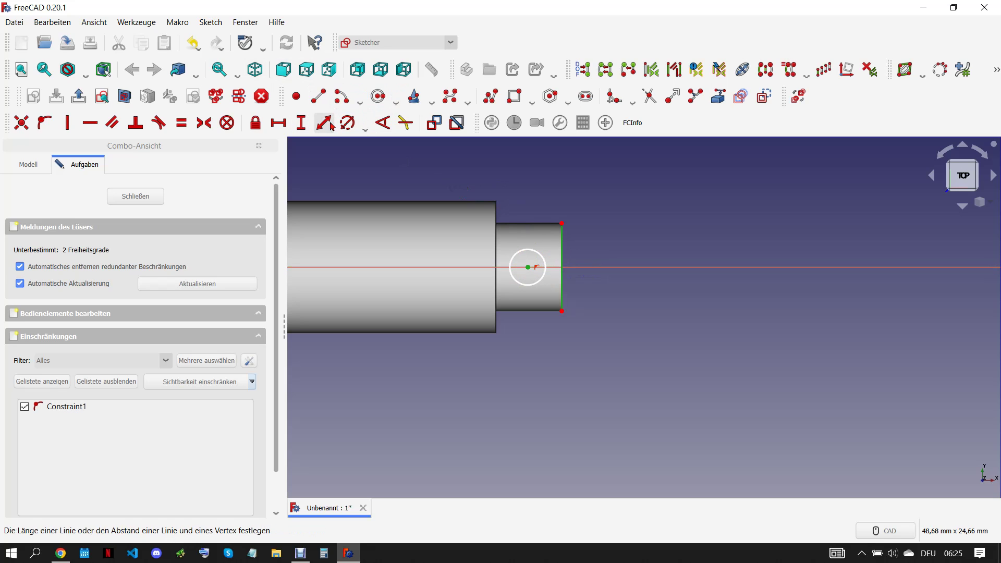
click(324, 123)
text(2)
key(Return)
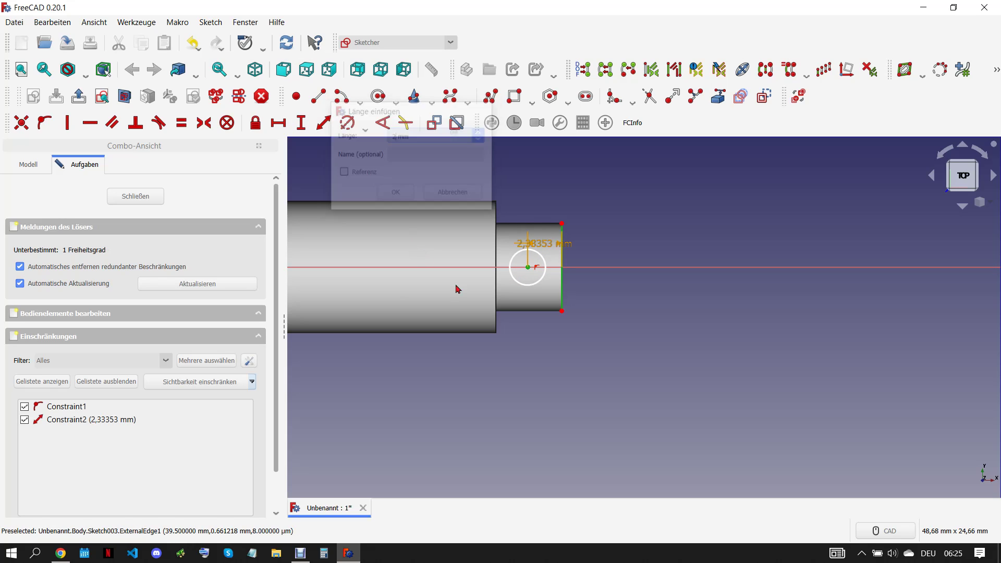
Give the first circle a 2 mm diameter
click(551, 260)
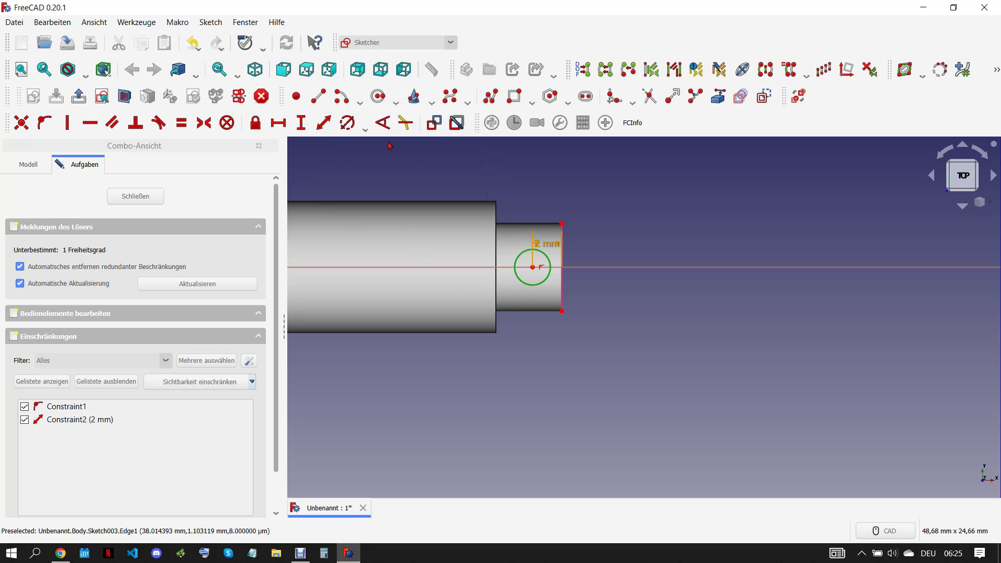
click(347, 123)
text(2)
click(416, 197)
scroll(480, 235, down, 3)
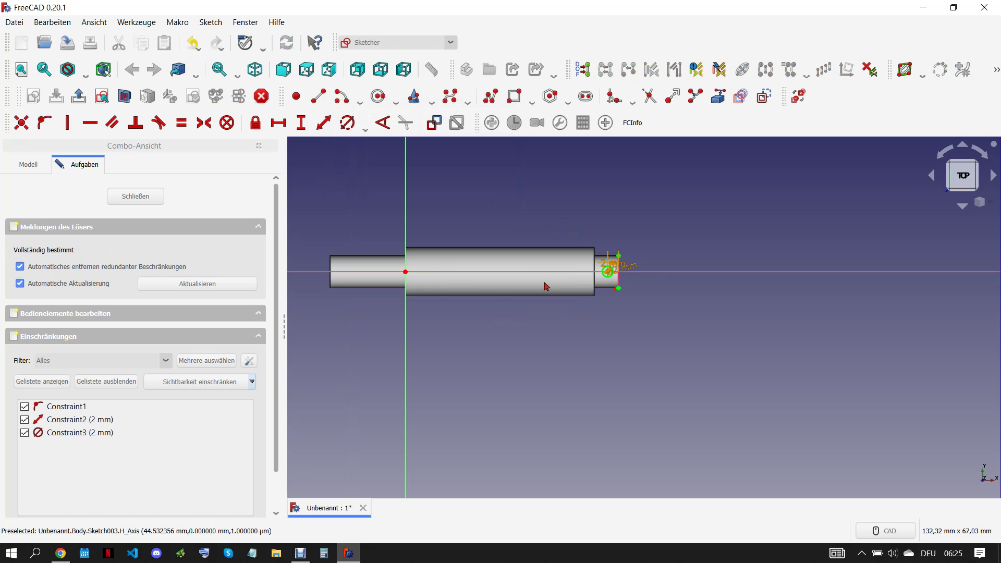
scroll(320, 278, up, 5)
scroll(319, 277, up, 1)
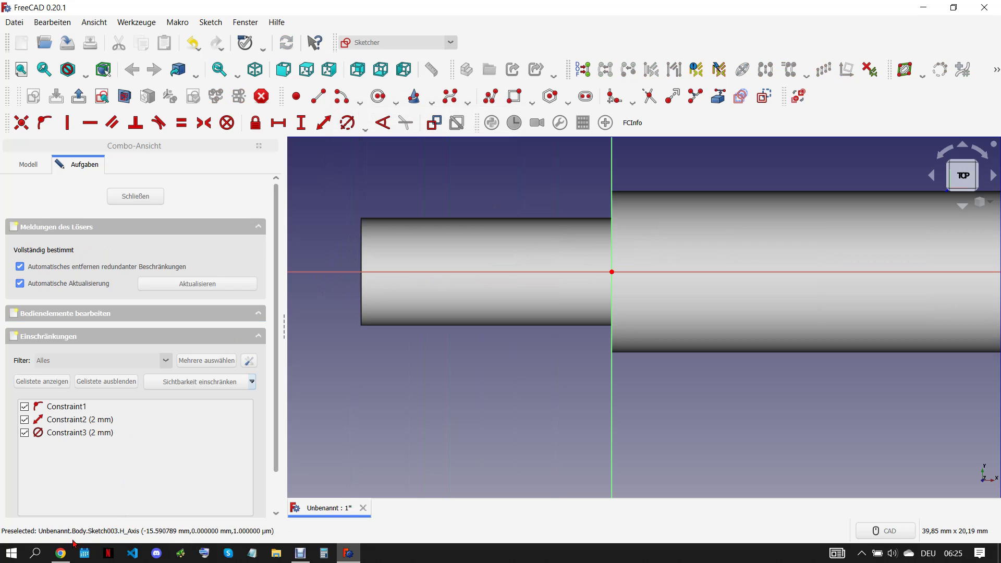
Add a second axis circle 10 mm from the narrow section's left end
click(378, 96)
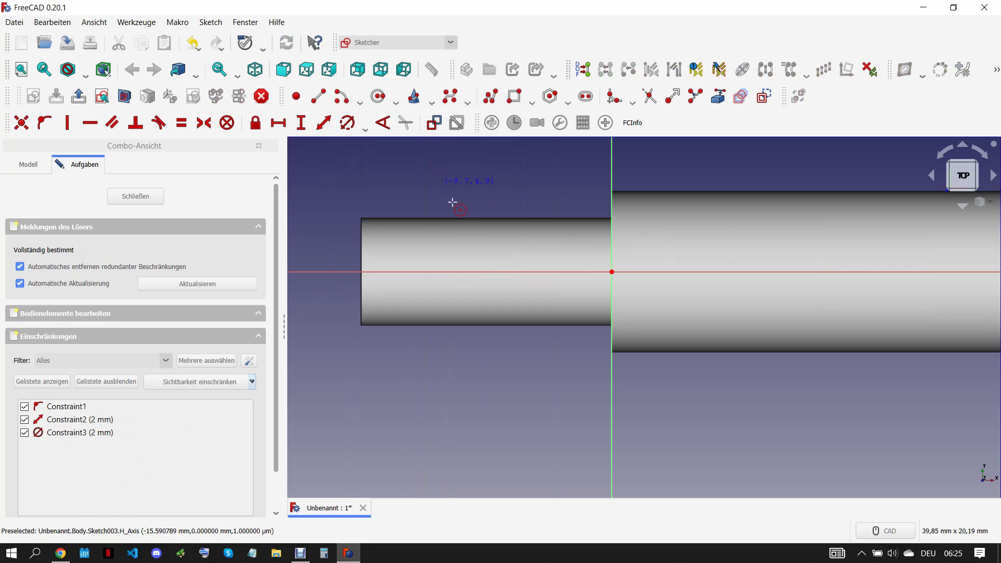
click(509, 263)
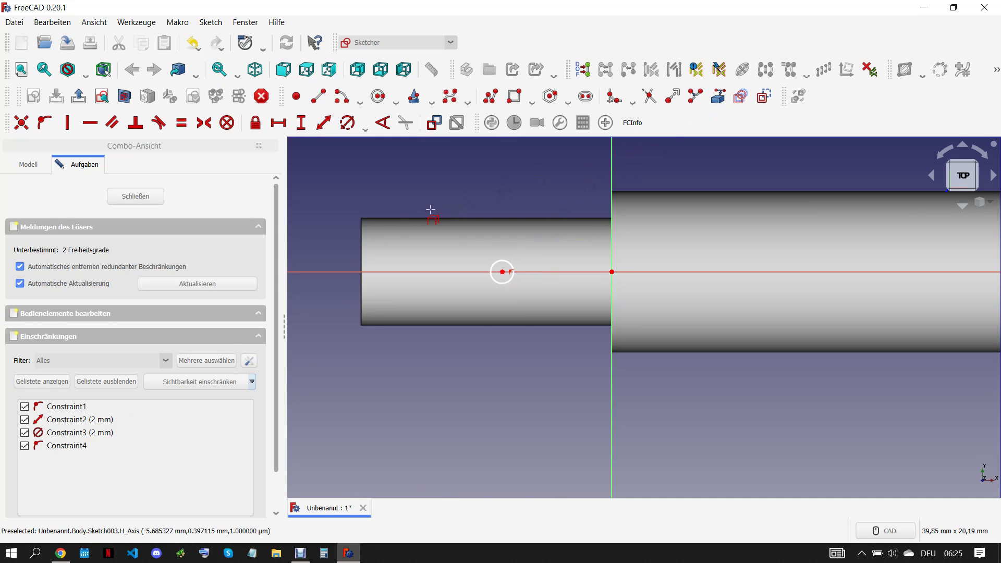
right_click(353, 251)
click(502, 272)
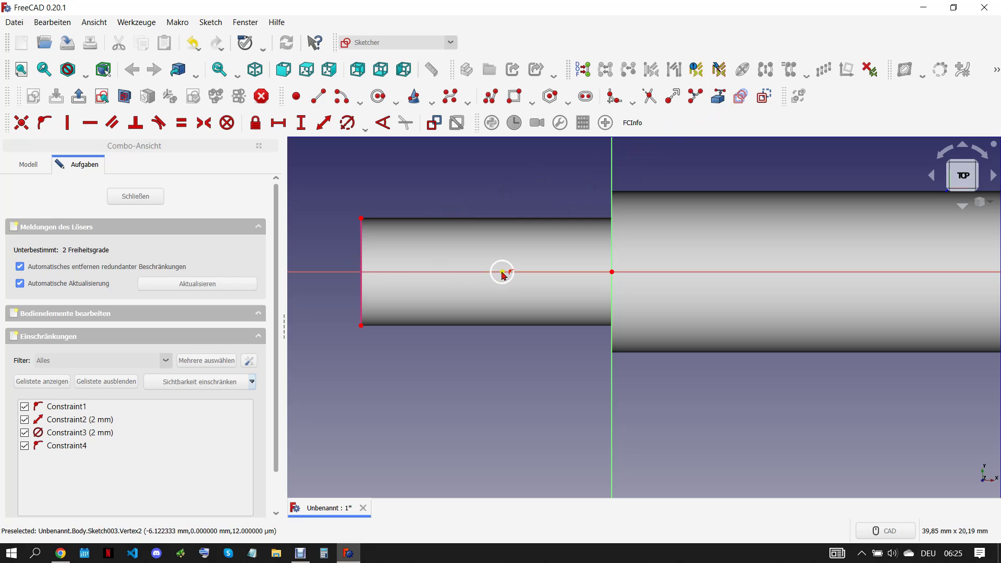
click(362, 261)
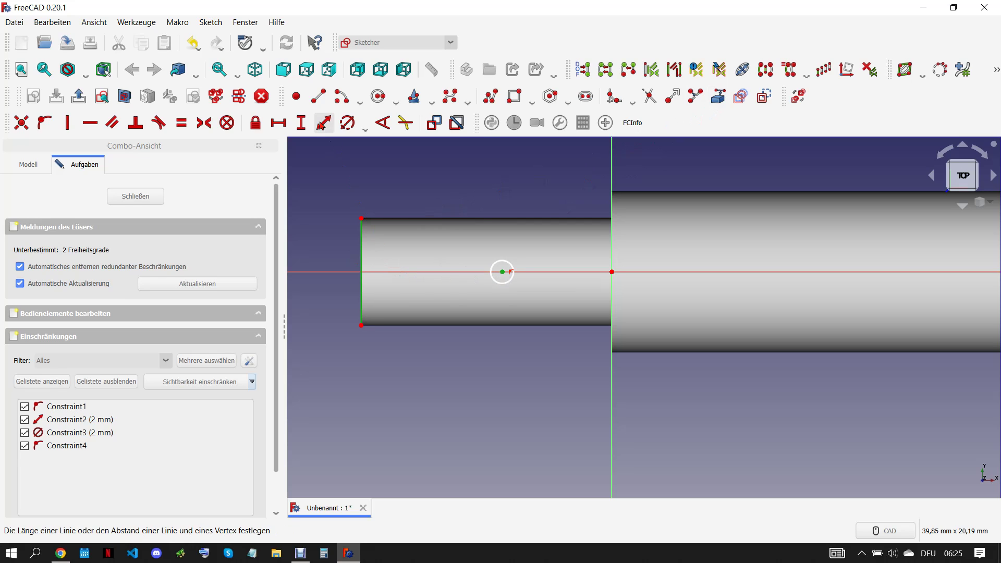
click(323, 123)
text(10)
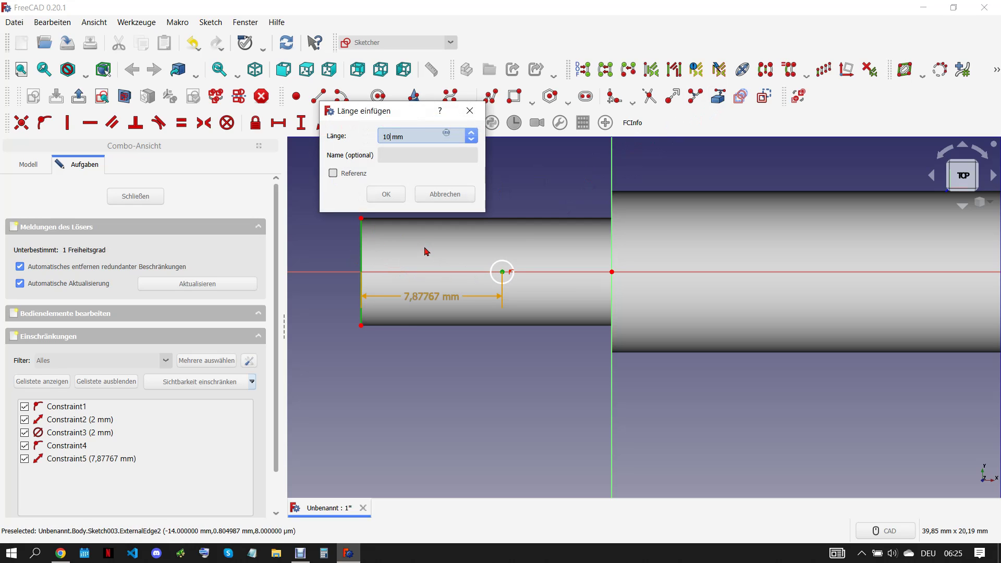
key(Return)
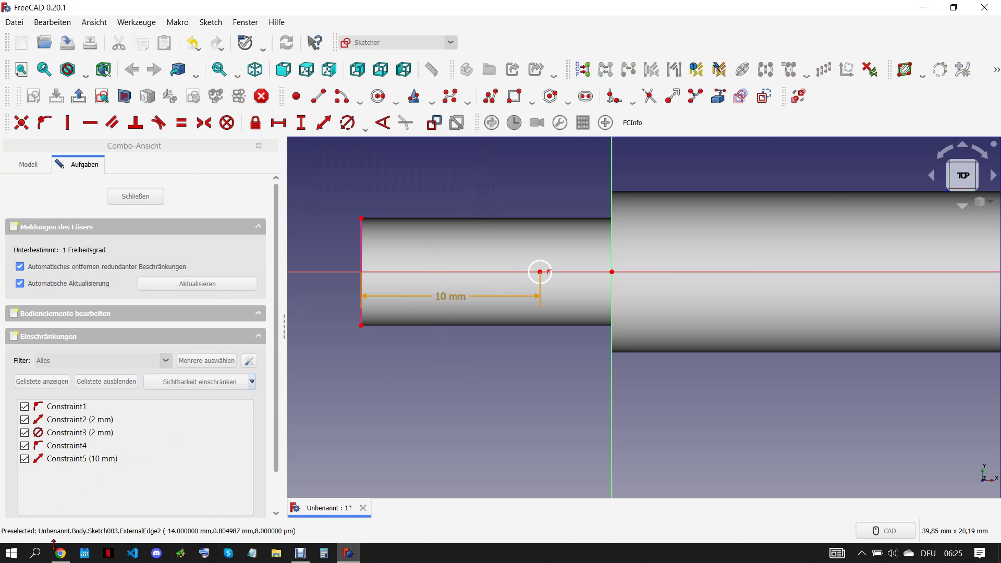
Set the hole circle to 3 mm diameter and close the sketch
click(60, 552)
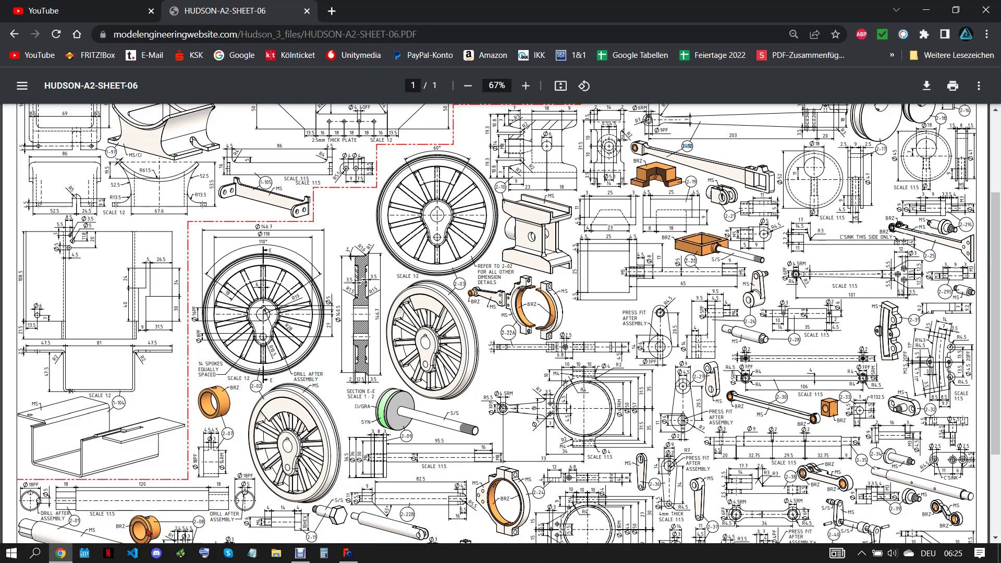
click(347, 553)
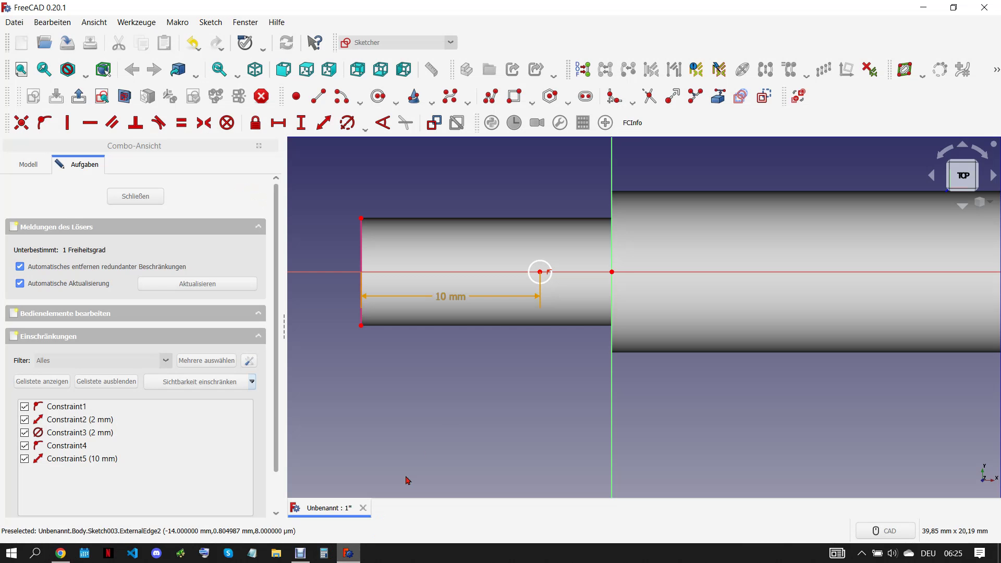
click(540, 268)
click(347, 123)
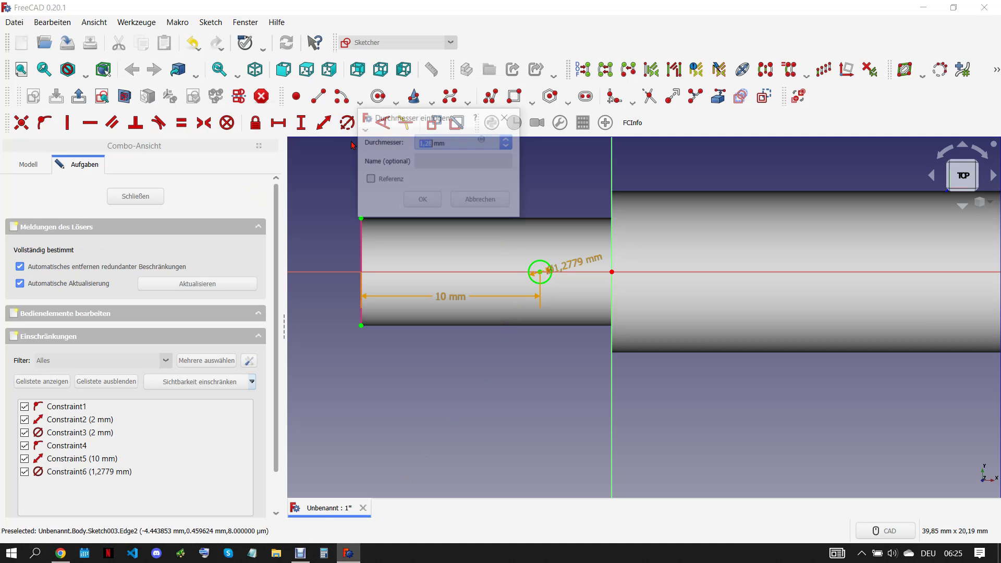
text(3)
click(419, 208)
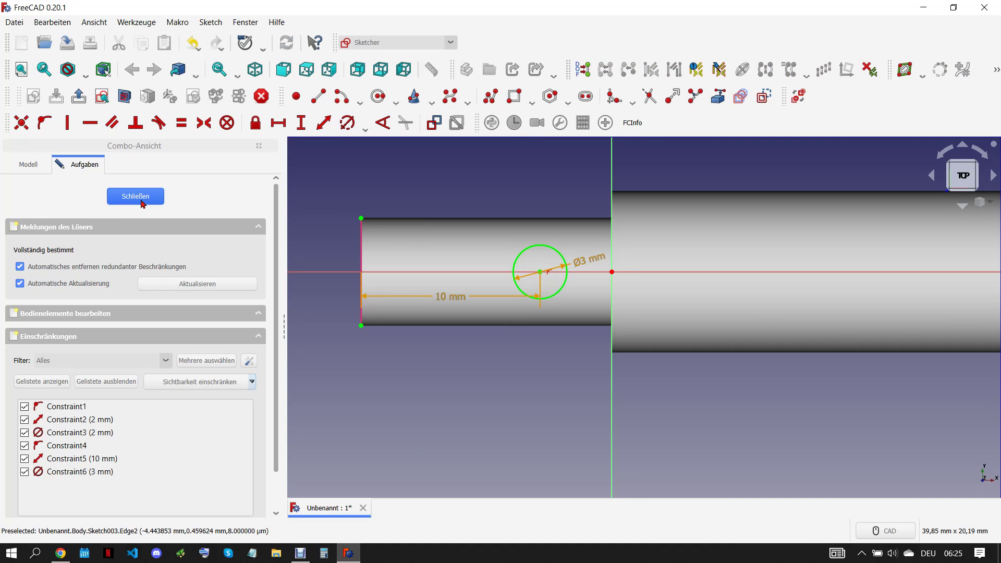
key(Escape)
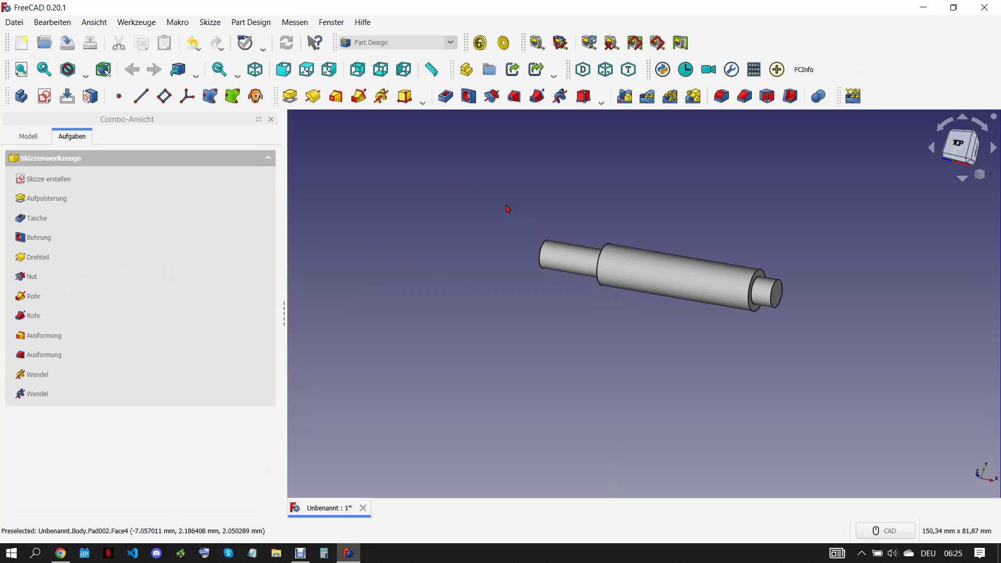
Cancel an accidental pad and select Sketch003 in the model tree
click(290, 95)
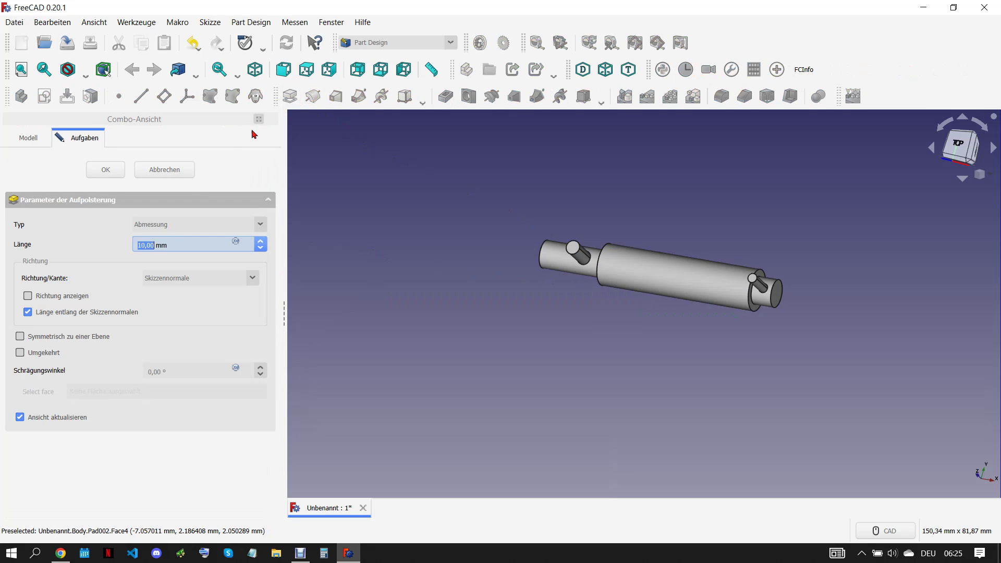
click(172, 174)
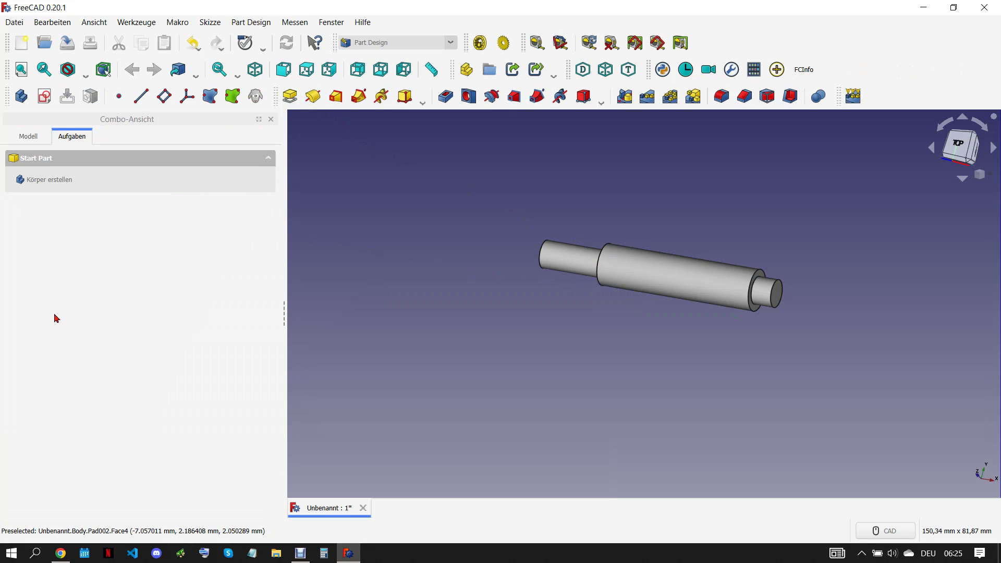
click(28, 136)
click(77, 267)
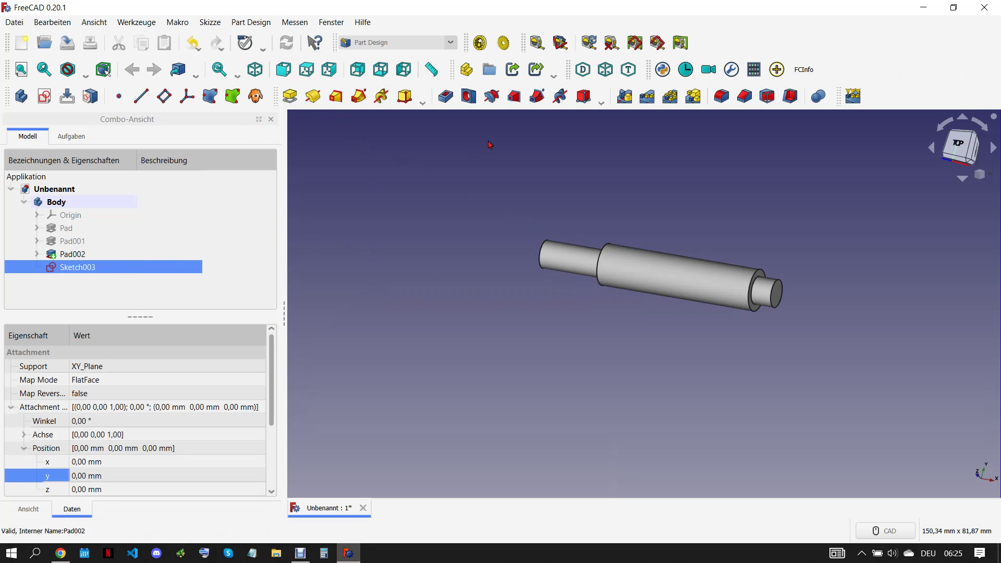
Pocket Sketch003 'Durch alles', symmetric to the sketch plane, and inspect the holes
click(446, 101)
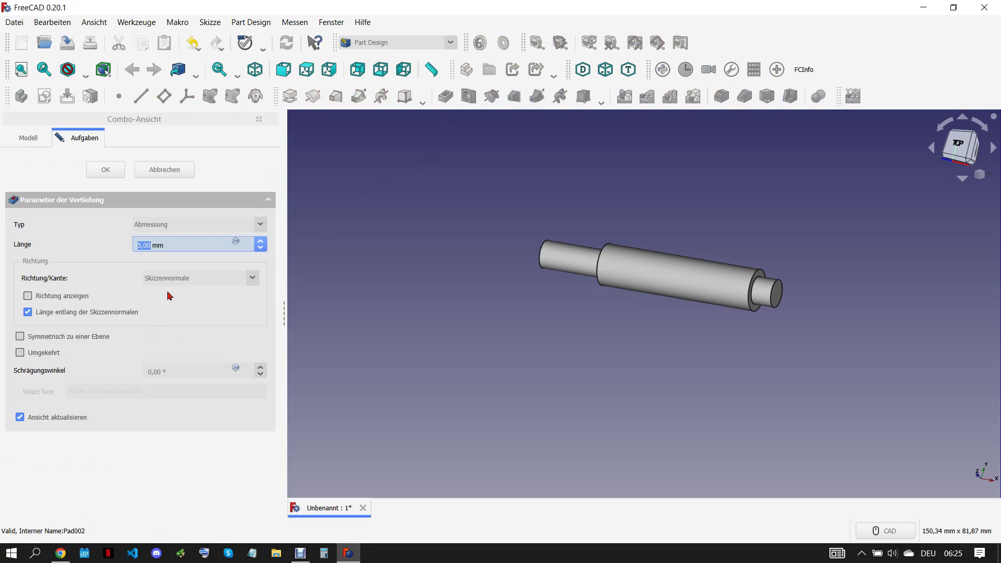
click(184, 228)
click(176, 248)
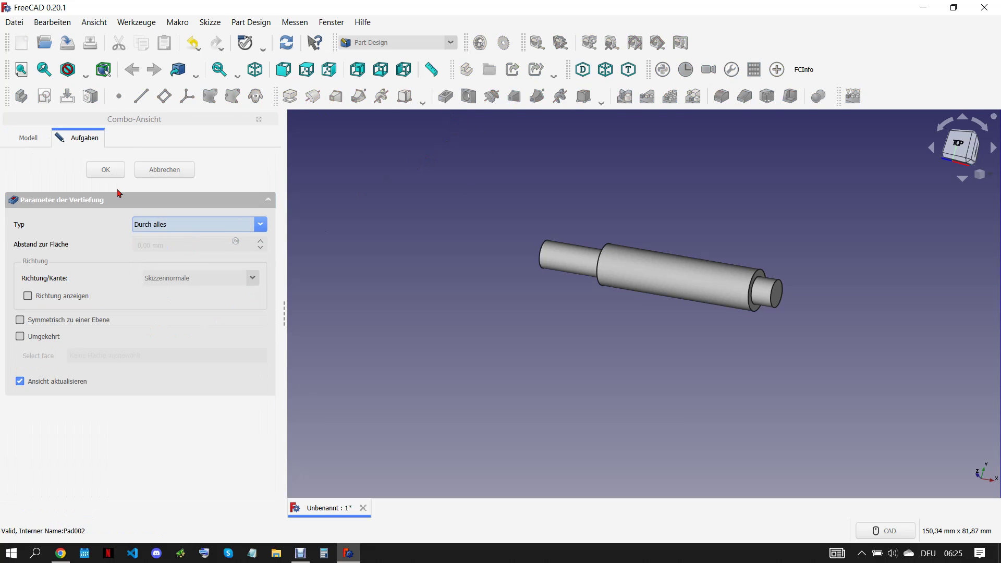
click(20, 321)
click(105, 176)
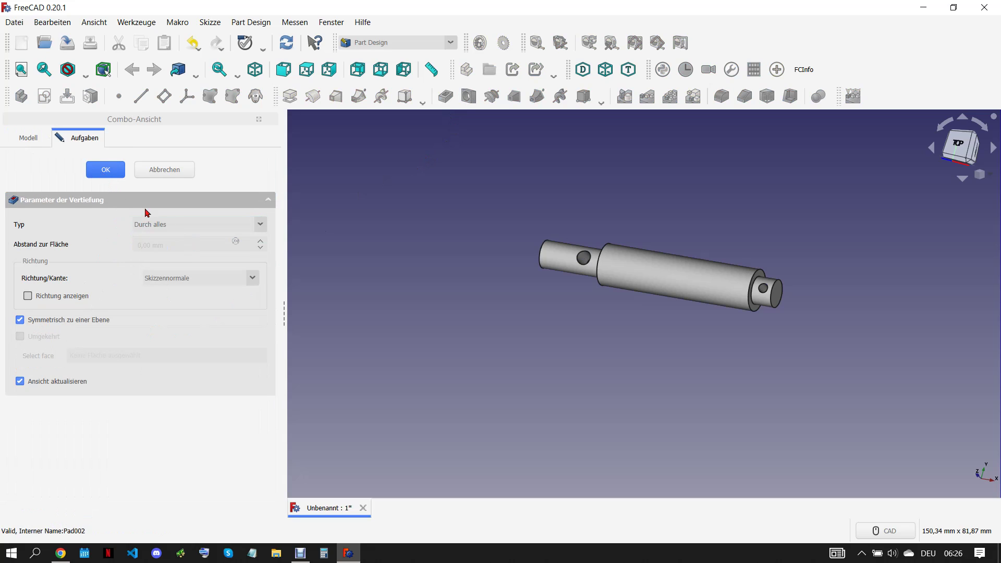
mouse_move(629, 391)
middle_down()
mouse_move(640, 340)
mouse_move(590, 224)
mouse_move(637, 264)
middle_up()
scroll(636, 264, up, 2)
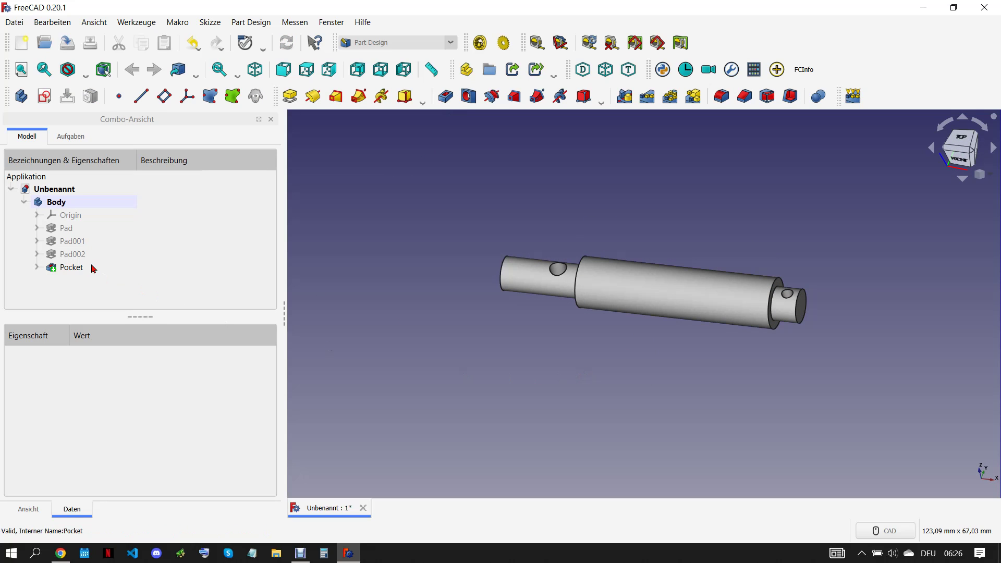
click(68, 557)
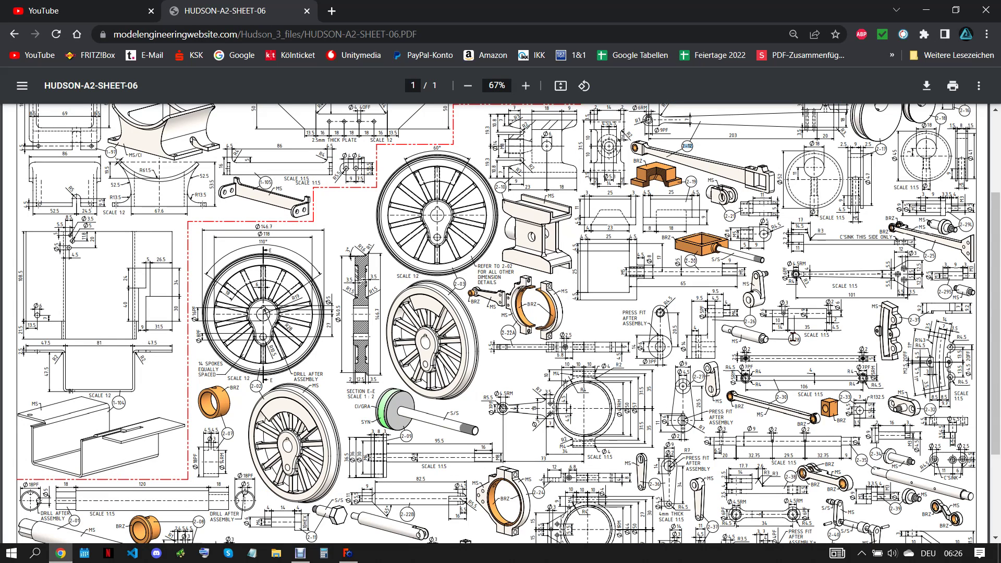
Copy the part number 2-28 from the PDF drawing
double_click(794, 339)
right_click(795, 339)
click(782, 342)
click(348, 552)
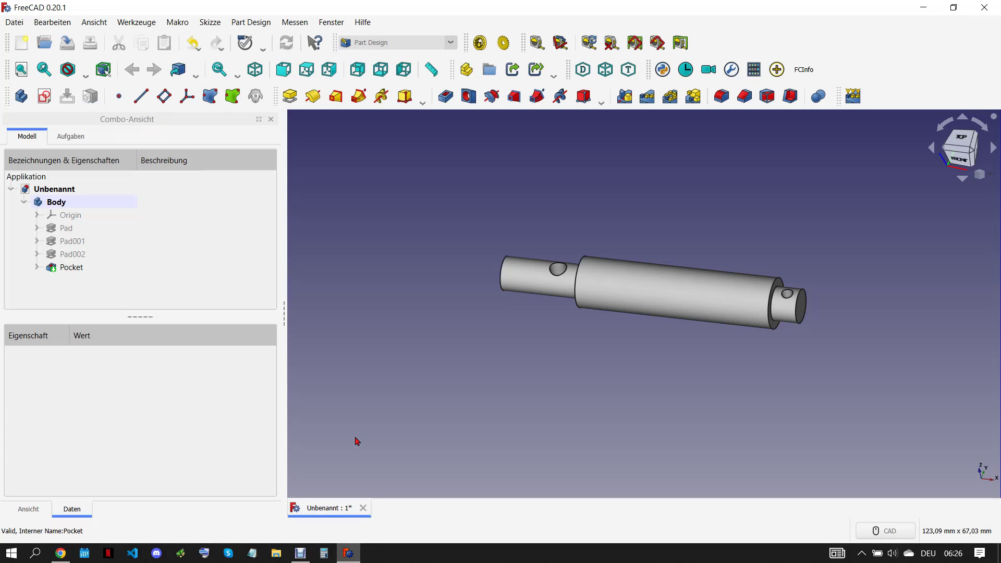
Save the document as 2-28 via Speichern unter and close it
click(13, 23)
click(85, 138)
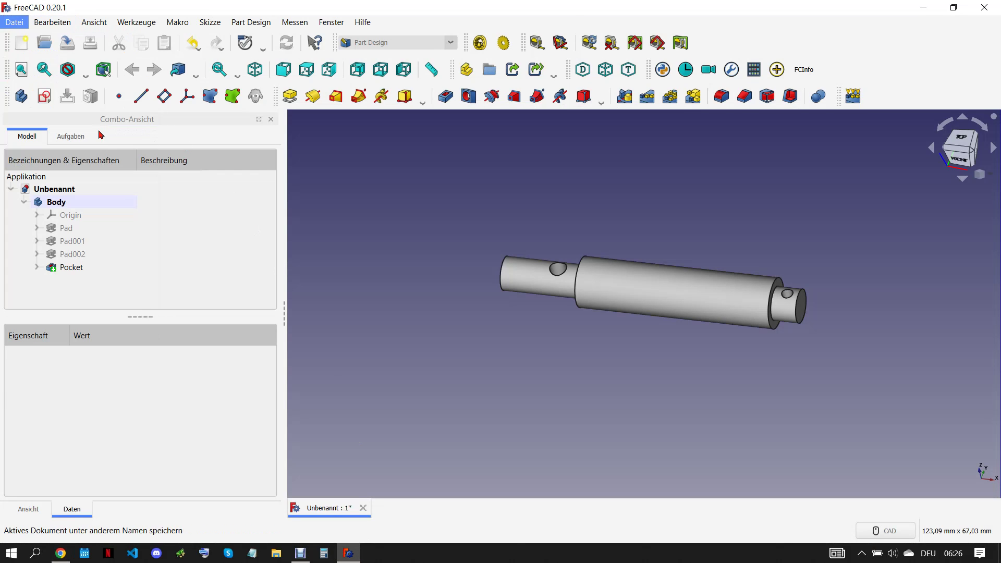
right_click(225, 327)
click(264, 375)
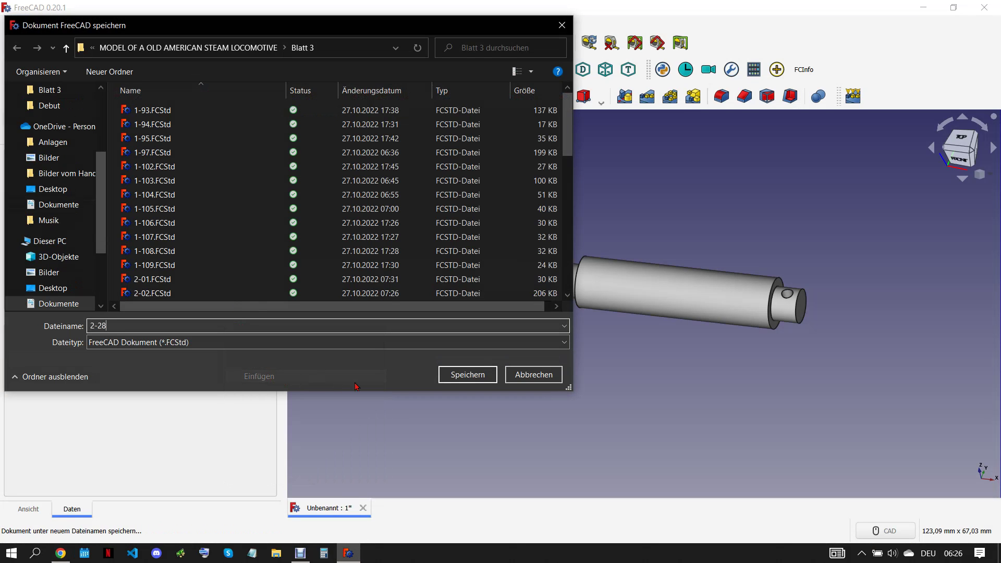
click(467, 374)
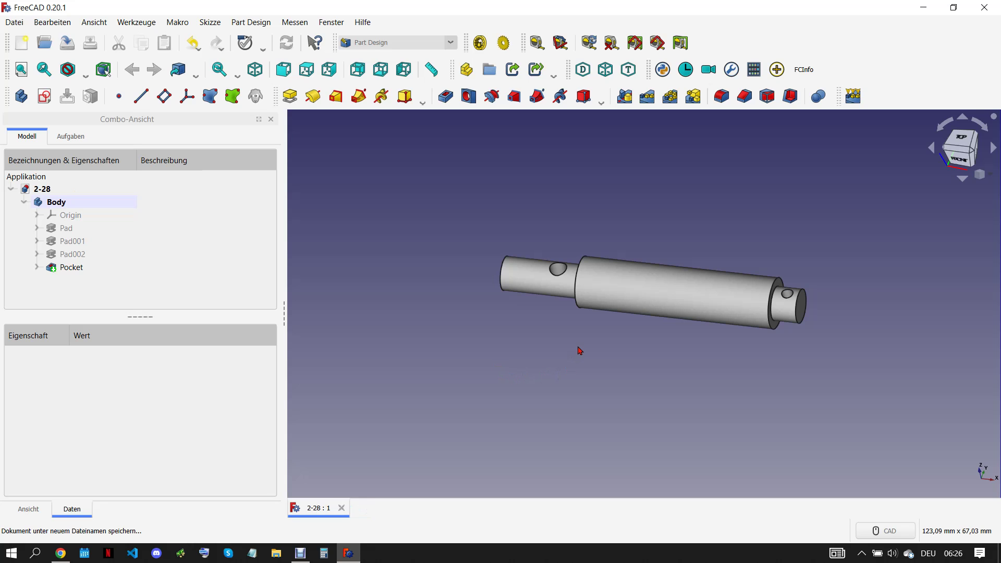
click(342, 508)
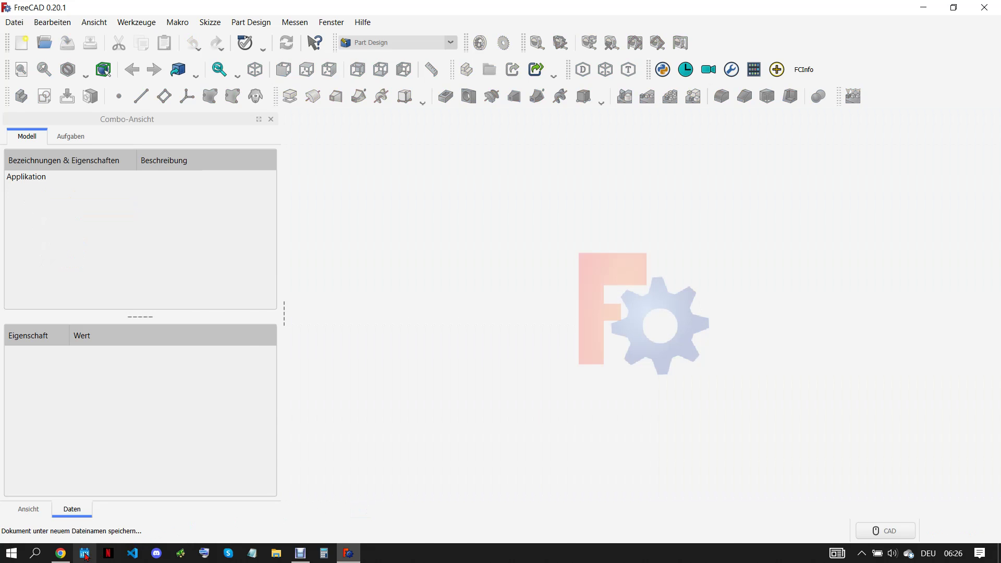
click(61, 553)
Scroll the PDF to the title block, then bring up the screen recorder
scroll(691, 390, down, 2)
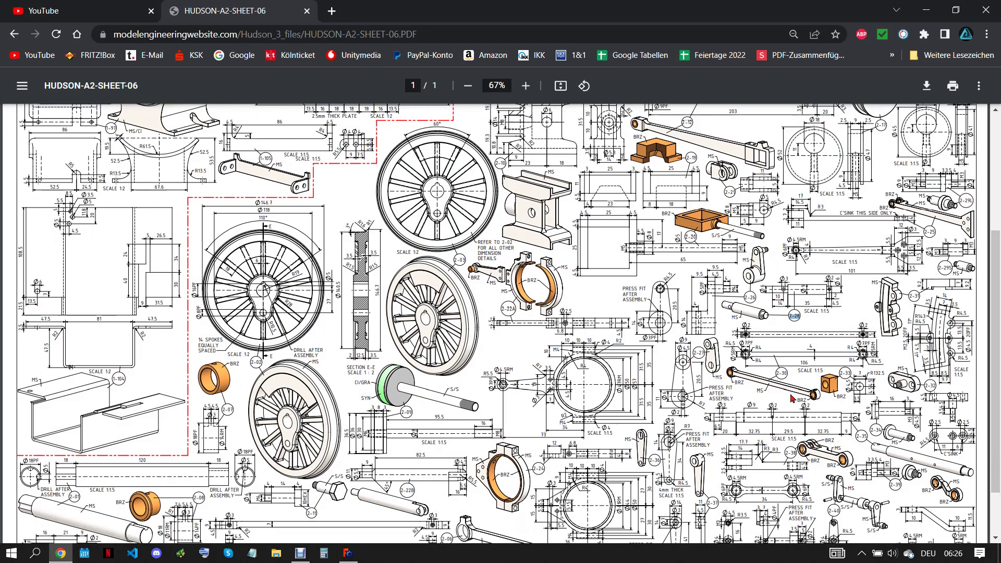
scroll(979, 393, down, 2)
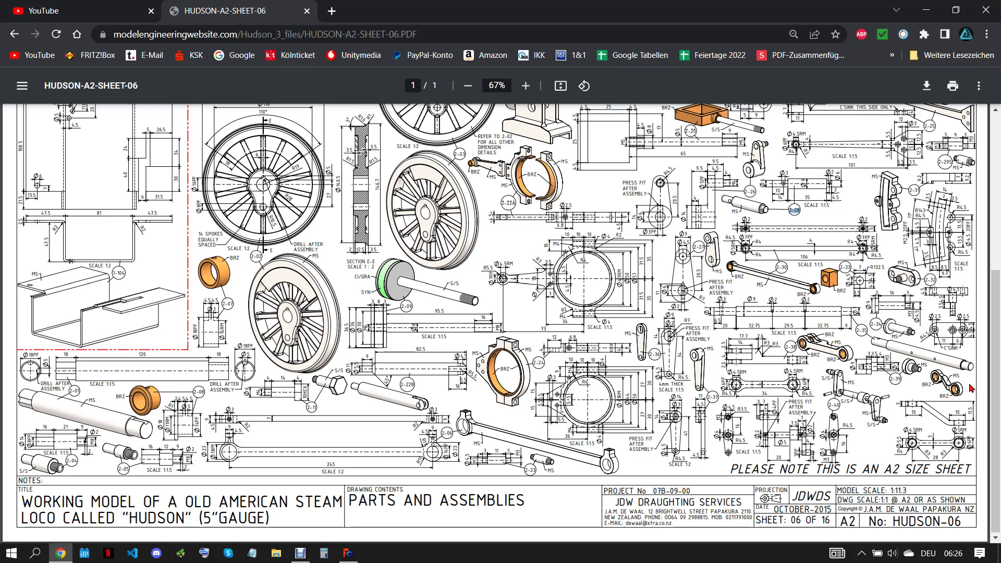
click(307, 555)
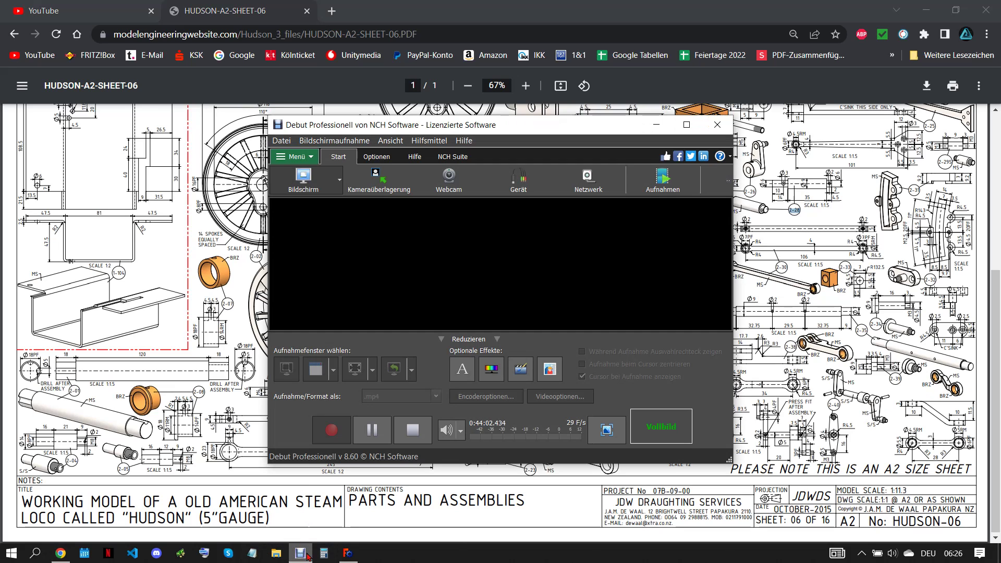